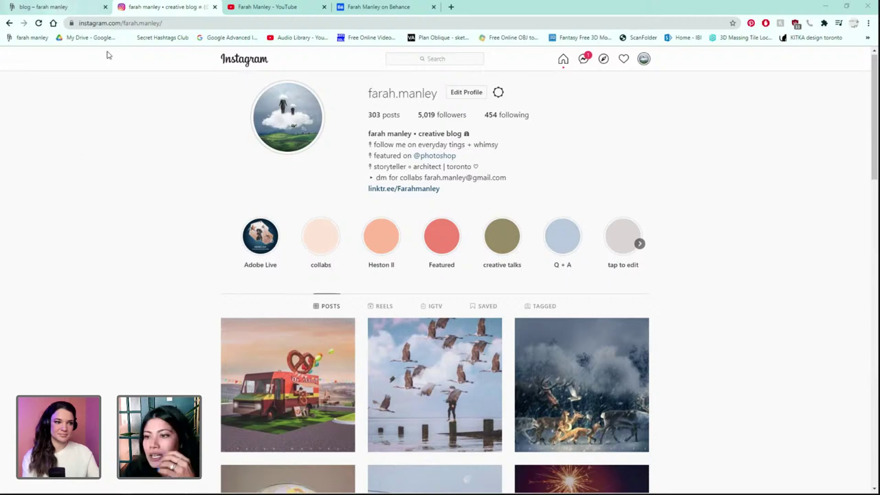
Switch to the artist's blog page and browse its article grid, including the balance bike and DIY Water Table posts
key("ctrl+shift+Tab")
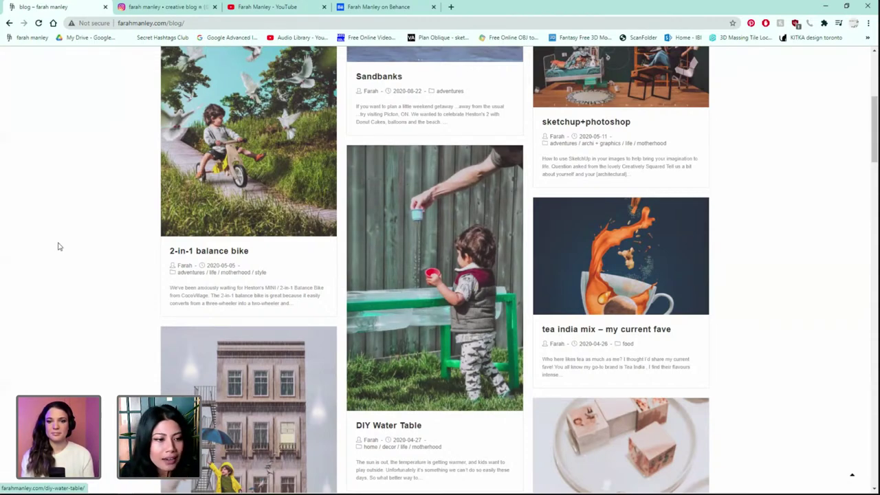
scroll(99, 291, "down", 2)
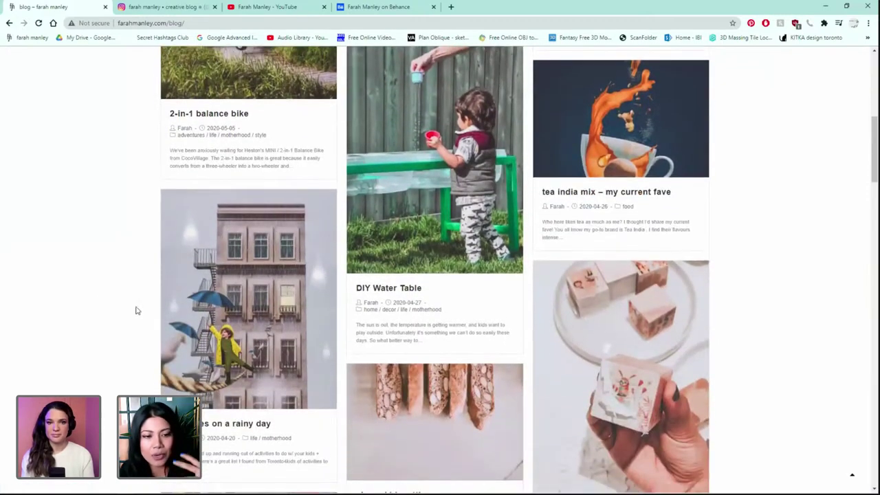
scroll(149, 316, "down", 1)
scroll(236, 290, "up", 2)
scroll(236, 289, "up", 3)
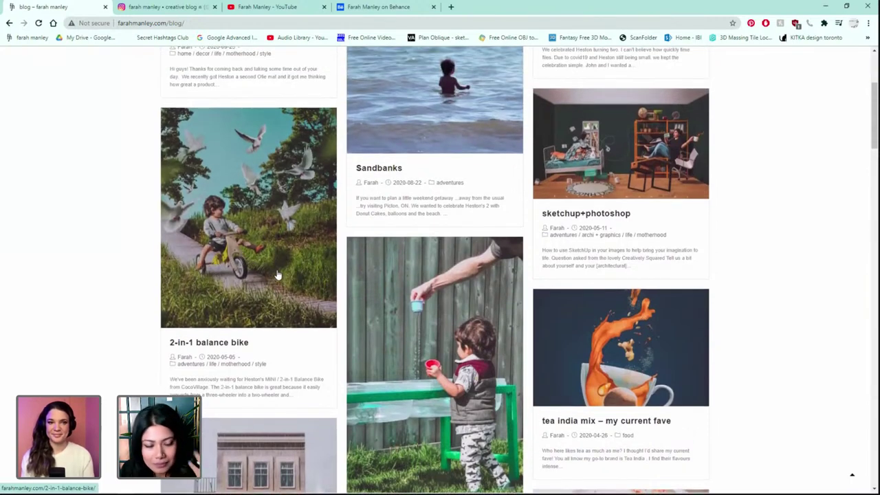
scroll(278, 275, "down", 2)
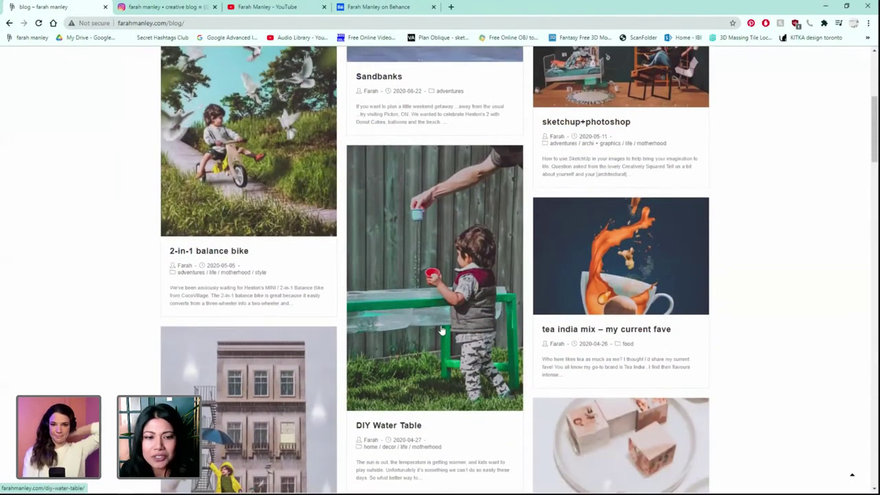
scroll(451, 321, "up", 1)
scroll(451, 318, "up", 4)
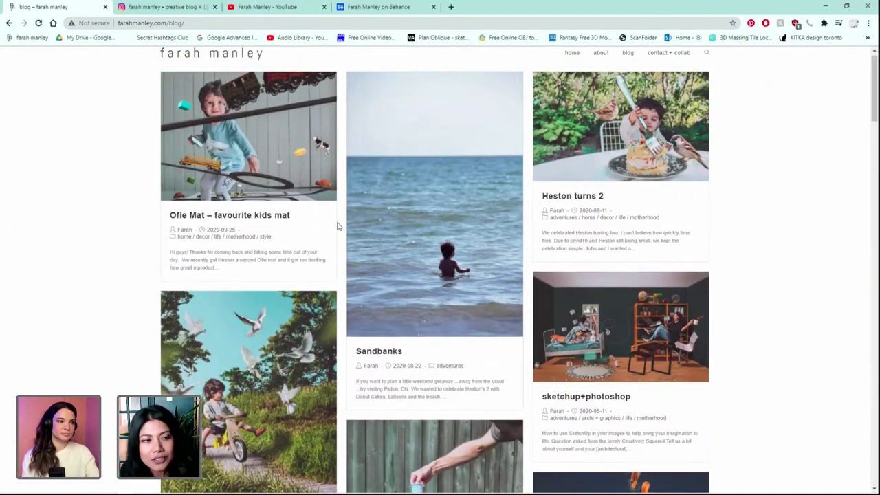
Switch to the artist's Instagram profile and look through the grid of composite artwork posts
left_click(168, 13)
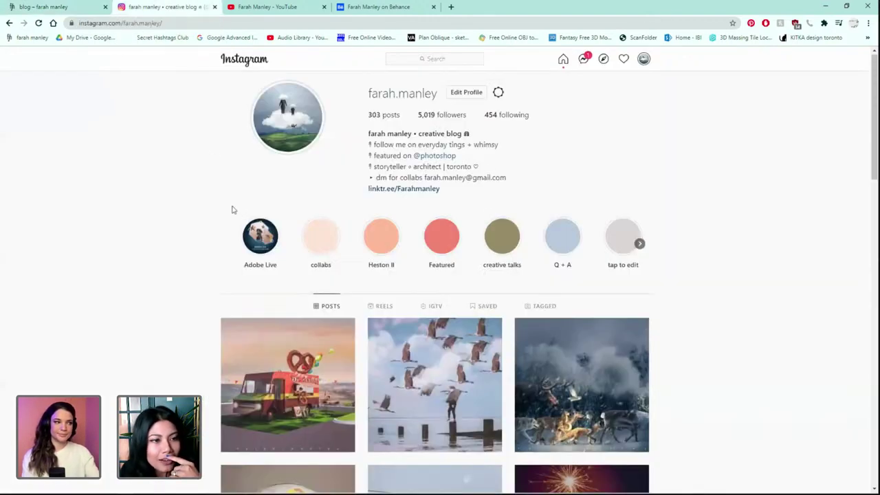
scroll(168, 312, "down", 1)
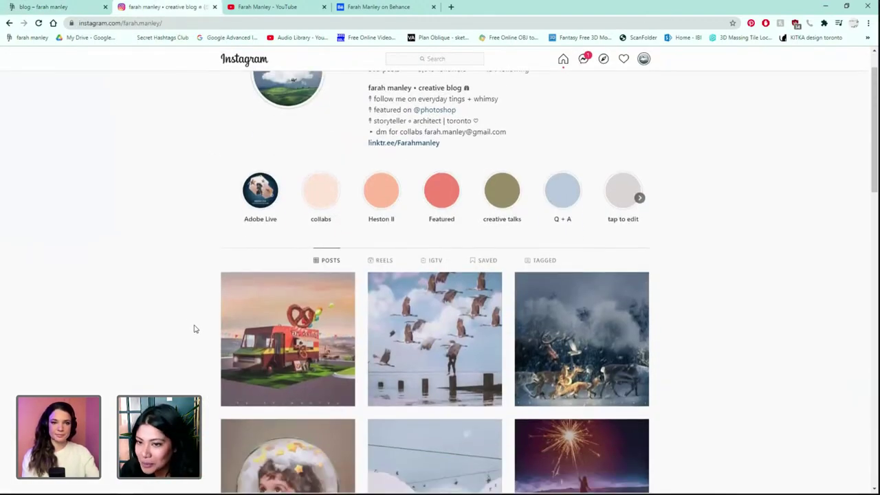
scroll(194, 329, "down", 2)
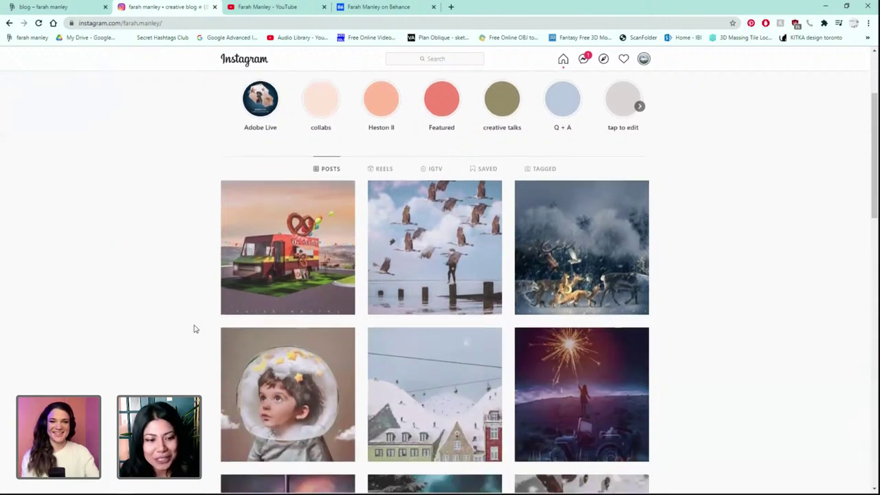
scroll(193, 329, "down", 1)
scroll(194, 329, "up", 3)
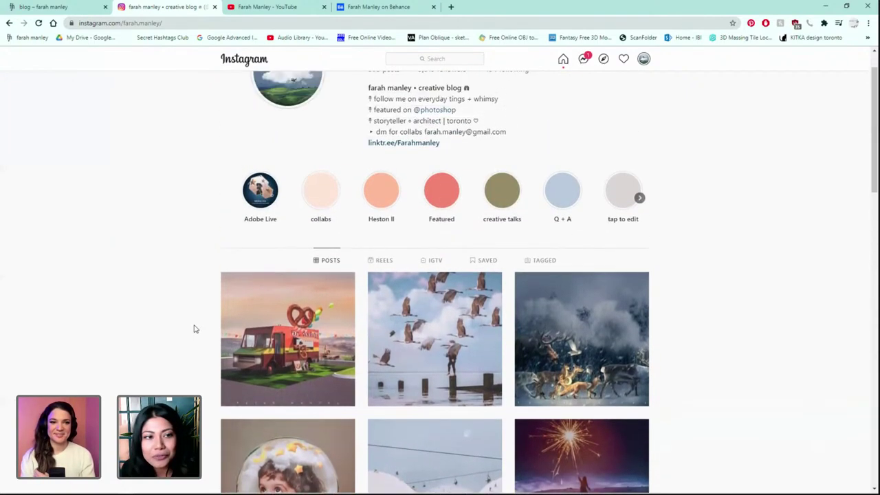
scroll(194, 329, "up", 1)
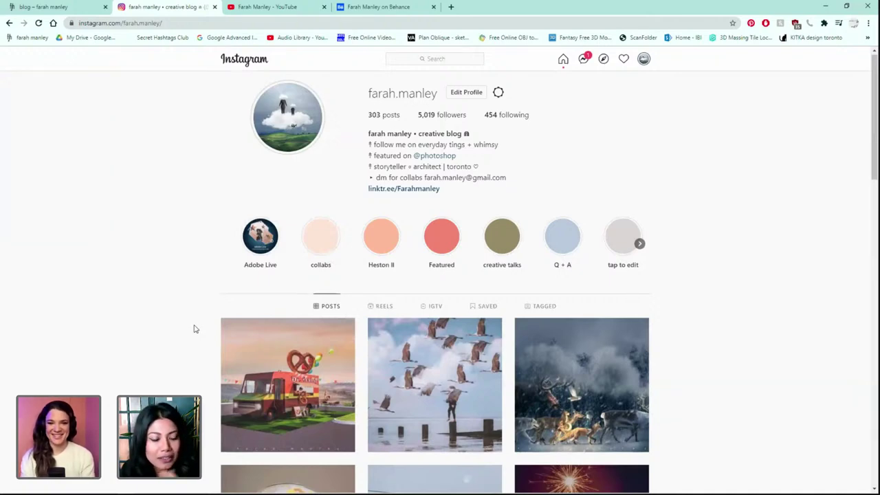
scroll(194, 330, "down", 2)
scroll(194, 329, "down", 5)
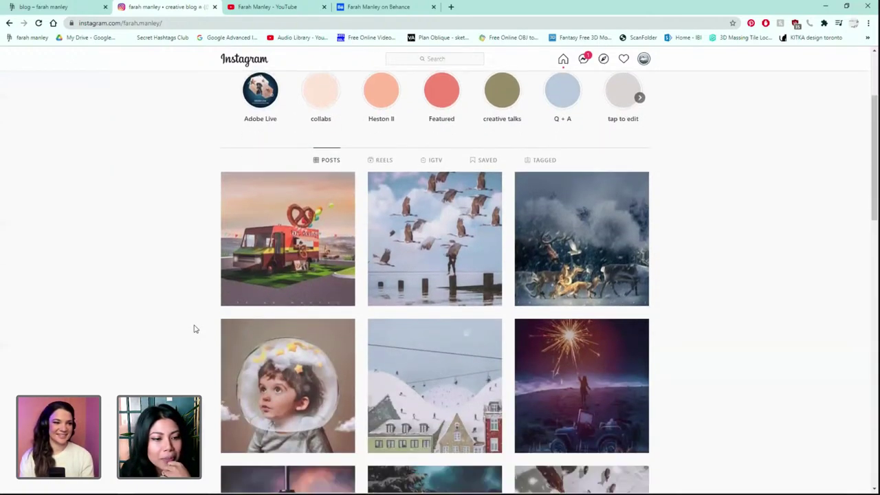
scroll(194, 329, "down", 2)
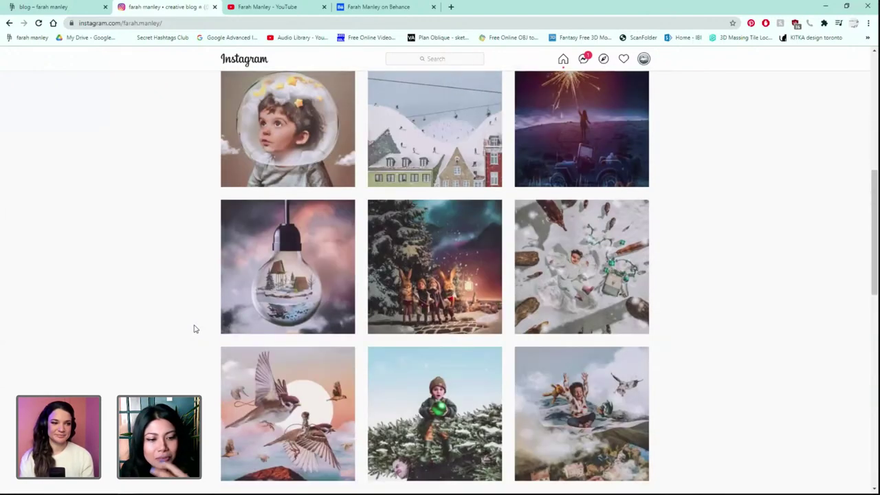
scroll(194, 329, "down", 2)
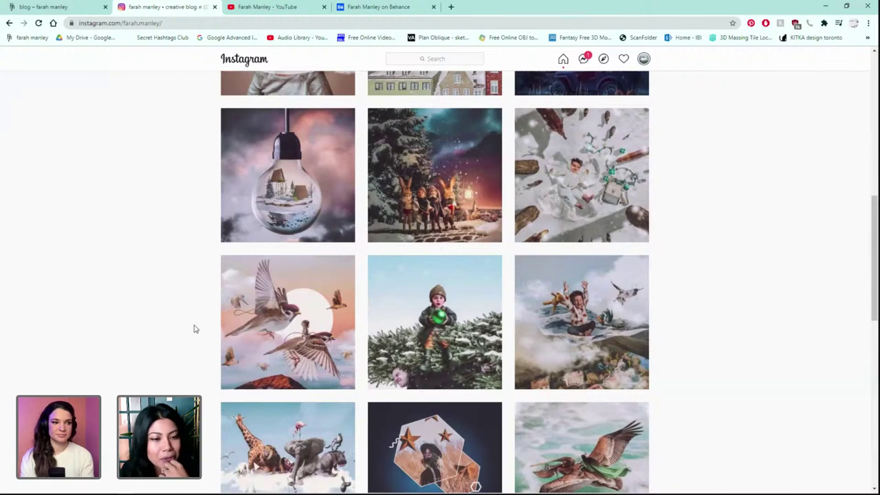
scroll(194, 329, "up", 1)
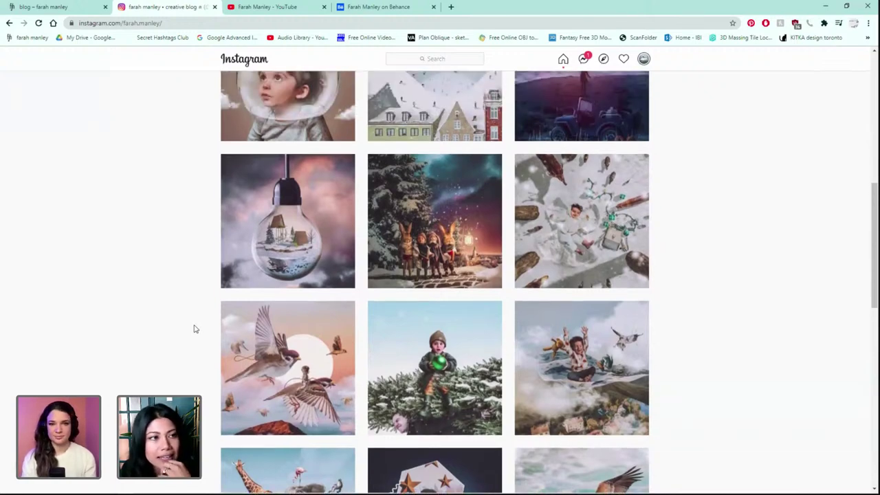
scroll(199, 295, "up", 2)
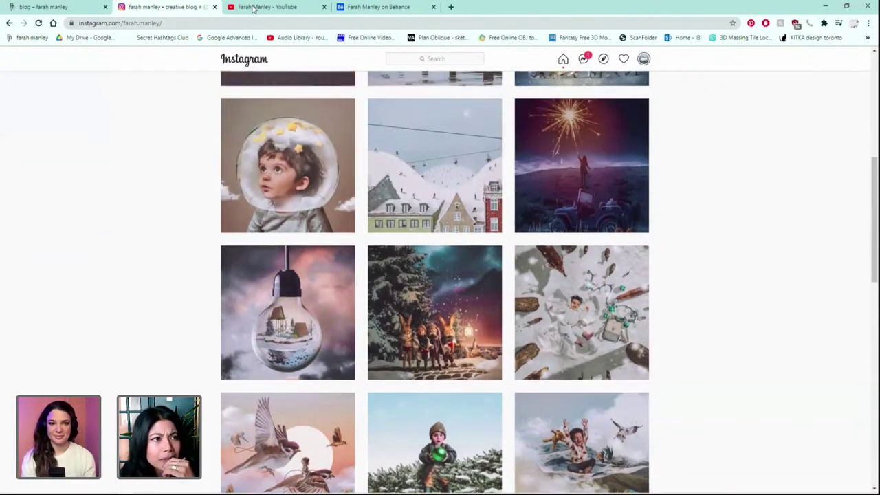
Switch to the YouTube channel, play the featured speed edit video from an early point, and look over the uploads and banner
left_click(259, 10)
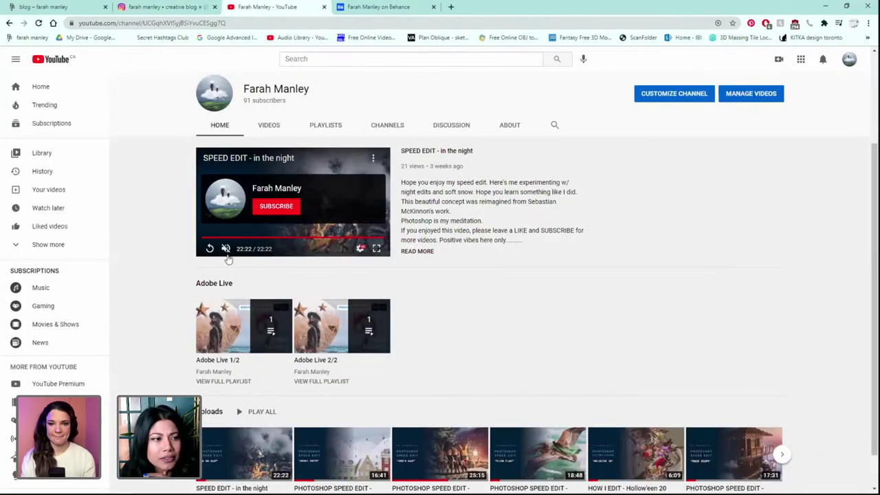
left_click(221, 237)
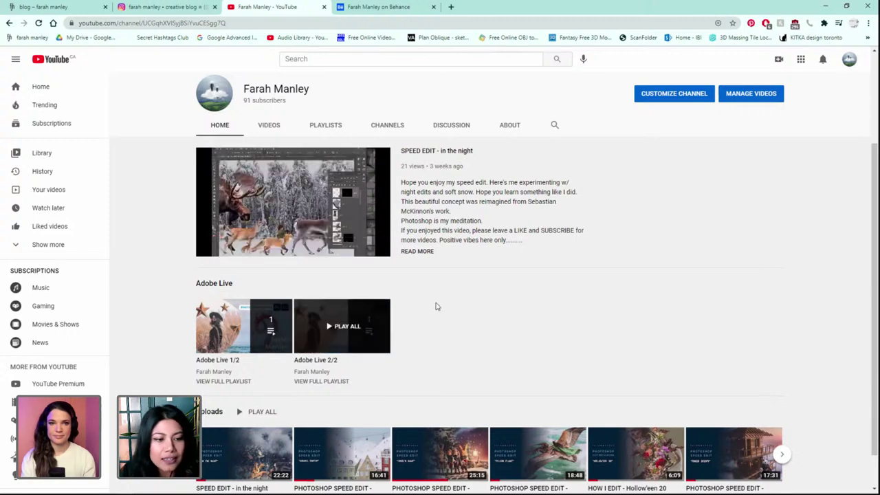
scroll(429, 295, "down", 1)
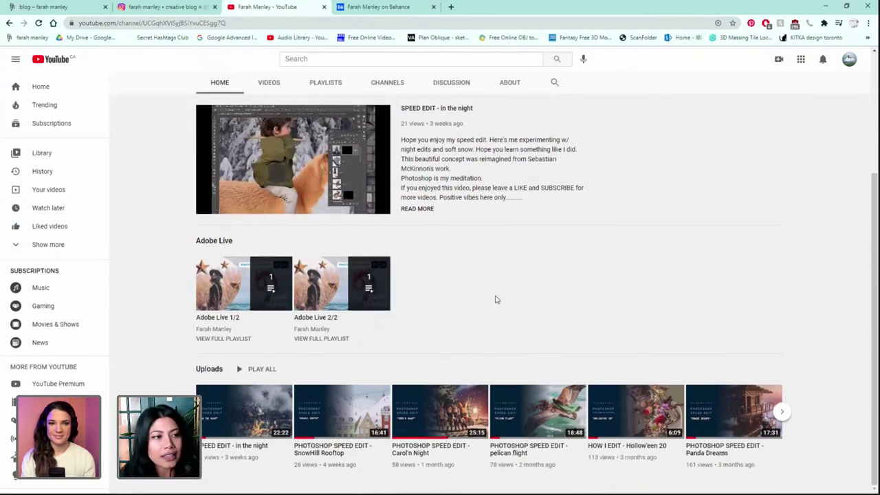
left_click(183, 8)
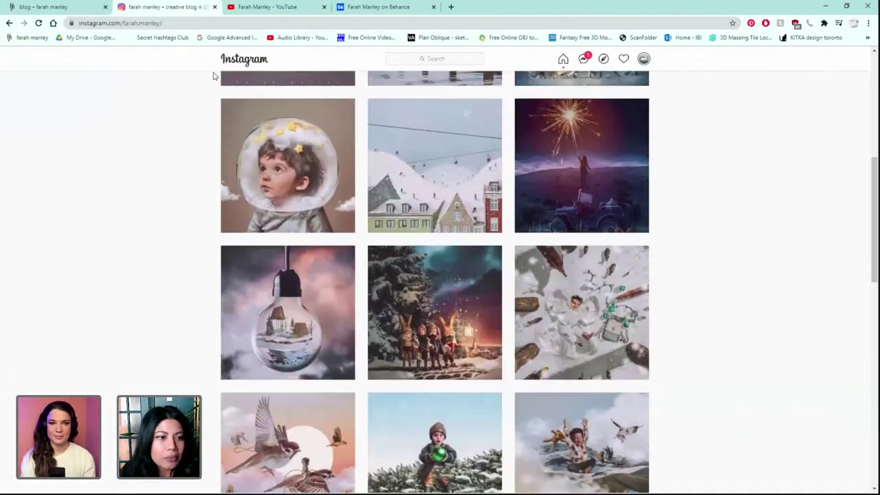
left_click(269, 8)
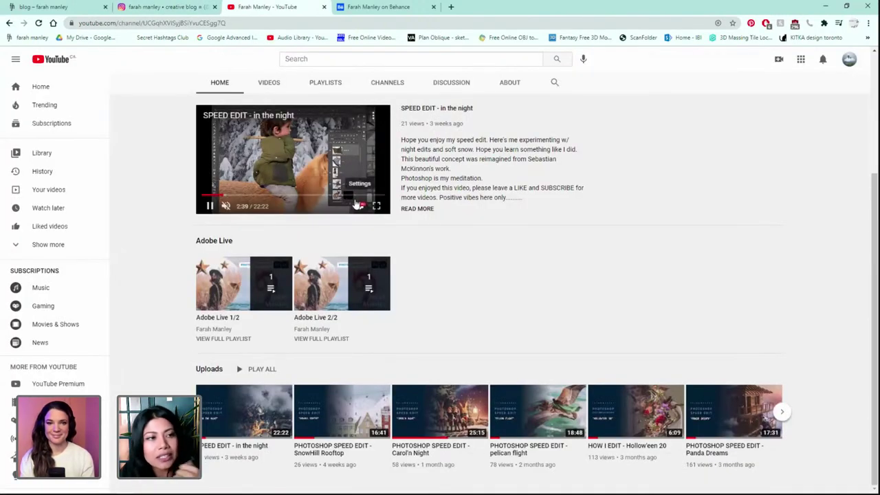
scroll(433, 213, "up", 3)
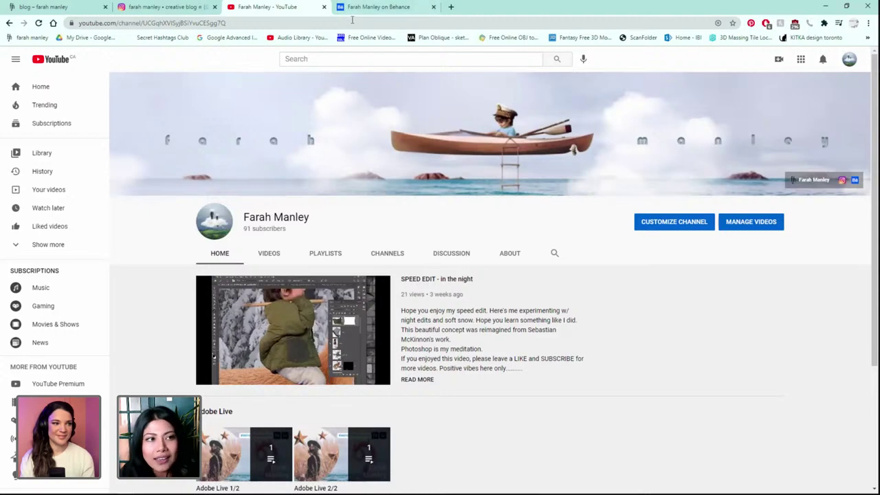
Switch to the Behance portfolio, view the project with the caroling rabbits, and close it to return to the work gallery
left_click(376, 7)
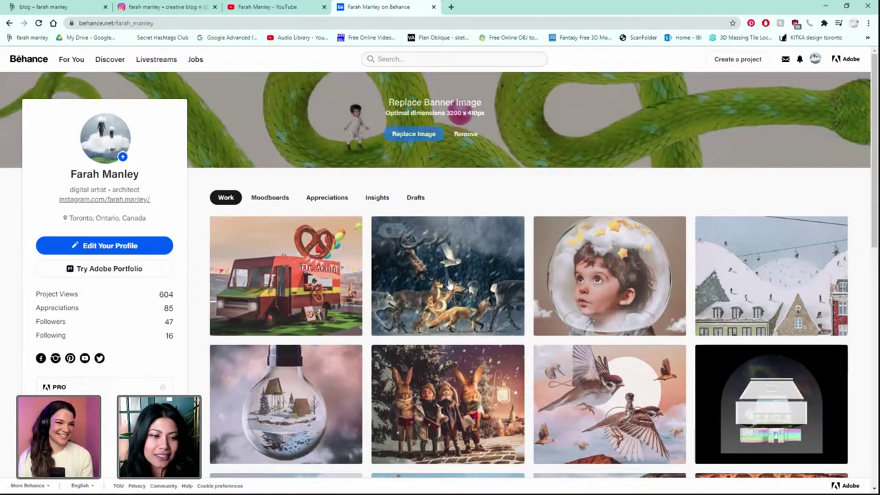
scroll(448, 284, "down", 1)
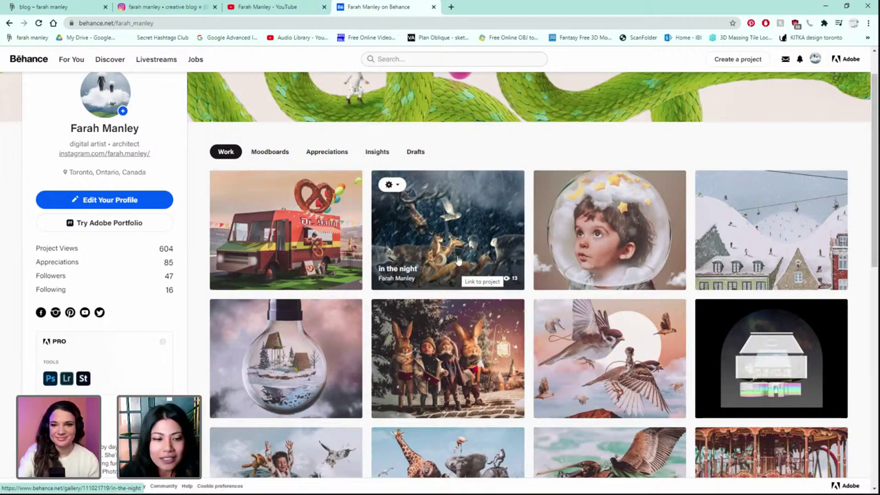
left_click(479, 325)
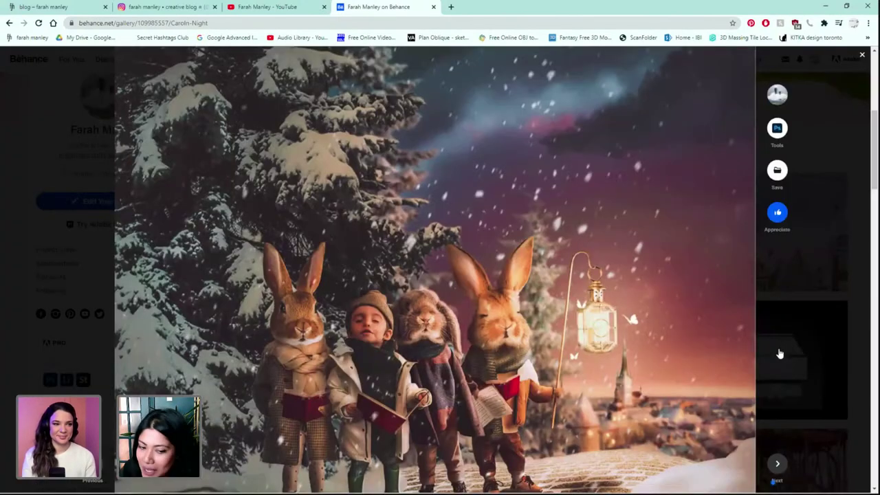
left_click(778, 353)
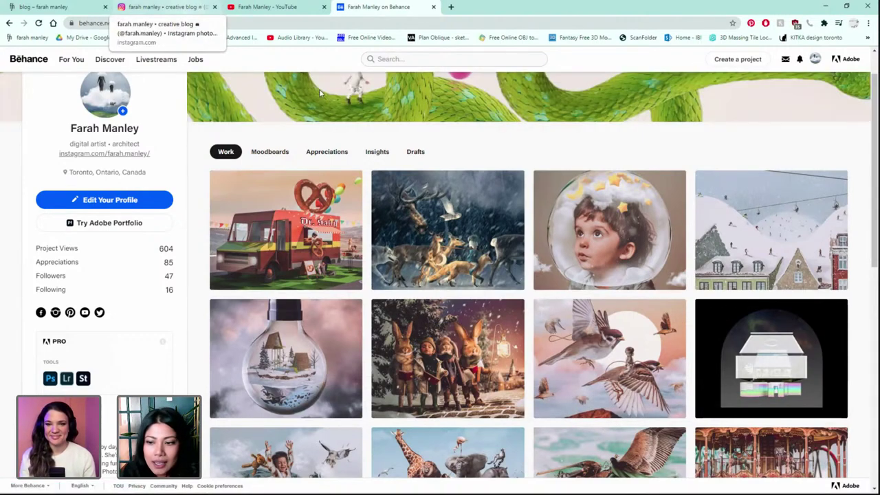
Return to the Instagram profile and view the newest posts and story highlights
left_click(184, 9)
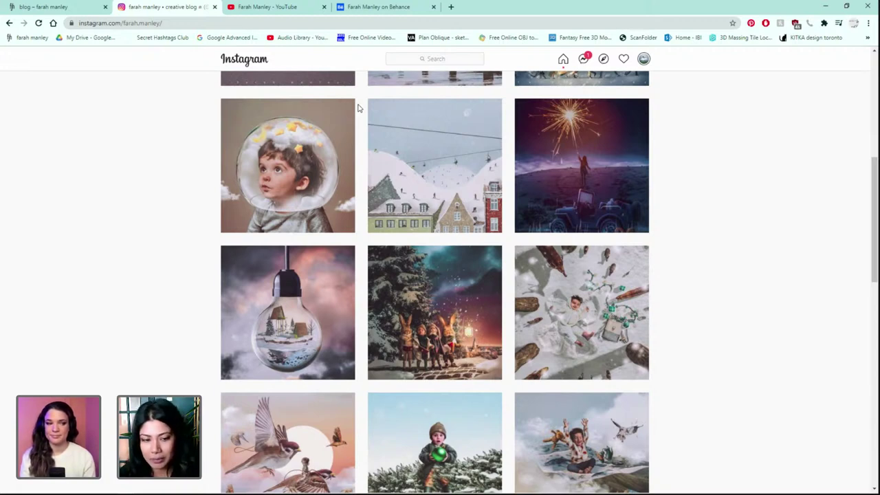
scroll(348, 110, "up", 2)
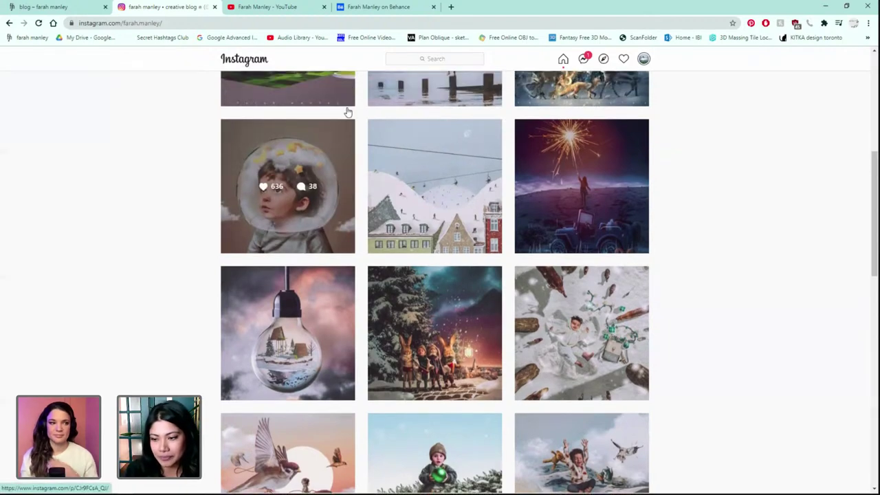
scroll(347, 110, "up", 2)
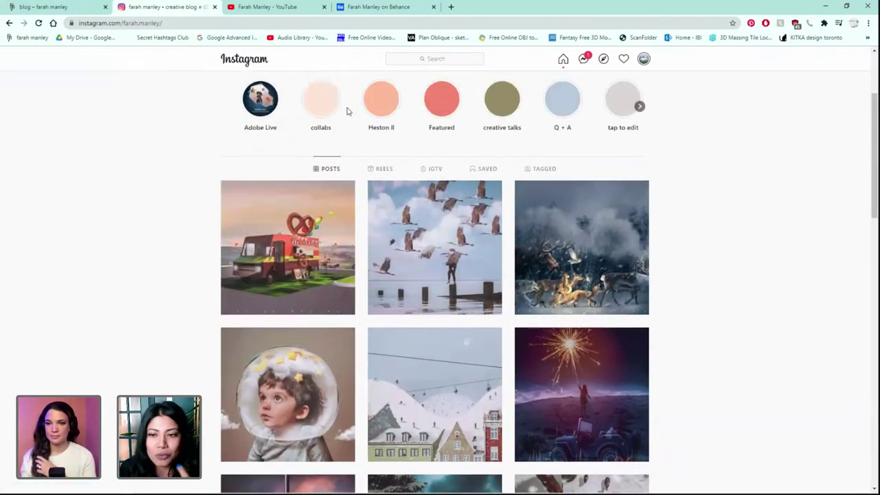
scroll(355, 147, "up", 1)
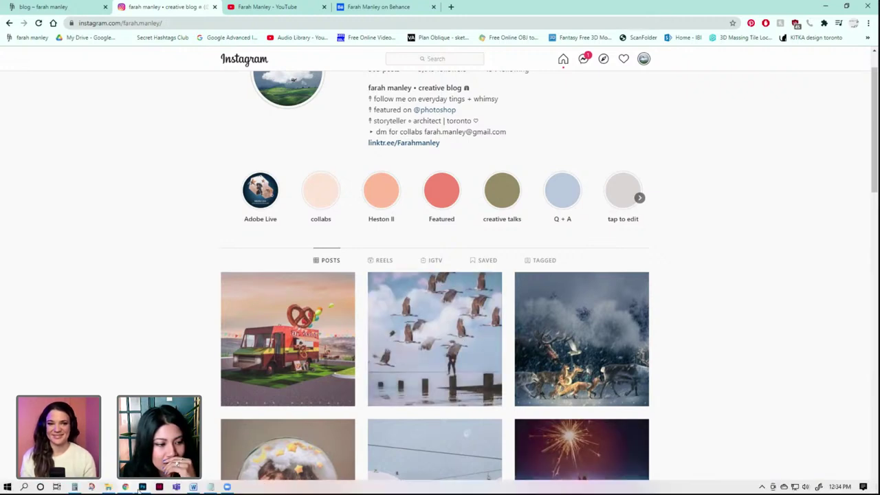
Switch to Photoshop with the adobe winter.psd document, activate the Move tool and deselect all layers
left_click(141, 488)
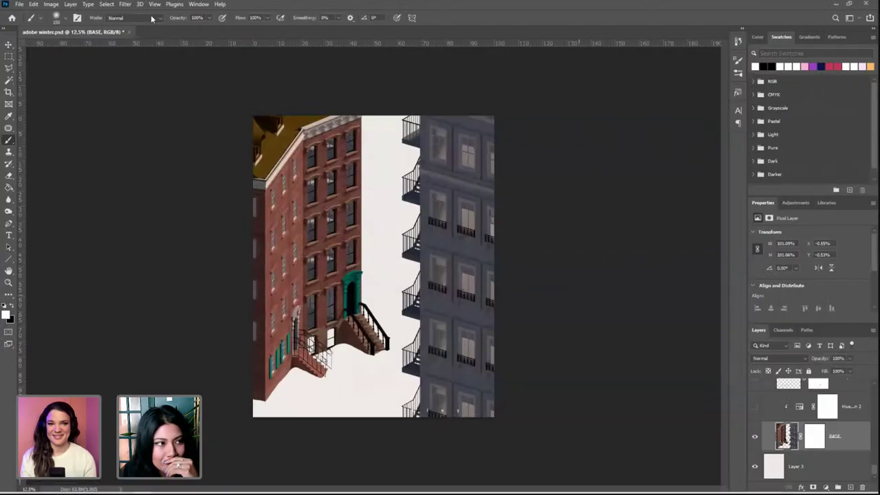
left_click(9, 46)
left_click(182, 82)
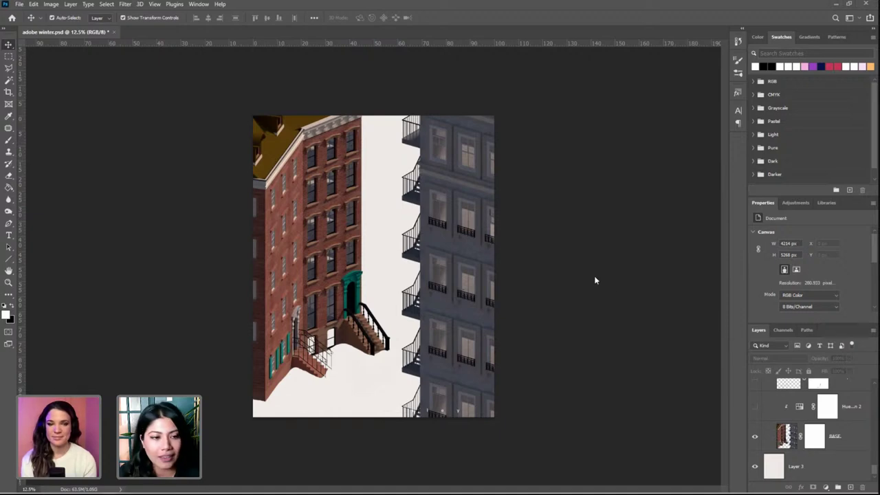
Select the BASE layer and inspect its brick and grey buildings at 25% magnification
key("ctrl+plus")
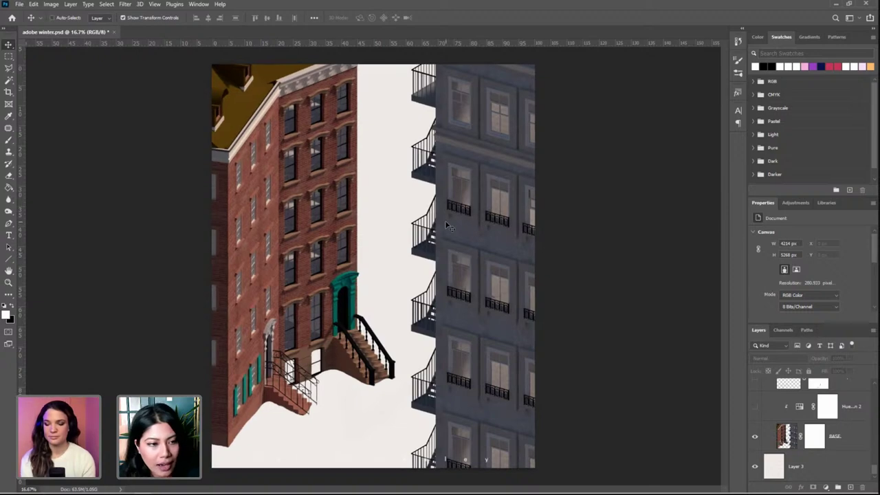
key("ctrl+plus")
key("ctrl+plus")
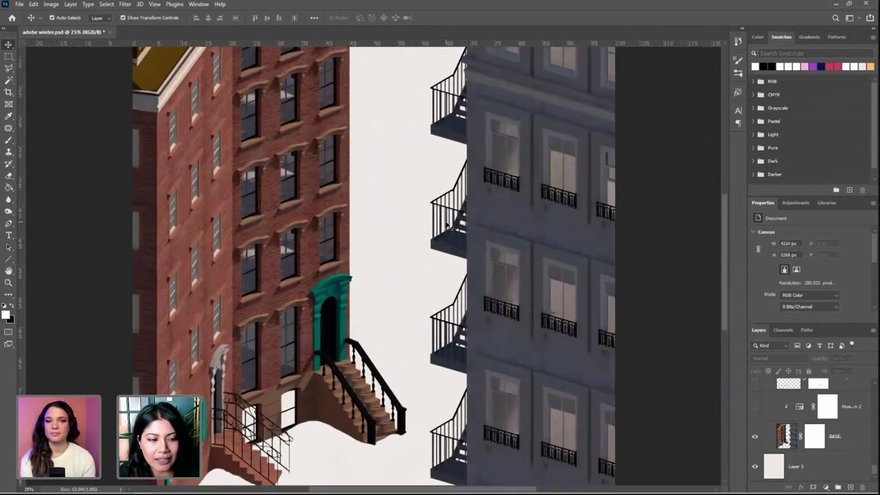
left_click(849, 440)
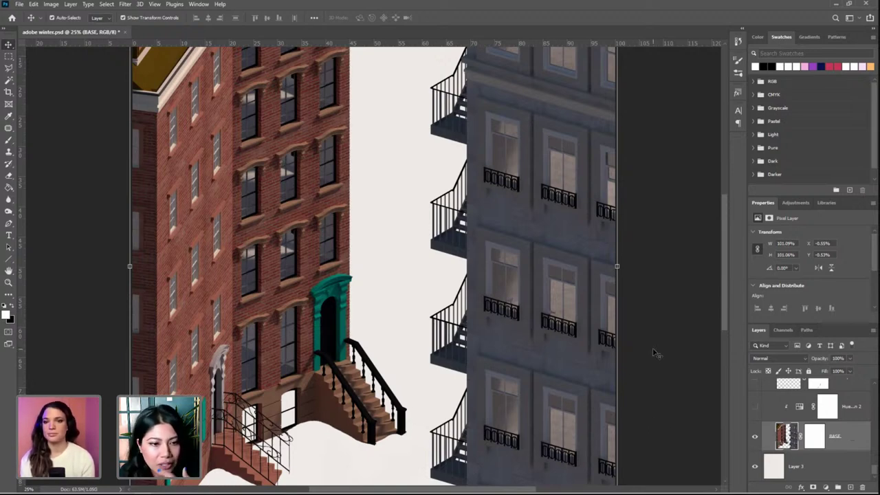
scroll(654, 352, "down", 3)
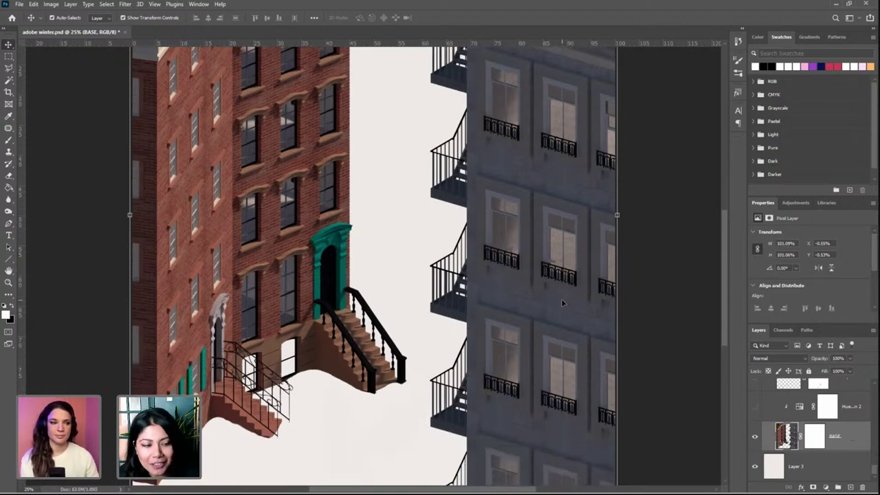
Look over the full building artwork and select the BASE layer that holds it
scroll(488, 286, "up", 3)
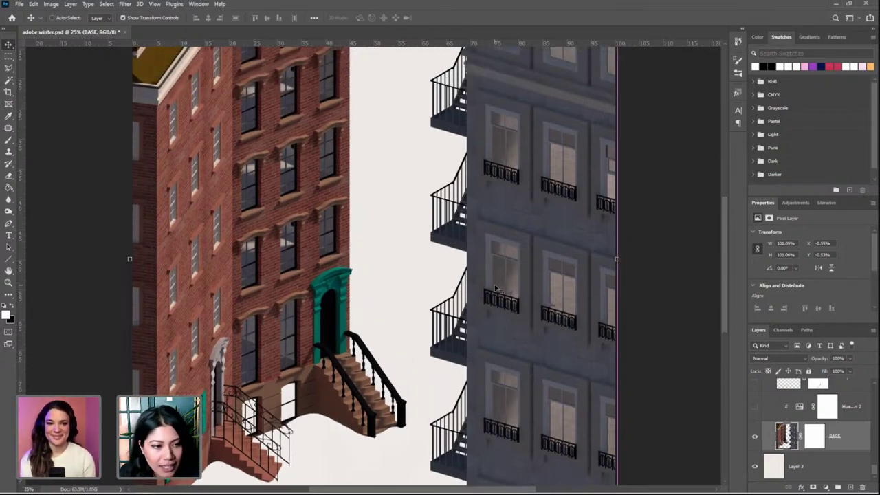
key("ctrl+minus")
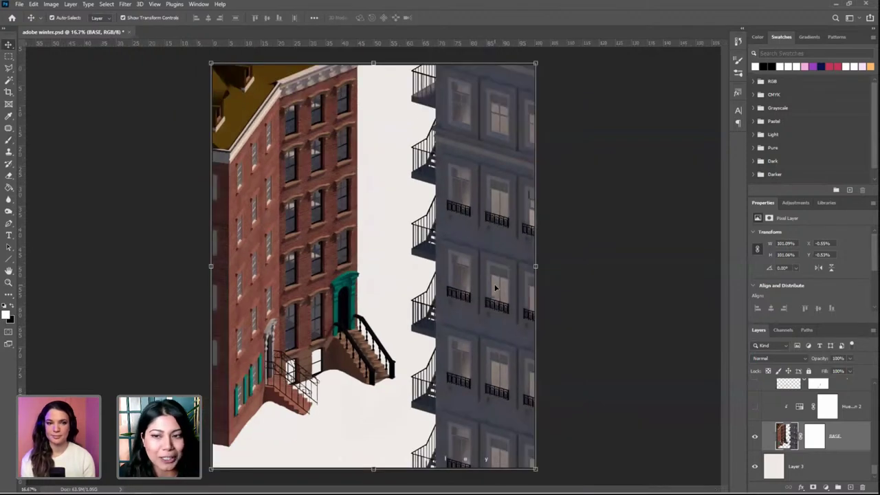
left_click(593, 251)
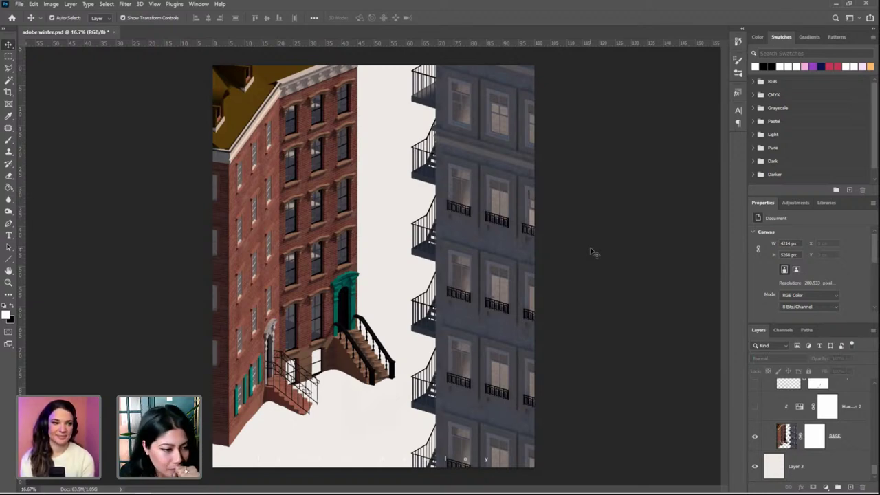
left_click(840, 445)
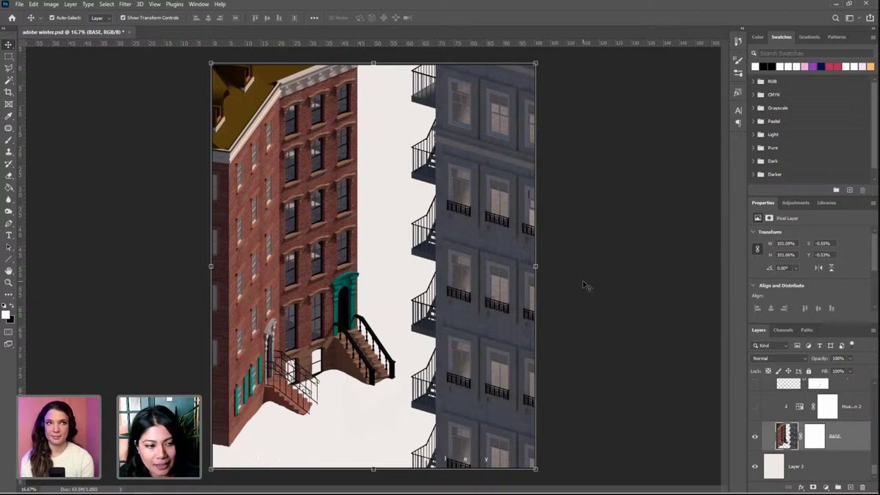
left_click(65, 111)
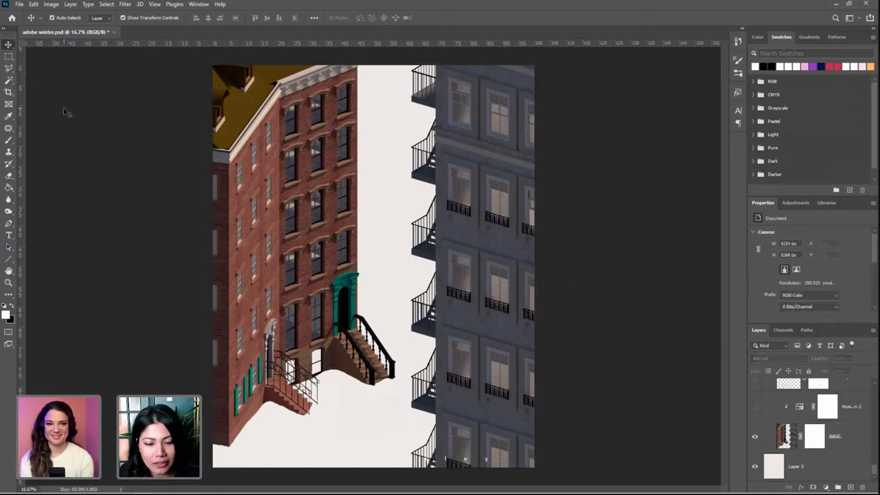
left_click(843, 426)
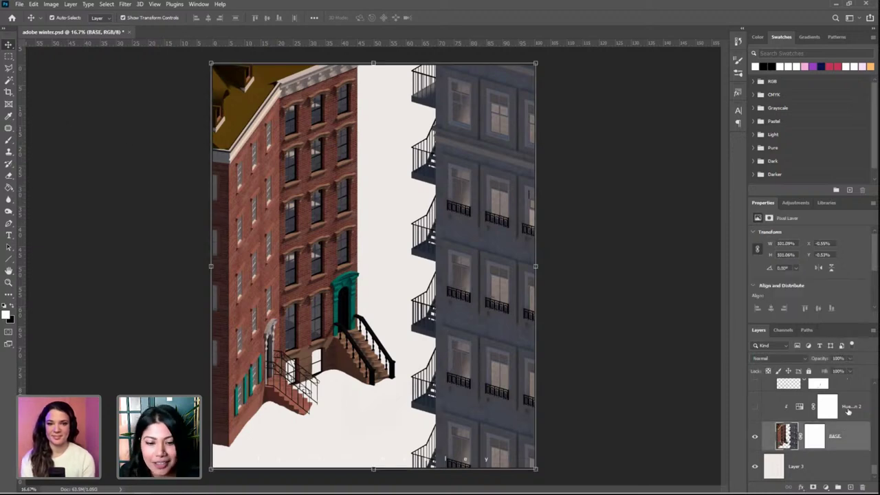
Examine the Hue/Saturation 2 adjustment clipped to the BASE layer
left_click(850, 409)
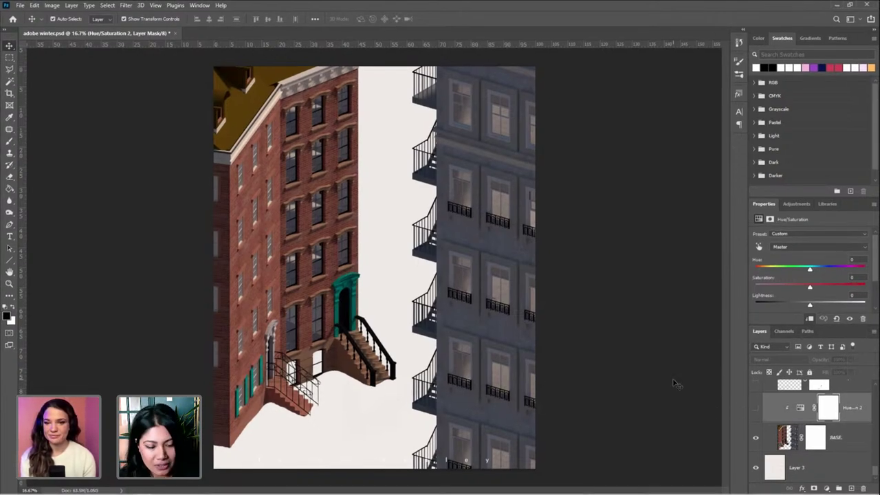
left_click(794, 441)
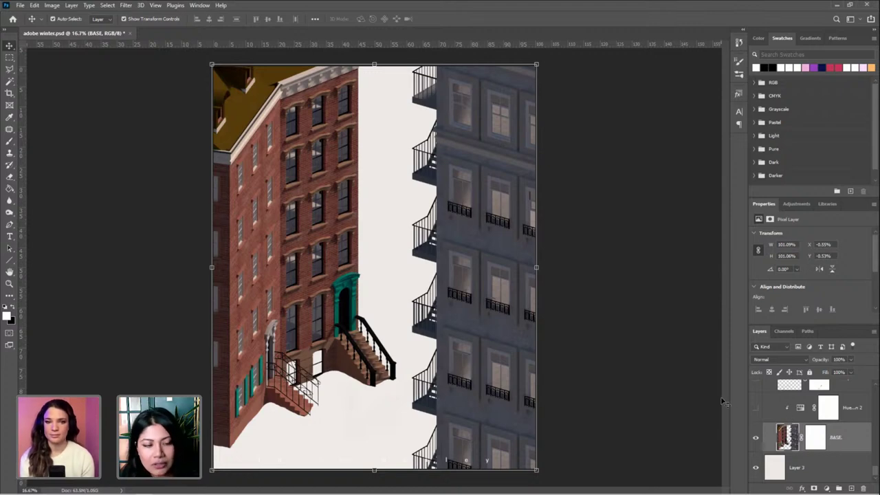
left_click(689, 397)
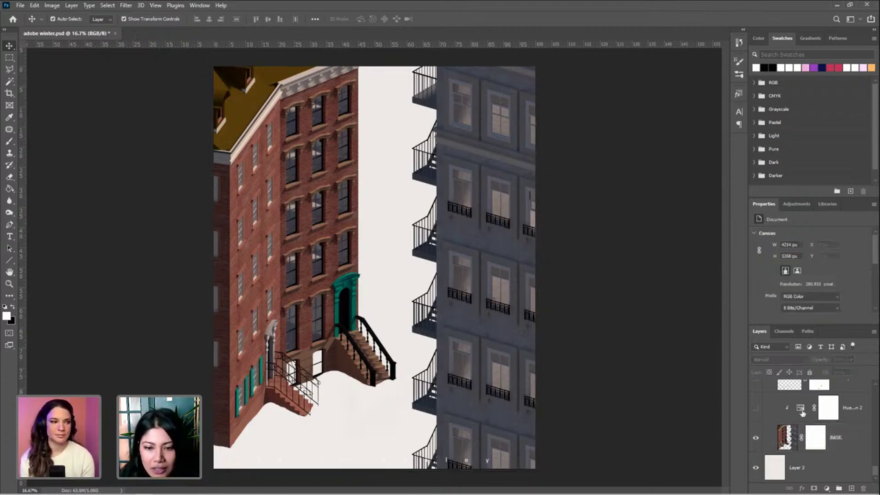
left_click(801, 413)
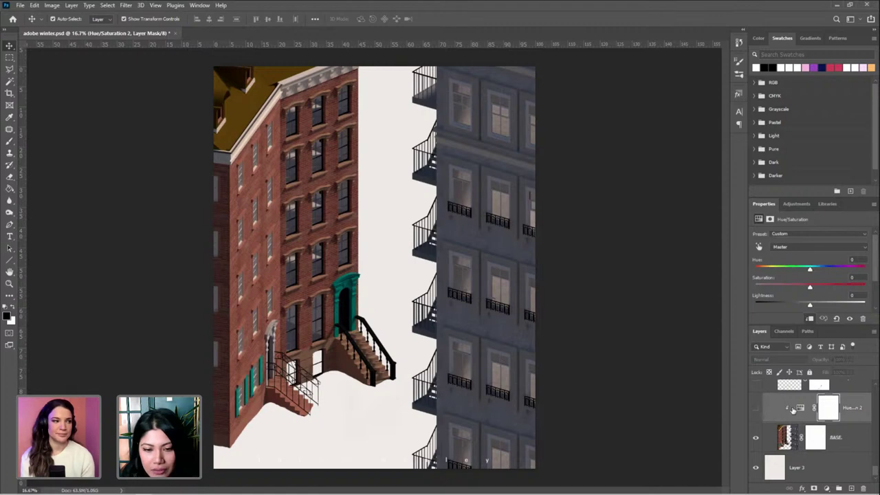
Add another Hue/Saturation adjustment layer and place it clipped directly above the BASE layer
left_click(827, 487)
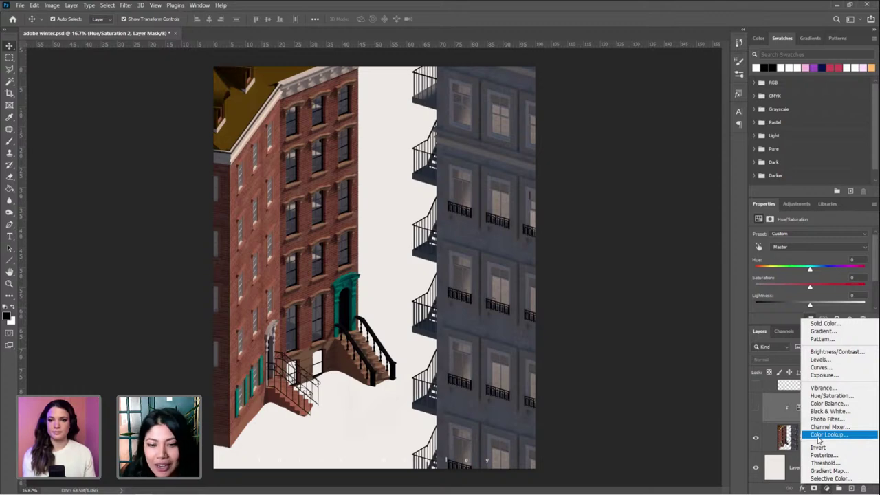
left_click(819, 396)
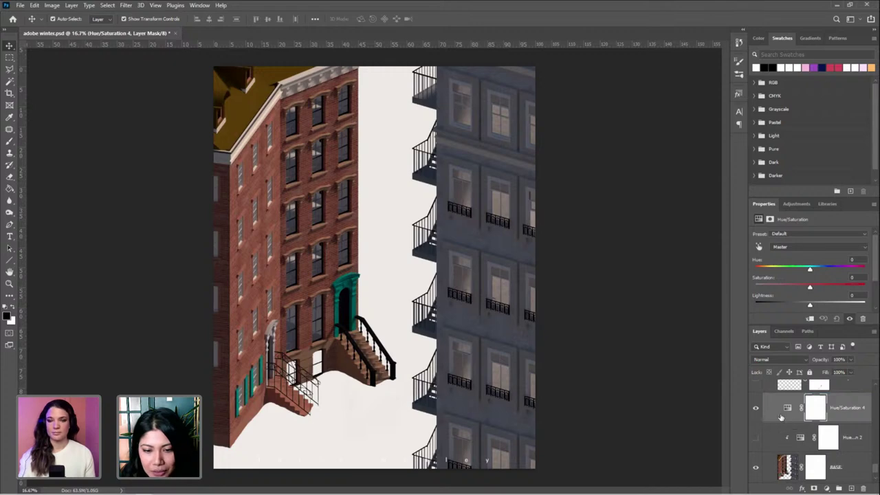
left_click_drag(778, 415, 778, 452)
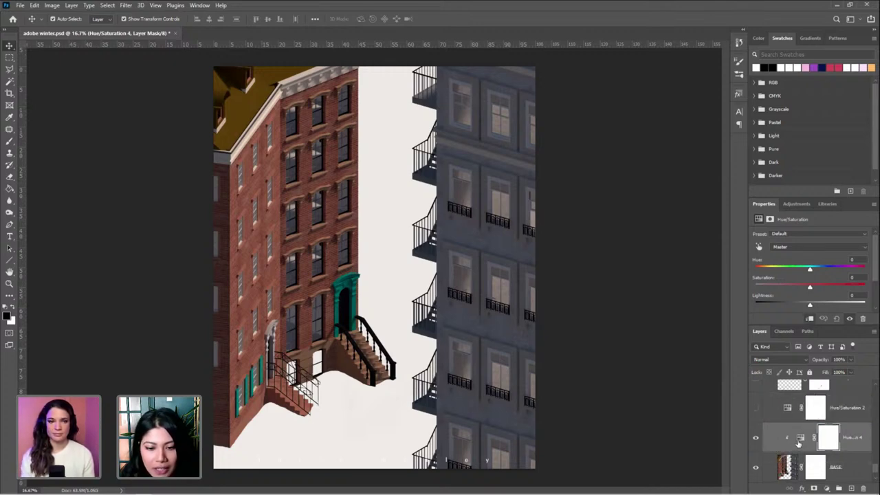
Lower the new Hue/Saturation adjustment's saturation to -25 and check the effect on the brick building
left_click(798, 441)
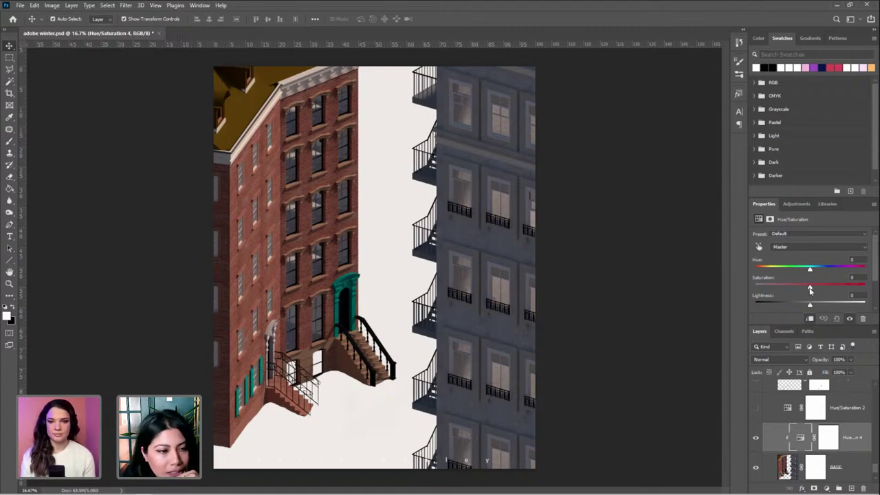
left_click_drag(809, 287, 798, 291)
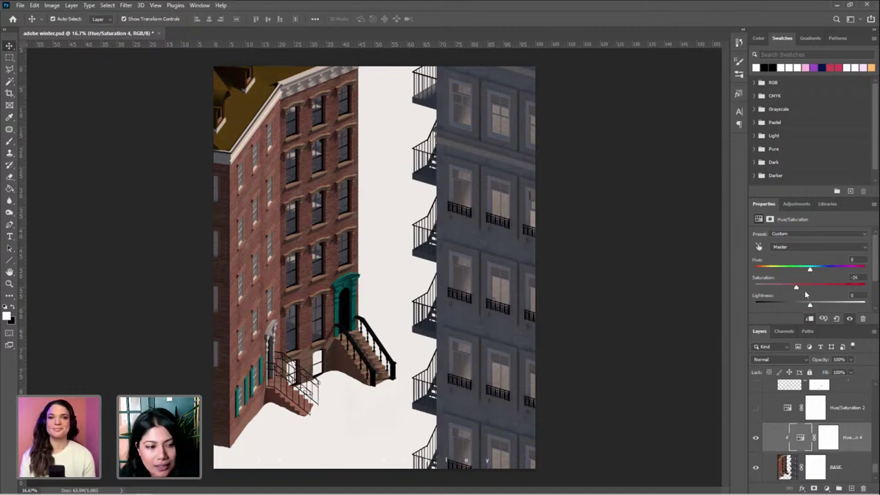
left_click_drag(404, 276, 454, 251)
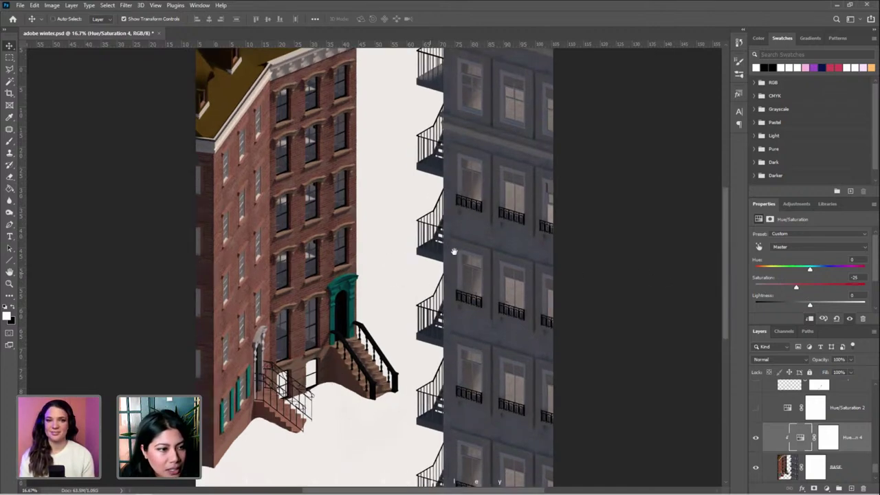
scroll(453, 251, "up", 2)
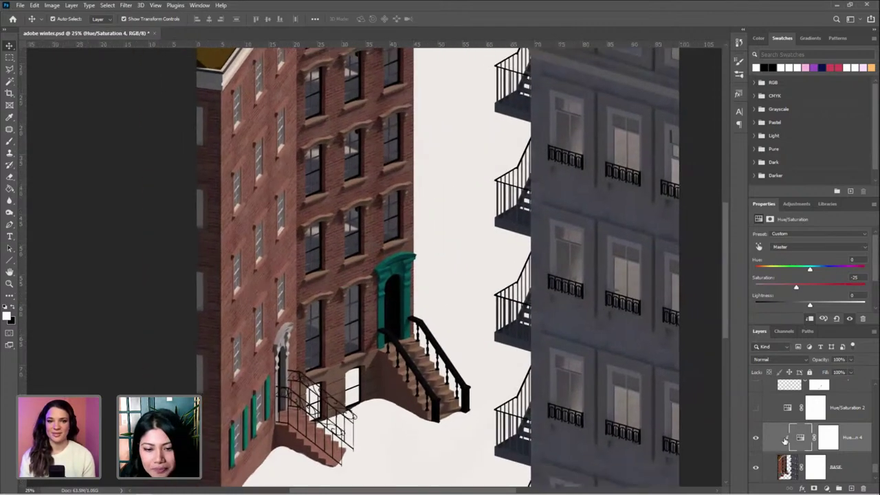
Delete the new Hue/Saturation 4 adjustment, and make Hue/Saturation 2 visible and clipped to the BASE layer
left_click(755, 437)
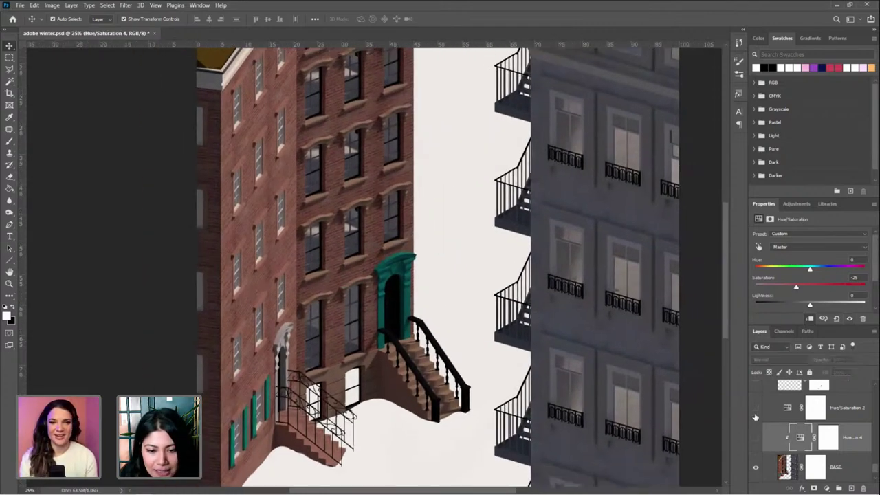
left_click(755, 412)
left_click_drag(798, 425, 864, 488)
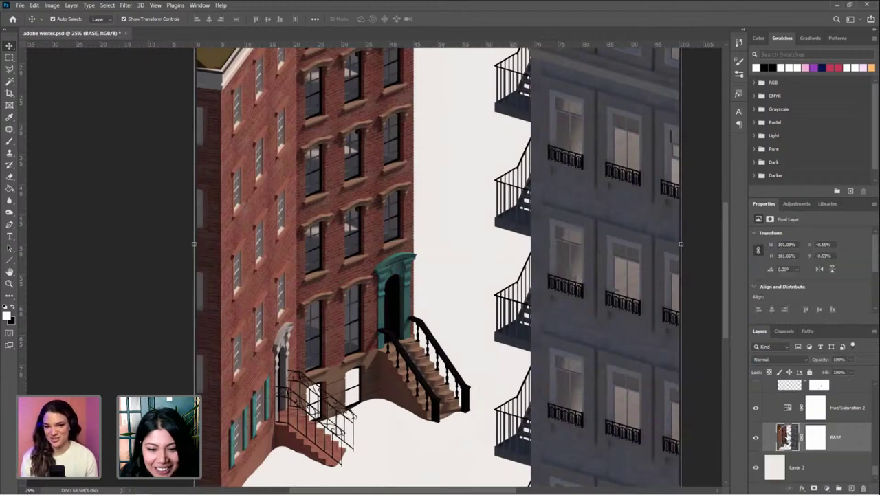
left_click(782, 418, "alt")
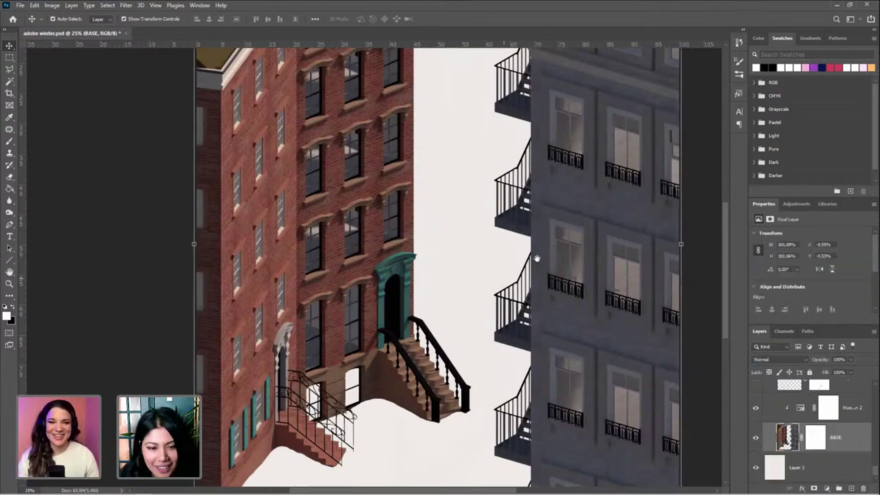
Locate the puffy snow layers in the layer stack and deselect all layers
scroll(840, 423, "up", 3)
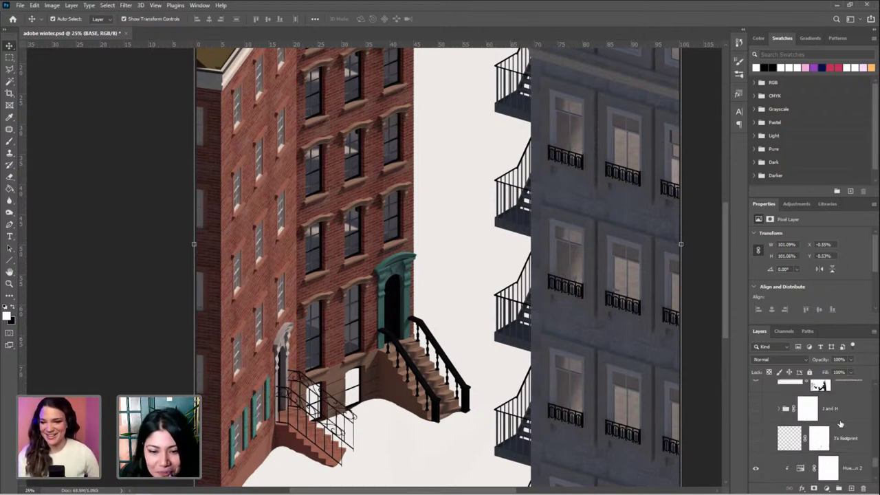
scroll(839, 424, "up", 2)
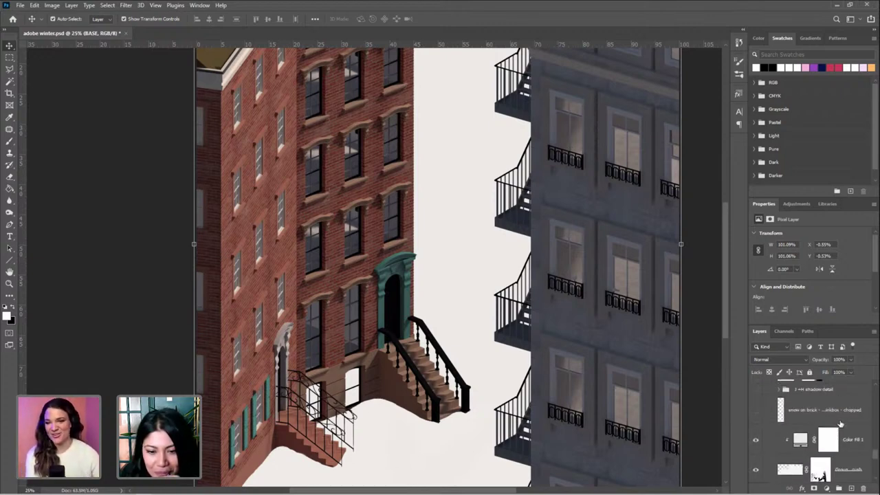
scroll(840, 424, "up", 4)
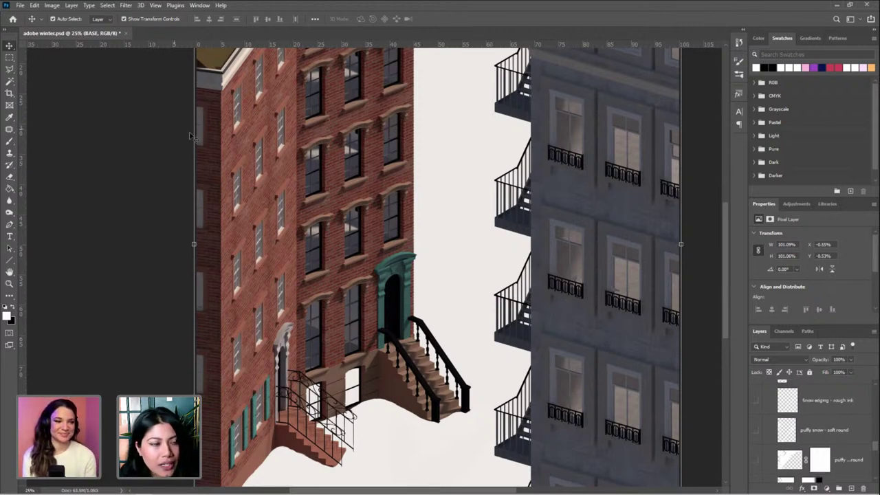
left_click(73, 73)
Activate the Brush tool with the Soft Round preset from General Brushes for work on the brick building's roof
left_click_drag(365, 268, 371, 303)
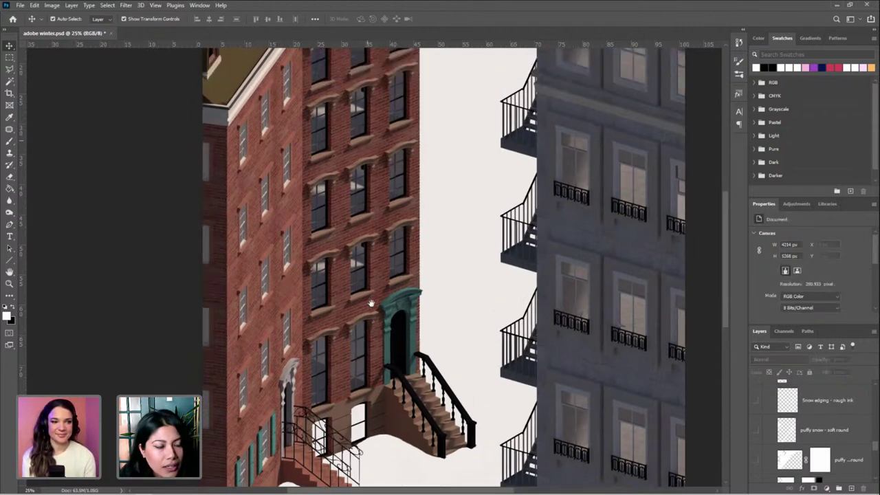
scroll(371, 303, "up", 3)
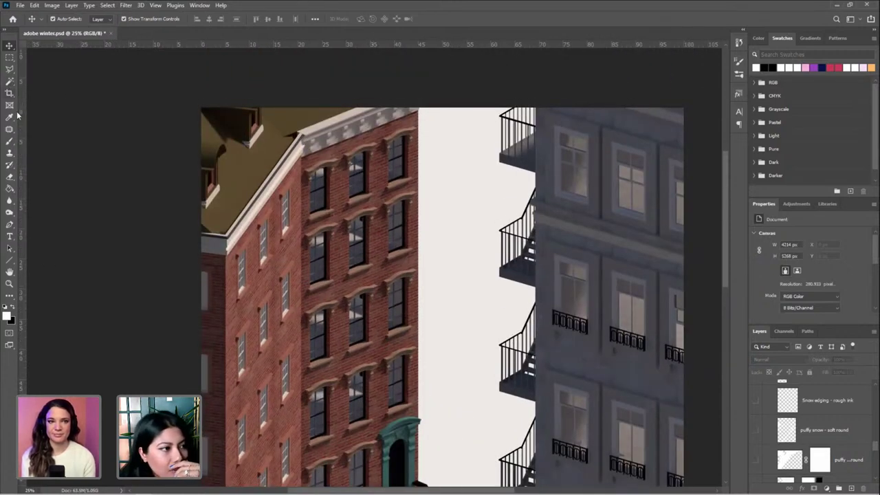
key("b")
left_click(66, 21)
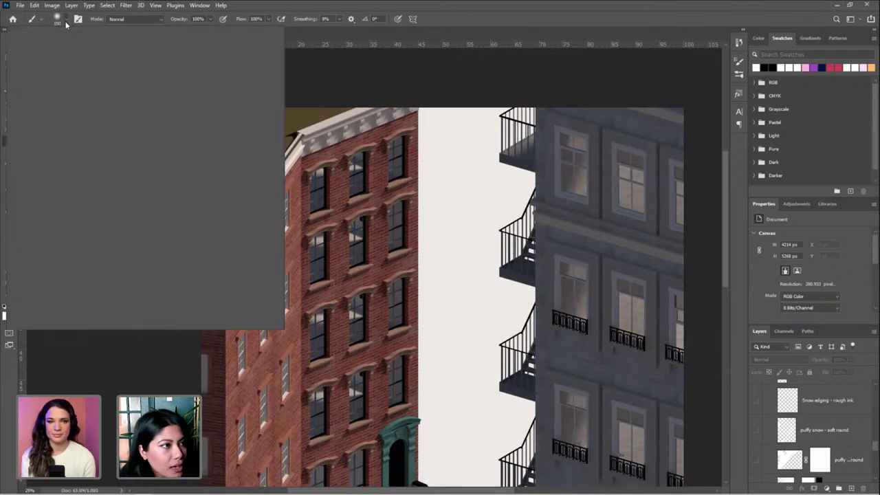
left_click_drag(258, 208, 251, 121)
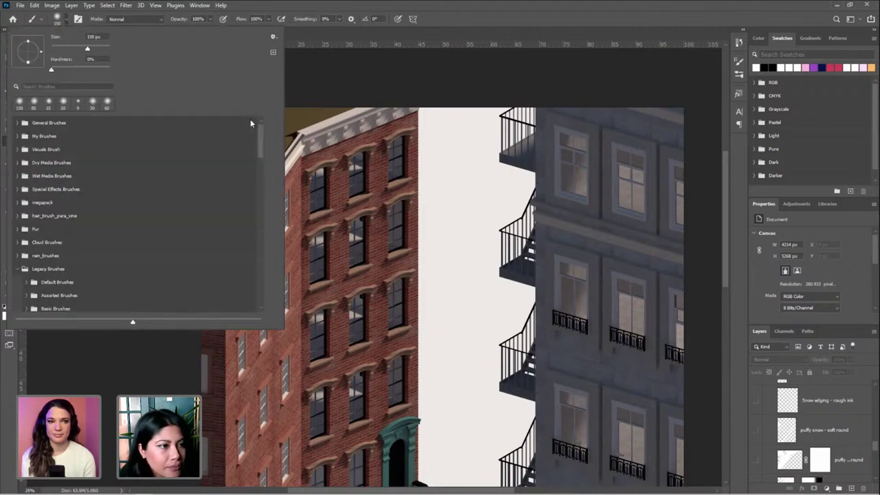
left_click(17, 123)
left_click(75, 141)
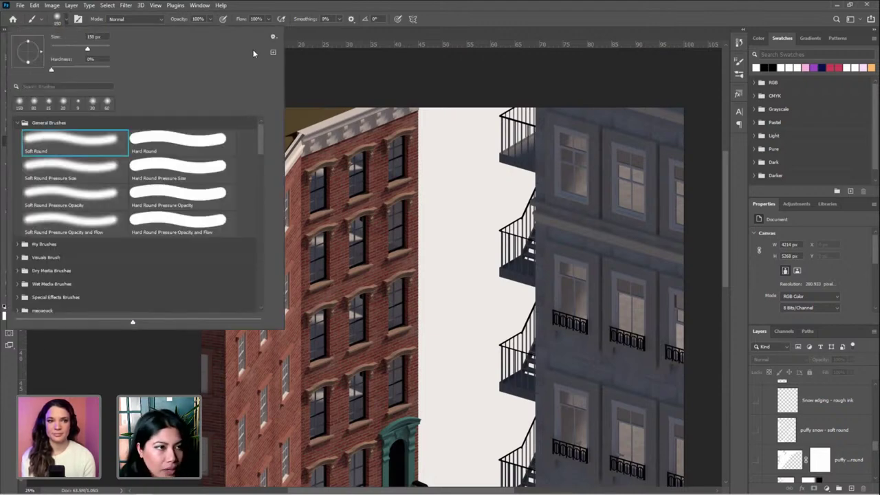
left_click(407, 86)
left_click(438, 191)
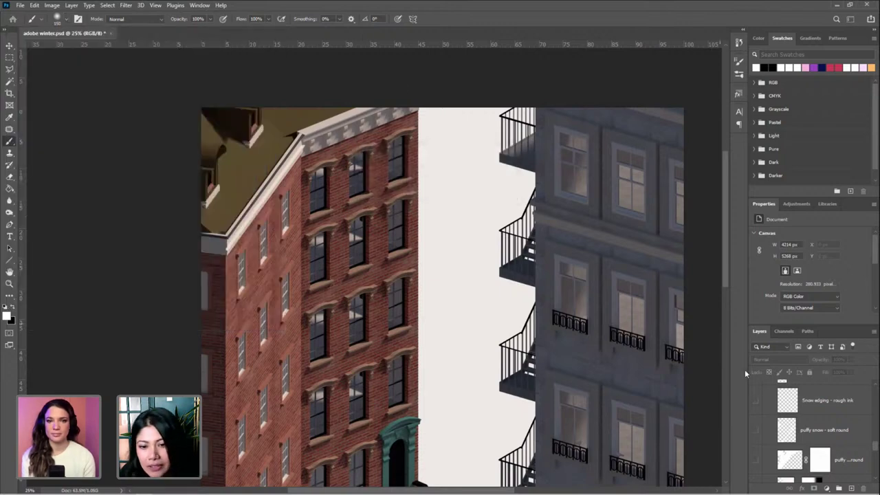
On a new layer below "puffy snow - soft round", paint white snow along the brick building's roof and dormer edges with a 70 px brush
left_click(850, 488)
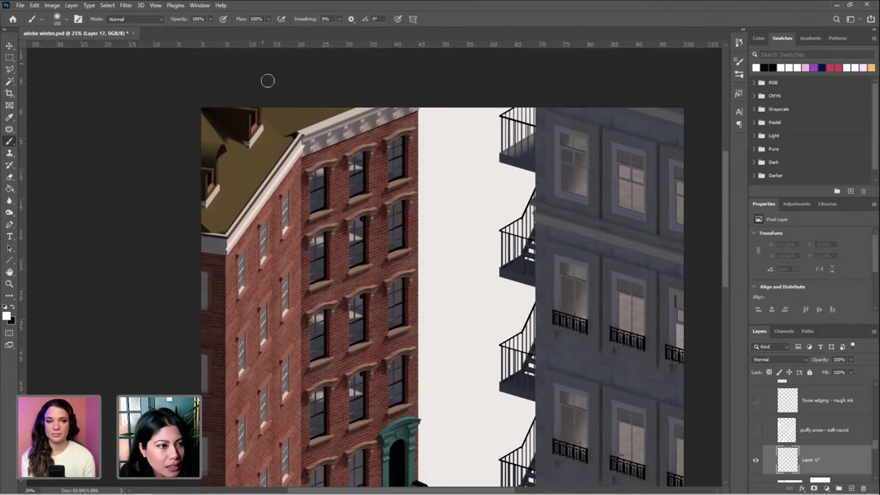
key("[")
key("[")
key("[")
key("[")
key("[")
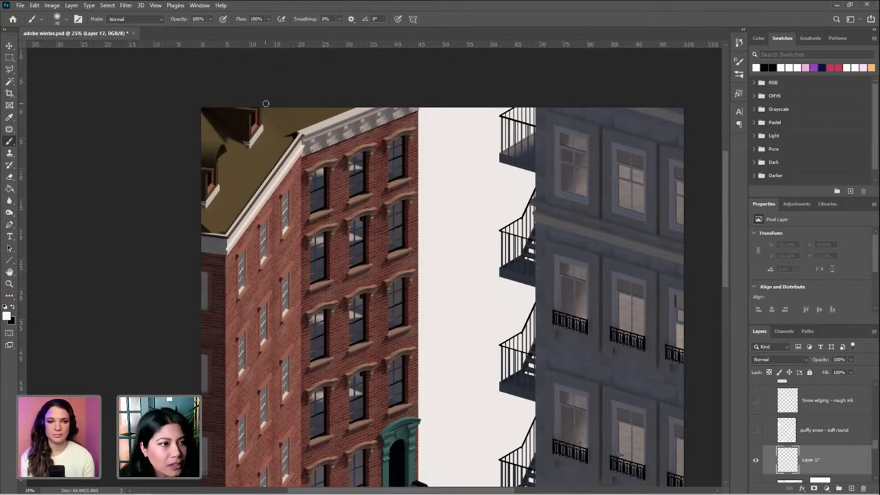
mouse_move(265, 104)
left_mouse_down()
mouse_move(265, 135)
mouse_move(247, 142)
mouse_move(200, 111)
mouse_move(200, 138)
mouse_move(226, 147)
mouse_move(215, 198)
mouse_move(202, 204)
mouse_move(213, 232)
mouse_move(239, 220)
mouse_move(304, 131)
mouse_move(367, 107)
mouse_move(270, 108)
mouse_move(341, 108)
mouse_move(318, 121)
mouse_move(278, 116)
mouse_move(274, 129)
mouse_move(295, 132)
left_mouse_up()
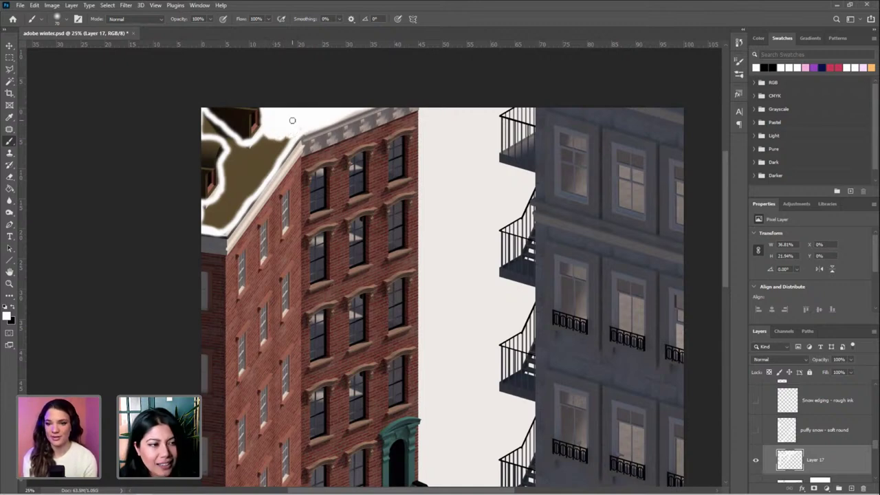
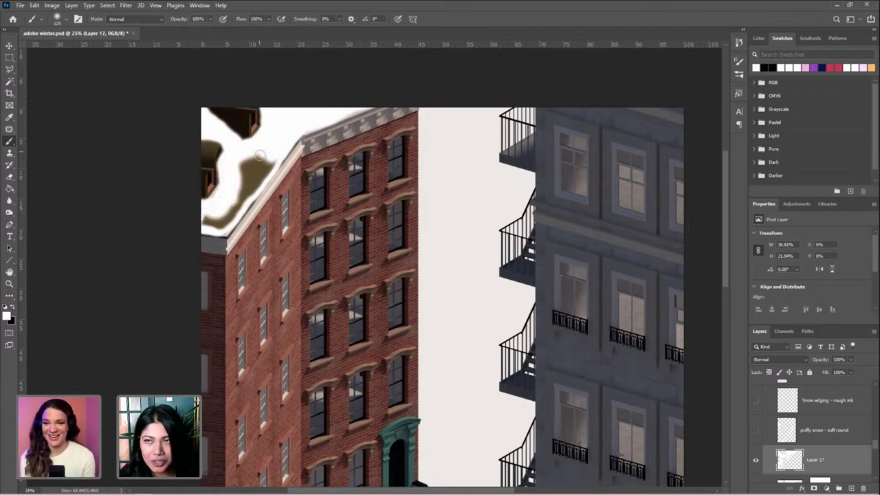
Cover the remaining olive roof areas with white snow and paint soft snow over the roof's lower edge
key("bracketleft")
key("bracketleft")
mouse_move(270, 163)
left_mouse_down()
mouse_move(256, 178)
mouse_move(255, 157)
mouse_move(246, 180)
mouse_move(239, 160)
mouse_move(239, 196)
mouse_move(262, 177)
mouse_move(234, 211)
mouse_move(206, 224)
mouse_move(222, 228)
mouse_move(200, 215)
left_mouse_up()
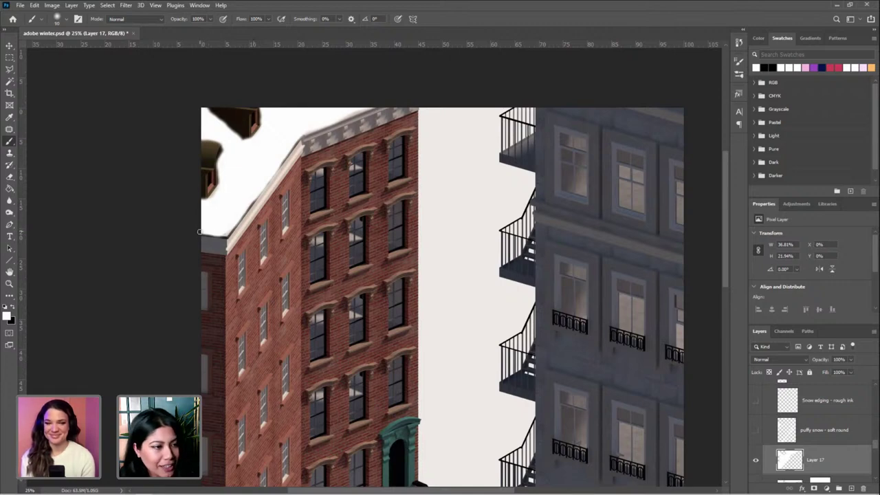
mouse_move(199, 232)
left_mouse_down()
mouse_move(227, 235)
mouse_move(245, 210)
mouse_move(241, 217)
left_mouse_up()
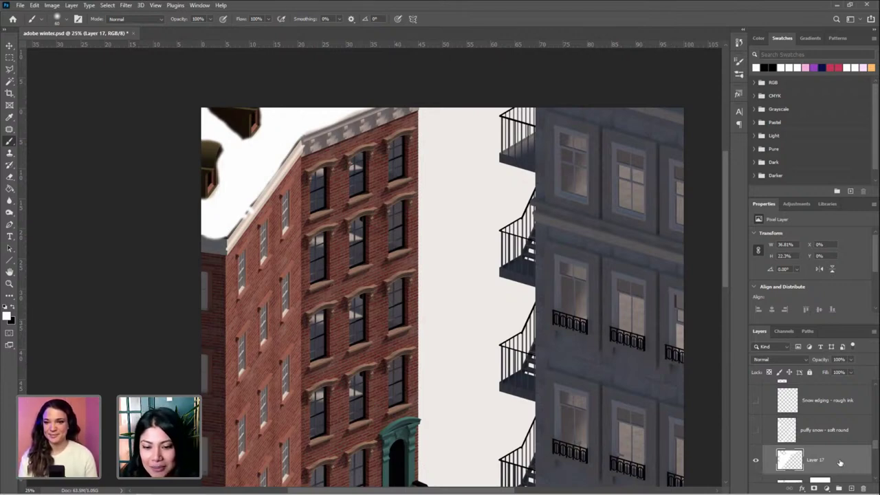
Delete the hand-painted Layer 17 and show the masked "puffy snow - soft round" layer that was below it
left_click_drag(843, 461, 863, 488)
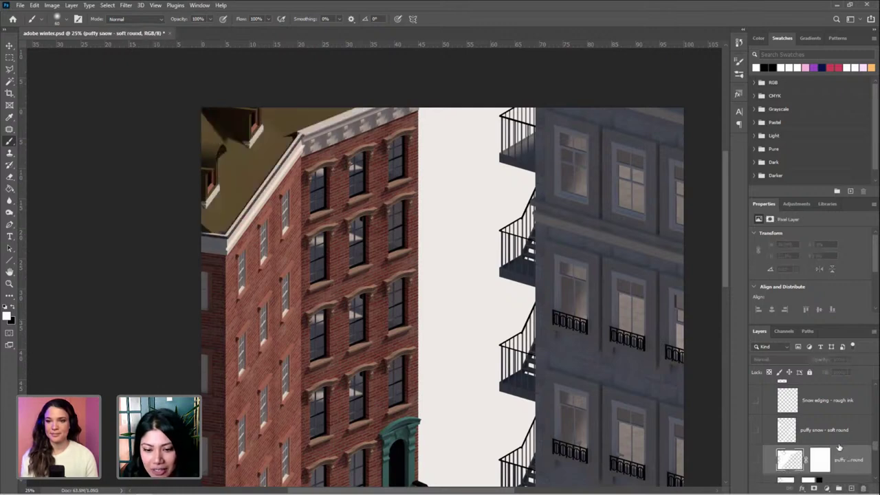
scroll(785, 454, "down", 1)
left_click(756, 431)
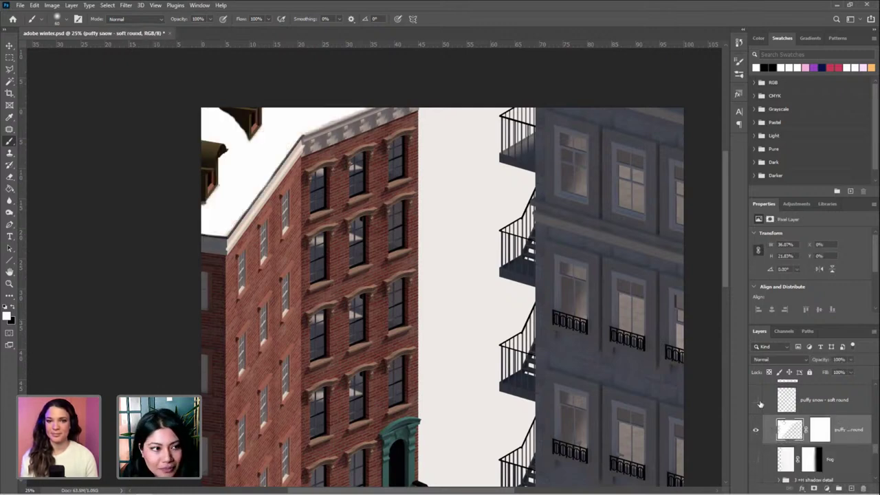
scroll(817, 424, "up", 1)
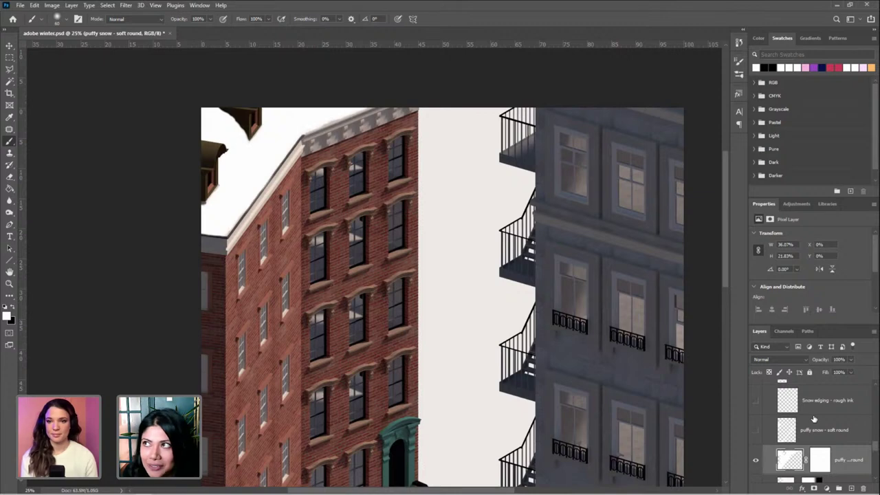
scroll(819, 428, "up", 1)
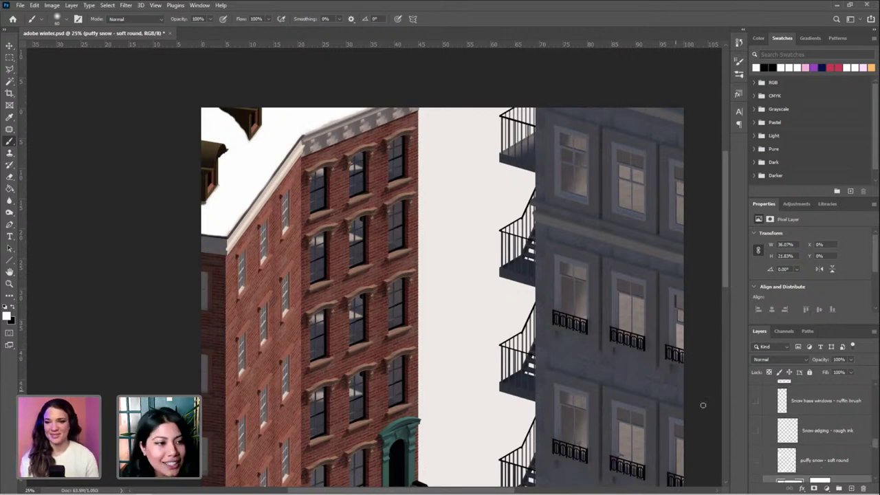
scroll(845, 469, "down", 1)
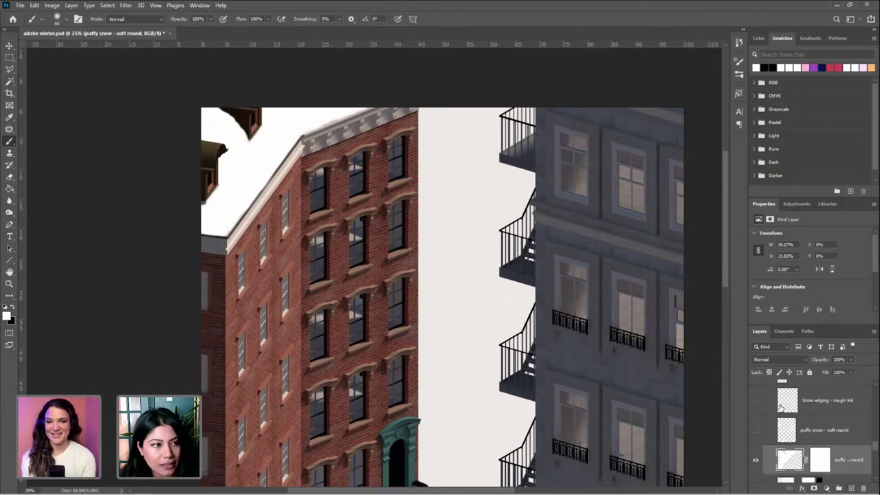
Paint white snow over the roofs of the two dormers on the masked "puffy snow - soft round" layer
mouse_move(196, 139)
left_mouse_down()
mouse_move(225, 148)
mouse_move(204, 165)
mouse_move(213, 162)
mouse_move(198, 145)
mouse_move(215, 146)
mouse_move(192, 142)
left_mouse_up()
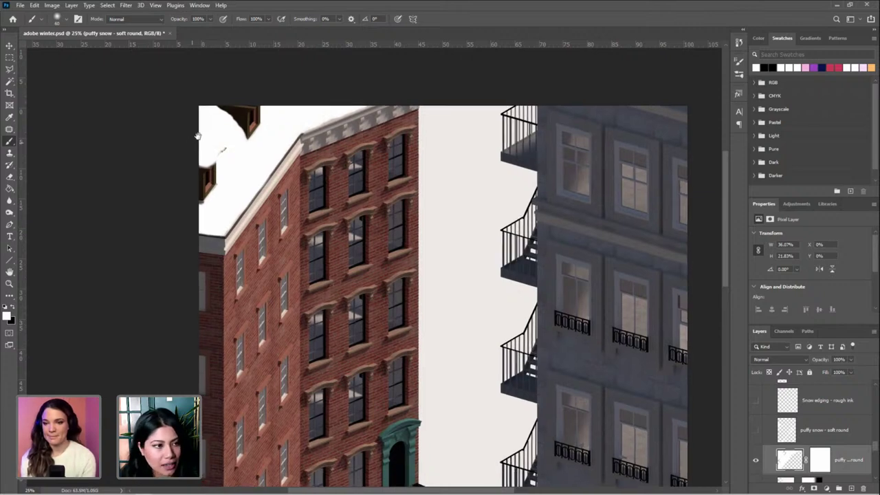
key("ctrl+plus")
left_click_drag(182, 117, 373, 219)
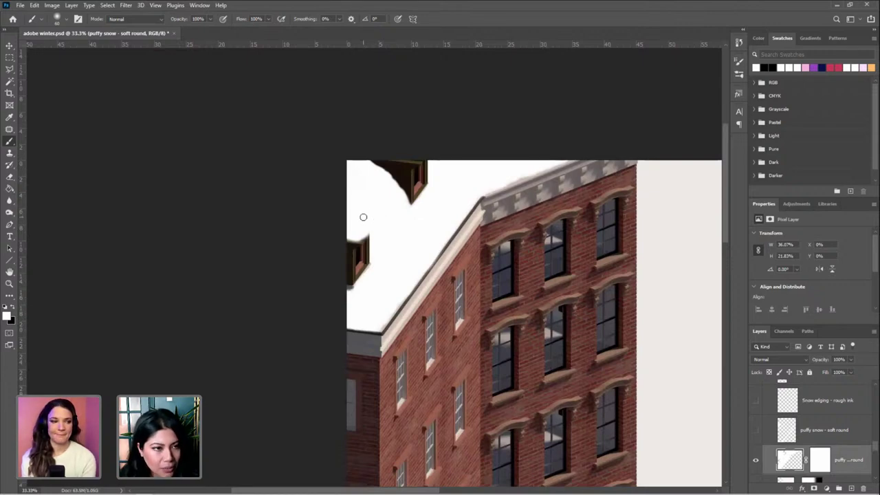
mouse_move(374, 153)
left_mouse_down()
mouse_move(421, 159)
mouse_move(380, 160)
left_mouse_up()
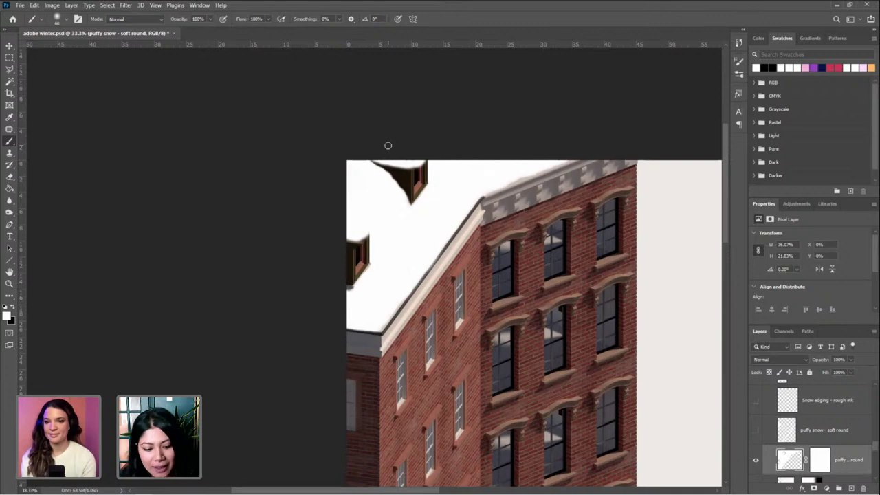
Show the unmasked "puffy snow - soft round" layer above the masked one and select it
left_click_drag(454, 232, 389, 204)
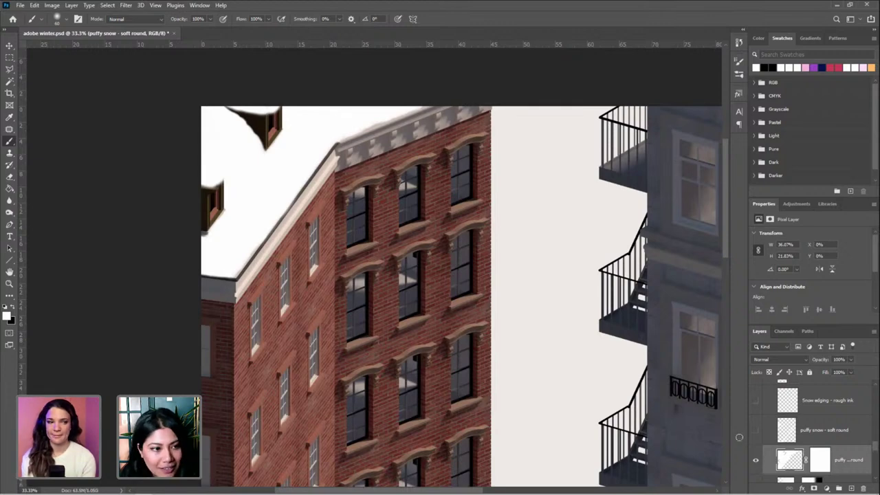
left_click_drag(509, 219, 463, 169)
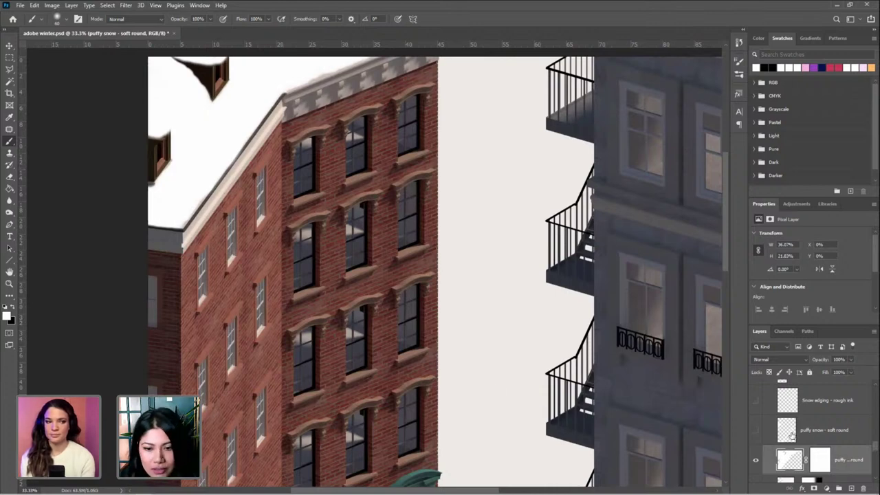
left_click(755, 432)
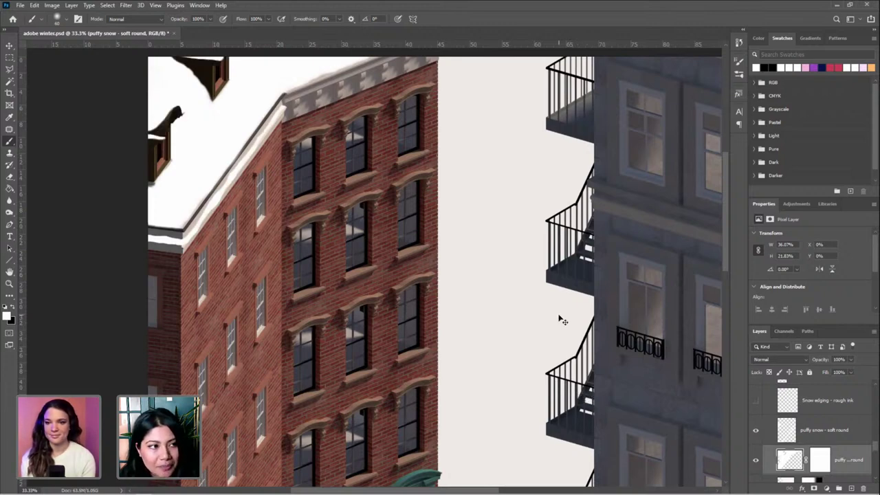
left_click(827, 431)
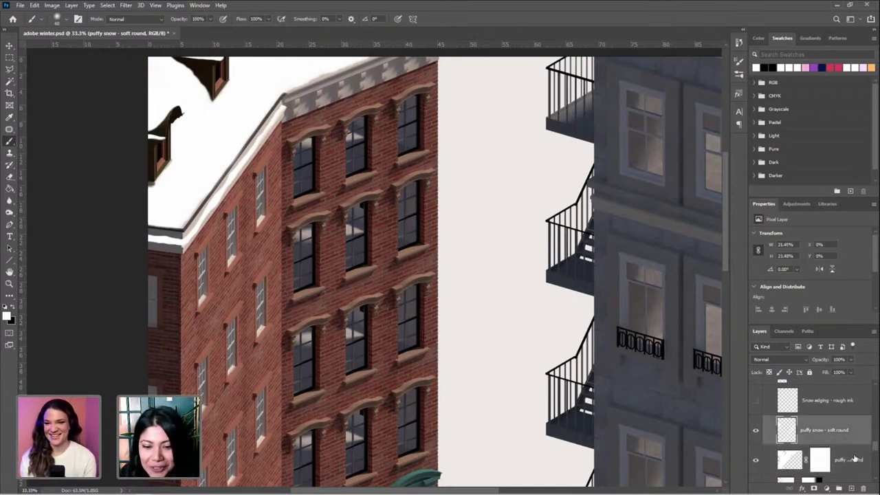
Create a new layer between "snow base - drippy water" and "Snow base windows - ruffin brush" in the layer stack
scroll(854, 458, "down", 1)
scroll(844, 438, "up", 1)
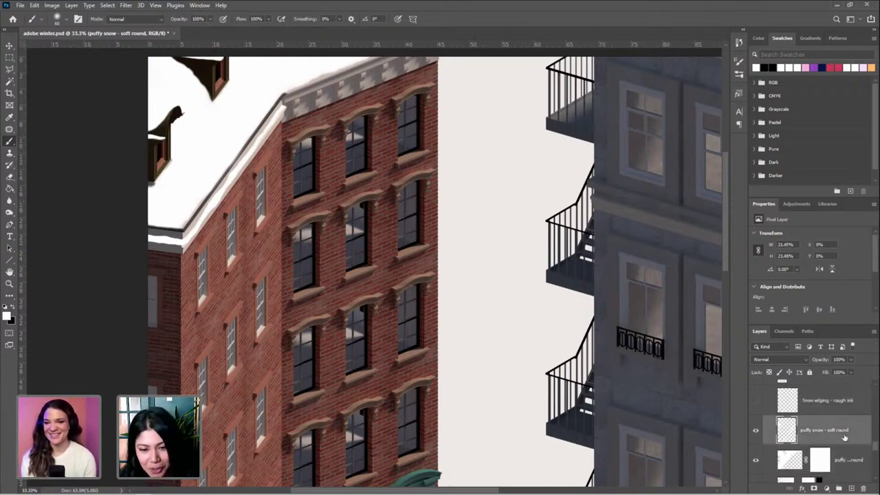
scroll(840, 434, "up", 2)
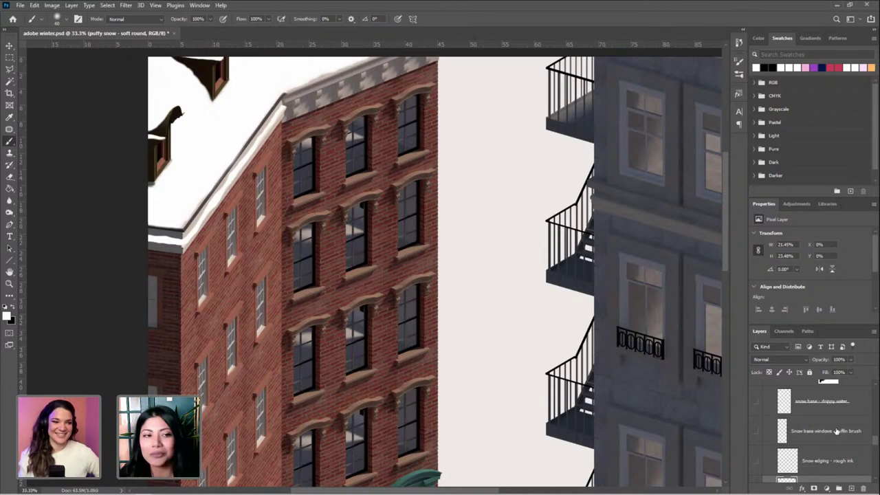
scroll(839, 454, "up", 1)
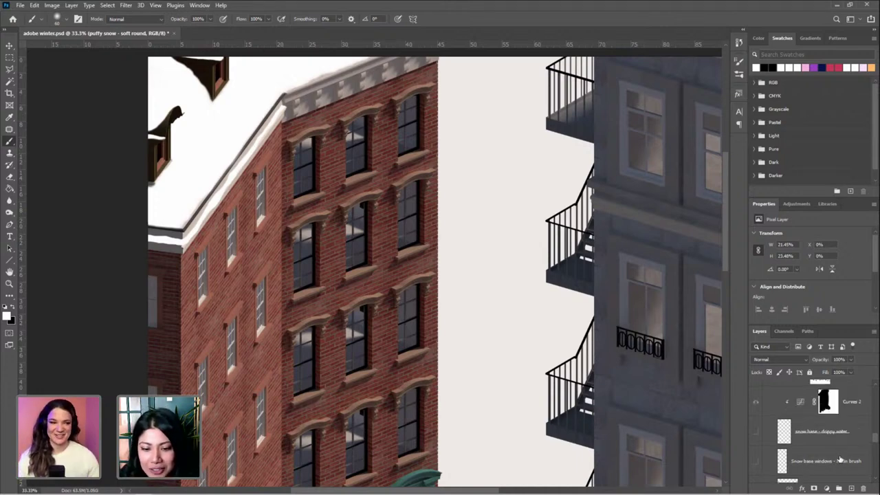
scroll(829, 465, "down", 1)
scroll(828, 465, "up", 1)
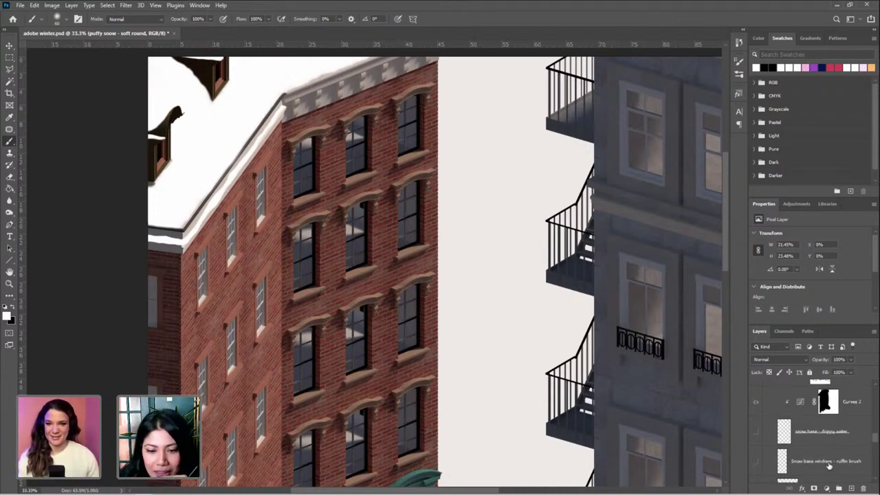
scroll(828, 466, "down", 5)
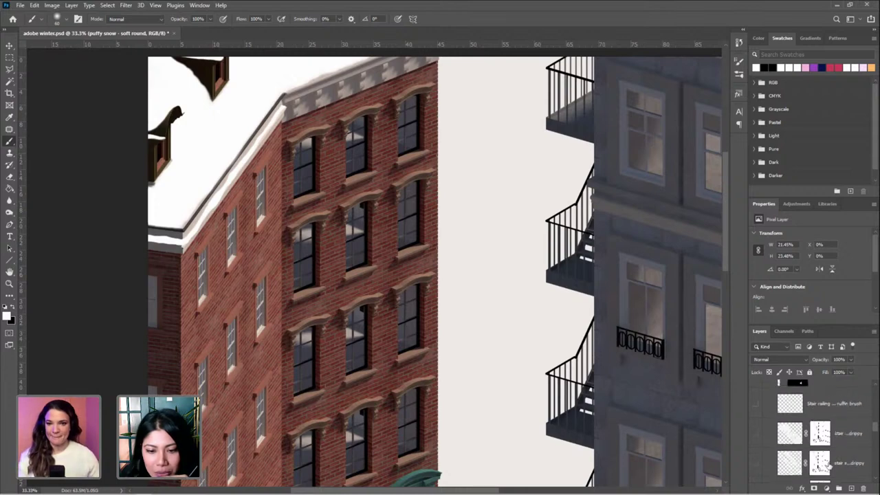
scroll(852, 432, "up", 1)
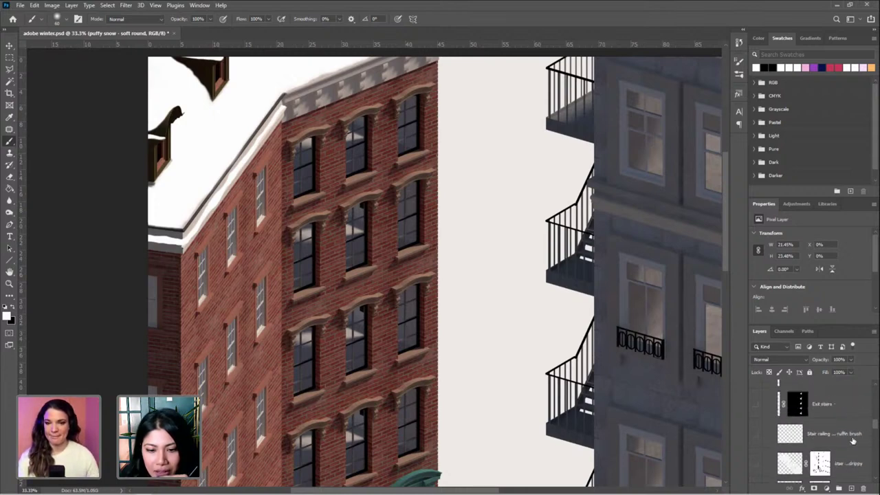
scroll(852, 440, "up", 4)
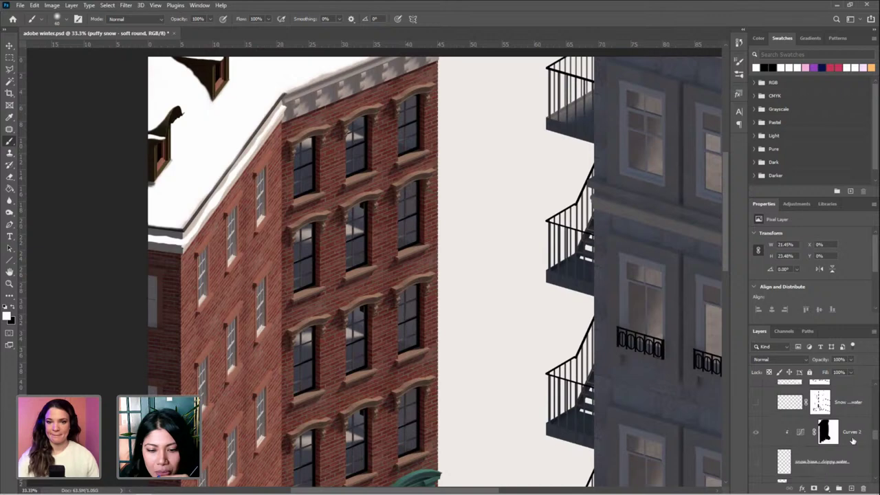
left_click(850, 461)
scroll(850, 461, "down", 1)
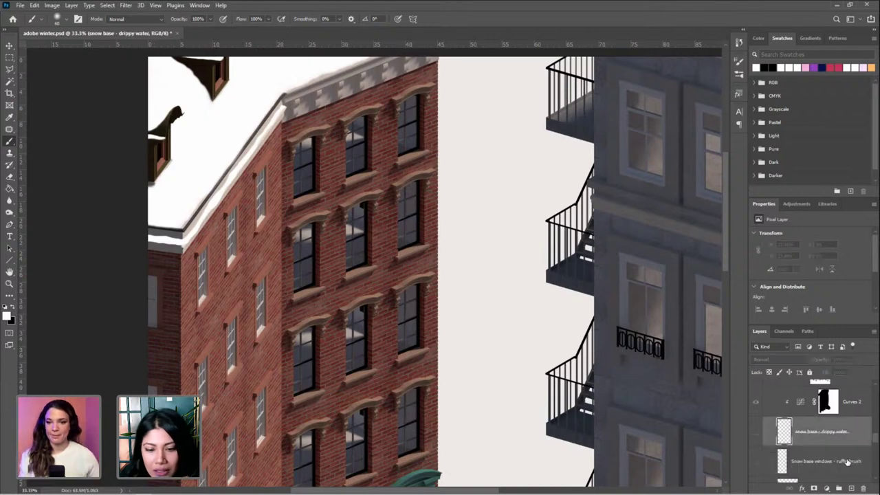
left_click(847, 463)
left_click(850, 487)
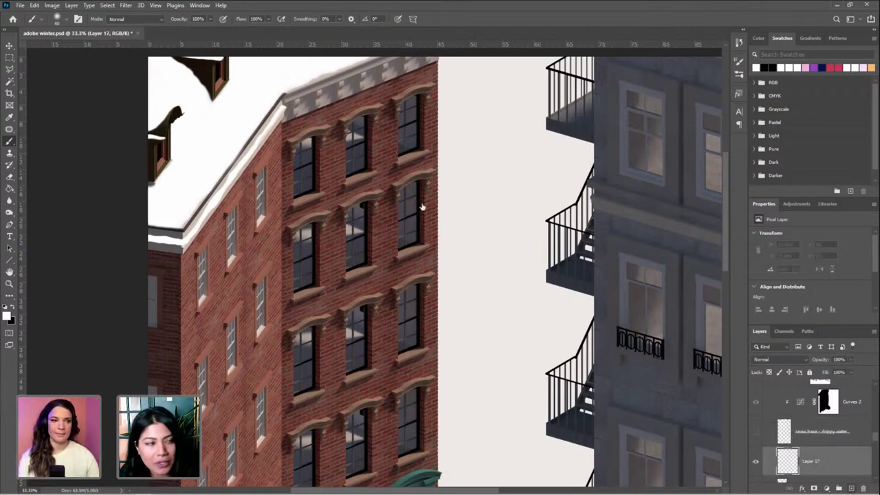
Search the brush presets for "drippy" and choose Drippy Water from the legacy Wet Media Brushes
left_click(66, 20)
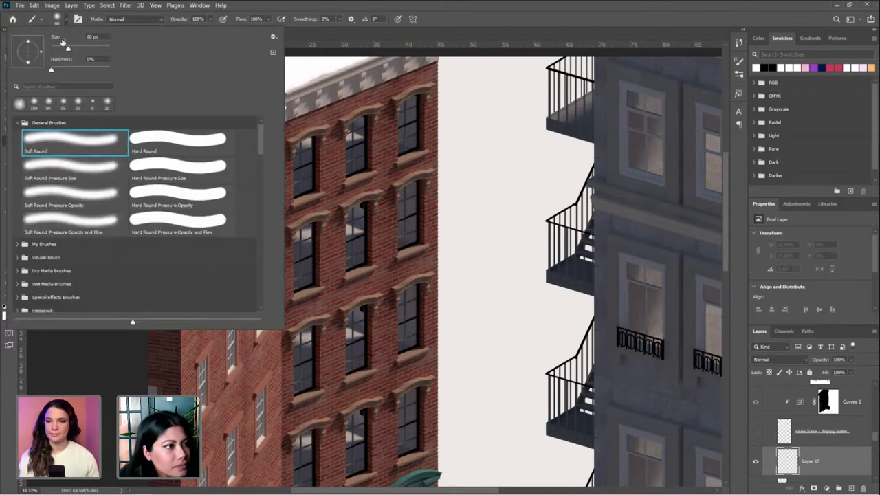
left_click(59, 86)
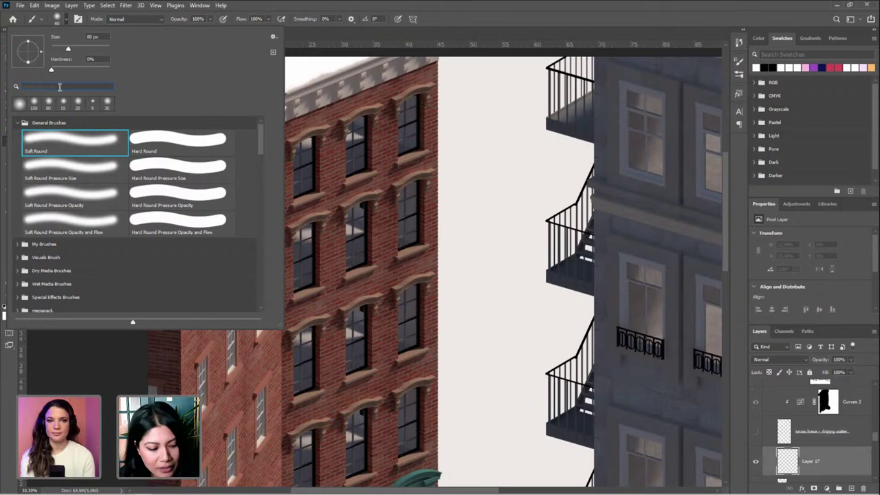
type("drippy")
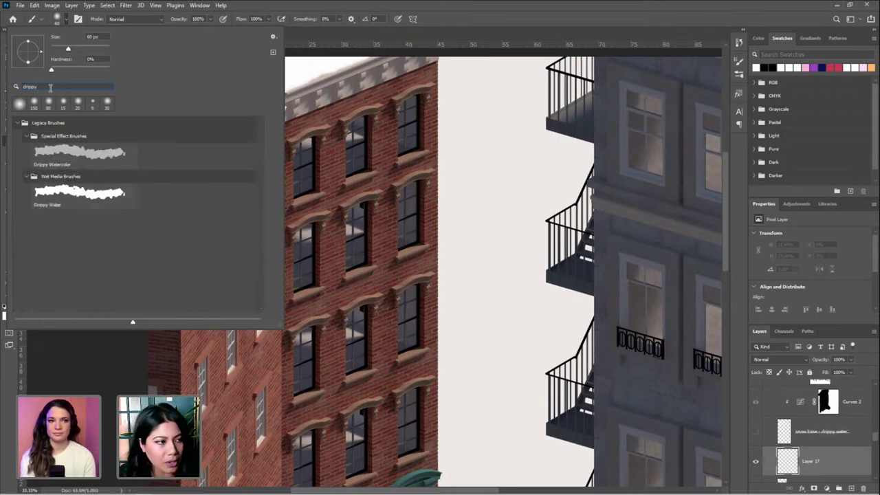
left_click(74, 191)
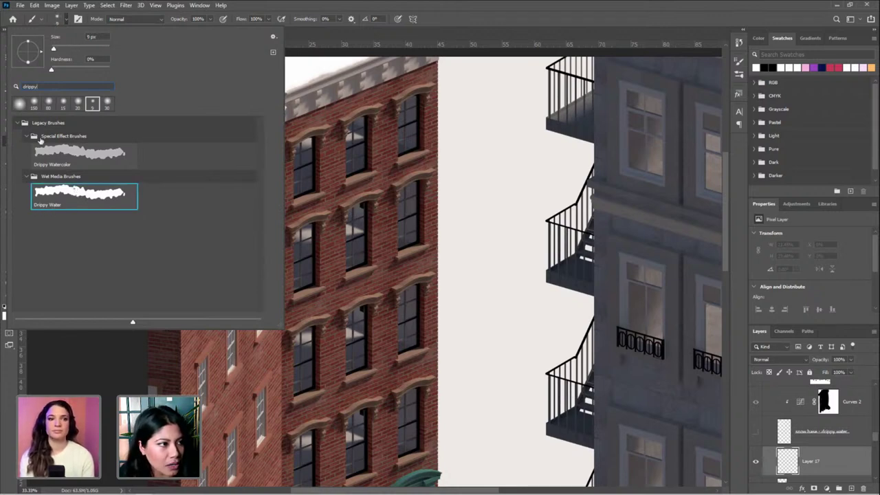
left_click(619, 22)
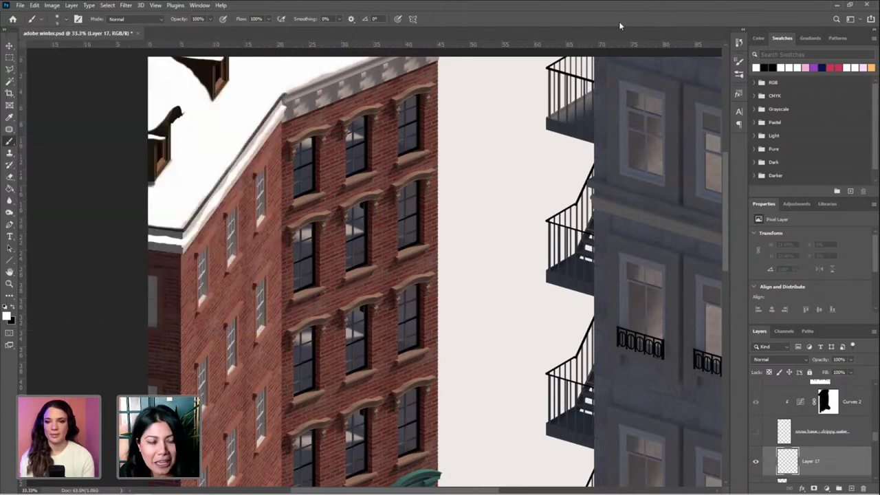
Paint white drippy snow along the arched lintels of the three top-floor windows on the brick building's front
key("ctrl+plus")
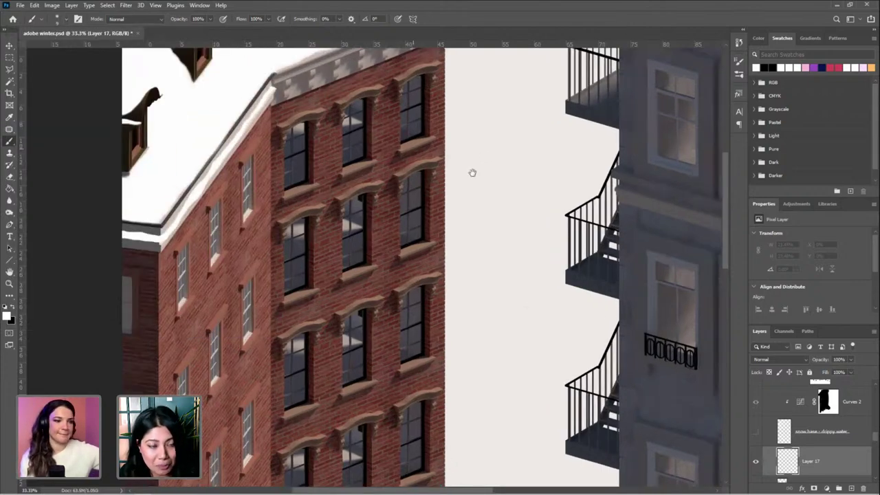
scroll(468, 353, "up", 4)
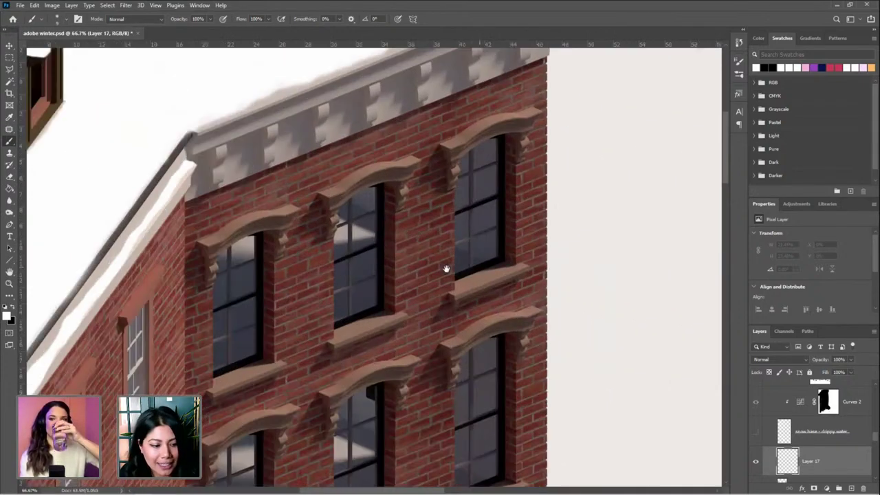
scroll(447, 269, "up", 1)
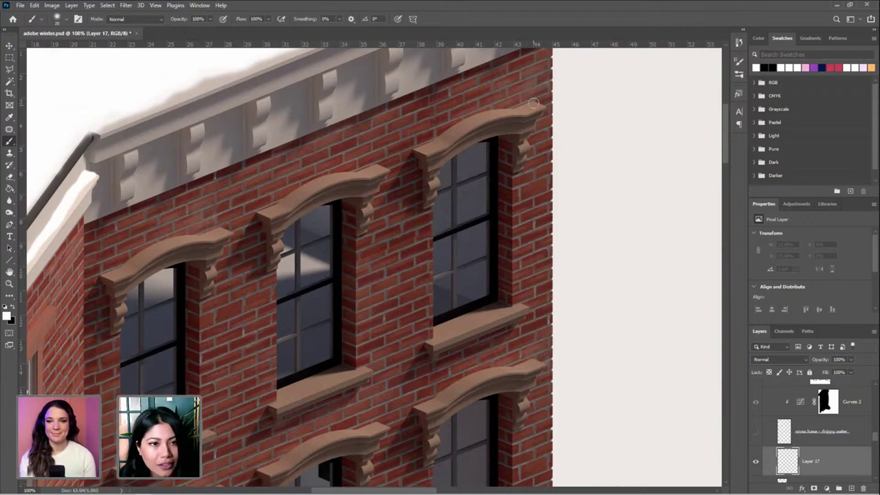
mouse_move(526, 98)
left_mouse_down()
mouse_move(534, 103)
mouse_move(481, 113)
mouse_move(426, 147)
mouse_move(484, 109)
mouse_move(525, 101)
left_mouse_up()
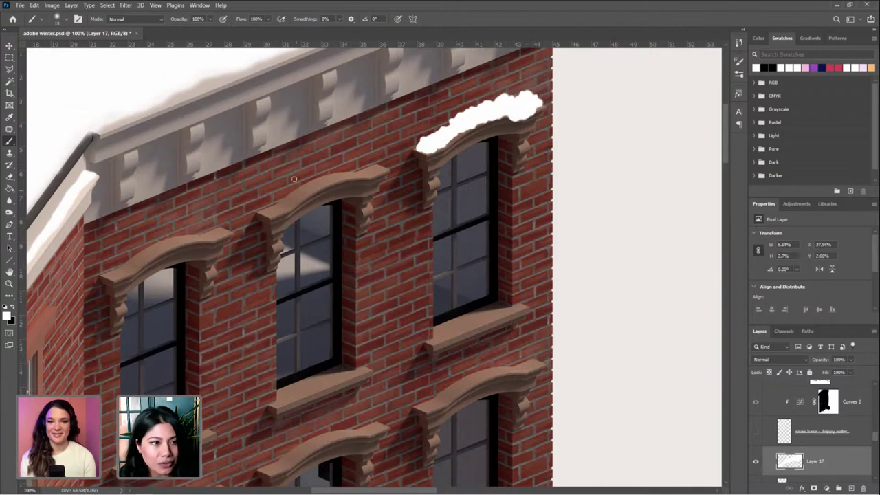
mouse_move(377, 166)
left_mouse_down()
mouse_move(316, 180)
mouse_move(267, 211)
mouse_move(315, 176)
mouse_move(377, 167)
left_mouse_up()
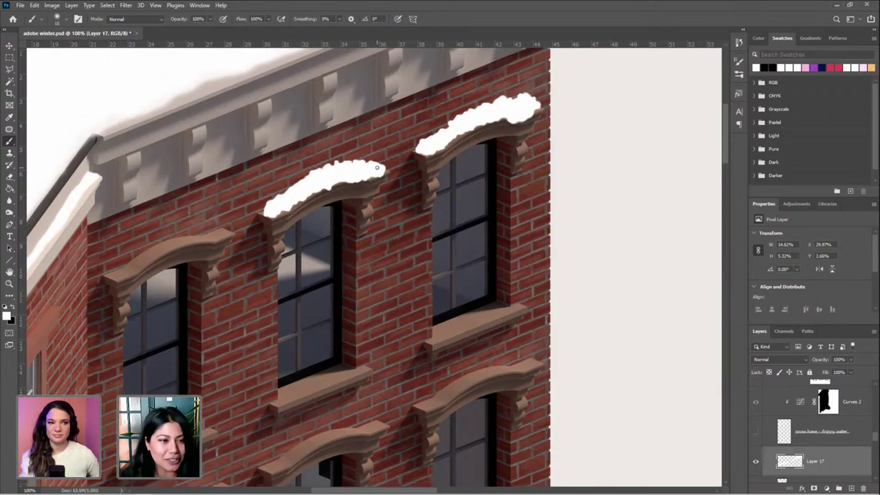
key("ctrl+minus")
scroll(531, 250, "left", 3)
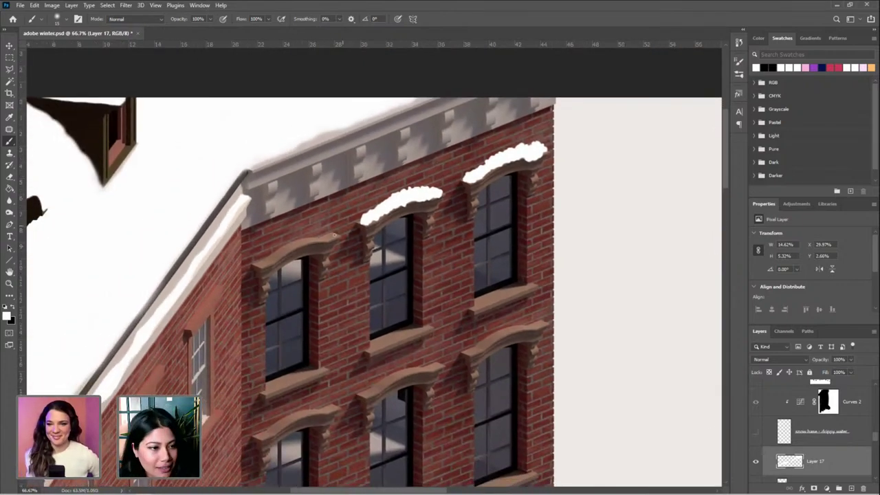
mouse_move(331, 236)
left_mouse_down()
mouse_move(287, 246)
mouse_move(258, 266)
mouse_move(326, 230)
left_mouse_up()
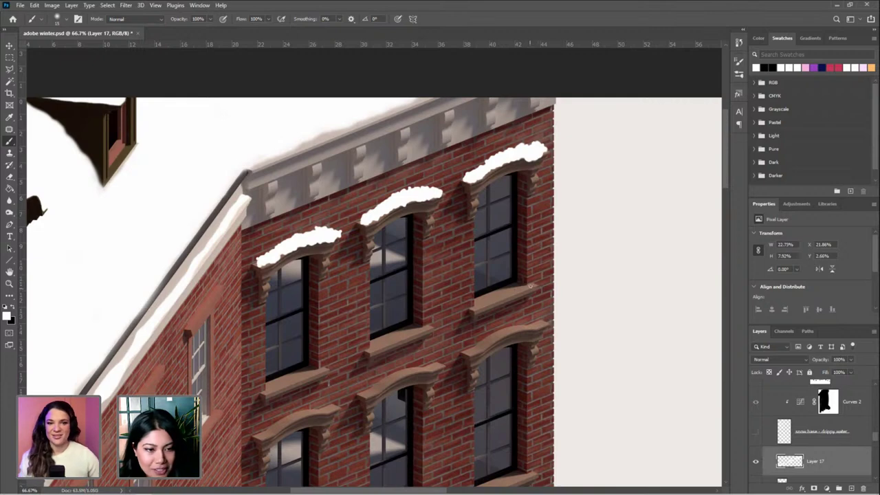
Paint white drippy snow along the sills of the three top-floor windows on the brick building's front
mouse_move(531, 285)
left_mouse_down()
mouse_move(499, 285)
mouse_move(480, 301)
left_mouse_up()
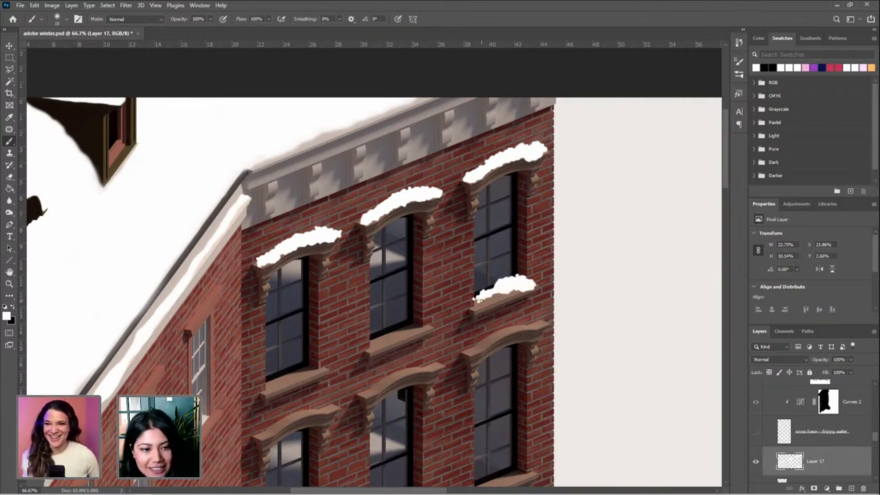
left_click_drag(427, 325, 373, 338)
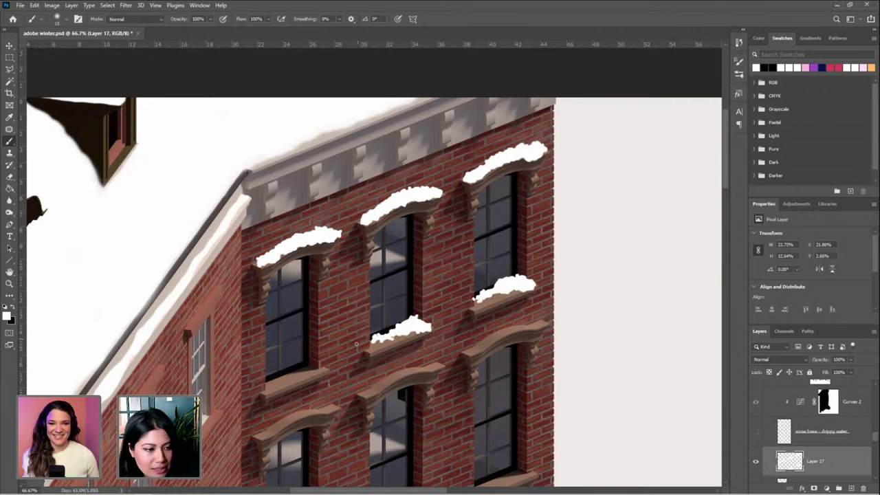
left_click_drag(323, 366, 307, 370)
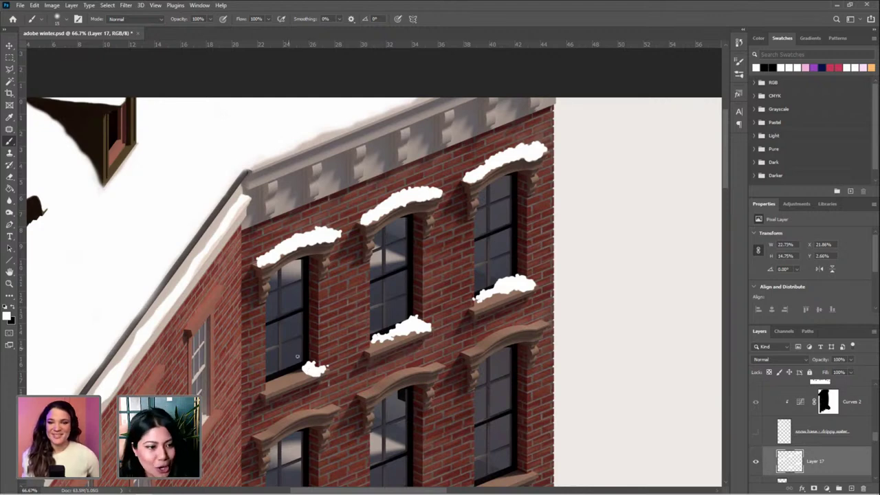
left_click_drag(300, 369, 263, 382)
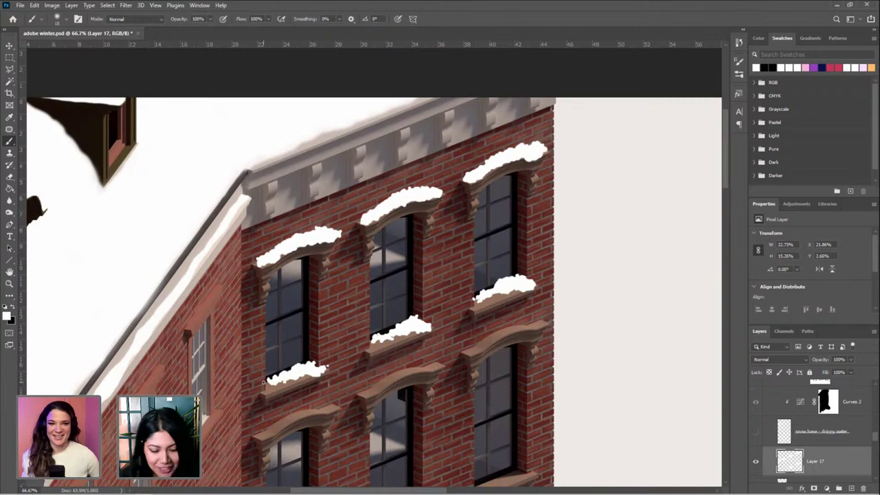
Paint white drippy snow on the arched lintels and sills of the three windows in the front's second row from the top
left_click_drag(469, 389, 531, 310)
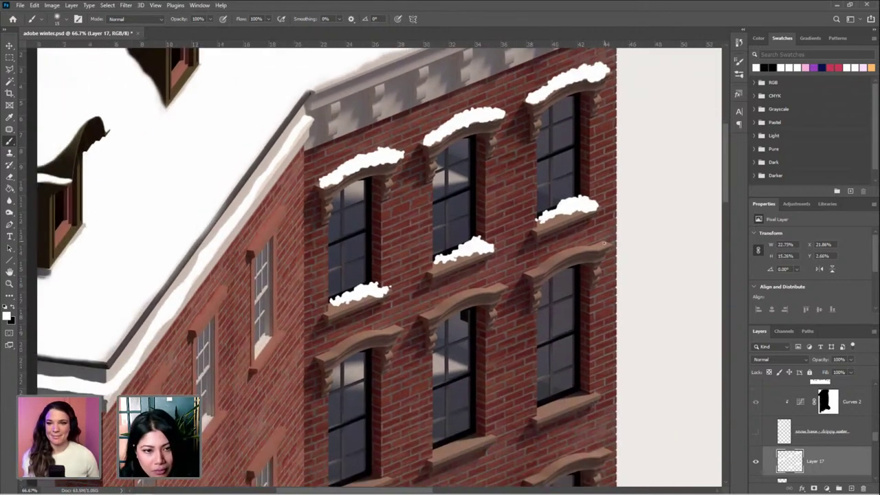
left_click_drag(605, 243, 530, 271)
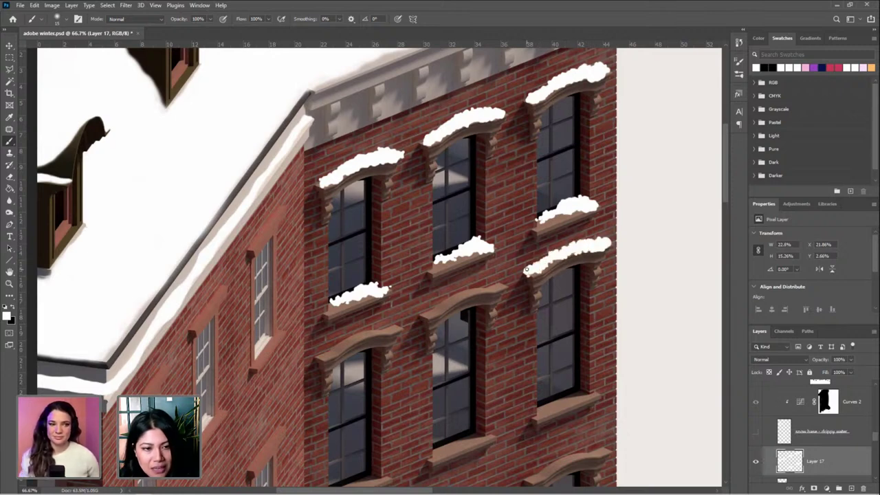
mouse_move(496, 283)
left_mouse_down()
mouse_move(322, 350)
mouse_move(396, 324)
left_mouse_up()
left_click_drag(595, 393, 546, 408)
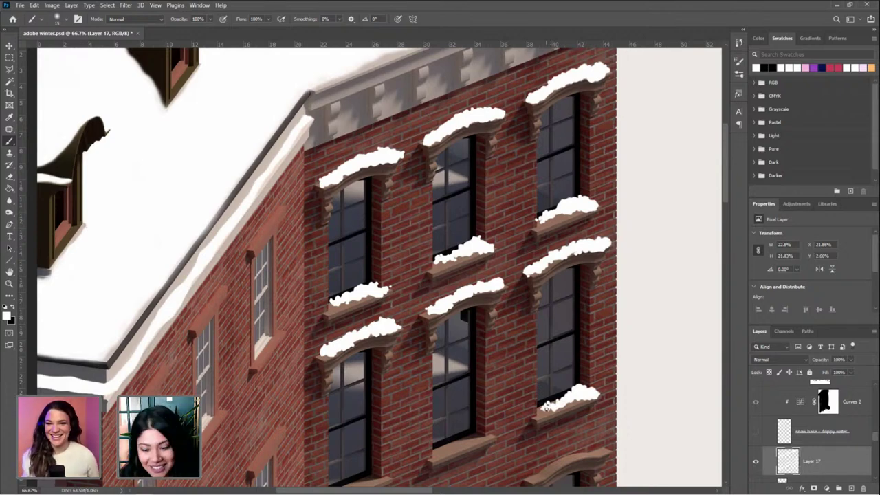
left_click_drag(501, 334, 460, 231)
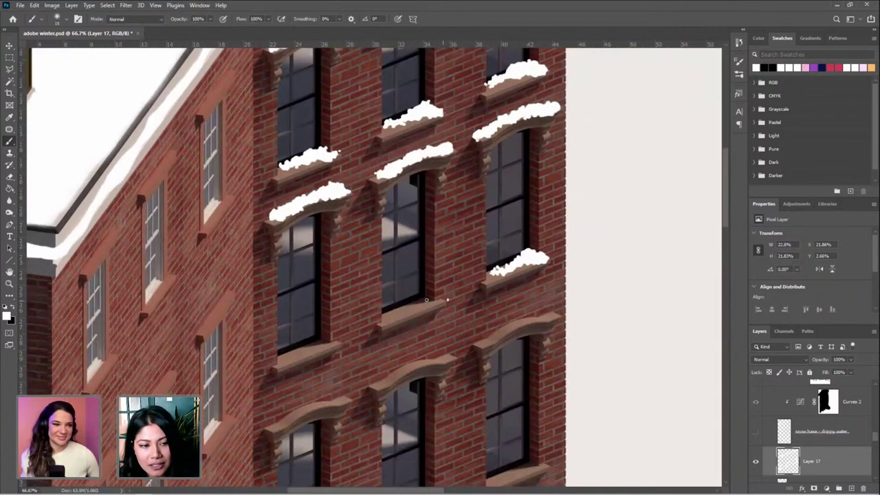
mouse_move(426, 299)
left_mouse_down()
mouse_move(386, 314)
mouse_move(434, 295)
left_mouse_up()
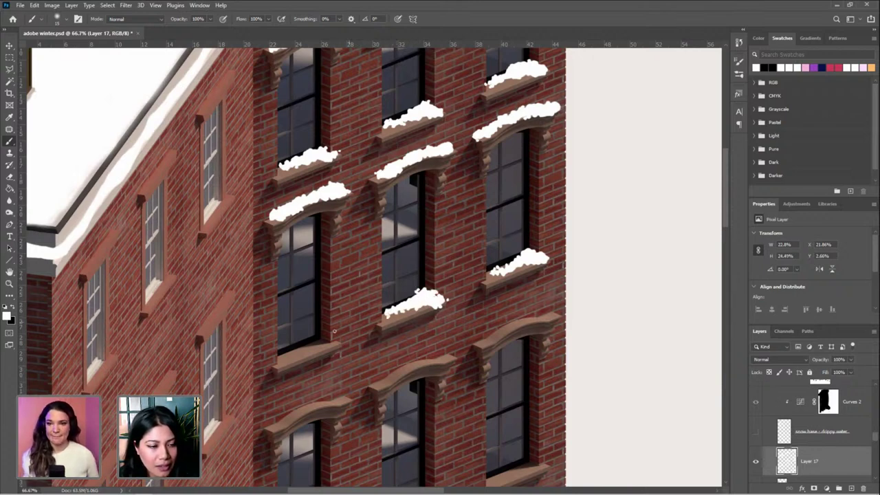
mouse_move(335, 339)
left_mouse_down()
mouse_move(283, 353)
mouse_move(325, 342)
left_mouse_up()
Paint white drippy snow on the arched lintels and sills of the three windows in the front's third row from the top
scroll(341, 278, "down", 3)
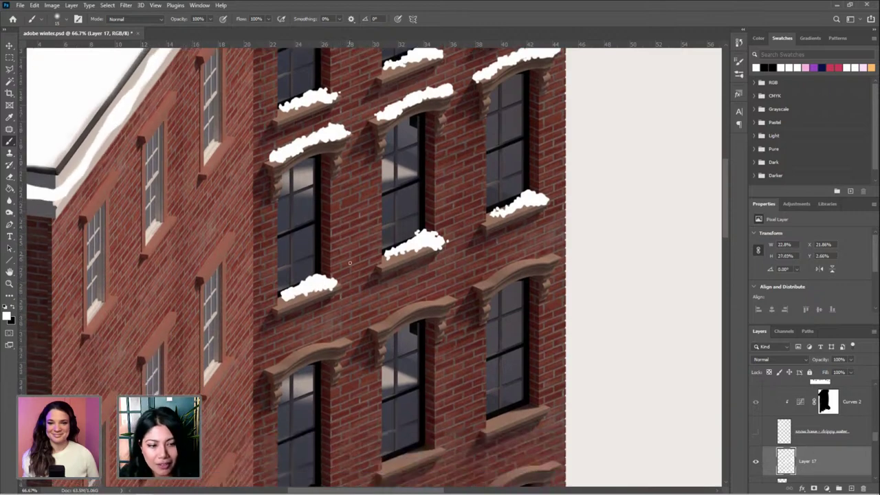
scroll(576, 245, "left", 1)
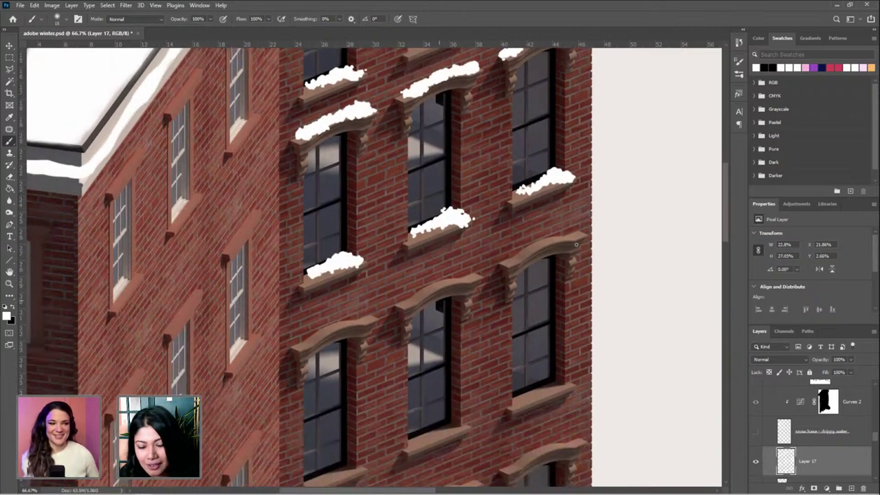
mouse_move(576, 244)
left_mouse_down()
mouse_move(687, 186)
mouse_move(659, 189)
mouse_move(620, 214)
mouse_move(635, 204)
left_mouse_up()
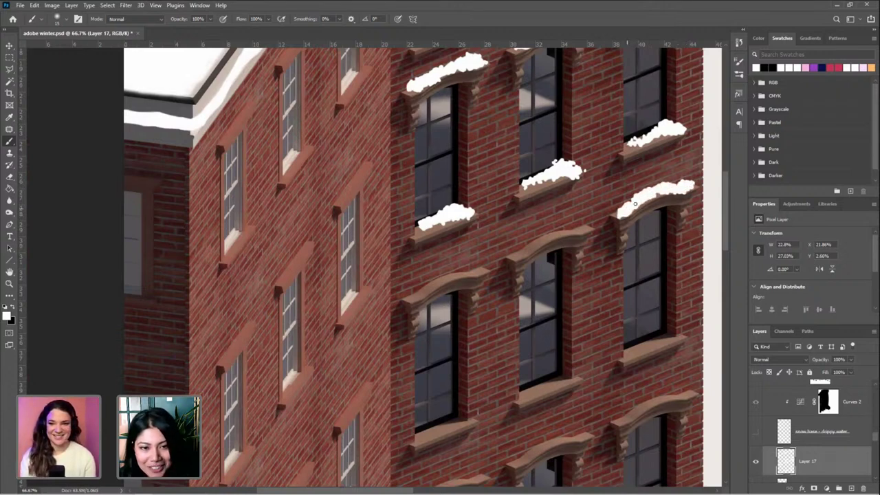
mouse_move(589, 228)
left_mouse_down()
mouse_move(556, 229)
mouse_move(517, 253)
mouse_move(524, 248)
left_mouse_up()
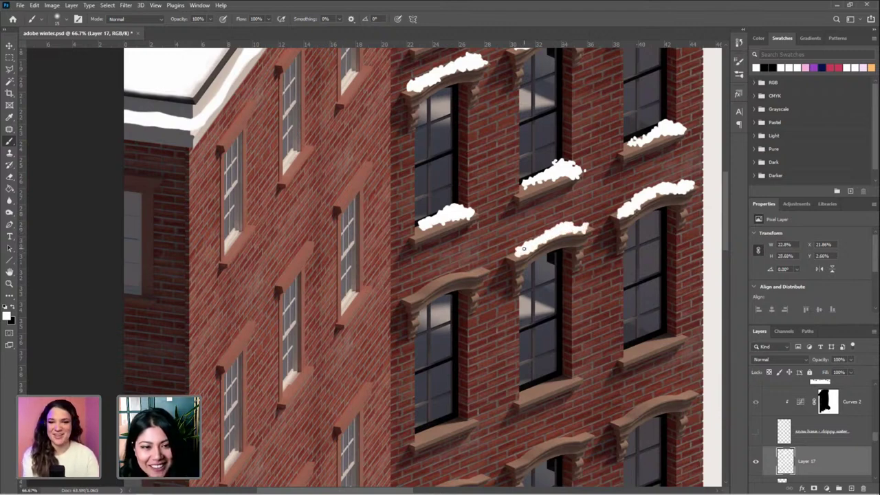
mouse_move(479, 269)
left_mouse_down()
mouse_move(406, 299)
mouse_move(477, 264)
left_mouse_up()
left_click_drag(676, 337, 627, 346)
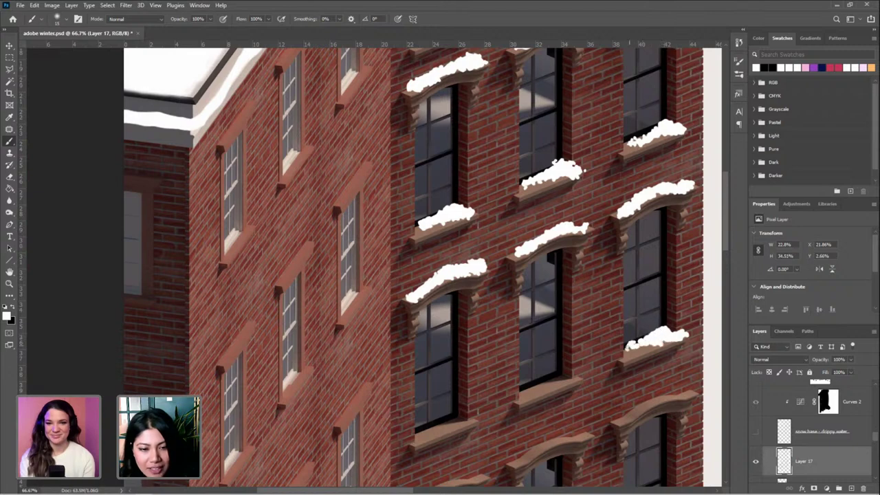
mouse_move(574, 380)
left_mouse_down()
mouse_move(520, 393)
mouse_move(569, 376)
left_mouse_up()
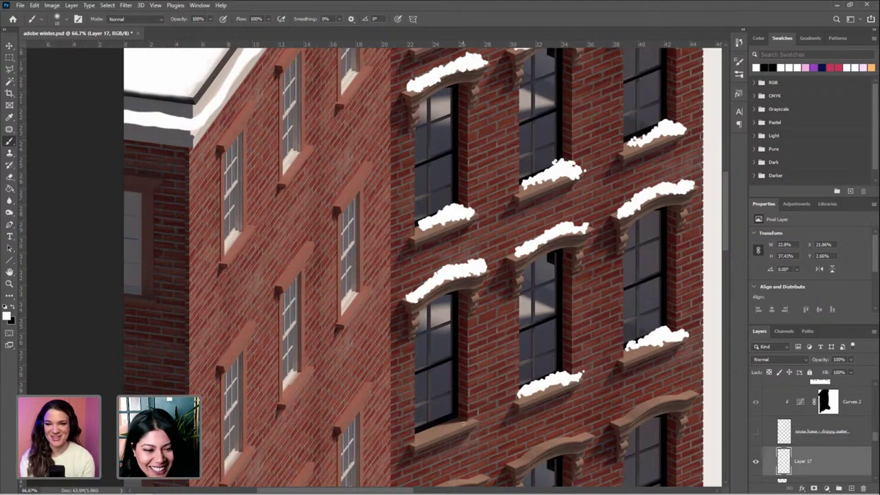
mouse_move(474, 415)
left_mouse_down()
mouse_move(447, 415)
mouse_move(415, 434)
mouse_move(448, 426)
left_mouse_up()
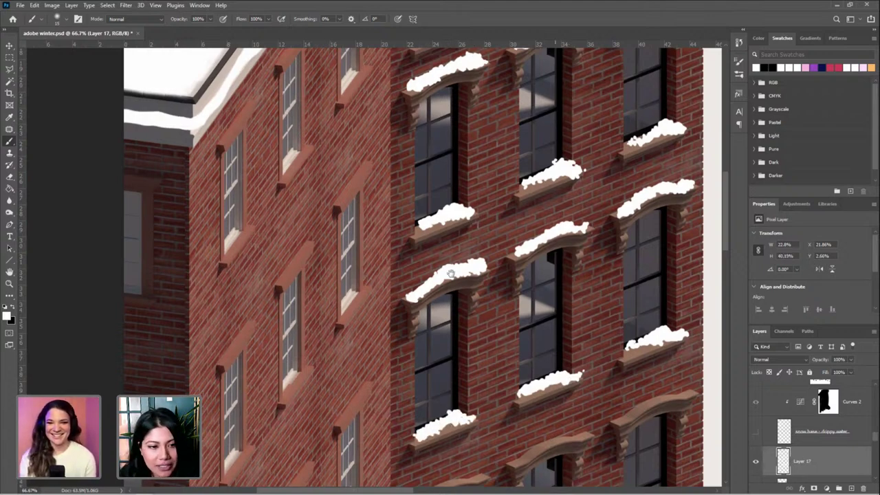
Paint white drippy snow on the lintels and sills of the three fourth-row windows, just above the green doorway's level
scroll(445, 265, "down", 2)
scroll(445, 264, "right", 1)
scroll(445, 265, "down", 2)
scroll(445, 265, "right", 1)
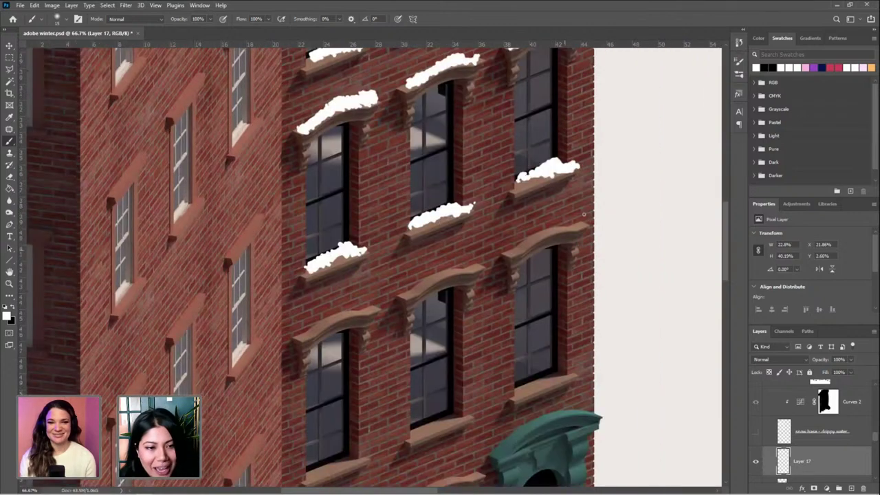
left_click_drag(582, 222, 522, 242)
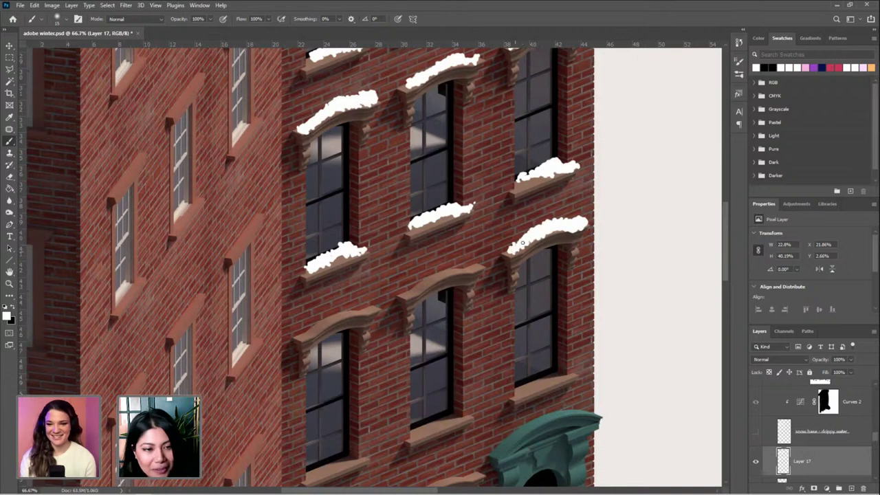
left_click_drag(481, 264, 404, 294)
mouse_move(572, 372)
left_mouse_down()
mouse_move(517, 389)
mouse_move(573, 371)
left_mouse_up()
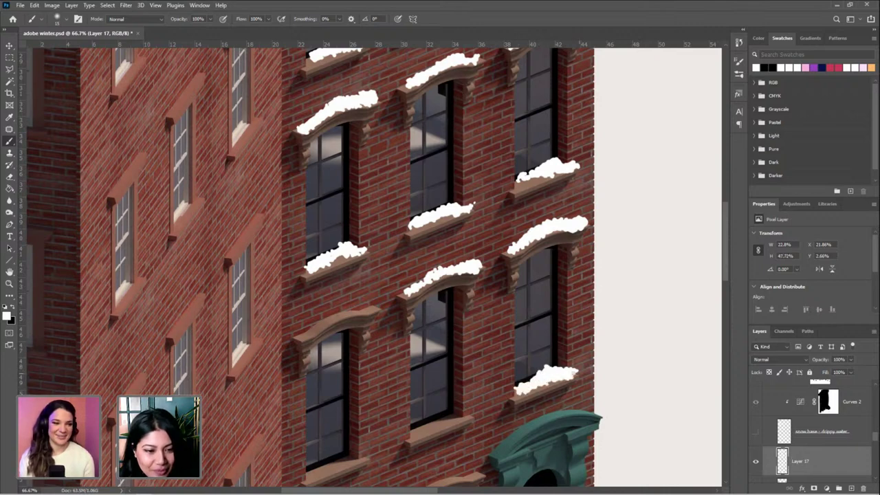
mouse_move(470, 416)
left_mouse_down()
mouse_move(412, 421)
mouse_move(460, 416)
left_mouse_up()
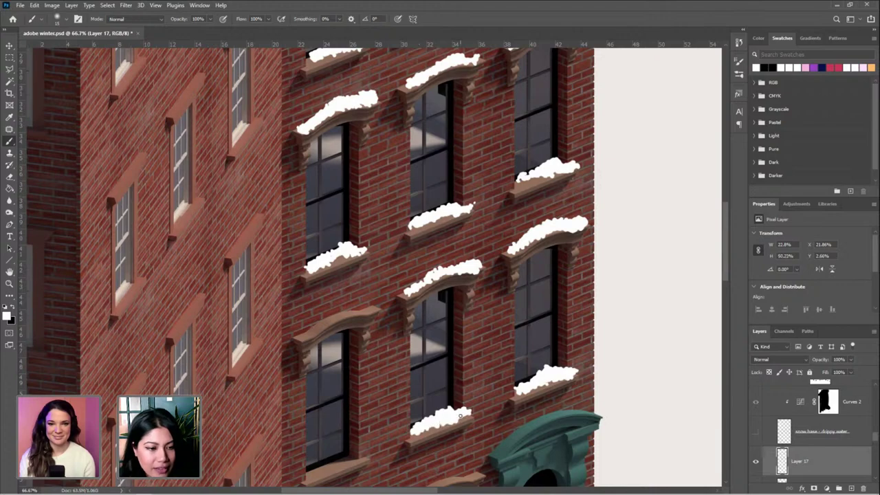
mouse_move(423, 353)
left_mouse_down()
mouse_move(508, 289)
mouse_move(526, 248)
left_mouse_up()
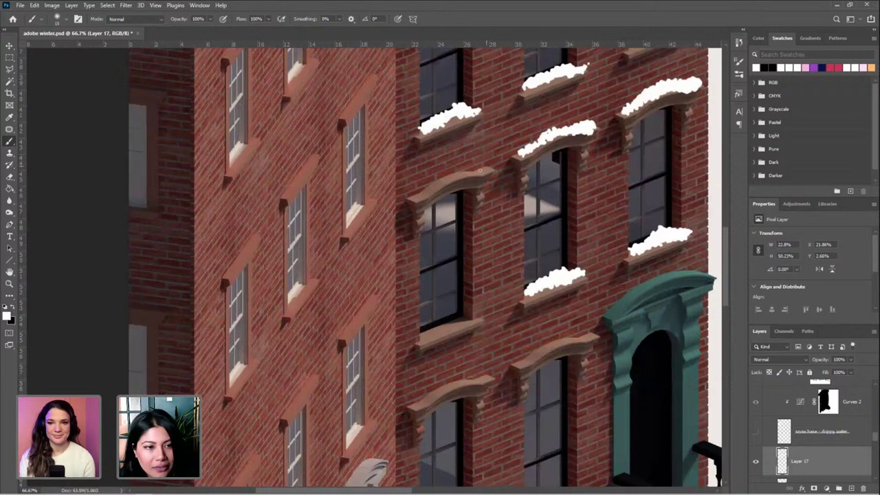
mouse_move(492, 168)
left_mouse_down()
mouse_move(446, 172)
mouse_move(416, 194)
mouse_move(441, 177)
left_mouse_up()
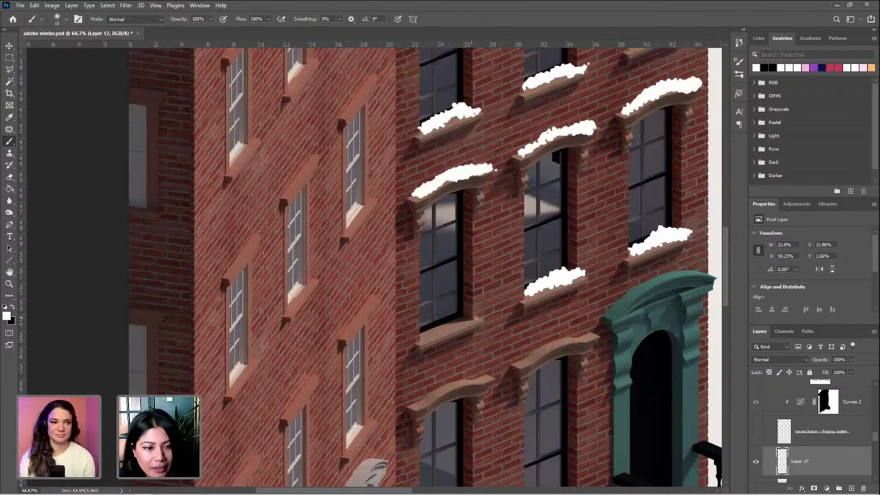
mouse_move(476, 317)
left_mouse_down()
mouse_move(446, 317)
mouse_move(421, 333)
left_mouse_up()
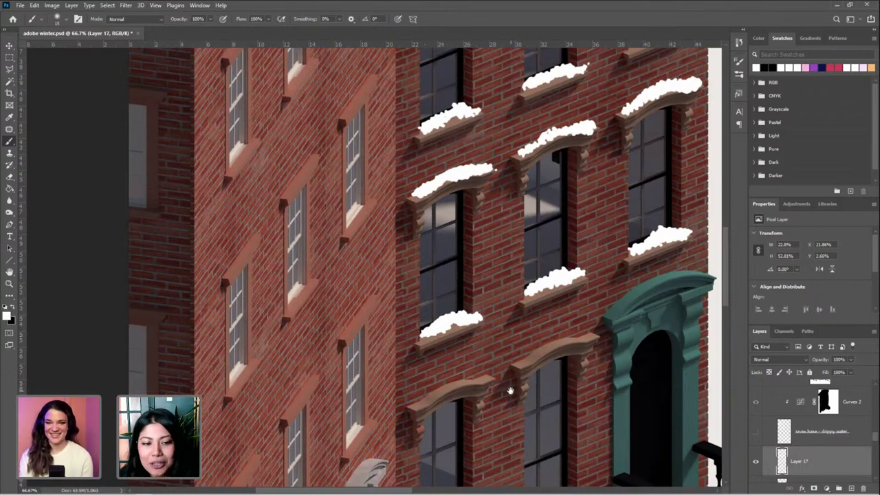
Paint snow along the top and inner ledge of the green door pediment and on the two arched window lintels beside it
left_click_drag(510, 391, 411, 339)
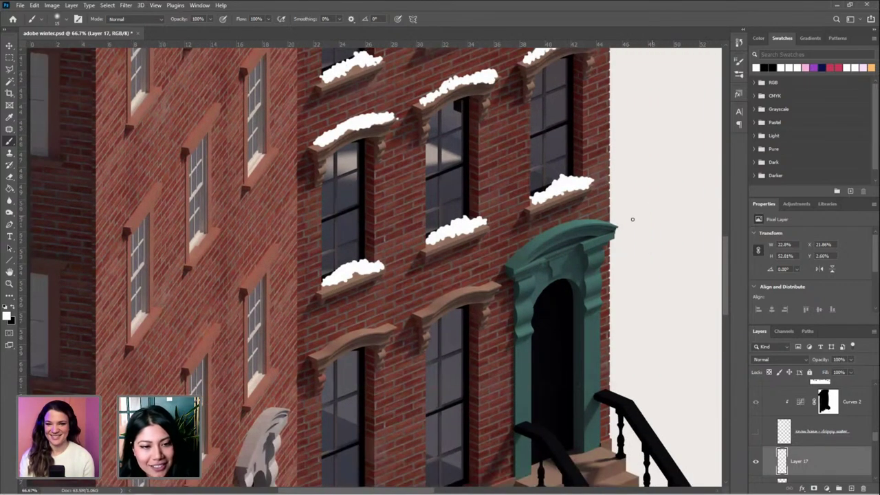
mouse_move(614, 224)
left_mouse_down()
mouse_move(544, 229)
mouse_move(500, 263)
left_mouse_up()
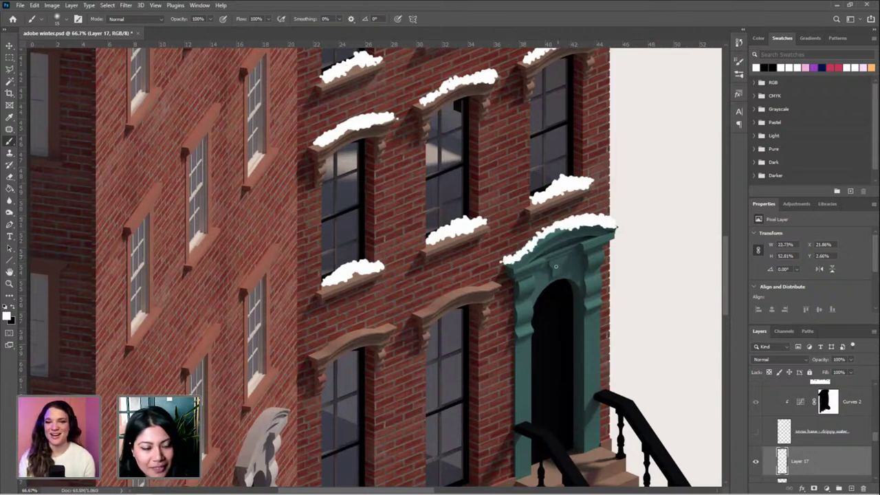
mouse_move(598, 236)
left_mouse_down()
mouse_move(604, 240)
mouse_move(550, 250)
mouse_move(410, 316)
mouse_move(429, 303)
left_mouse_up()
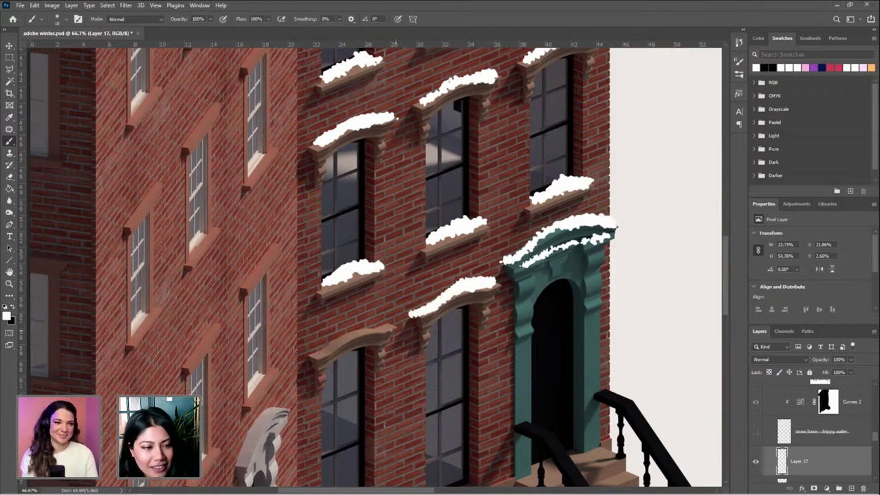
mouse_move(388, 326)
left_mouse_down()
mouse_move(356, 324)
mouse_move(360, 331)
mouse_move(313, 354)
left_mouse_up()
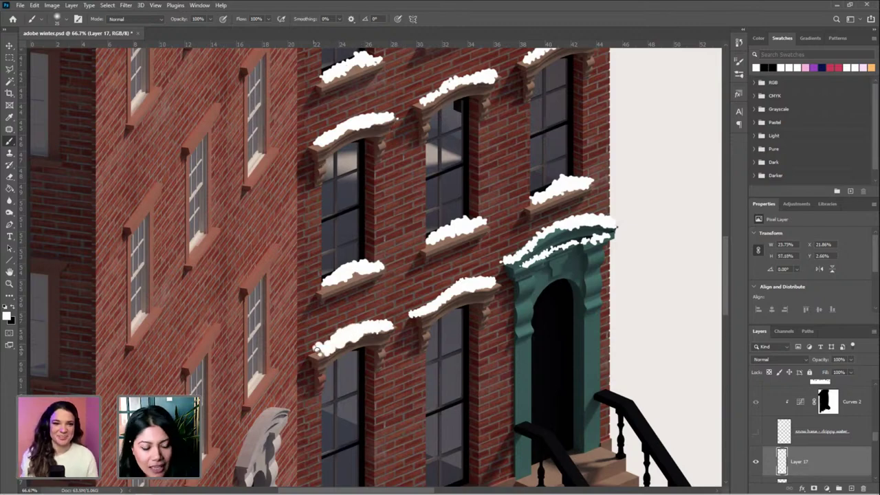
Paint snow on the lintels and sills of the two uppermost side-wall windows nearest the building's front corner
key("ctrl+minus")
left_click_drag(375, 228, 453, 357)
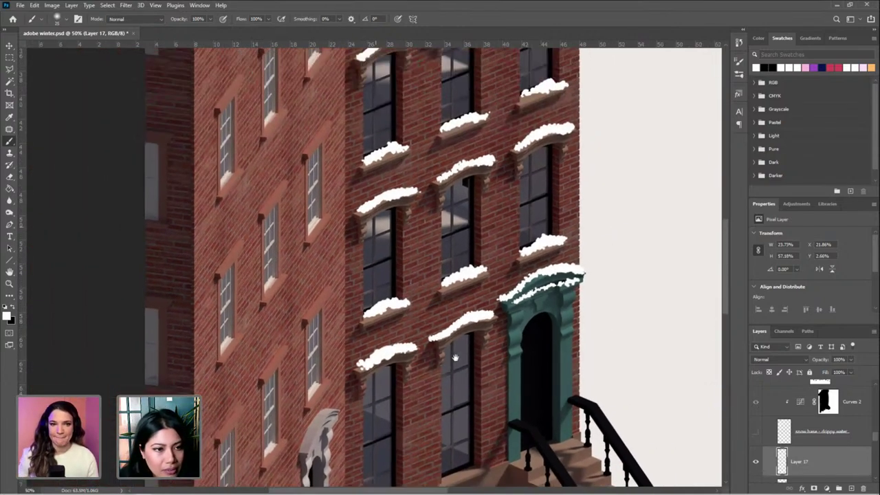
mouse_move(422, 218)
left_mouse_down()
mouse_move(449, 309)
mouse_move(444, 343)
left_mouse_up()
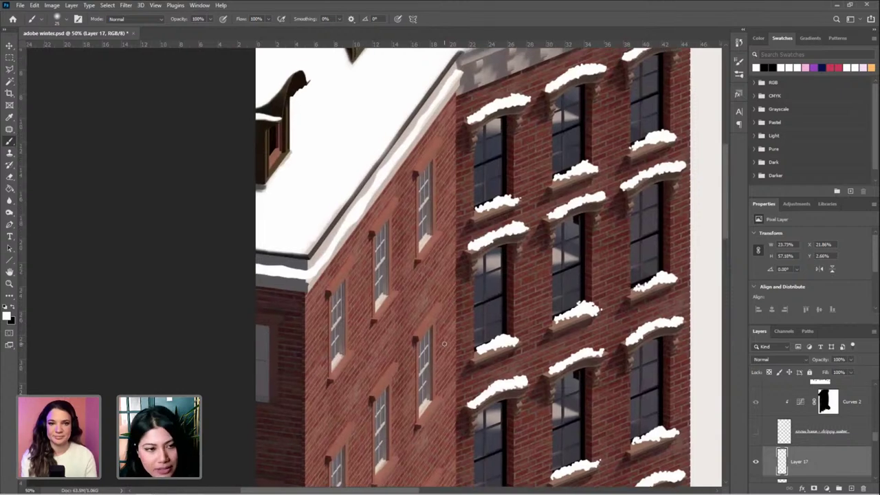
mouse_move(436, 234)
left_mouse_down()
mouse_move(418, 256)
mouse_move(437, 233)
left_mouse_up()
mouse_move(437, 142)
left_mouse_down()
mouse_move(366, 230)
mouse_move(385, 203)
left_mouse_up()
left_click_drag(395, 291, 376, 315)
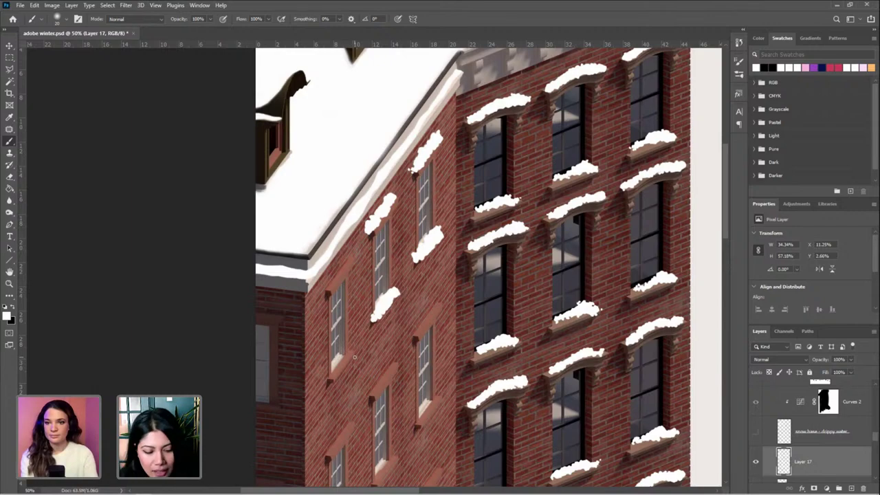
Build up a mound of snow on the window sill above the green doorway and paint a streak up the window's side
scroll(354, 357, "down", 2)
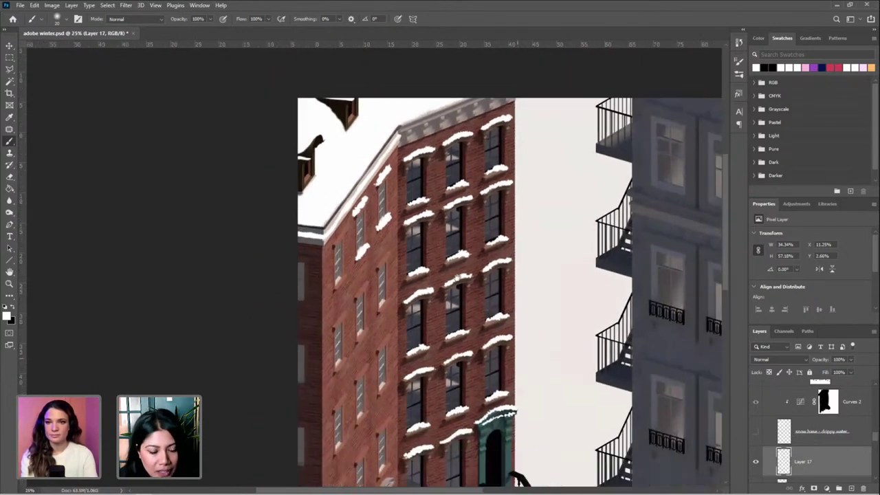
scroll(456, 277, "down", 1)
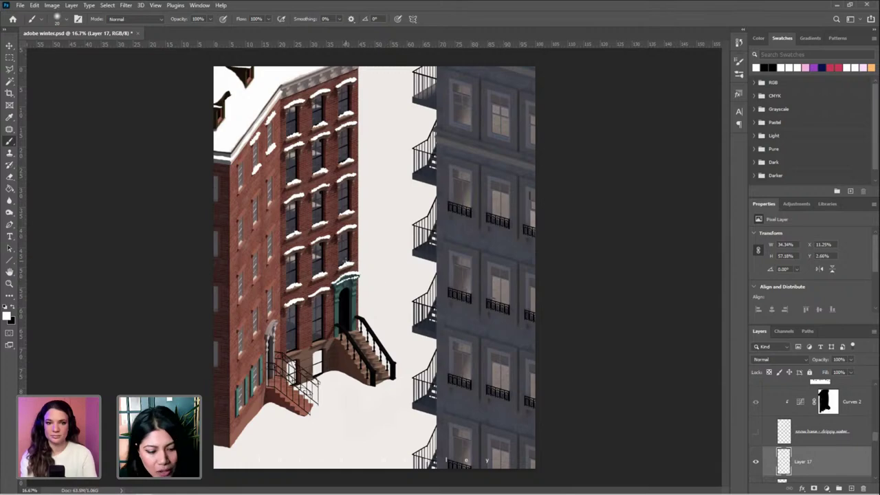
scroll(436, 273, "up", 2)
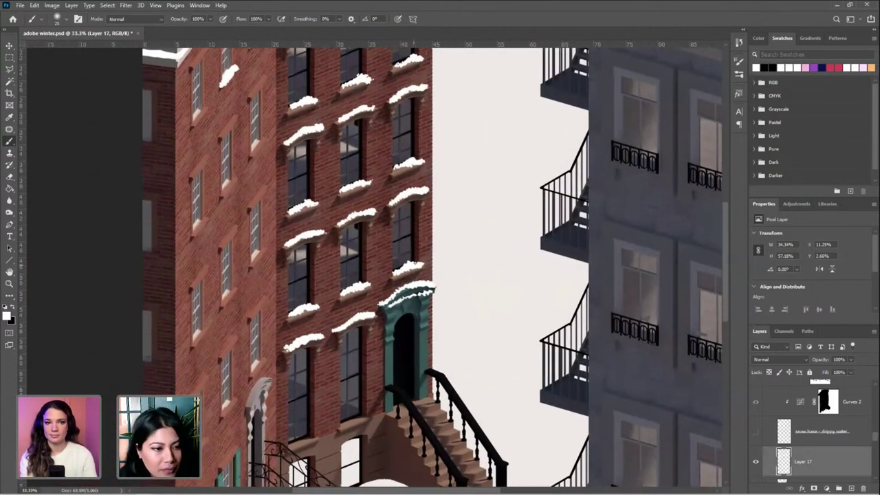
left_click_drag(414, 264, 414, 261)
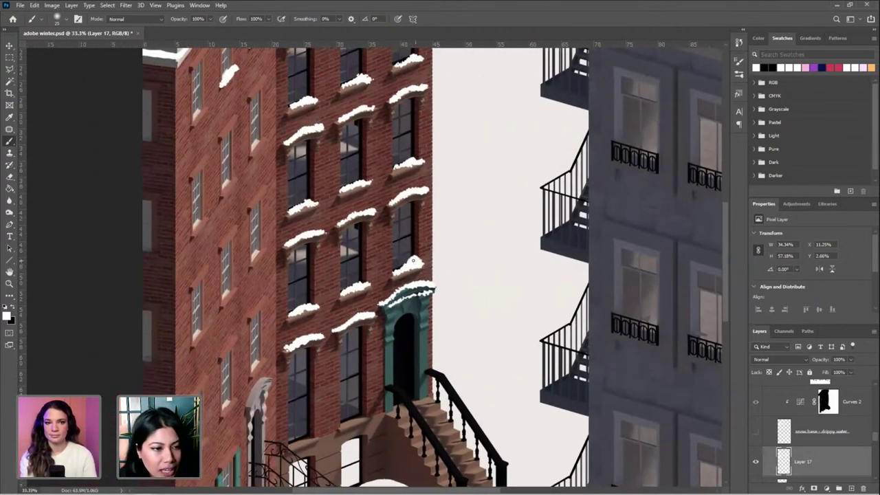
left_click_drag(421, 219, 410, 263)
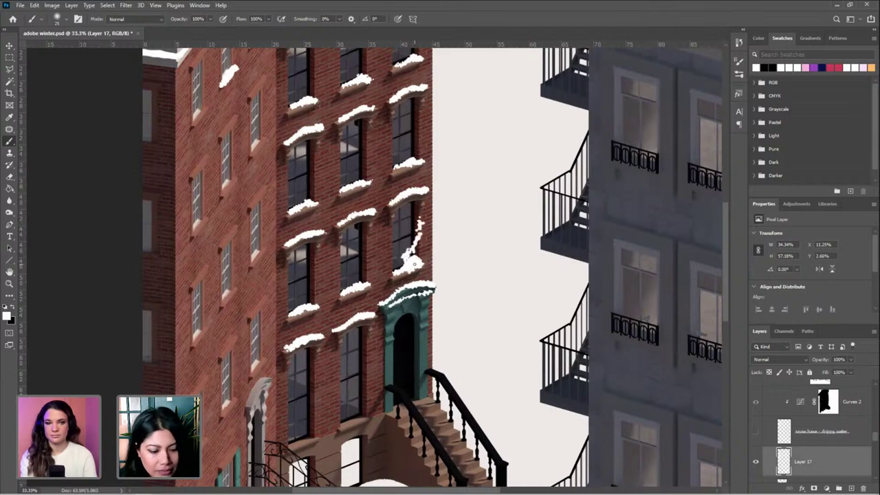
Undo the snow streak on the window above the green doorway and try a larger snow clump on the sill one floor up
key("ctrl+z")
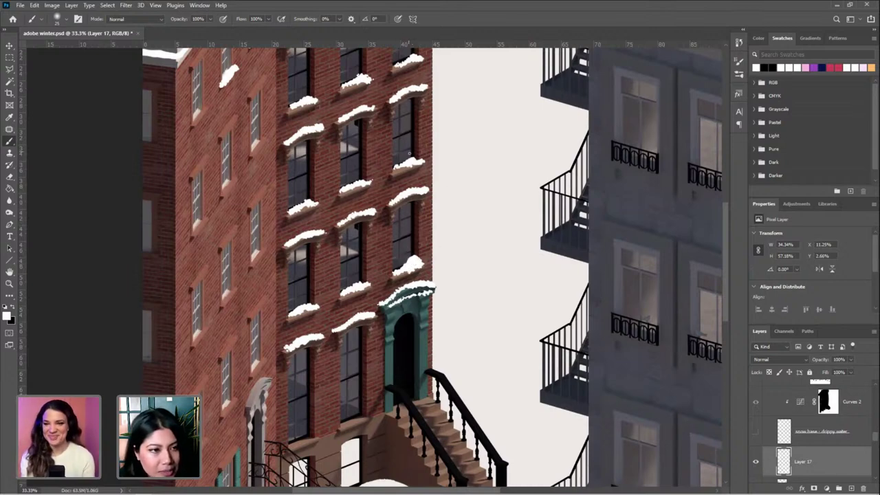
mouse_move(412, 154)
left_mouse_down()
mouse_move(408, 177)
mouse_move(411, 168)
left_mouse_up()
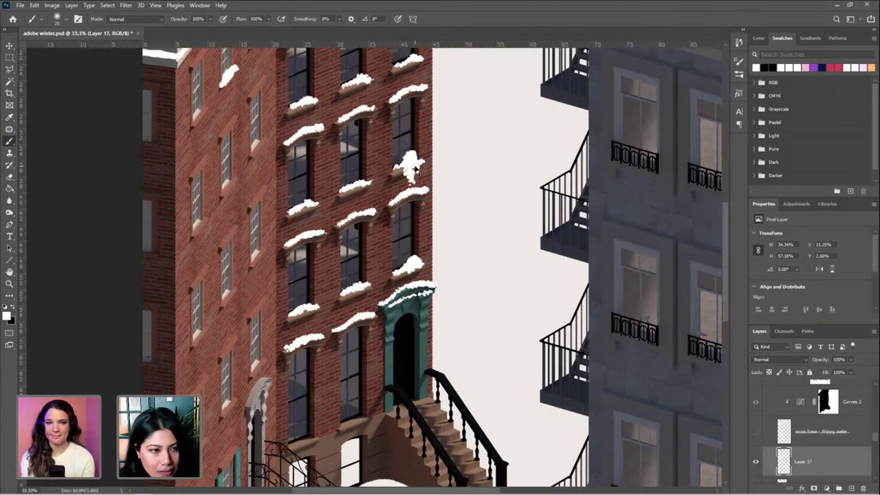
key("ctrl+z")
Paint white snow mounds on the sills of the two tall ground-floor windows beside the green doorway
key("ctrl+plus")
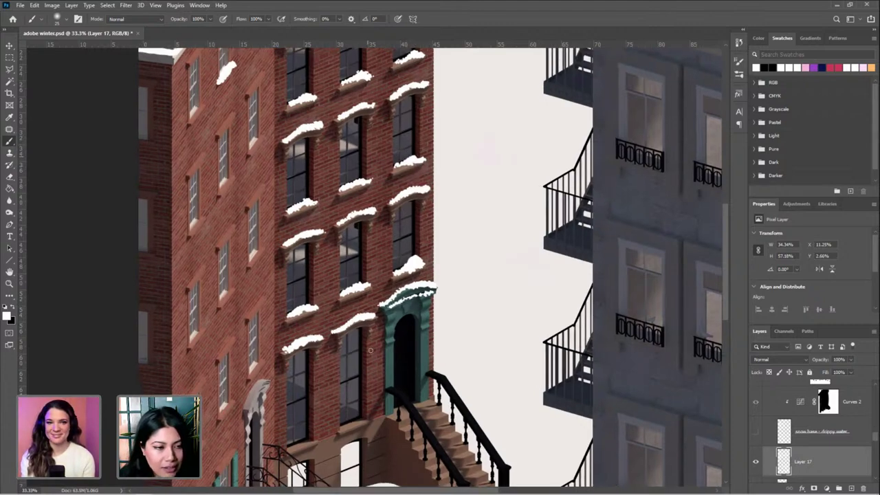
mouse_move(483, 235)
left_mouse_down()
mouse_move(493, 220)
mouse_move(577, 190)
left_mouse_up()
left_click_drag(448, 266, 492, 220)
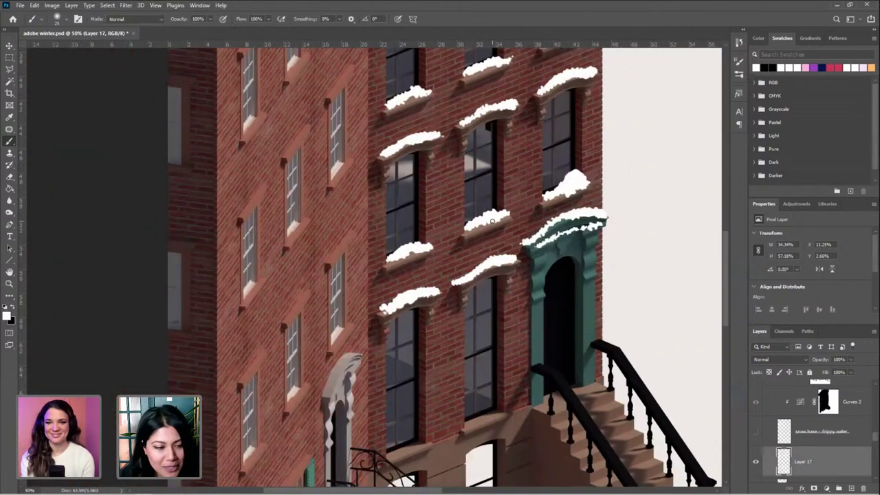
mouse_move(503, 409)
left_mouse_down()
mouse_move(477, 415)
mouse_move(493, 398)
left_mouse_up()
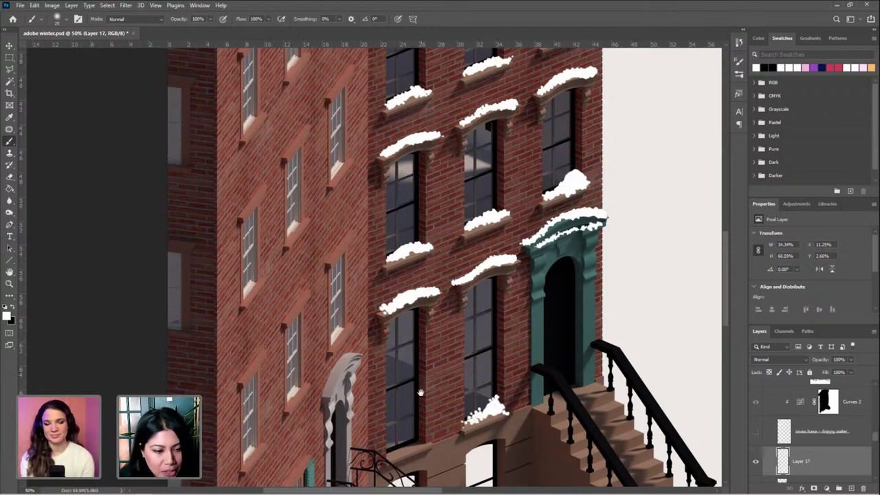
left_click_drag(420, 393, 420, 250)
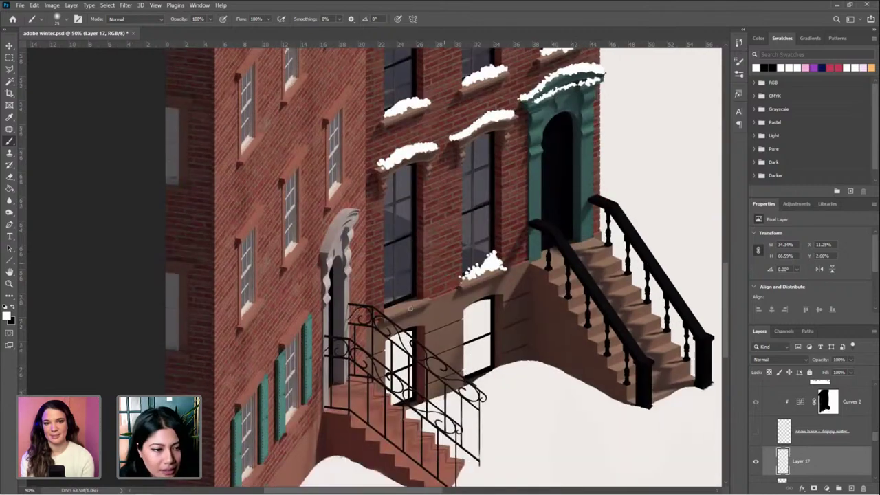
mouse_move(424, 300)
left_mouse_down()
mouse_move(415, 293)
mouse_move(384, 309)
mouse_move(399, 307)
left_mouse_up()
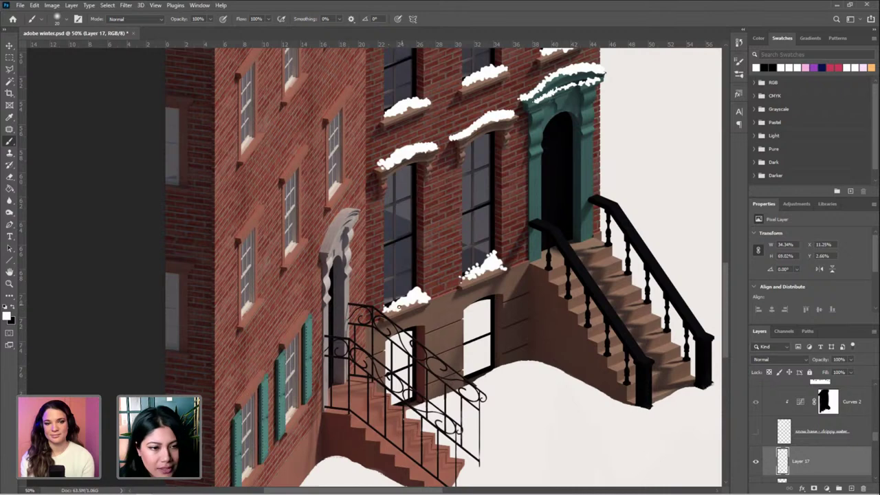
Paint and rework a clump of snow on the lintel of the green-shuttered side-wall window nearest the grey doorway
left_click_drag(384, 224, 481, 154)
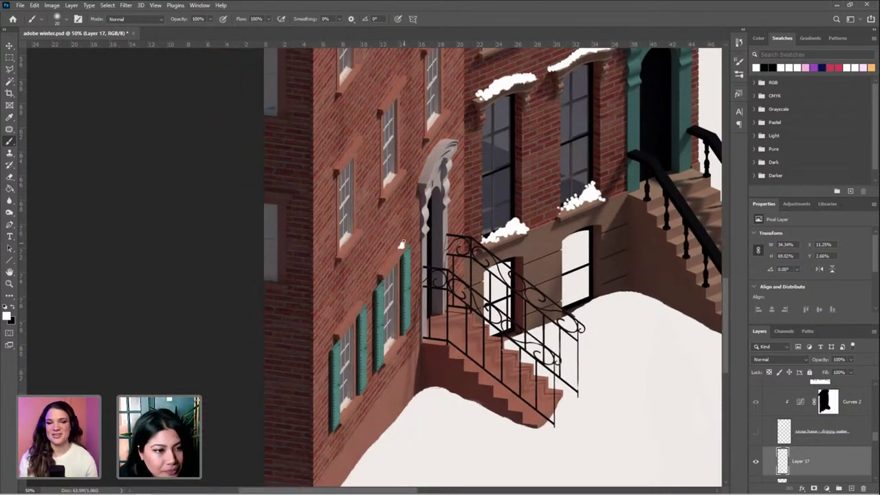
left_click_drag(402, 244, 378, 270)
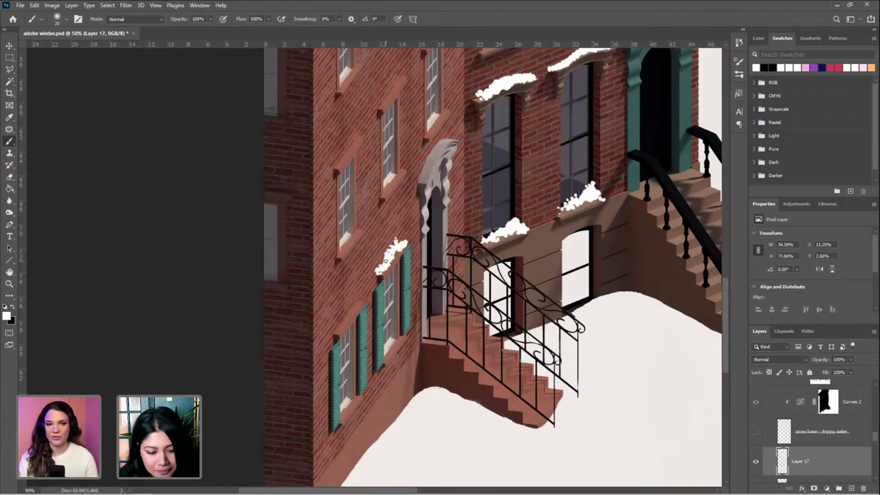
key("ctrl+z")
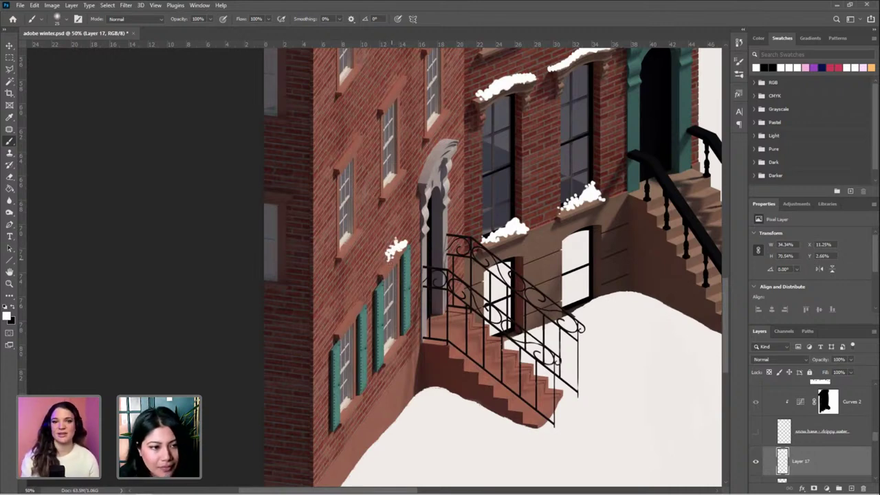
key("ctrl+z")
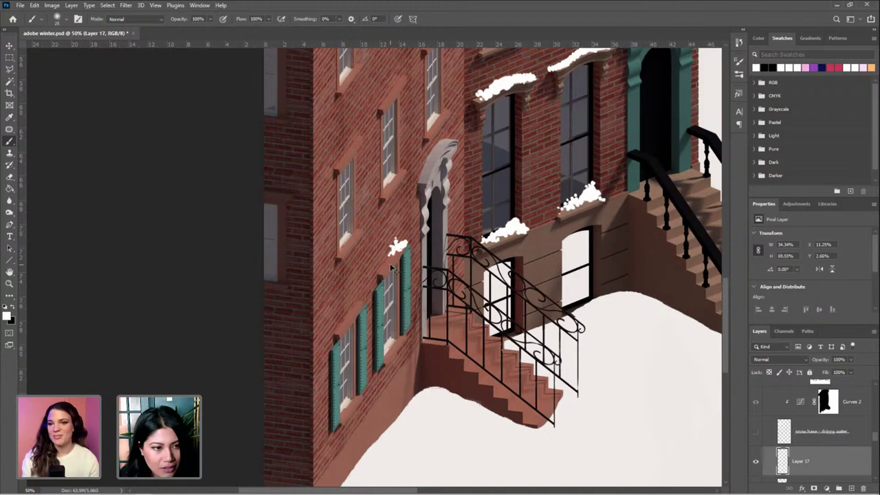
key("ctrl+z")
left_click_drag(401, 244, 382, 273)
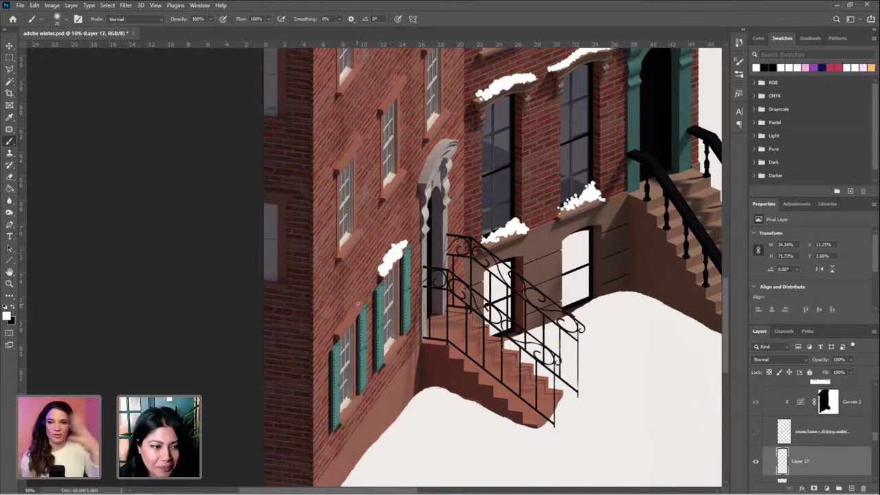
Paint snow on the lintels of the other green-shuttered window and the two side-wall windows above the shuttered pair
left_click_drag(357, 303, 330, 333)
left_click_drag(358, 135, 341, 162)
left_click_drag(400, 77, 377, 108)
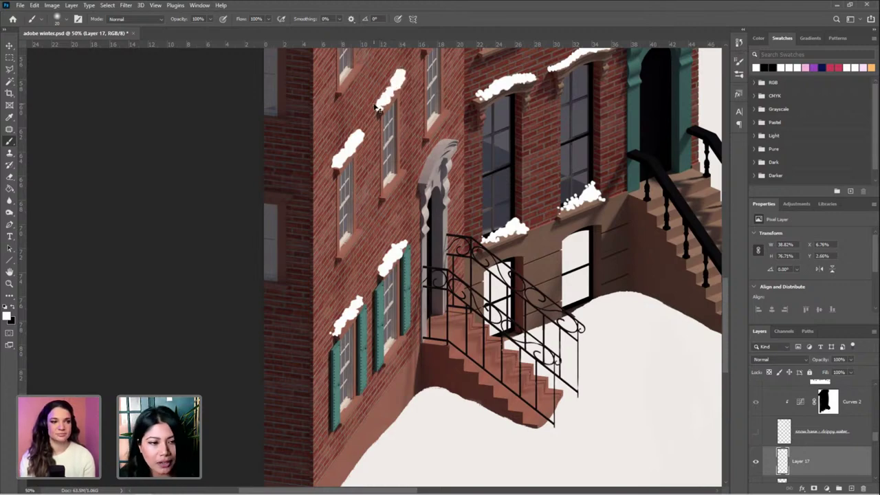
Delete Layer 17 with the practice snow and show the "snow base - drippy water" layer
key("ctrl+minus")
left_click_drag(452, 141, 375, 253)
key("ctrl+minus")
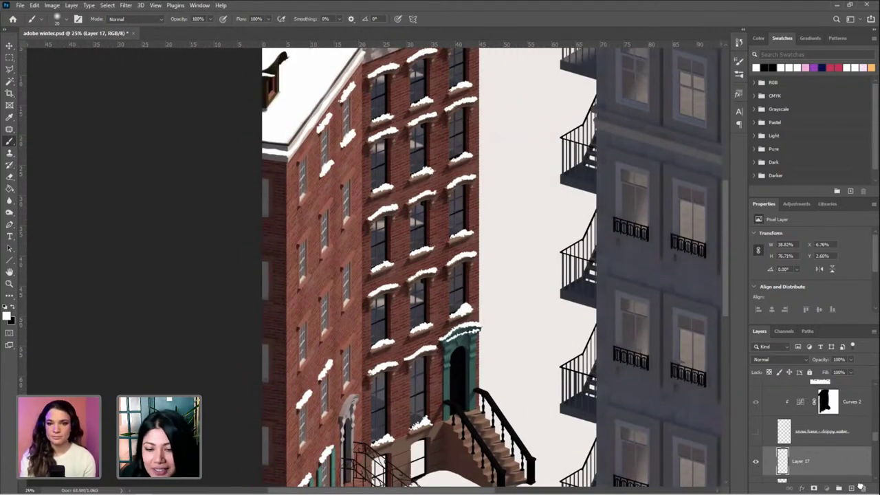
left_click_drag(843, 468, 864, 486)
left_click(756, 432)
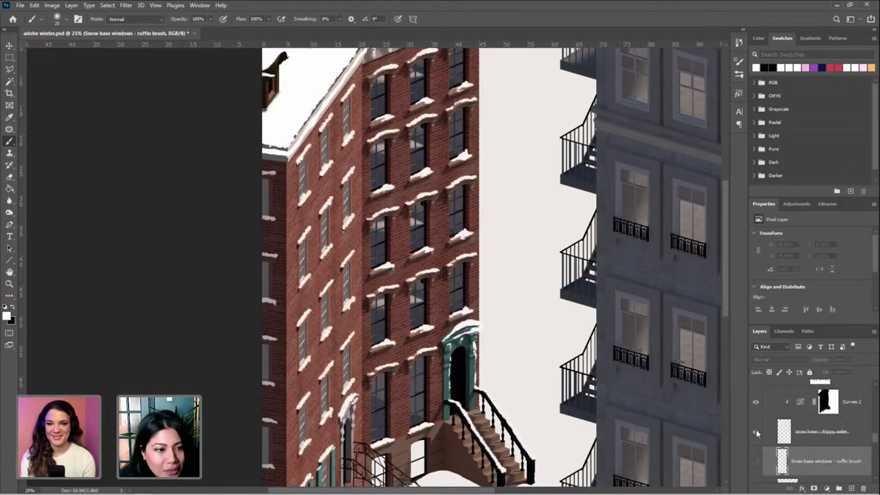
Select the "snow base - drippy water" layer and examine its painted snow on the roof edge, lintels and sills up close
scroll(490, 310, "up", 2)
scroll(489, 310, "left", 2)
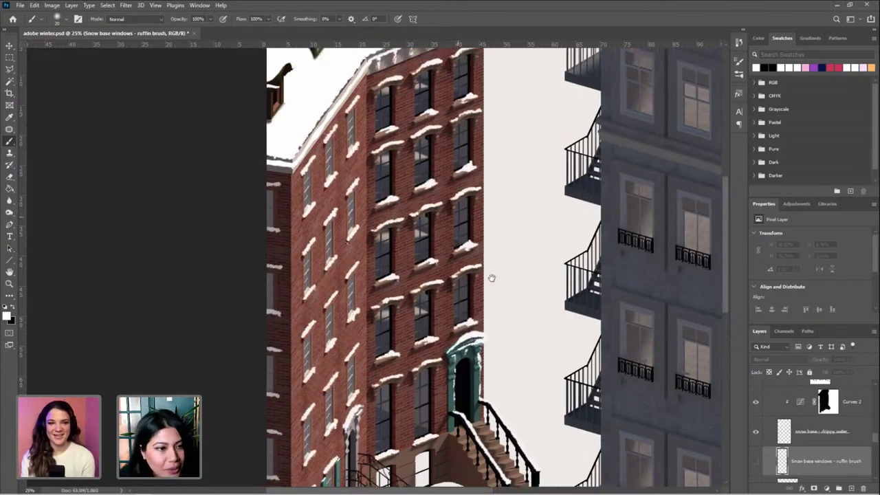
scroll(504, 310, "up", 3)
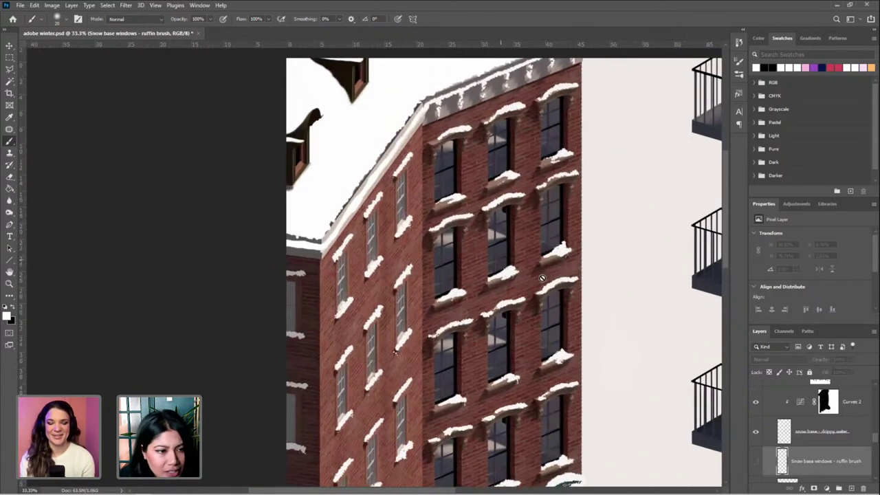
scroll(584, 185, "up", 2)
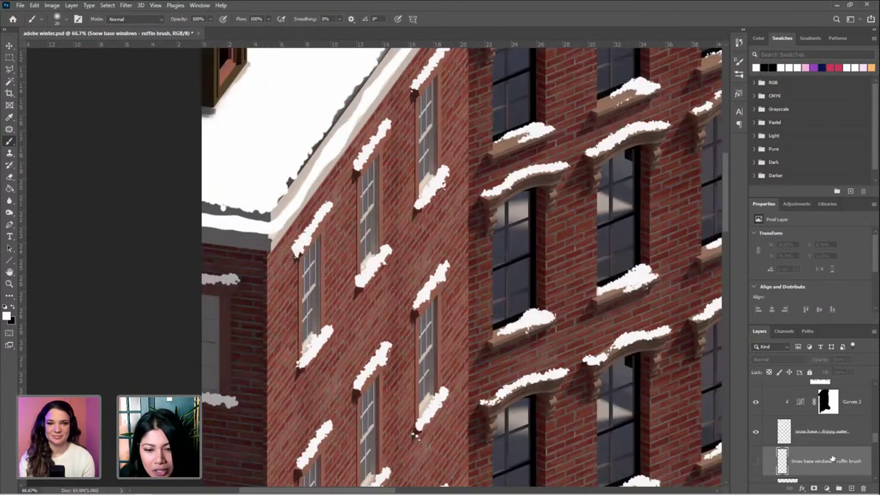
left_click(797, 432)
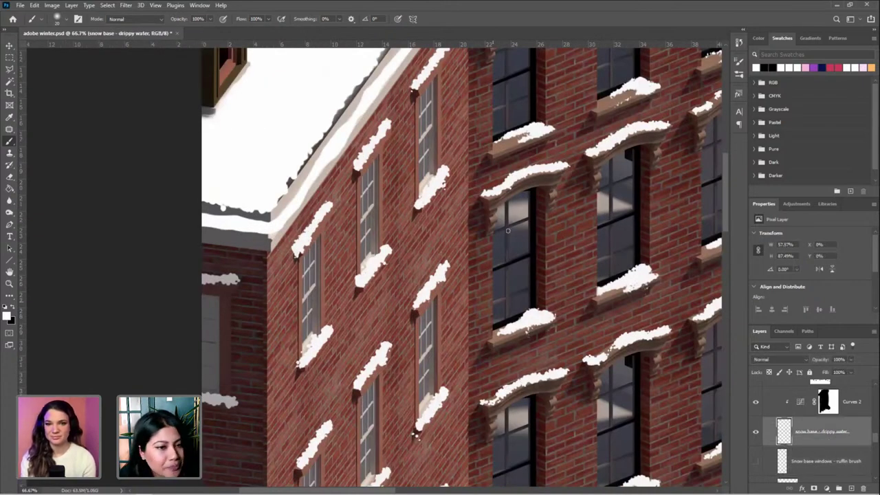
left_click_drag(516, 272, 441, 371)
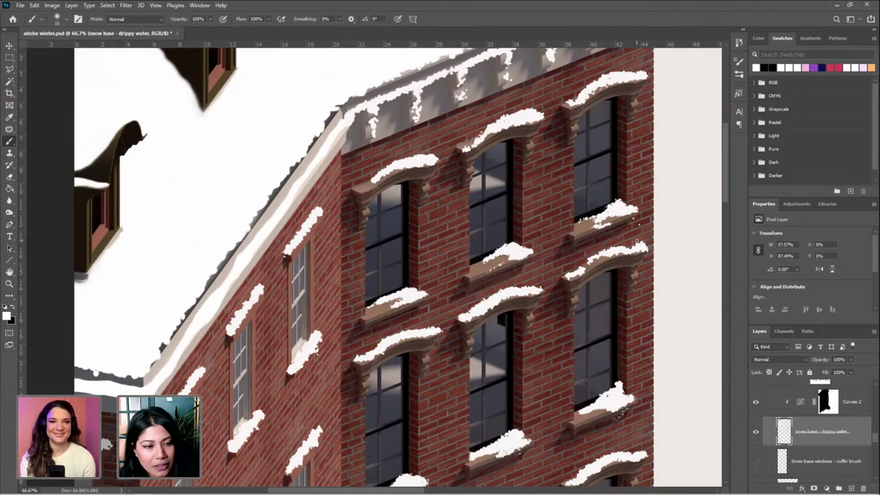
key("Return")
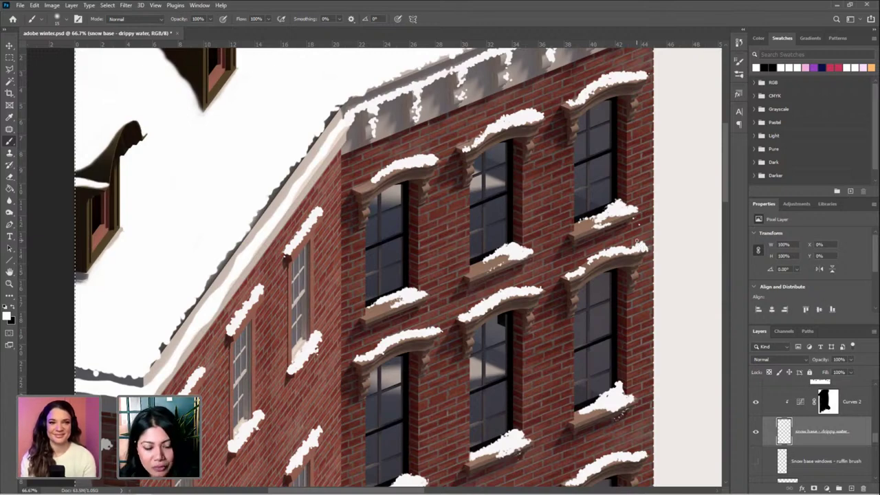
key("ctrl+minus")
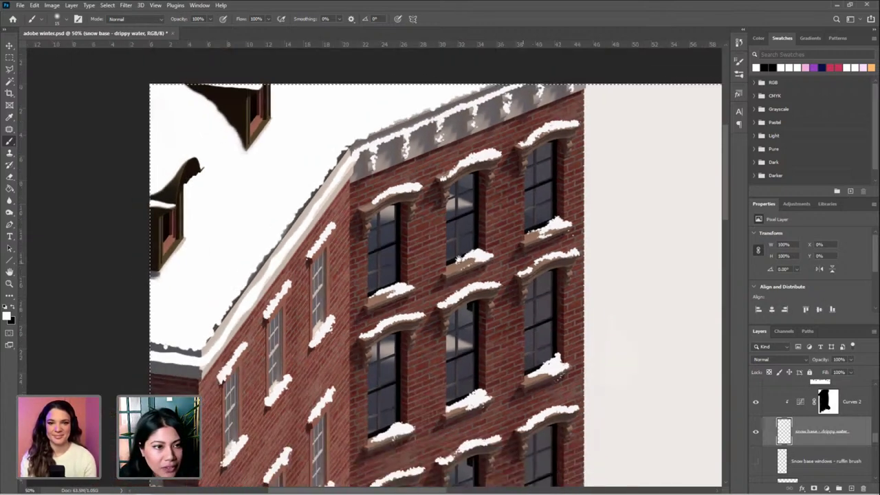
left_click_drag(458, 259, 492, 284)
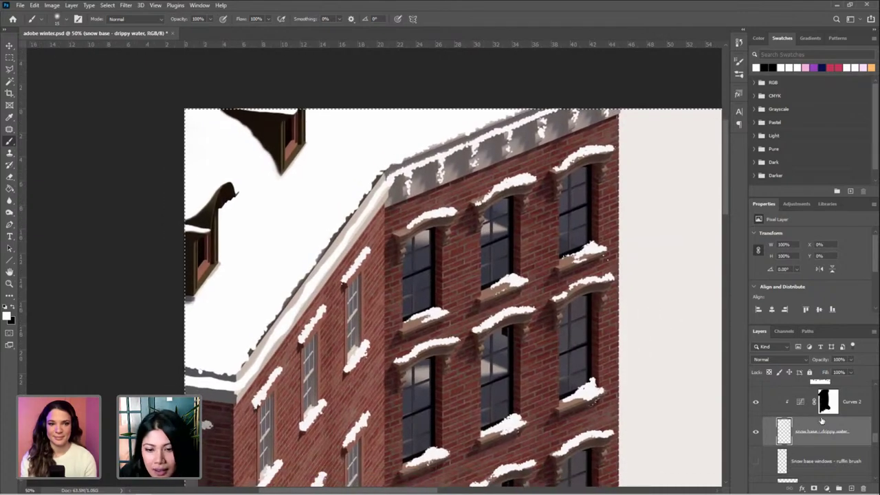
key("ctrl+minus")
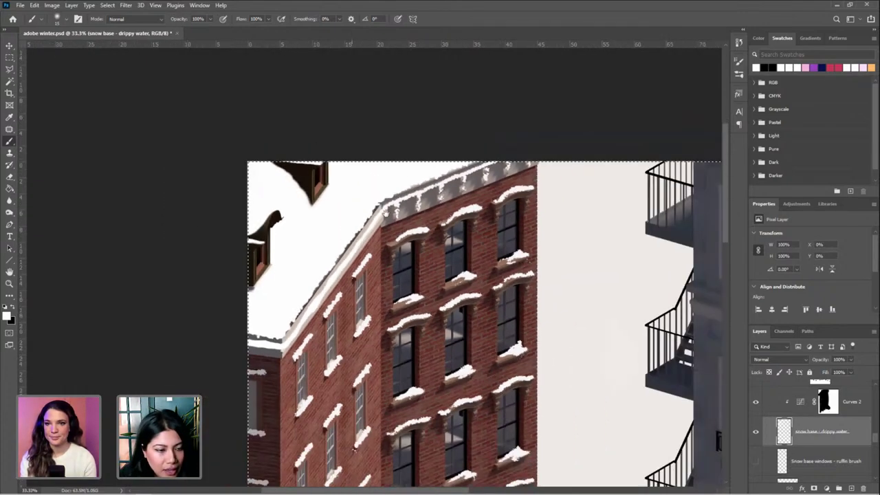
left_click_drag(384, 212, 405, 45)
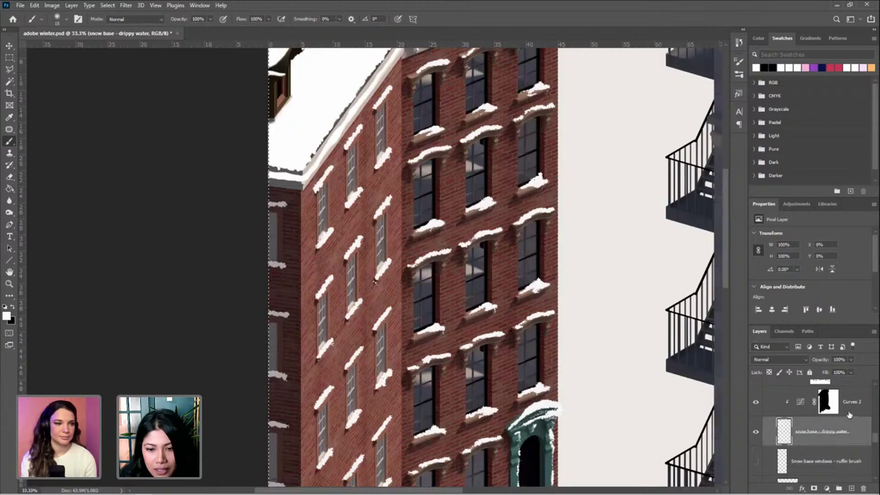
Select the Curves 2 adjustment and toggle it off and on to compare the snow shading on the recessed side building
left_click(849, 411)
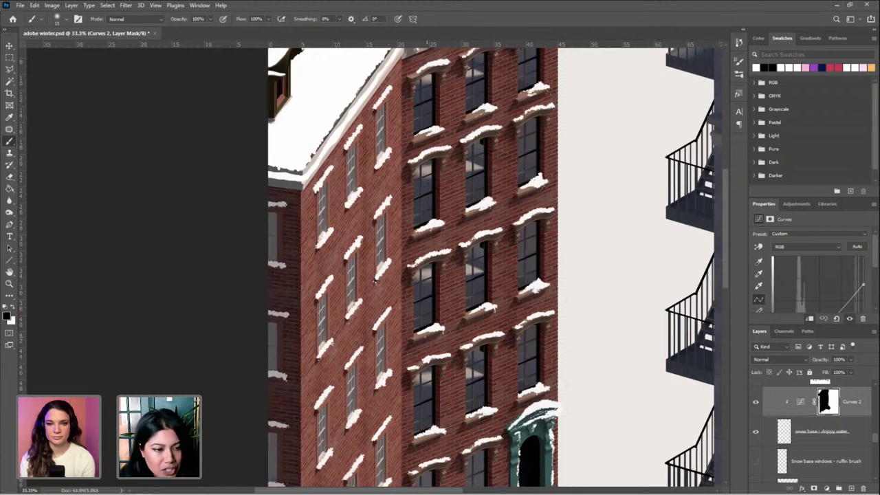
scroll(425, 195, "down", 5)
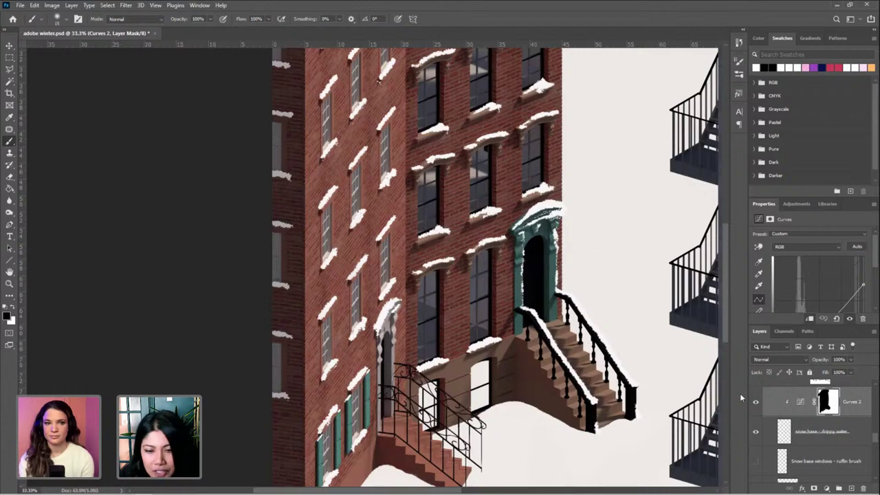
left_click(754, 402)
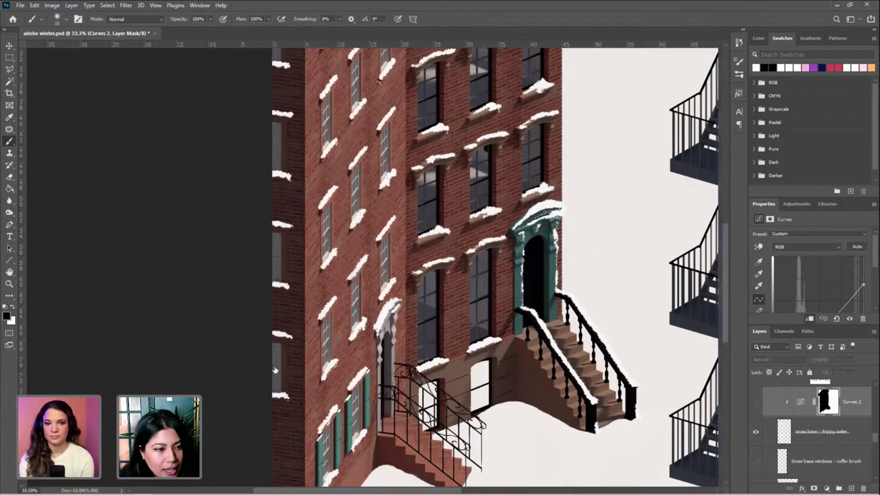
scroll(506, 339, "up", 3)
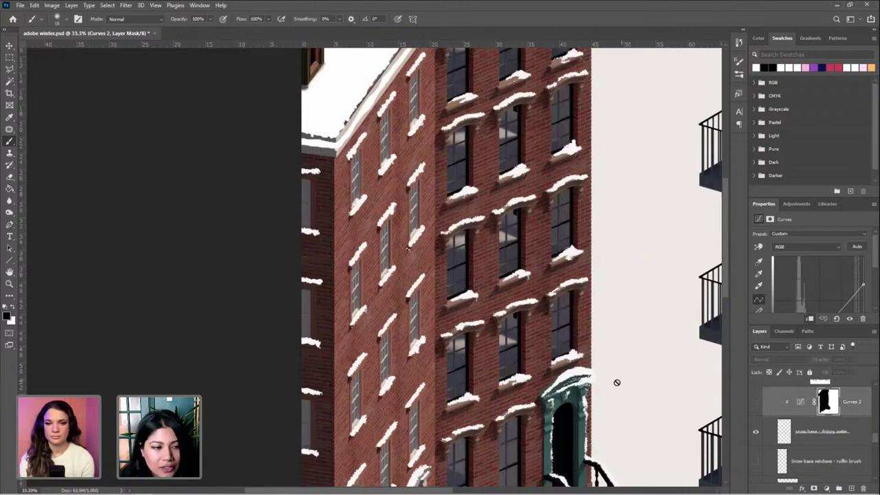
left_click(755, 402)
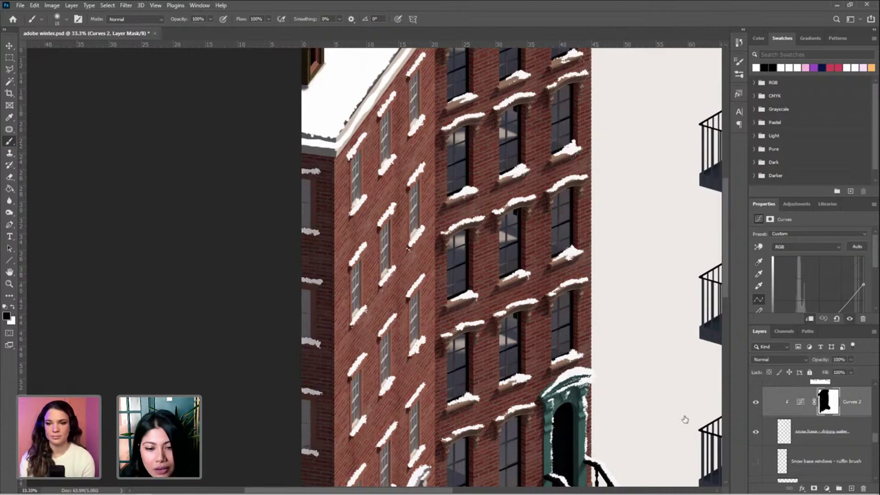
Inspect the snow around the green doorway and stairs, and select the "Stair railing - kyles paint box ruffin brush" layer
scroll(488, 340, "down", 3)
scroll(421, 270, "down", 5)
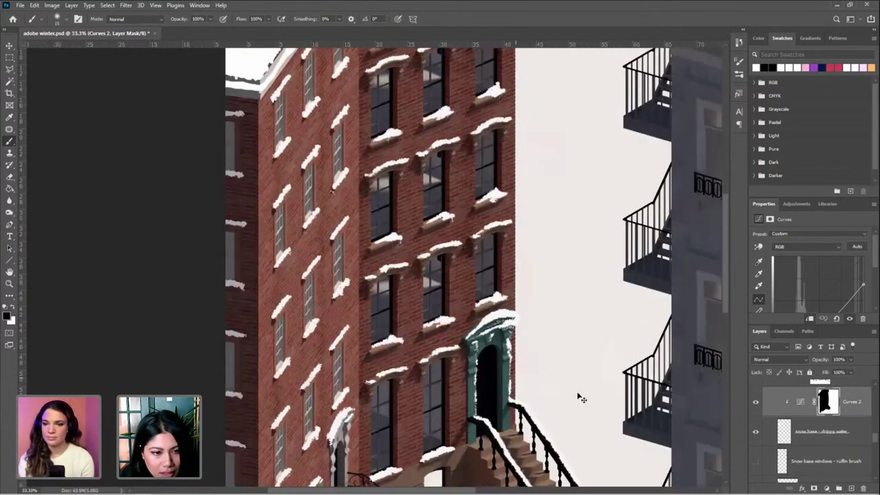
left_click_drag(540, 354, 509, 314)
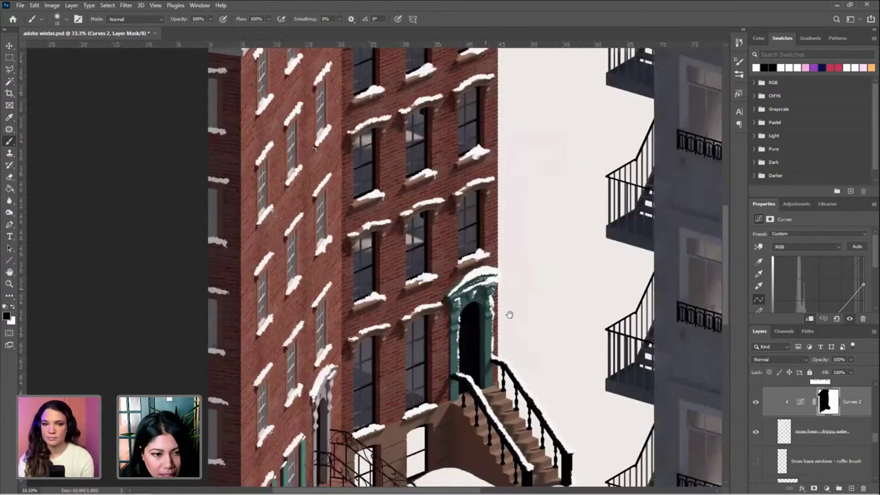
key("ctrl+plus")
scroll(823, 432, "up", 1)
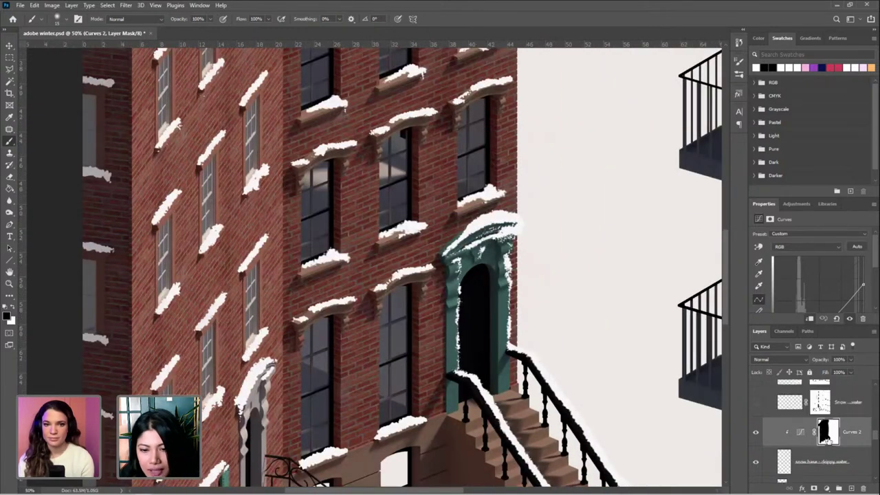
scroll(835, 431, "up", 4)
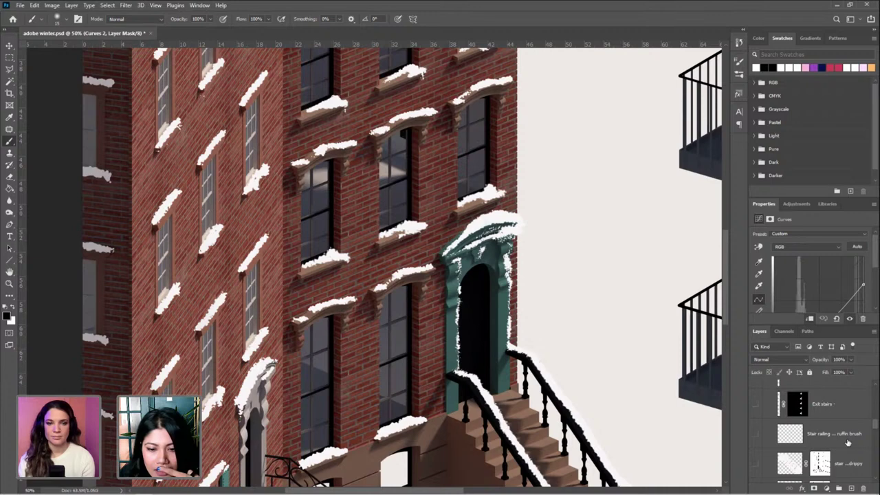
left_click(847, 442)
scroll(816, 431, "down", 1)
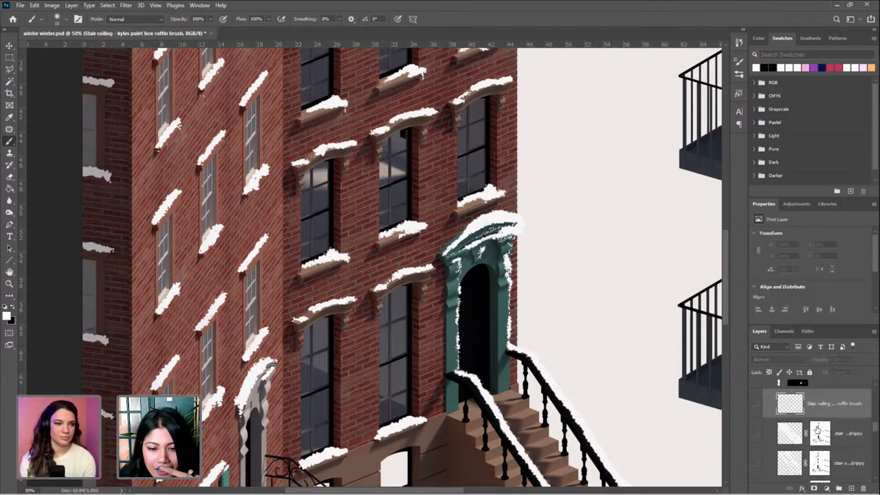
Add a new empty layer directly above the Curves 2 adjustment
scroll(852, 442, "down", 1)
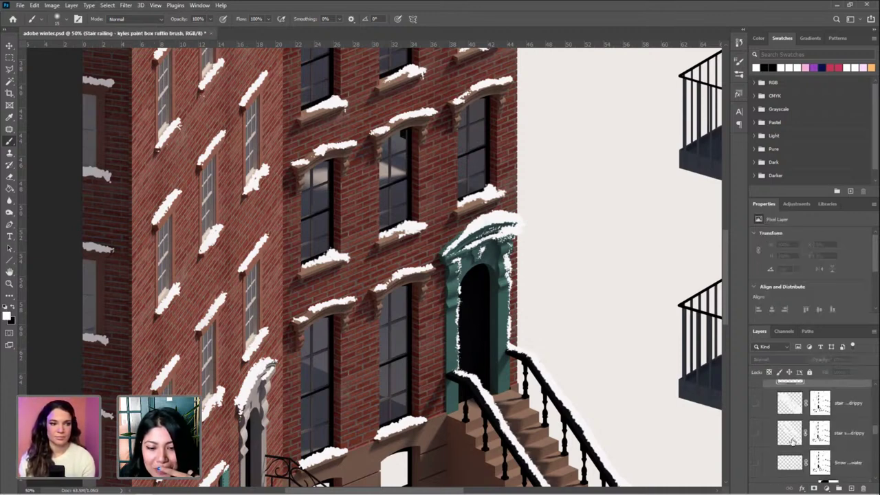
scroll(792, 441, "down", 1)
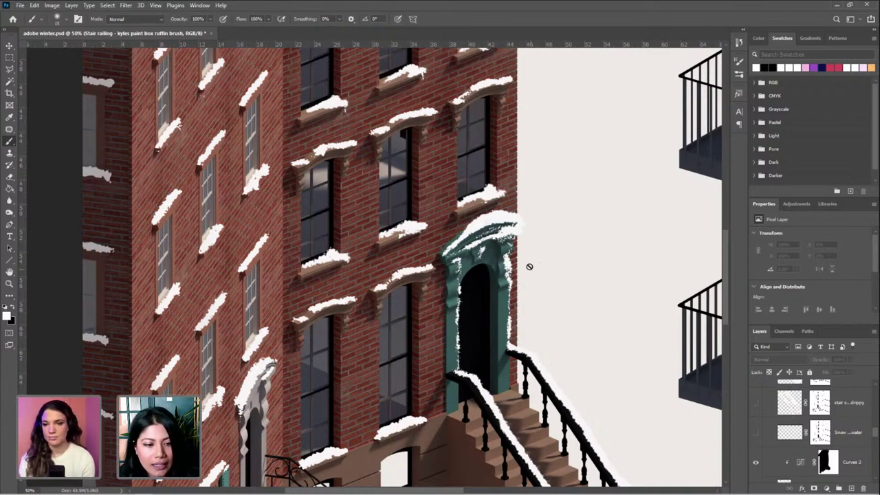
left_click(828, 454)
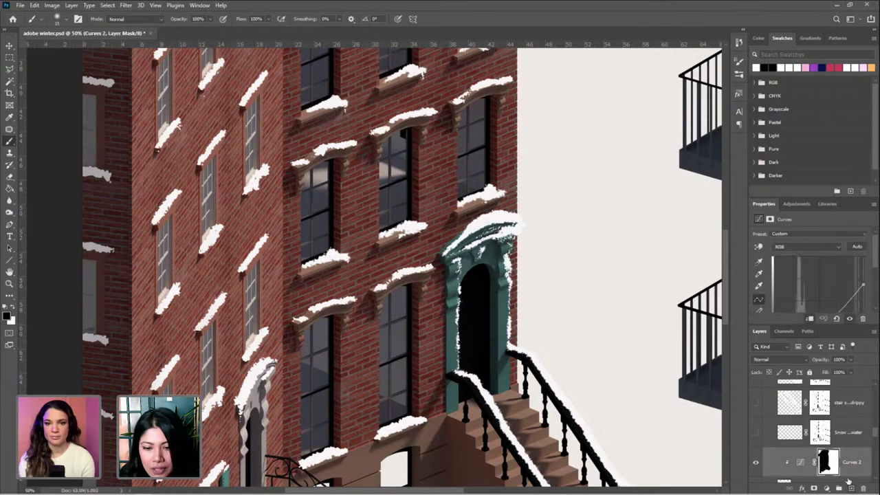
left_click(850, 487)
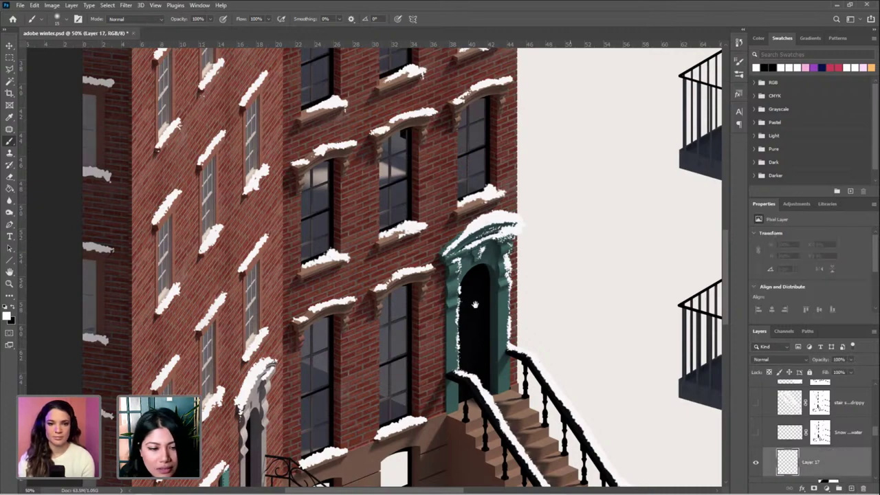
Enlarge the brush slightly and paint white practice snow across the top landing in front of the green doorway
scroll(472, 304, "down", 3)
scroll(473, 305, "right", 2)
mouse_move(502, 355)
left_mouse_down()
mouse_move(407, 270)
mouse_move(417, 268)
mouse_move(428, 278)
mouse_move(404, 277)
mouse_move(409, 260)
mouse_move(409, 279)
mouse_move(384, 268)
mouse_move(376, 294)
left_mouse_up()
key("ctrl+plus")
key("[")
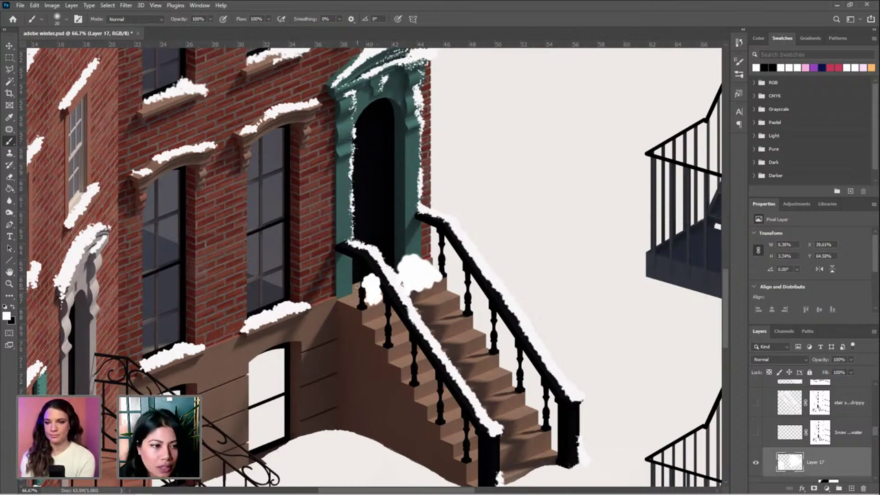
left_click_drag(356, 287, 344, 294)
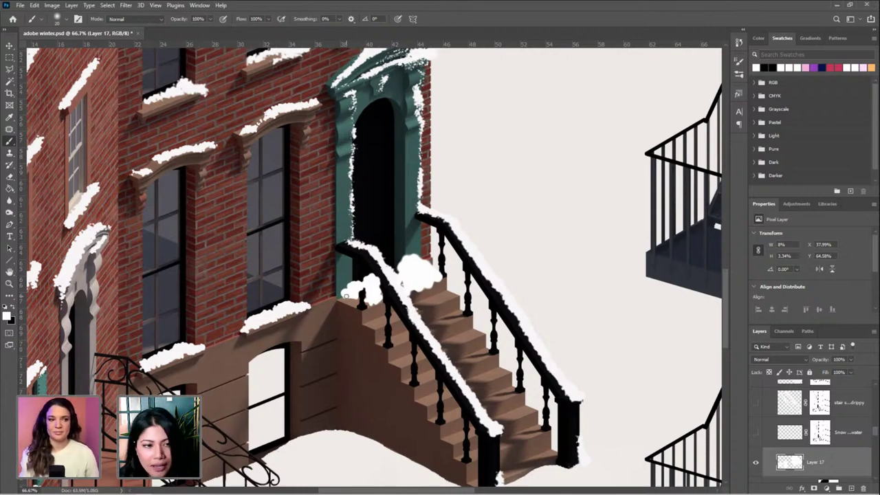
Delete Layer 17 with the practice snow on the landing and show the lower "stair snow - drippy" layer
scroll(351, 303, "down", 2)
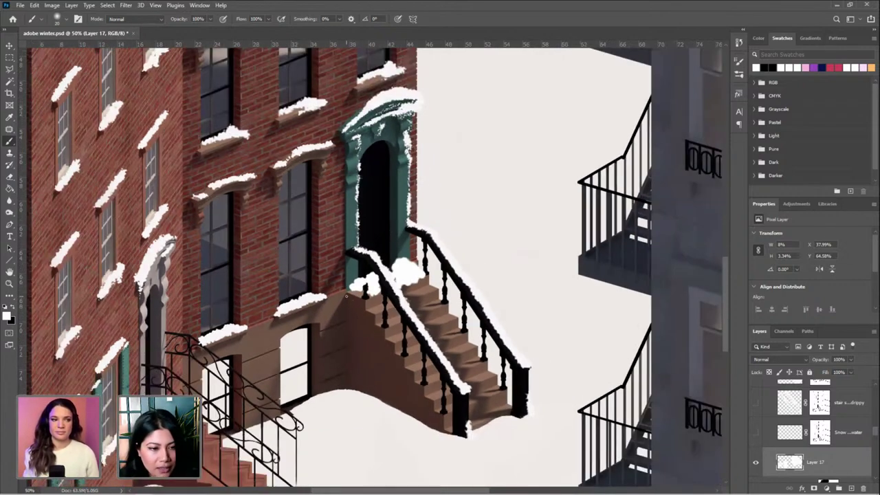
scroll(345, 295, "down", 2)
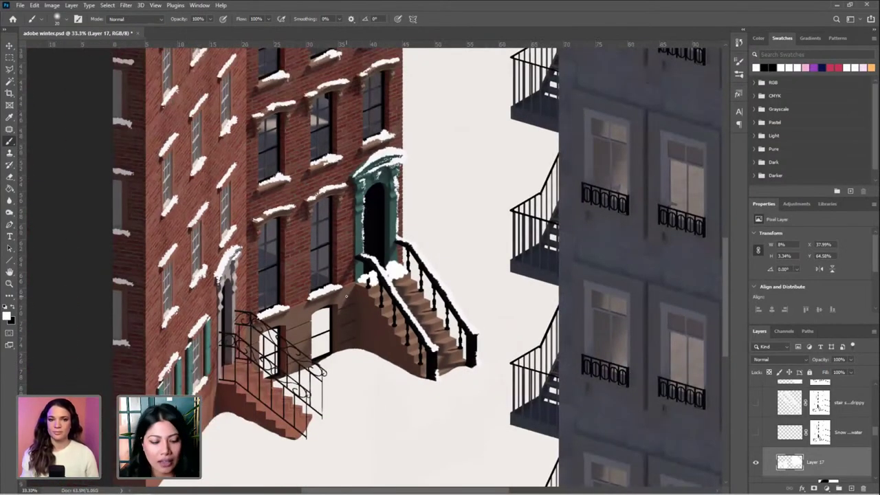
scroll(345, 296, "up", 1)
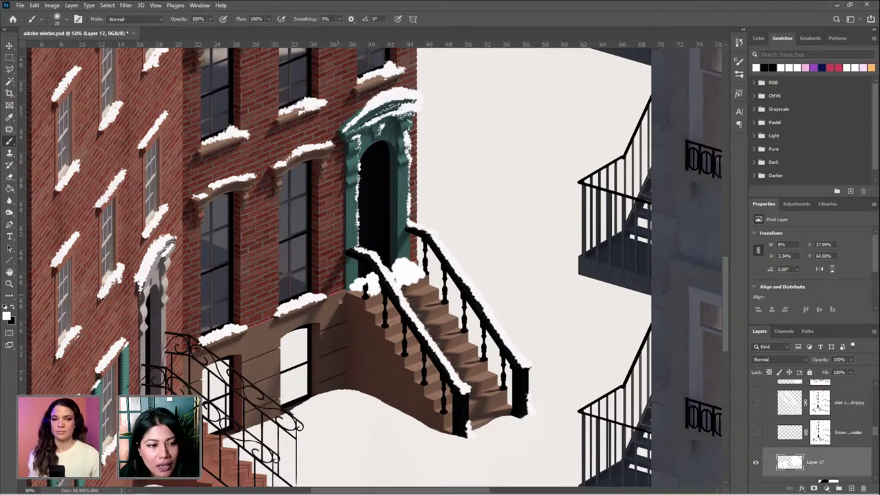
left_click_drag(337, 212, 359, 275)
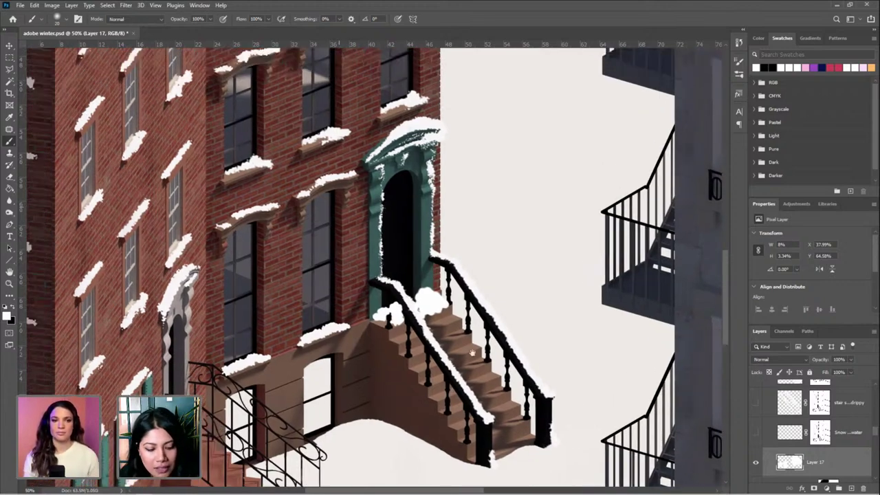
scroll(484, 361, "down", 1)
scroll(484, 361, "up", 1)
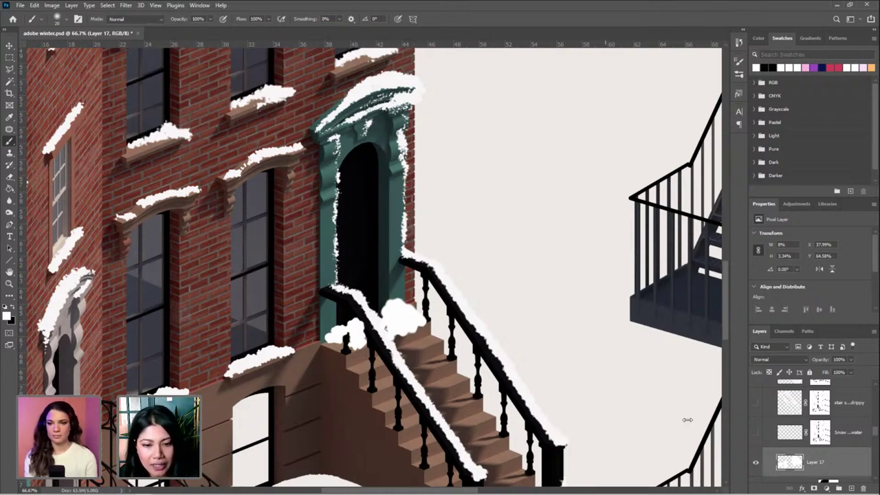
left_click_drag(849, 462, 863, 488)
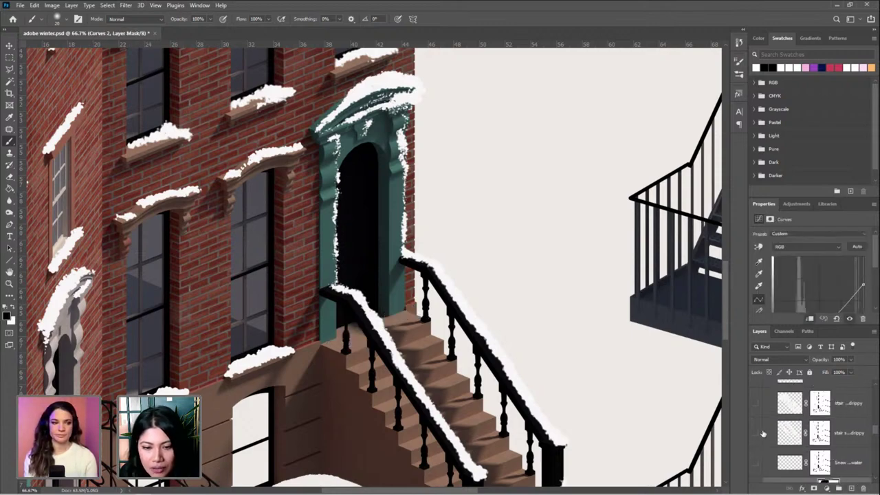
left_click(756, 433)
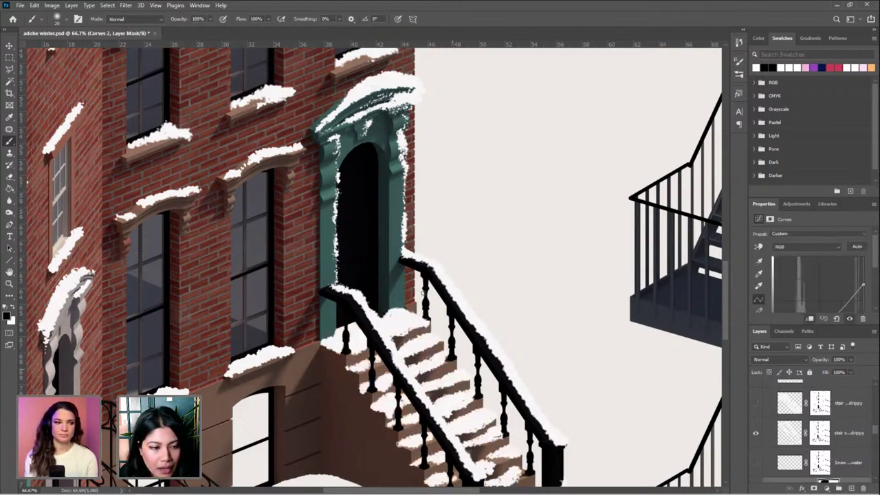
Examine the drippy snow on the treads of the green doorway's staircase, both from afar and up close
scroll(423, 293, "down", 3)
scroll(423, 293, "right", 1)
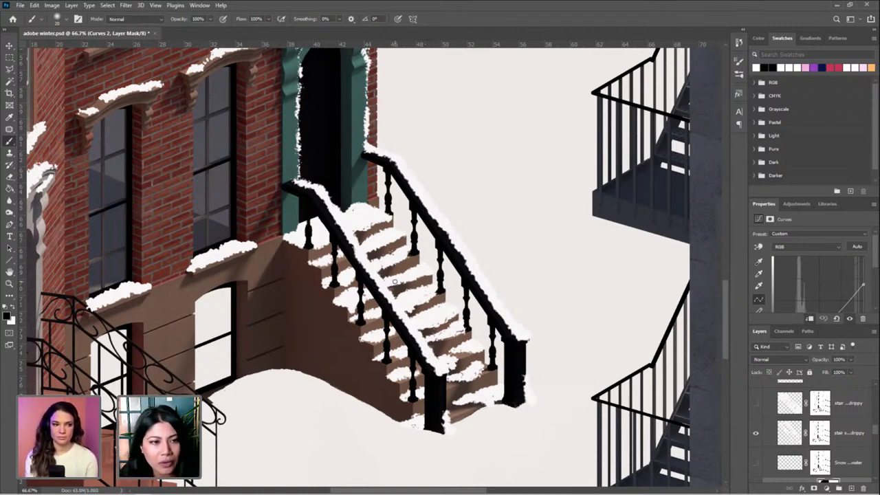
key("ctrl+minus")
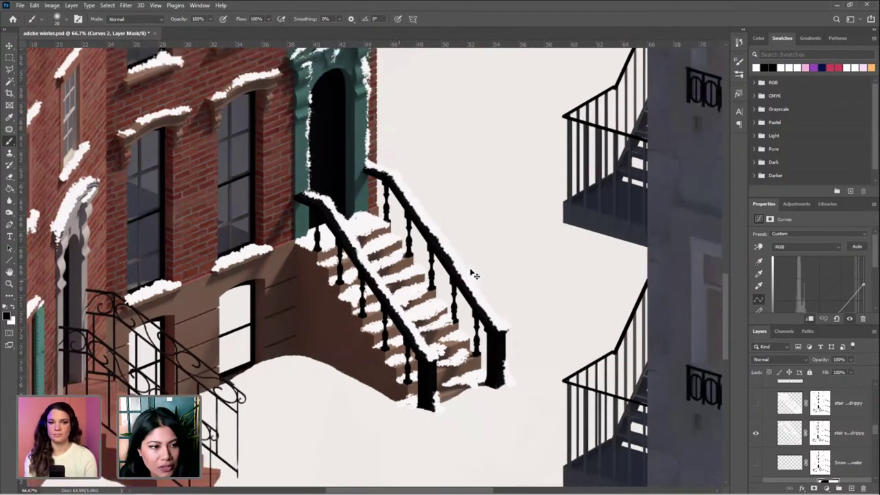
key("ctrl+minus")
key("ctrl+minus")
key("ctrl+plus")
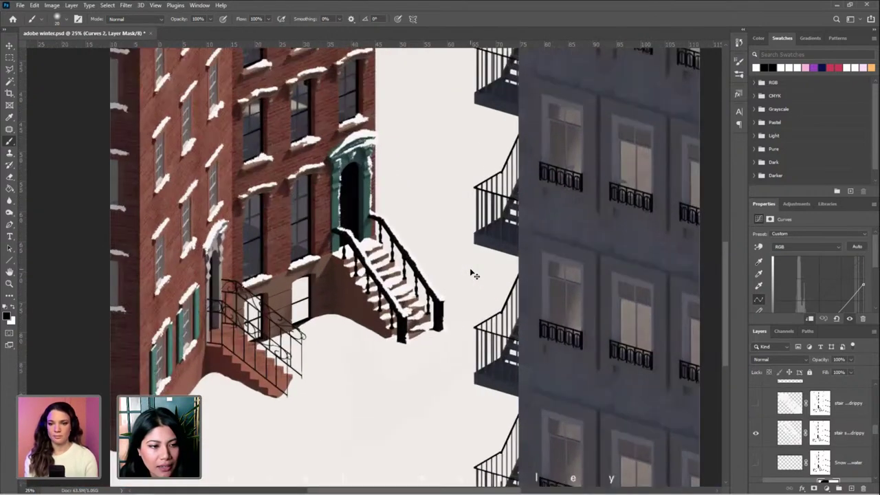
key("ctrl+plus")
key("ctrl+plus")
key("ctrl+plus")
key("ctrl+plus")
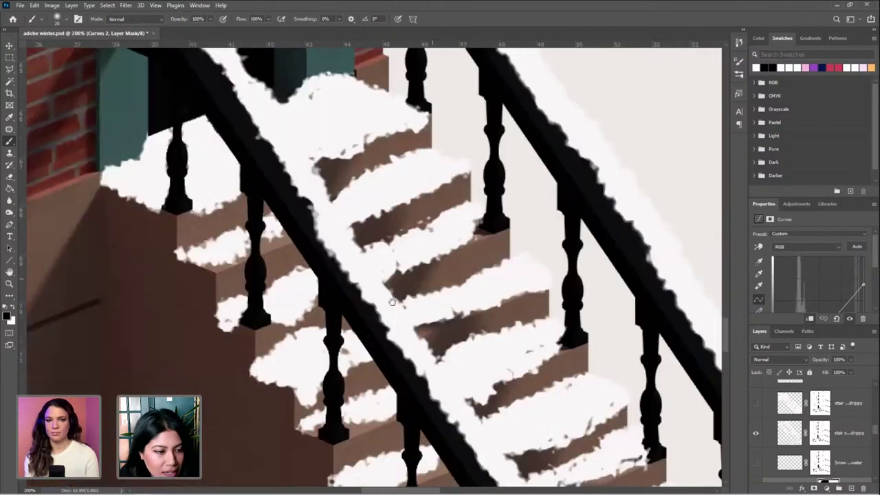
key("ctrl+minus")
scroll(480, 210, "down", 3)
scroll(481, 210, "left", 3)
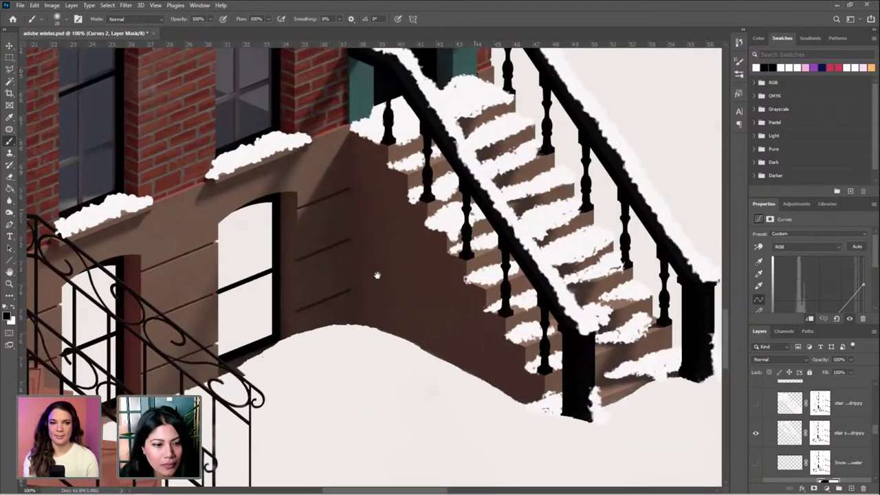
left_click_drag(412, 211, 308, 217)
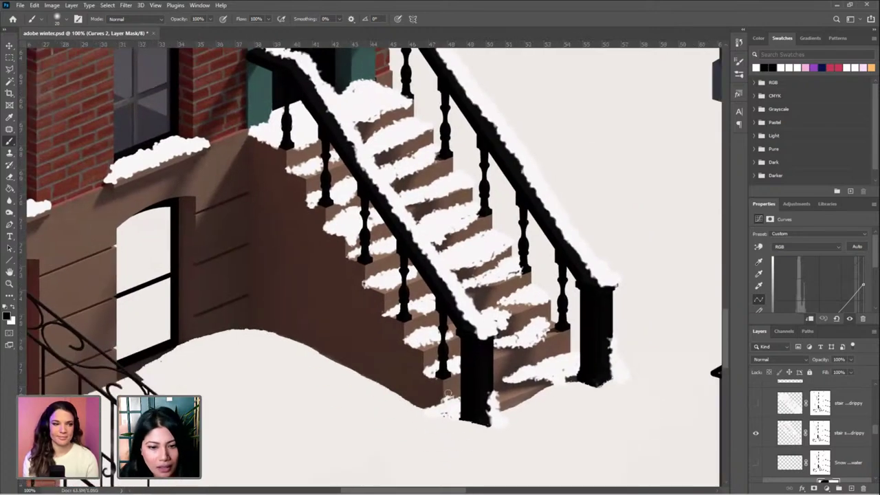
Select the visible "stair snow - drippy" layer and add a new empty layer above it for the iron-railed stairs
scroll(314, 348, "left", 10)
scroll(315, 349, "down", 5)
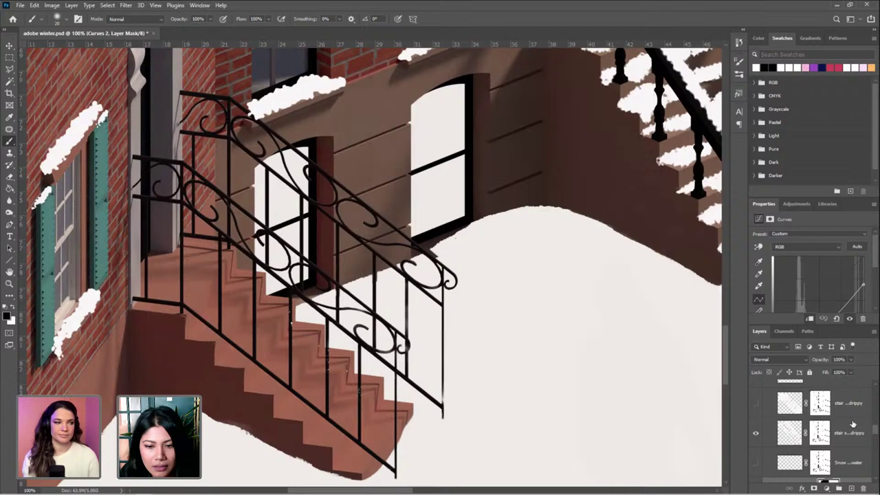
left_click(852, 426)
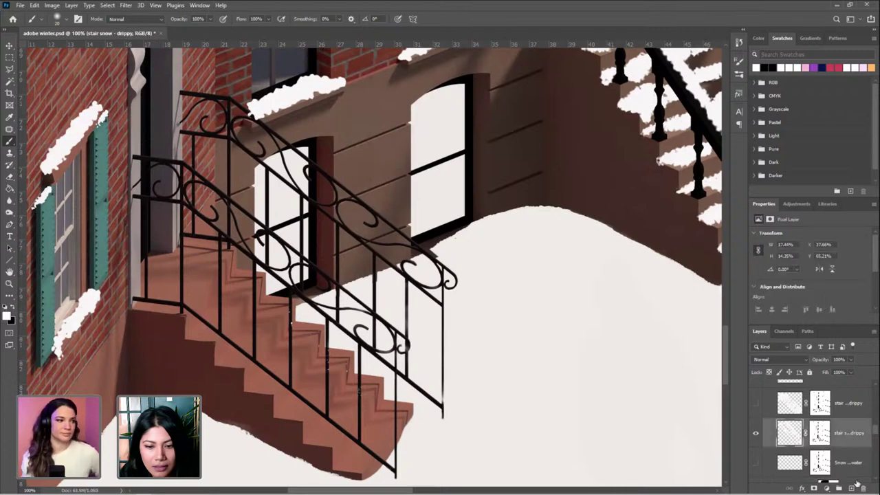
left_click(850, 488)
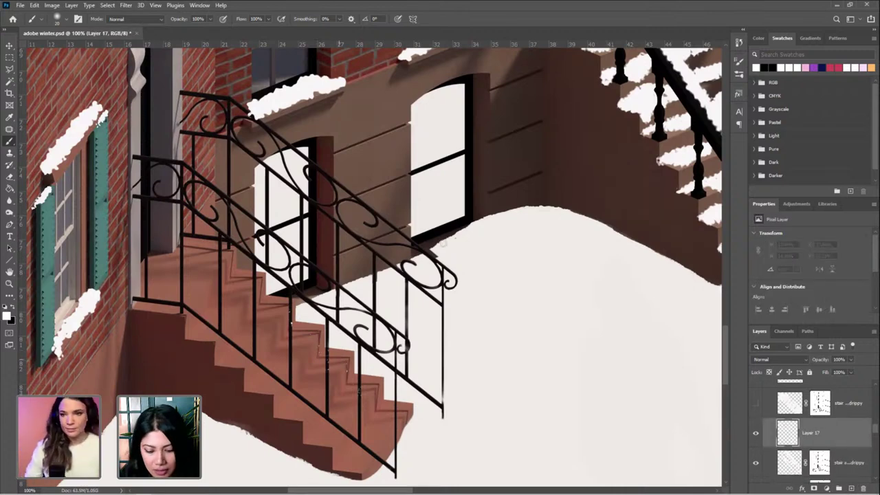
Paint white practice snow over the landing and each tread of the iron-railed stairs, undoing the misplaced first dabs
mouse_move(229, 299)
left_mouse_down()
mouse_move(233, 279)
mouse_move(236, 288)
left_mouse_up()
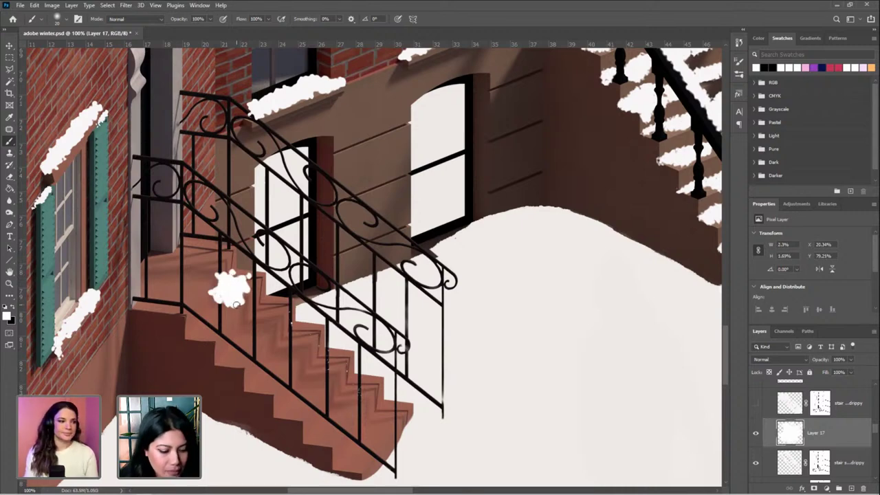
key("ctrl+z")
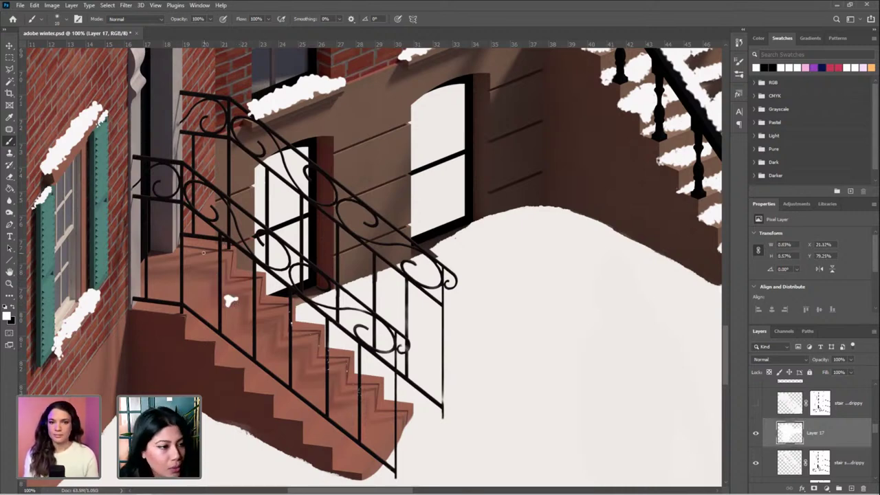
mouse_move(194, 244)
left_mouse_down()
mouse_move(185, 243)
mouse_move(235, 246)
mouse_move(181, 302)
mouse_move(159, 309)
mouse_move(142, 305)
mouse_move(147, 262)
mouse_move(160, 252)
mouse_move(177, 245)
mouse_move(200, 259)
mouse_move(172, 268)
mouse_move(182, 274)
mouse_move(165, 287)
mouse_move(171, 296)
left_mouse_up()
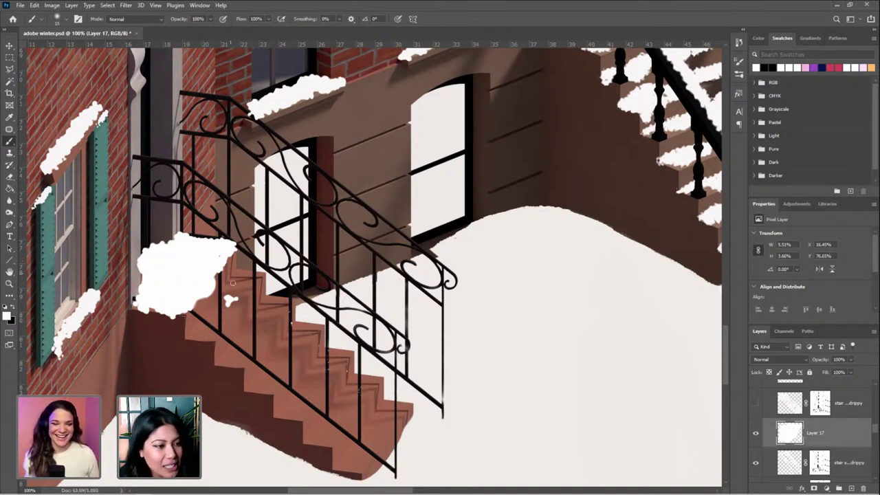
mouse_move(237, 266)
left_mouse_down()
mouse_move(213, 344)
mouse_move(191, 345)
mouse_move(188, 337)
mouse_move(225, 322)
mouse_move(214, 312)
mouse_move(234, 301)
mouse_move(252, 290)
left_mouse_up()
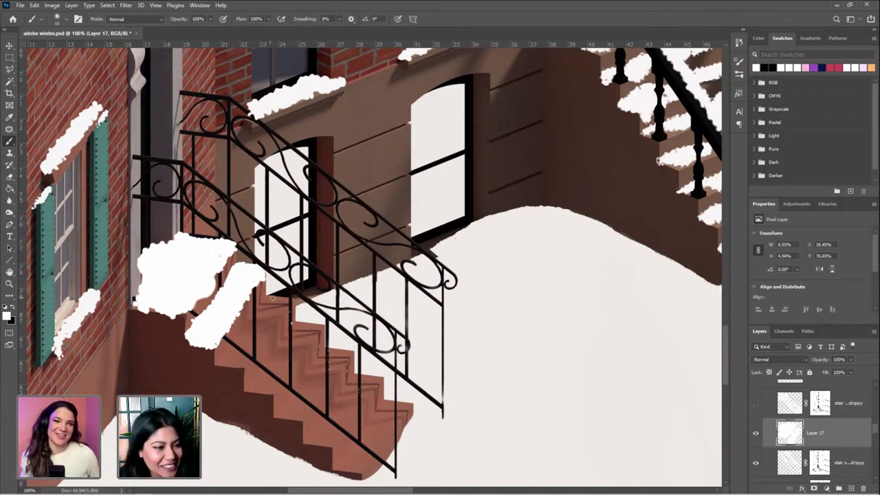
mouse_move(268, 297)
left_mouse_down()
mouse_move(219, 367)
mouse_move(255, 358)
mouse_move(285, 308)
mouse_move(280, 294)
mouse_move(272, 292)
mouse_move(250, 344)
mouse_move(225, 359)
mouse_move(262, 305)
mouse_move(252, 334)
left_mouse_up()
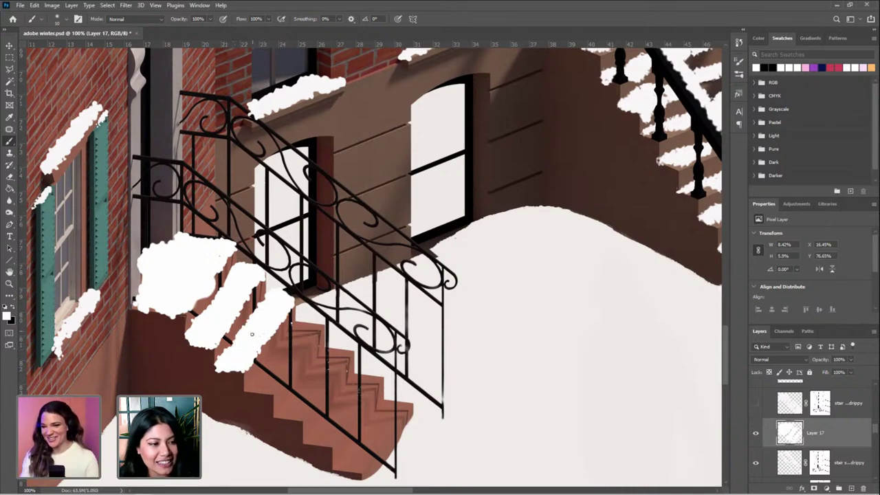
mouse_move(252, 387)
left_mouse_down()
mouse_move(302, 324)
mouse_move(313, 323)
mouse_move(289, 360)
mouse_move(247, 395)
mouse_move(308, 374)
mouse_move(324, 351)
mouse_move(354, 349)
mouse_move(327, 395)
mouse_move(285, 419)
mouse_move(334, 360)
left_mouse_up()
mouse_move(303, 443)
left_mouse_down()
mouse_move(351, 385)
mouse_move(381, 378)
mouse_move(344, 431)
mouse_move(327, 445)
mouse_move(305, 444)
mouse_move(353, 382)
mouse_move(339, 427)
mouse_move(354, 394)
mouse_move(357, 401)
mouse_move(372, 385)
mouse_move(363, 386)
mouse_move(381, 404)
mouse_move(409, 401)
mouse_move(369, 457)
mouse_move(337, 466)
mouse_move(376, 430)
left_mouse_up()
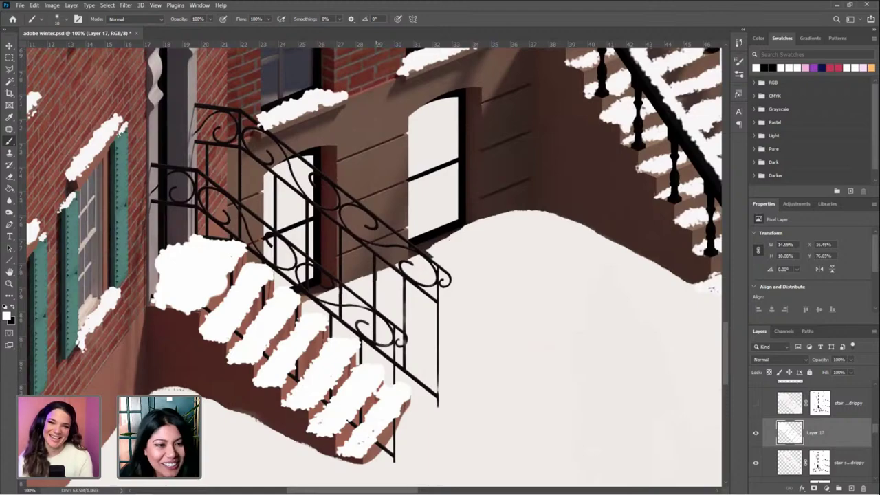
Delete Layer 17 with the practice stair snow and show the upper "stair snow - drippy" layer
key("ctrl+minus")
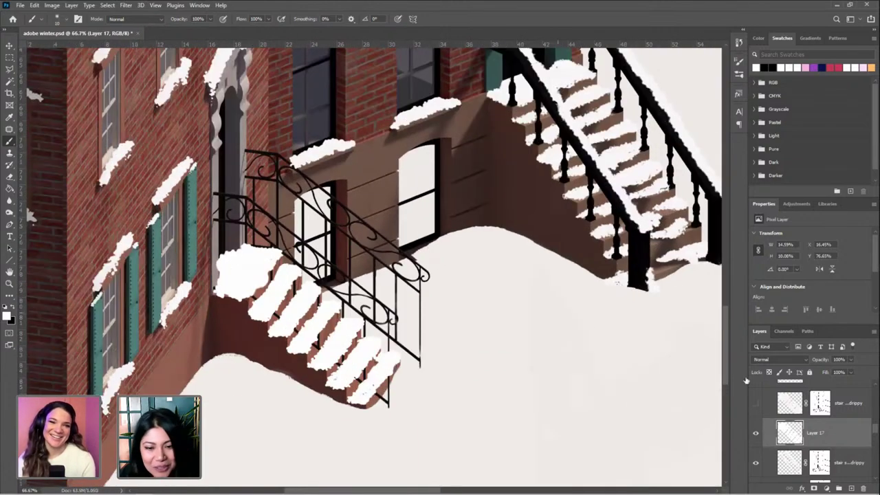
left_click_drag(842, 431, 864, 486)
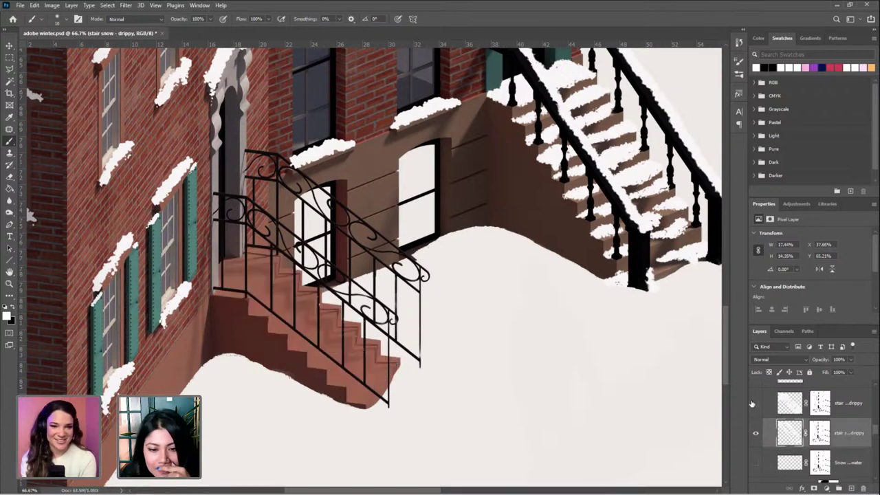
left_click(755, 402)
Check how the snow on both staircases looks together with the rest of the brick building
left_click_drag(342, 296, 392, 369)
scroll(466, 329, "down", 3)
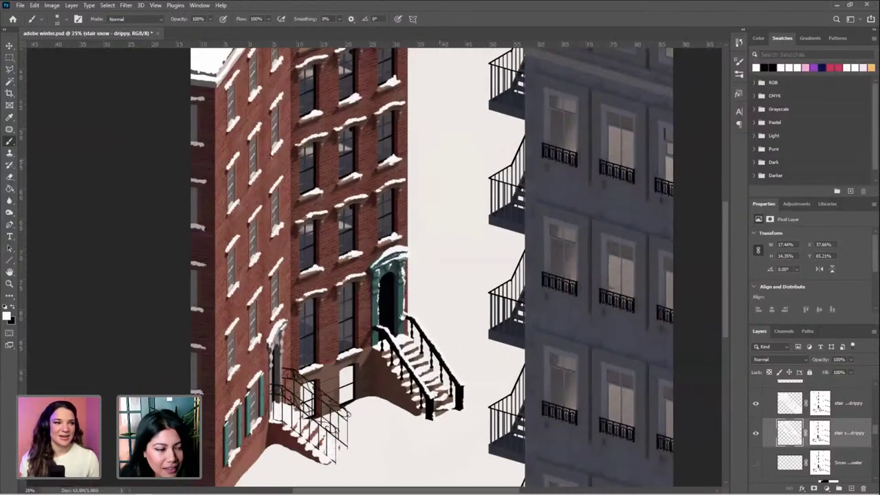
left_click_drag(506, 364, 491, 402)
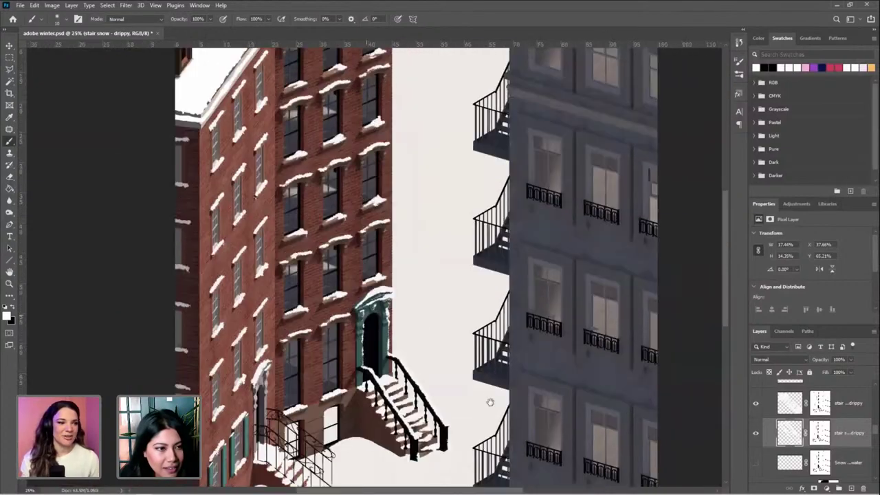
left_click_drag(344, 184, 441, 134)
key("ctrl+plus")
scroll(860, 437, "up", 1)
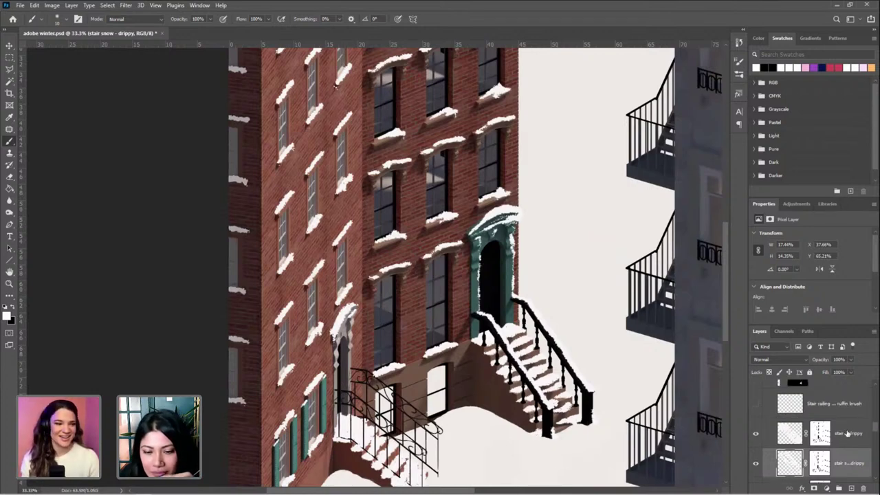
Select the upper "stair snow - drippy" layer and add a new empty layer above it for the railing snow
left_click(848, 432)
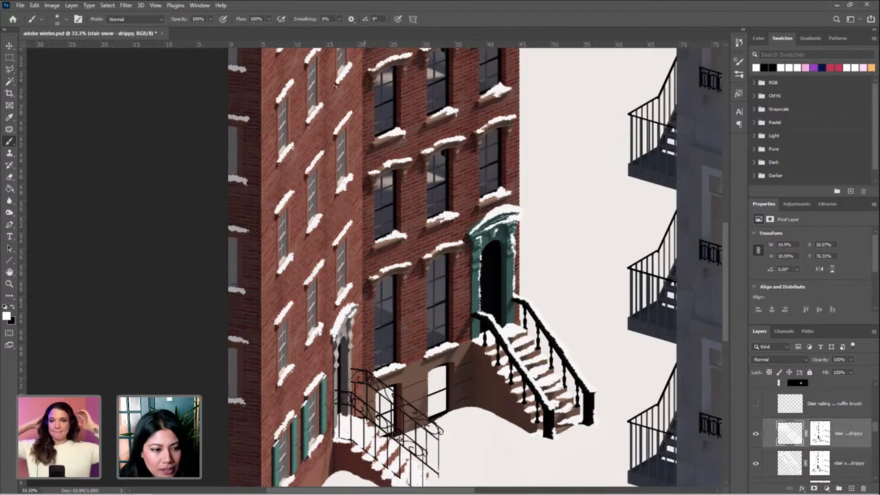
scroll(375, 303, "up", 1)
scroll(374, 292, "up", 5)
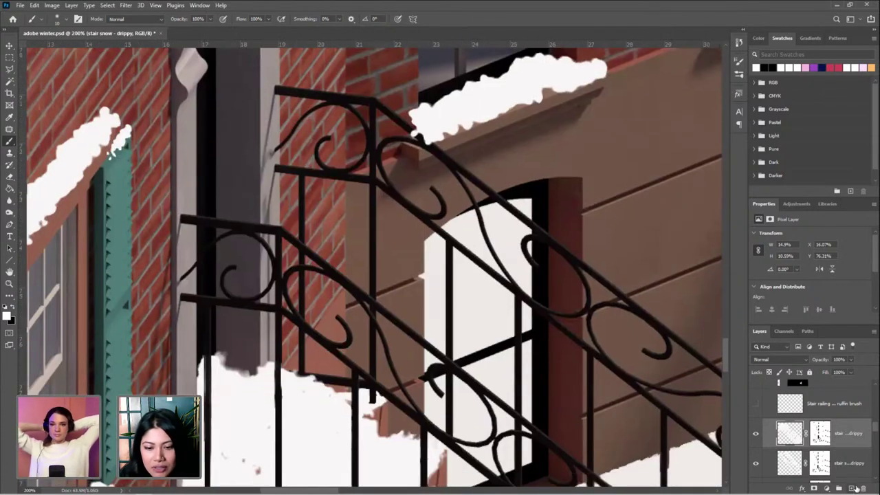
left_click(851, 489)
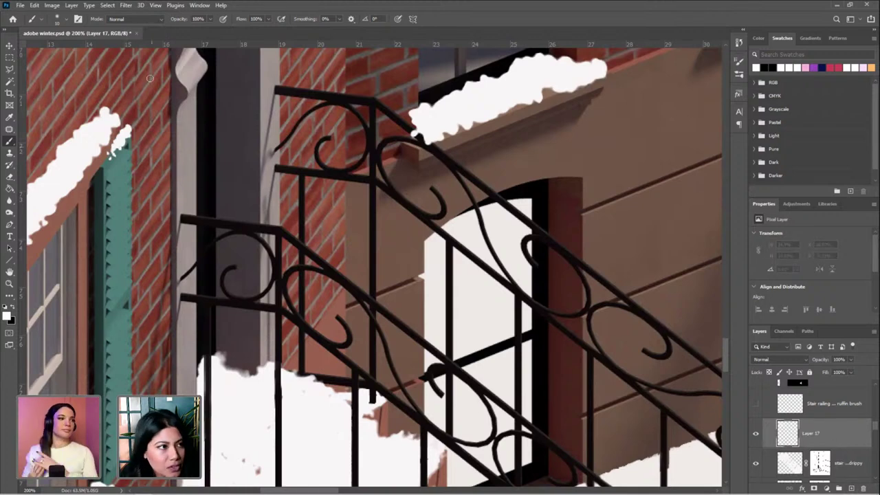
Find the ruffin brushes and choose Kyle's Paintbox - Ruffin Brush for painting the railing snow
left_click(66, 23)
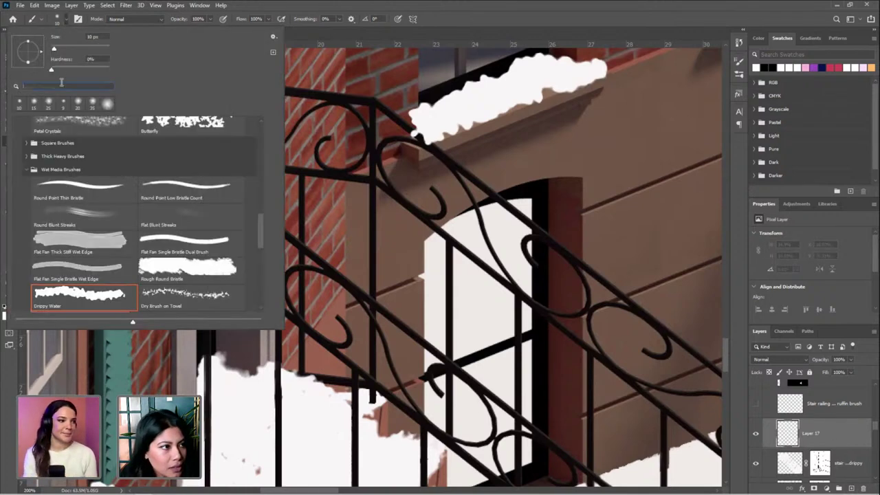
type("ru")
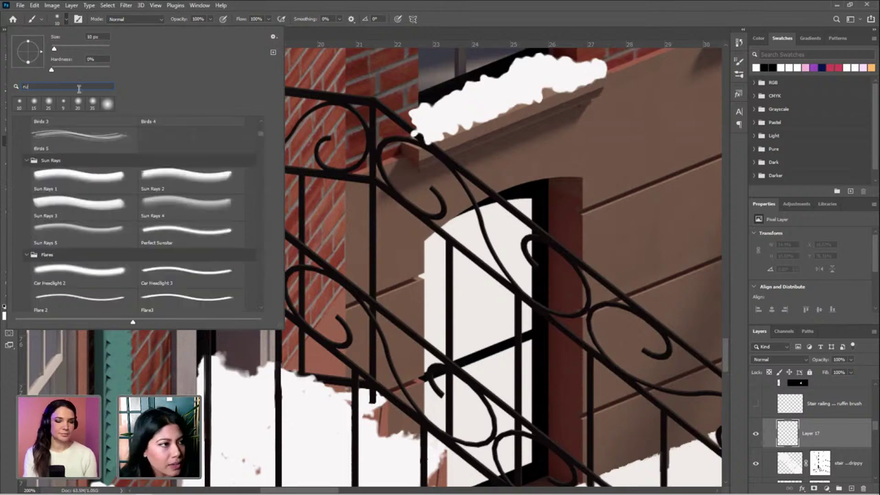
type("ffin")
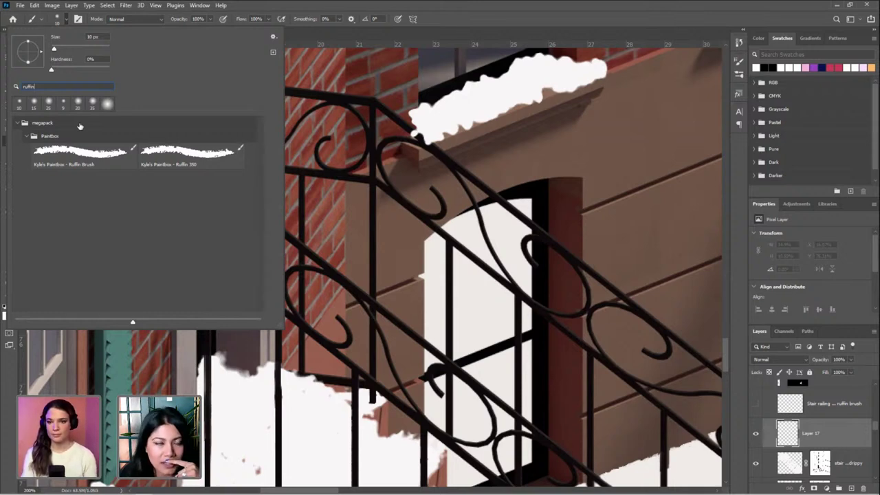
left_click(92, 160)
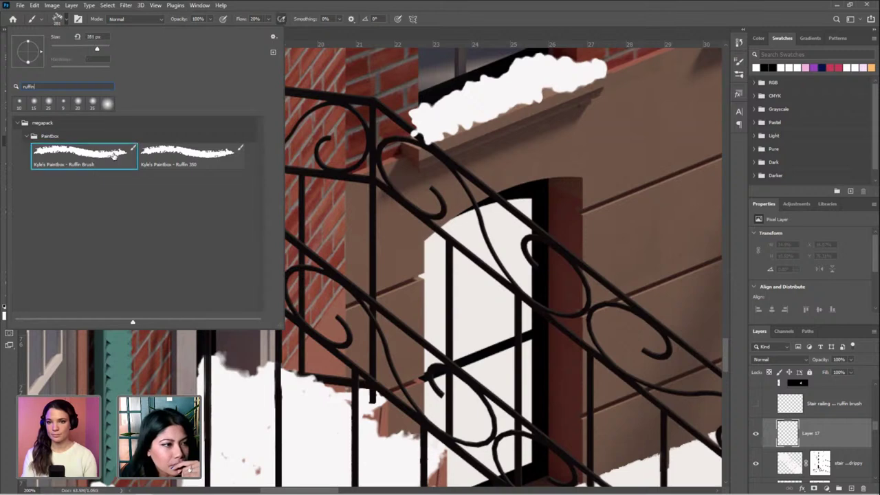
left_click(572, 21)
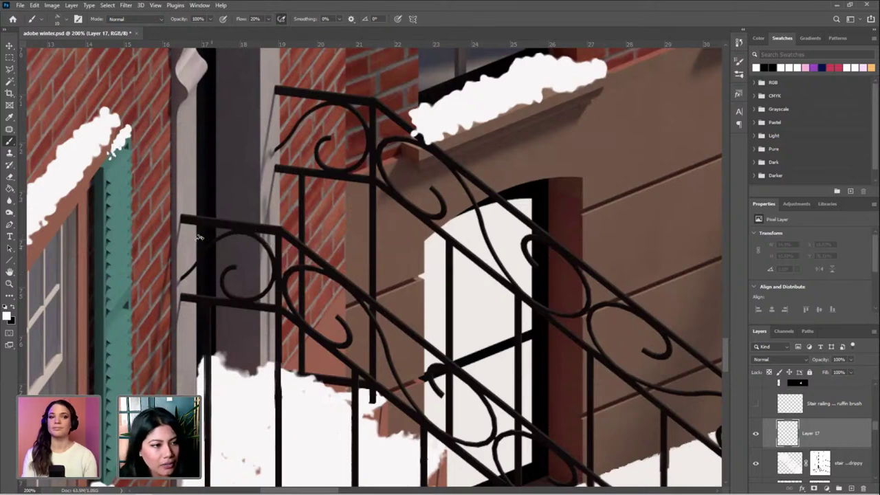
left_click_drag(187, 219, 209, 219)
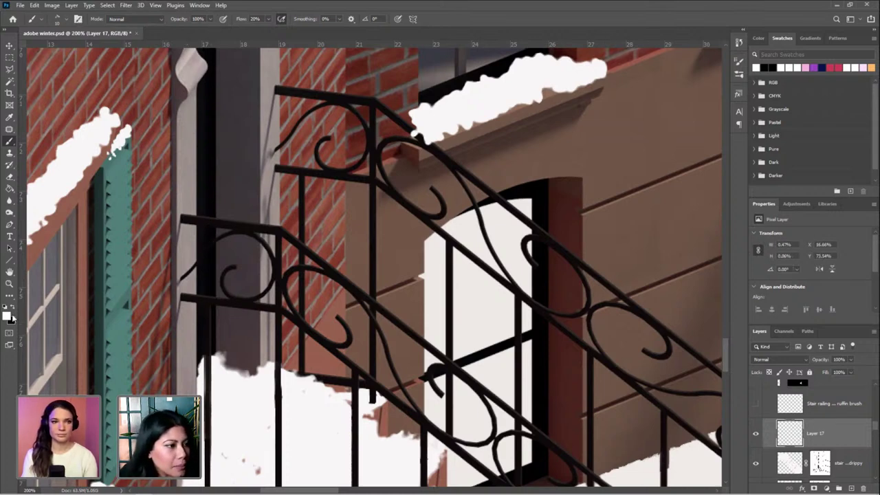
mouse_move(221, 225)
left_mouse_down()
mouse_move(263, 229)
mouse_move(240, 222)
mouse_move(285, 245)
mouse_move(276, 243)
mouse_move(277, 223)
mouse_move(233, 229)
mouse_move(214, 225)
mouse_move(256, 227)
mouse_move(191, 219)
mouse_move(282, 226)
left_mouse_up()
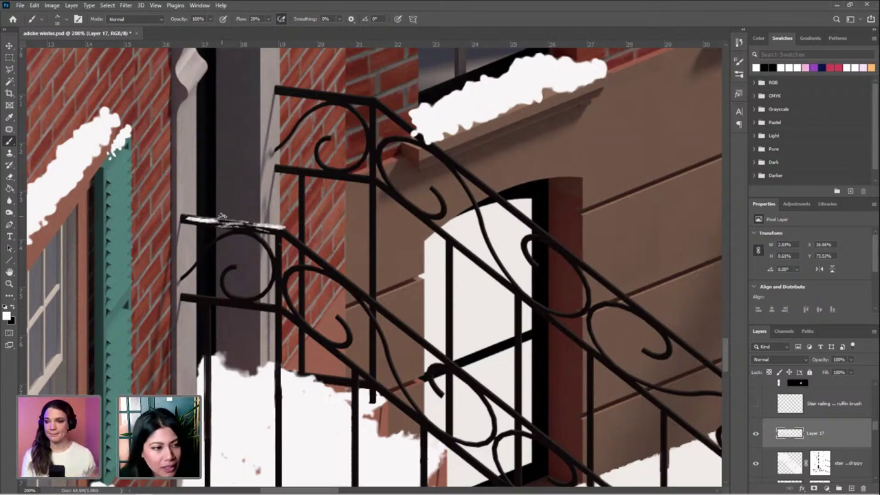
key("e")
mouse_move(201, 223)
left_mouse_down()
mouse_move(228, 222)
mouse_move(198, 211)
mouse_move(266, 217)
mouse_move(200, 221)
left_mouse_up()
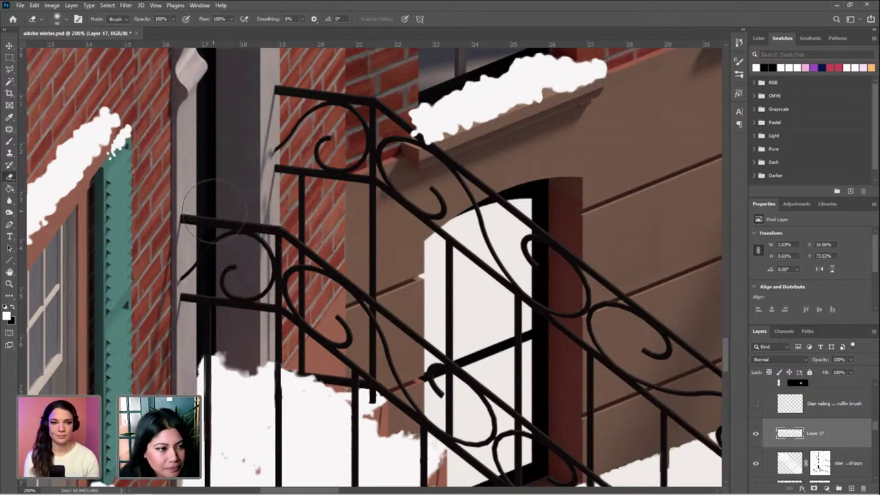
key("[")
key("[")
key("[")
key("[")
key("[")
key("[")
key("[")
left_click_drag(255, 217, 192, 217)
Paint thin white snow along the front iron railing's handrail, its corner post and the first scroll on Layer 17
key("b")
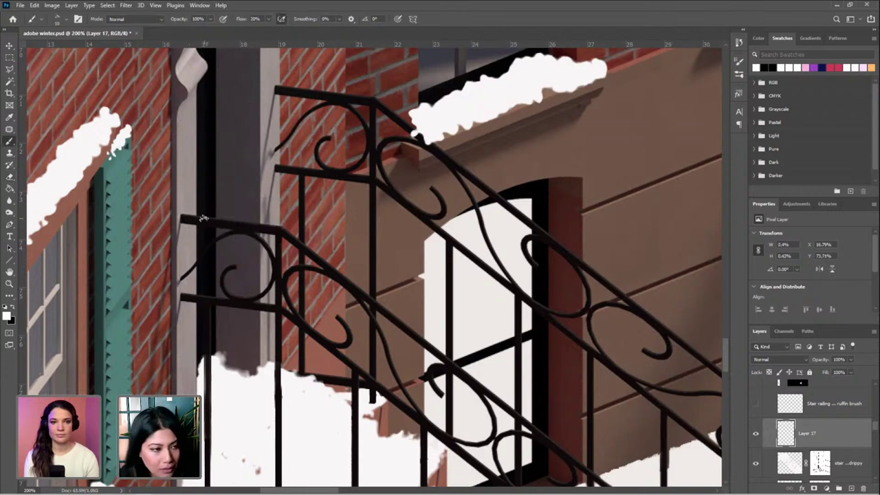
mouse_move(181, 218)
left_mouse_down()
mouse_move(291, 227)
mouse_move(283, 229)
mouse_move(406, 325)
left_mouse_up()
left_click_drag(358, 291, 504, 394)
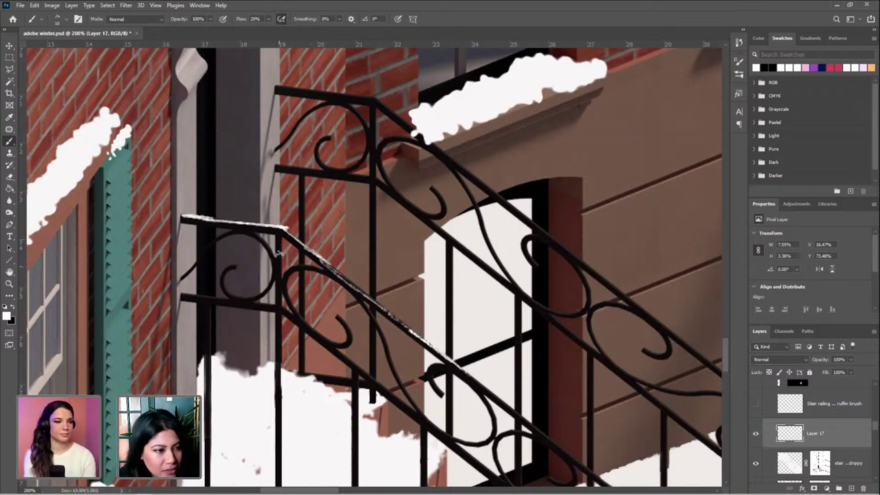
left_click_drag(280, 234, 283, 311)
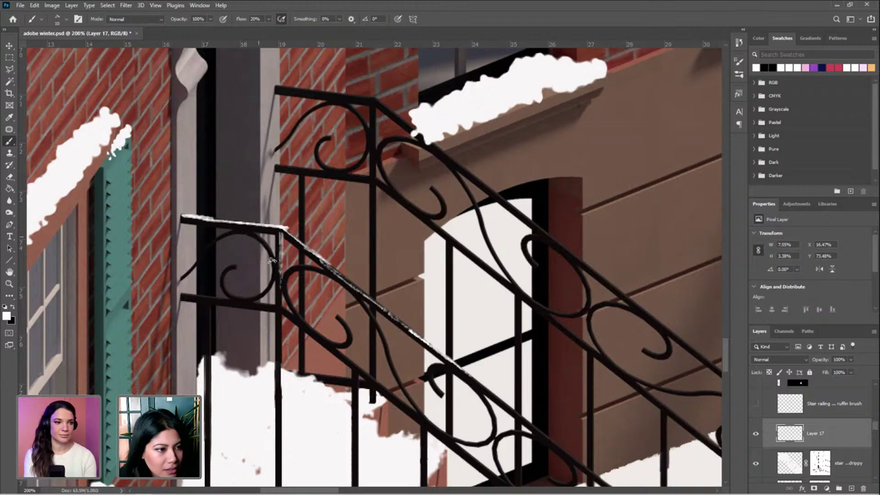
left_click_drag(254, 233, 278, 269)
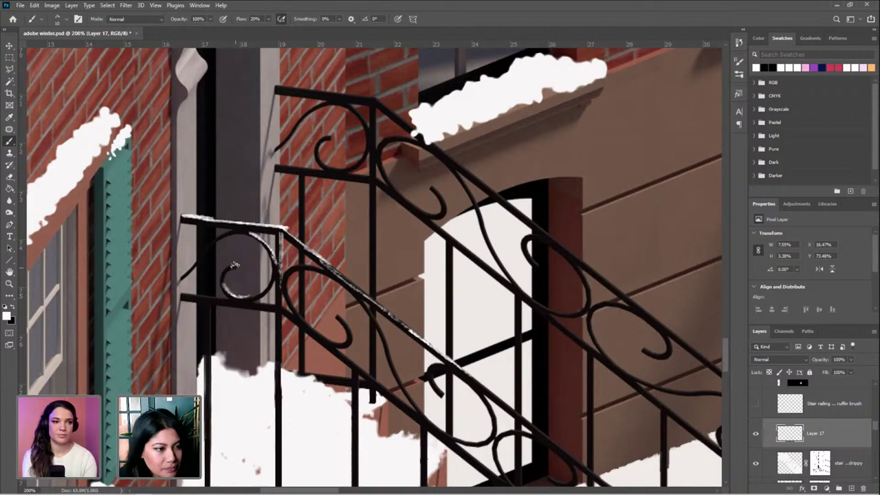
Paint snow on the front railing's second scroll and along the lower rail from the landing down the slope
key("ctrl+minus")
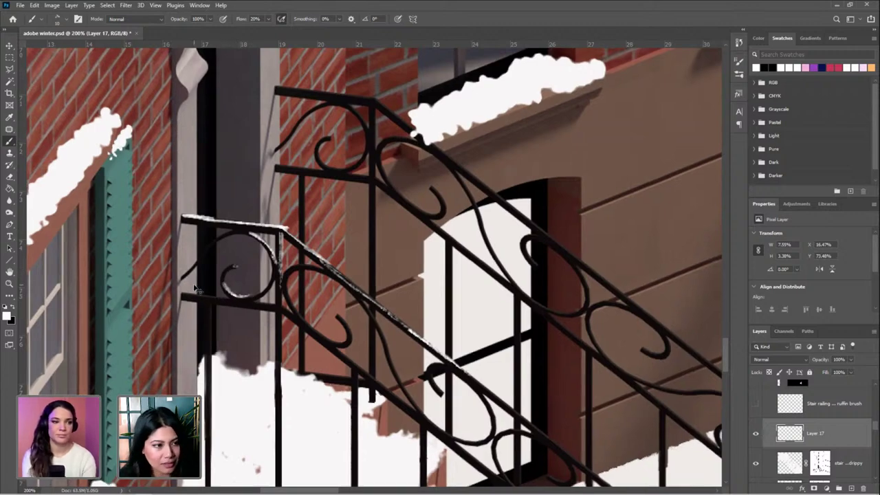
key("ctrl+minus")
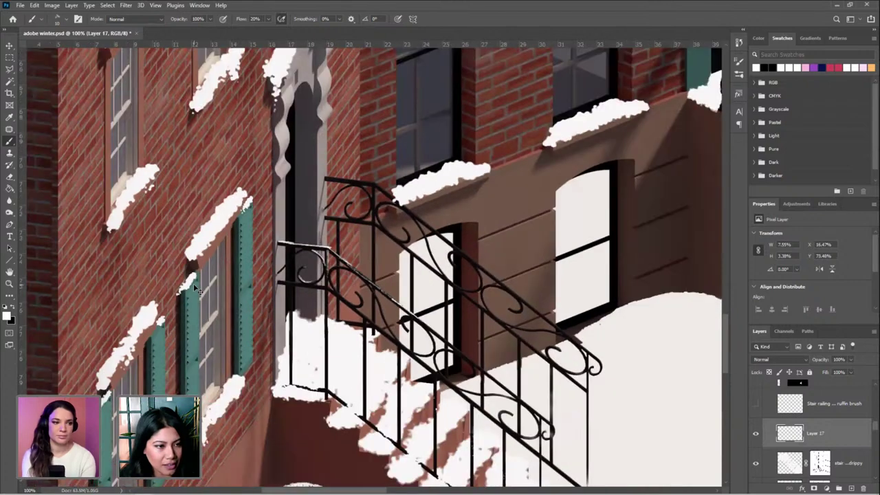
key("ctrl+minus")
key("ctrl+plus")
key("ctrl+plus")
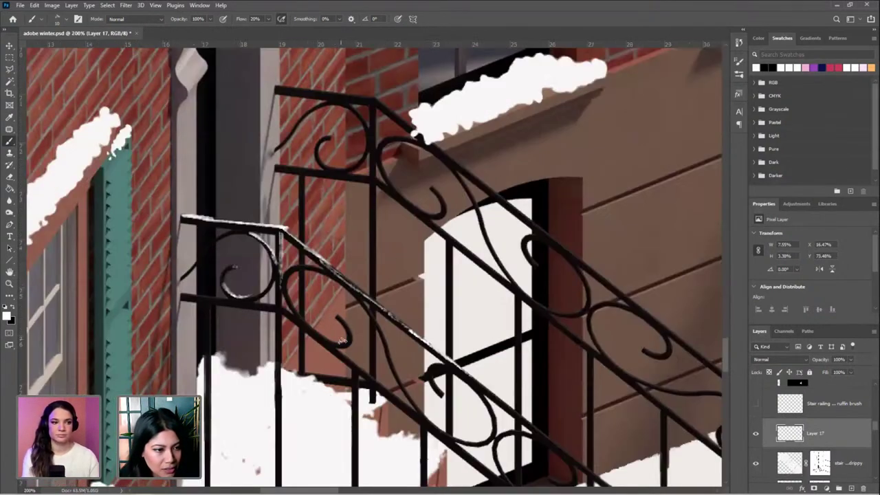
mouse_move(336, 318)
left_mouse_down()
mouse_move(327, 345)
mouse_move(340, 336)
mouse_move(313, 326)
mouse_move(331, 335)
mouse_move(305, 320)
mouse_move(334, 336)
mouse_move(287, 281)
left_mouse_up()
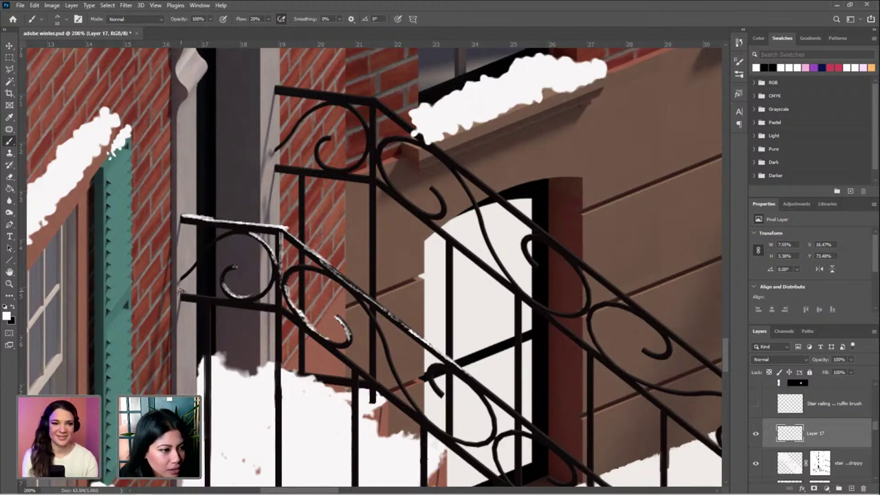
left_click_drag(182, 291, 284, 310)
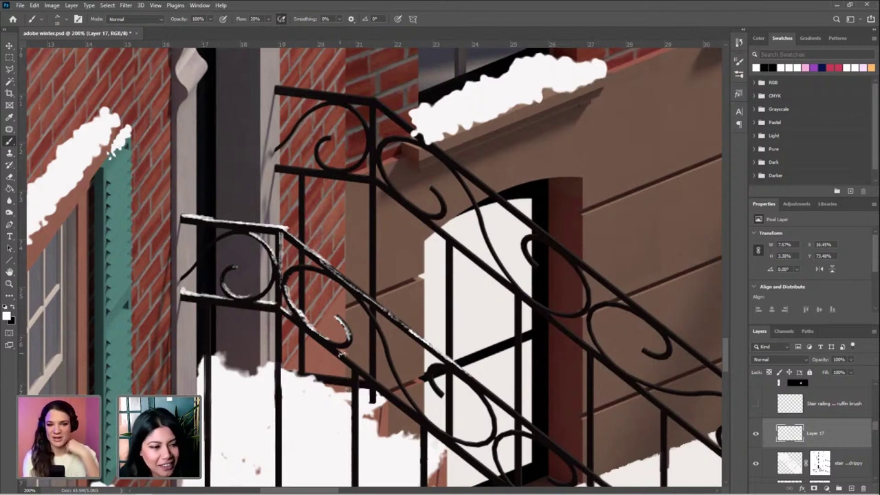
left_click_drag(355, 364, 413, 404)
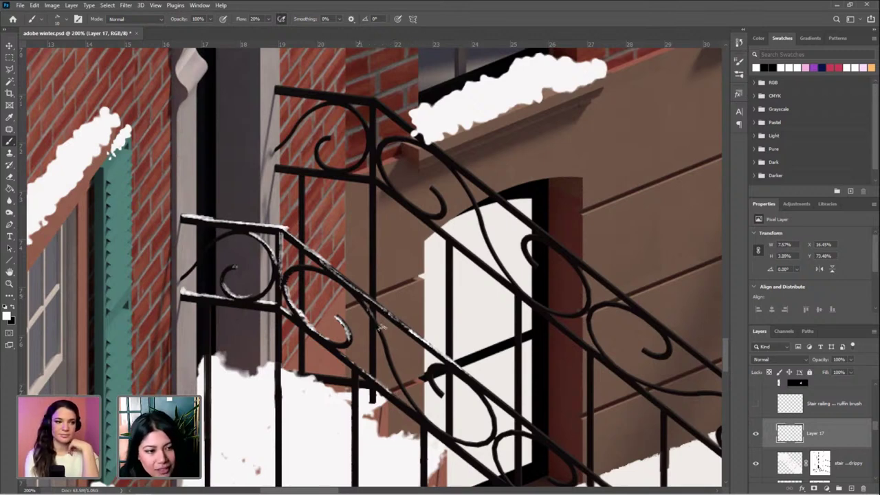
Add snow along the long S-shaped scroll and its curls farther down the front railing
mouse_move(366, 304)
left_mouse_down()
mouse_move(397, 379)
mouse_move(408, 393)
mouse_move(386, 344)
mouse_move(438, 431)
mouse_move(424, 420)
mouse_move(457, 441)
left_mouse_up()
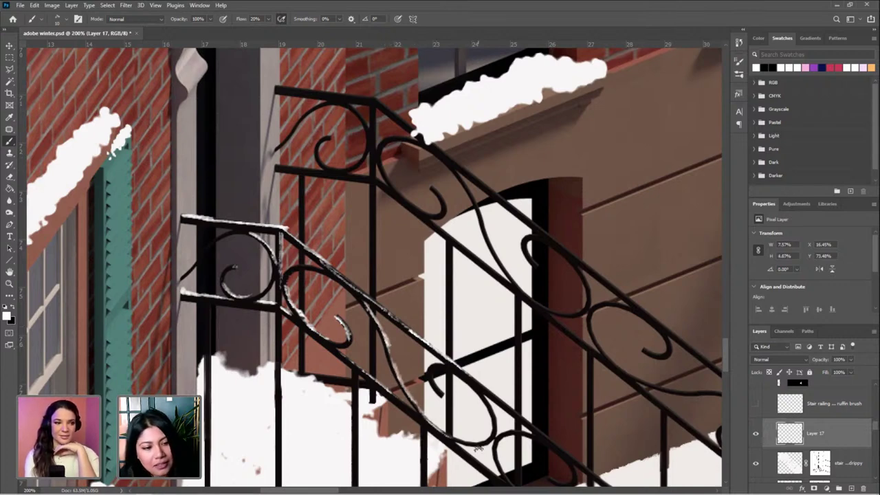
left_click_drag(442, 392, 437, 380)
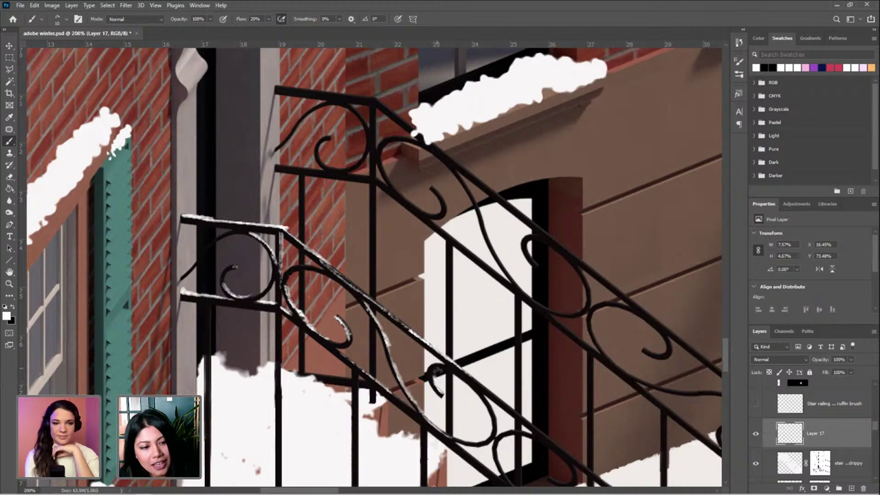
mouse_move(489, 407)
left_mouse_down()
mouse_move(497, 420)
mouse_move(485, 398)
mouse_move(505, 410)
left_mouse_up()
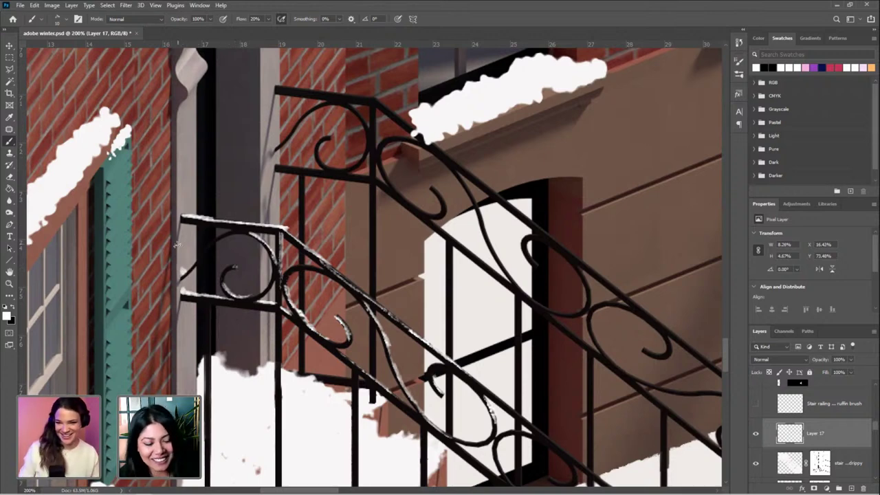
Paint snow down the first three vertical bars beneath the front railing's lower rail, beginning at the landing
left_click_drag(264, 186, 261, 182)
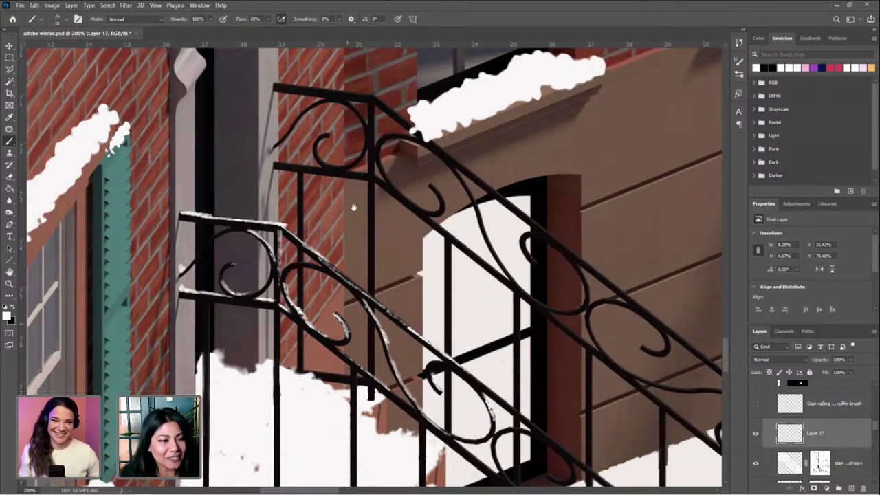
left_click_drag(371, 236, 355, 208)
left_click_drag(315, 285, 288, 244)
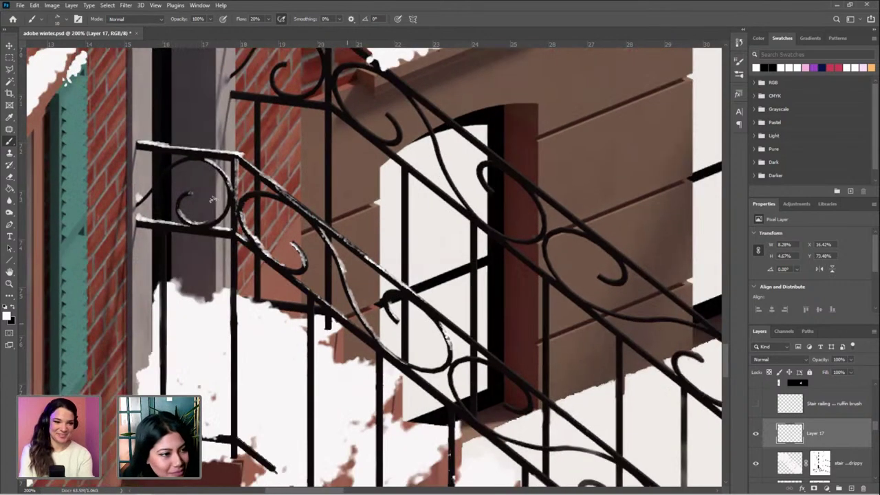
scroll(211, 199, "down", 1)
scroll(211, 199, "left", 1)
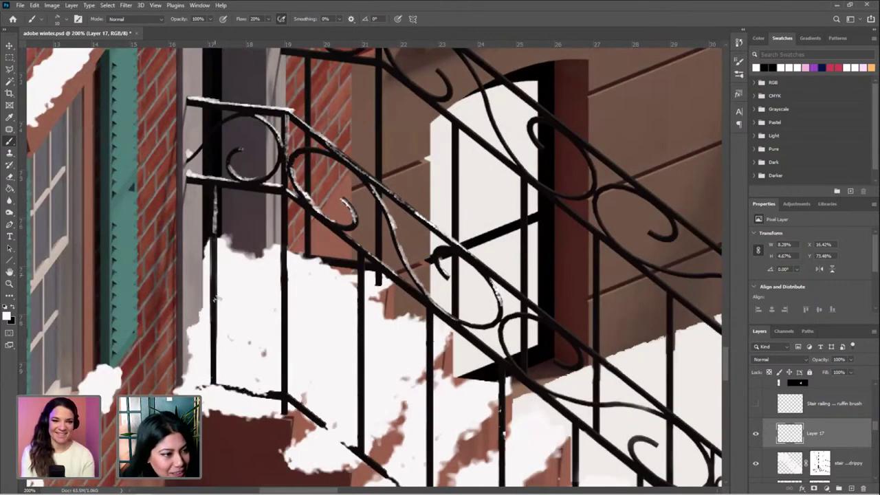
left_click_drag(215, 256, 215, 298)
left_click_drag(216, 235, 216, 371)
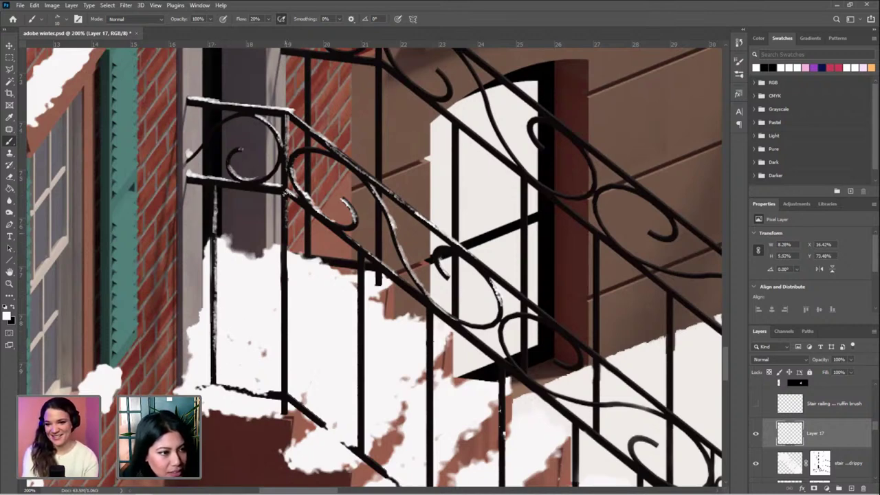
left_click_drag(284, 193, 287, 230)
mouse_move(287, 297)
left_mouse_down()
mouse_move(286, 269)
mouse_move(292, 393)
mouse_move(323, 421)
left_mouse_up()
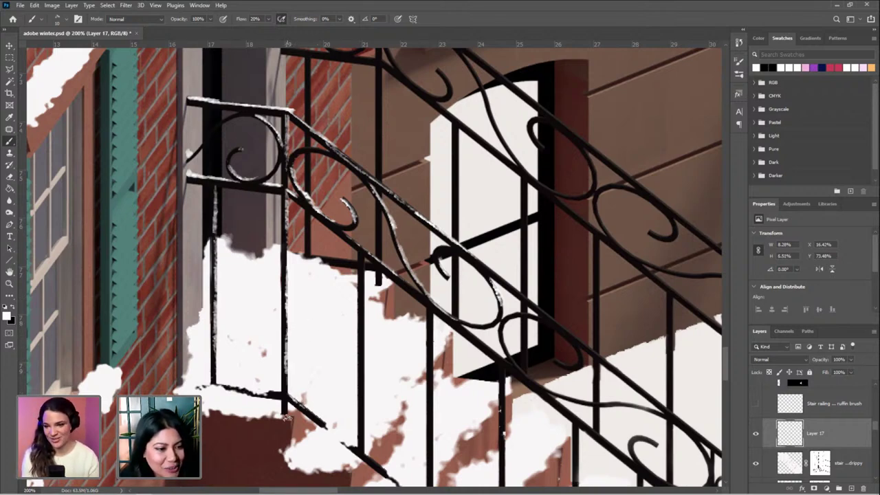
left_click_drag(360, 262, 365, 444)
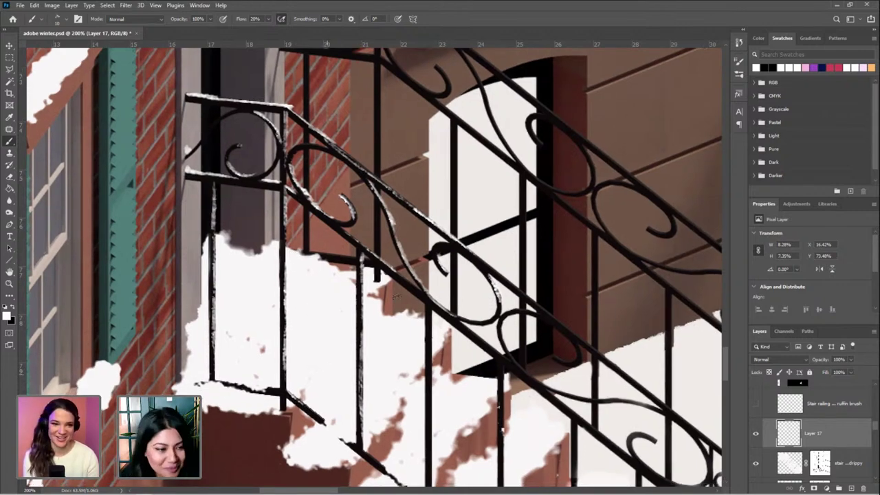
Paint snow down the fourth and fifth vertical bars of the front railing and on the scrollwork above the fifth
left_click_drag(386, 400, 360, 324)
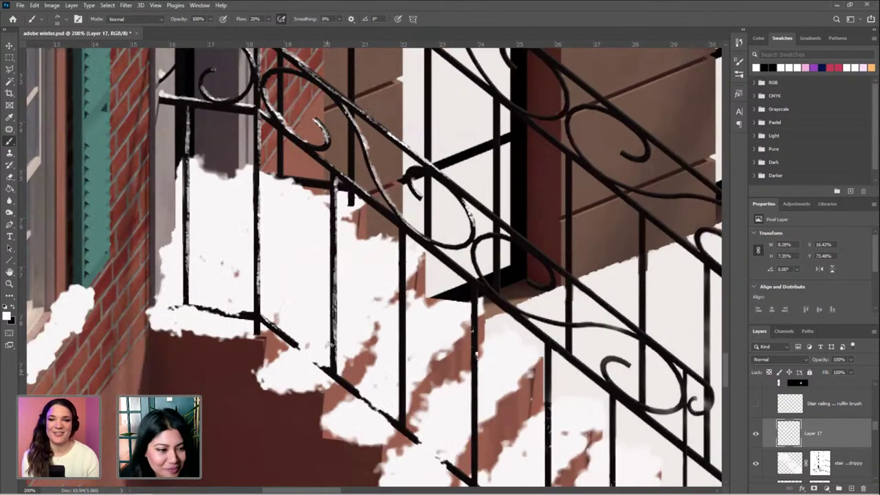
mouse_move(337, 372)
left_mouse_down()
mouse_move(328, 333)
mouse_move(349, 351)
left_mouse_up()
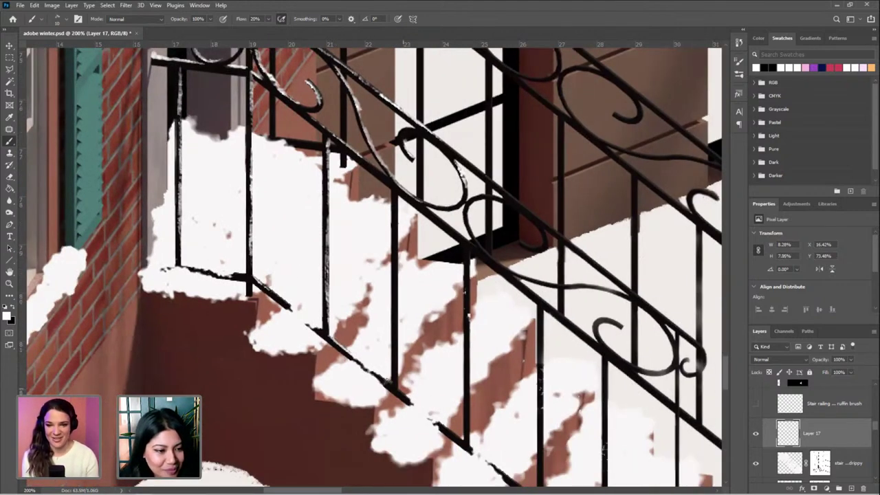
left_click_drag(397, 386, 396, 354)
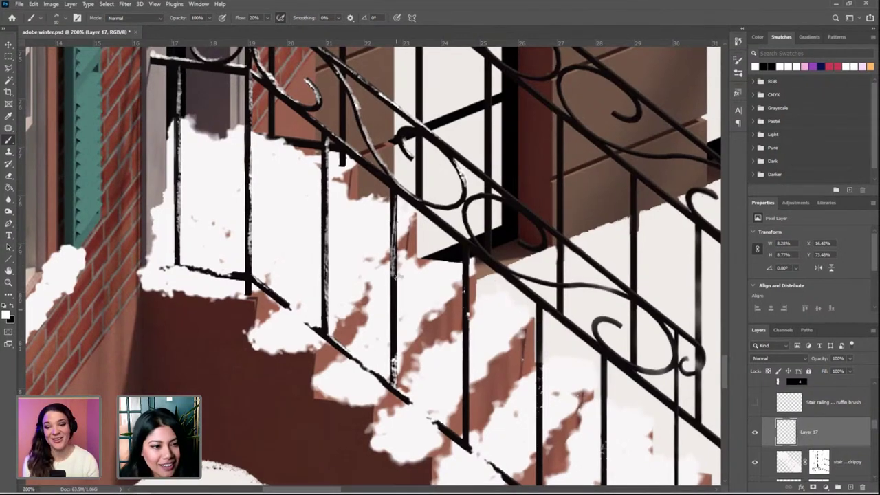
left_click_drag(396, 275, 397, 322)
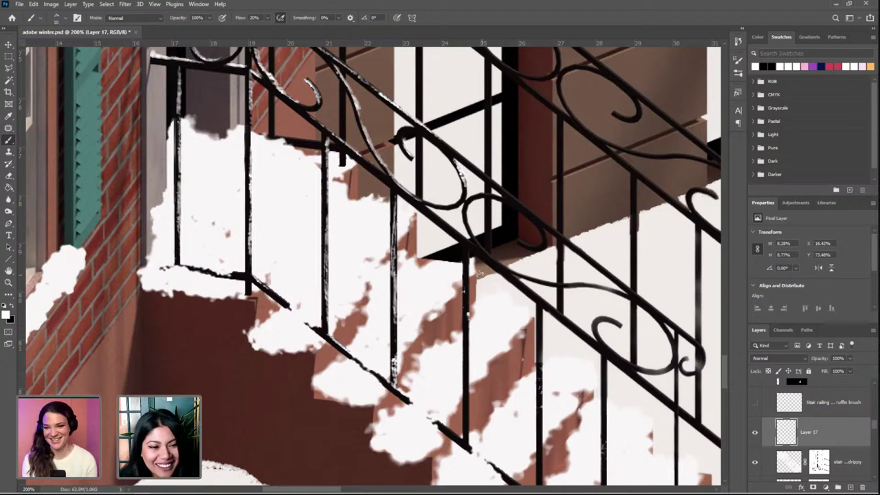
left_click_drag(468, 252, 463, 437)
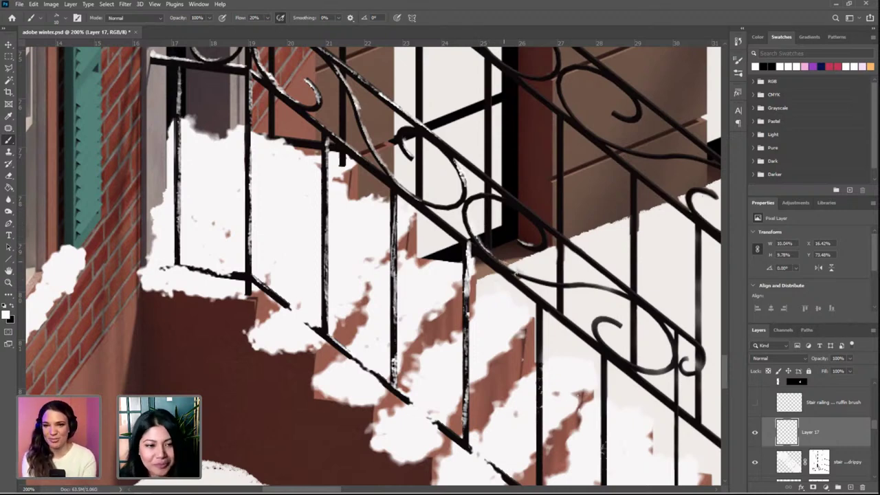
Paint snow along the handrail, end curl, last post top and lower rail at the downhill end of the front iron railing
mouse_move(515, 273)
left_mouse_down()
mouse_move(560, 281)
mouse_move(510, 295)
mouse_move(506, 275)
mouse_move(484, 255)
mouse_move(526, 305)
mouse_move(461, 227)
mouse_move(610, 351)
left_mouse_up()
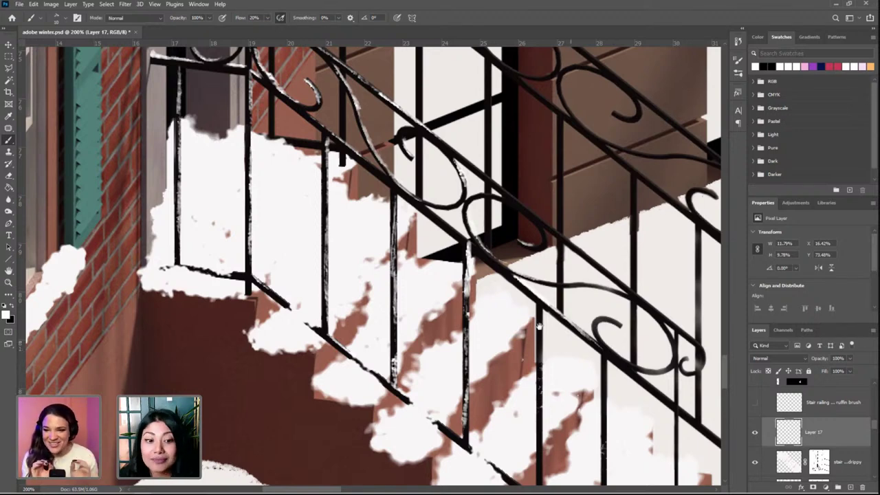
left_click_drag(539, 327, 464, 287)
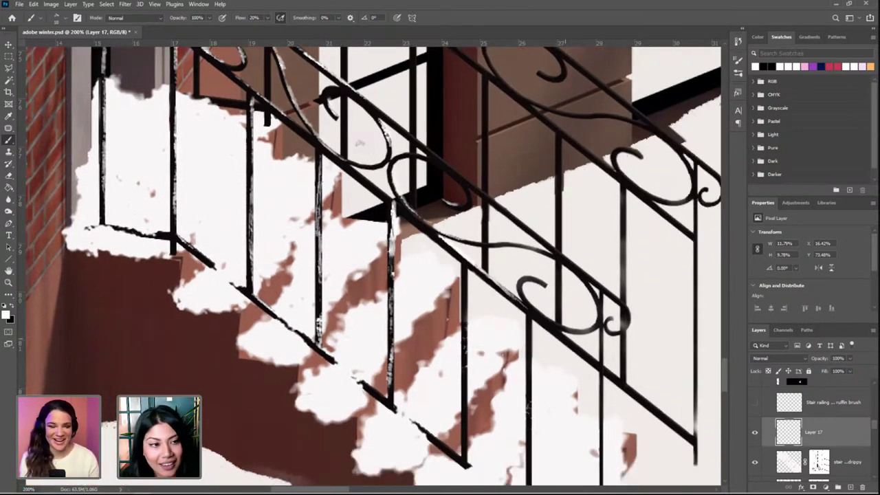
scroll(358, 143, "right", 2)
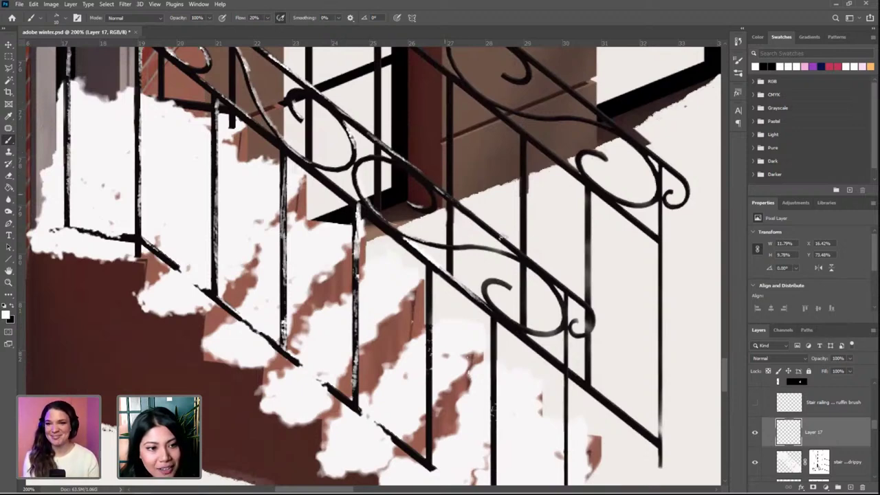
left_click_drag(472, 217, 567, 292)
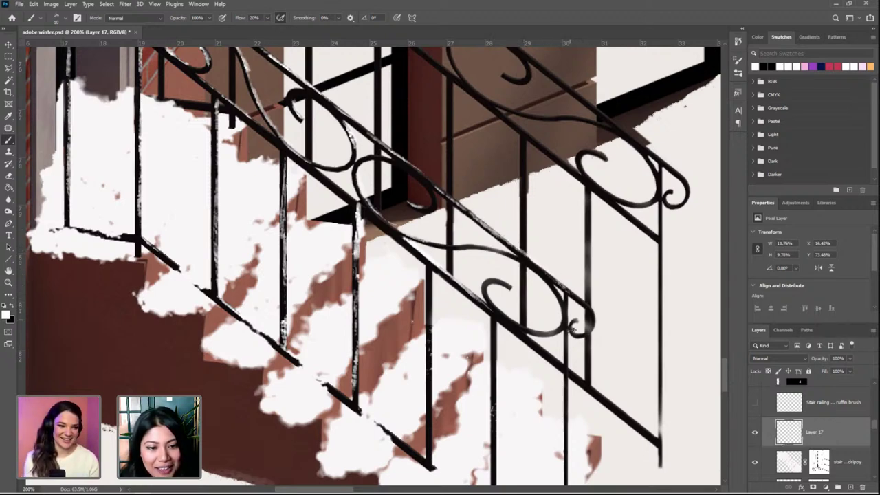
mouse_move(574, 327)
left_mouse_down()
mouse_move(580, 336)
mouse_move(570, 312)
mouse_move(564, 358)
left_mouse_up()
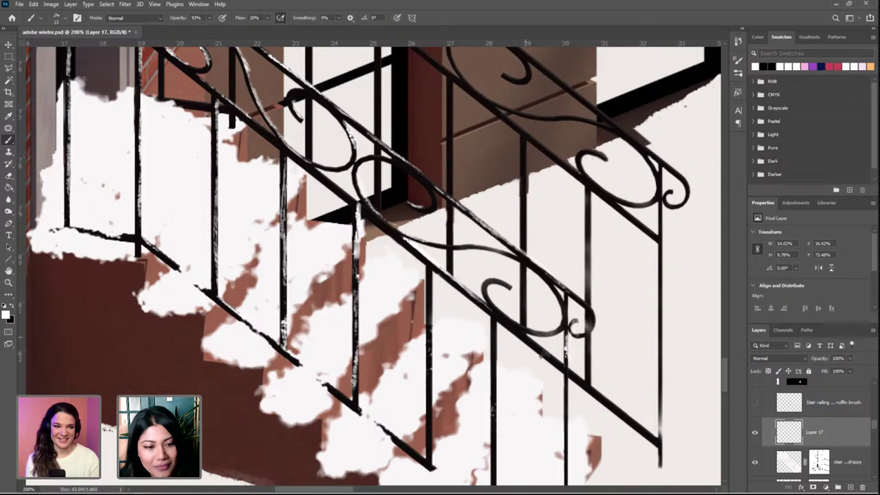
left_click_drag(520, 334, 658, 440)
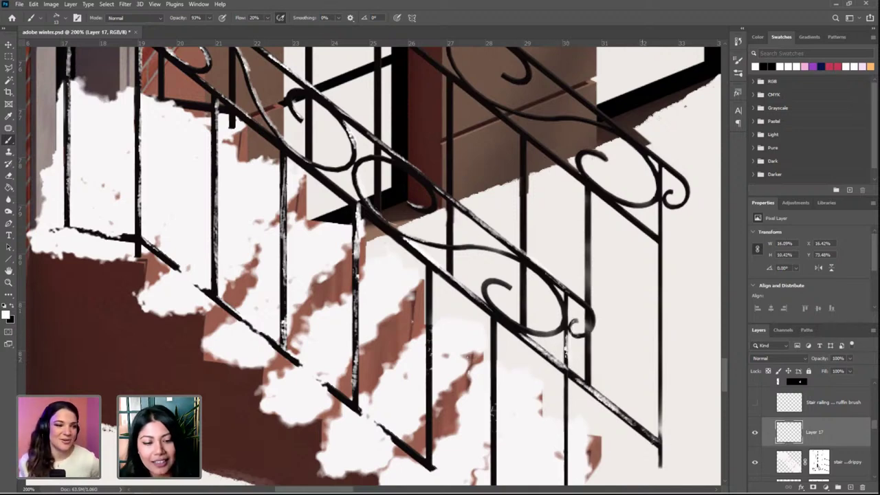
Paint snow on the back iron railing's landing section, covering its short handrail and the curled scroll beneath it
key("ctrl+minus")
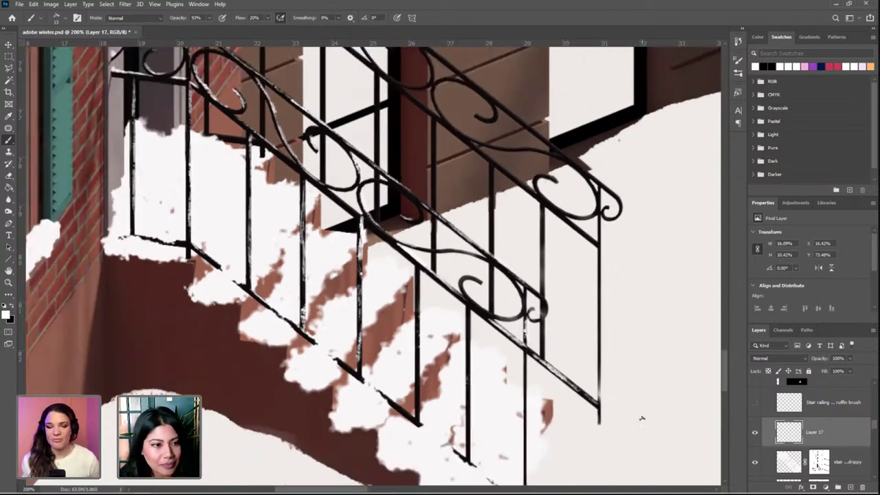
scroll(641, 417, "down", 3)
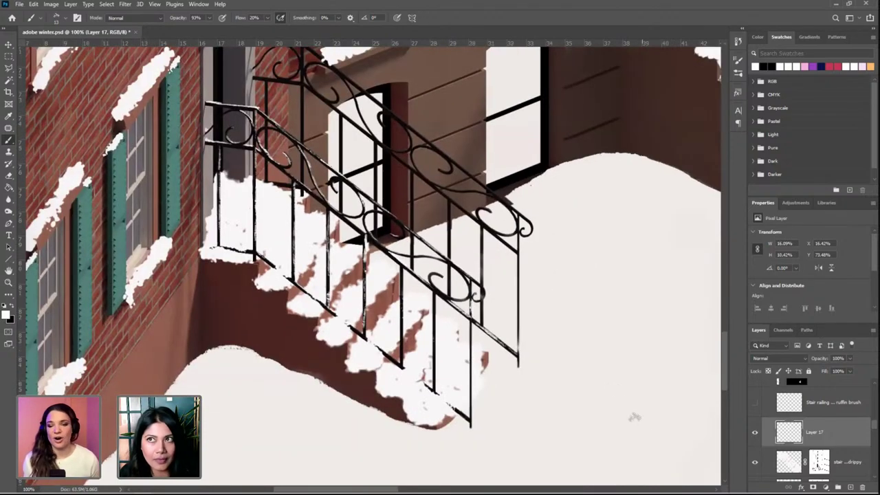
scroll(632, 416, "up", 4)
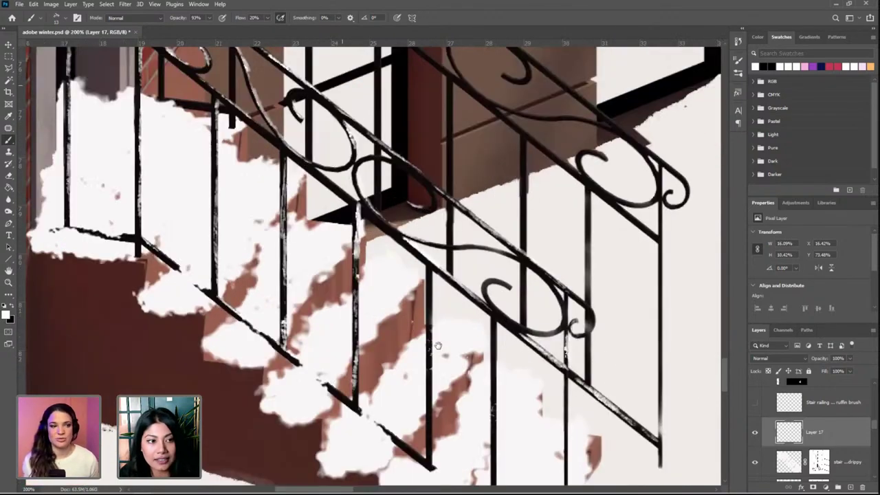
left_click_drag(382, 187, 392, 197)
scroll(426, 219, "up", 1)
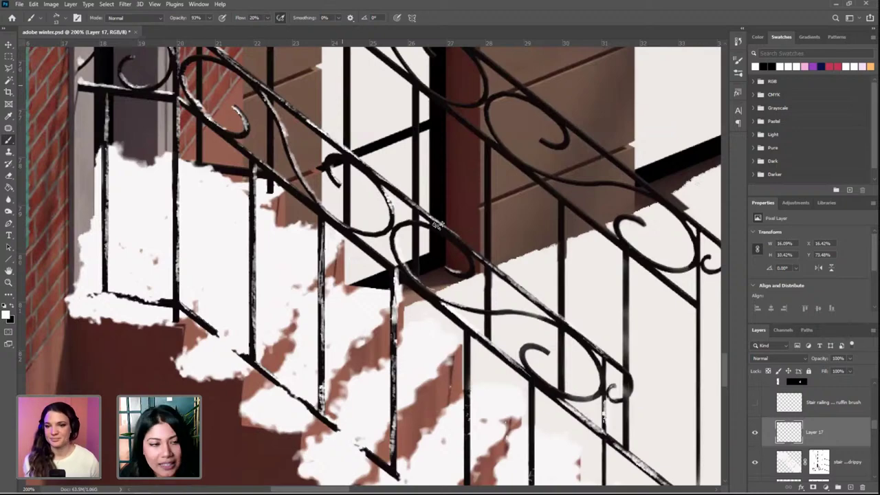
left_click_drag(438, 225, 498, 466)
mouse_move(237, 120)
left_mouse_down()
mouse_move(329, 128)
mouse_move(303, 169)
mouse_move(307, 138)
mouse_move(321, 151)
mouse_move(303, 137)
mouse_move(320, 150)
mouse_move(302, 136)
mouse_move(323, 165)
left_mouse_up()
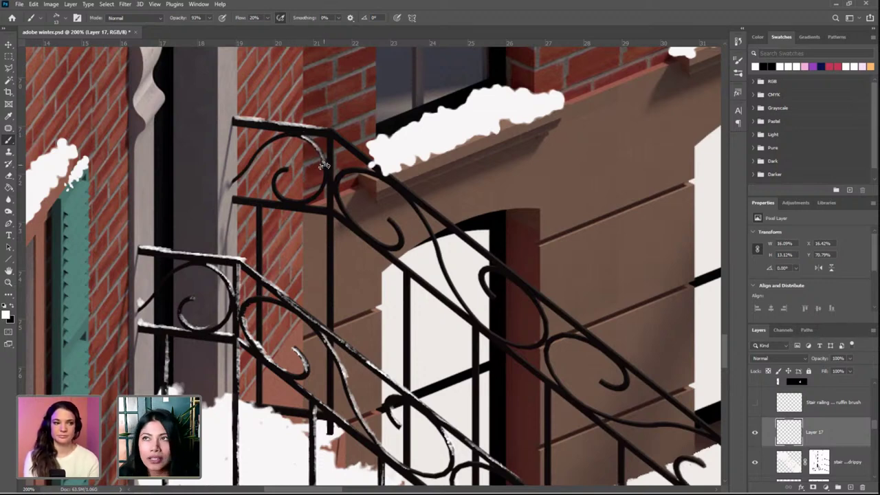
left_click_drag(236, 177, 242, 169)
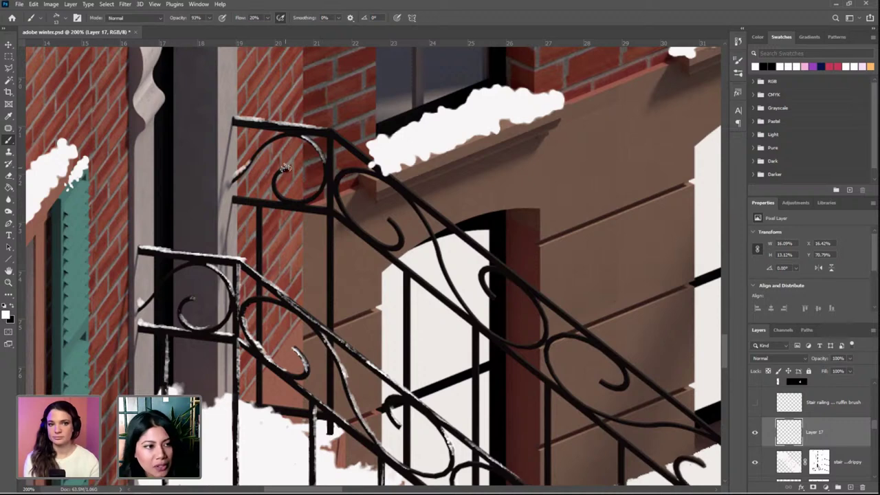
mouse_move(282, 174)
left_mouse_down()
mouse_move(297, 198)
mouse_move(276, 187)
mouse_move(279, 173)
left_mouse_up()
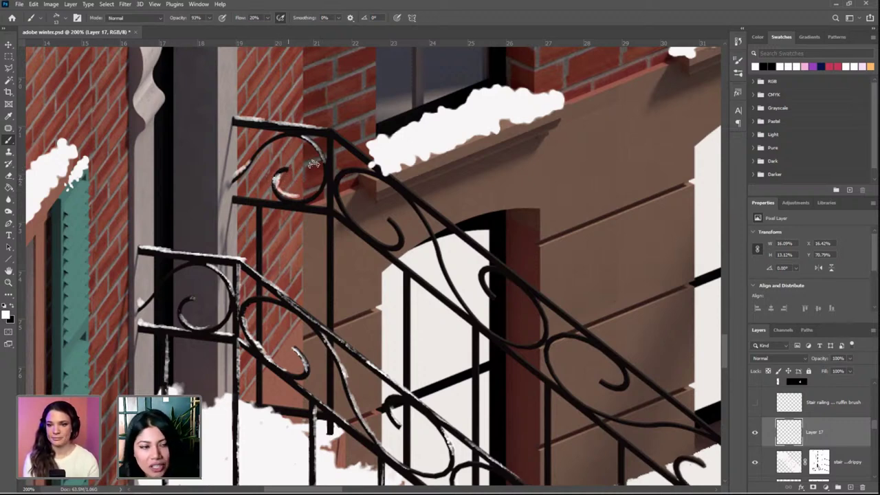
Add snow to the back railing's landing lower rail and to the upper scrolls and handrail of its slope
mouse_move(238, 198)
left_mouse_down()
mouse_move(324, 204)
mouse_move(306, 204)
mouse_move(336, 210)
mouse_move(354, 227)
left_mouse_up()
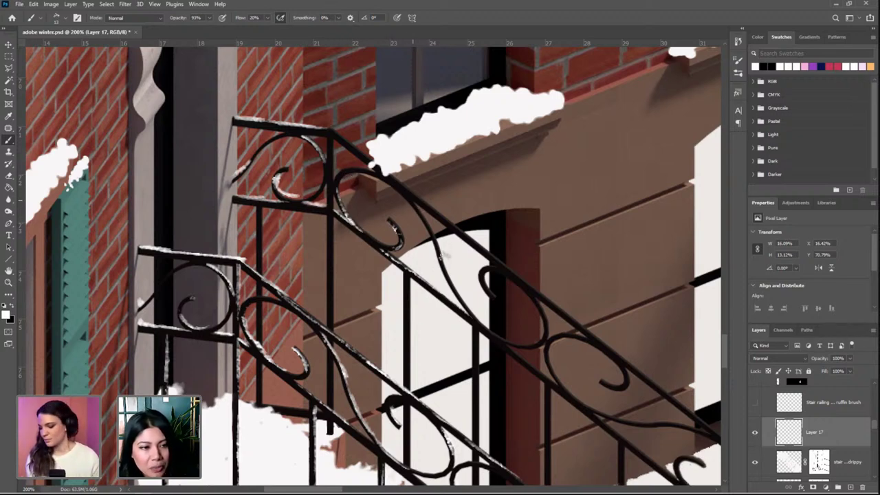
mouse_move(419, 210)
left_mouse_down()
mouse_move(443, 259)
mouse_move(413, 200)
mouse_move(478, 313)
left_mouse_up()
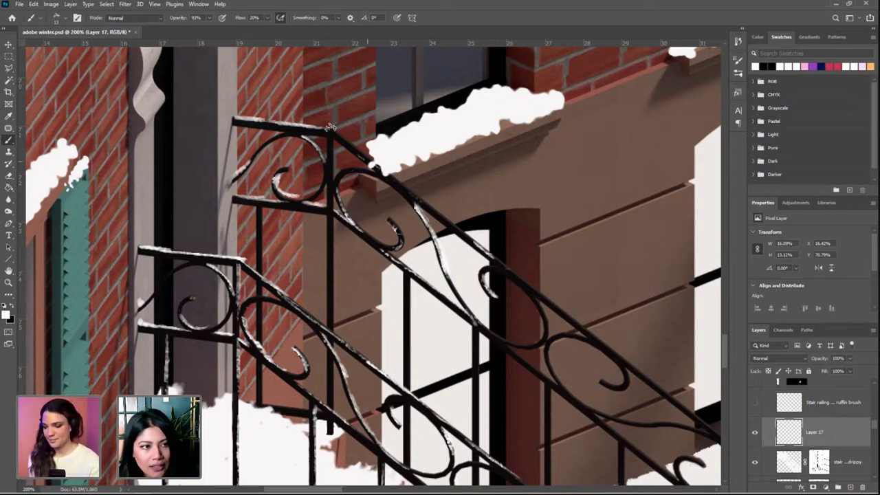
left_click_drag(354, 152, 466, 236)
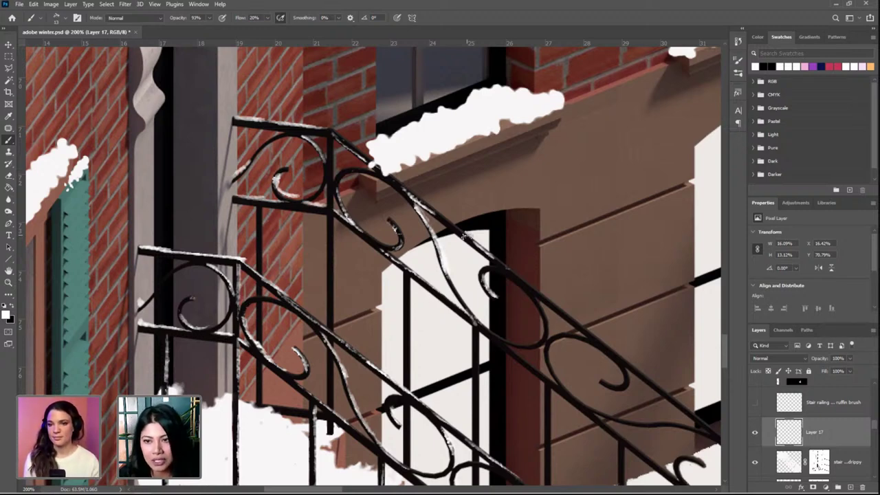
Continue the snow down the middle of the back railing's handrail and around the scrolls beside the small arched window
left_click_drag(473, 273, 437, 258)
left_click_drag(495, 272, 440, 245)
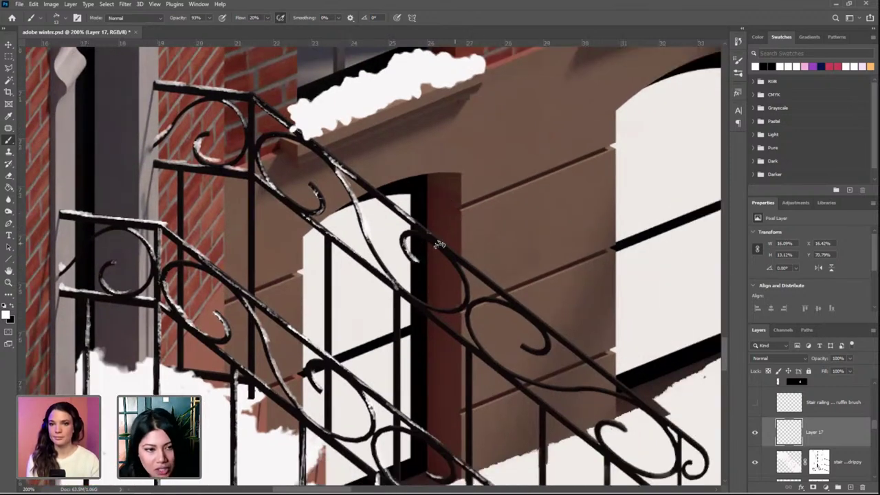
mouse_move(471, 270)
left_mouse_down()
mouse_move(549, 337)
mouse_move(550, 350)
mouse_move(526, 347)
left_mouse_up()
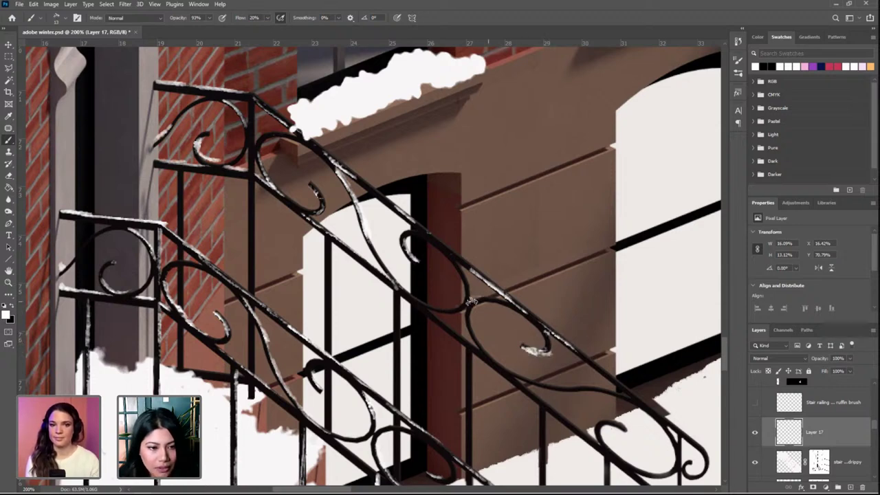
mouse_move(476, 321)
left_mouse_down()
mouse_move(504, 366)
mouse_move(472, 326)
mouse_move(480, 302)
mouse_move(457, 295)
mouse_move(456, 308)
mouse_move(443, 305)
mouse_move(406, 289)
mouse_move(437, 306)
mouse_move(370, 239)
left_mouse_up()
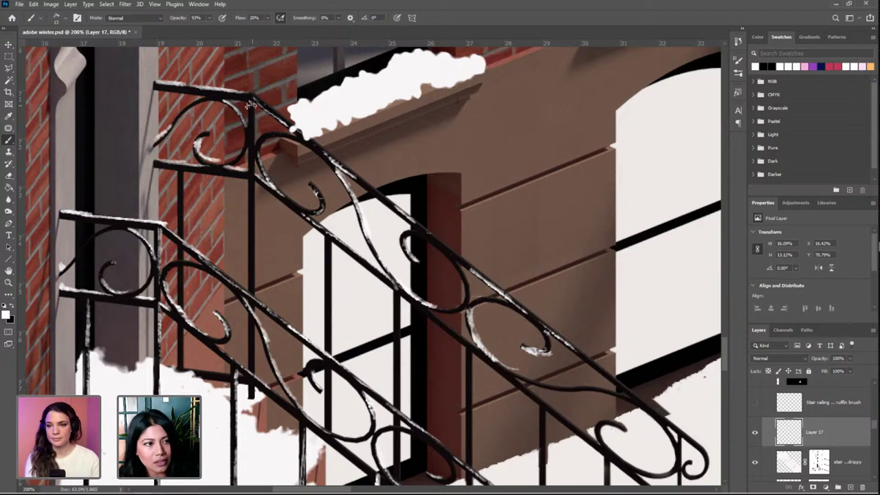
Paint snow down the back railing's landing corner post and the two vertical bars in front of the arched window
left_click_drag(253, 100, 256, 151)
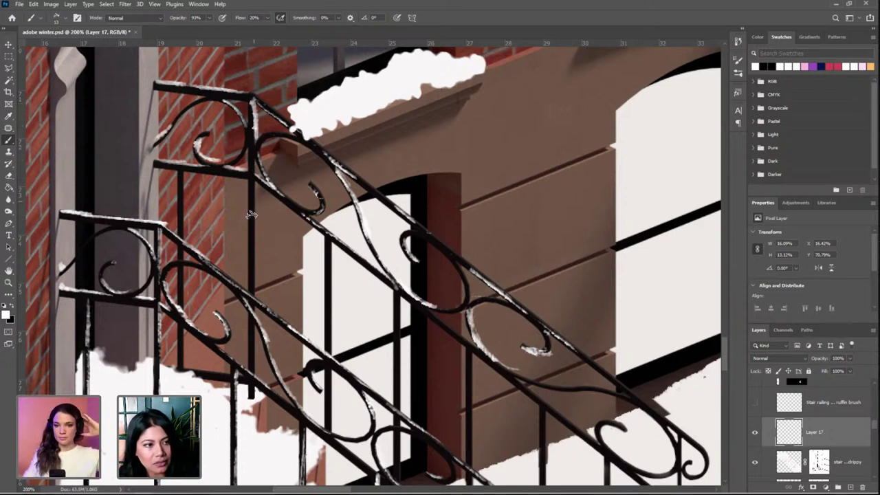
mouse_move(253, 227)
left_mouse_down()
mouse_move(254, 287)
mouse_move(264, 252)
left_mouse_up()
mouse_move(335, 247)
left_mouse_down()
mouse_move(331, 276)
mouse_move(329, 237)
mouse_move(331, 426)
left_mouse_up()
left_click_drag(403, 303, 396, 397)
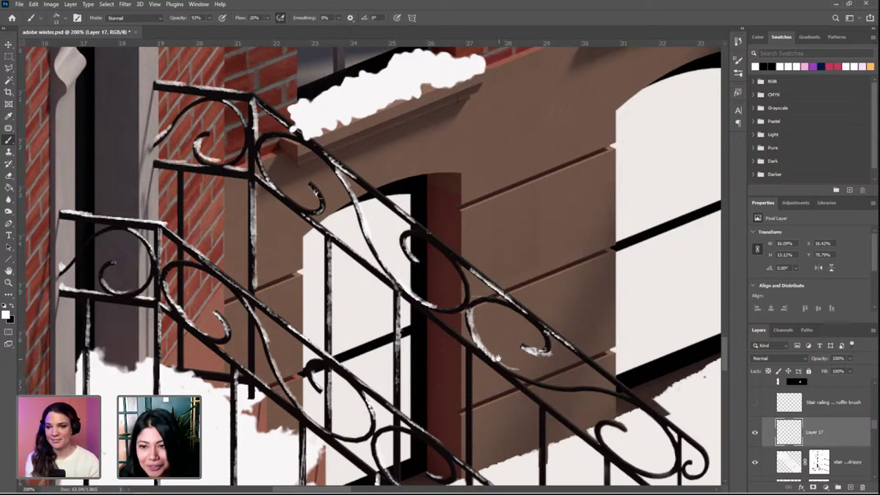
Add snow to the last S-shaped scroll, curls and handrail at the downhill end of the back railing
left_click_drag(386, 255, 367, 235)
scroll(404, 257, "down", 4)
scroll(404, 257, "right", 6)
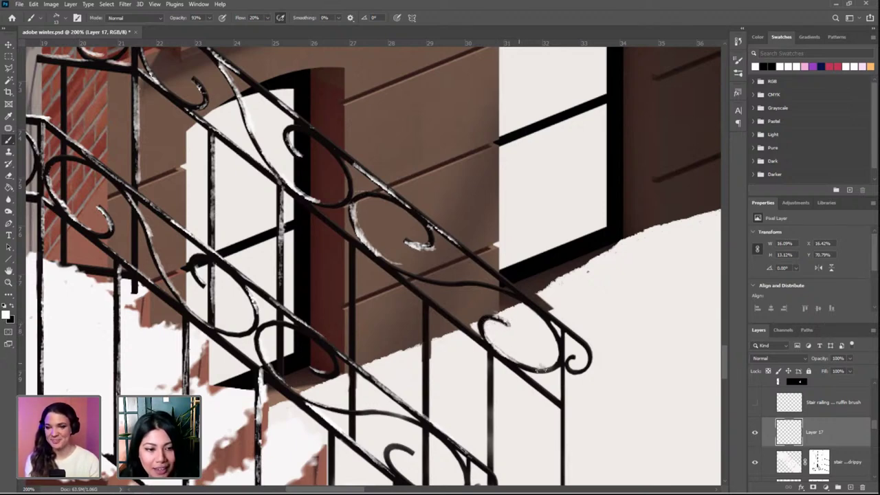
mouse_move(502, 290)
left_mouse_down()
mouse_move(412, 271)
mouse_move(529, 297)
mouse_move(477, 257)
mouse_move(580, 342)
left_mouse_up()
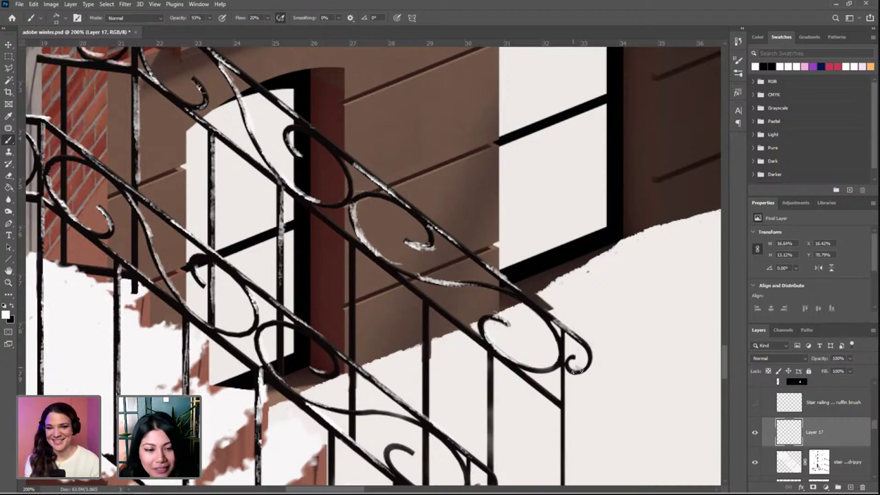
Delete Layer 17 and make the "Stair railing - kyles paint box ruffin brush" layer visible and active in its place
key("ctrl+minus")
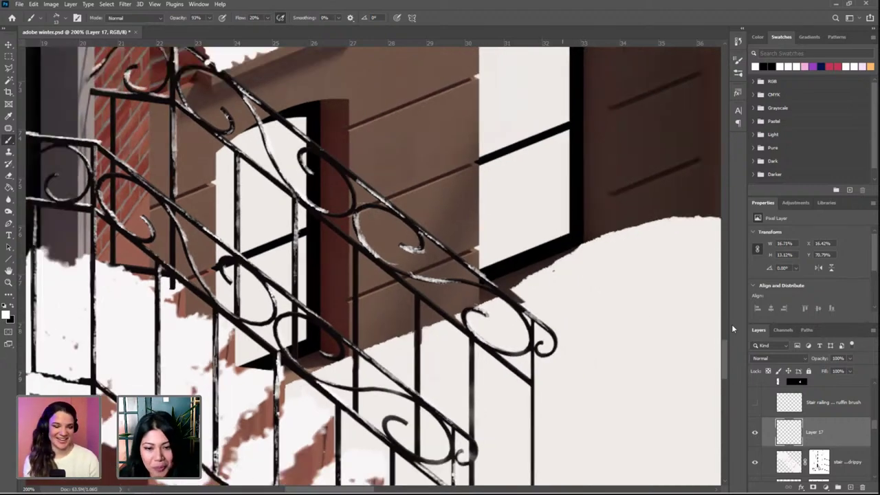
key("ctrl+minus")
key("ctrl+minus")
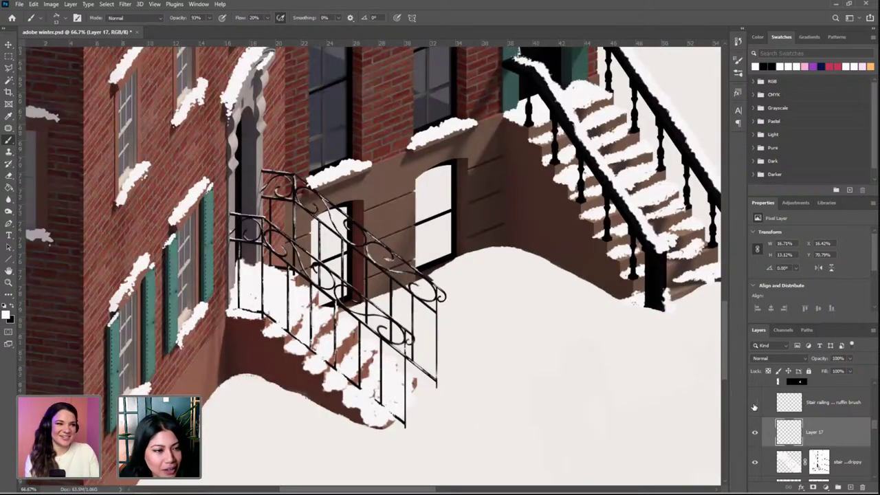
left_click(754, 405)
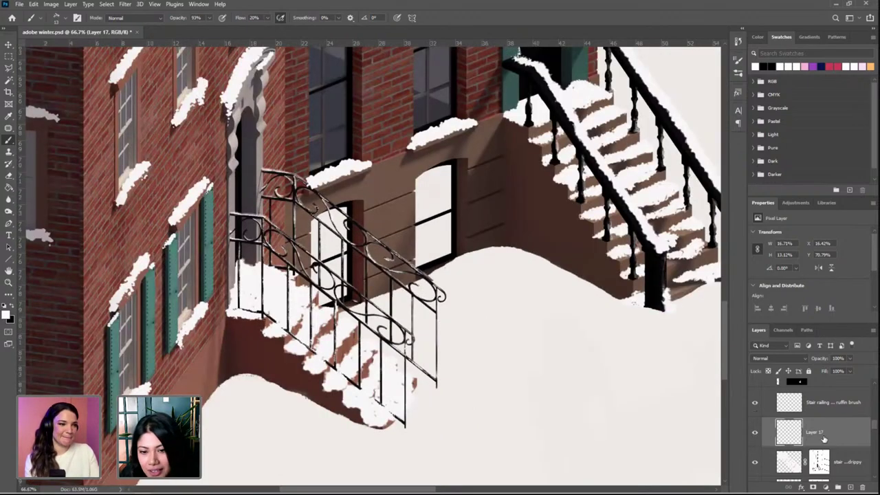
left_click(754, 405)
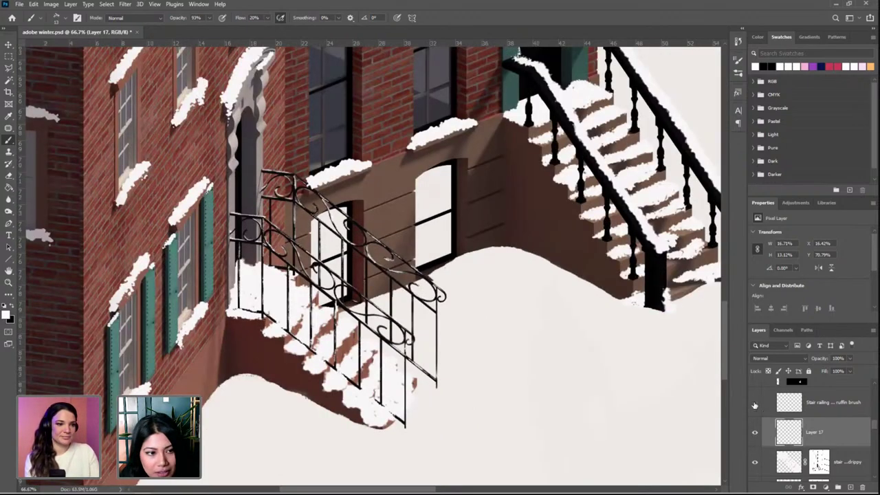
left_click_drag(832, 435, 862, 486)
left_click(830, 406)
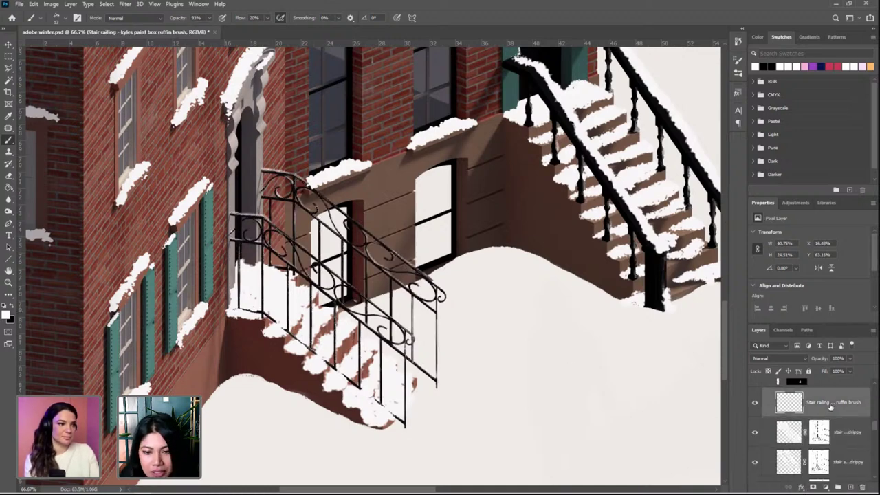
Examine the snow on the iron stair railings up close and compare it with the neighbouring staircase's black railing
key("ctrl+plus")
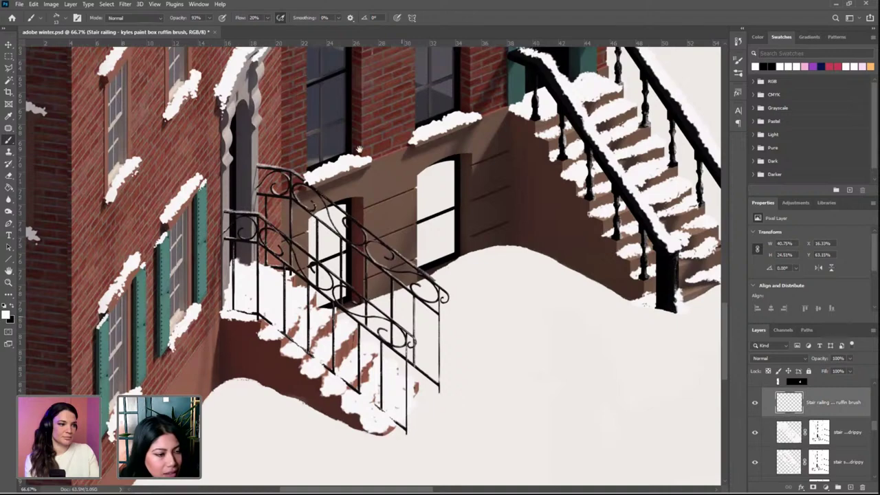
scroll(358, 149, "up", 2)
scroll(491, 201, "up", 4)
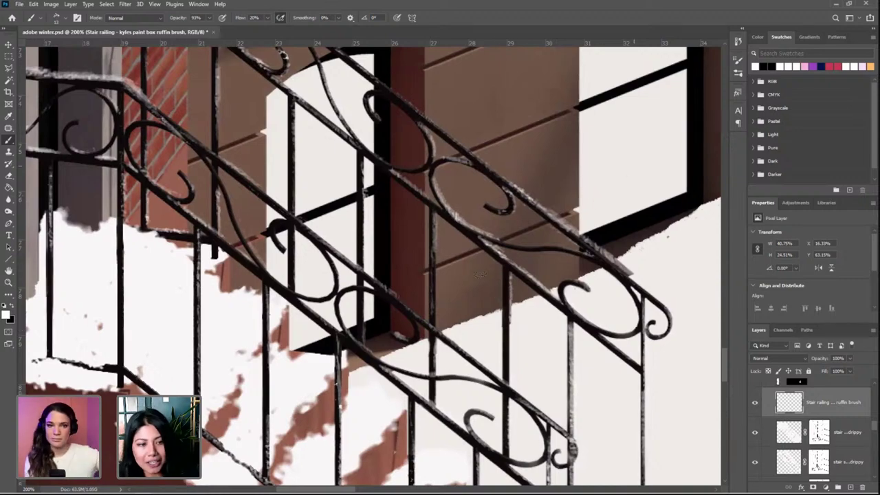
left_click_drag(537, 247, 490, 281)
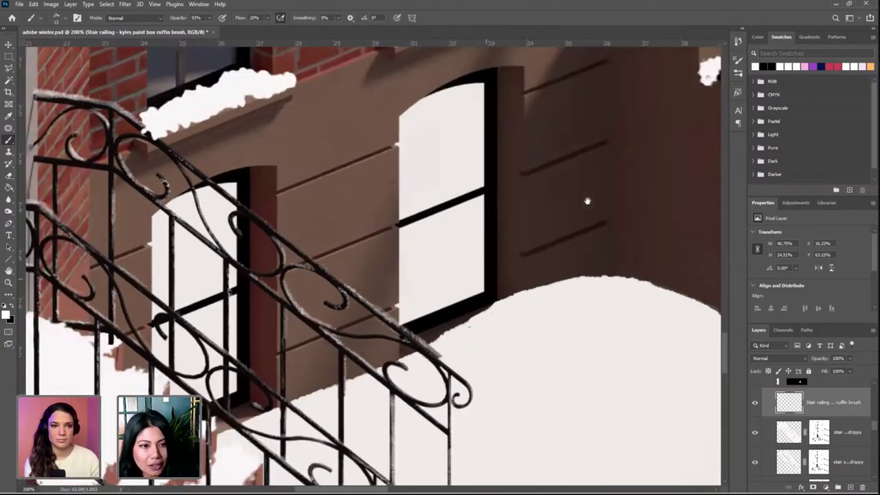
scroll(504, 264, "down", 3)
scroll(560, 220, "down", 2)
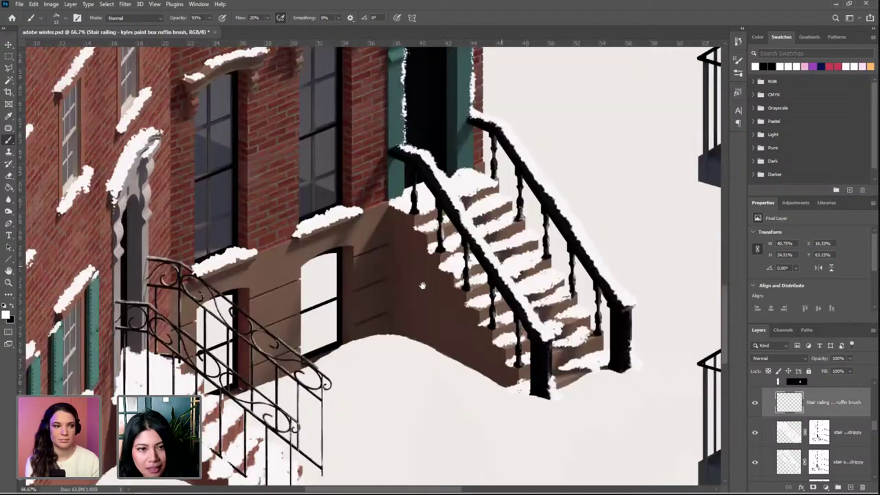
Dab Ruffin-brush snow onto the turned balusters of the brownstone staircase with the black railings
scroll(451, 289, "up", 4)
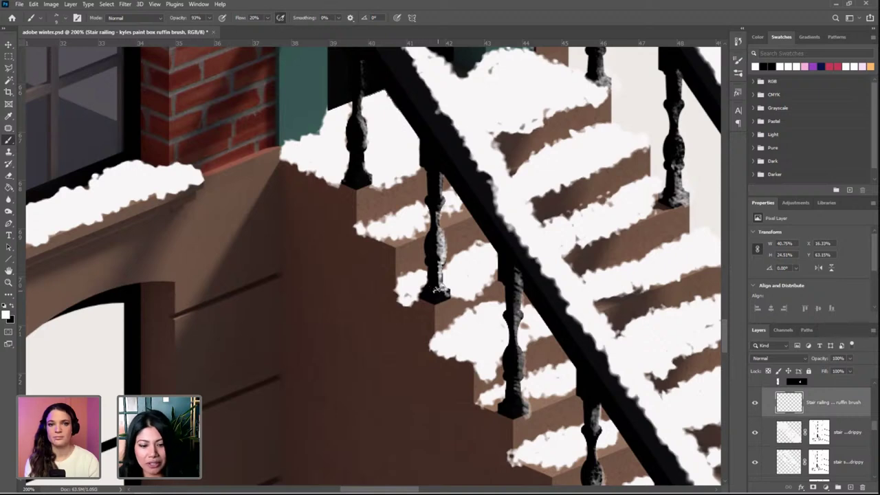
left_click_drag(506, 257, 382, 282)
left_click_drag(463, 205, 396, 235)
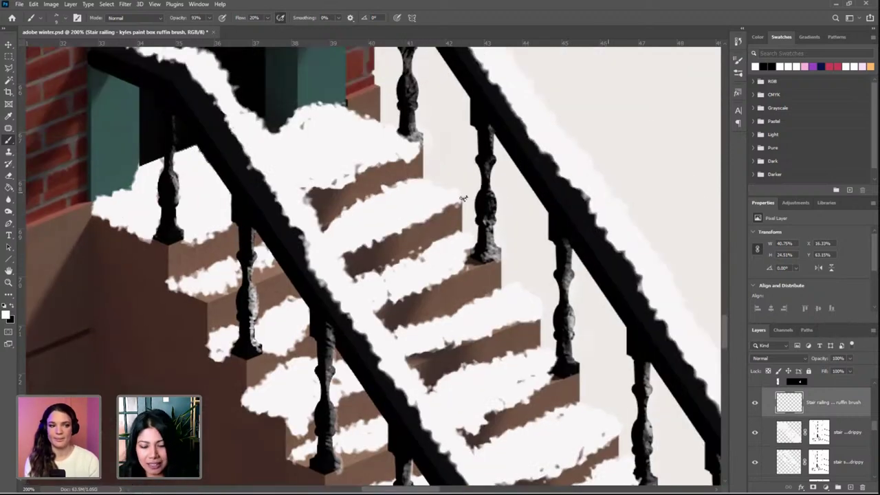
left_click_drag(492, 178, 463, 198)
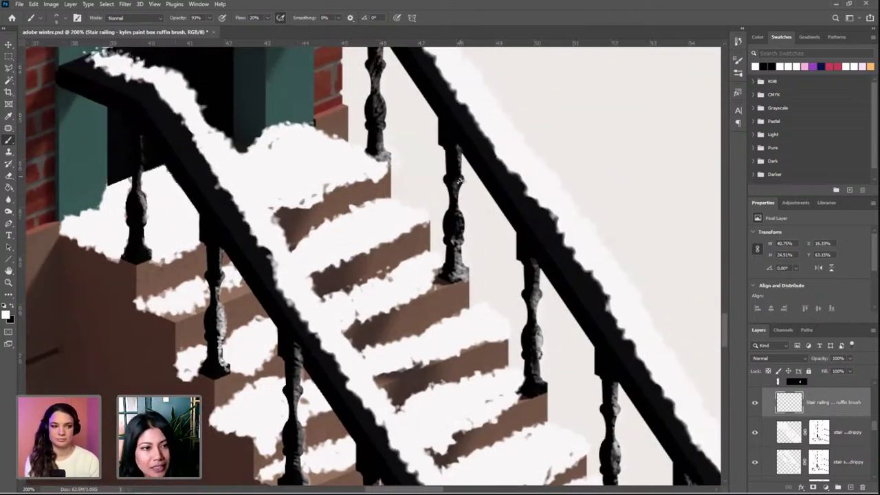
left_click_drag(459, 177, 457, 186)
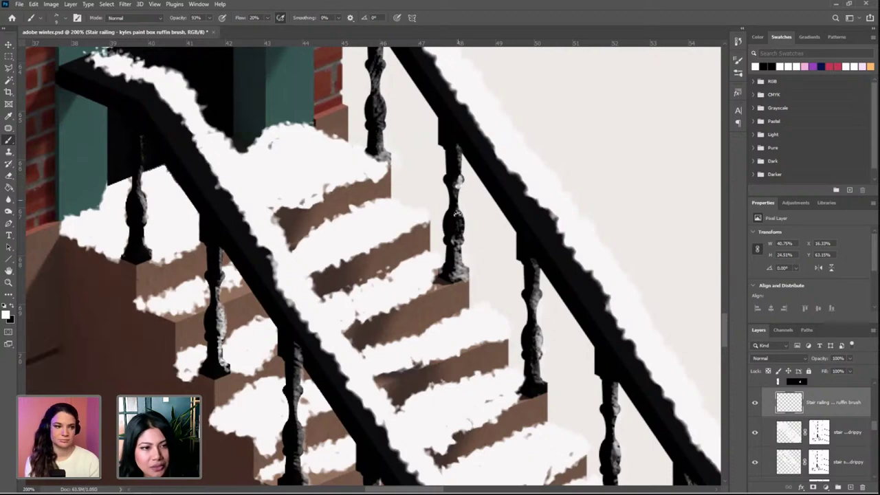
Examine the snow on the brownstone staircase's railings, balusters and steps at different magnifications
scroll(466, 251, "down", 5)
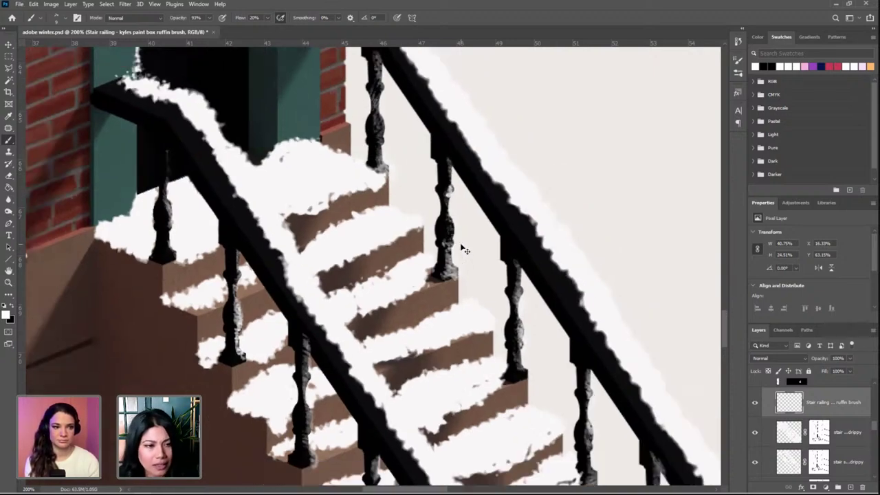
scroll(377, 262, "down", 3)
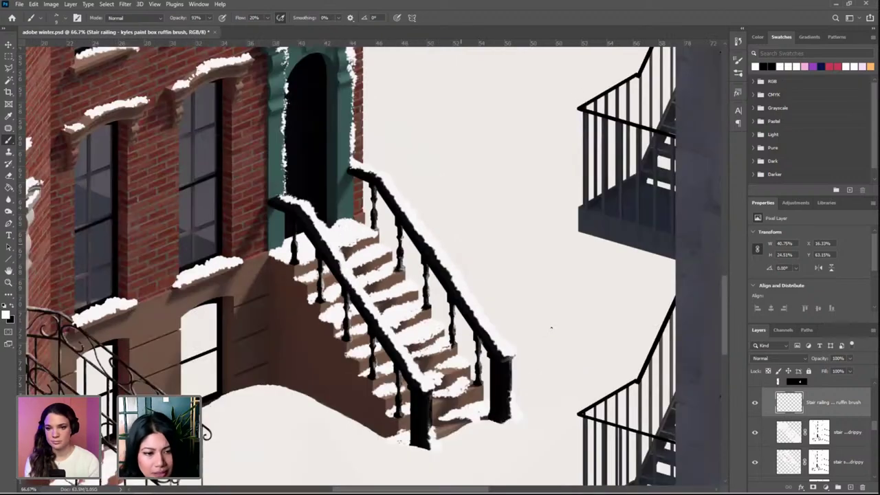
scroll(549, 327, "up", 3)
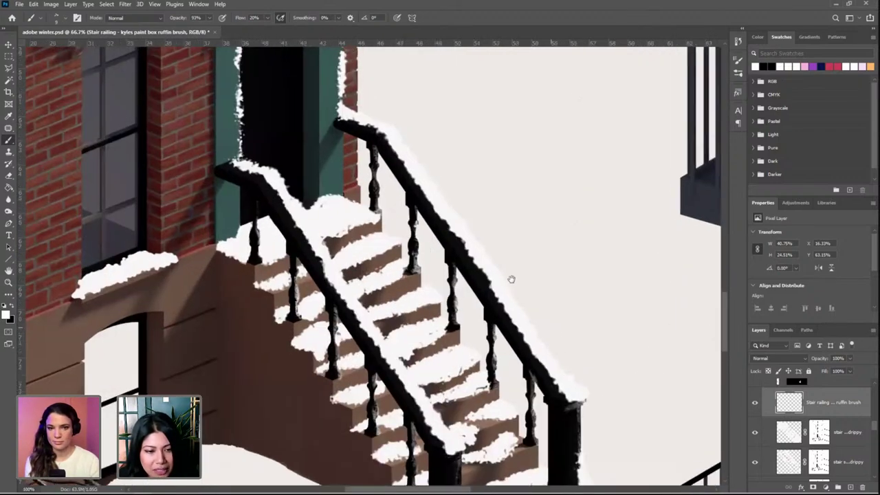
scroll(543, 286, "down", 2)
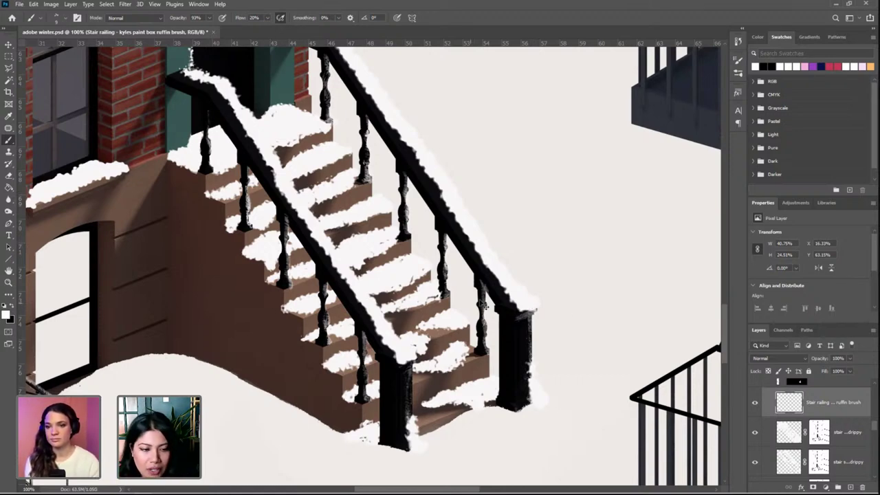
key("ctrl+minus")
scroll(440, 281, "down", 1)
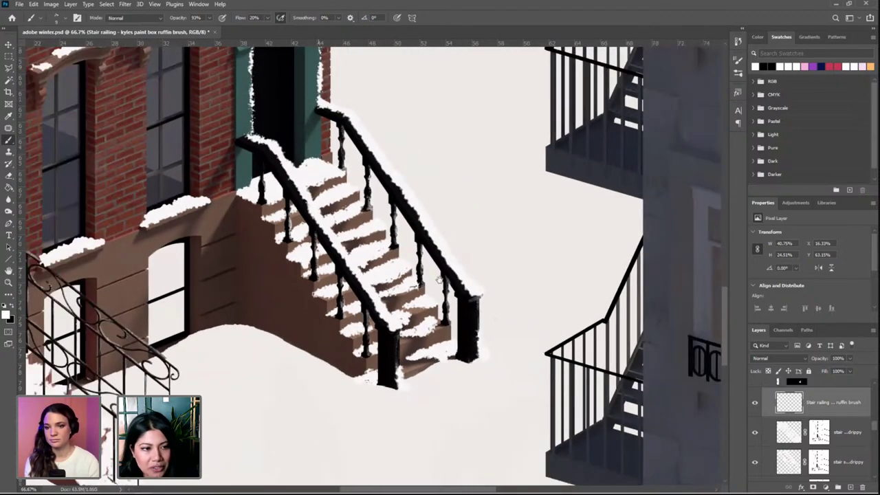
left_click_drag(443, 340, 710, 450)
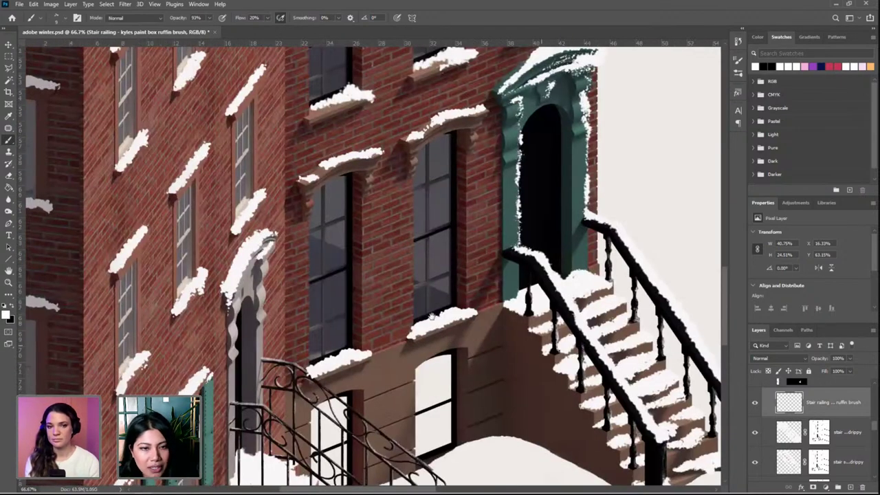
Inspect the snow on the brick facade's windows and roofline, and survey the bare fire-escape balconies on the neighbouring dark building
scroll(431, 315, "down", 1)
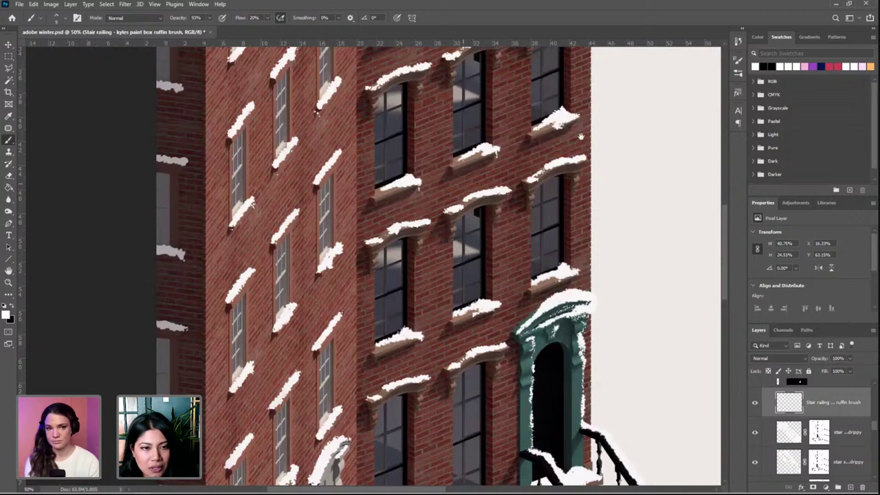
left_click_drag(581, 136, 610, 493)
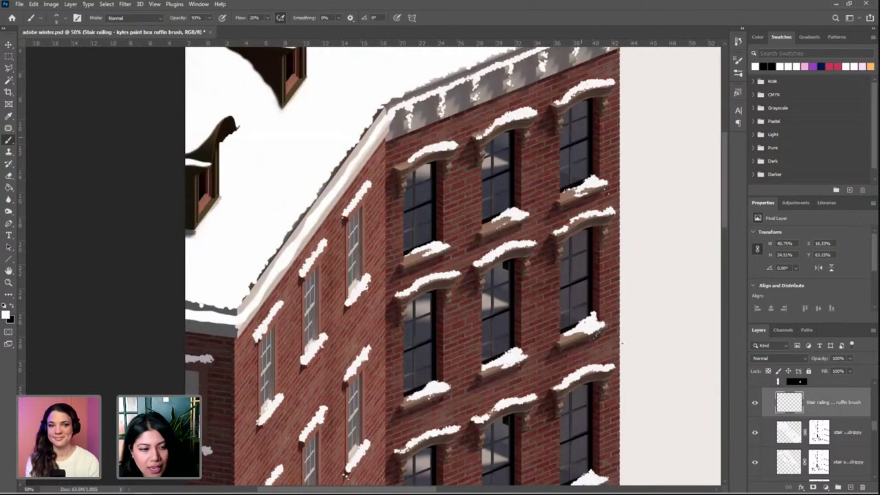
scroll(622, 342, "up", 3)
scroll(622, 342, "right", 1)
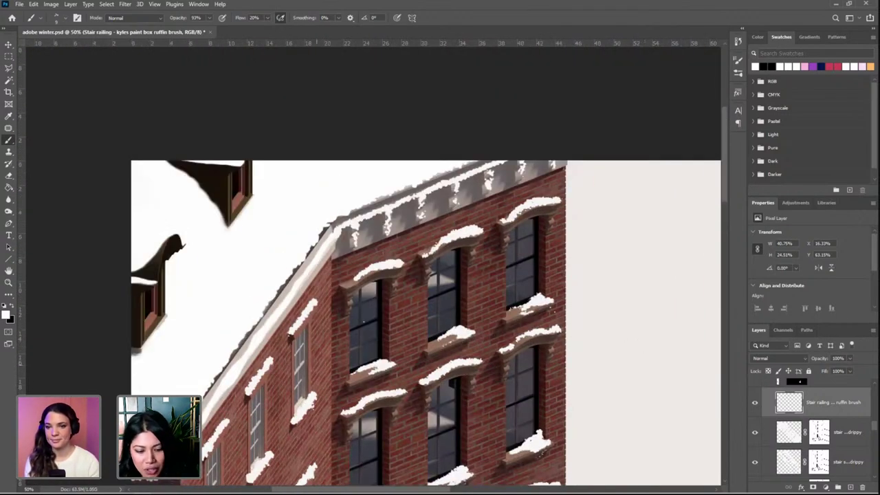
scroll(433, 227, "down", 1)
scroll(433, 228, "right", 1)
scroll(530, 334, "down", 2)
scroll(529, 334, "right", 2)
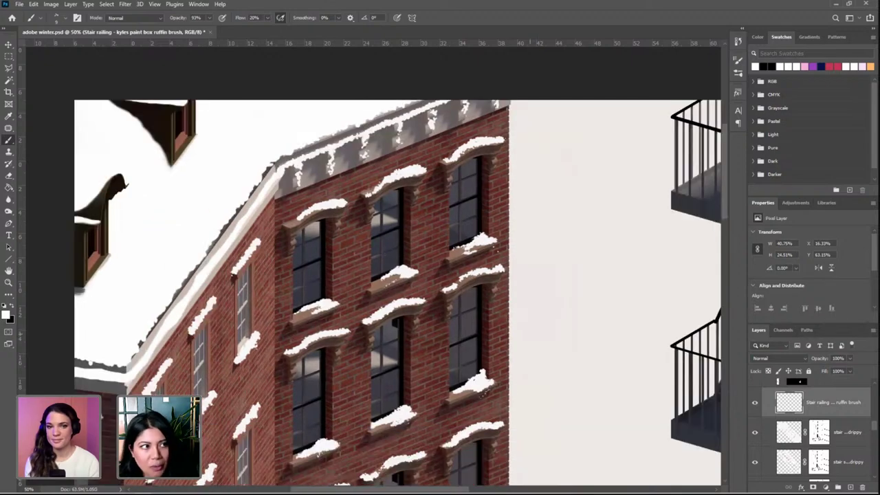
scroll(375, 91, "down", 2)
scroll(374, 91, "right", 2)
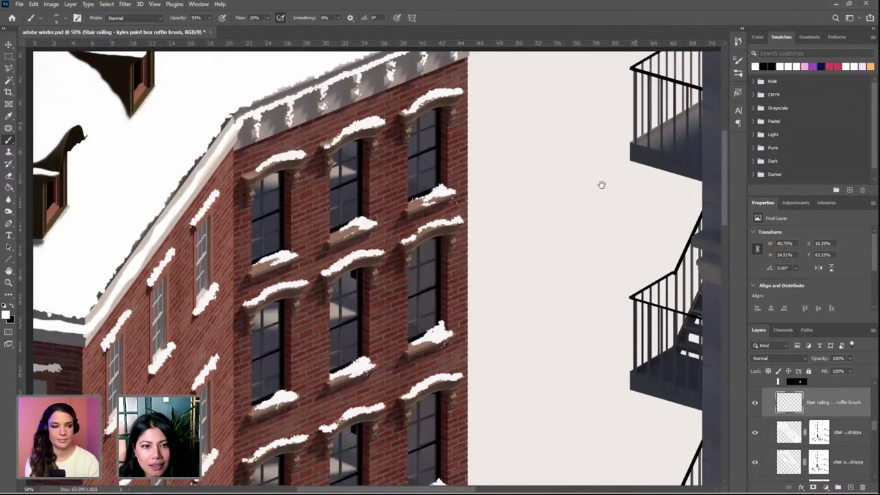
scroll(462, 267, "up", 3)
scroll(462, 266, "right", 3)
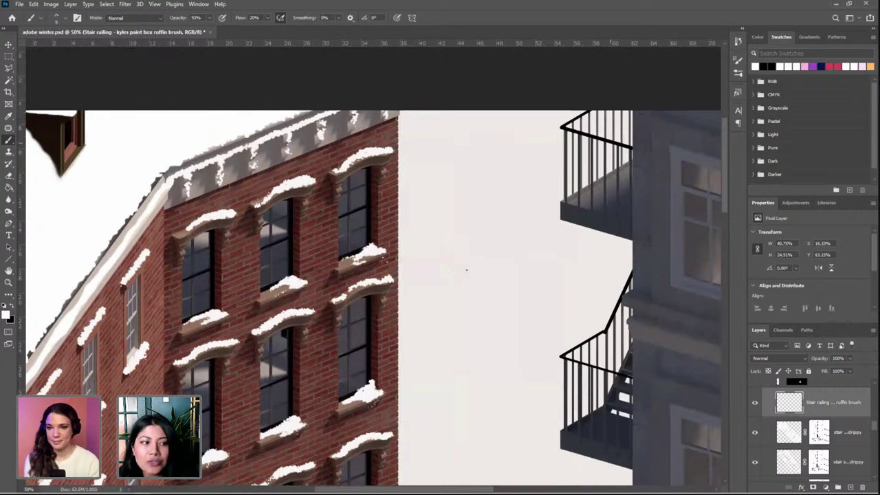
scroll(466, 270, "up", 3)
scroll(466, 271, "right", 3)
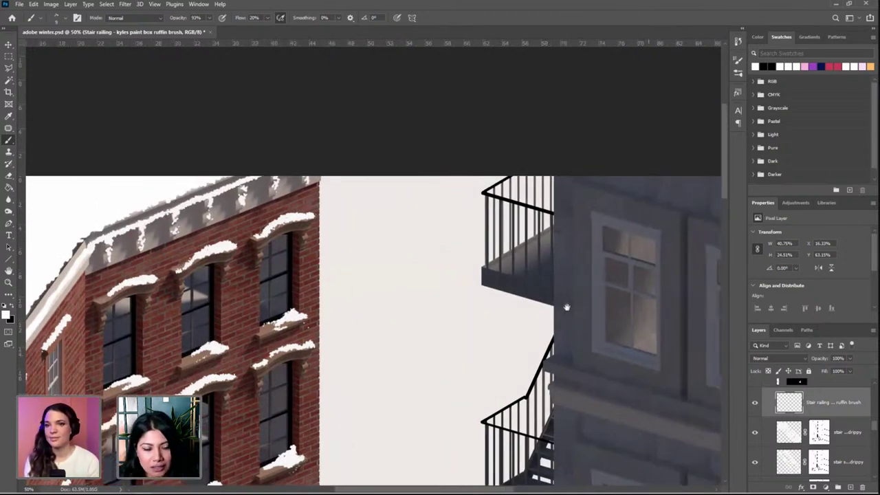
scroll(505, 264, "down", 4)
scroll(505, 263, "right", 4)
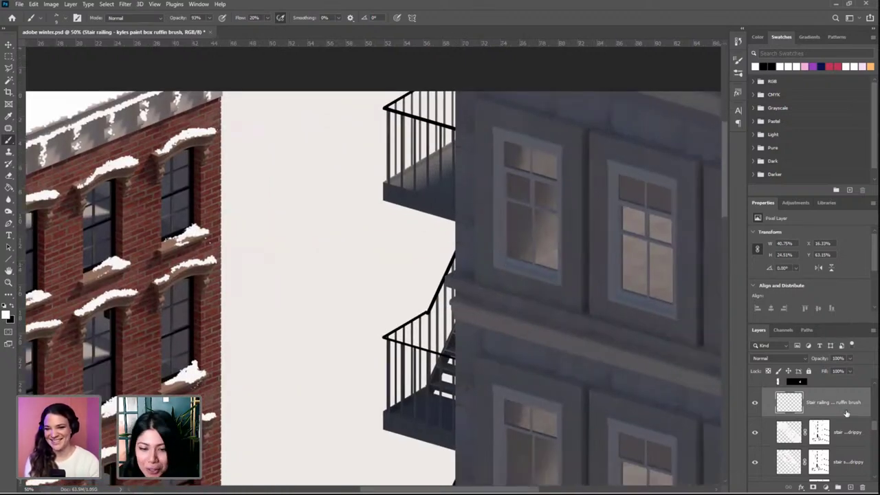
Add a new layer directly below the "Stair railing - kyles paint box ruffin brush" layer for the fire-escape snow
scroll(846, 414, "down", 2)
scroll(839, 426, "down", 3)
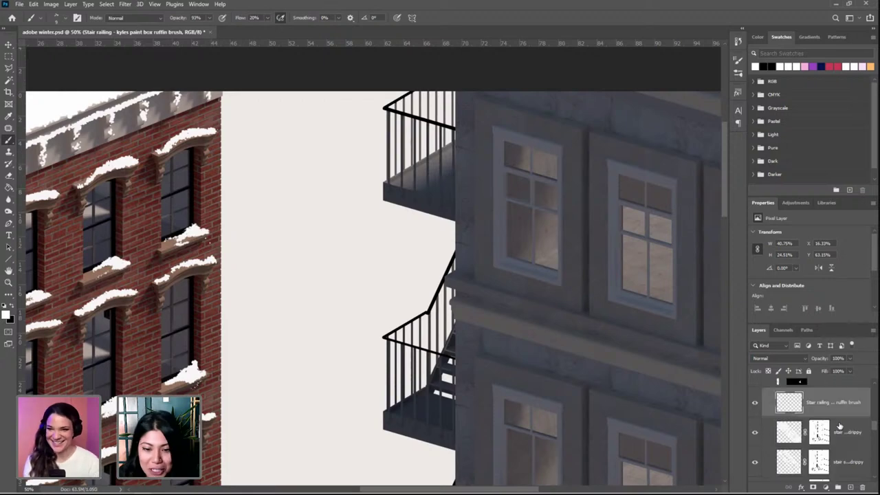
scroll(839, 423, "up", 1)
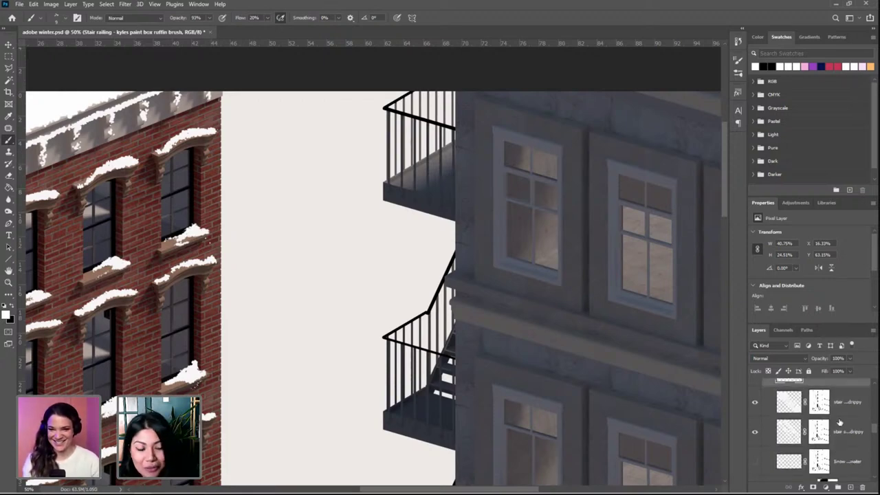
scroll(839, 423, "down", 1)
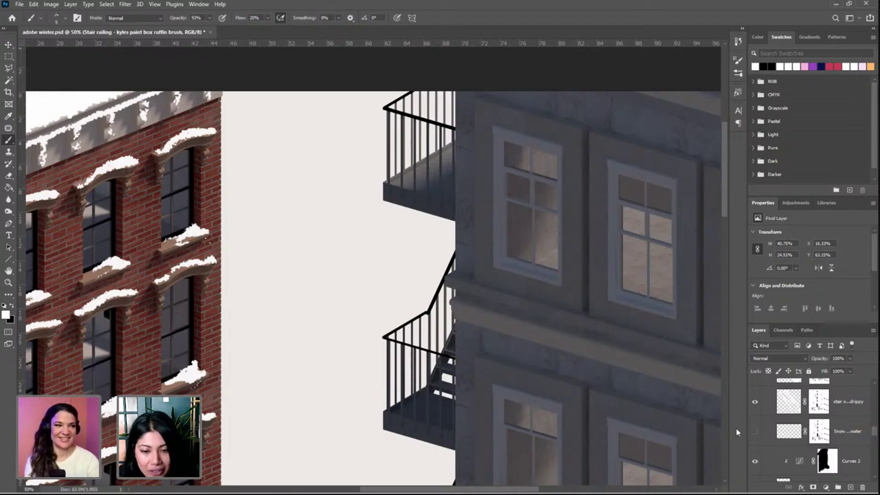
left_click_drag(484, 164, 470, 255)
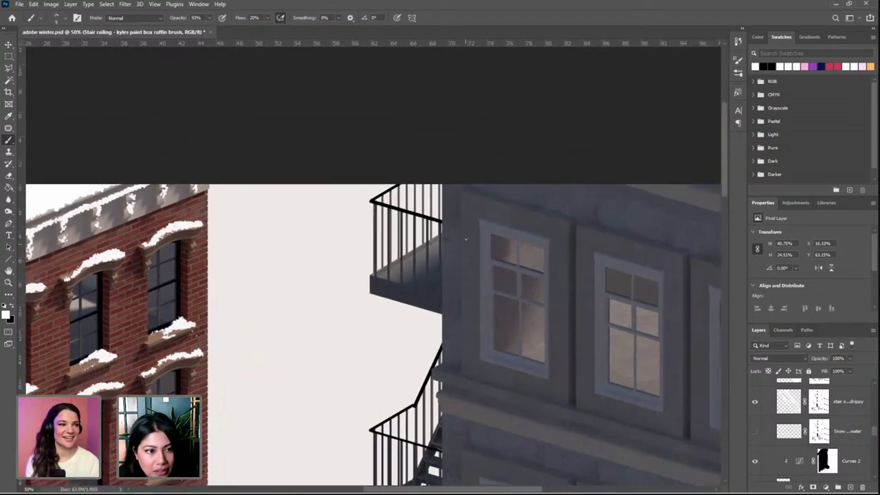
key("ctrl+plus")
scroll(471, 229, "up", 4)
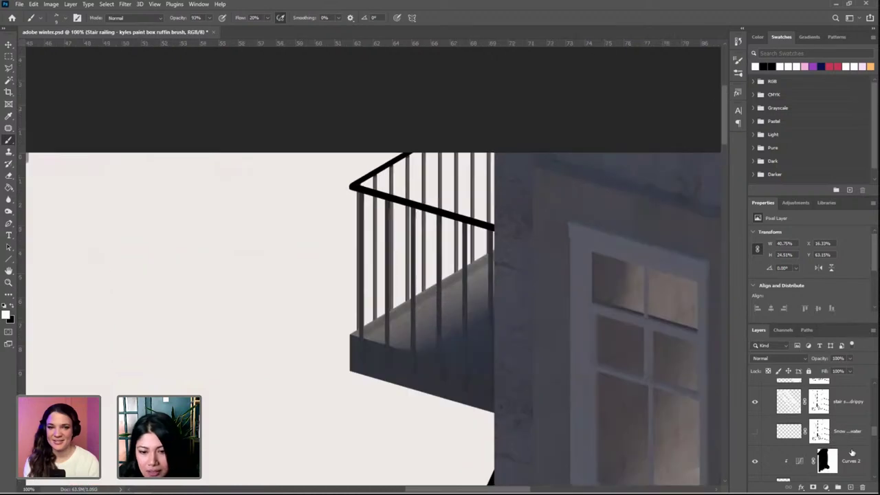
scroll(852, 451, "up", 1)
scroll(852, 451, "up", 2)
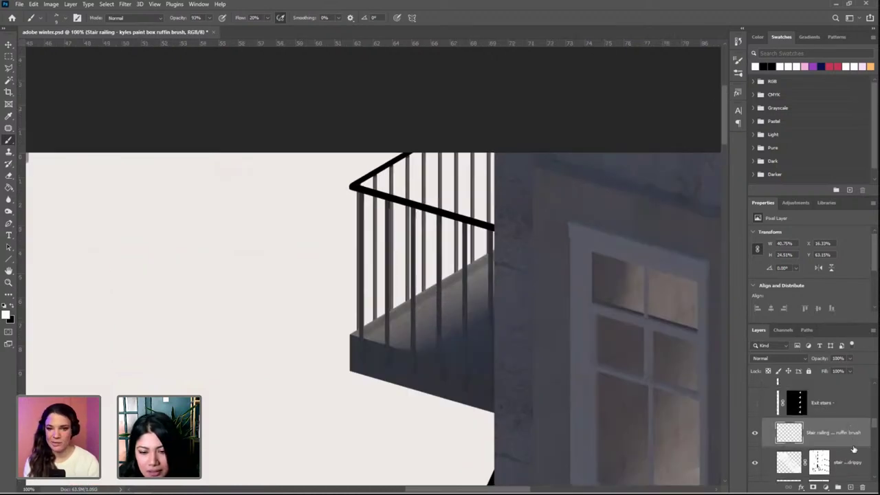
left_click(853, 449)
key("ctrl+shift+alt+n")
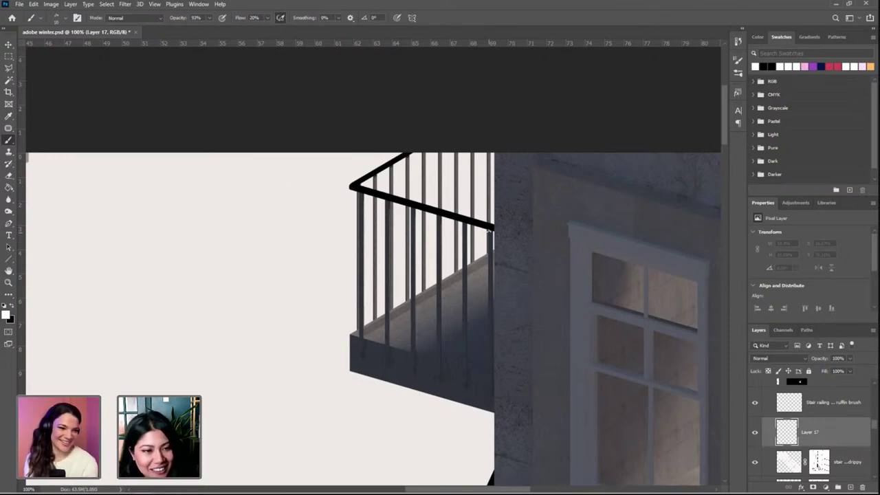
Paint thin white snow down the three front bars nearest the wall on the topmost fire-escape balcony
mouse_move(489, 263)
left_mouse_down()
mouse_move(492, 254)
mouse_move(493, 305)
left_mouse_up()
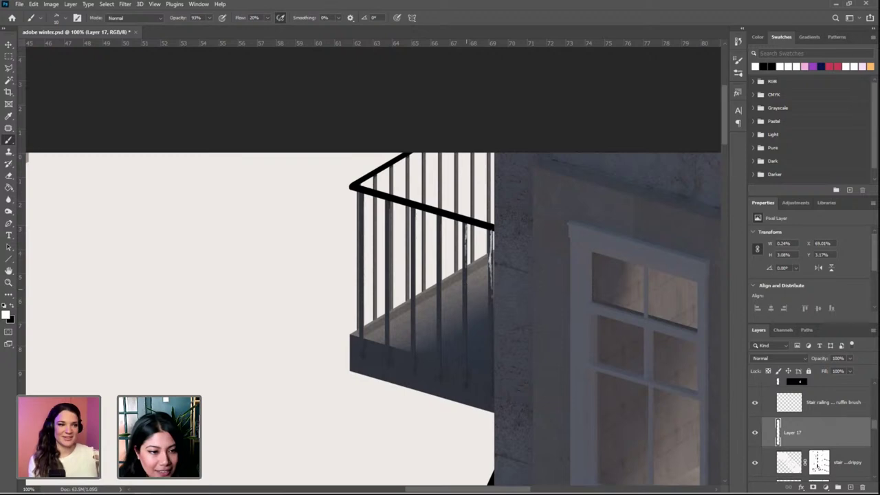
left_click_drag(467, 359, 468, 356)
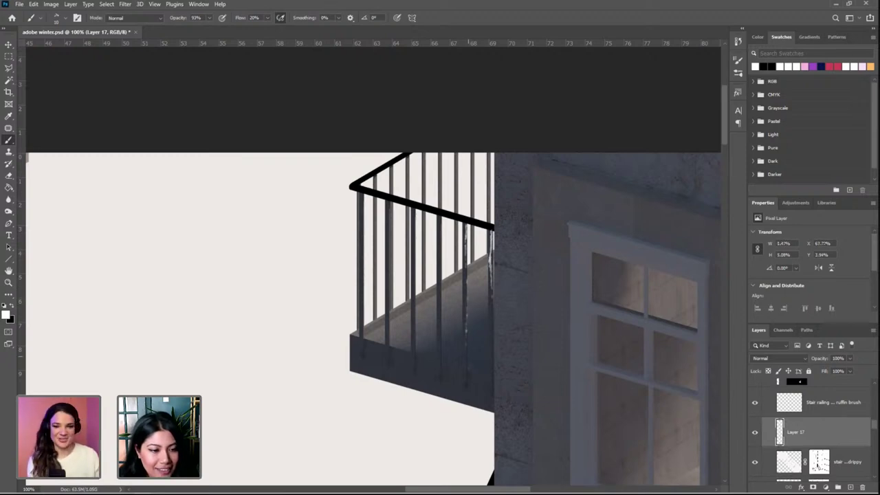
key("ctrl+plus")
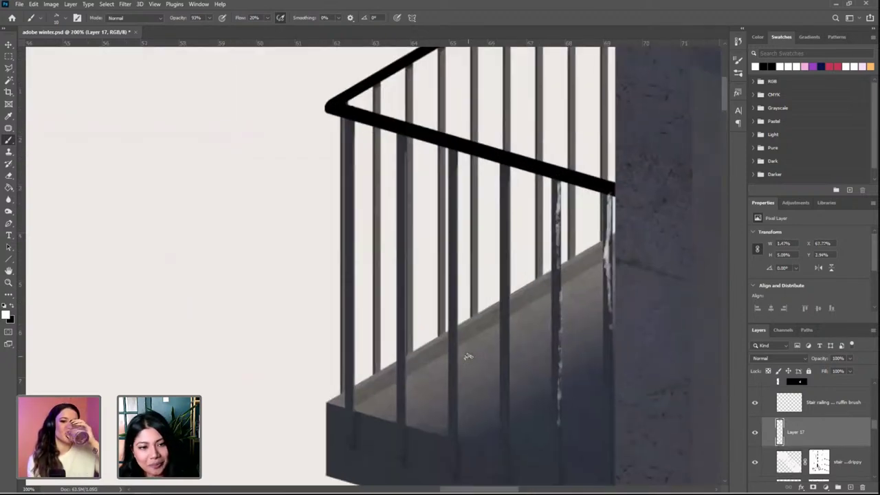
mouse_move(507, 192)
left_mouse_down()
mouse_move(507, 172)
mouse_move(508, 196)
left_mouse_up()
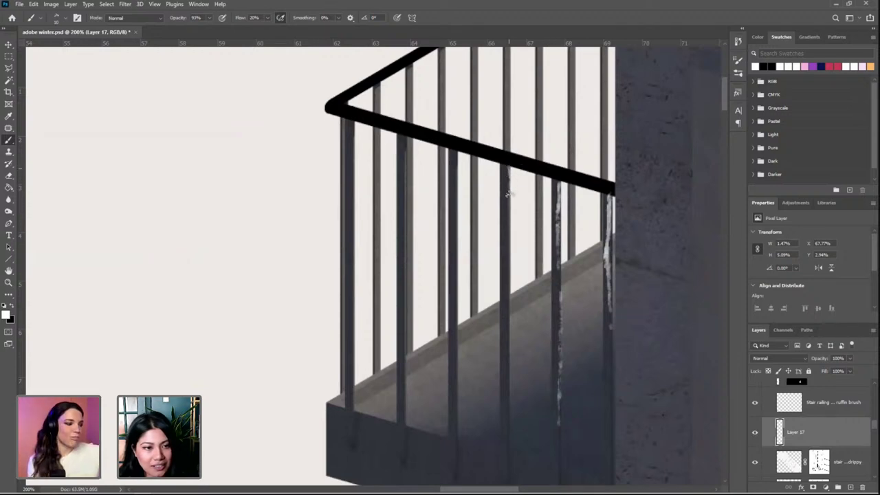
left_click_drag(509, 226, 509, 429)
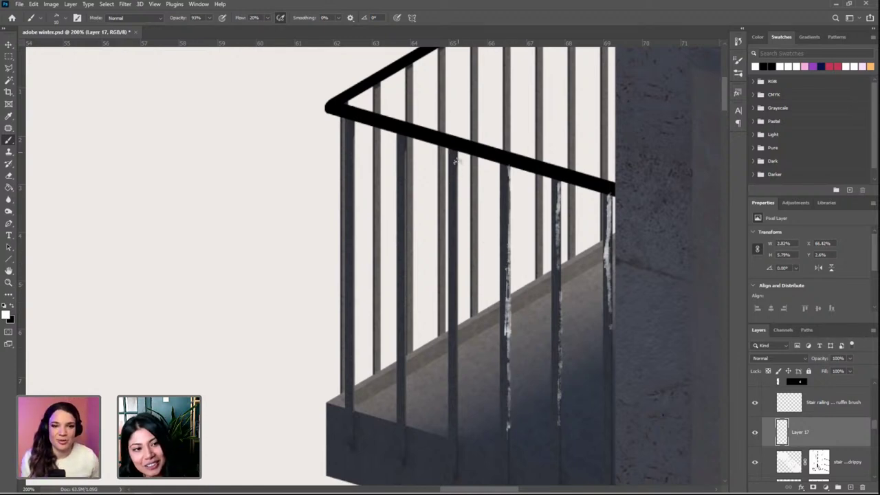
Paint thin white snow down the three remaining front bars of the topmost balcony, out to its outer corner
mouse_move(455, 153)
left_mouse_down()
mouse_move(457, 310)
mouse_move(469, 283)
mouse_move(452, 292)
mouse_move(454, 242)
mouse_move(455, 370)
mouse_move(456, 340)
left_mouse_up()
left_click_drag(457, 434, 461, 307)
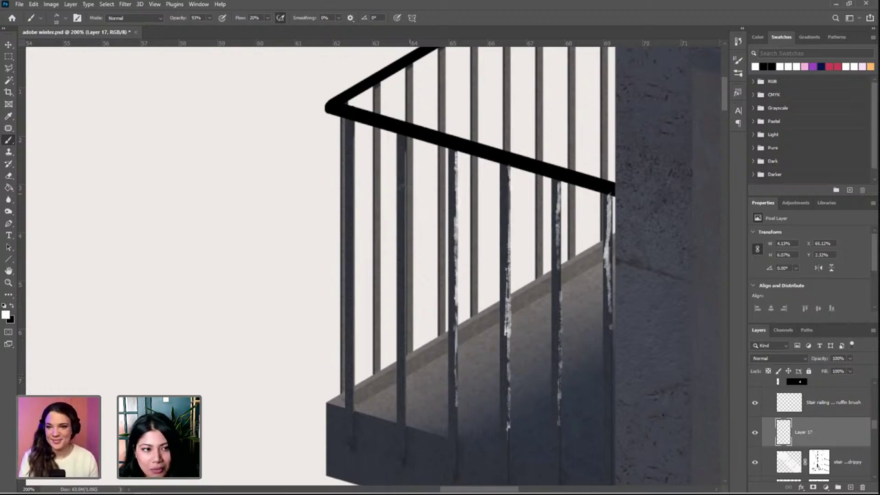
left_click_drag(405, 146, 406, 156)
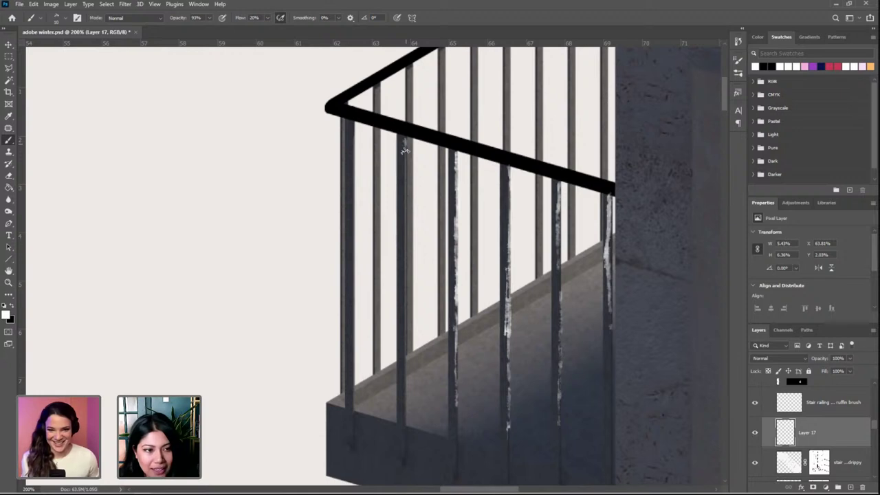
left_click_drag(405, 150, 405, 405)
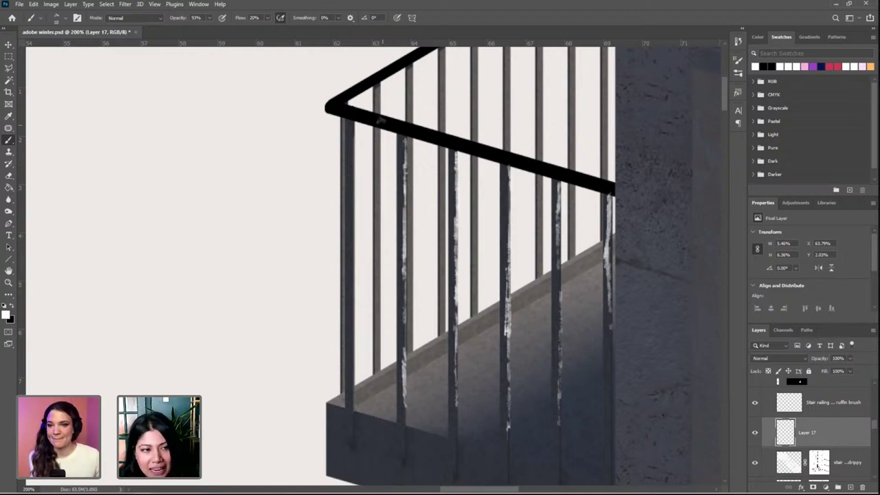
left_click_drag(351, 134, 353, 404)
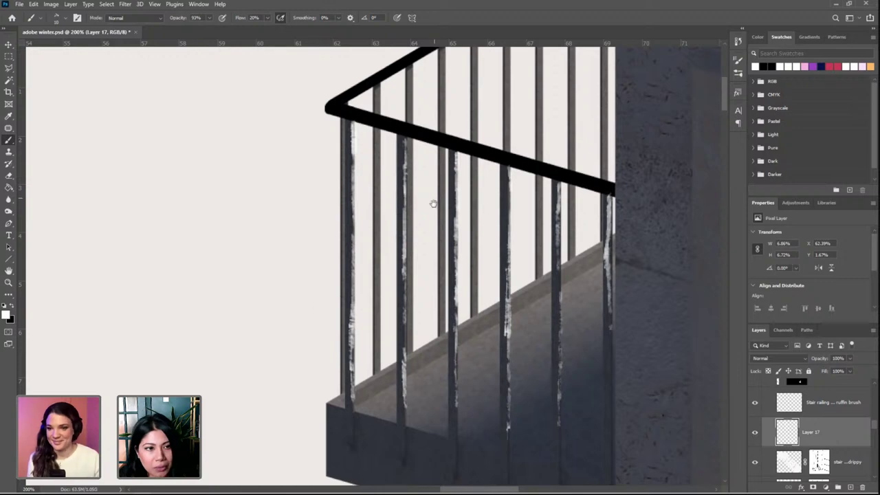
left_click_drag(433, 203, 393, 297)
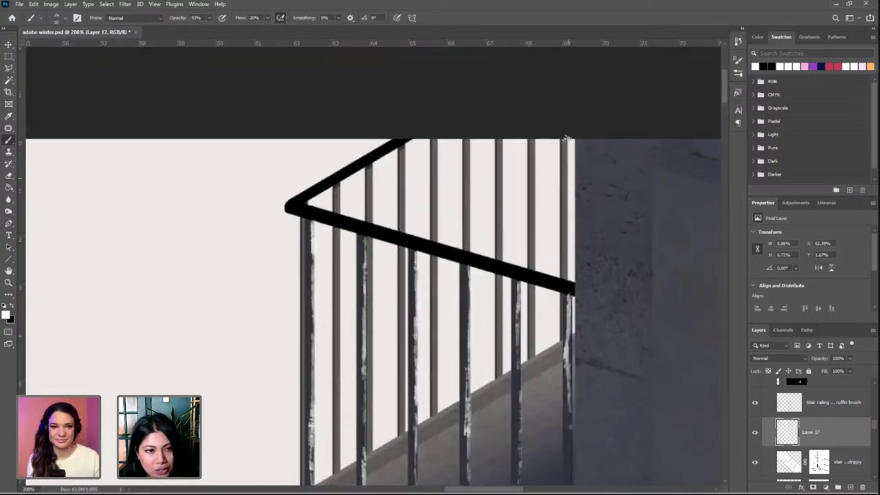
Paint thin white snow down the four back bars nearest the wall on the topmost fire-escape balcony
left_click_drag(564, 138, 564, 295)
left_click_drag(534, 140, 536, 232)
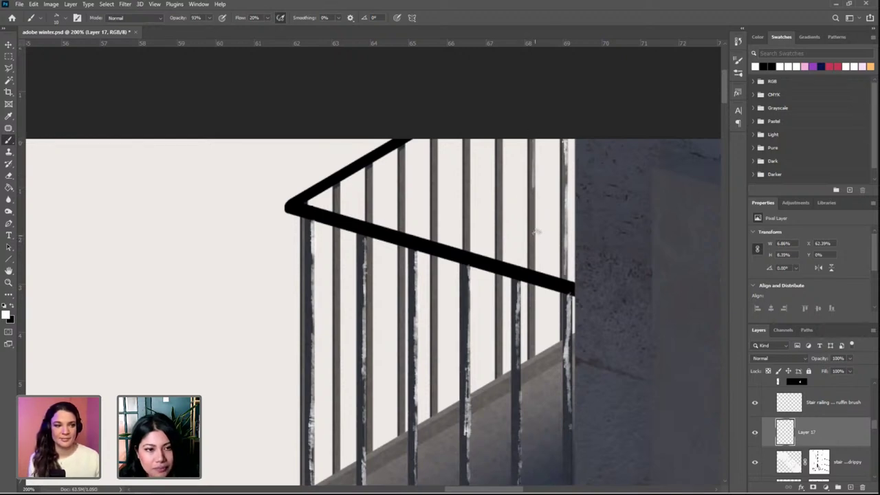
left_click_drag(533, 156, 533, 281)
mouse_move(530, 314)
left_mouse_down()
mouse_move(533, 281)
mouse_move(502, 364)
left_mouse_up()
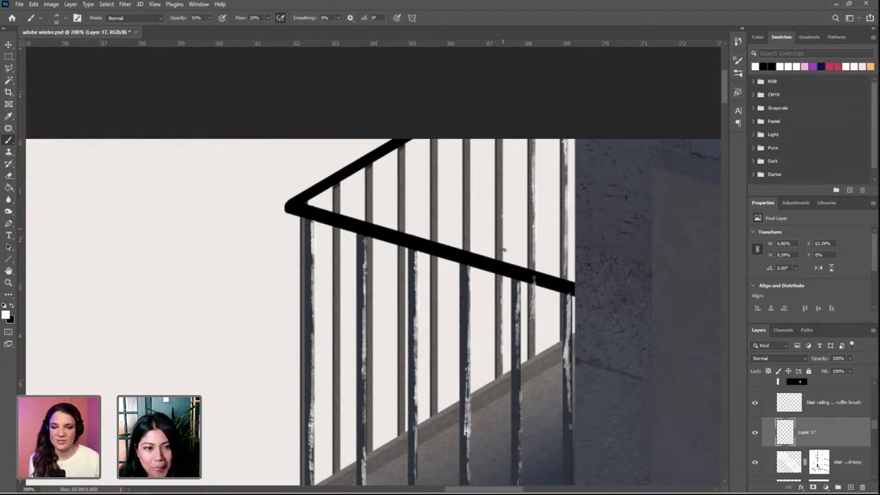
mouse_move(503, 251)
left_mouse_down()
mouse_move(495, 132)
mouse_move(469, 195)
mouse_move(470, 151)
mouse_move(468, 221)
left_mouse_up()
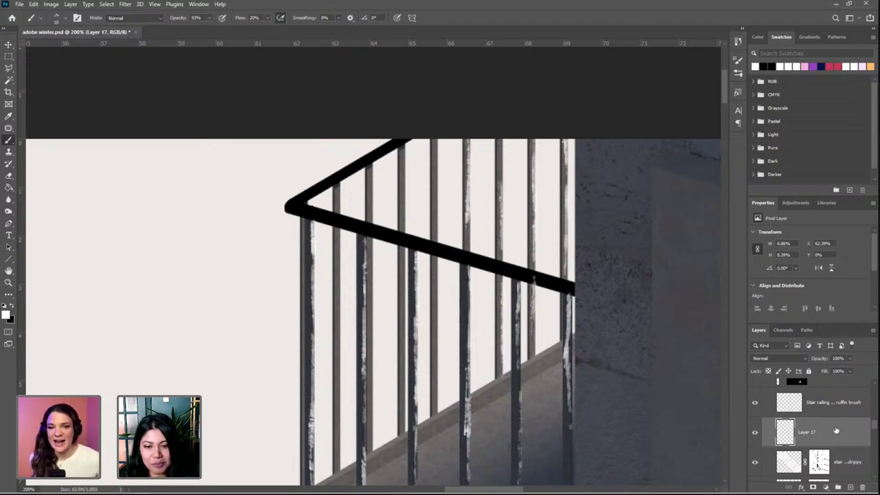
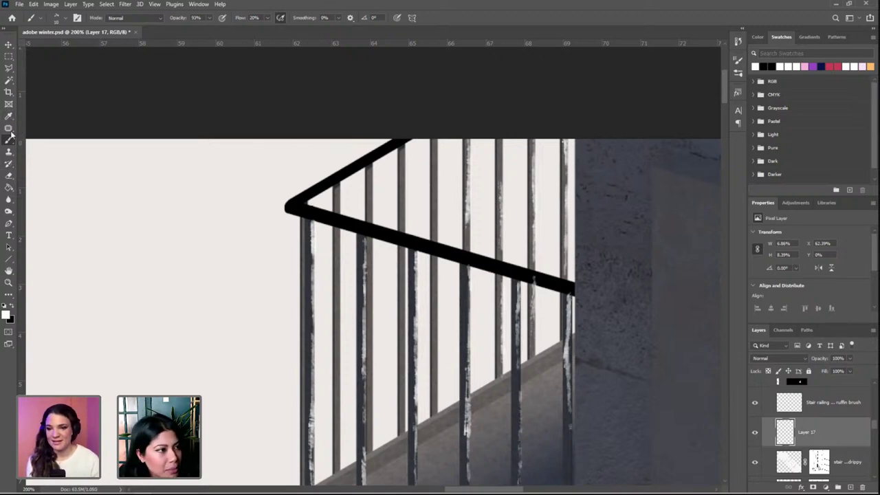
Search the brush presets for "drip" and choose the Drippy Water brush from the Wet Media Brushes
left_click(40, 19)
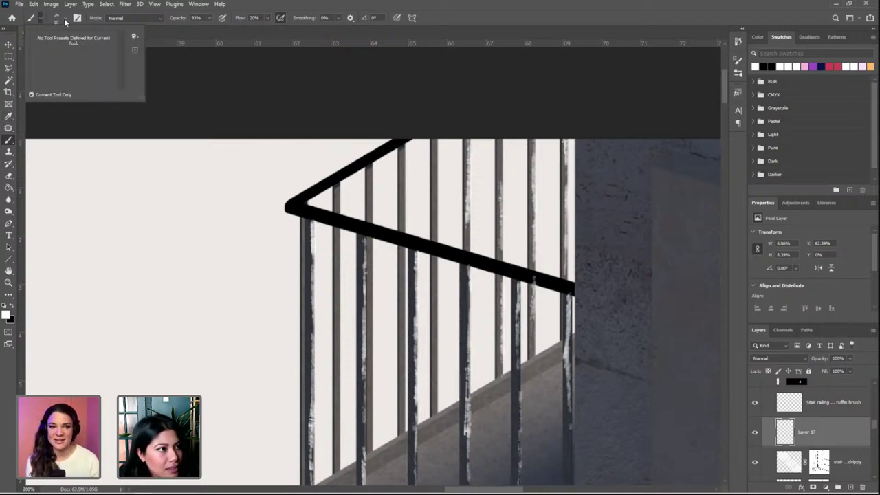
left_click(65, 21)
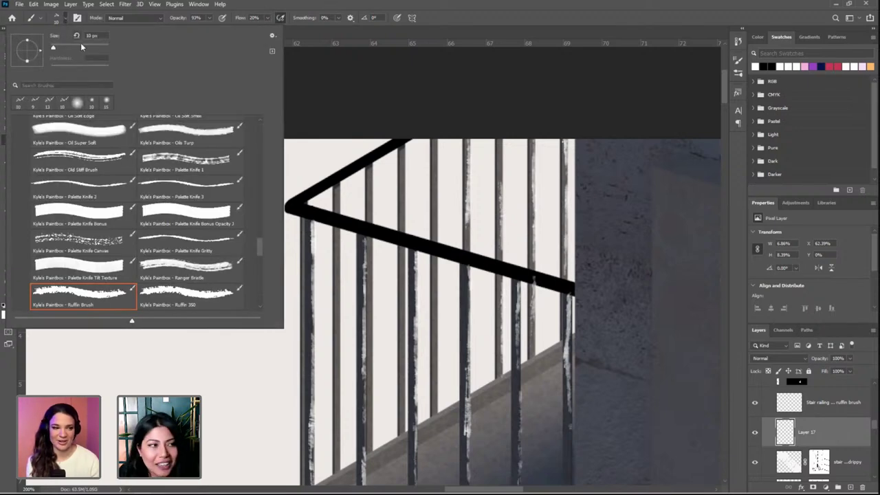
left_click(88, 89)
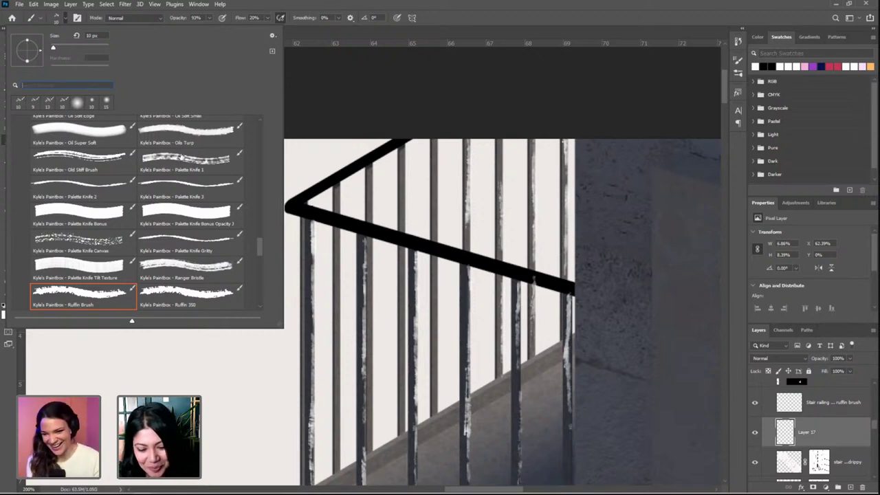
type("drip")
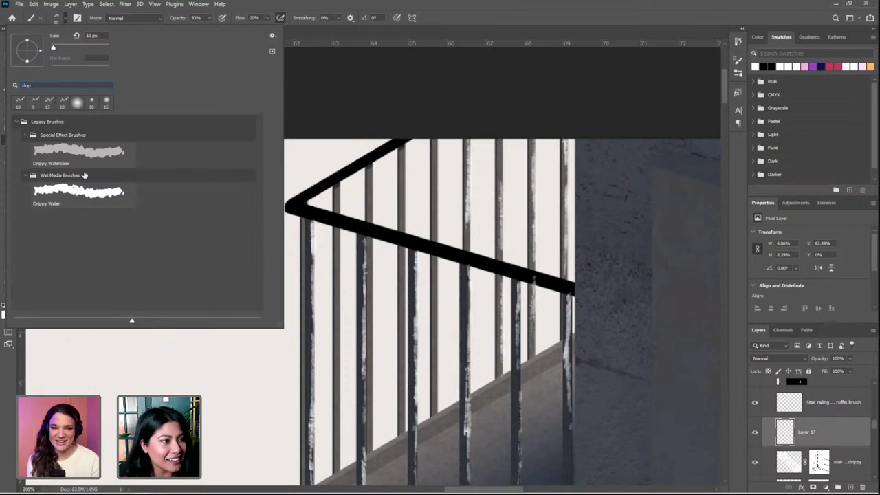
left_click(85, 191)
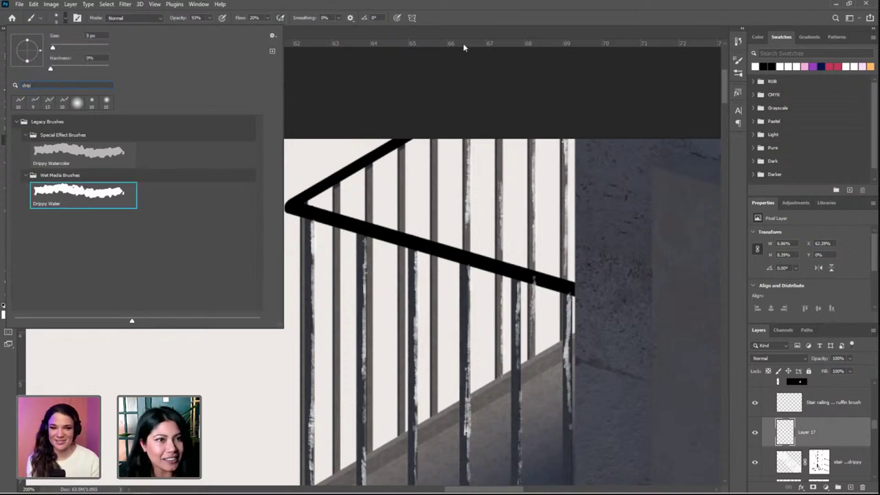
left_click(540, 26)
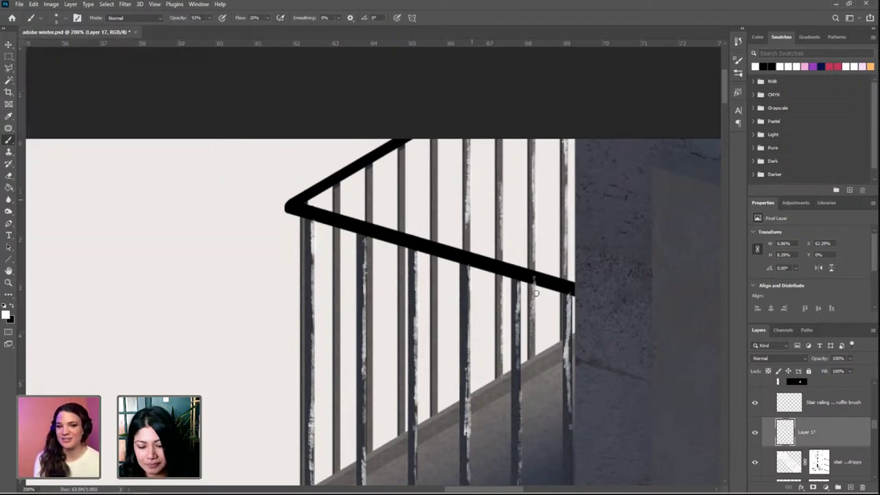
Paint drippy white snow along the upper edges of the topmost balcony's front and outer side handrails, filling the thin patches
mouse_move(535, 293)
left_mouse_down()
mouse_move(561, 295)
mouse_move(563, 286)
left_mouse_up()
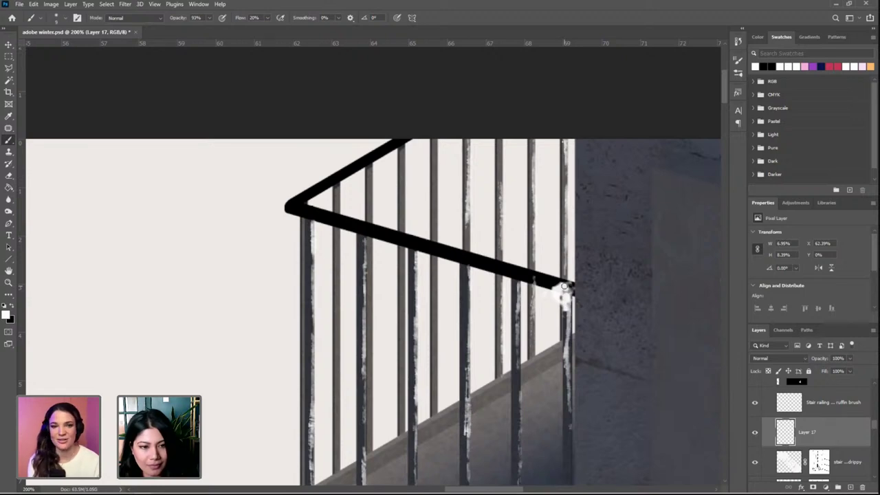
key("ctrl+z")
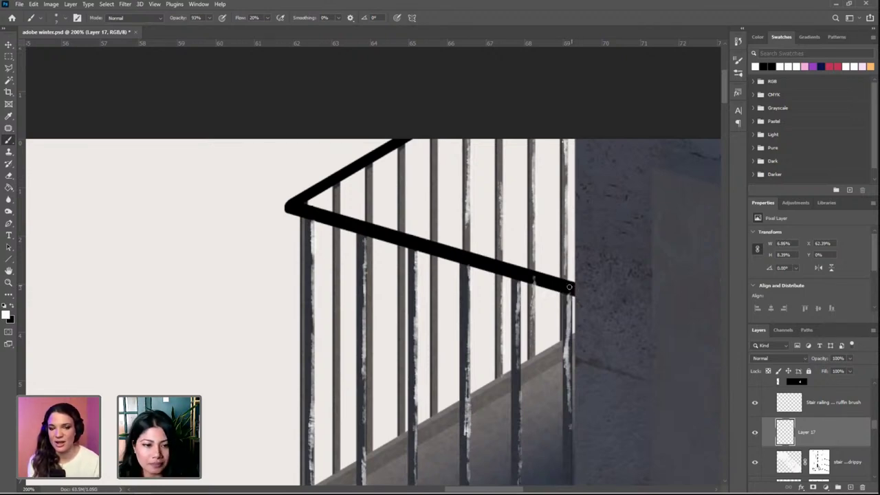
mouse_move(569, 287)
left_mouse_down()
mouse_move(415, 240)
mouse_move(524, 265)
left_mouse_up()
left_click_drag(388, 231, 299, 200)
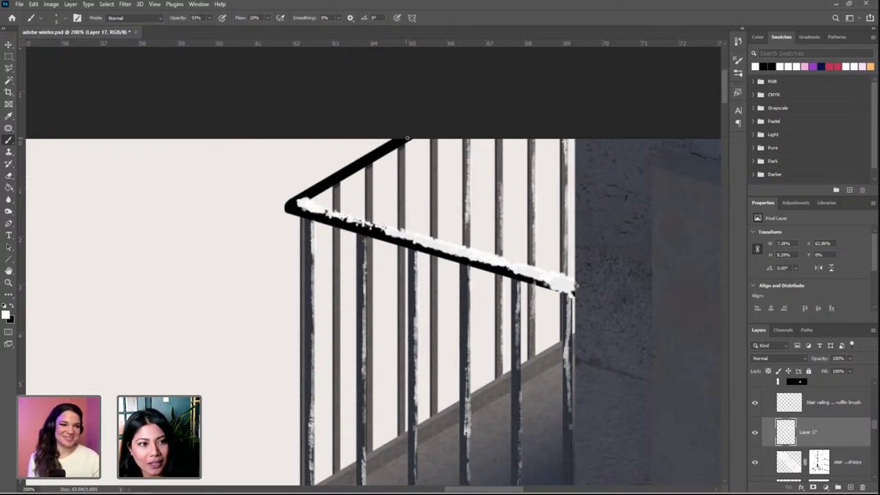
mouse_move(407, 138)
left_mouse_down()
mouse_move(309, 185)
mouse_move(292, 198)
mouse_move(305, 204)
left_mouse_up()
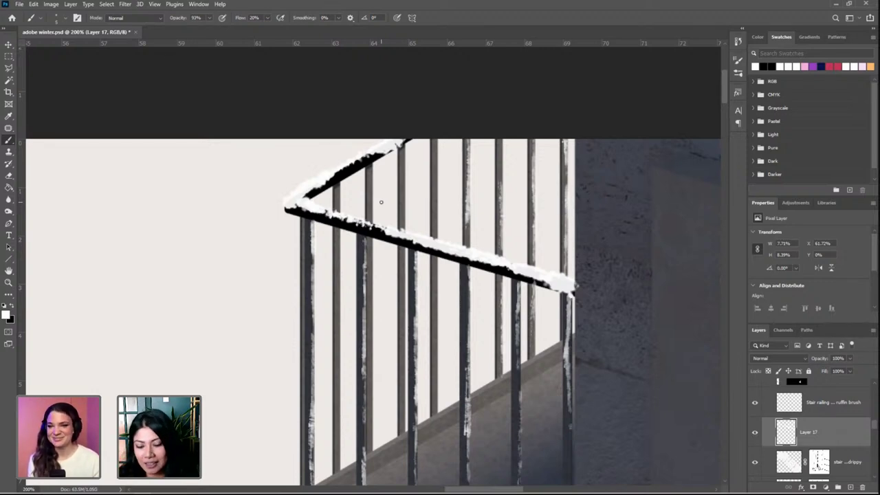
left_click_drag(313, 209, 374, 227)
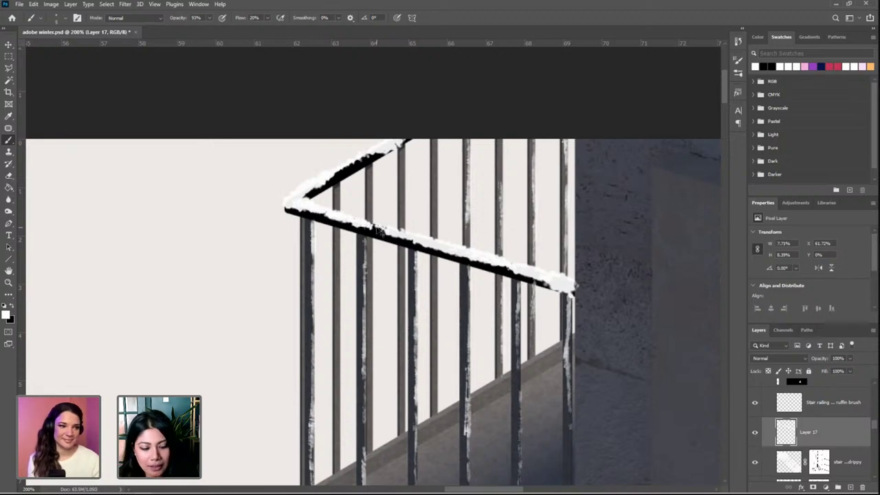
Paint drippy snow along the steep sloping handrail that runs from the wall down to the next balcony below
scroll(404, 210, "down", 4)
scroll(436, 367, "down", 3)
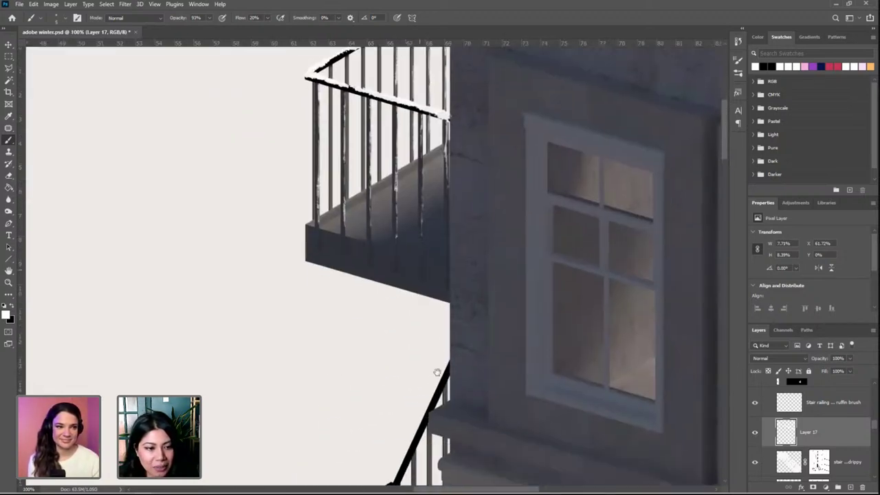
scroll(449, 238, "up", 3)
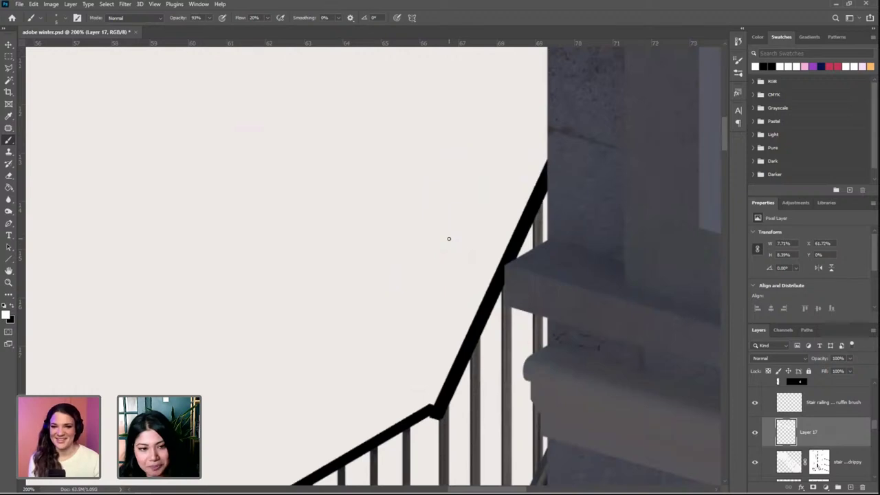
mouse_move(542, 161)
left_mouse_down()
mouse_move(480, 320)
mouse_move(476, 313)
mouse_move(421, 404)
left_mouse_up()
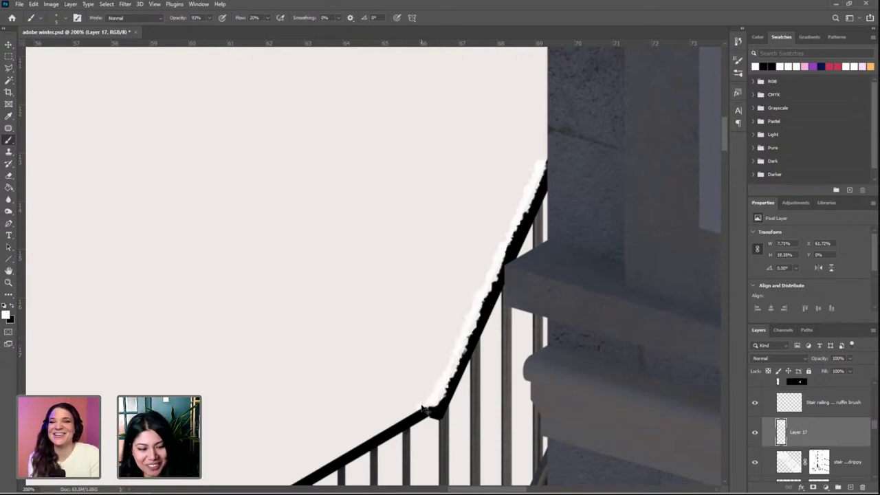
Cover the lower balcony's outer side and front handrails with drippy snow, from the slope's bend around the corner to the wall
key("ctrl+minus")
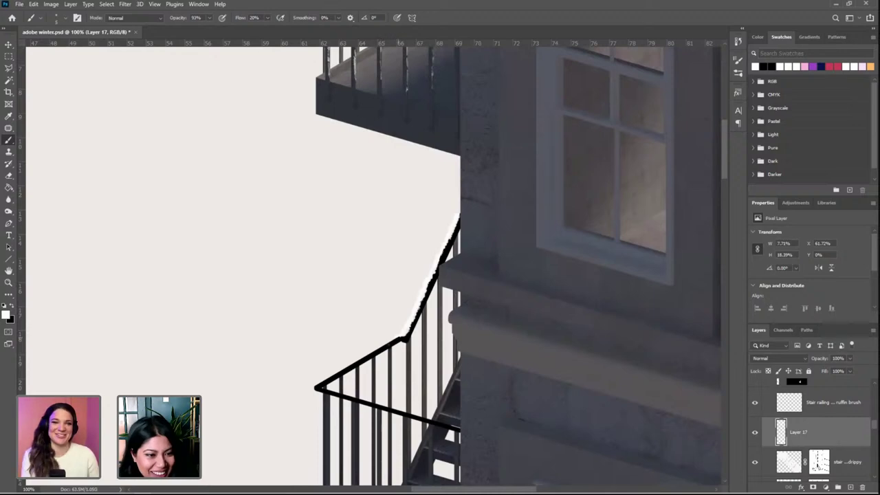
mouse_move(398, 338)
left_mouse_down()
mouse_move(311, 377)
mouse_move(327, 331)
mouse_move(353, 215)
left_mouse_up()
key("ctrl+plus")
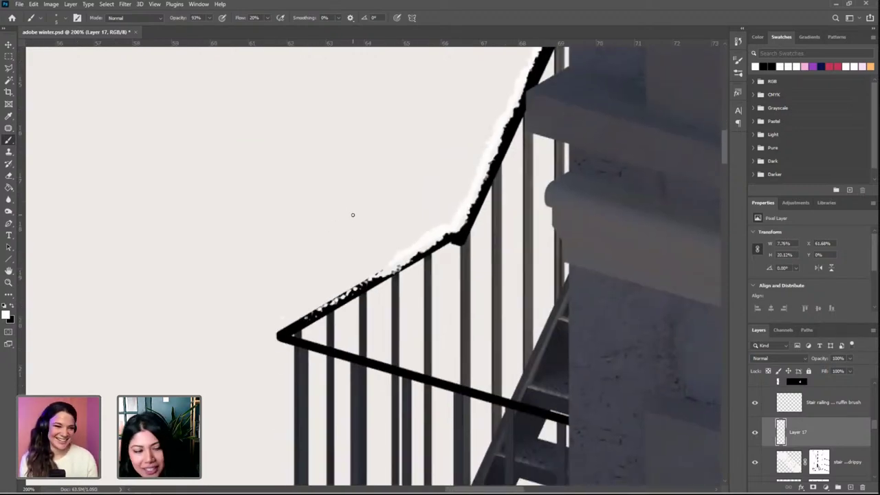
mouse_move(369, 264)
left_mouse_down()
mouse_move(352, 287)
mouse_move(323, 305)
mouse_move(358, 282)
mouse_move(283, 330)
left_mouse_up()
mouse_move(278, 335)
left_mouse_down()
mouse_move(560, 410)
mouse_move(397, 368)
left_mouse_up()
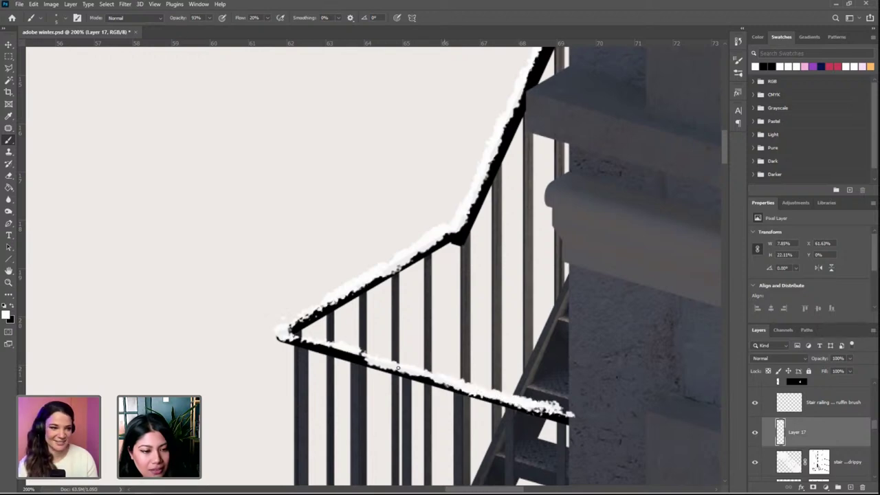
Paint drippy snow over the fire-escape stairs beside the wall, covering the upper stringer and the treads down toward the balcony floor
key("ctrl+minus")
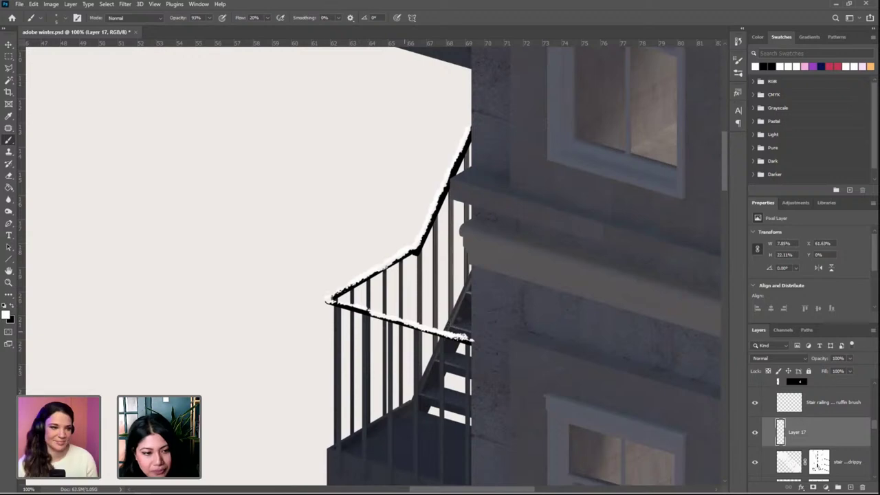
key("ctrl+plus")
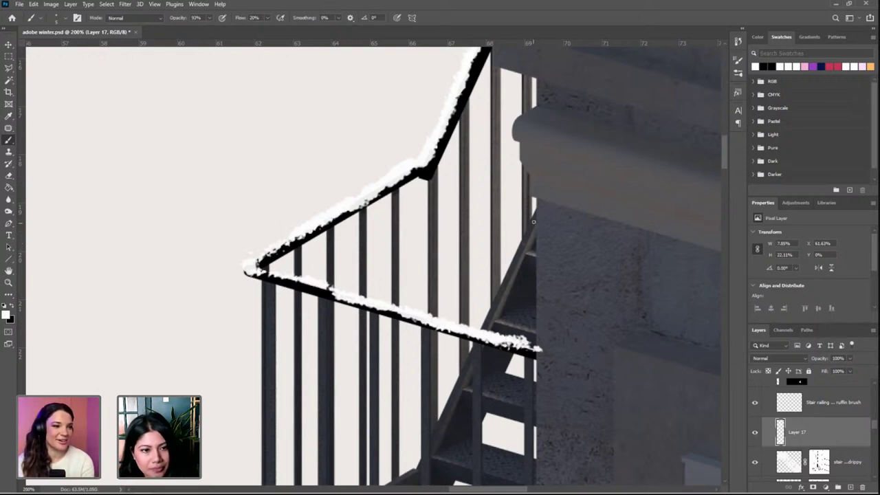
mouse_move(528, 225)
left_mouse_down()
mouse_move(528, 259)
mouse_move(533, 242)
mouse_move(485, 329)
mouse_move(516, 337)
mouse_move(528, 326)
mouse_move(502, 320)
mouse_move(524, 310)
mouse_move(525, 297)
mouse_move(501, 323)
left_mouse_up()
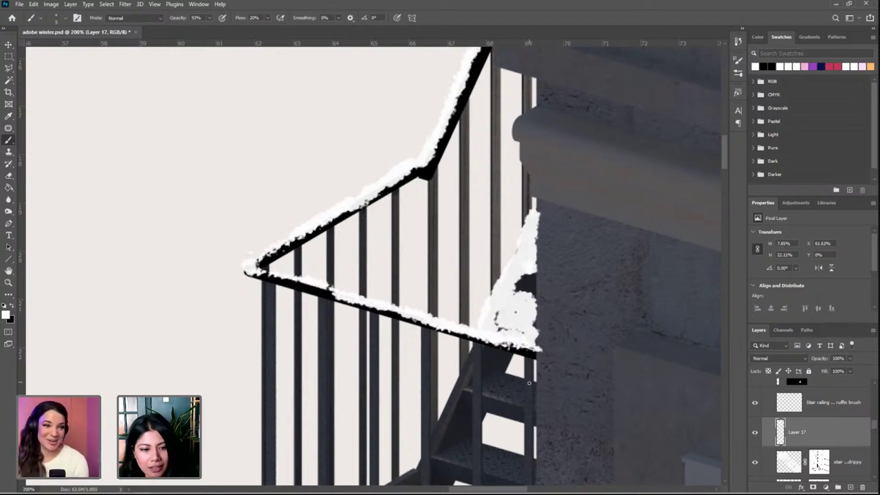
mouse_move(530, 385)
left_mouse_down()
mouse_move(496, 371)
mouse_move(463, 377)
mouse_move(506, 399)
mouse_move(538, 401)
mouse_move(481, 381)
mouse_move(534, 382)
left_mouse_up()
scroll(492, 340, "down", 5)
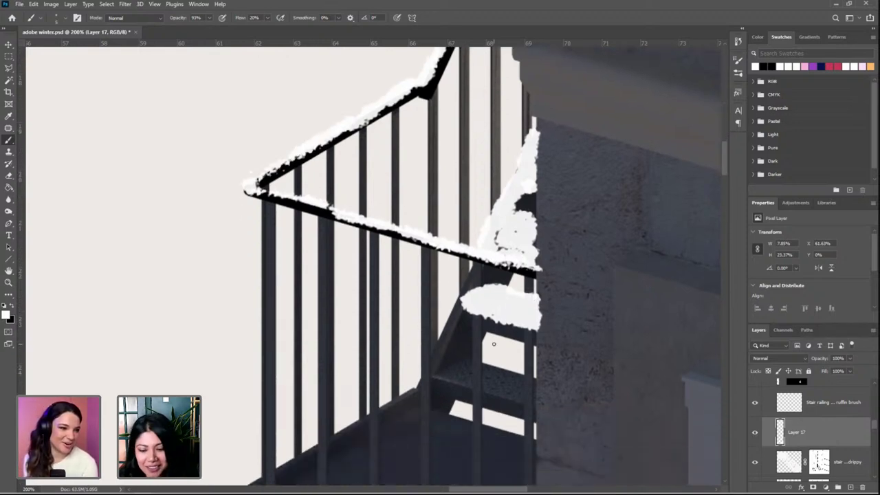
mouse_move(527, 373)
left_mouse_down()
mouse_move(476, 357)
mouse_move(429, 370)
mouse_move(535, 406)
mouse_move(538, 380)
mouse_move(531, 394)
mouse_move(522, 382)
mouse_move(507, 390)
mouse_move(502, 379)
mouse_move(452, 372)
left_mouse_up()
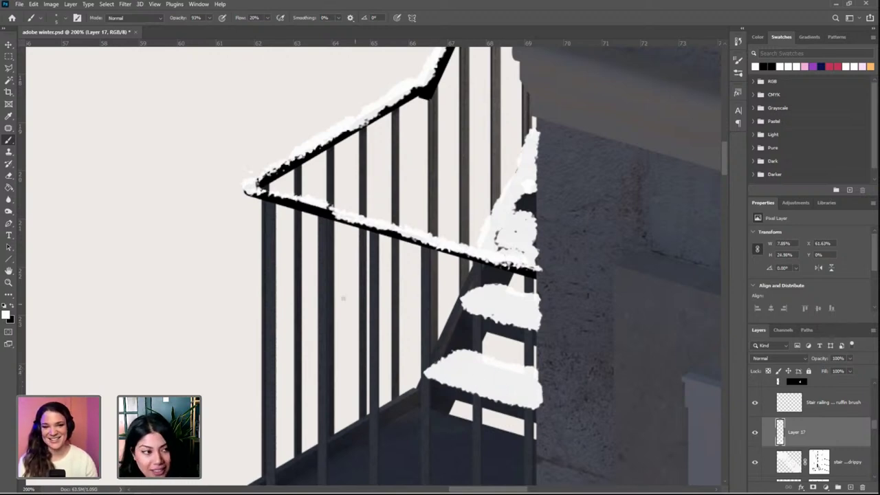
Add a layer mask to Layer 17 and outline the snow spilling from the two lower stair treads onto the wall with a polygonal selection
left_click(9, 68)
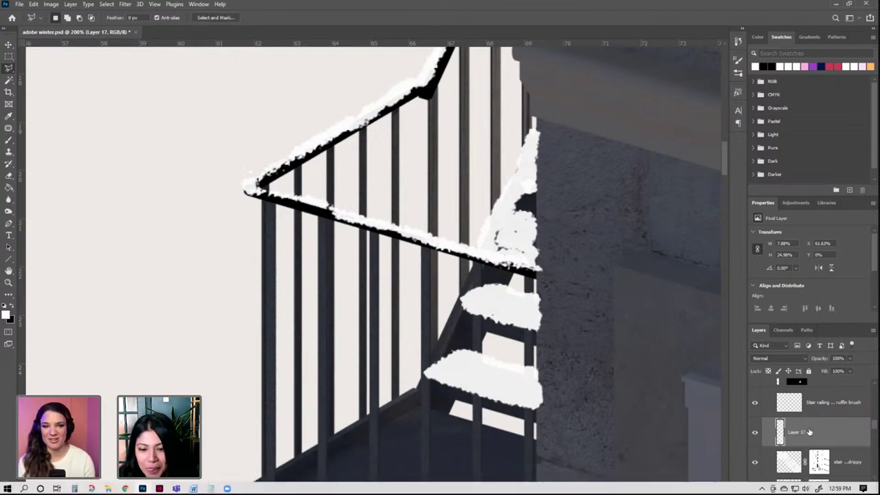
left_click(813, 486)
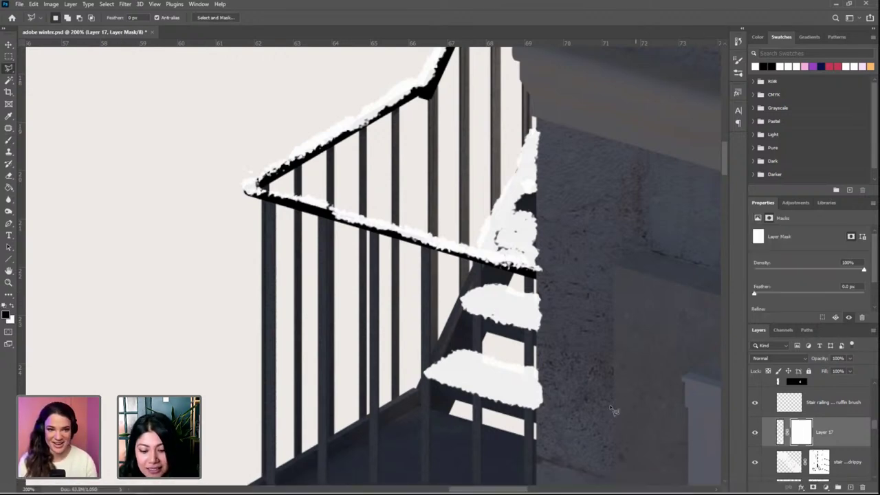
left_click(538, 432)
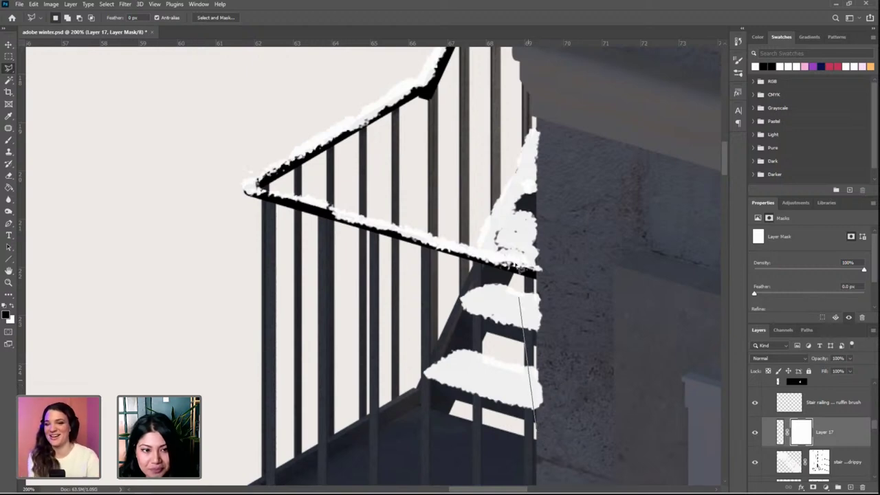
left_click(562, 290)
double_click(574, 436)
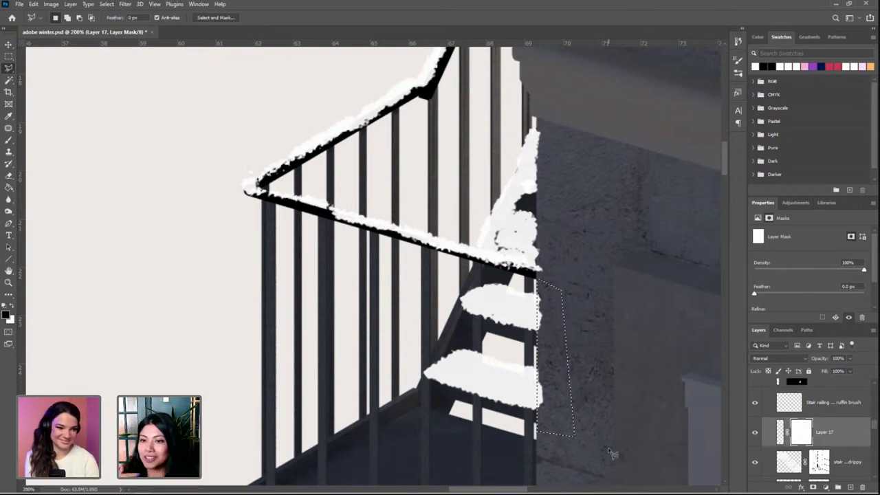
Paint black on Layer 17's mask with an enlarged brush to hide the selected snow overlapping the wall, and clear the selection
key("b")
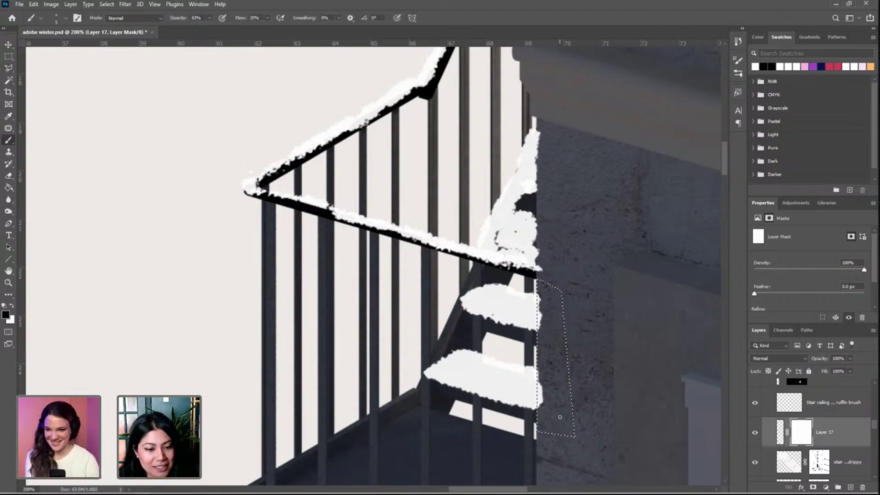
left_click(66, 20)
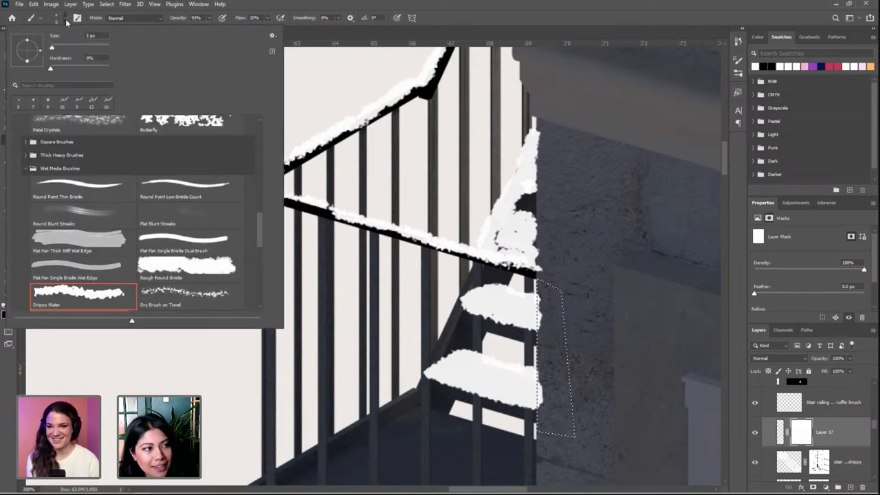
left_click(275, 19)
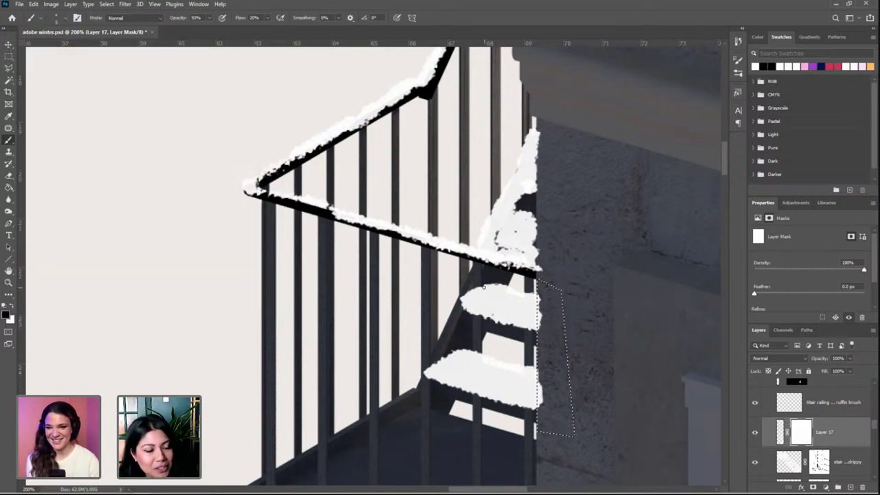
key("]")
key("]")
key("]")
key("]")
key("]")
key("]")
key("]")
left_click_drag(540, 405, 534, 367)
key("ctrl+d")
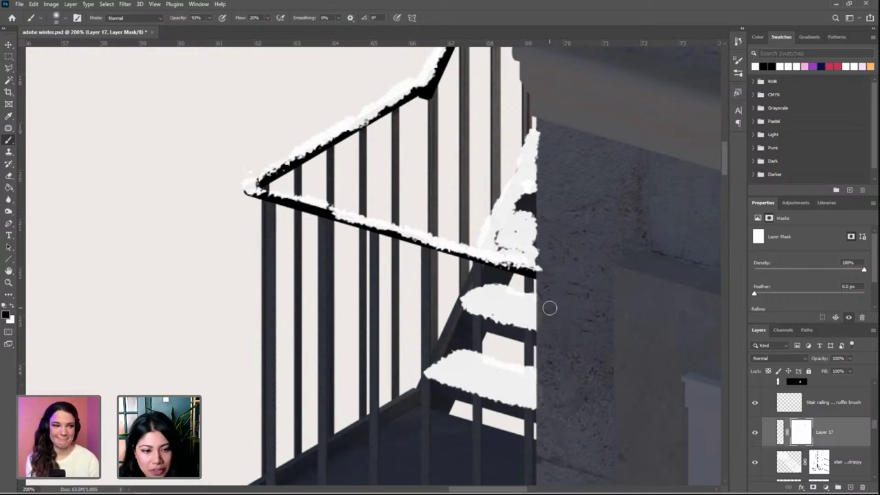
Select the narrow baluster strip beside the wall and mask out the snow covering it on the two lower treads
key("m")
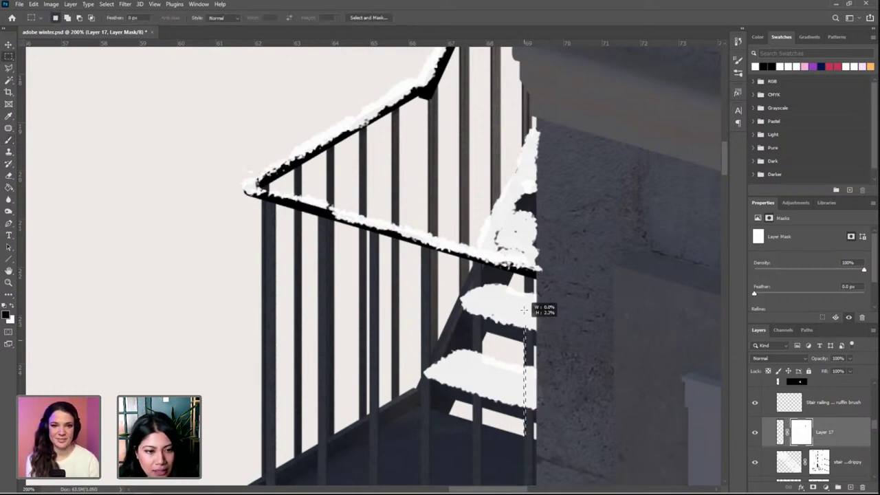
left_click_drag(535, 274, 535, 275)
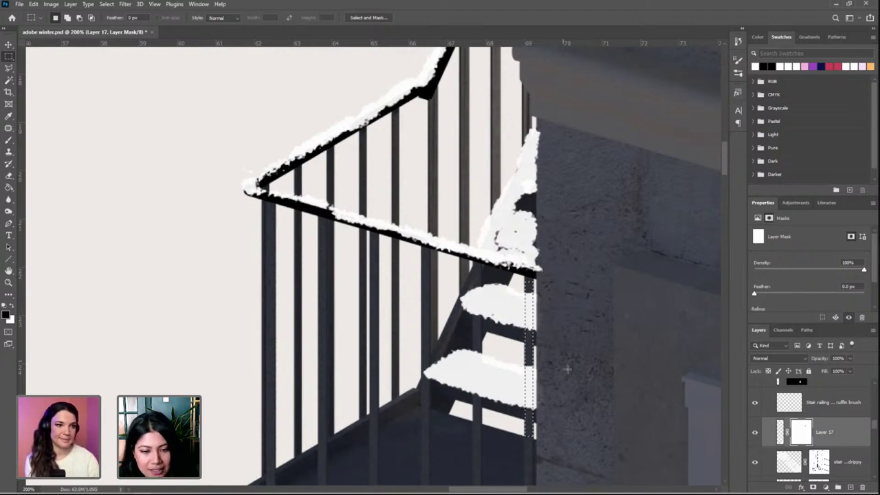
key("b")
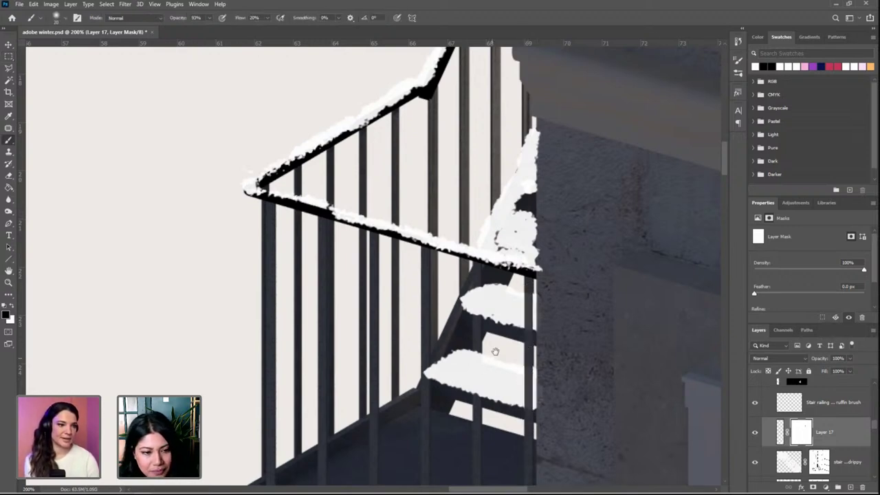
Select the second baluster from the wall with a rectangular marquee, mask out the tread snow in front of it, and deselect
left_click_drag(495, 351, 520, 308)
key("m")
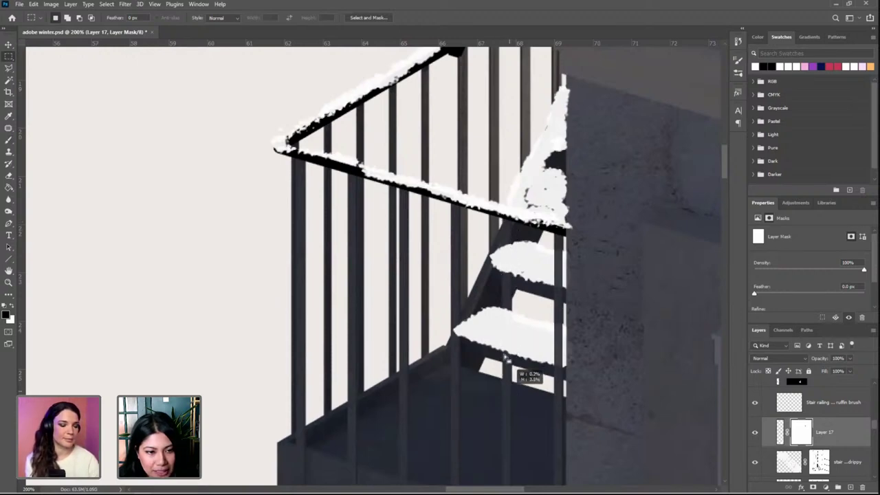
left_click_drag(505, 357, 512, 383)
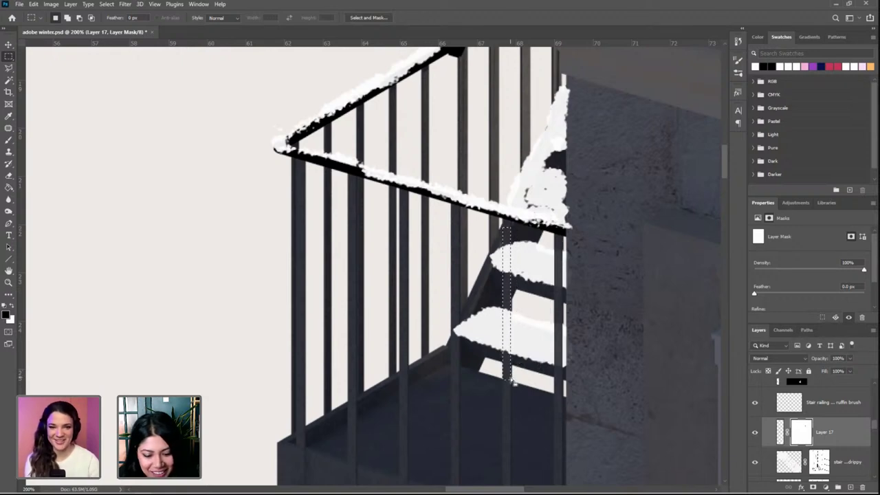
key("b")
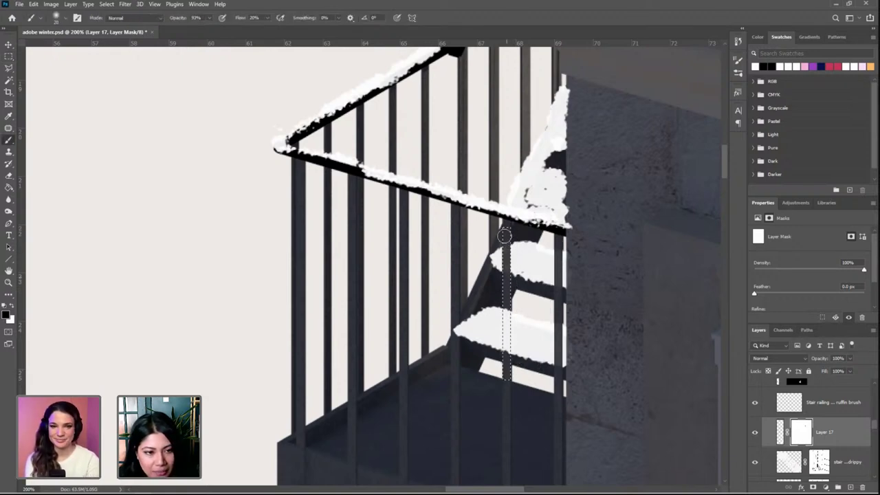
left_click_drag(505, 236, 507, 367)
key("ctrl+d")
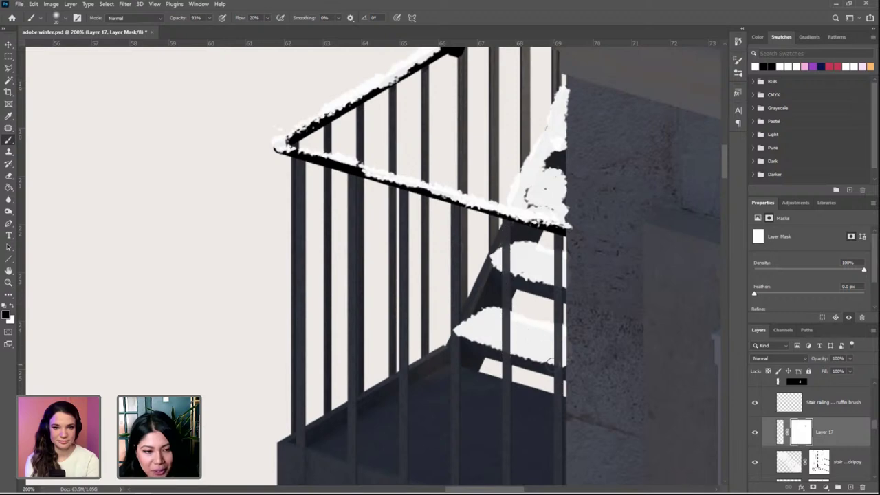
Select the third baluster from the wall, mask out the snow at the lowest tread's tip, and deselect
left_click_drag(510, 332, 526, 231)
key("m")
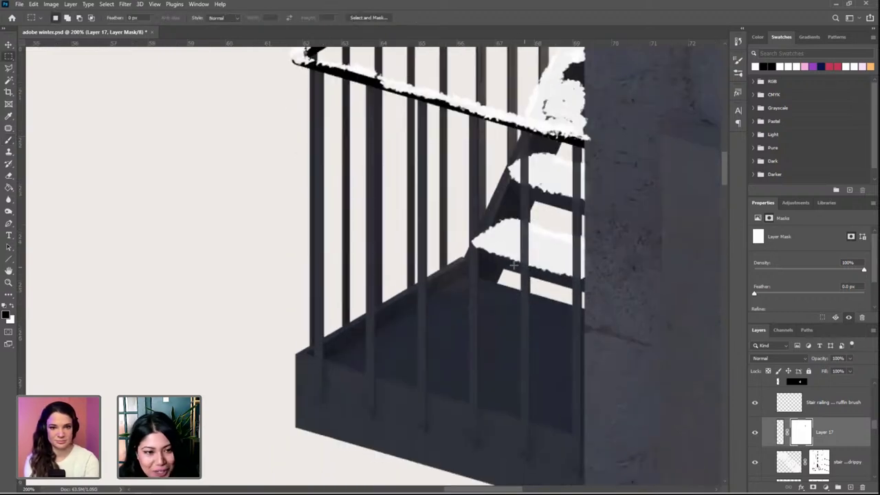
left_click_drag(469, 164, 481, 294)
key("b")
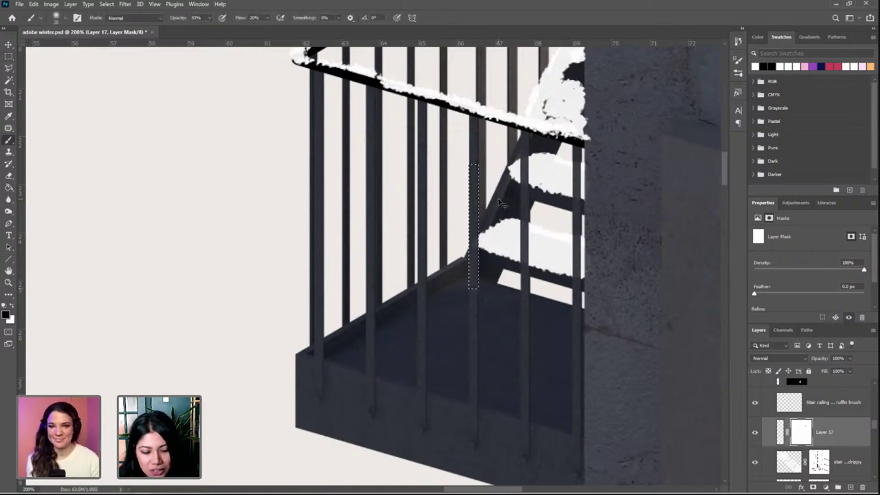
key("ctrl+d")
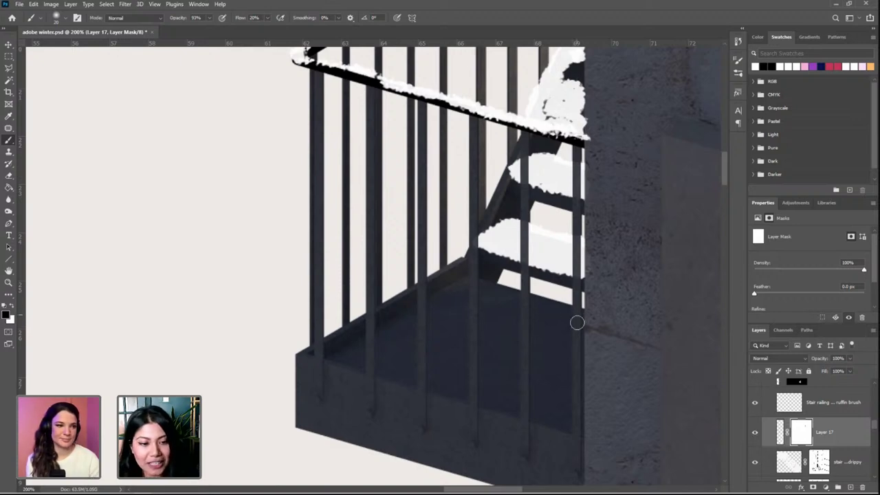
Paint white snow on Layer 17's pixels along the landing's edges and across its floor below the stairs
left_click(779, 431)
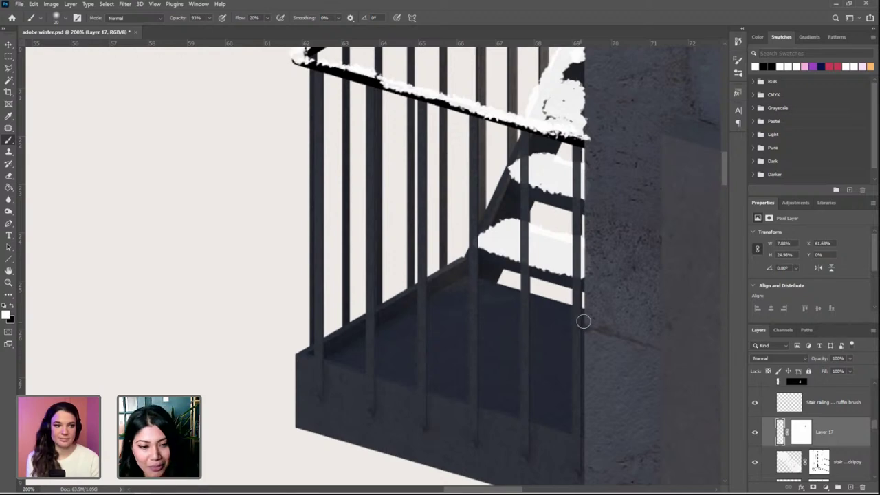
left_click_drag(582, 318, 567, 325)
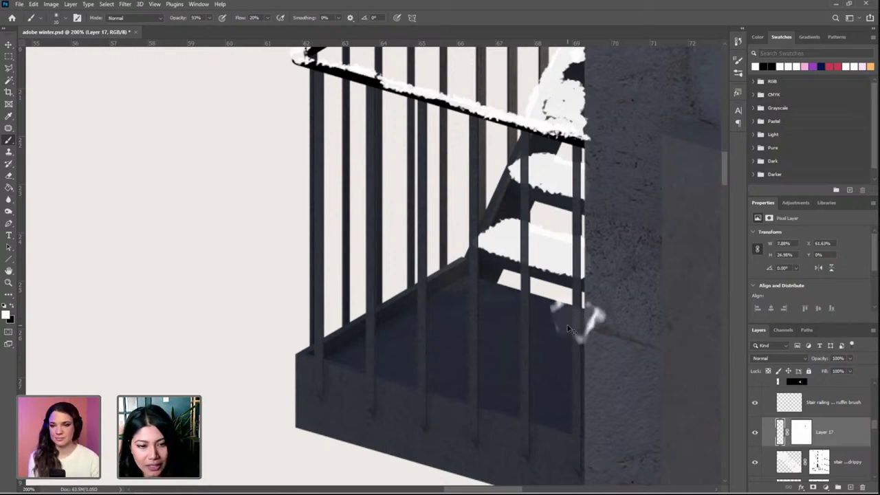
key("ctrl+z")
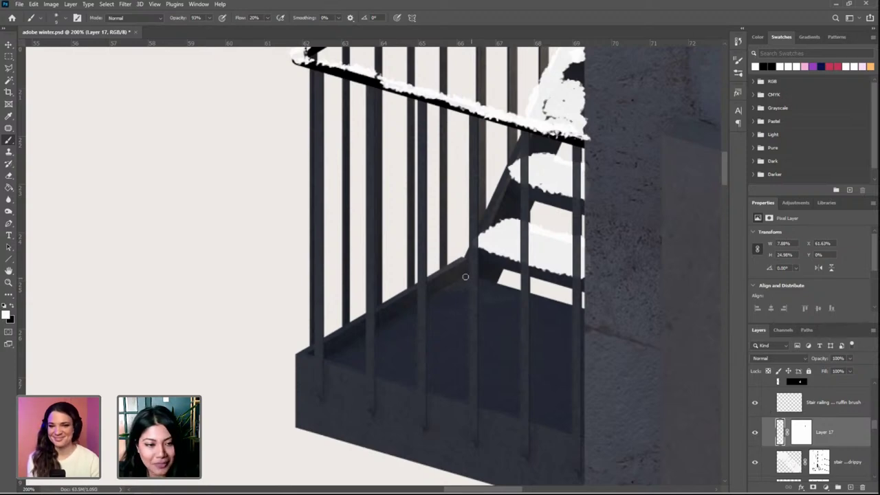
mouse_move(465, 276)
left_mouse_down()
mouse_move(407, 297)
mouse_move(408, 310)
mouse_move(382, 309)
mouse_move(323, 354)
mouse_move(301, 353)
mouse_move(320, 348)
mouse_move(417, 372)
left_mouse_up()
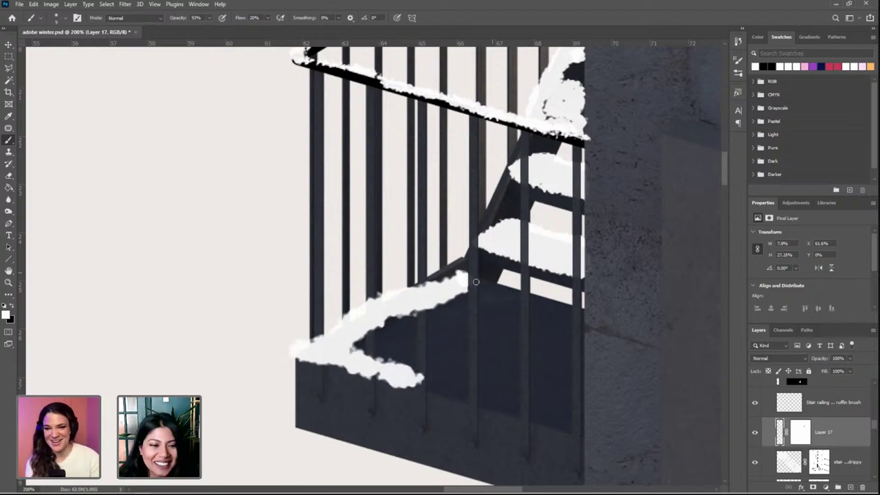
mouse_move(466, 270)
left_mouse_down()
mouse_move(497, 288)
mouse_move(503, 280)
mouse_move(564, 310)
mouse_move(570, 334)
mouse_move(559, 353)
mouse_move(570, 384)
mouse_move(548, 399)
mouse_move(556, 396)
mouse_move(573, 421)
mouse_move(460, 370)
mouse_move(413, 372)
mouse_move(453, 357)
mouse_move(451, 345)
mouse_move(388, 328)
mouse_move(466, 306)
mouse_move(499, 311)
mouse_move(520, 344)
mouse_move(507, 355)
mouse_move(521, 328)
mouse_move(489, 323)
left_mouse_up()
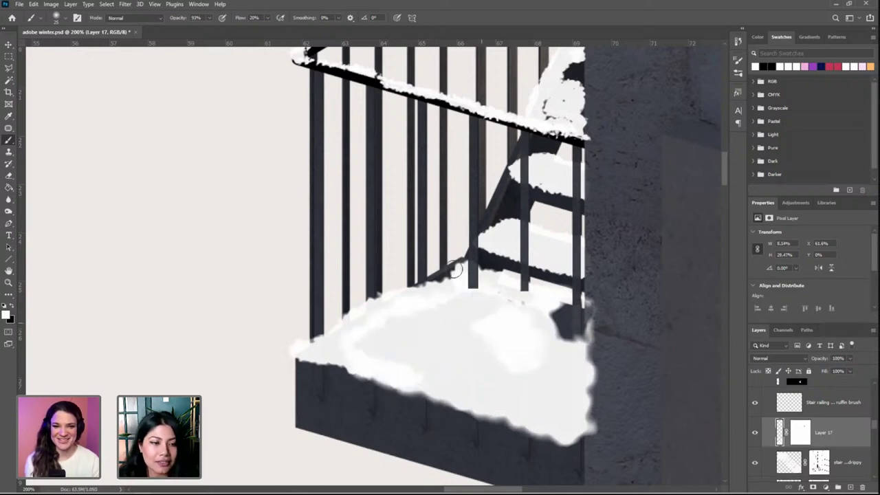
Set the brush opacity to 100% and paint over the landing's snow to make it solid white
left_click(209, 19)
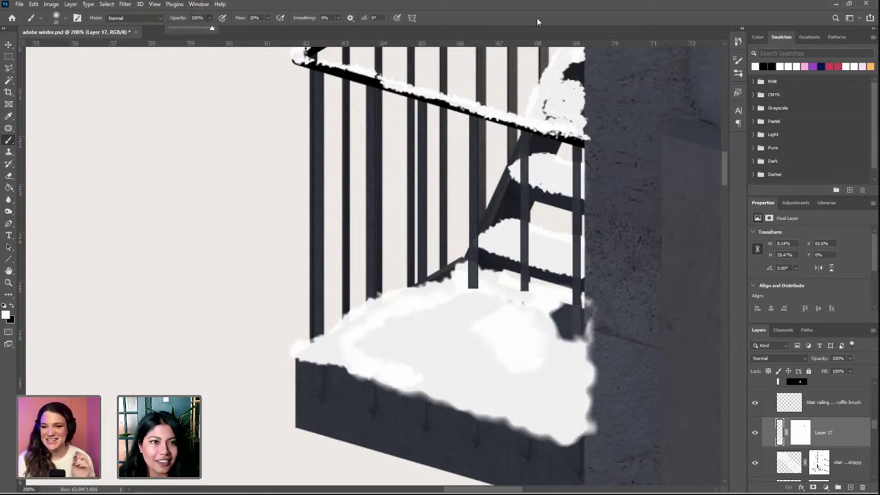
left_click(538, 21)
mouse_move(454, 312)
left_mouse_down()
mouse_move(497, 316)
mouse_move(472, 313)
mouse_move(407, 341)
mouse_move(373, 317)
mouse_move(435, 292)
mouse_move(446, 275)
mouse_move(396, 327)
mouse_move(400, 340)
mouse_move(452, 377)
mouse_move(499, 375)
mouse_move(513, 388)
mouse_move(562, 397)
mouse_move(559, 408)
mouse_move(564, 381)
mouse_move(531, 337)
left_mouse_up()
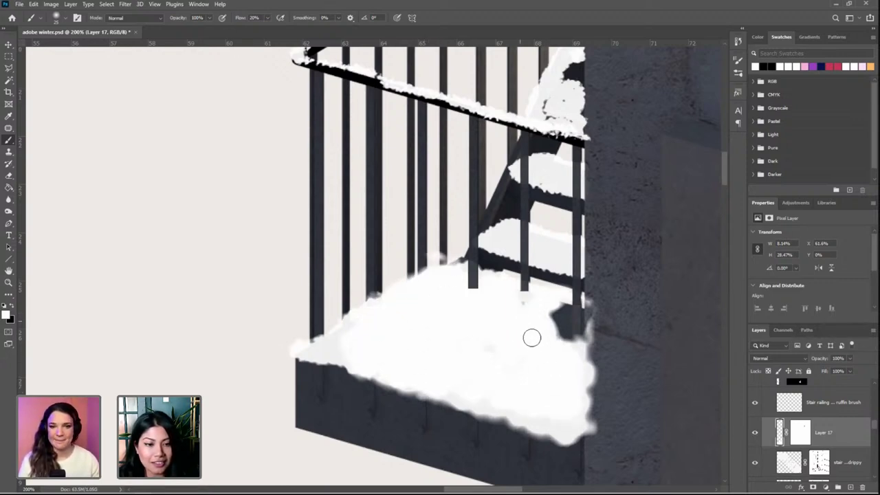
Paint white on Layer 17's mask with a smaller brush to fill the landing's snow gap by the wall and around the baluster bases
left_click(801, 433)
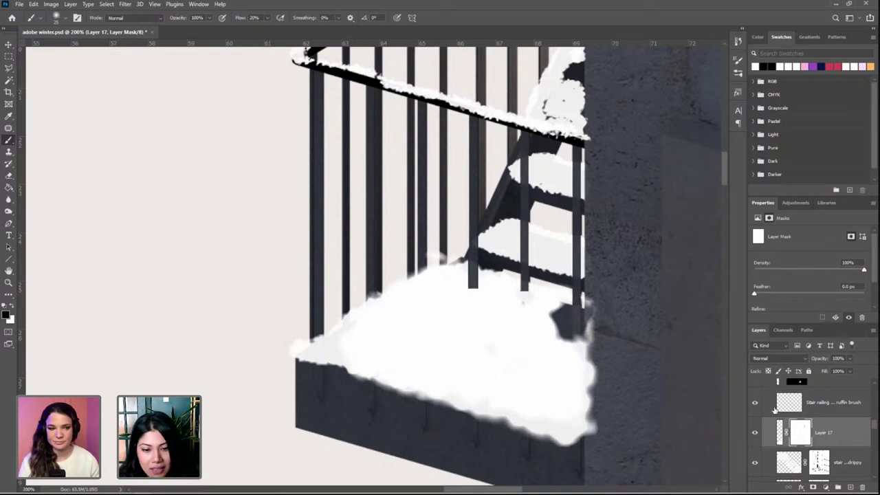
key("bracketleft")
key("bracketleft")
key("bracketleft")
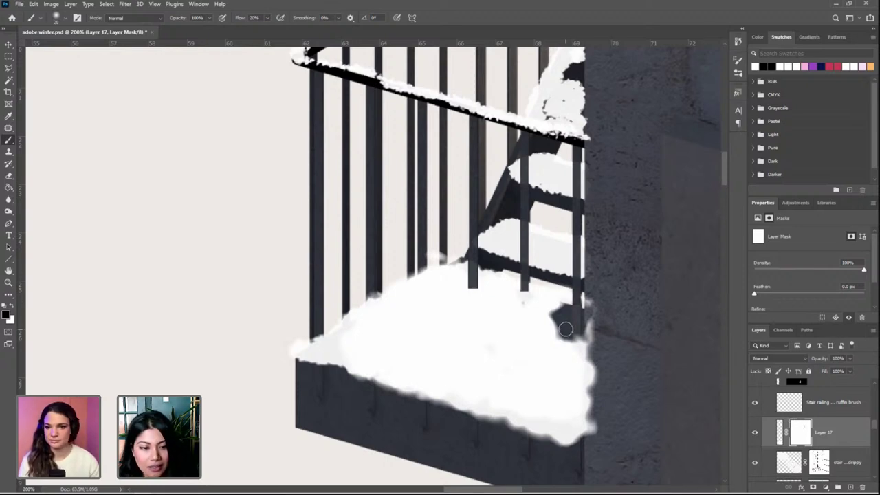
mouse_move(566, 329)
left_mouse_down()
mouse_move(575, 352)
mouse_move(547, 328)
mouse_move(542, 336)
mouse_move(564, 335)
mouse_move(546, 321)
mouse_move(594, 323)
mouse_move(579, 320)
mouse_move(591, 310)
mouse_move(555, 309)
left_mouse_up()
key("x")
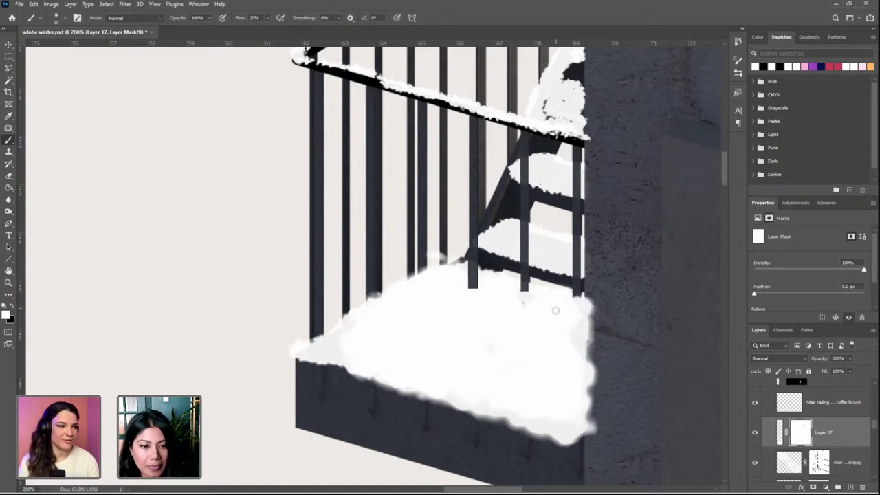
left_click_drag(485, 300, 474, 266)
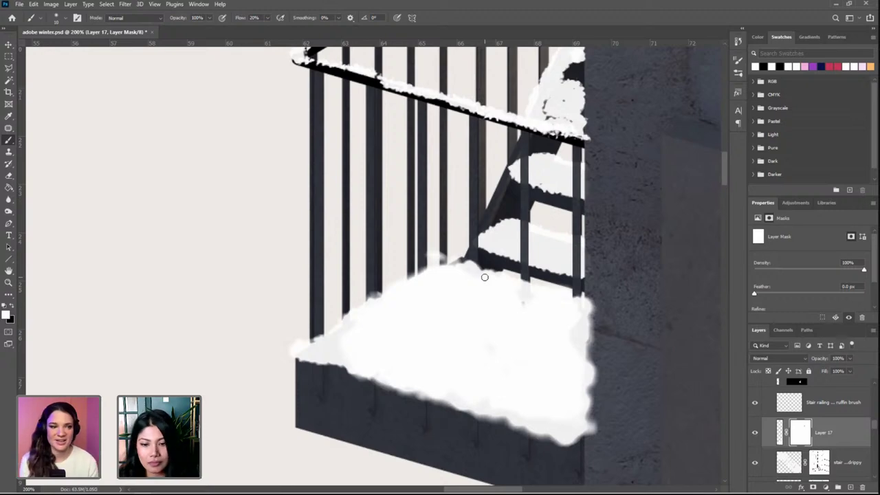
Select the four front balusters nearest the wall one after another and mask out the landing snow covering each
key("m")
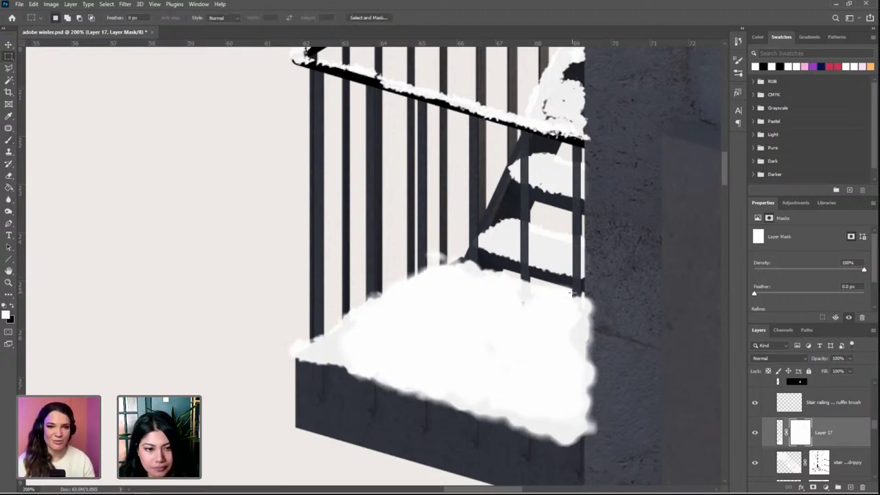
left_click_drag(571, 292, 581, 460)
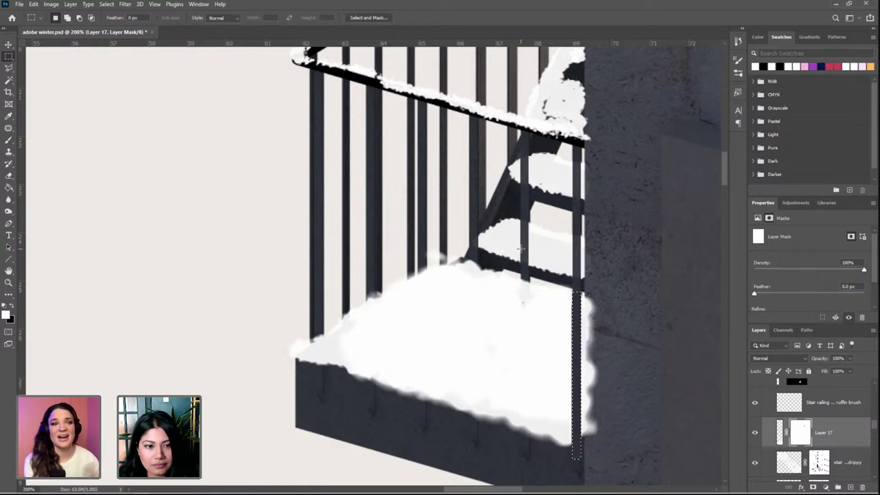
left_click_drag(520, 249, 527, 463)
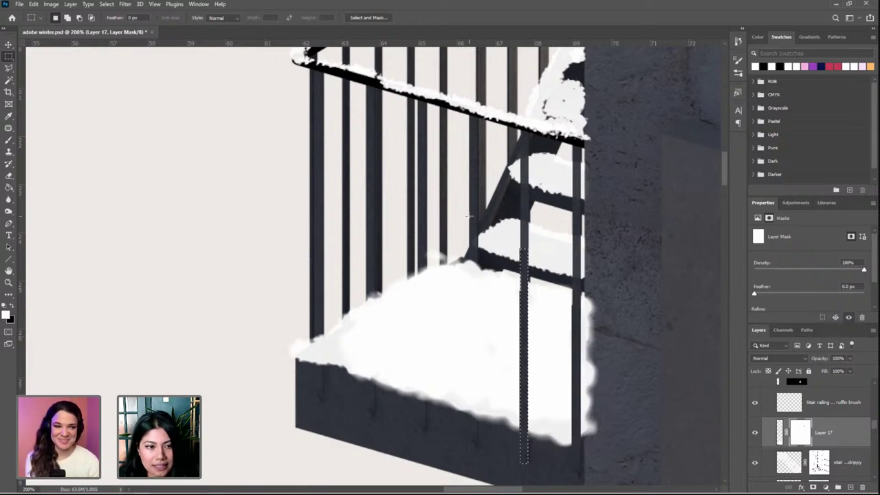
left_click_drag(469, 215, 476, 453)
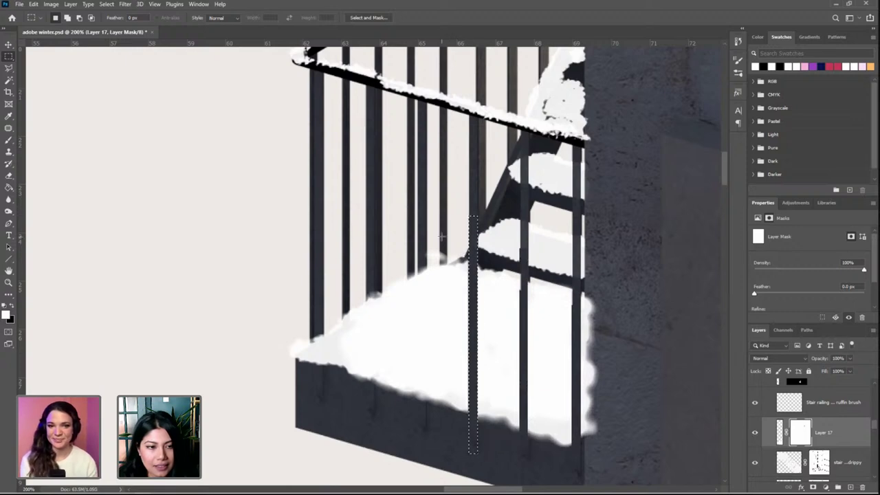
left_click_drag(406, 219, 417, 255)
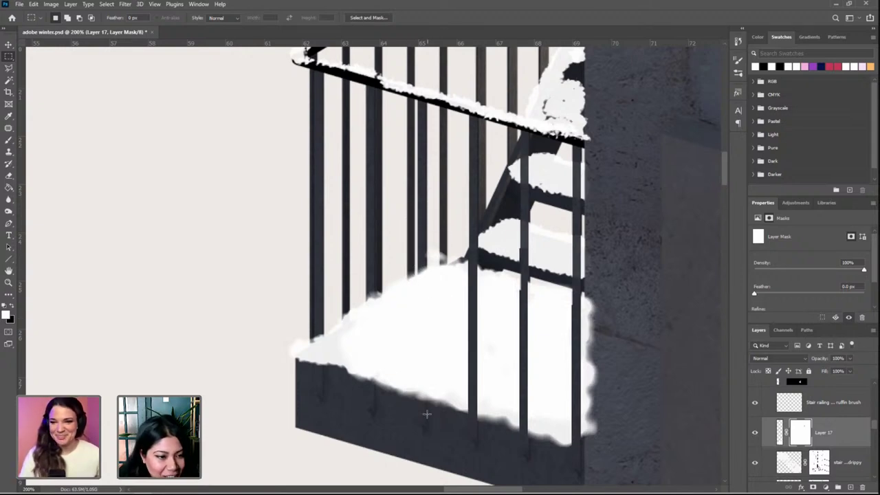
left_click_drag(428, 430, 417, 205)
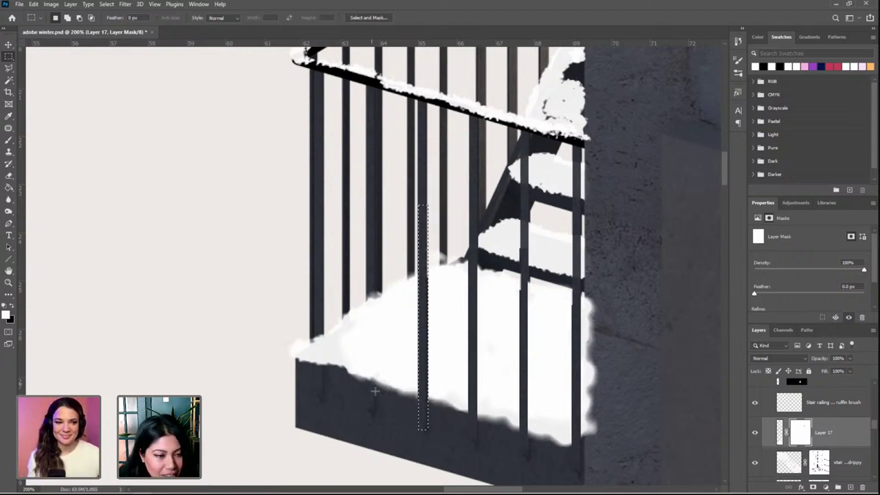
Select the two outermost front balusters one after another and mask out the landing snow covering each
left_click_drag(373, 407, 366, 236)
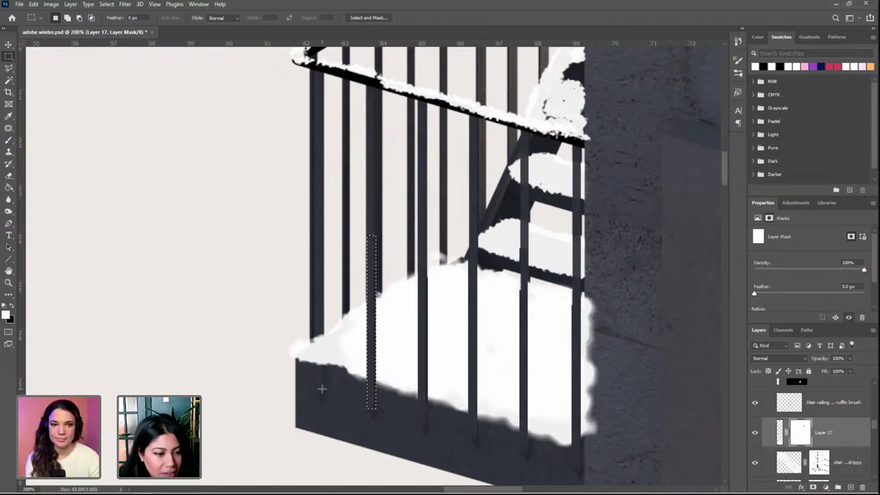
left_click_drag(322, 389, 314, 272)
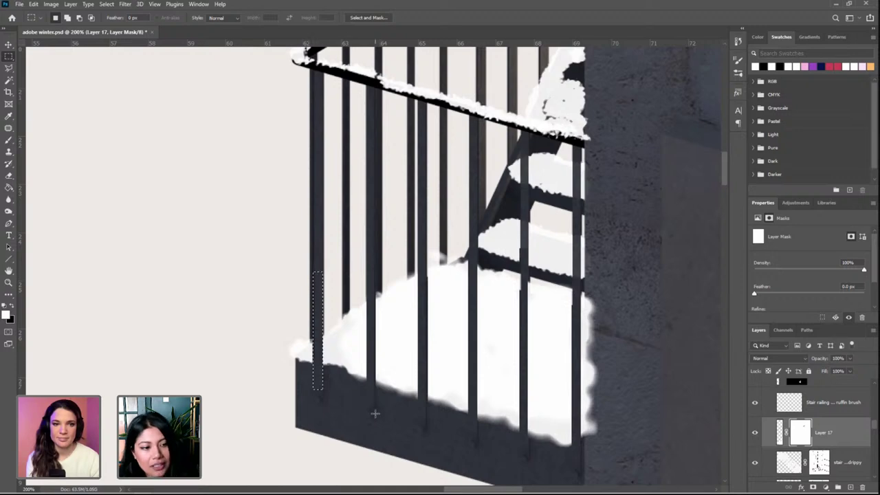
left_click_drag(456, 232, 440, 258)
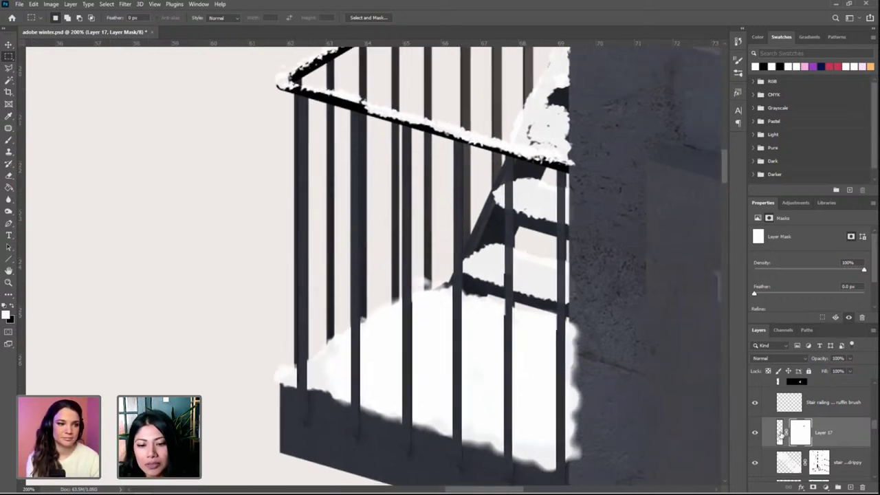
Find "ruff" among the brushes, choose Kyle's Paintbox - Ruffin Brush, and add a new layer above Layer 17
left_click(779, 432)
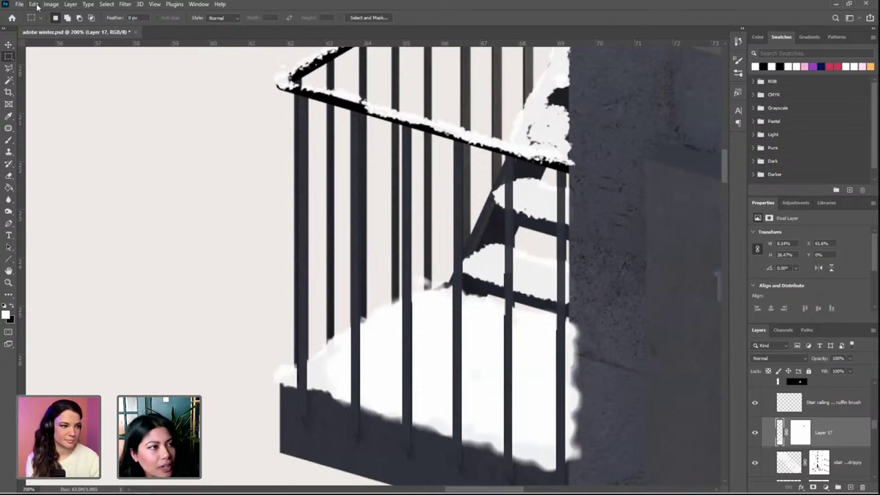
left_click(9, 140)
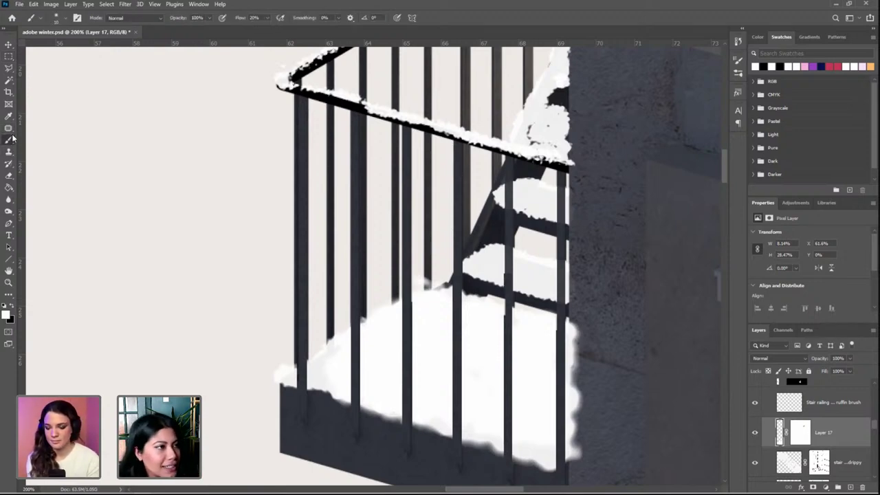
left_click(64, 17)
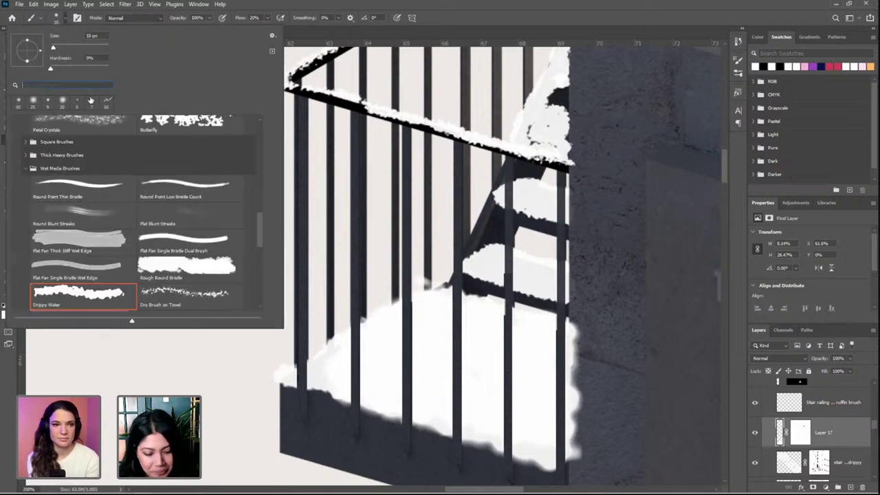
type("ruff")
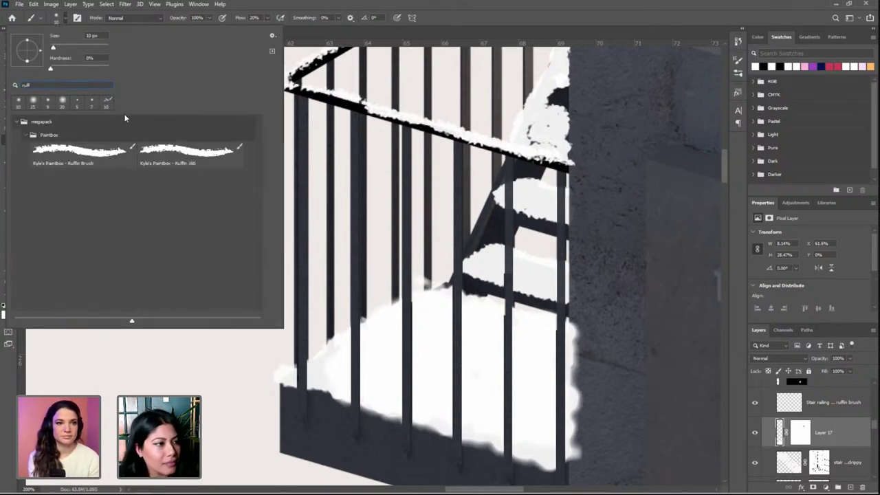
left_click(95, 152)
left_click(574, 15)
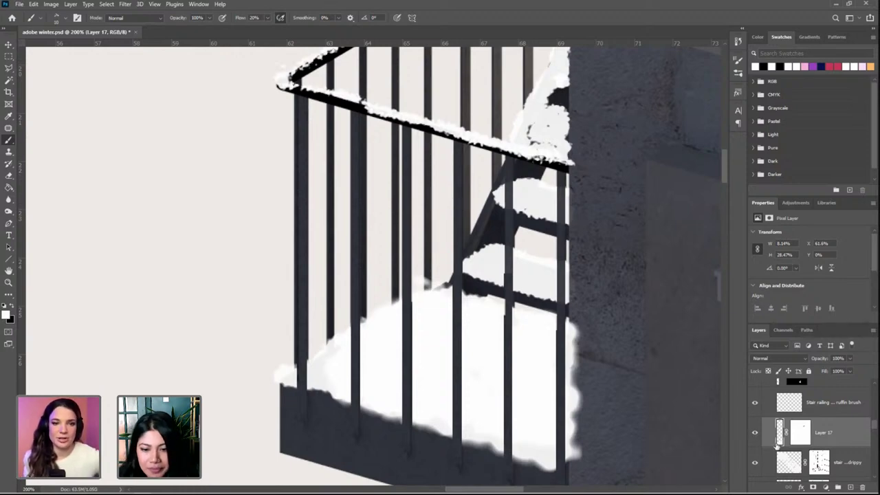
left_click(850, 487)
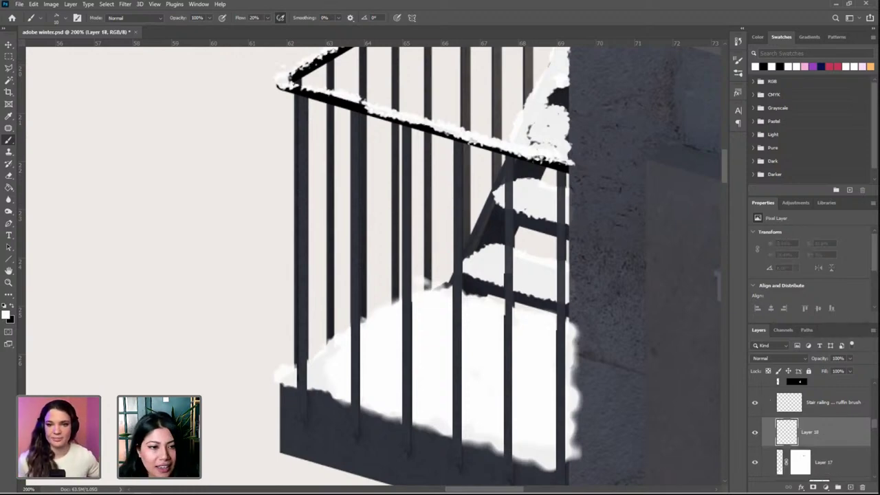
Paint thin white snow on Layer 18 down the third and fourth front balusters from the wall
left_click_drag(458, 136, 460, 256)
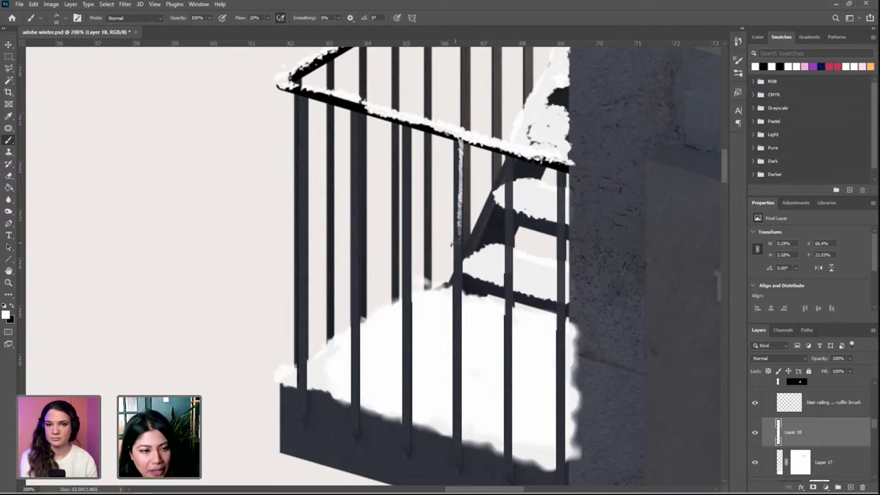
left_click_drag(458, 258, 464, 388)
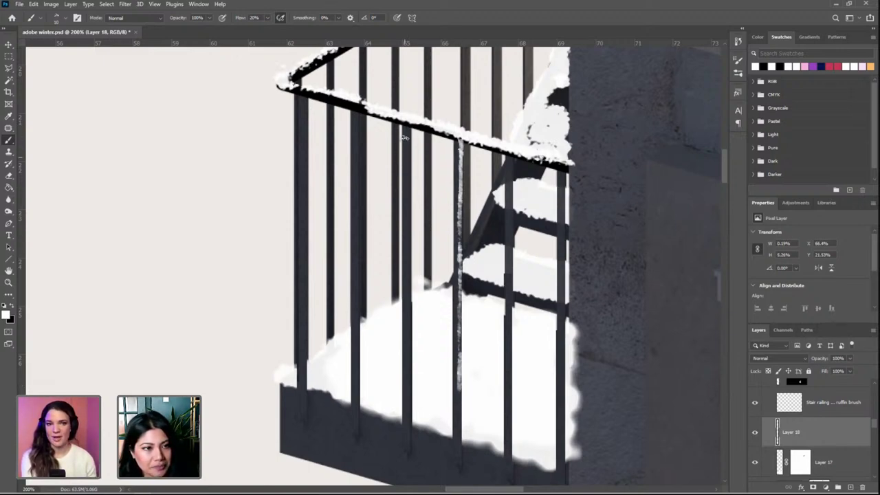
left_click_drag(404, 127, 402, 189)
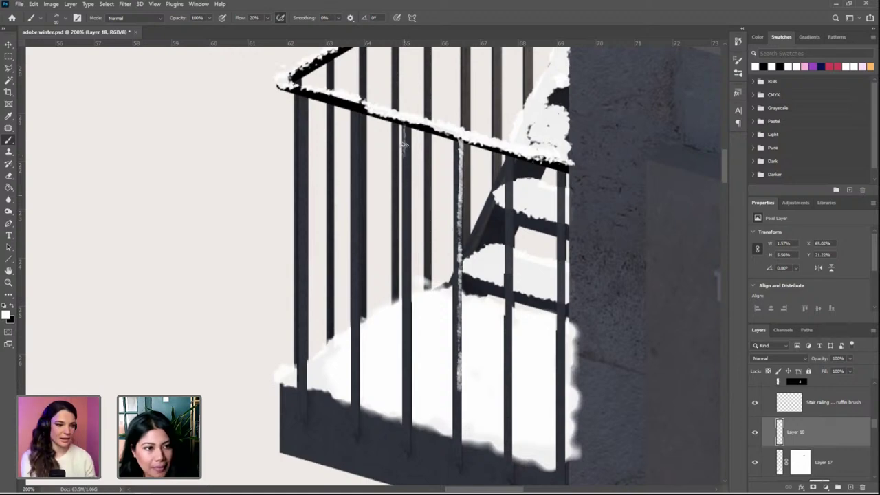
mouse_move(404, 145)
left_mouse_down()
mouse_move(410, 300)
mouse_move(402, 229)
mouse_move(399, 349)
mouse_move(405, 296)
mouse_move(403, 353)
left_mouse_up()
left_click_drag(405, 301, 404, 393)
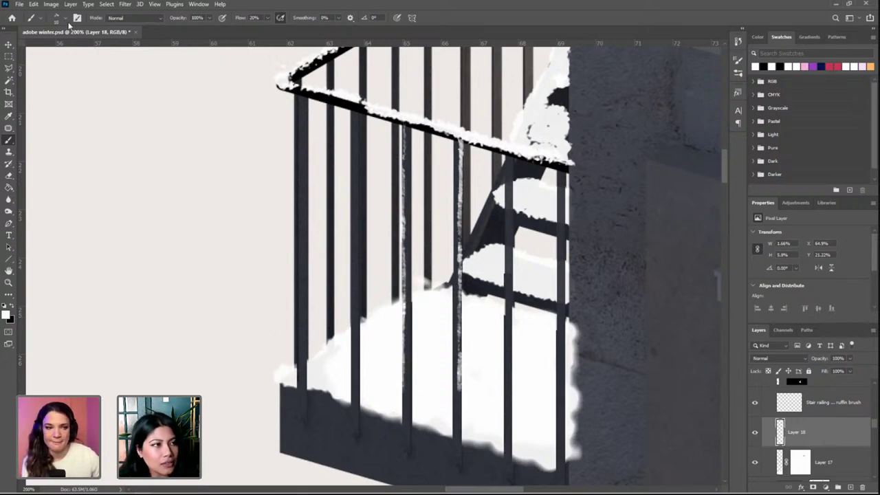
Search the brush presets for "ruffin" to review the Ruffin brushes
left_click(65, 18)
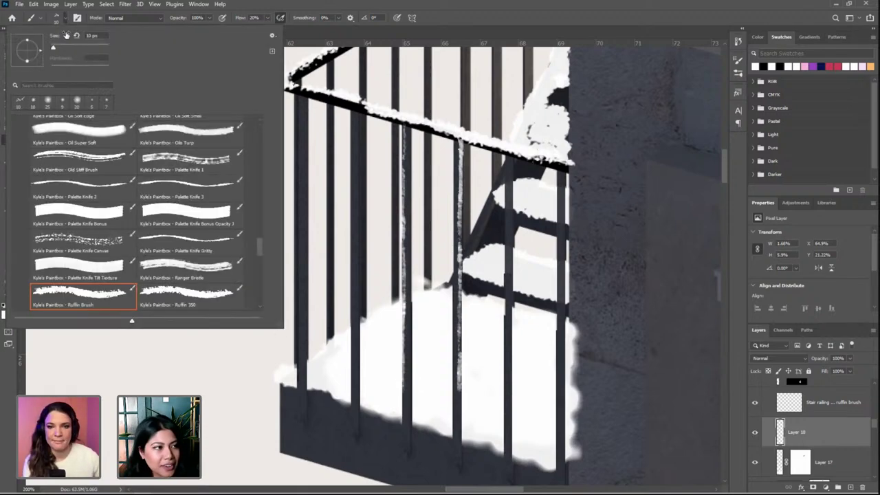
left_click(59, 84)
type("ruffin")
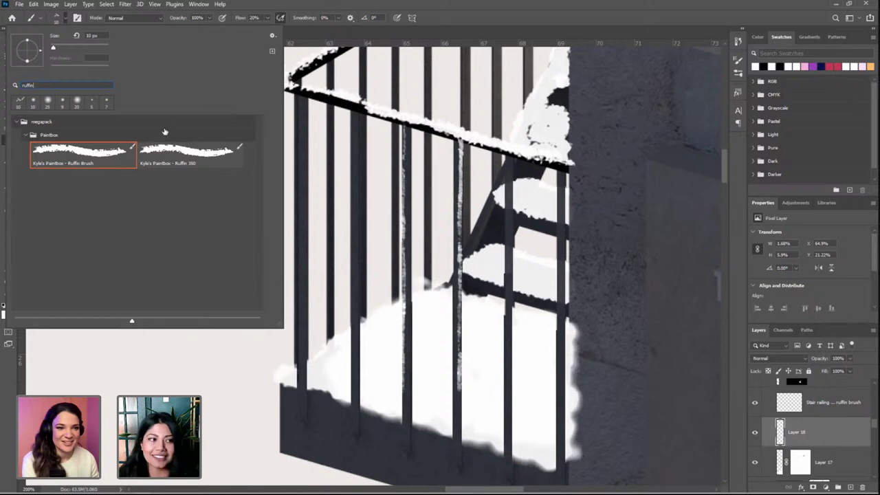
left_click(569, 28)
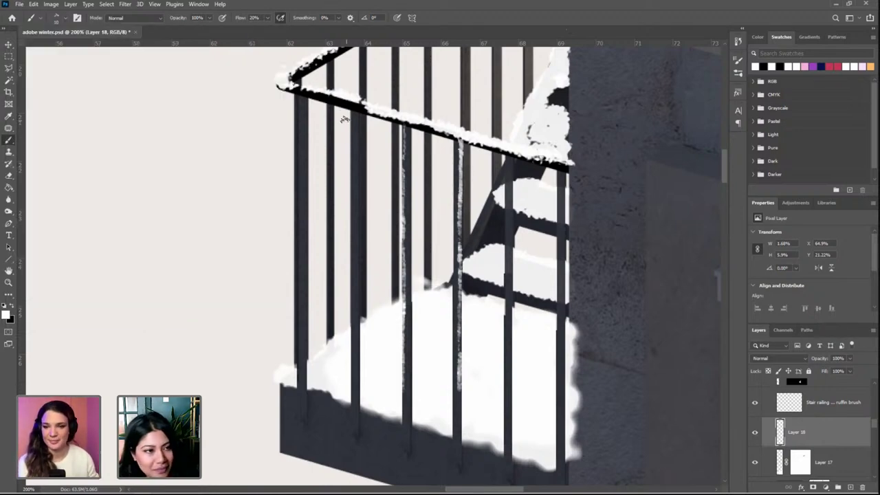
Paint thin white snow down a rear baluster near the outer corner and the fifth, second and first front balusters from the wall
left_click_drag(327, 103, 322, 329)
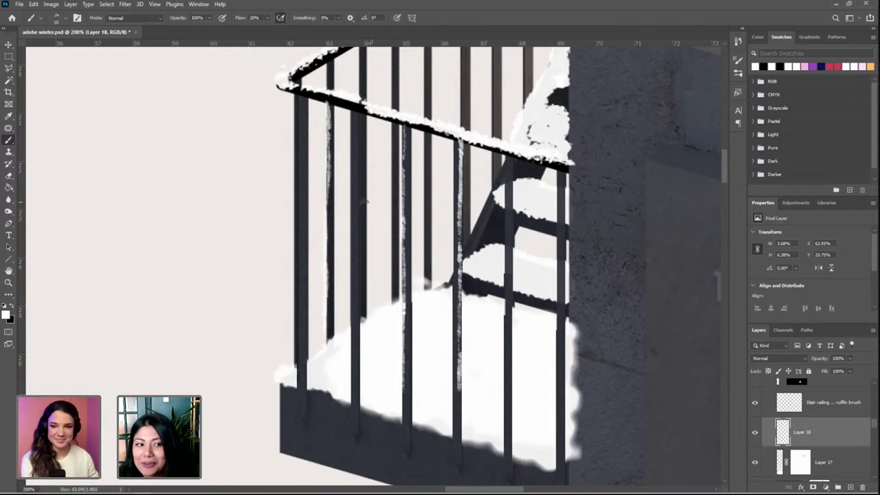
left_click_drag(351, 121, 353, 206)
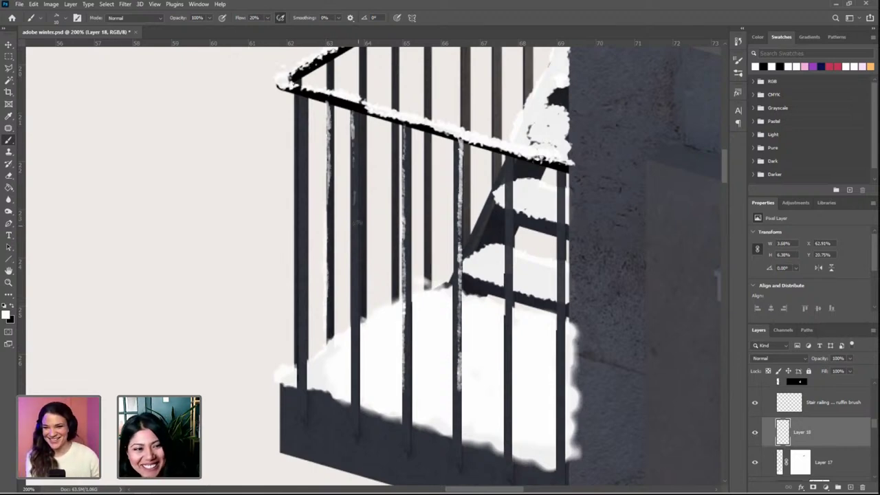
left_click_drag(353, 244, 355, 386)
left_click_drag(512, 159, 506, 434)
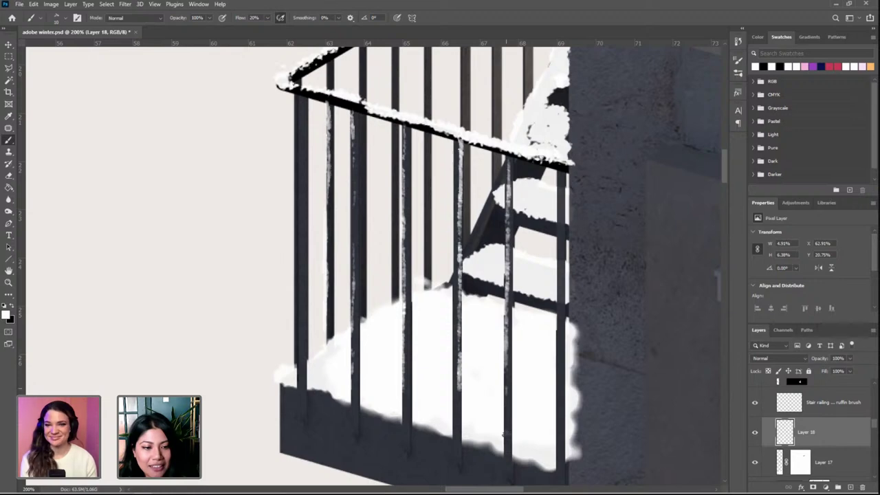
left_click_drag(560, 197, 560, 439)
Delete Layer 18 with its baluster snow
scroll(398, 356, "up", 3)
scroll(398, 356, "up", 10)
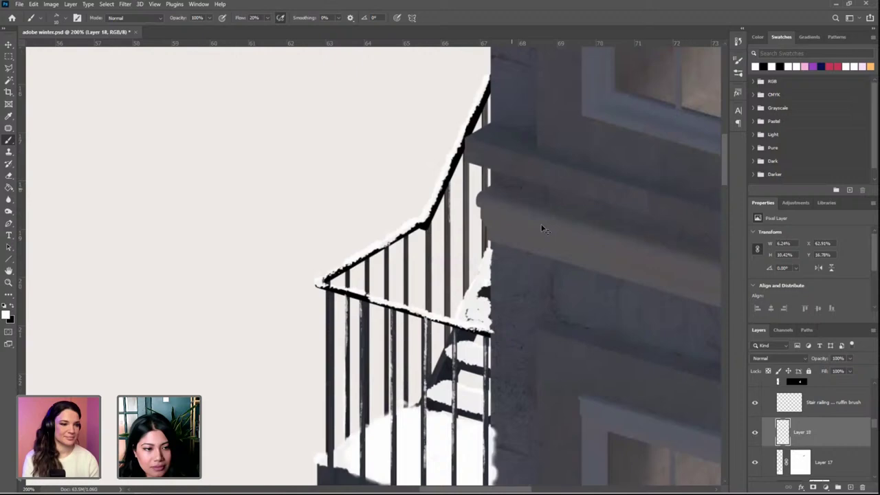
scroll(542, 229, "down", 5)
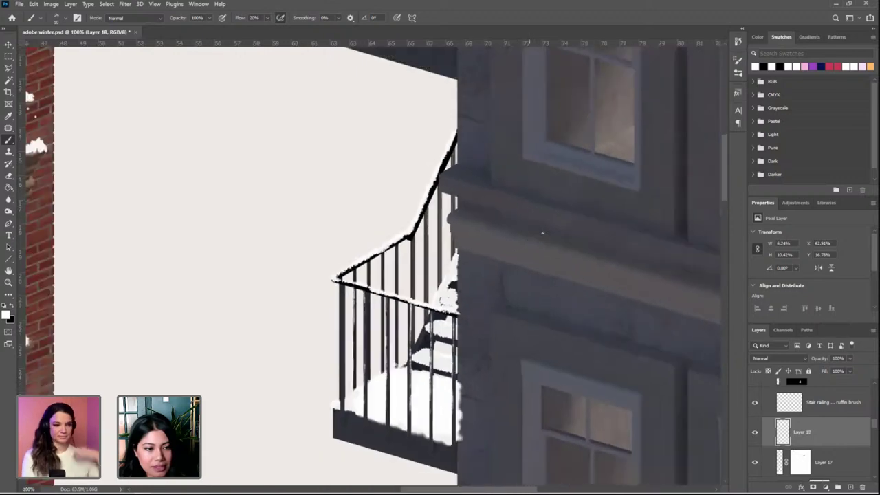
scroll(530, 270, "left", 5)
scroll(530, 271, "down", 3)
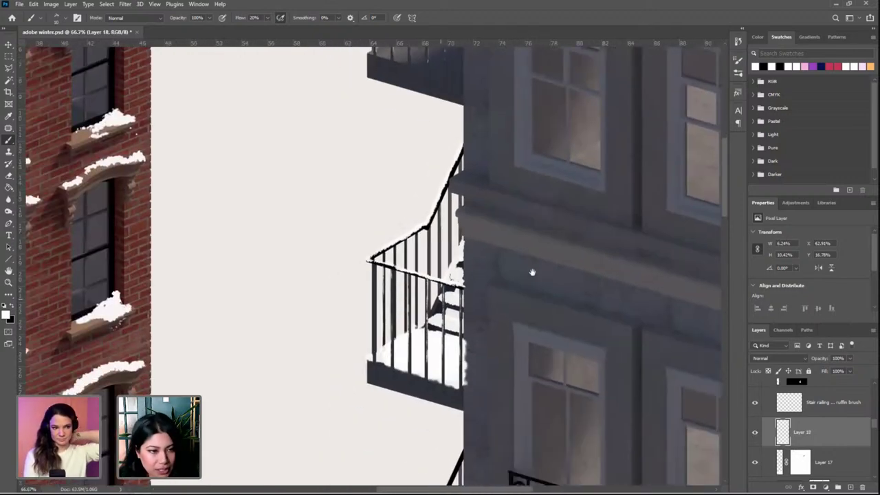
key("ctrl+minus")
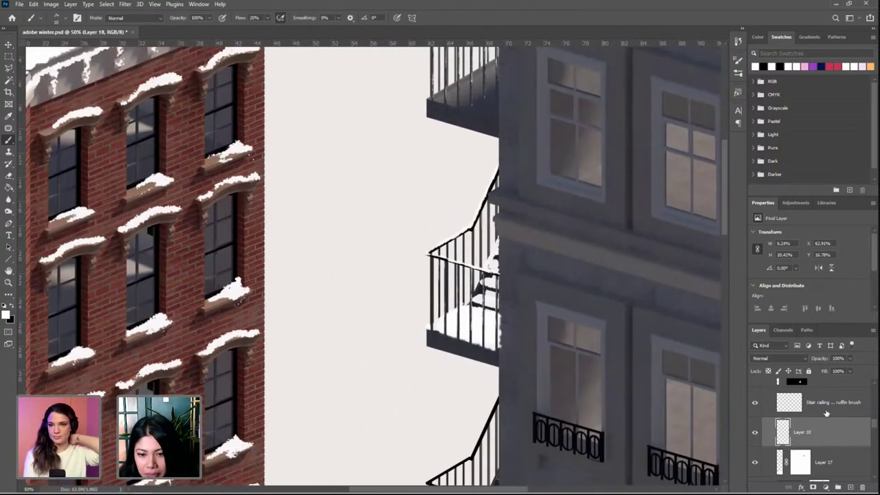
scroll(826, 412, "up", 1)
scroll(826, 412, "up", 1)
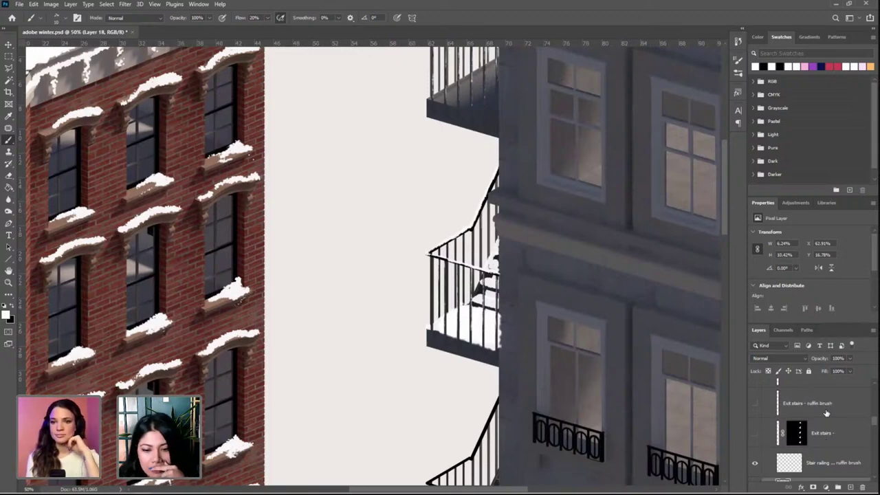
scroll(826, 413, "down", 2)
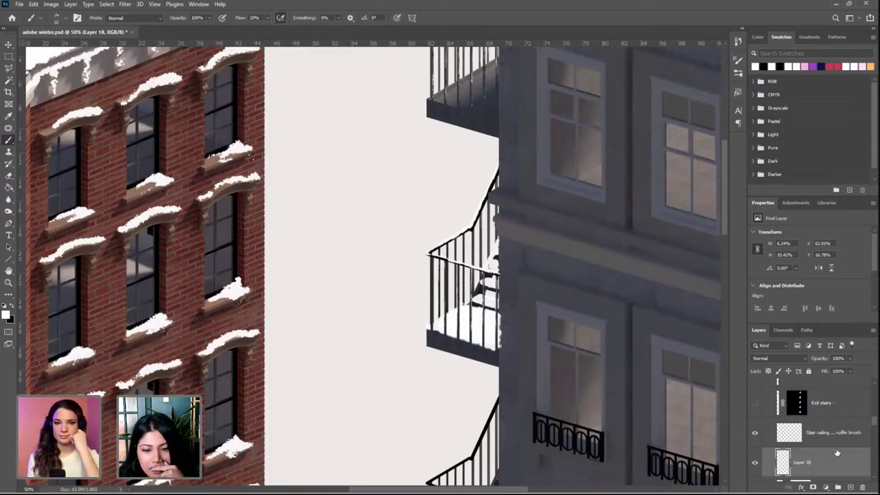
left_click(864, 486)
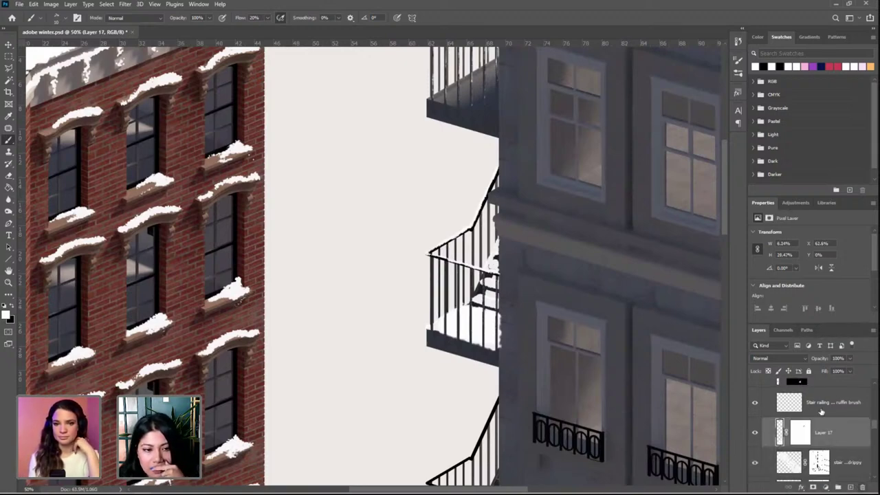
Hide Layer 17 and show the "Exit stairs -" and "Exit stairs - ruffin brush" layers
left_click(754, 432)
left_click(754, 433)
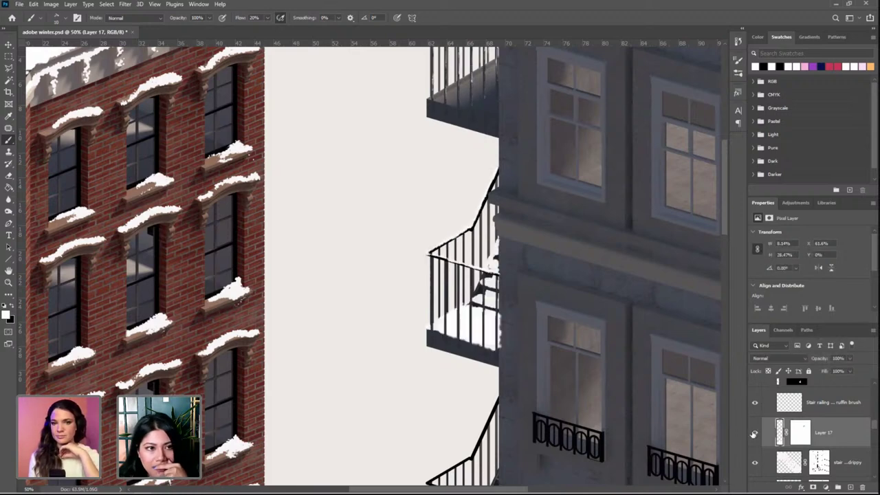
left_click(754, 432)
scroll(756, 433, "up", 2)
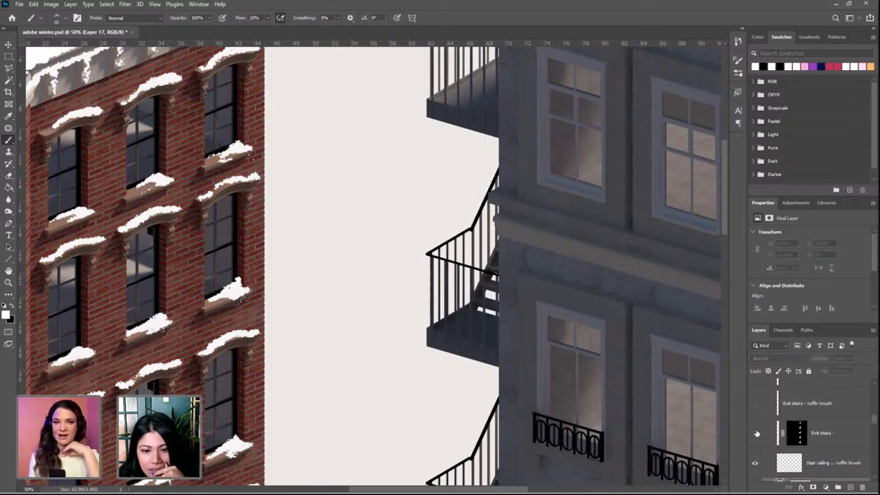
left_click(755, 433)
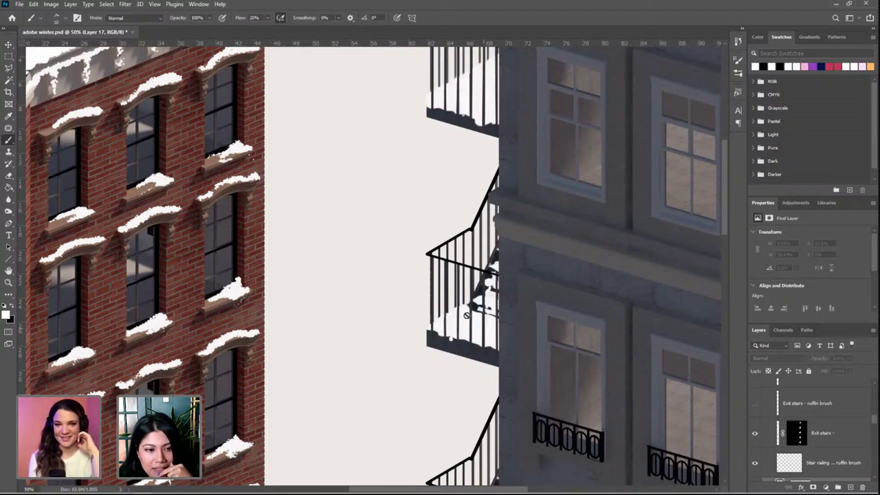
left_click(754, 408)
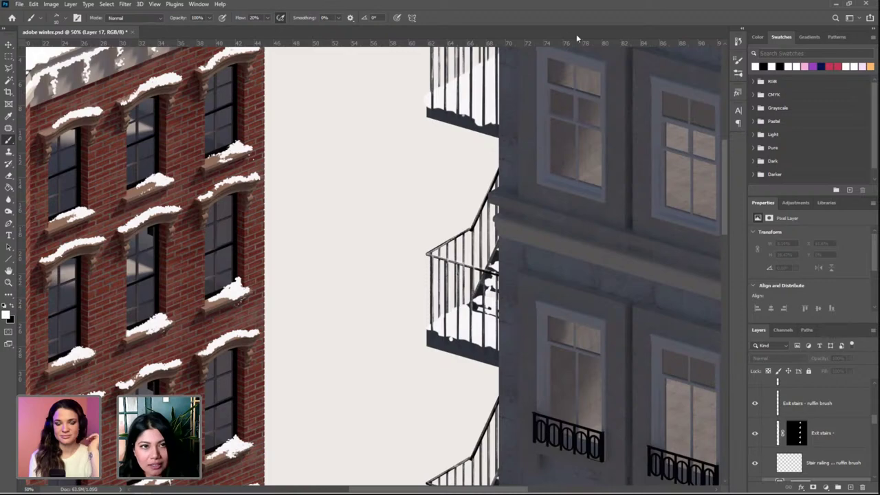
Examine the snow on the railings, steps and landings of the exit staircases up close and along the building
left_click_drag(585, 271, 637, 275)
left_click_drag(528, 248, 270, 202)
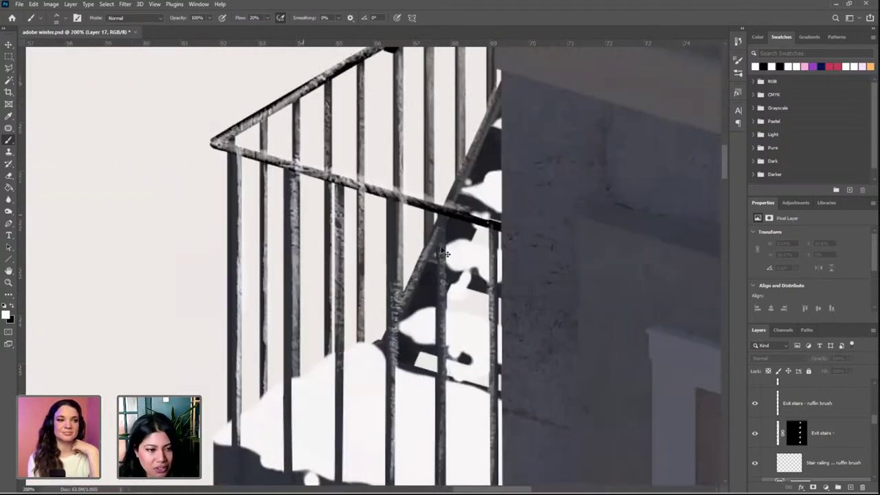
key("ctrl+minus")
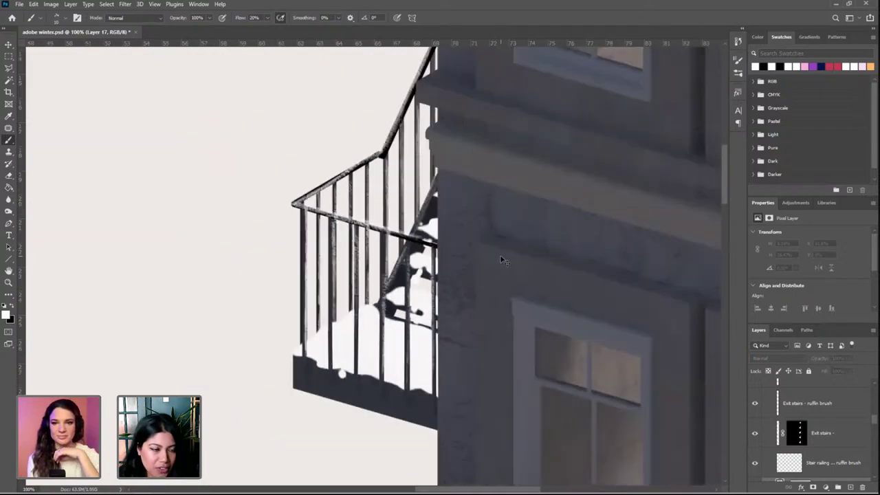
key("ctrl+minus")
key("ctrl+minus")
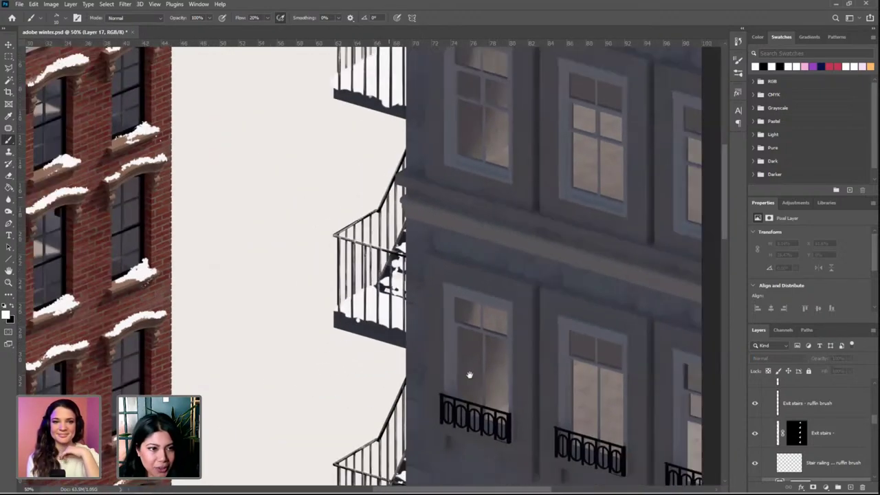
left_click_drag(383, 61, 459, 228)
left_click_drag(460, 405, 457, 381)
left_click_drag(459, 340, 455, 250)
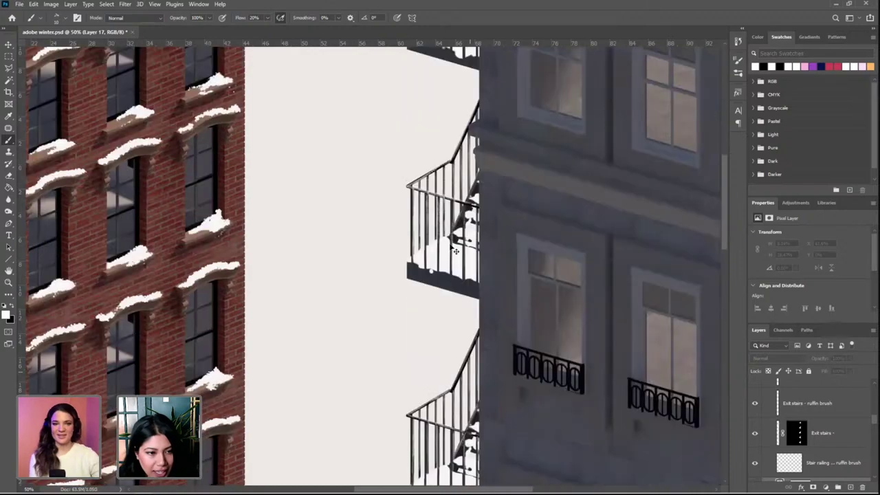
left_click_drag(503, 460, 490, 270)
key("ctrl+plus")
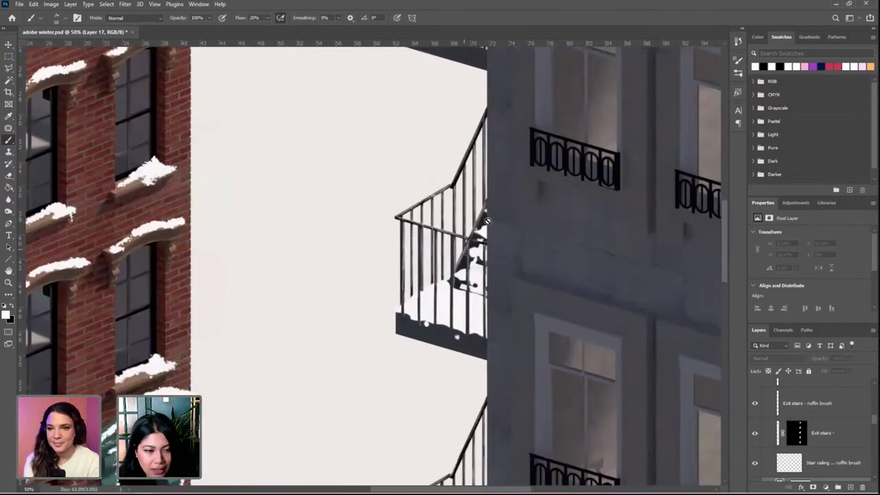
Check the snow on the landings and steps of the lower exit staircases up close
key("ctrl+plus")
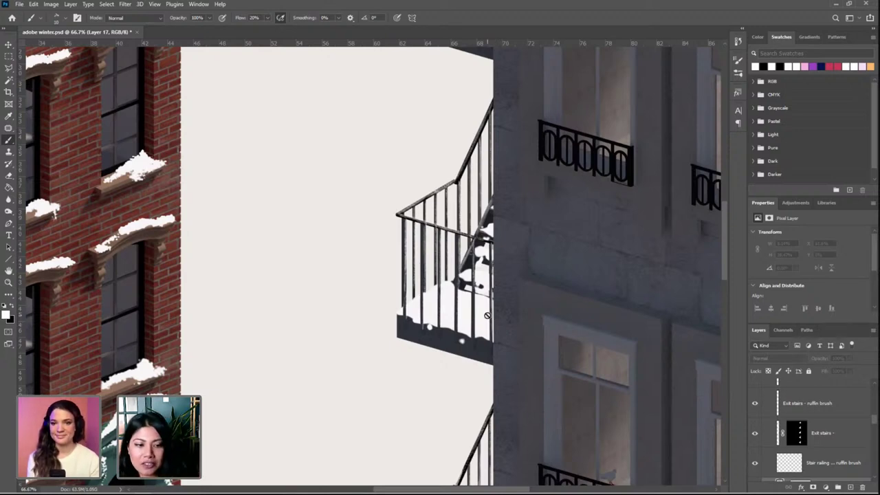
key("v")
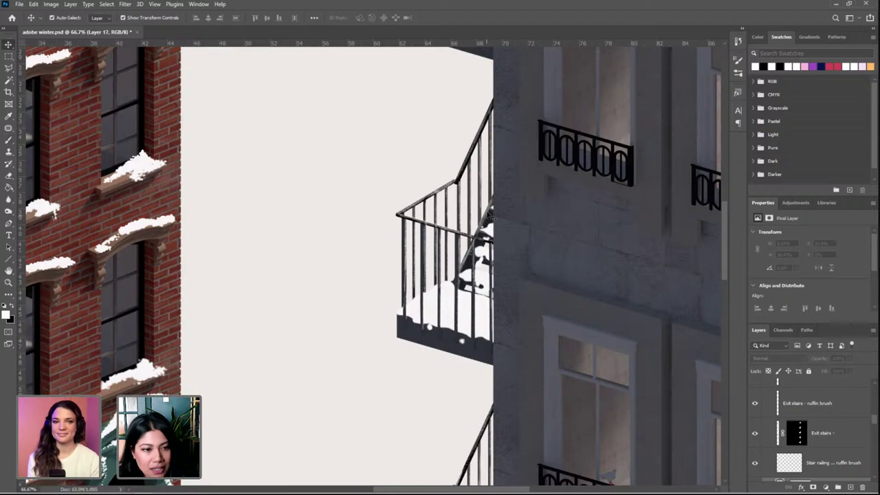
scroll(502, 386, "down", 6)
scroll(503, 386, "down", 3)
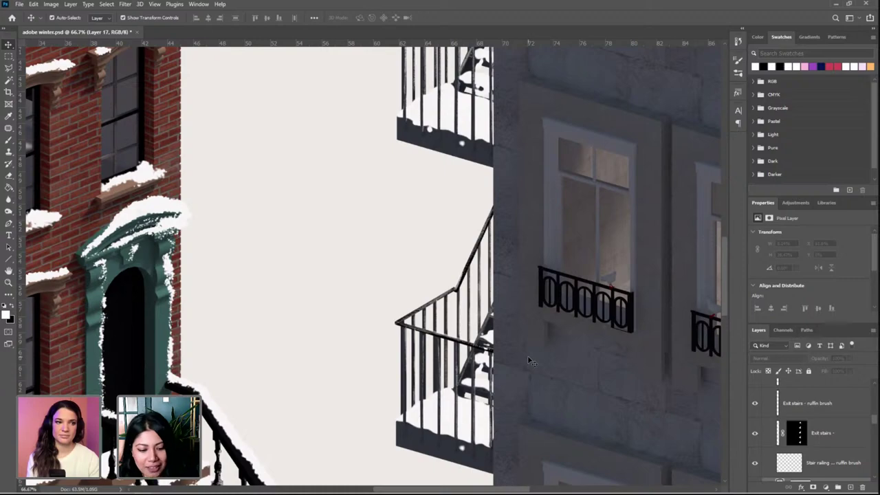
scroll(501, 373, "up", 1)
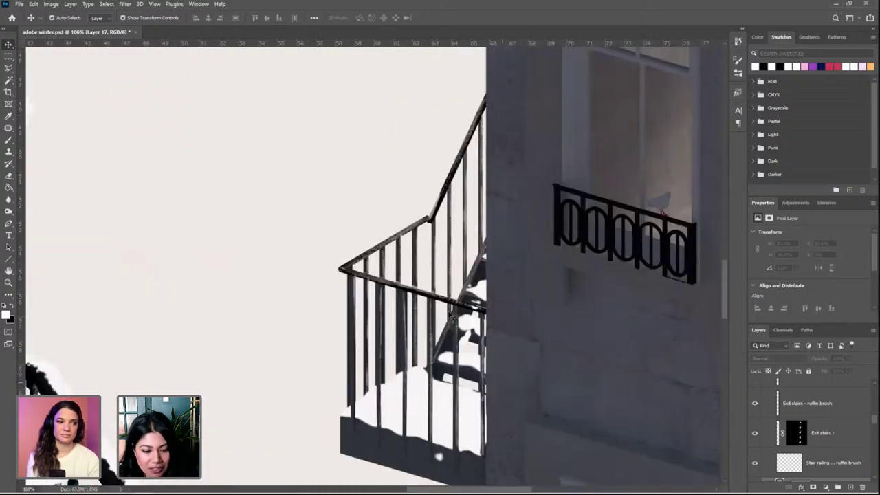
scroll(479, 411, "down", 1)
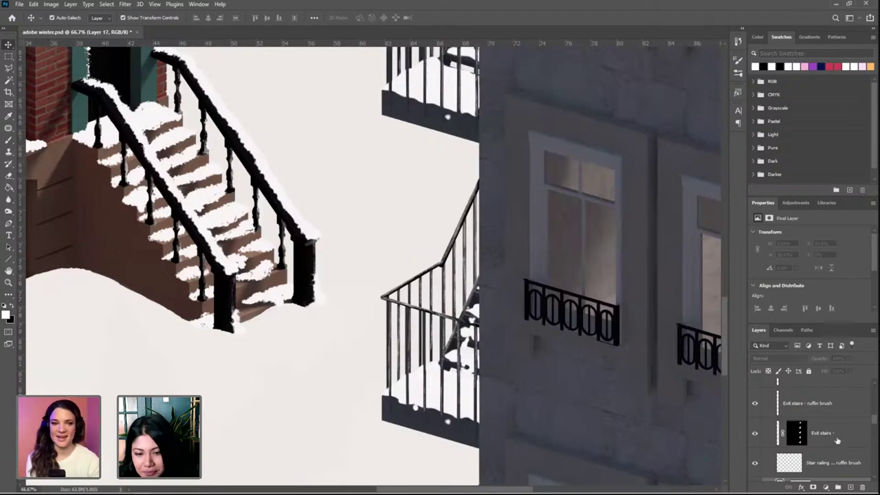
Show the "Exit stair thicker snow - drippy water" layer above the other exit stairs snow layers
left_click(837, 440)
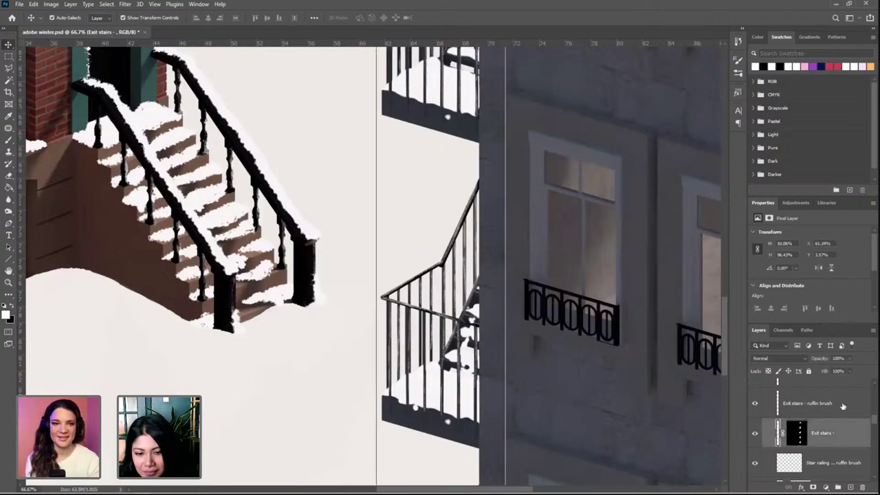
scroll(842, 429, "up", 1)
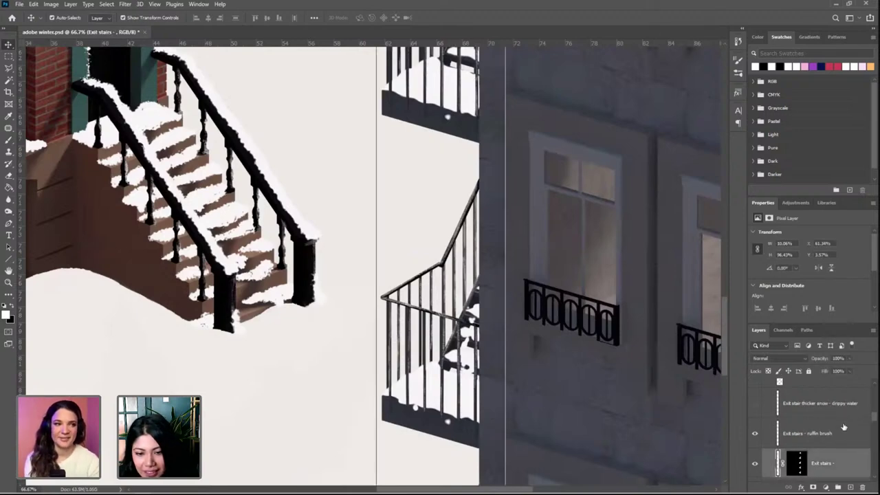
left_click(806, 405)
key("ctrl+minus")
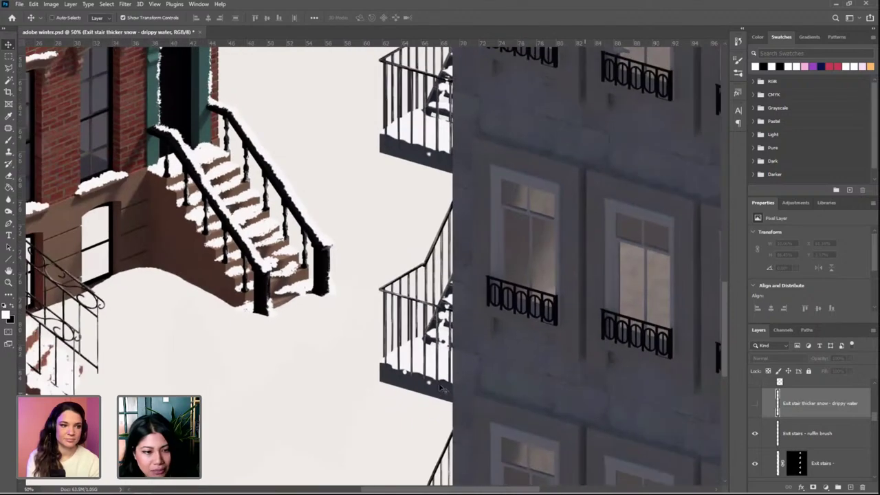
key("ctrl+minus")
left_click_drag(452, 397, 515, 368)
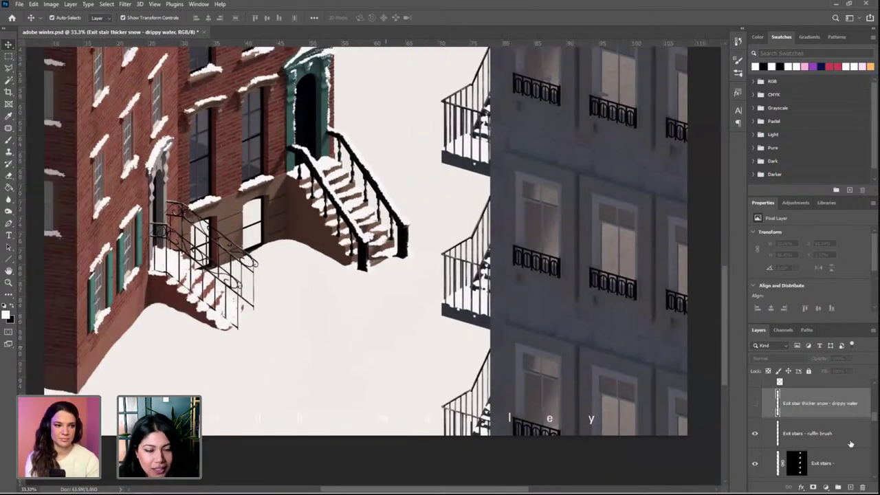
left_click(755, 403)
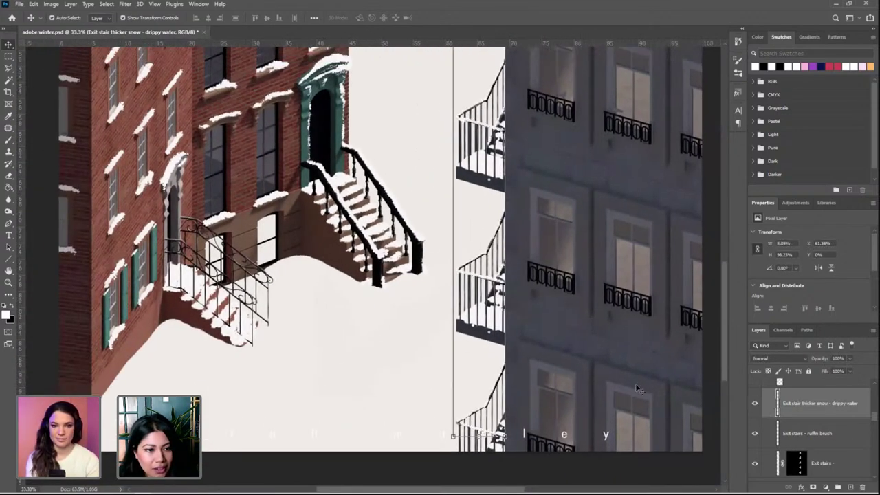
Inspect the thicker snow along the exit stair handrails up close and across several floors
key("ctrl+plus")
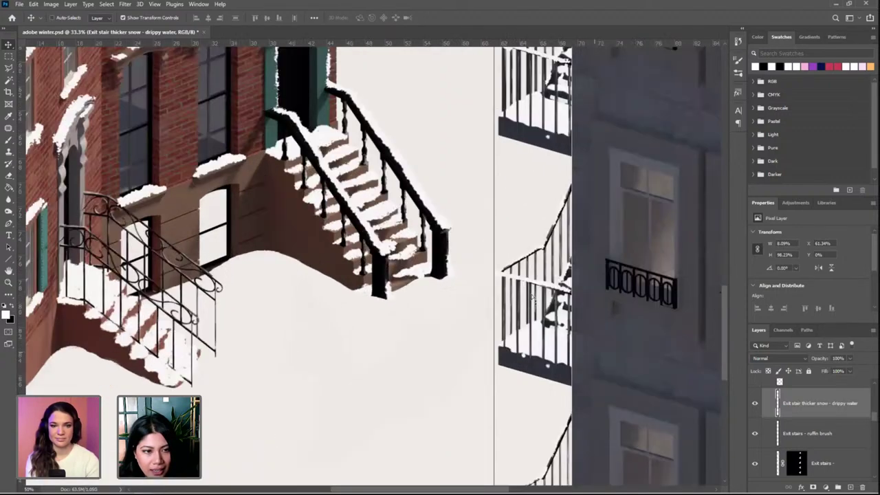
scroll(538, 291, "up", 2)
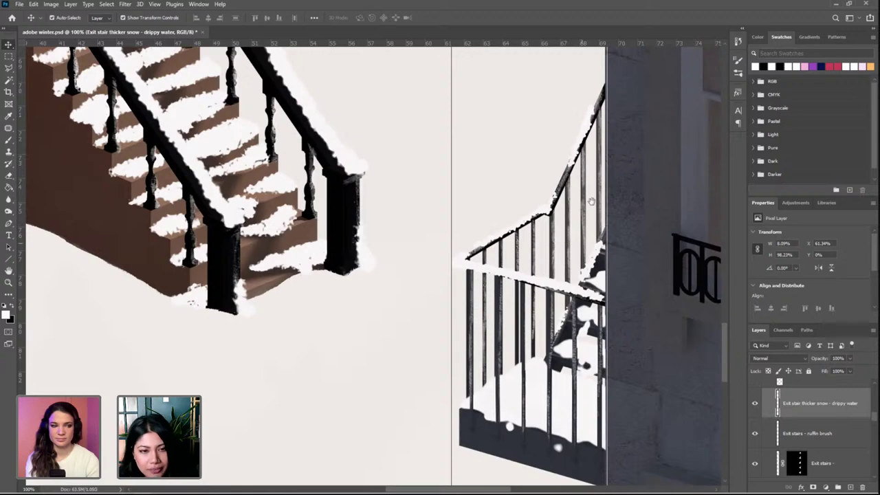
left_click_drag(591, 201, 539, 348)
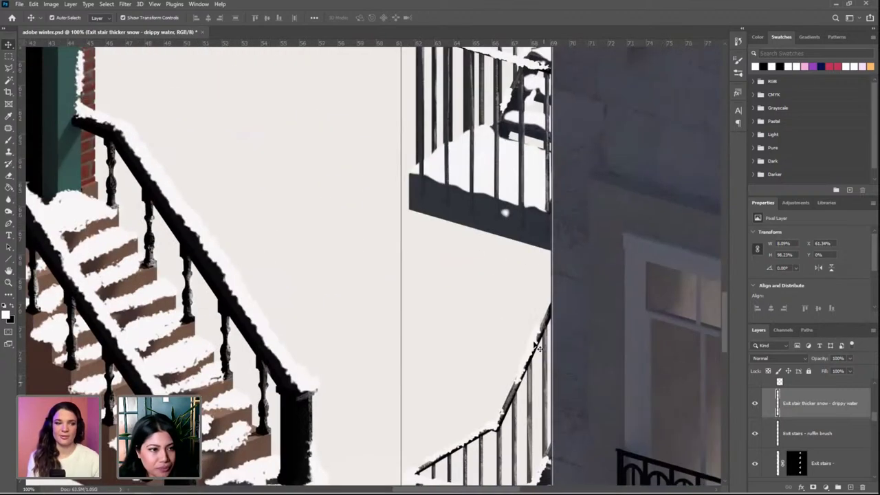
key("ctrl+minus")
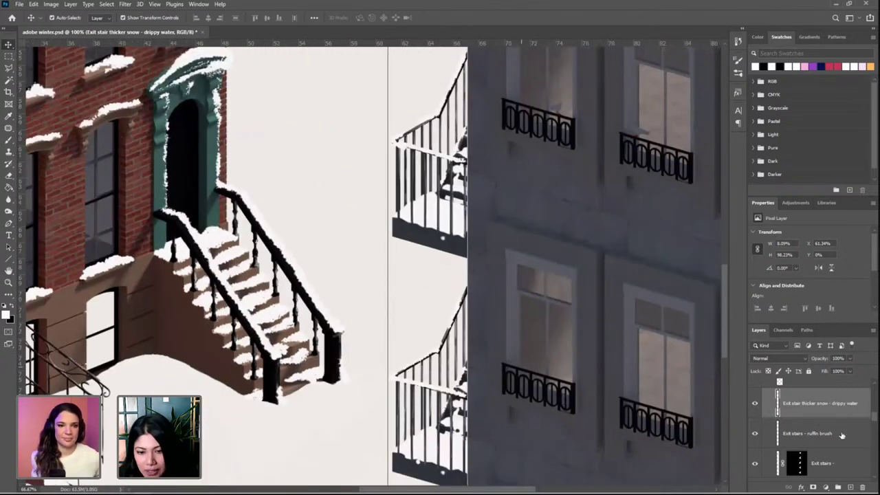
key("ctrl+minus")
key("ctrl+minus")
Select the "Snow stairs - drippy water" layer and make it visible on the brownstone's front steps
scroll(820, 432, "down", 4)
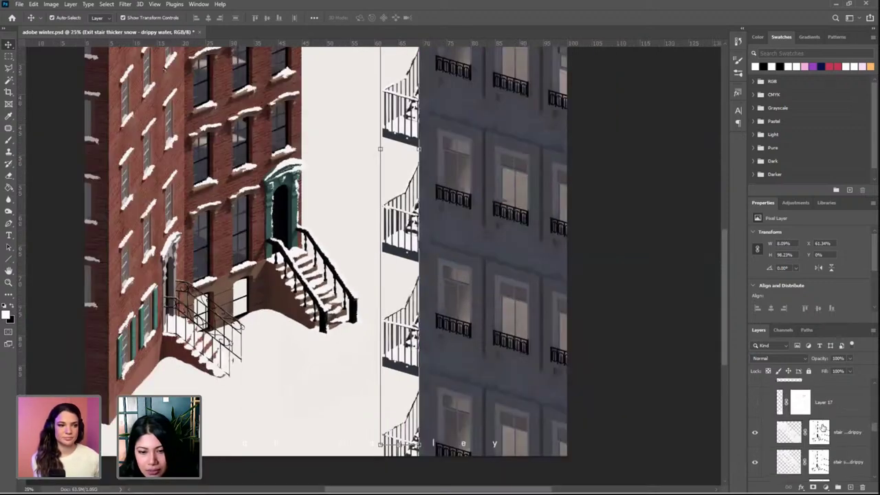
scroll(840, 438, "down", 2)
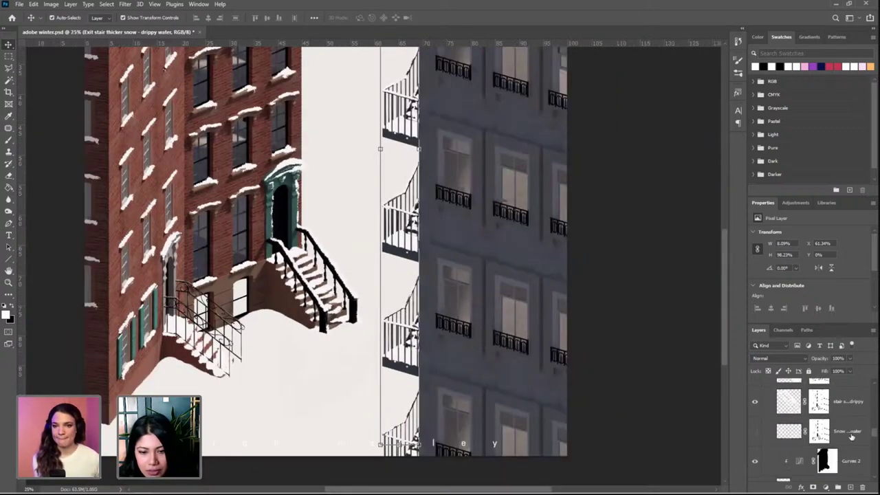
left_click(766, 436)
left_click(755, 431)
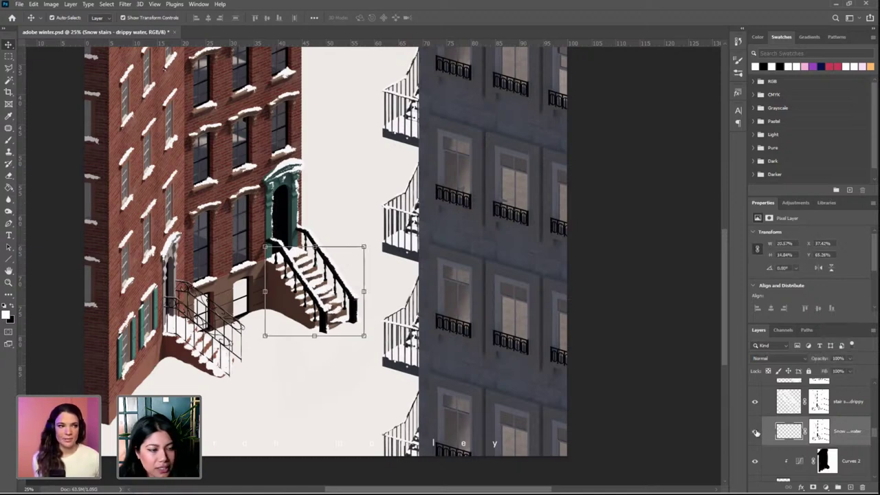
Preview the "Snow base windows - ruffin brush" layer by showing it and hiding it again
scroll(851, 433, "down", 2)
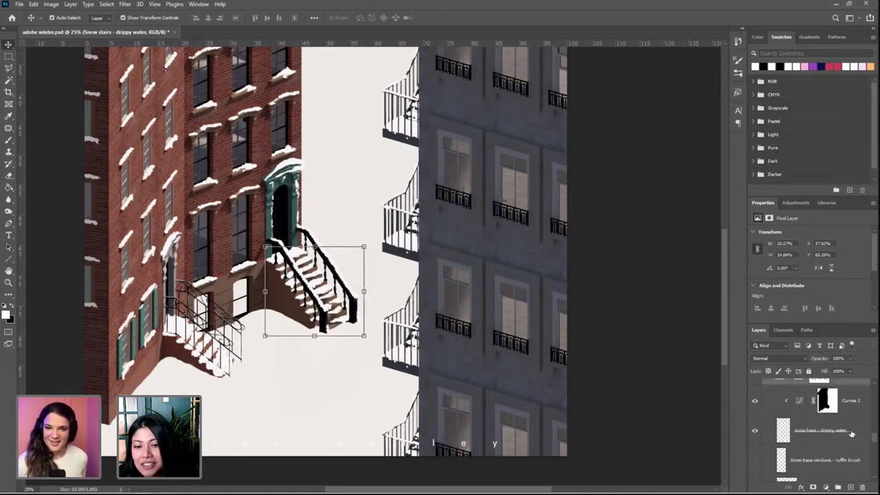
left_click(840, 460)
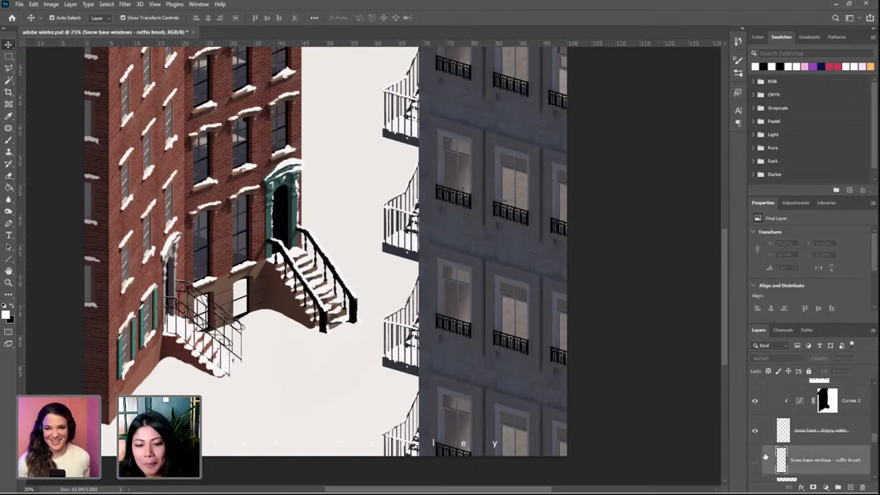
left_click(756, 461)
left_click(756, 461)
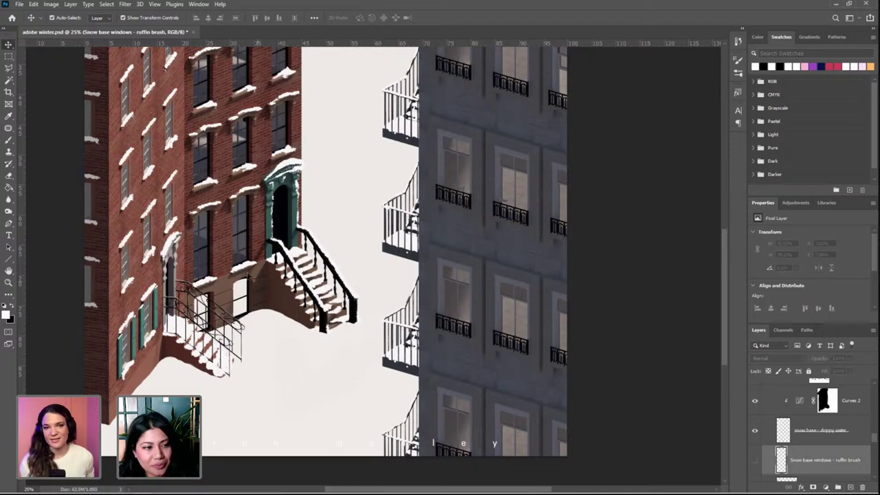
Add a new empty layer directly above "Snow base windows - ruffin brush" for the brick building's top-floor windows
left_click_drag(264, 138, 461, 363)
left_click_drag(463, 159, 502, 197)
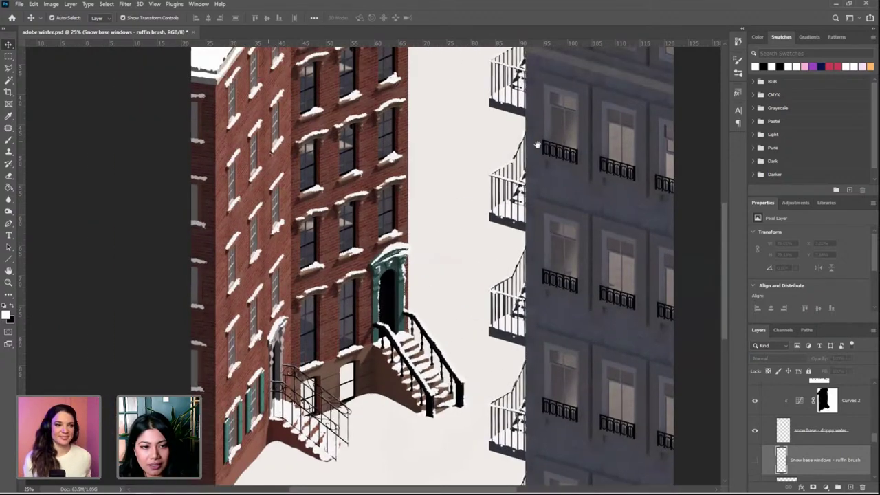
left_click_drag(422, 216, 504, 359)
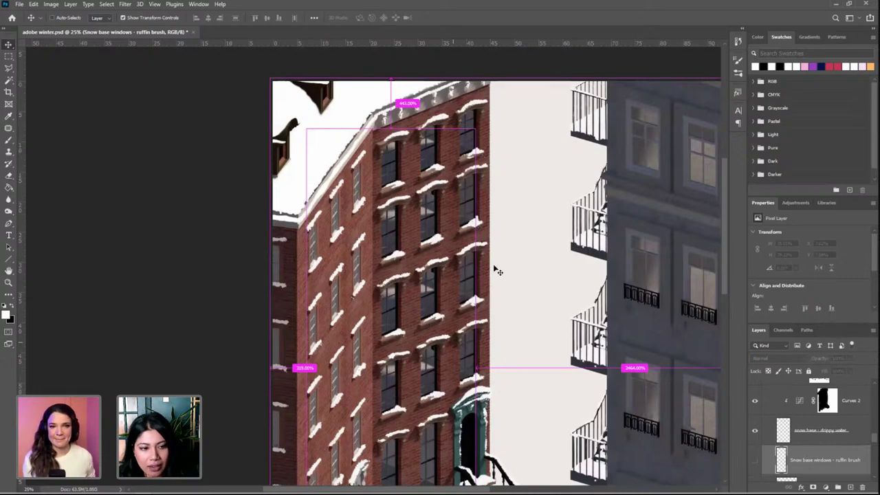
key("ctrl+plus")
key("ctrl+plus")
key("ctrl+plus")
scroll(537, 288, "up", 3)
scroll(538, 287, "right", 3)
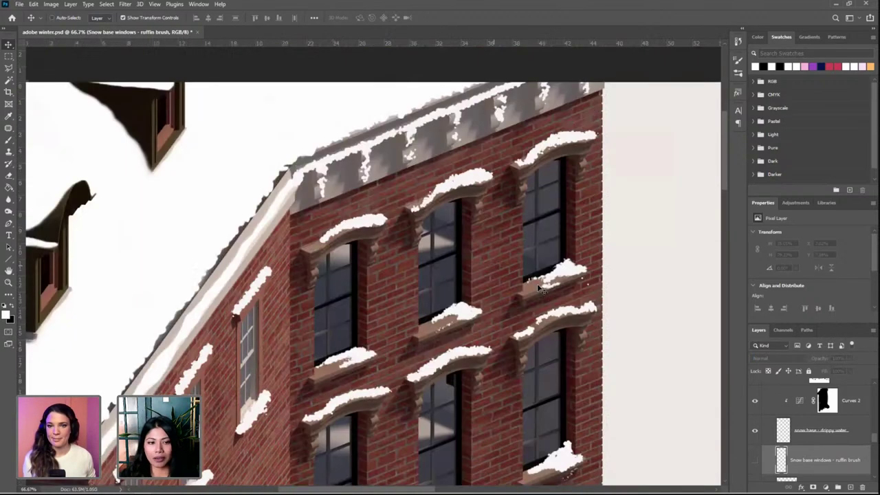
key("ctrl+plus")
scroll(529, 297, "right", 1)
scroll(529, 297, "down", 1)
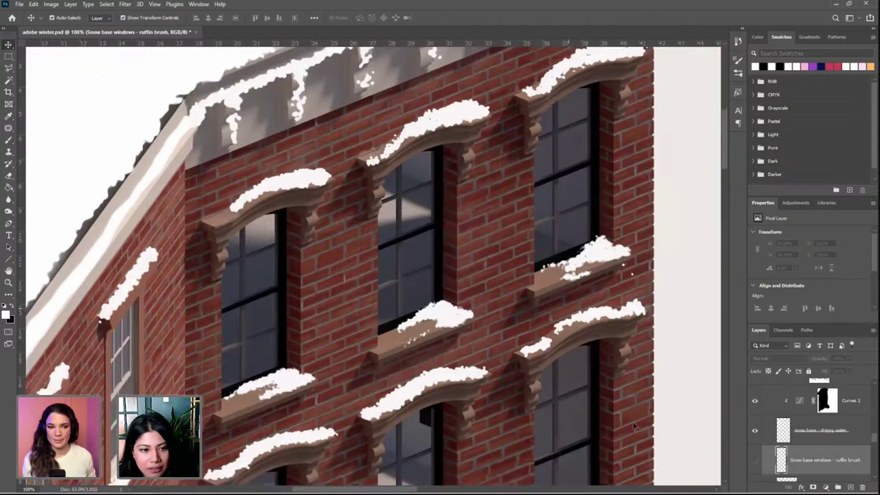
left_click(851, 486)
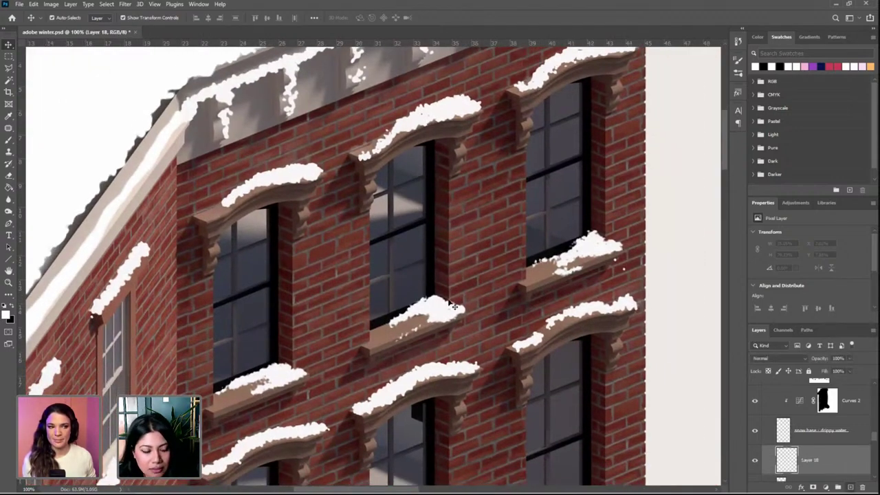
Brush thin, broken white snow strokes along the crossbars of the middle top-floor window, with a faint touch on its upper vertical bar
key("ctrl+plus")
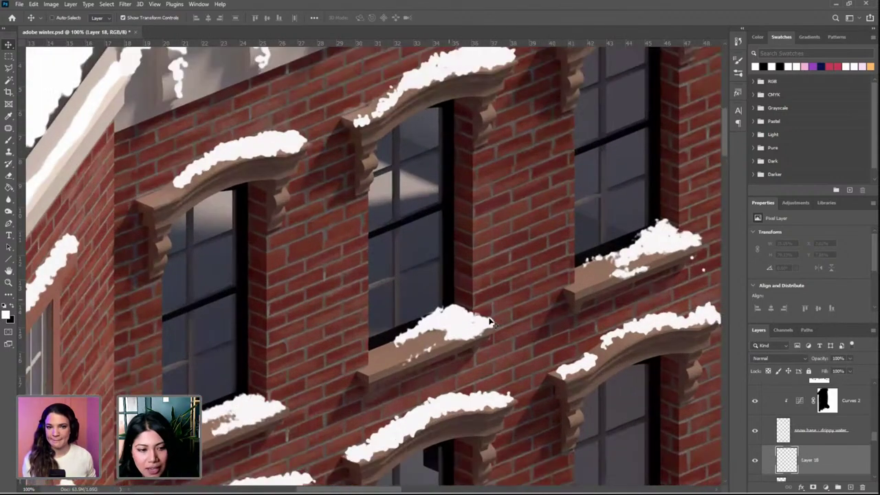
scroll(490, 321, "up", 2)
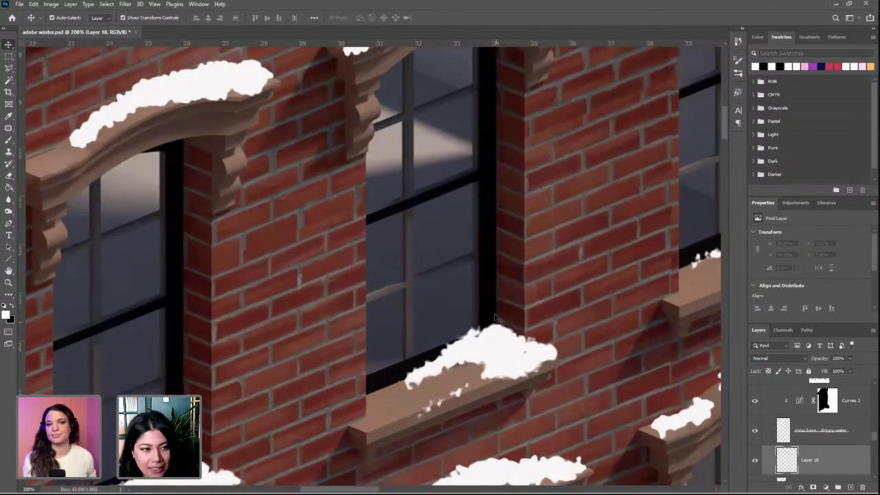
key("b")
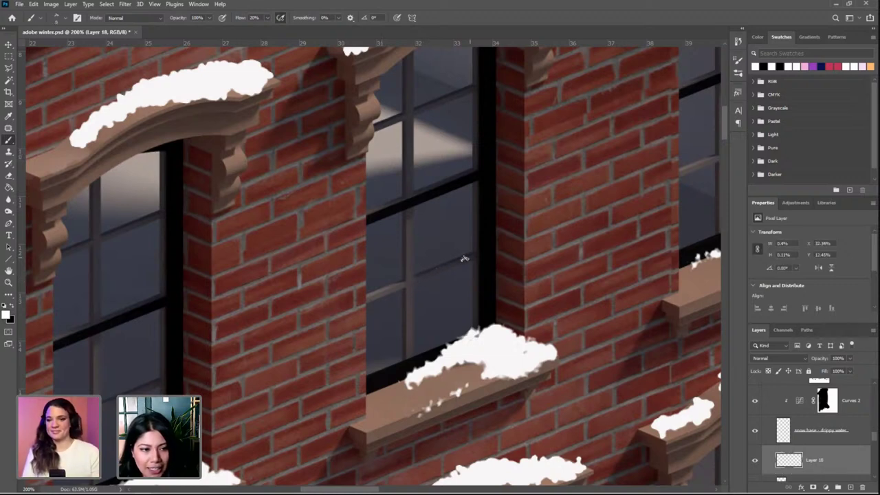
left_click_drag(471, 257, 448, 265)
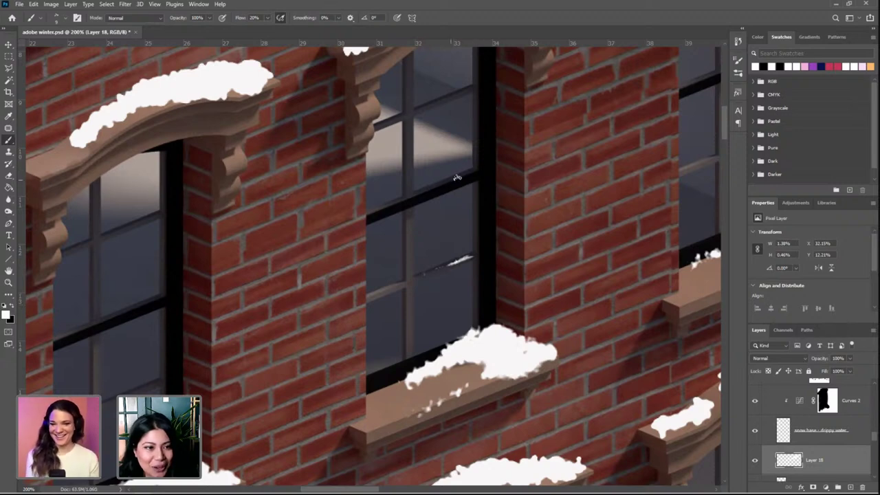
left_click_drag(445, 180, 374, 214)
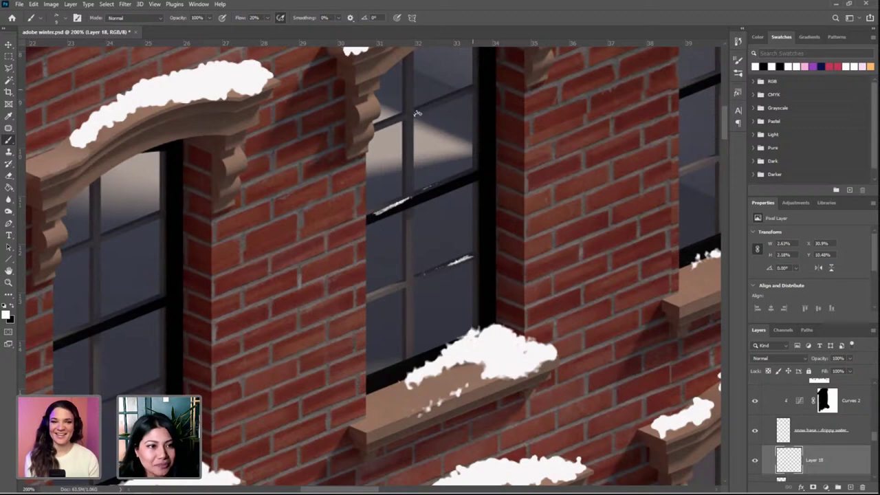
mouse_move(416, 110)
left_mouse_down()
mouse_move(467, 88)
mouse_move(445, 98)
mouse_move(412, 82)
left_mouse_up()
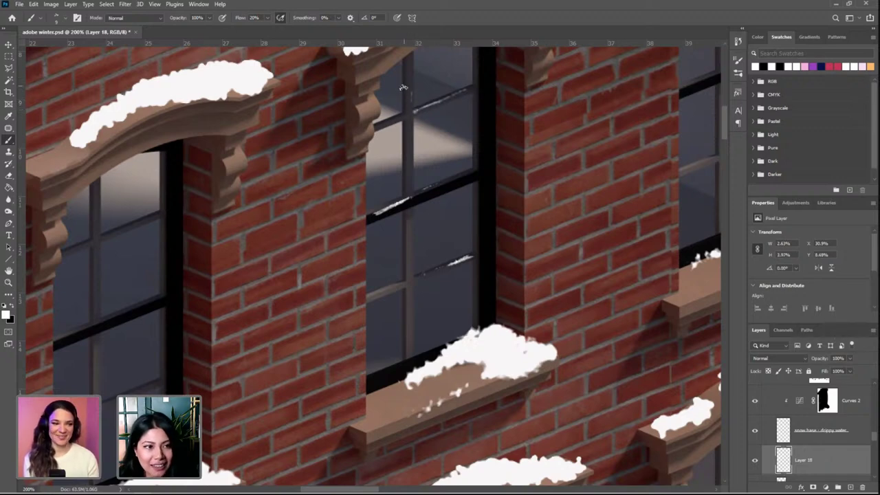
left_click_drag(400, 111, 378, 124)
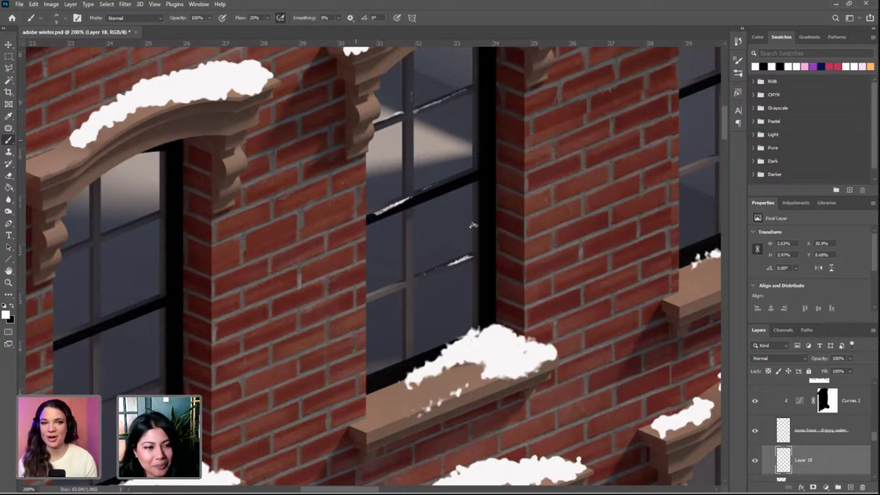
left_click_drag(387, 288, 453, 260)
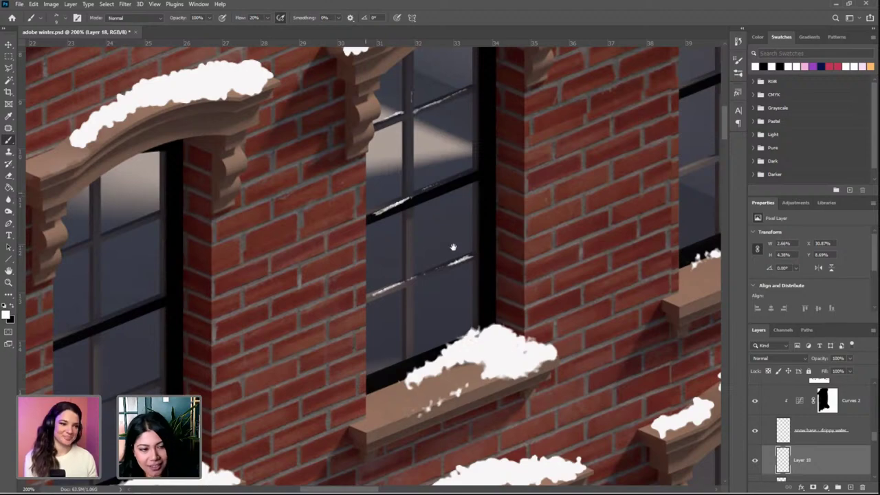
Brush thin, broken white snow strokes along the upper crossbar and the black middle rail of the left top-floor window
left_click_drag(511, 191, 521, 198)
scroll(380, 161, "up", 2)
scroll(380, 161, "left", 2)
scroll(365, 99, "left", 4)
scroll(365, 99, "down", 1)
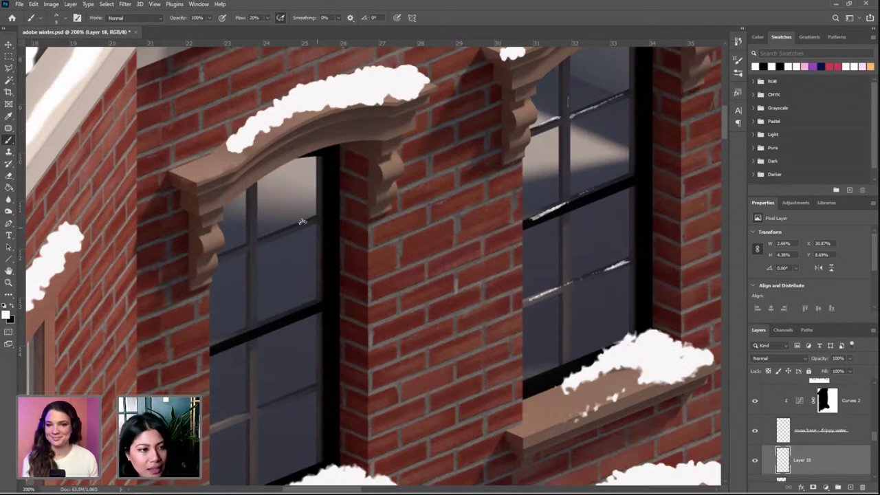
mouse_move(255, 245)
left_mouse_down()
mouse_move(304, 222)
mouse_move(237, 252)
left_mouse_up()
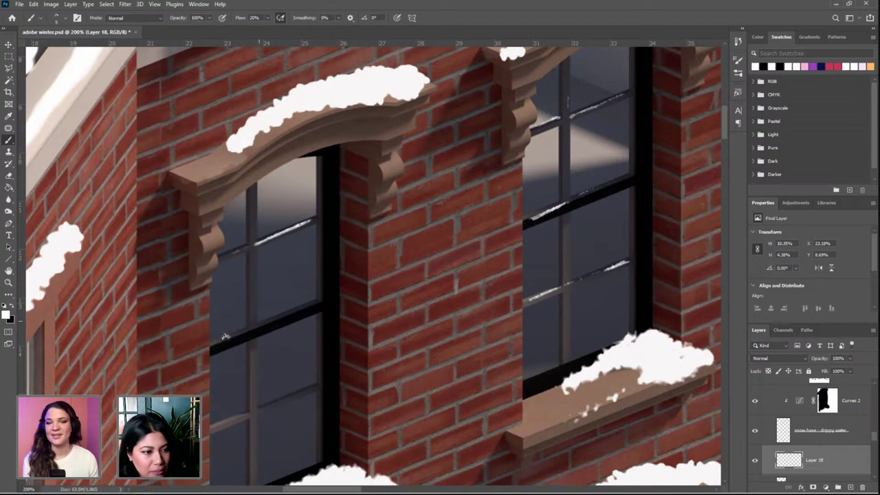
mouse_move(308, 304)
left_mouse_down()
mouse_move(212, 344)
mouse_move(307, 303)
left_mouse_up()
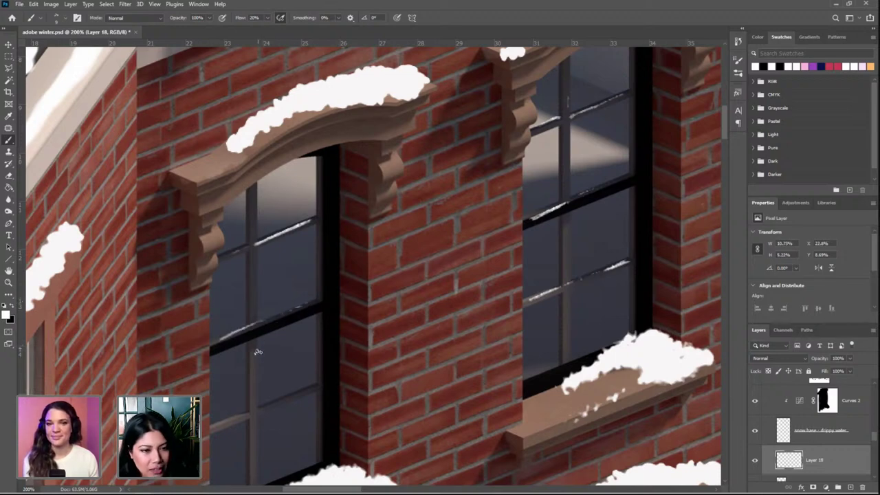
Paint thin snow along the lower crossbar and bottom frame of the left top-floor window, with small clumps beside the vertical bar
scroll(303, 312, "down", 2)
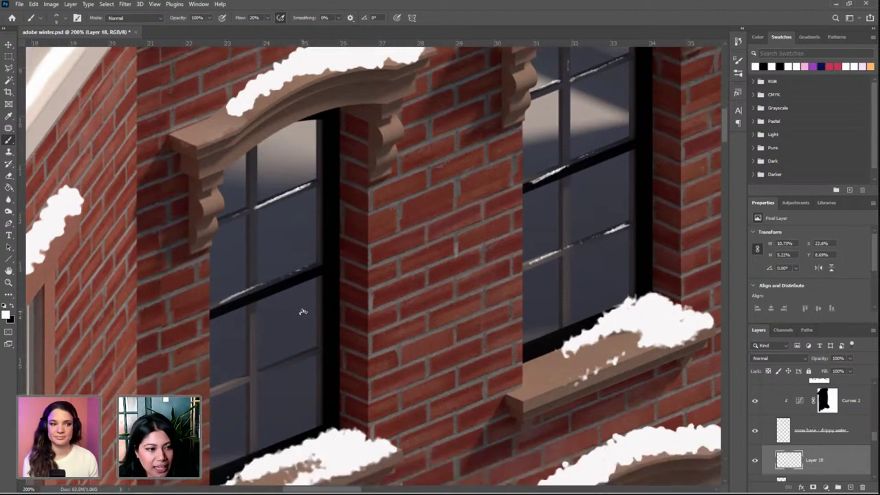
left_click_drag(265, 371, 223, 385)
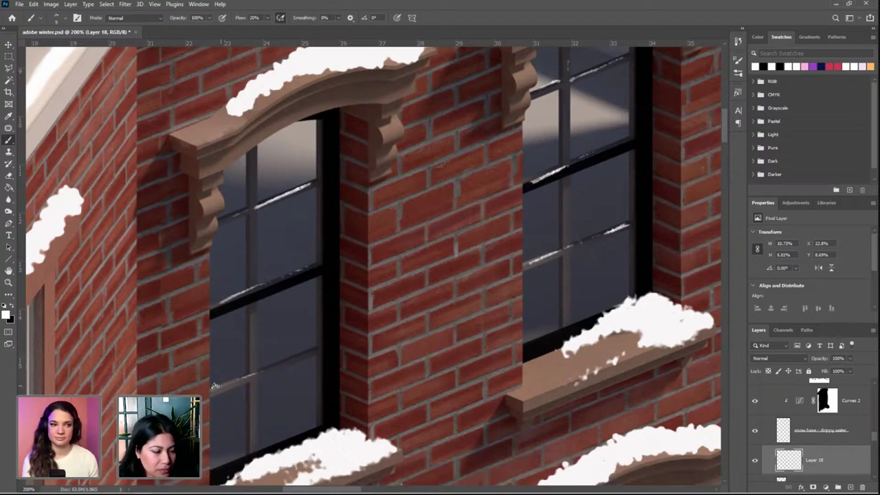
mouse_move(216, 383)
left_mouse_down()
mouse_move(288, 358)
mouse_move(260, 367)
mouse_move(294, 354)
left_mouse_up()
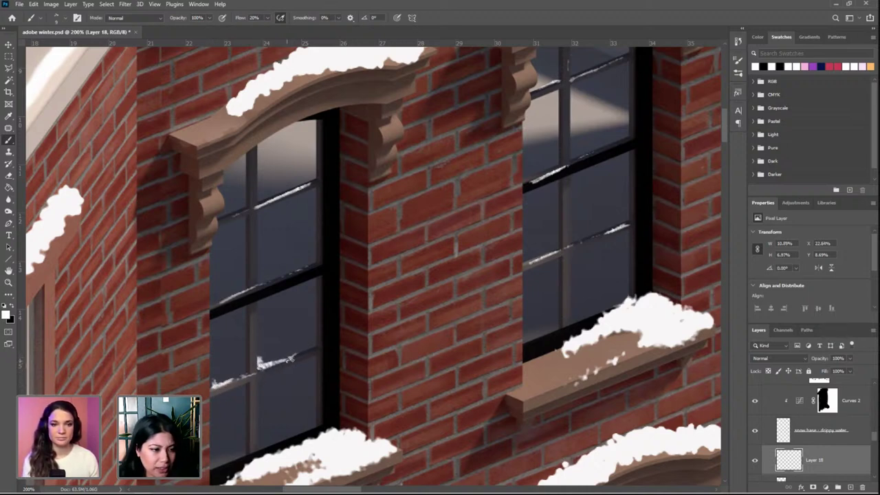
scroll(322, 356, "down", 3)
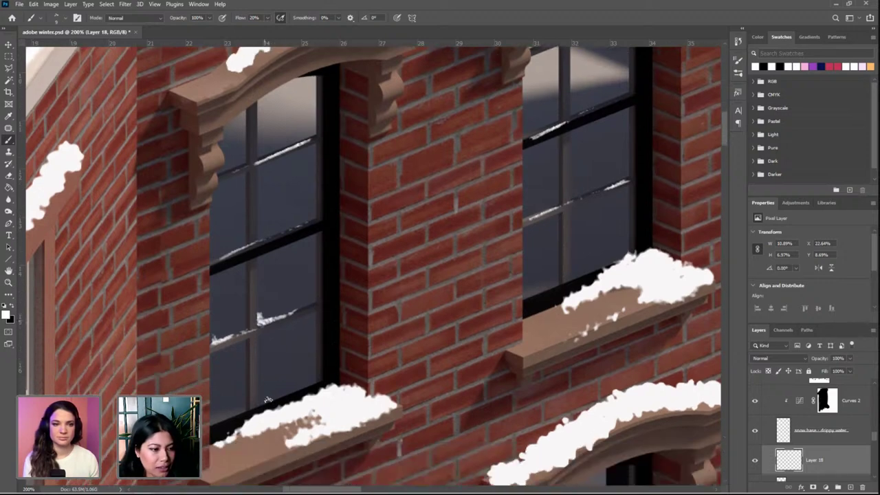
mouse_move(258, 404)
left_mouse_down()
mouse_move(303, 386)
mouse_move(215, 422)
mouse_move(233, 417)
left_mouse_up()
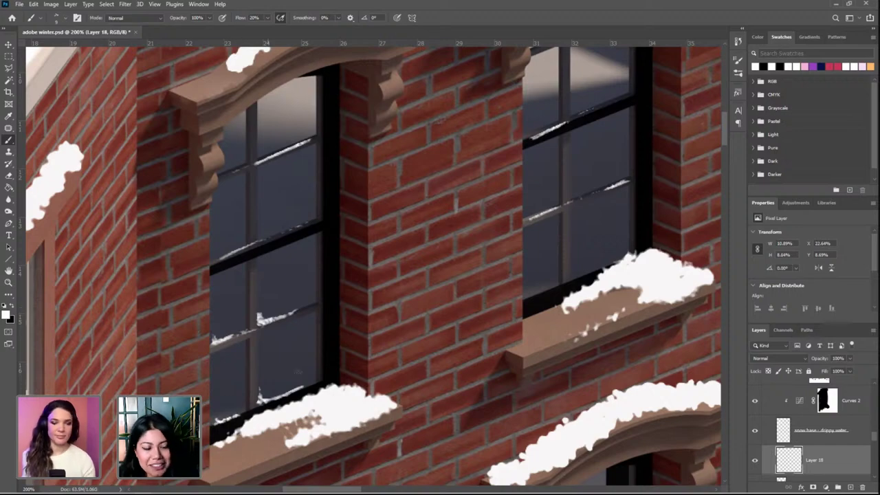
Add thin snow along the bottom frame of the middle top-floor window, just behind the snowy sill
left_click_drag(439, 260, 413, 278)
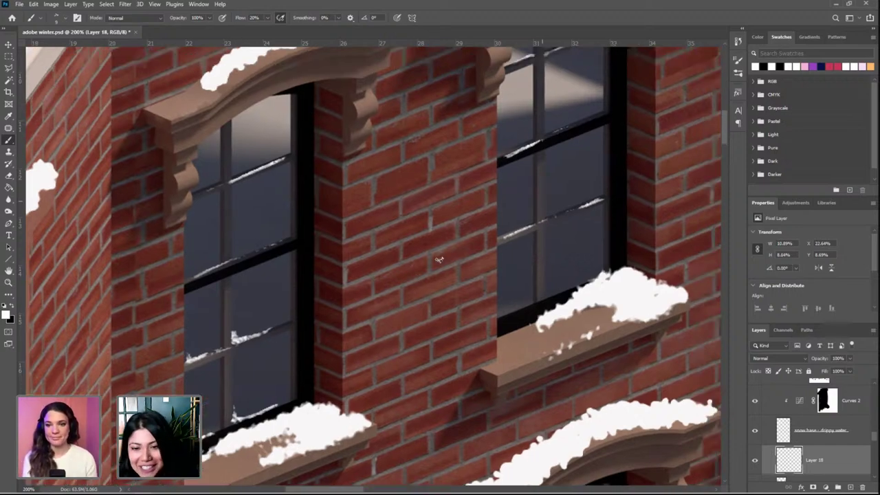
left_click_drag(482, 263, 404, 323)
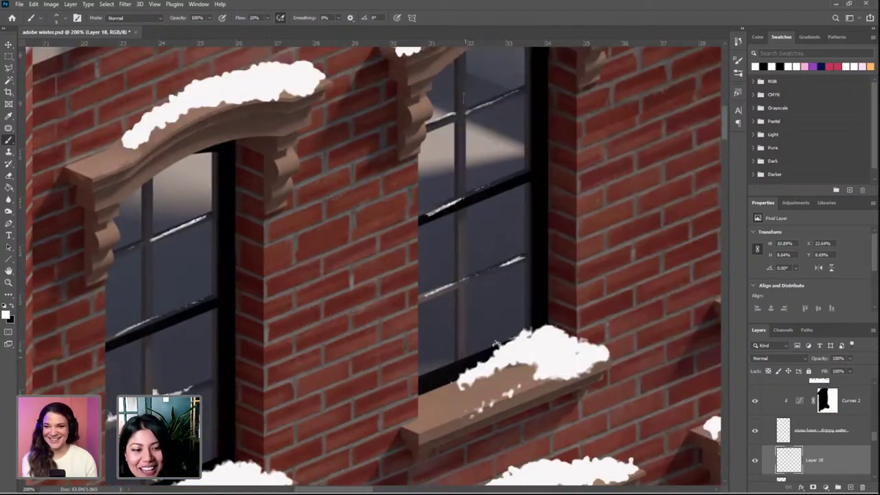
left_click_drag(499, 342, 435, 369)
left_click(422, 371)
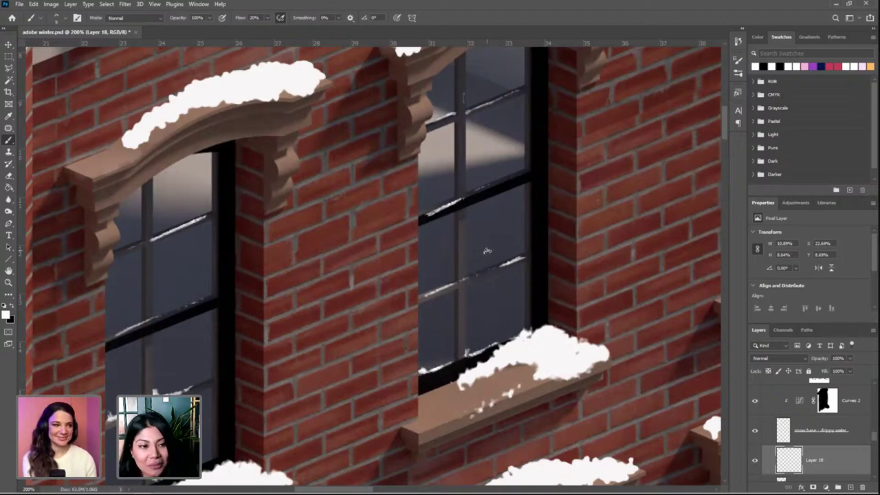
Brush thin snow along the bottom frame and lower crossbar of the right top-floor window, gathering it in the pane corners
key("ctrl+minus")
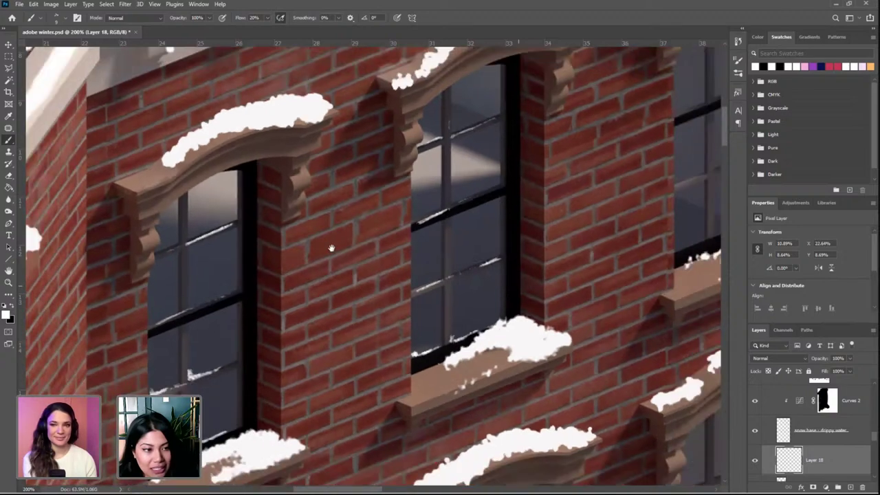
scroll(384, 254, "down", 2)
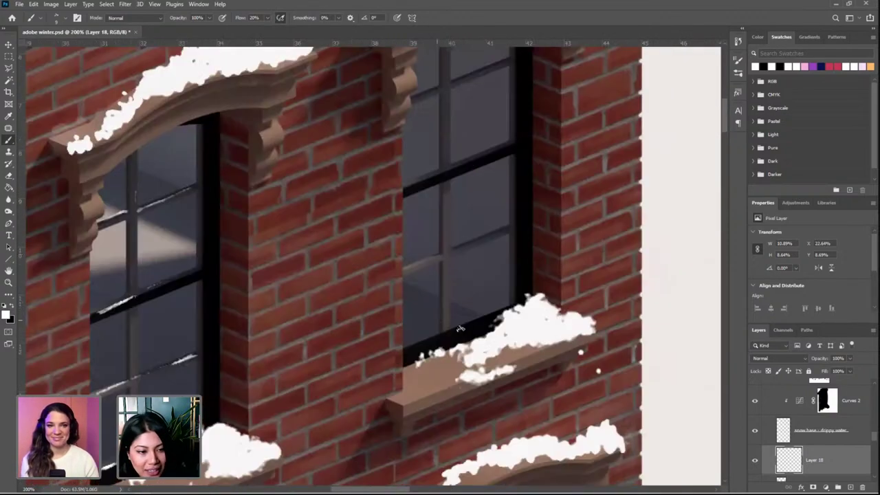
scroll(461, 297, "up", 2)
mouse_move(412, 348)
left_mouse_down()
mouse_move(404, 346)
mouse_move(500, 309)
left_mouse_up()
mouse_move(440, 332)
left_mouse_down()
mouse_move(453, 327)
mouse_move(452, 311)
left_mouse_up()
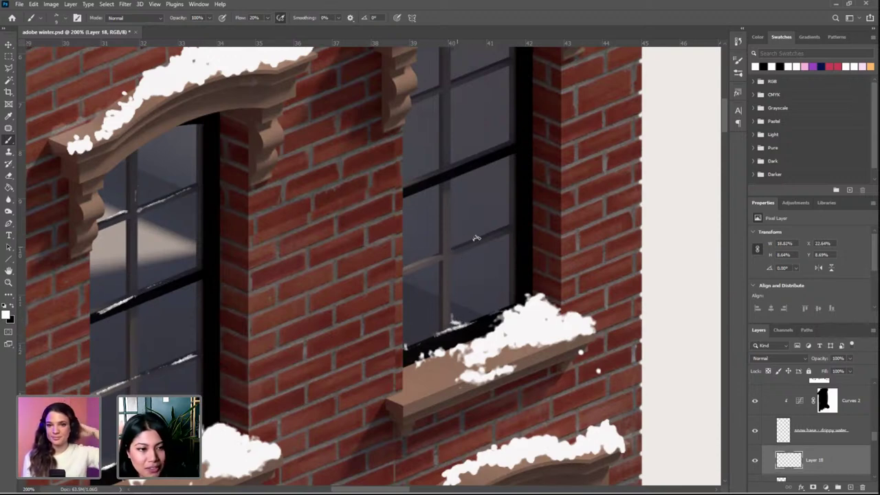
left_click_drag(474, 238, 453, 247)
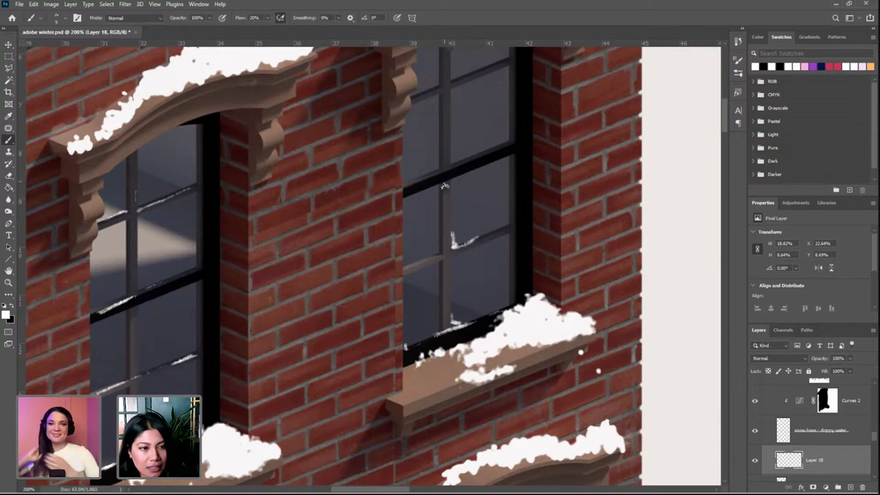
Paint broken snow strokes along the black middle rail and upper crossbar of the right top-floor window
left_click_drag(459, 167, 481, 153)
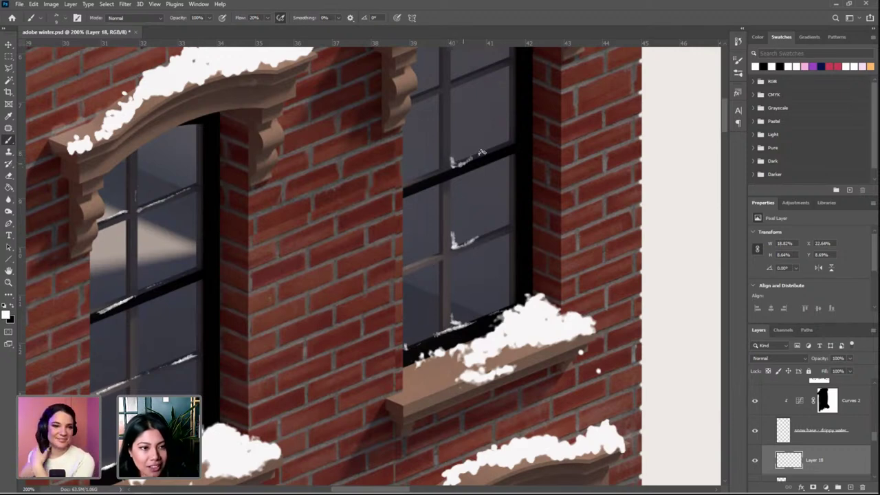
left_click_drag(409, 186, 433, 175)
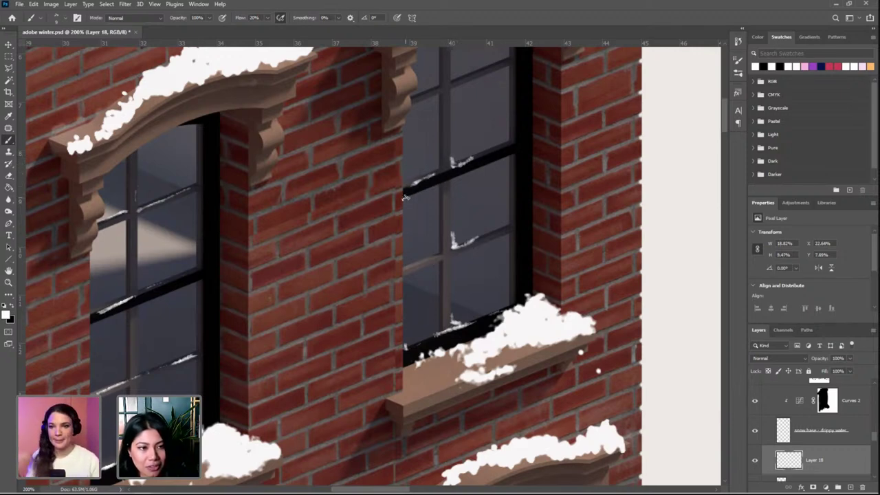
scroll(489, 299, "up", 5)
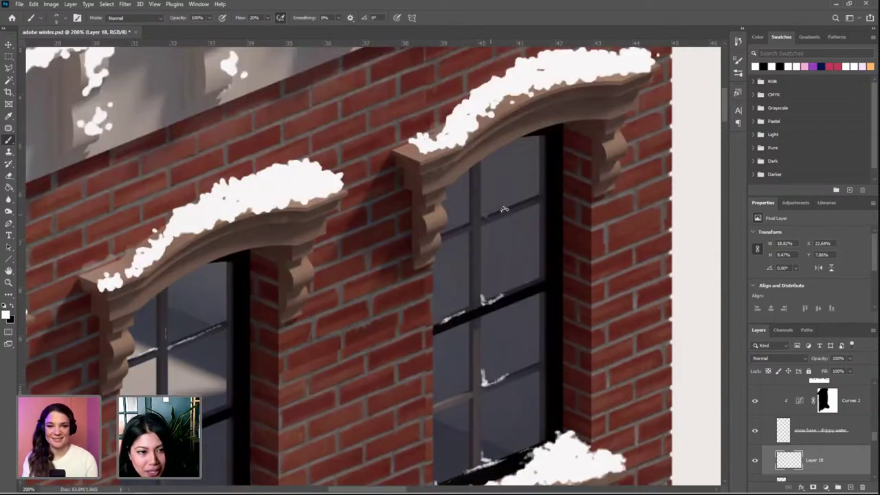
left_click_drag(481, 211, 522, 202)
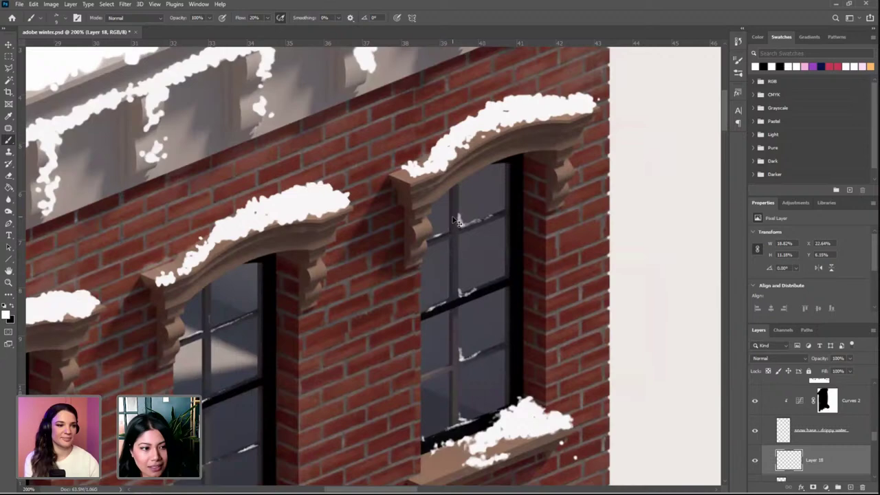
Examine how the thin window-bar snow reads at the scale of the whole brick building
key("ctrl+minus")
key("ctrl+minus")
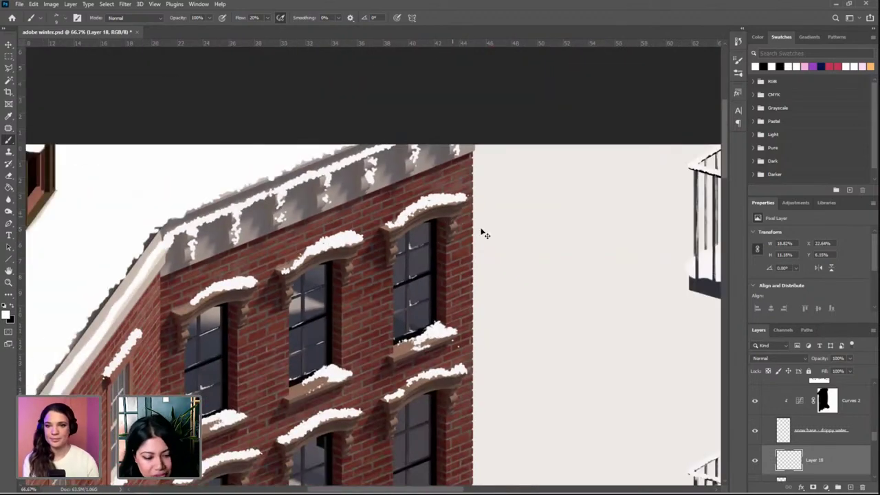
key("ctrl+minus")
key("ctrl+minus")
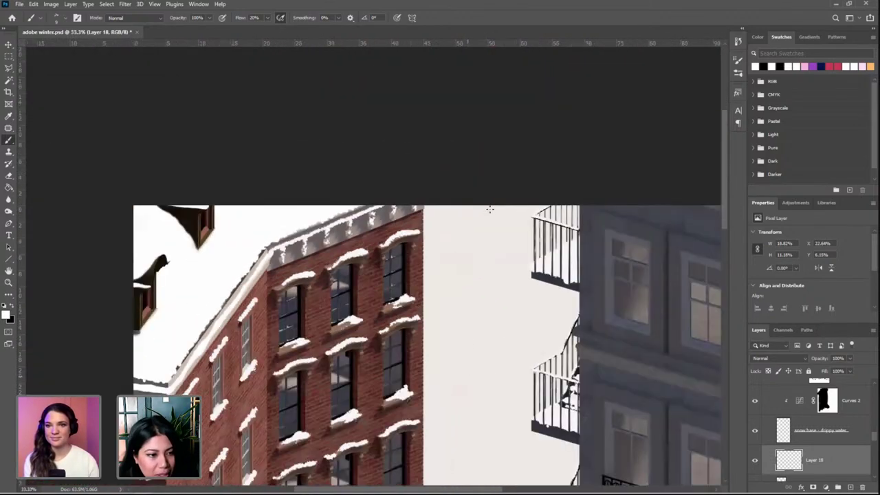
key("ctrl+minus")
key("ctrl+minus")
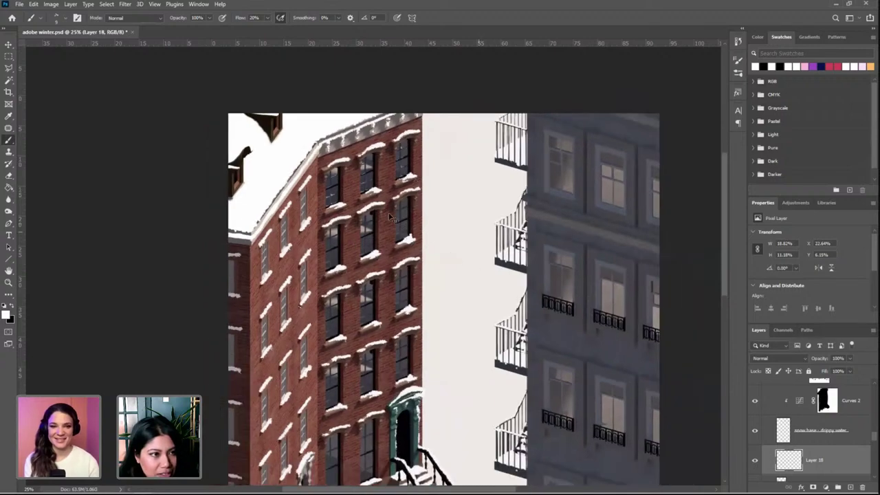
key("ctrl+plus")
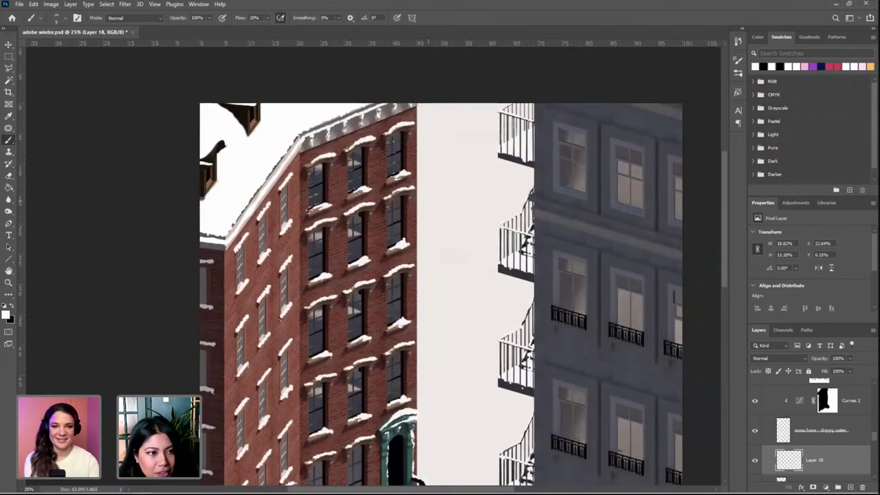
key("ctrl+plus")
key("ctrl+plus")
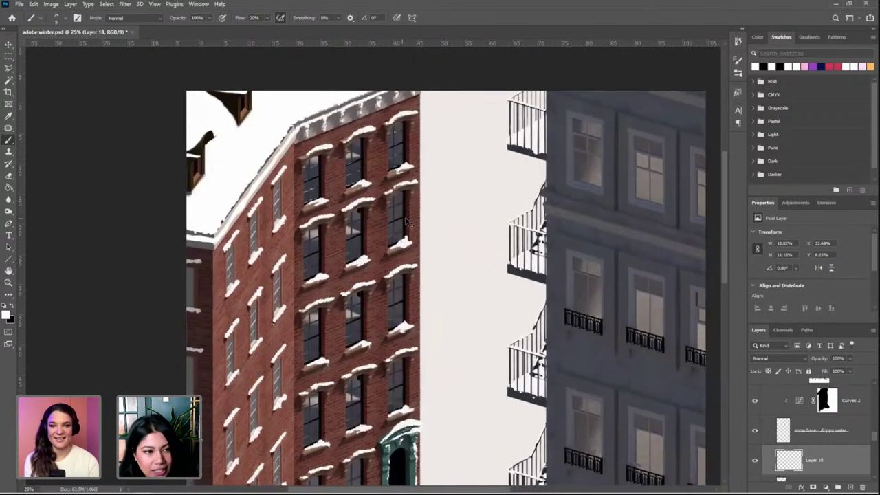
Brush thin snow on the bars of the three second-row windows, including the middle window's lower vertical bar
scroll(426, 239, "up", 2)
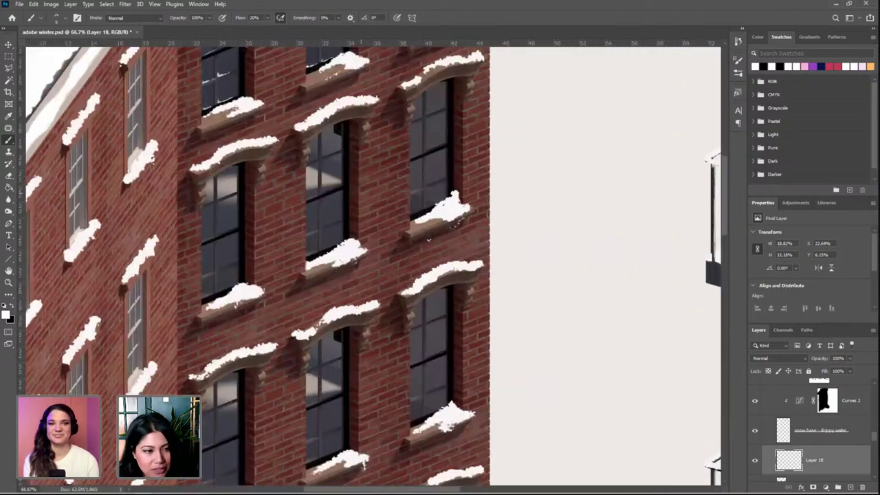
left_click_drag(361, 193, 427, 239)
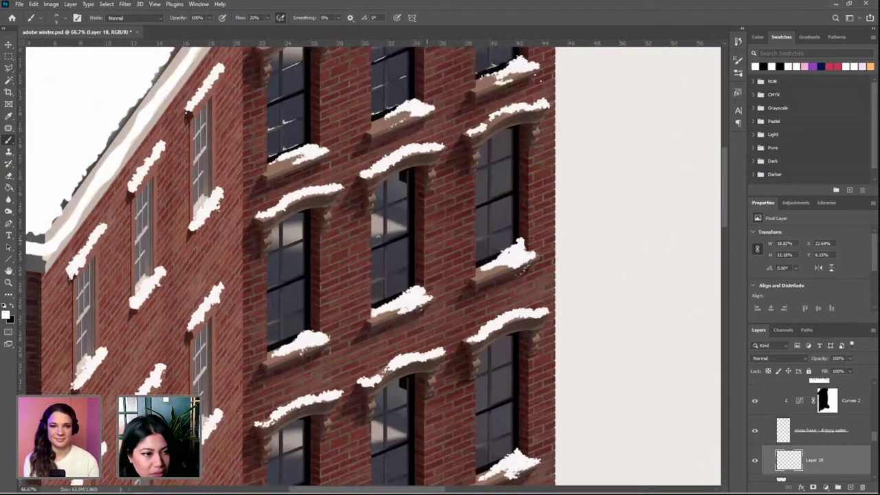
scroll(373, 236, "up", 1)
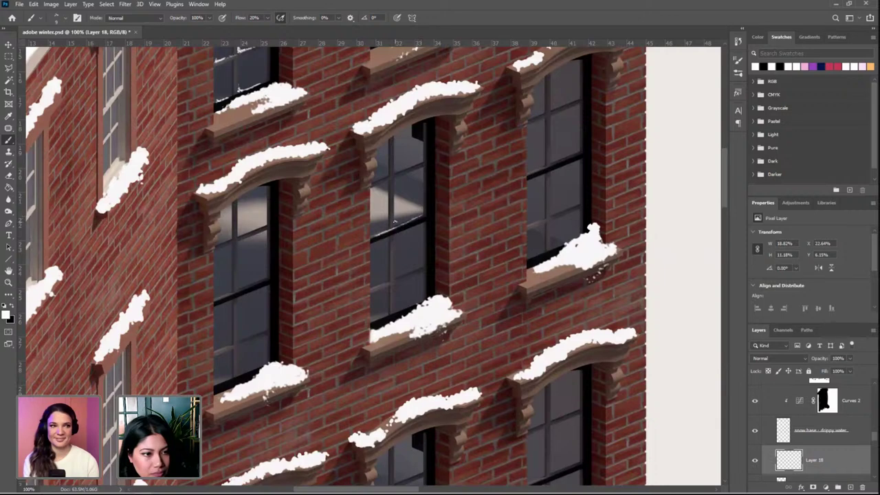
left_click_drag(397, 226, 411, 277)
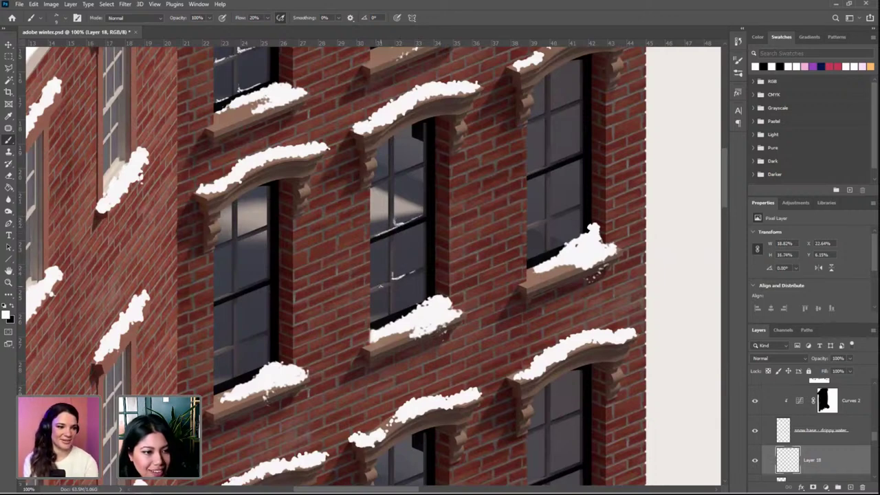
left_click_drag(392, 236, 394, 310)
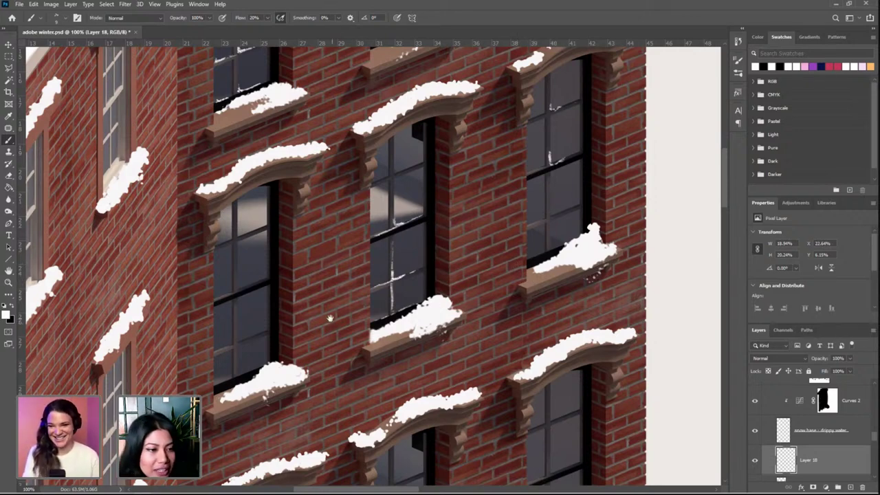
left_click_drag(330, 318, 465, 293)
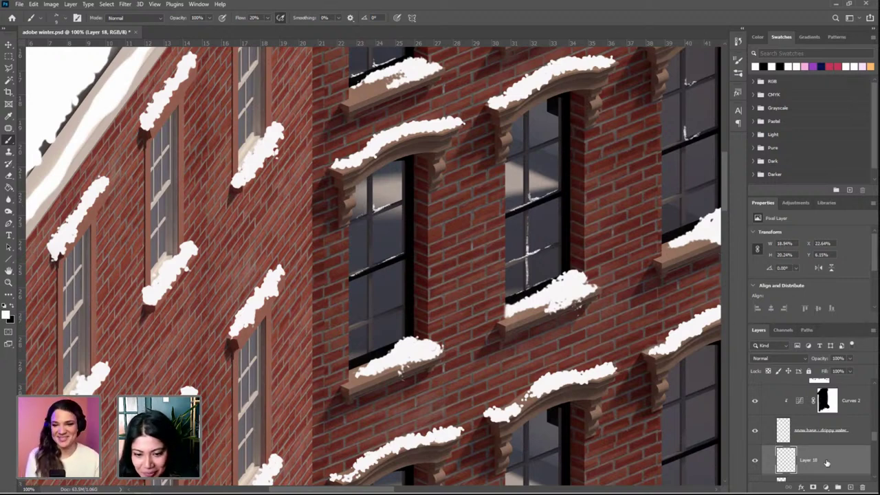
Delete Layer 18, which holds the thin snow painted on the window bars
left_click_drag(827, 463, 860, 481)
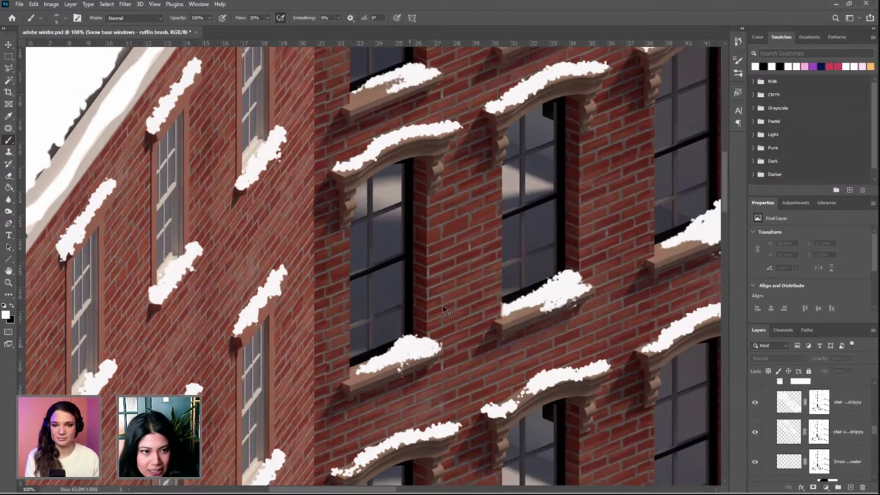
key("ctrl+minus")
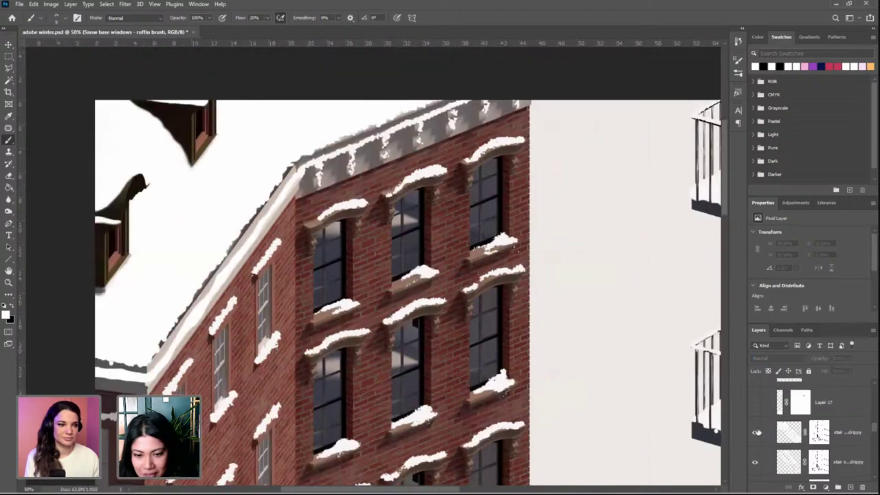
Examine the existing snow layers and how their snow reads on the brick building's top-floor windows up close
scroll(790, 426, "down", 3)
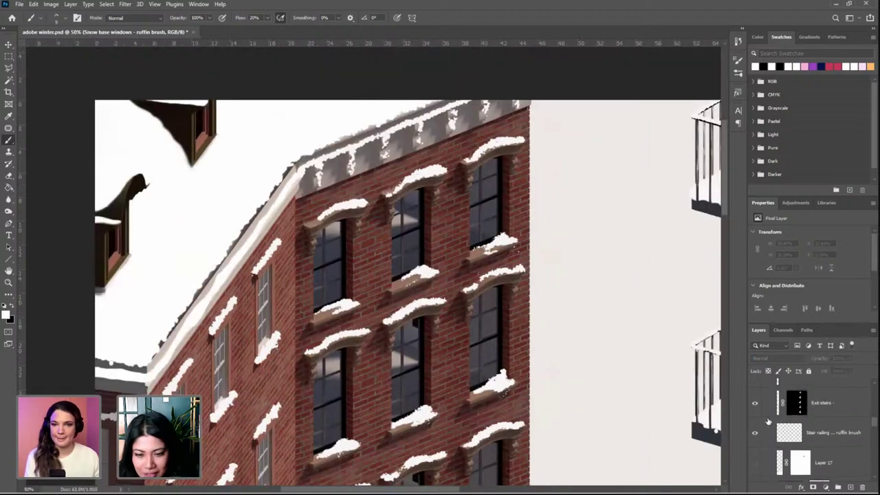
scroll(768, 428, "up", 2)
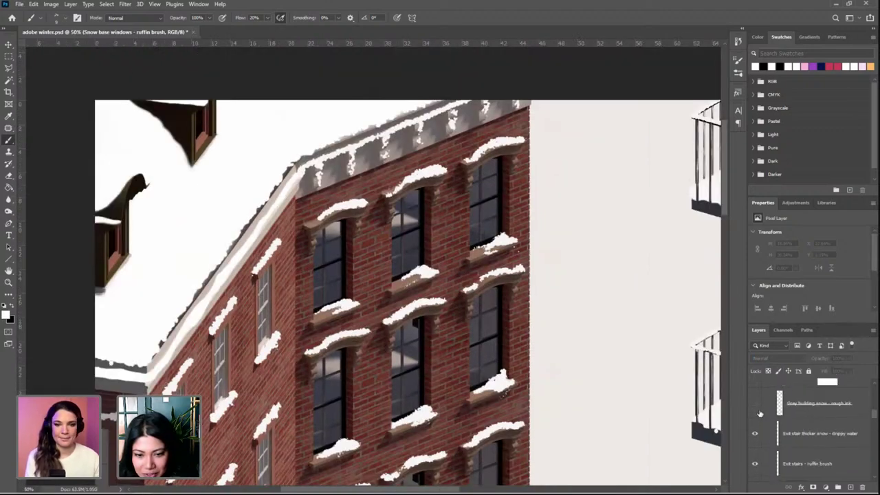
scroll(799, 441, "down", 5)
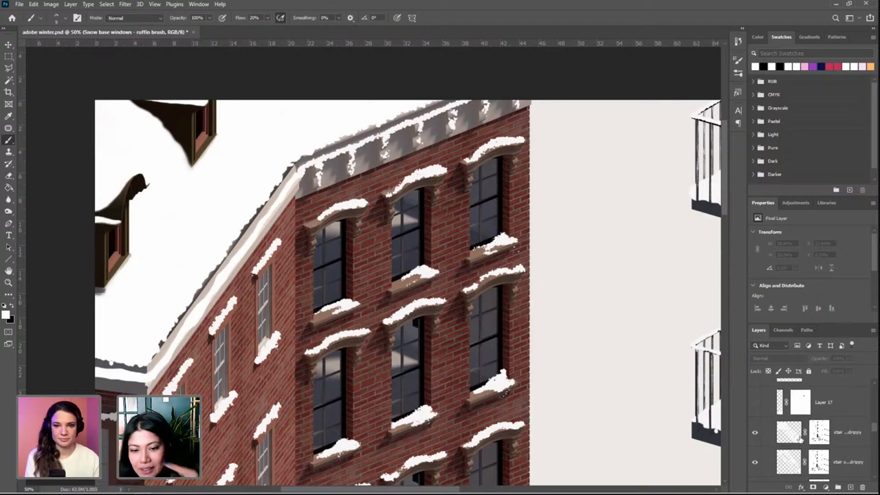
scroll(794, 430, "down", 4)
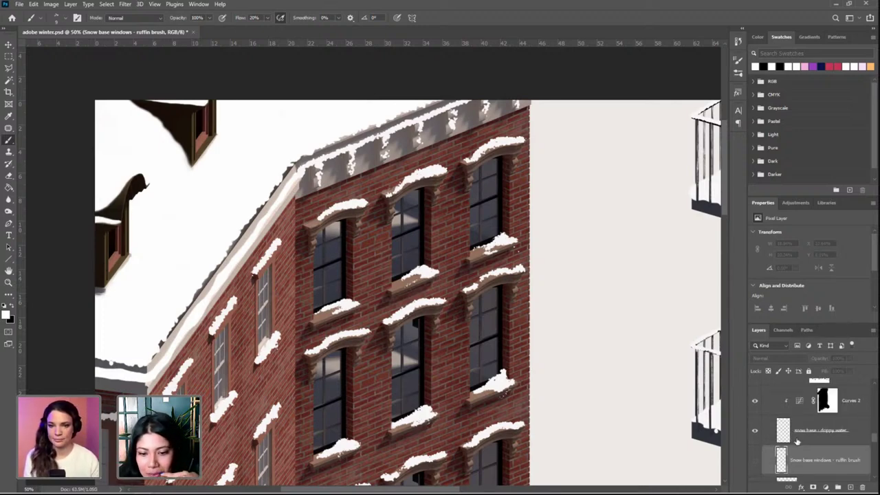
left_click(755, 431)
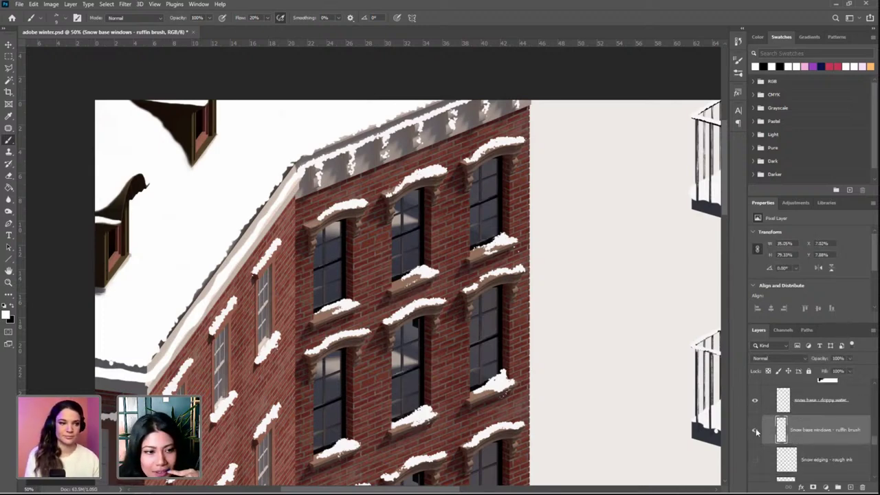
scroll(483, 218, "up", 2)
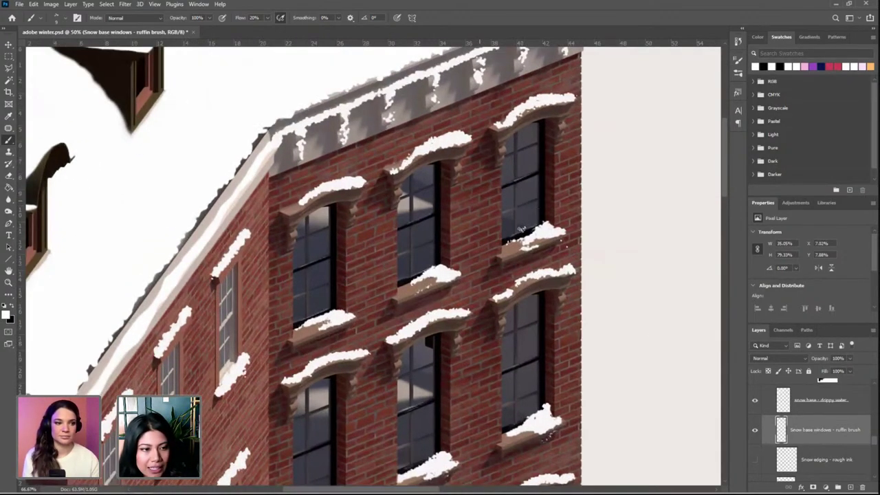
scroll(450, 271, "up", 2)
scroll(450, 269, "up", 2)
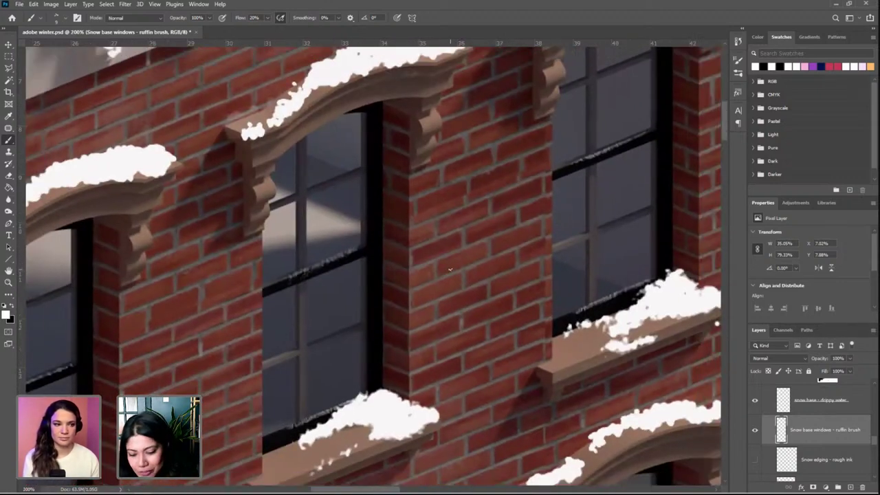
scroll(341, 270, "down", 1)
scroll(371, 195, "down", 2)
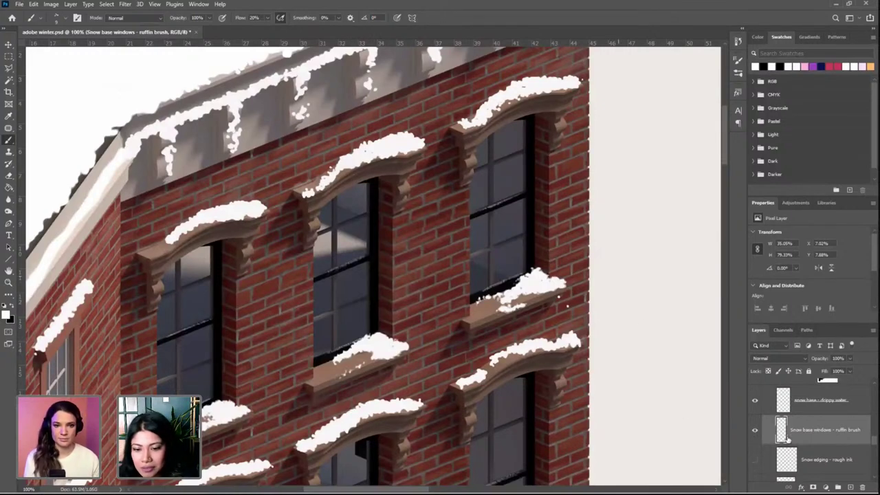
Add a new empty layer directly above the "Exit stair thicker snow - drippy water" layer for the gray building's snow
left_click(835, 456)
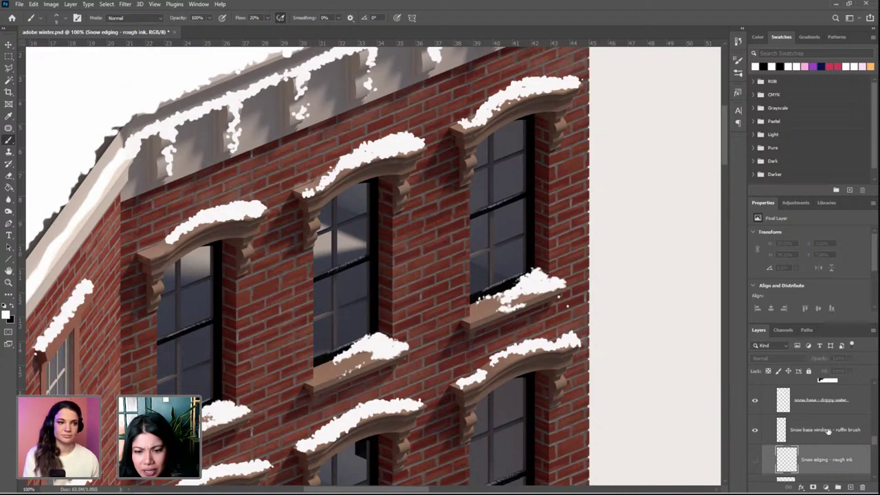
scroll(828, 432, "up", 3)
scroll(827, 431, "down", 4)
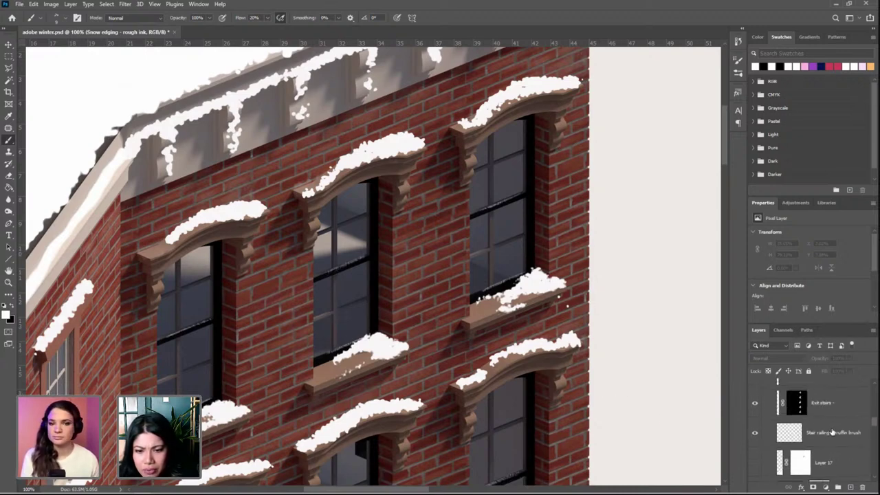
scroll(832, 431, "up", 2)
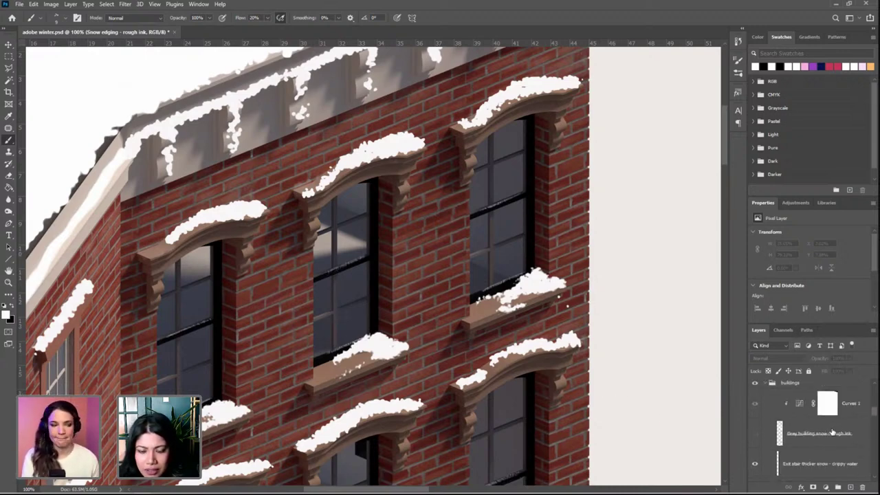
left_click(814, 457)
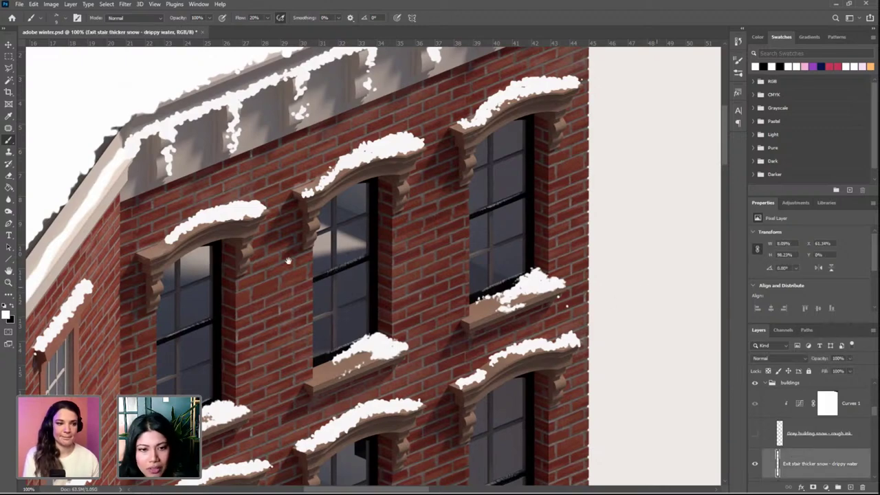
scroll(350, 309, "right", 2)
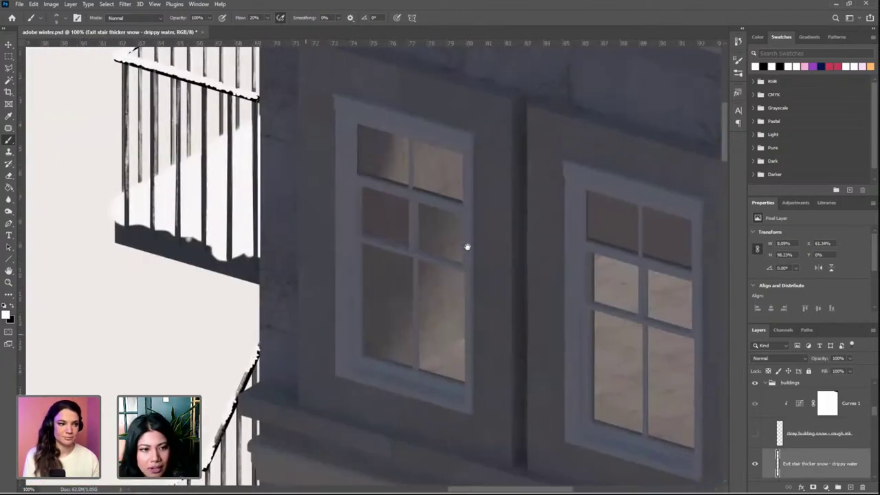
key("ctrl+minus")
left_click_drag(465, 280, 467, 353)
left_click(850, 486)
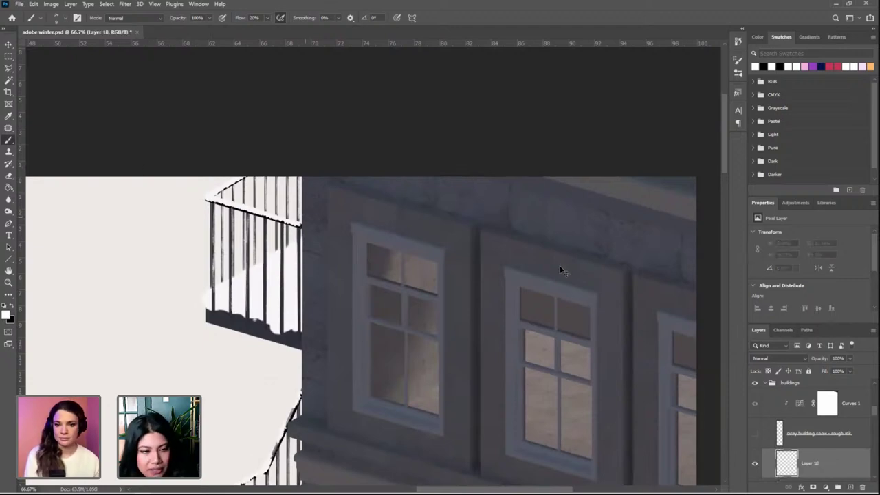
Compare the snow-covered brick building with the bare upper floors of the gray building
scroll(559, 269, "down", 3)
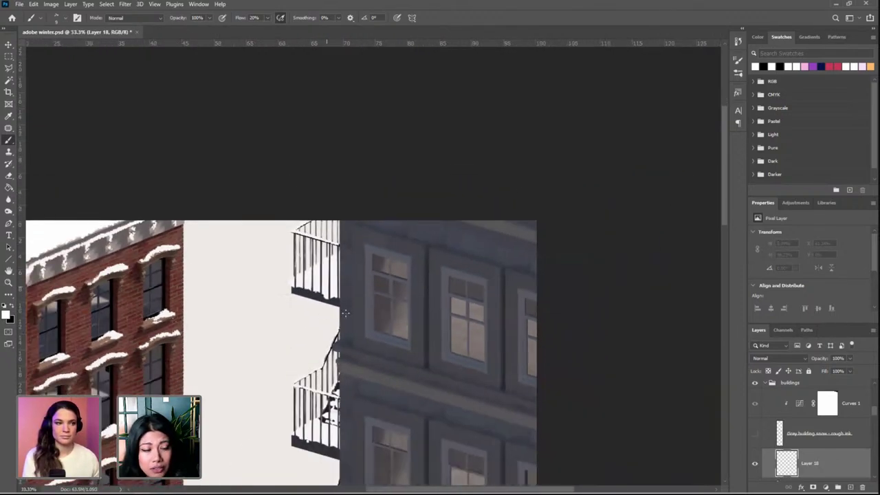
scroll(308, 326, "down", 1)
scroll(309, 327, "left", 3)
scroll(308, 327, "down", 2)
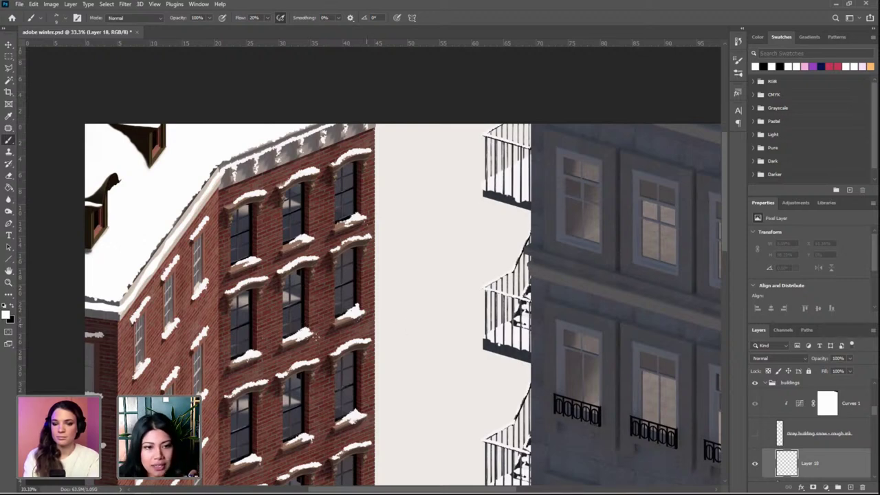
scroll(585, 229, "right", 2)
scroll(510, 235, "up", 1)
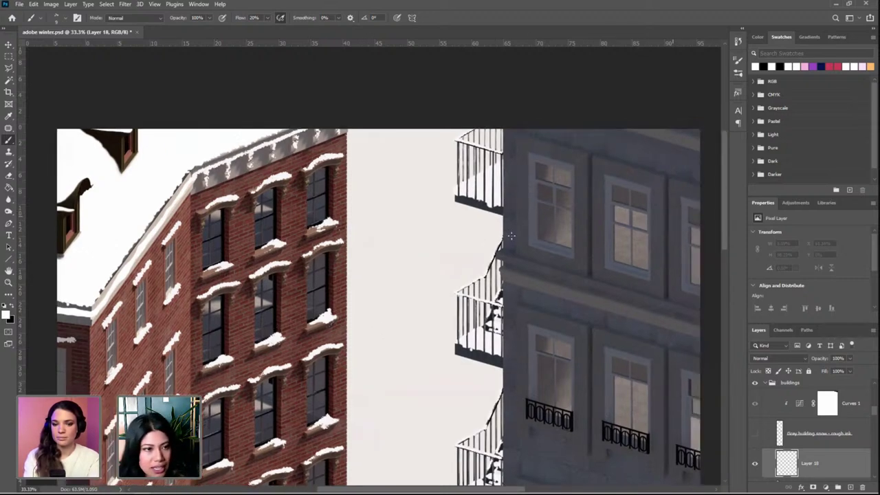
left_click_drag(672, 215, 536, 230)
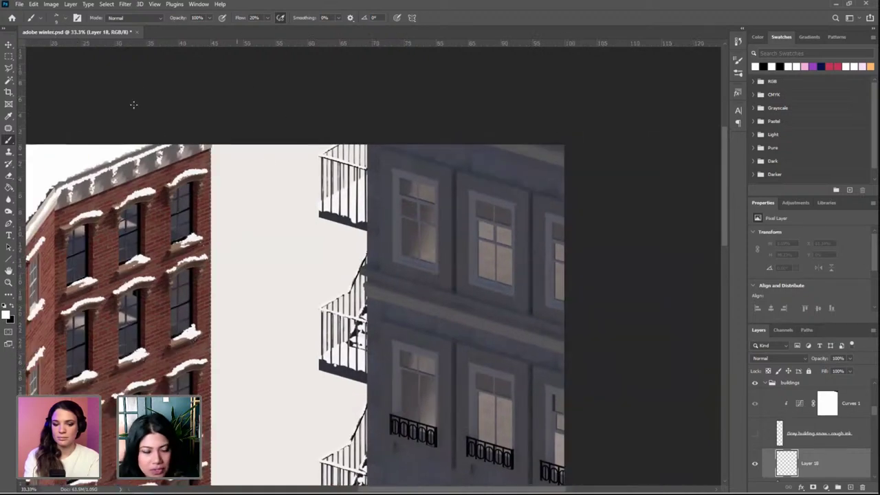
Search the brush presets for "rough ink" and choose the Rough Ink brush from the Wet Media Brushes group
left_click(65, 20)
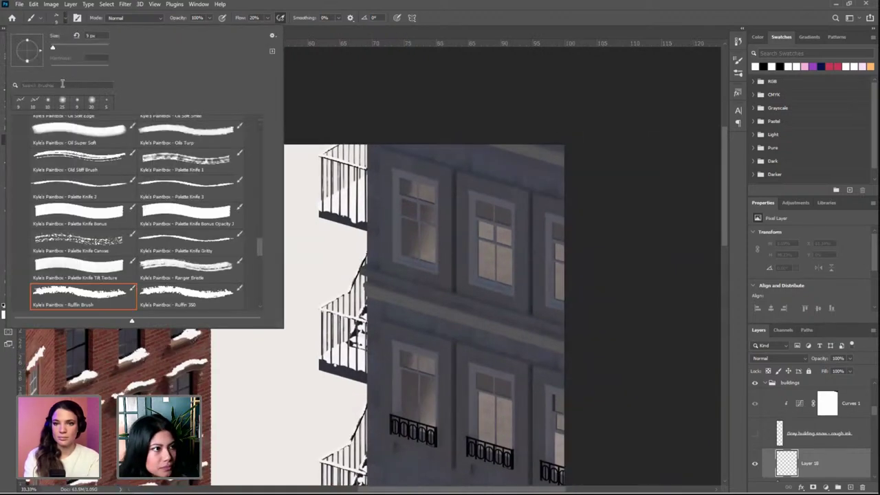
left_click(71, 82)
type("ugh ink")
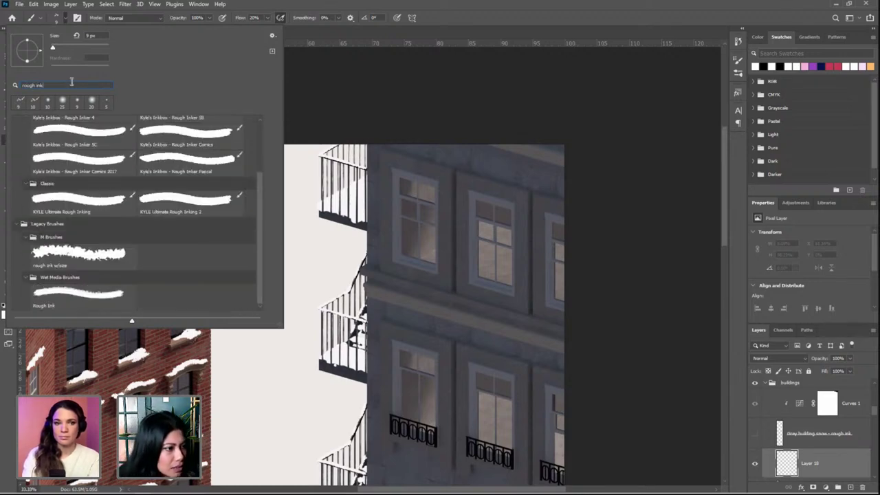
left_click(103, 296)
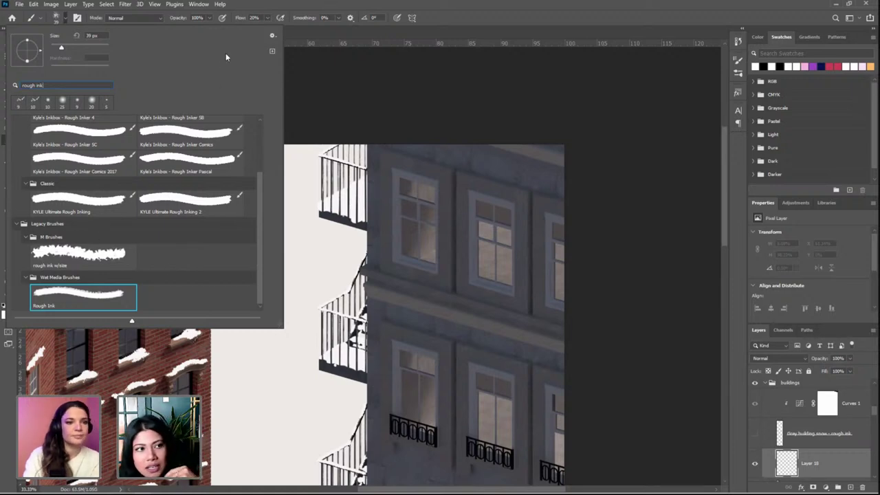
Look through the brush preset options for the loadable brush sets, including Legacy Brushes, and close the brush picker
left_click(273, 35)
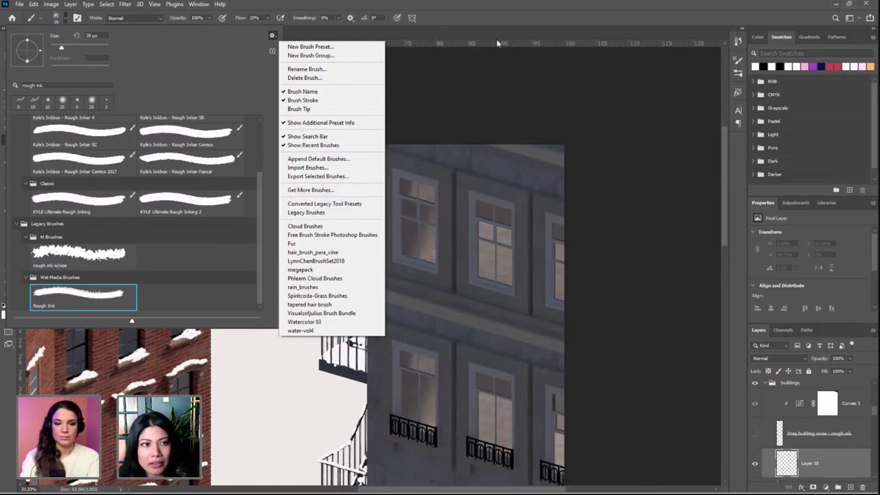
left_click(547, 26)
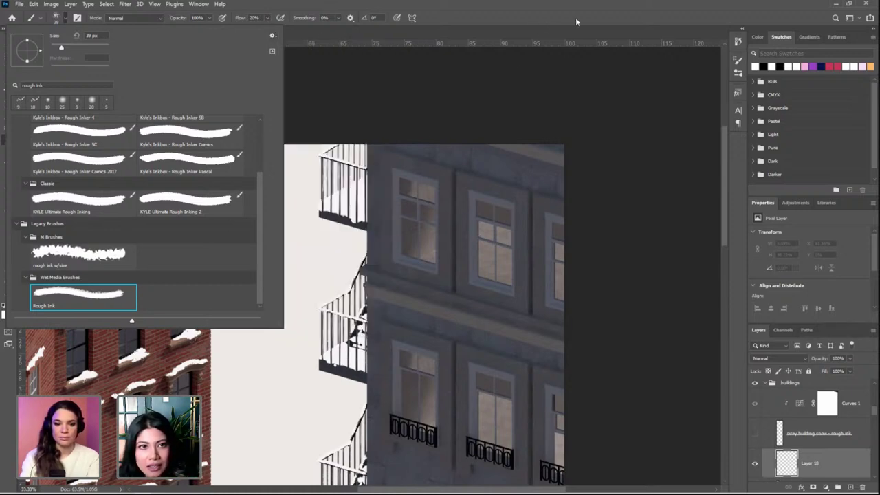
left_click(576, 22)
Try a short Rough Ink snow stroke along the ledge above the gray building's first top-floor window, and undo it
key("ctrl+plus")
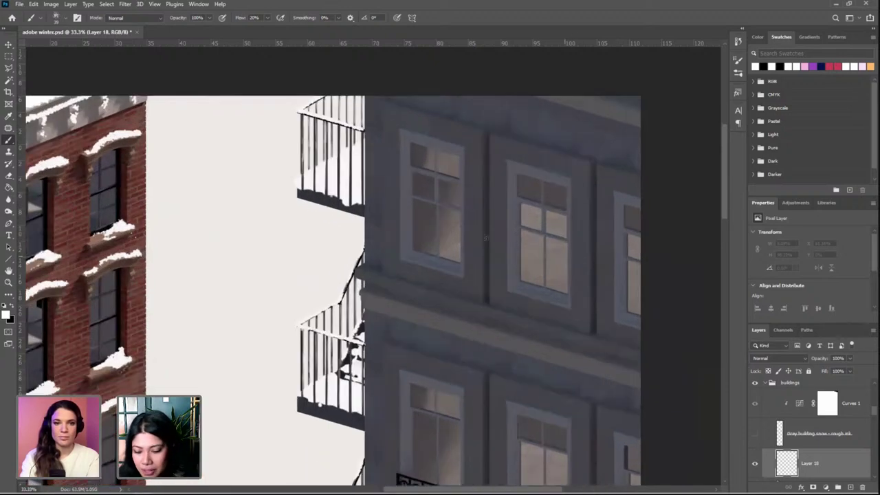
key("ctrl+plus")
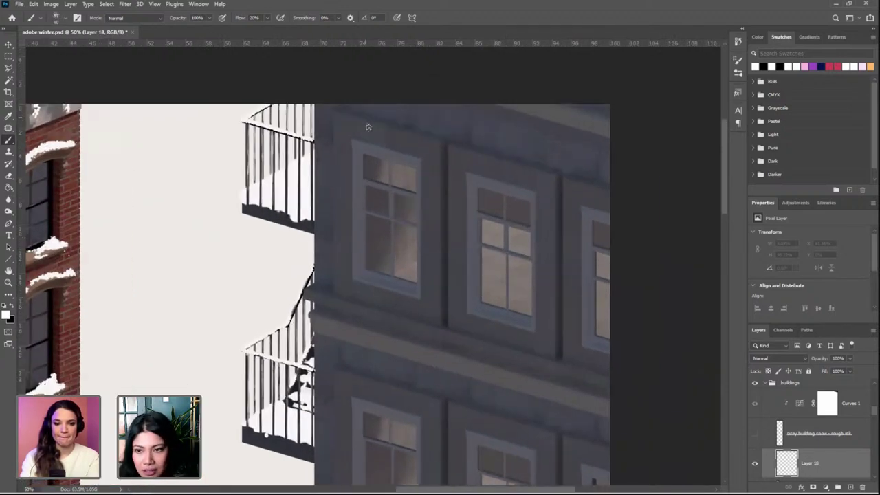
left_click_drag(351, 109, 385, 118)
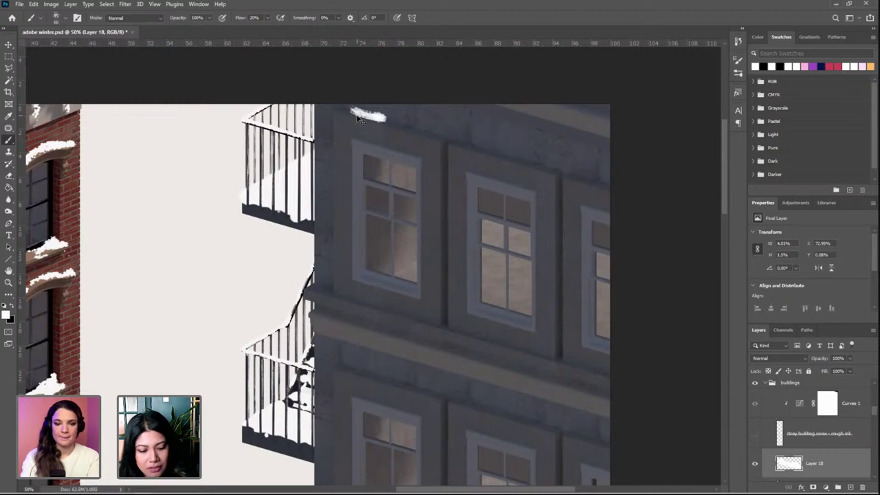
key("ctrl+plus")
key("ctrl+plus")
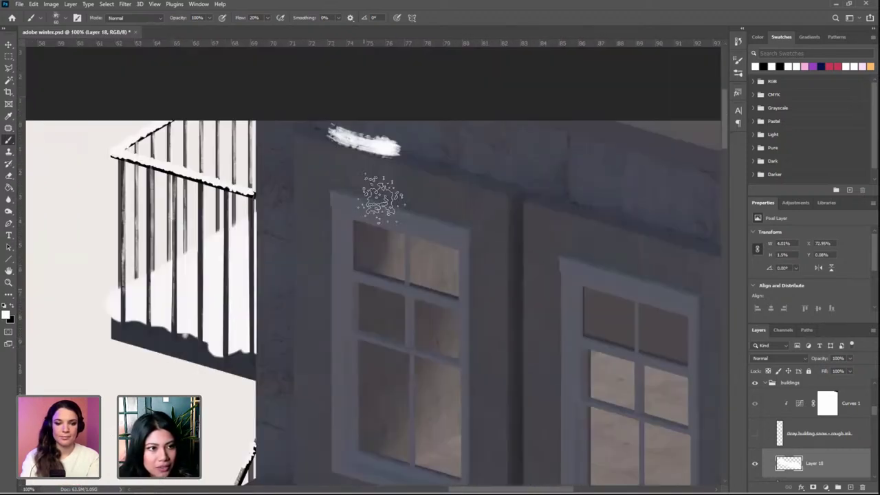
key("ctrl+plus")
scroll(360, 230, "up", 3)
key("ctrl+minus")
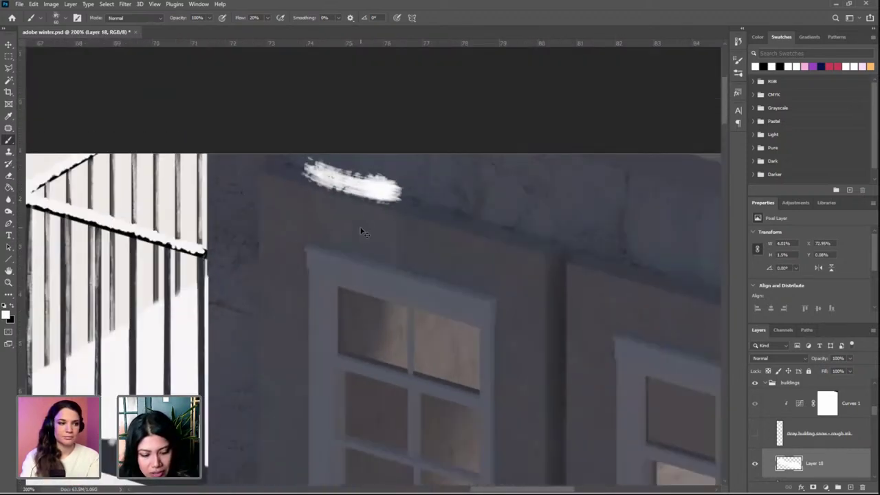
key("ctrl+z")
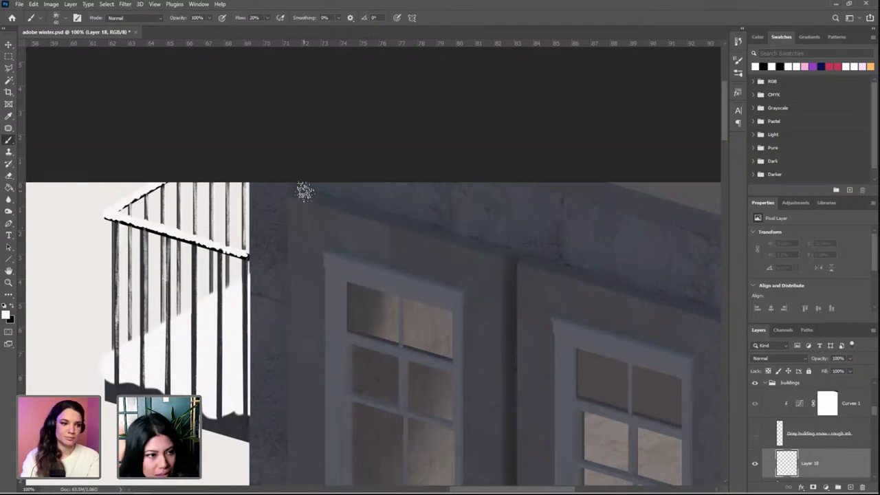
Paint white Rough Ink snow along the ledges above the gray building's three top-floor windows, leaving small gaps between the panels
mouse_move(305, 191)
left_mouse_down()
mouse_move(505, 248)
mouse_move(450, 224)
mouse_move(290, 185)
left_mouse_up()
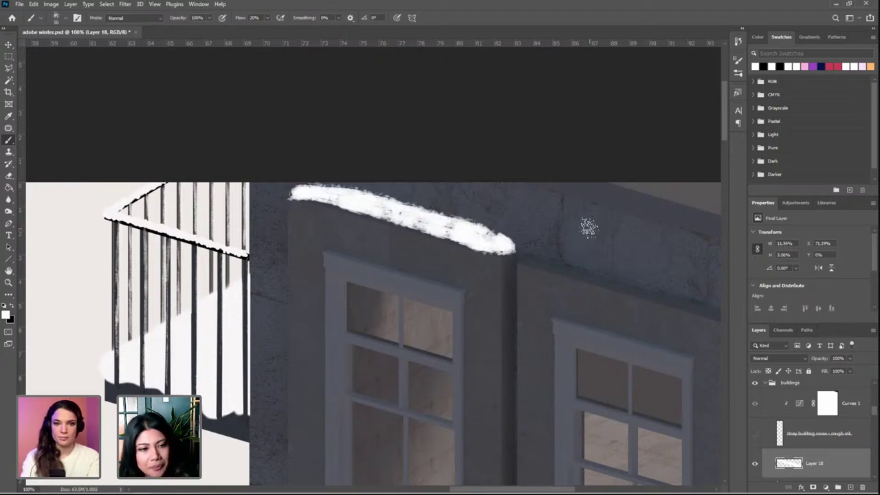
mouse_move(536, 256)
left_mouse_down()
mouse_move(611, 272)
mouse_move(529, 251)
mouse_move(670, 289)
mouse_move(611, 268)
left_mouse_up()
left_click_drag(556, 258, 398, 221)
mouse_move(524, 257)
left_mouse_down()
mouse_move(565, 279)
mouse_move(581, 276)
mouse_move(567, 263)
mouse_move(546, 264)
mouse_move(554, 270)
mouse_move(525, 254)
mouse_move(468, 253)
mouse_move(434, 241)
mouse_move(477, 248)
mouse_move(370, 218)
left_mouse_up()
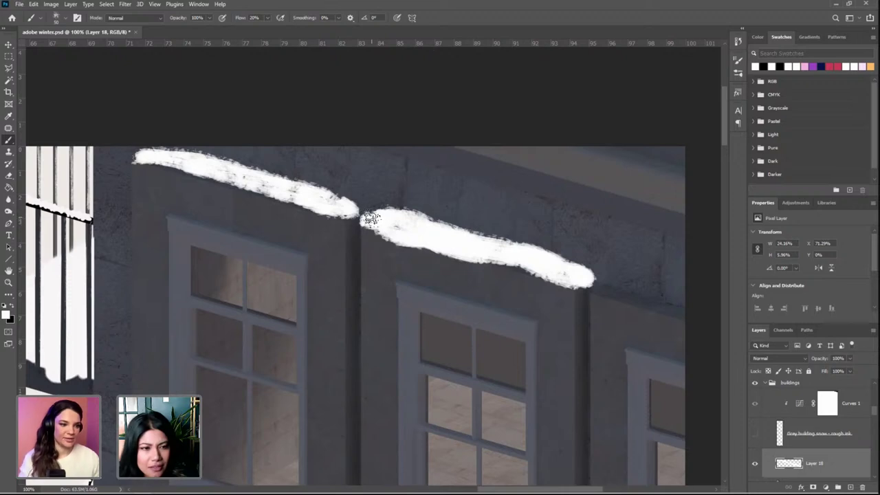
mouse_move(683, 299)
left_mouse_down()
mouse_move(651, 289)
mouse_move(600, 292)
mouse_move(693, 318)
mouse_move(664, 304)
left_mouse_up()
Examine how the gray building's new ledge snow reads at the scale of both buildings
key("ctrl+minus")
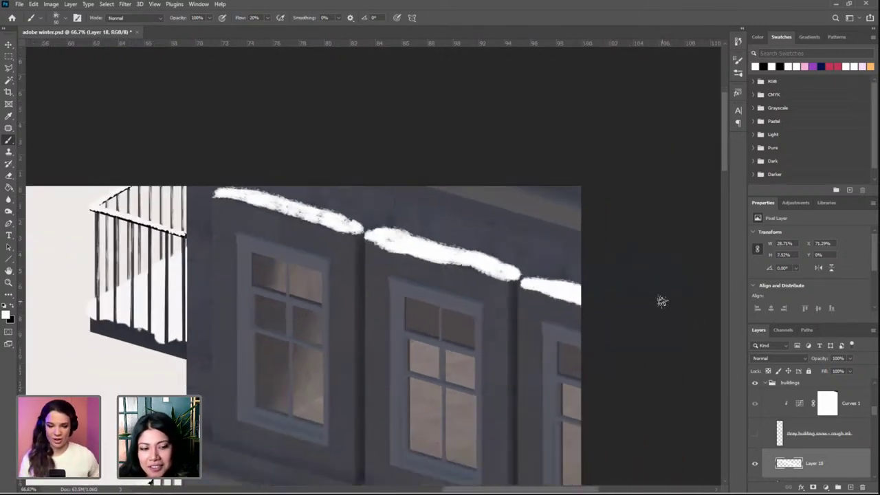
left_click_drag(370, 306, 436, 248)
key("ctrl+minus")
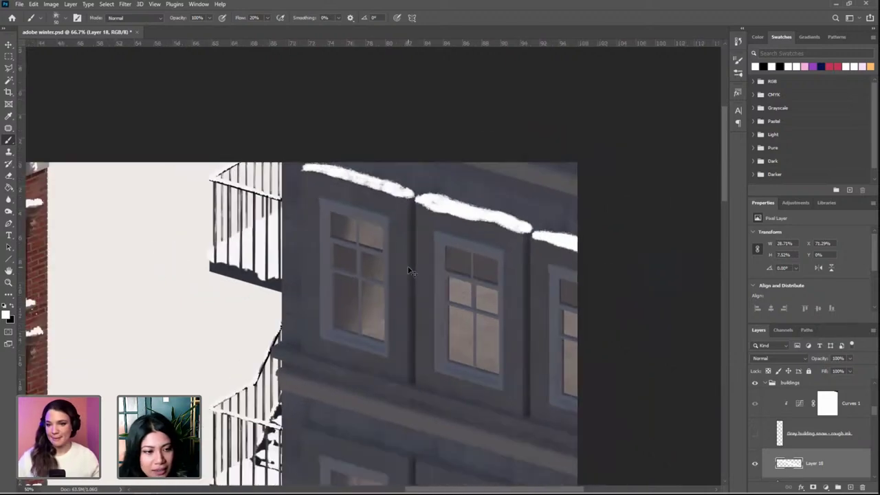
left_click_drag(422, 310, 393, 326)
key("ctrl+minus")
key("ctrl+minus")
left_click_drag(432, 261, 458, 179)
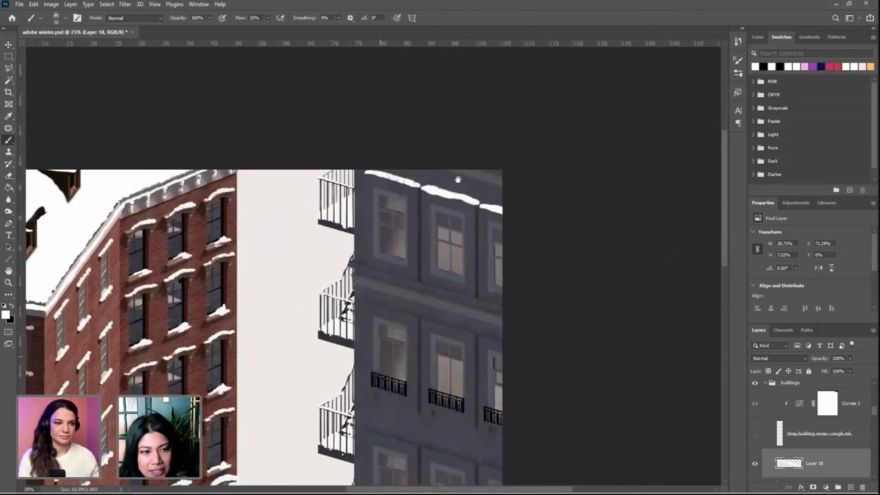
left_click_drag(408, 281, 367, 338)
key("ctrl+plus")
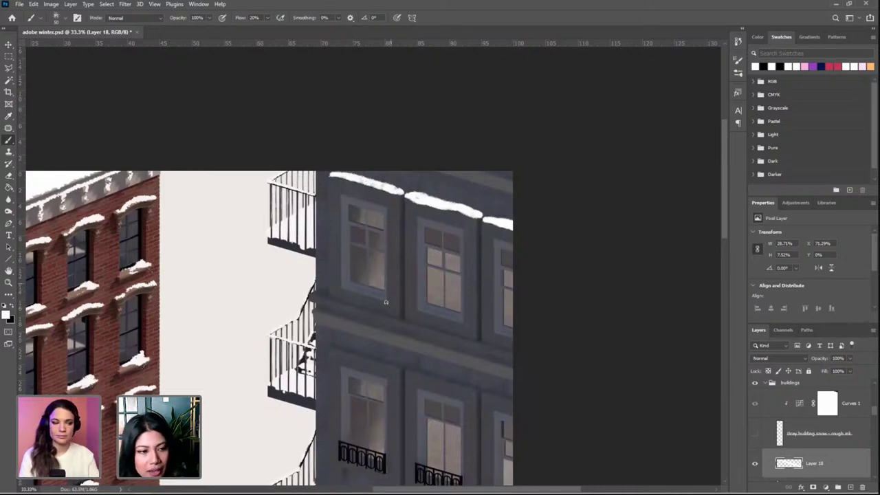
Paint white Rough Ink snow along the gray building's long ledge below the top-floor windows, plus a short dab just above the ledge's balcony-side end
mouse_move(313, 308)
left_mouse_down()
mouse_move(509, 365)
mouse_move(316, 306)
mouse_move(374, 323)
left_mouse_up()
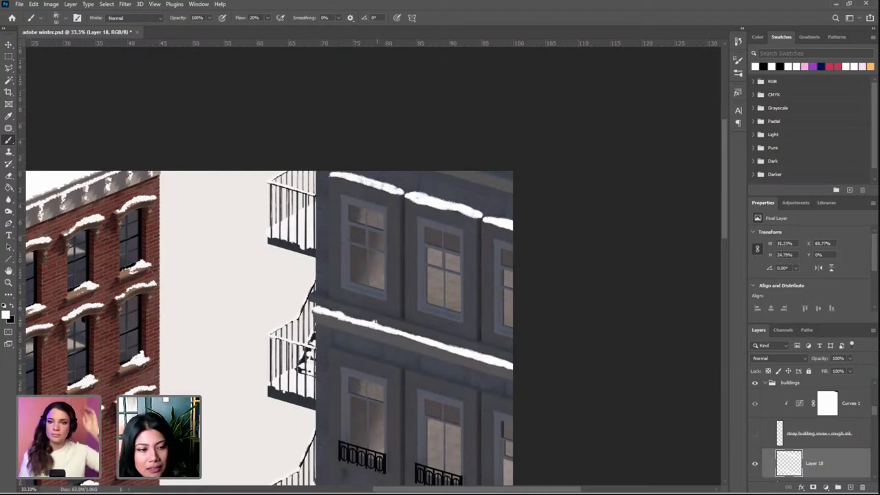
left_click_drag(313, 295, 327, 298)
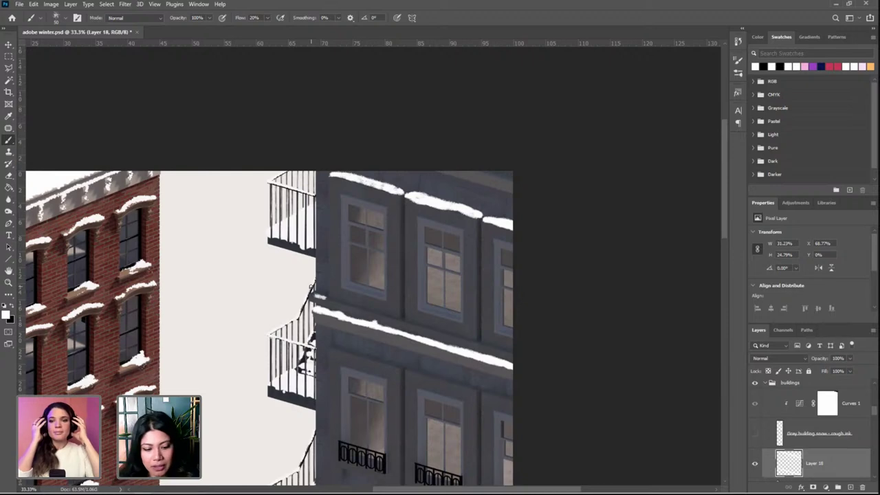
key("ctrl+minus")
scroll(455, 171, "down", 2)
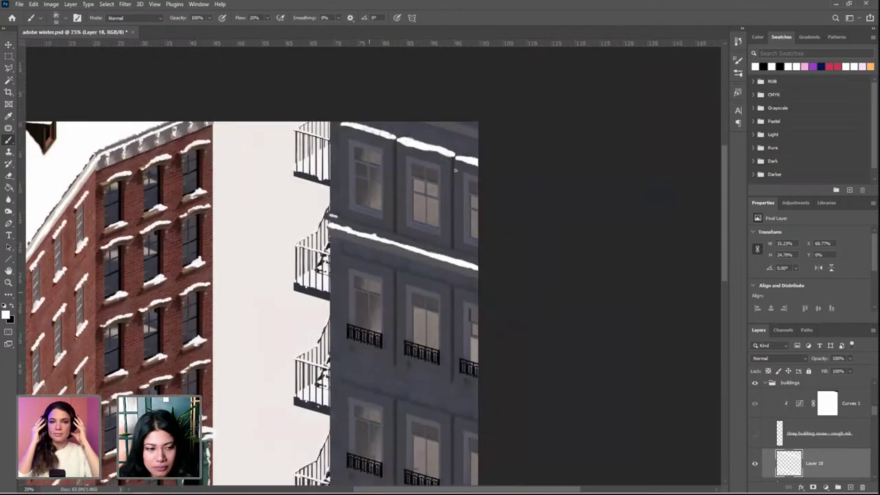
scroll(454, 170, "down", 2)
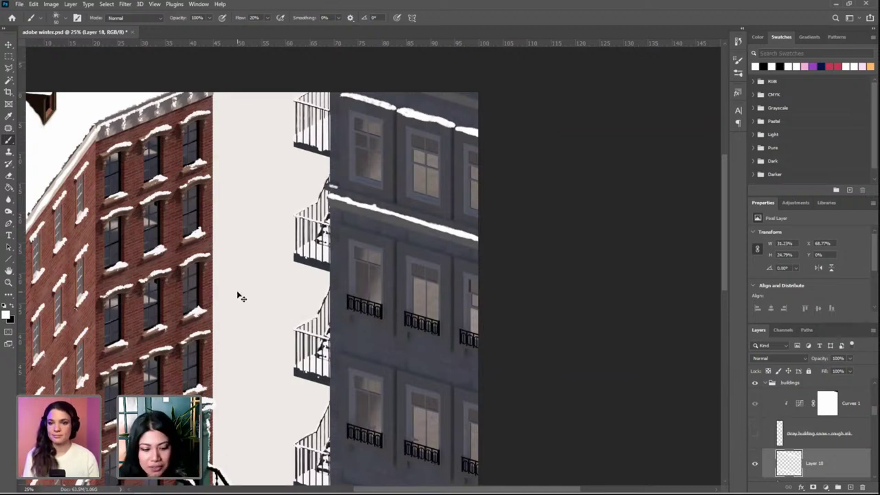
Paint white snow along the tops of the three window panels on the gray building's second row, leaving gaps between the panels
scroll(448, 282, "up", 3)
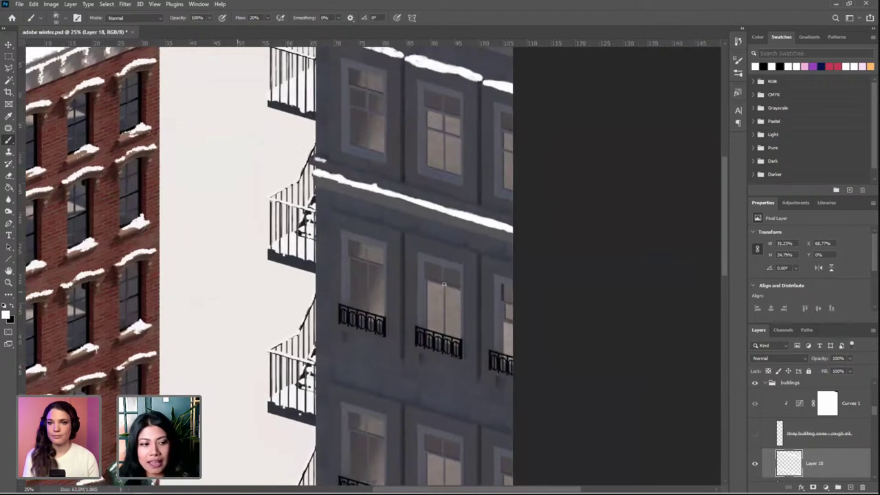
scroll(443, 284, "up", 1)
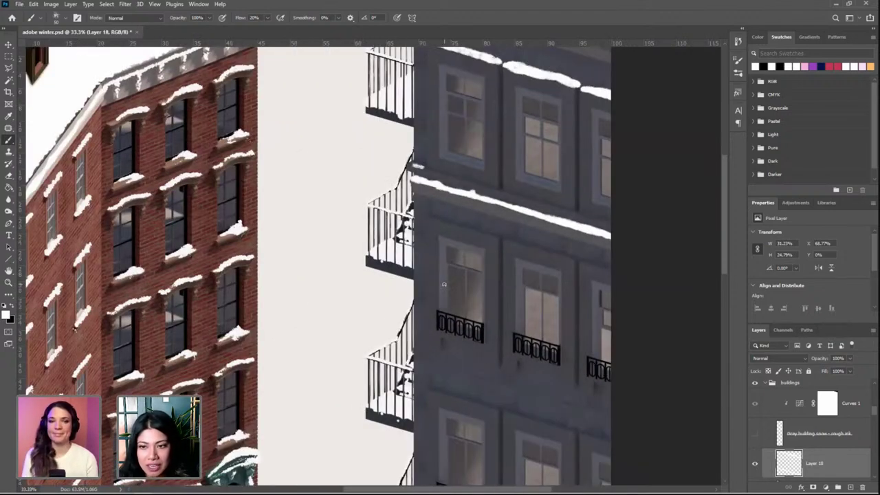
scroll(489, 287, "up", 1)
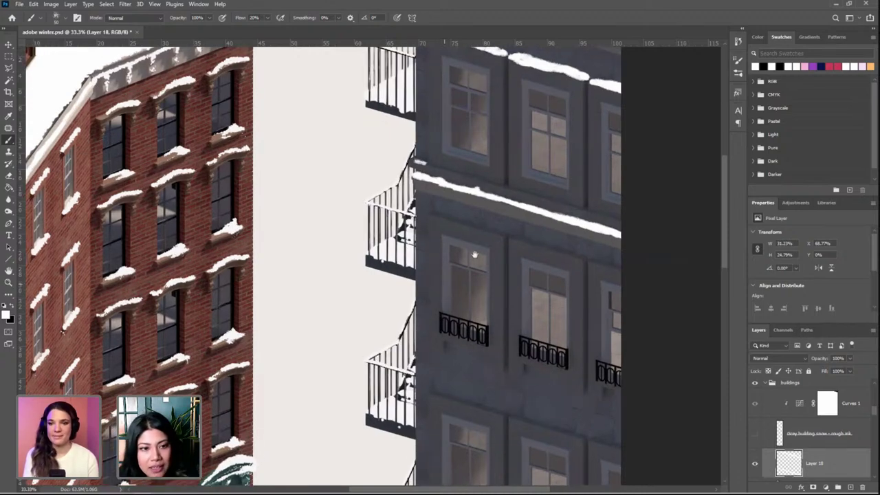
scroll(373, 295, "up", 3)
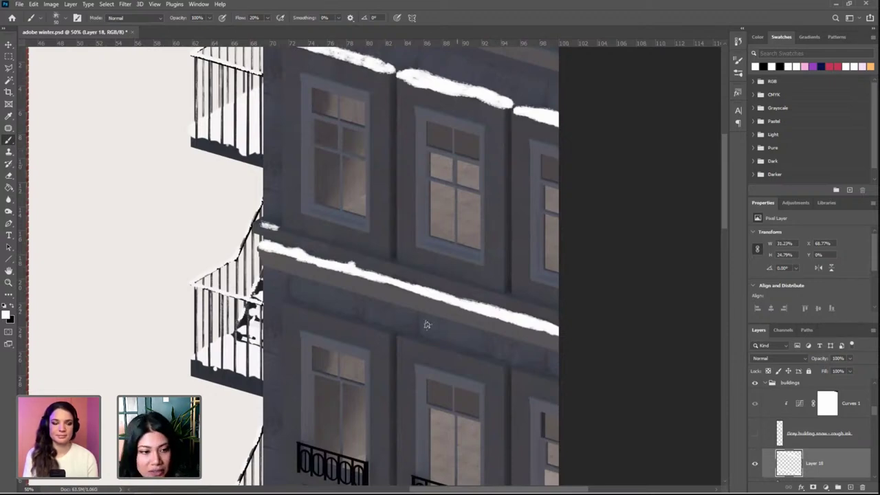
mouse_move(387, 328)
left_mouse_down()
mouse_move(288, 299)
mouse_move(386, 327)
left_mouse_up()
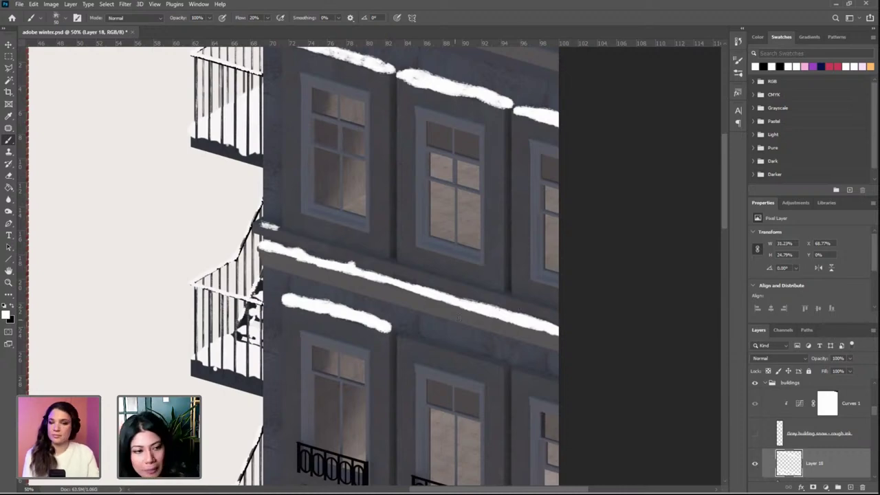
mouse_move(403, 334)
left_mouse_down()
mouse_move(510, 357)
mouse_move(432, 335)
left_mouse_up()
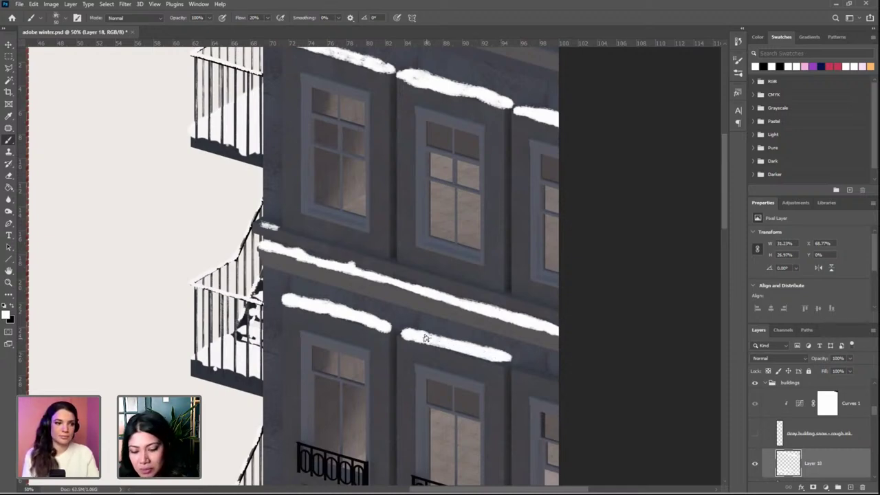
mouse_move(558, 377)
left_mouse_down()
mouse_move(521, 364)
mouse_move(548, 374)
left_mouse_up()
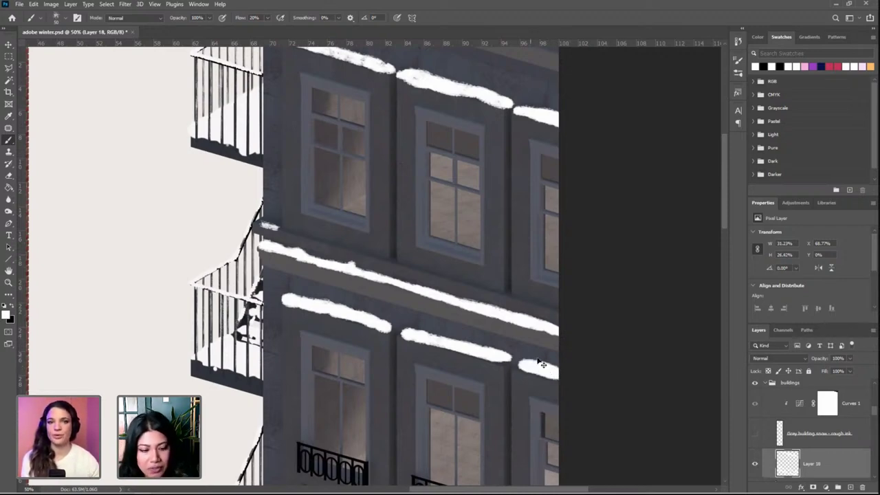
Paint white snow along the tops of the three window panels on the gray building's third row, with gaps between them
key("ctrl+minus")
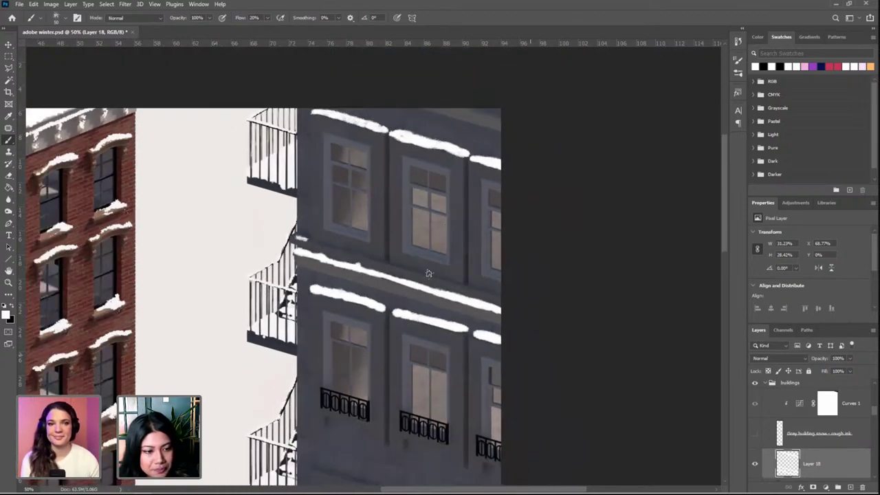
key("ctrl+plus")
scroll(429, 273, "down", 3)
mouse_move(278, 267)
left_mouse_down()
mouse_move(380, 294)
mouse_move(297, 273)
left_mouse_up()
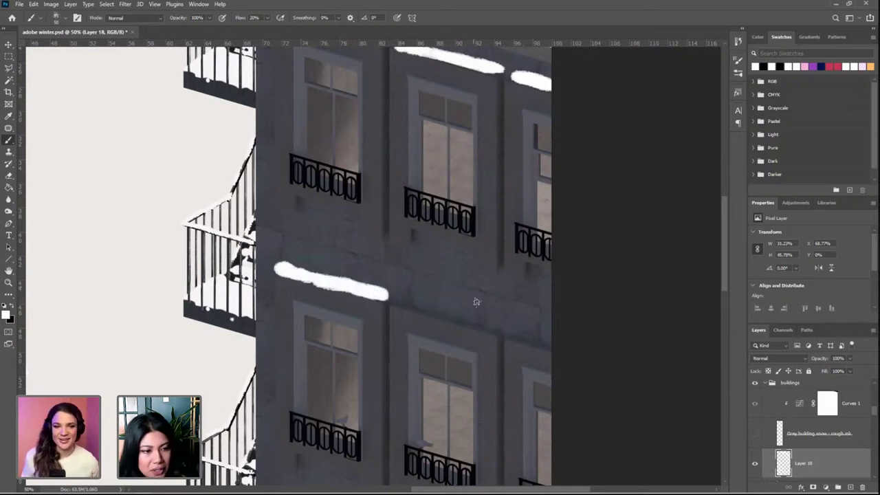
mouse_move(396, 303)
left_mouse_down()
mouse_move(501, 334)
mouse_move(413, 299)
mouse_move(390, 302)
mouse_move(450, 309)
left_mouse_up()
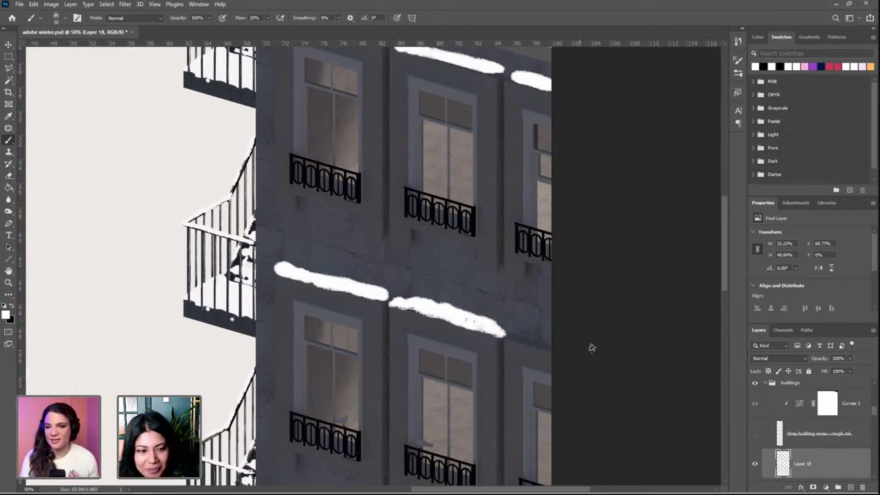
mouse_move(563, 347)
left_mouse_down()
mouse_move(515, 339)
mouse_move(553, 348)
left_mouse_up()
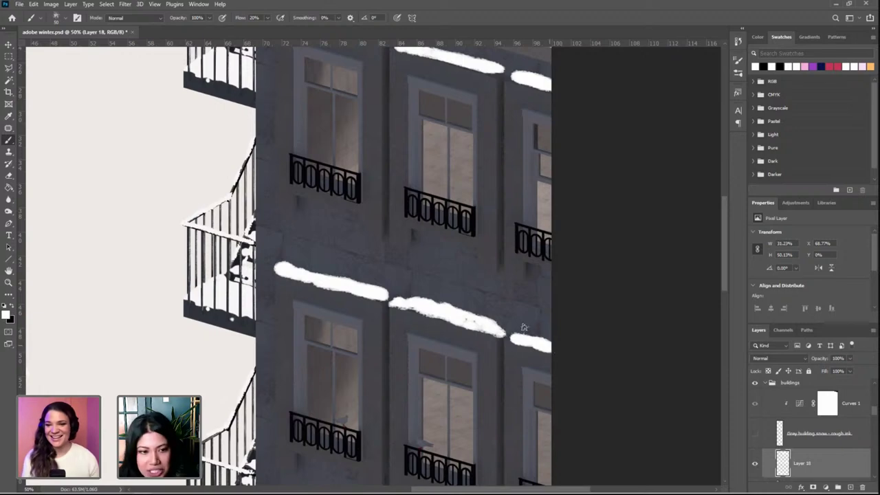
Examine the snow already painted on the gray building's upper ledges and window panels
left_click_drag(476, 310, 504, 209)
left_click_drag(521, 305, 530, 325)
left_click_drag(513, 241, 530, 325)
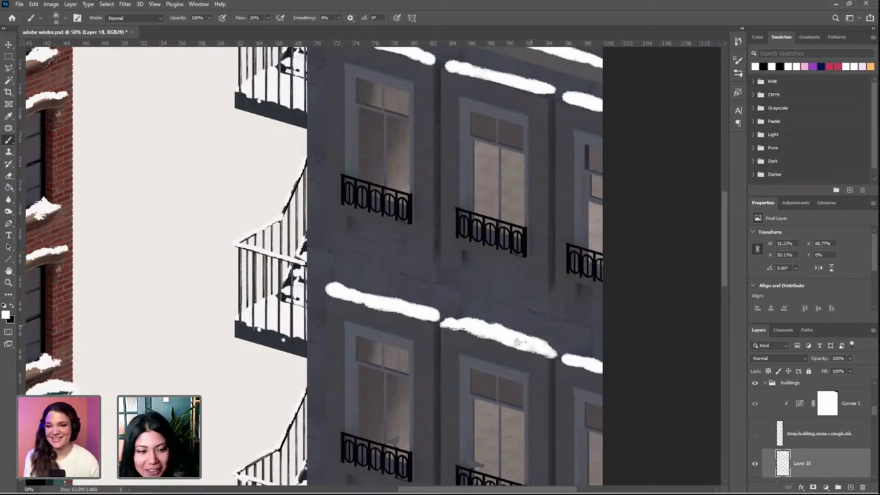
left_click_drag(516, 305, 519, 378)
mouse_move(521, 246)
left_mouse_down()
mouse_move(520, 196)
mouse_move(518, 268)
left_mouse_up()
left_click_drag(518, 173, 519, 269)
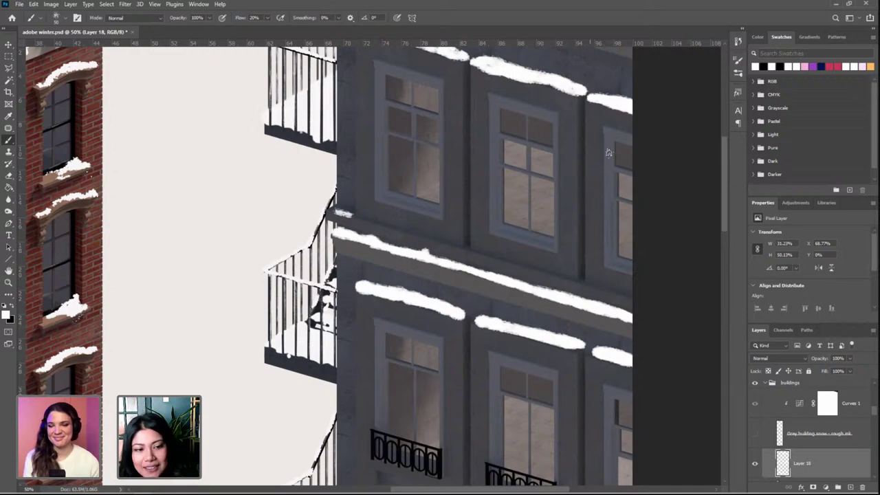
Paint thick, uneven white snow along the tops of the three window panels on the gray building's fourth row
scroll(471, 140, "down", 8)
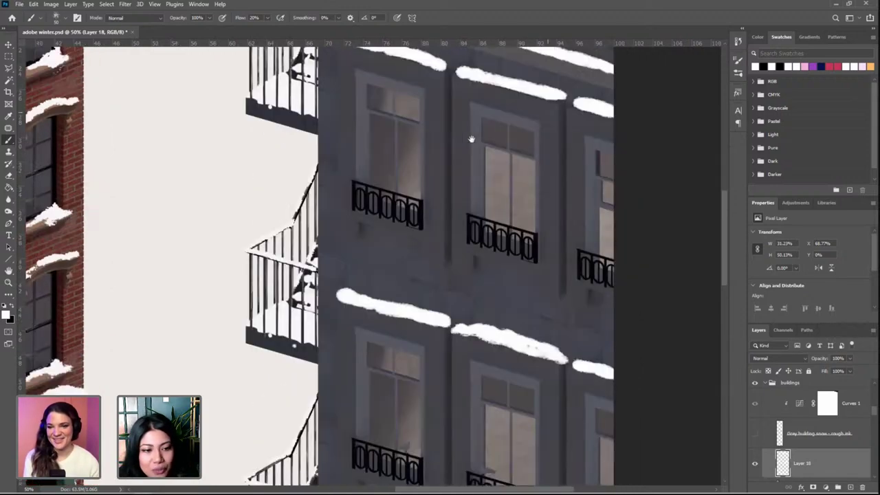
scroll(471, 139, "down", 5)
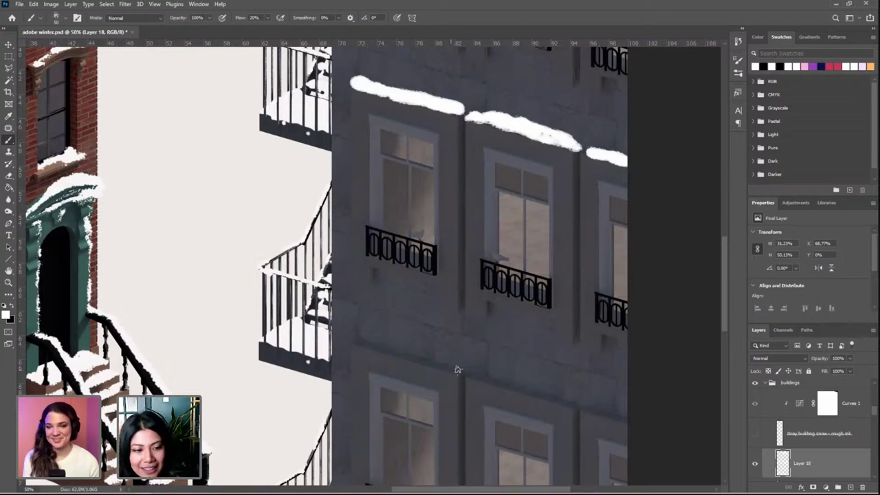
left_click_drag(459, 367, 374, 352)
mouse_move(355, 344)
left_mouse_down()
mouse_move(408, 348)
mouse_move(566, 405)
mouse_move(472, 370)
mouse_move(383, 294)
left_mouse_up()
key("ctrl+plus")
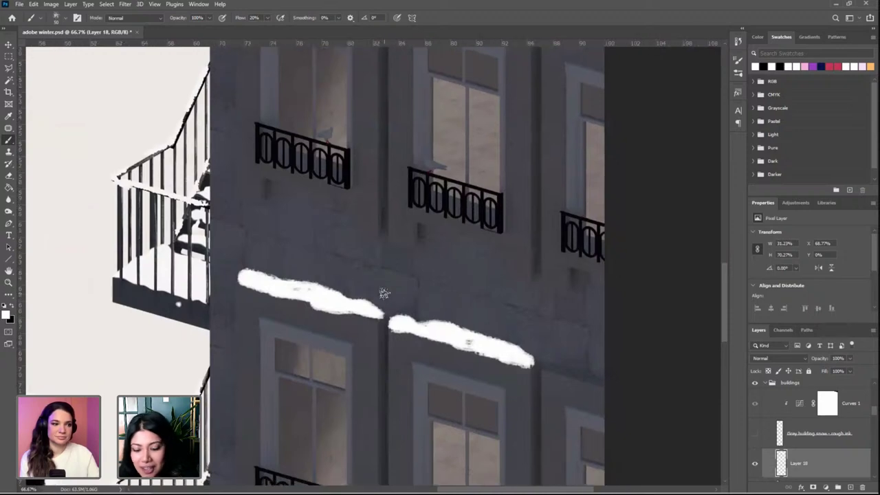
mouse_move(605, 380)
left_mouse_down()
mouse_move(549, 368)
mouse_move(610, 377)
left_mouse_up()
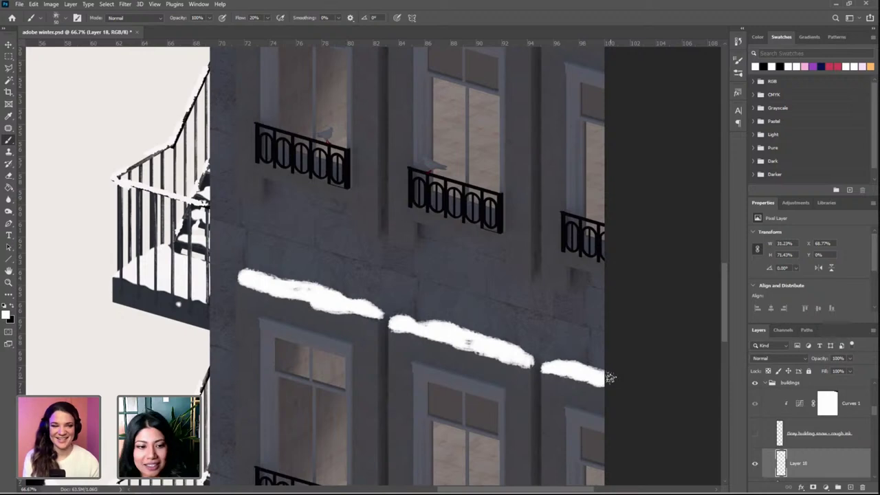
Paint thin lines of snow with a smaller brush along the top edges of the three window frames on the fourth row
scroll(506, 149, "down", 5)
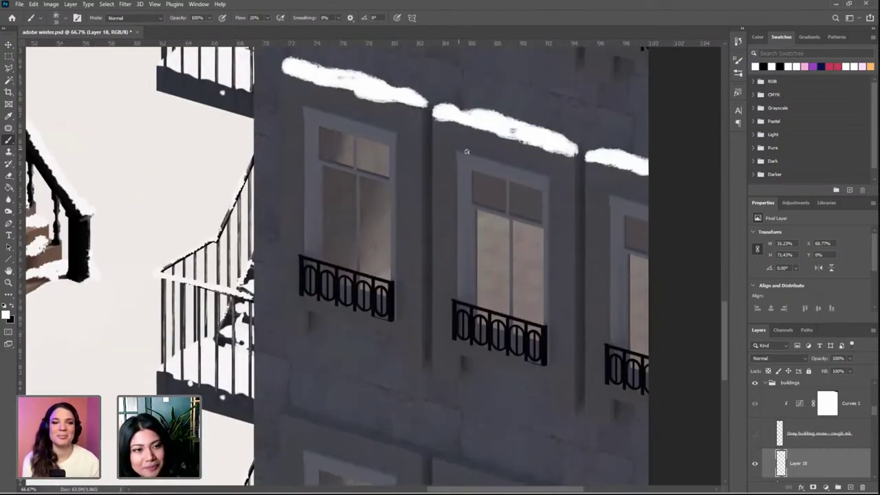
mouse_move(466, 152)
left_mouse_down()
mouse_move(551, 178)
mouse_move(456, 148)
mouse_move(534, 171)
mouse_move(504, 162)
left_mouse_up()
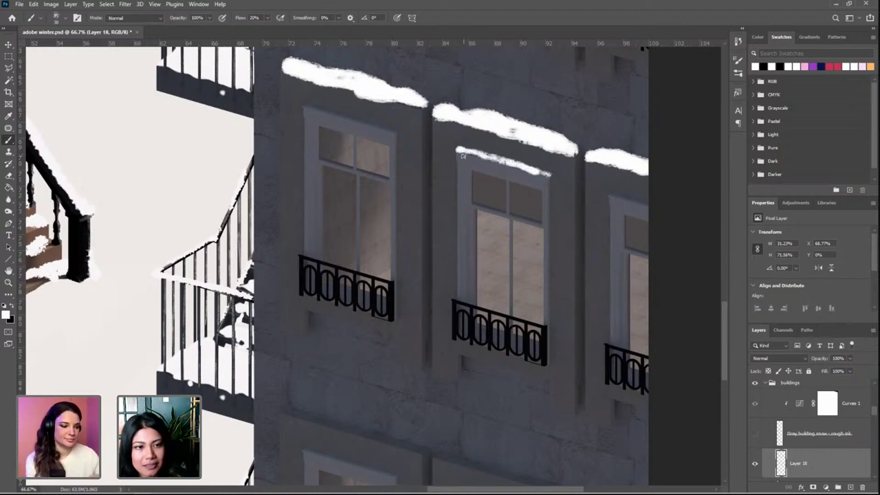
left_click_drag(651, 208, 618, 196)
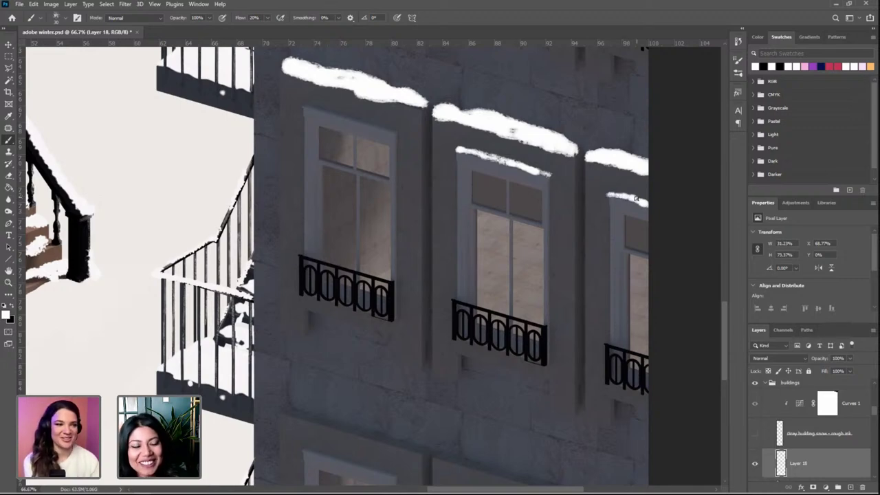
mouse_move(392, 130)
left_mouse_down()
mouse_move(329, 112)
mouse_move(349, 109)
mouse_move(330, 120)
mouse_move(311, 106)
mouse_move(343, 114)
left_mouse_up()
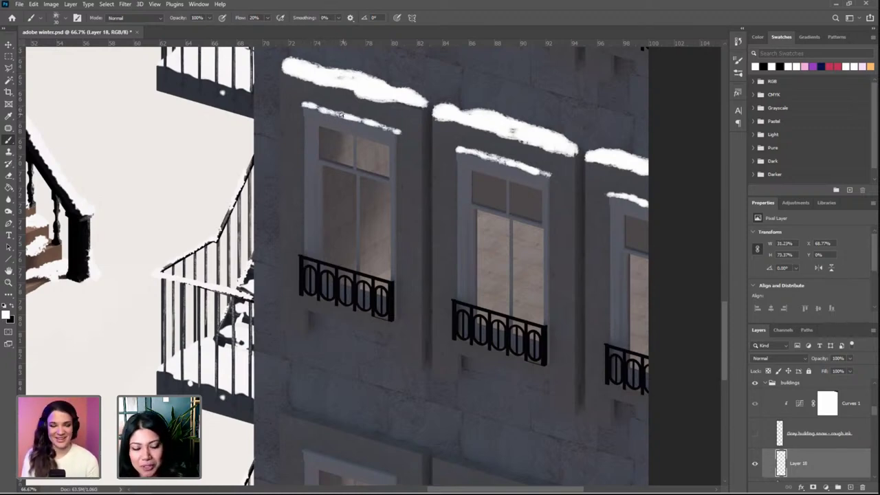
Paint thick white snow along the tops of the second and third window panels on the gray building's lowest row, undoing unwanted strokes
scroll(486, 152, "down", 5)
scroll(485, 153, "right", 1)
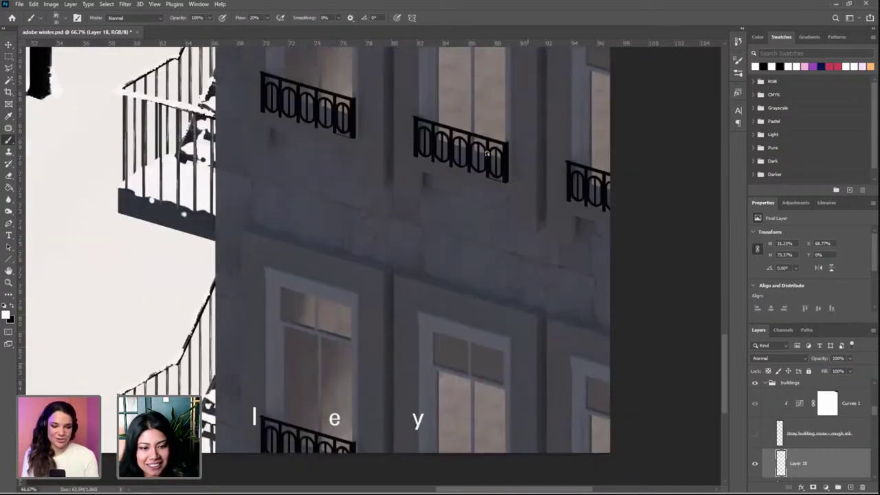
mouse_move(607, 306)
left_mouse_down()
mouse_move(563, 283)
mouse_move(541, 289)
mouse_move(621, 307)
left_mouse_up()
mouse_move(531, 283)
left_mouse_down()
mouse_move(521, 262)
mouse_move(506, 269)
mouse_move(501, 296)
mouse_move(487, 267)
mouse_move(523, 240)
mouse_move(507, 265)
mouse_move(484, 261)
mouse_move(498, 273)
mouse_move(398, 246)
mouse_move(466, 262)
left_mouse_up()
key("ctrl+z")
key("ctrl+z")
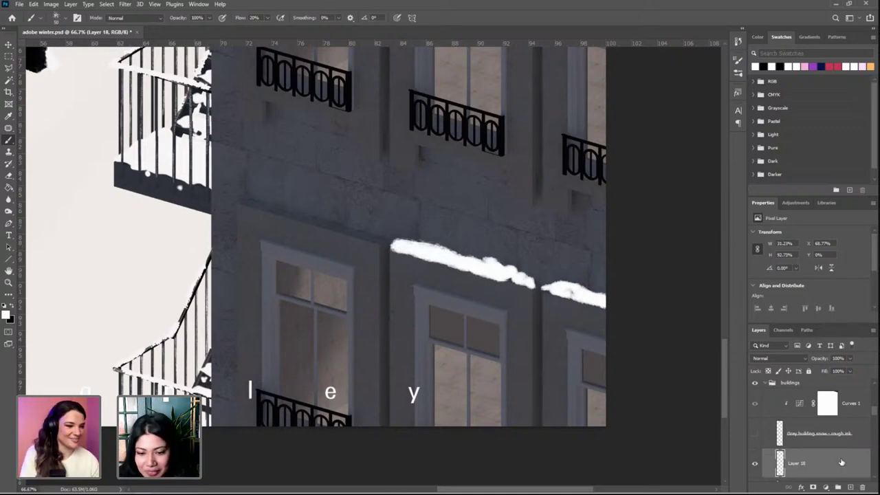
Add a Curves adjustment layer clipped to Layer 18 and pull the middle of its curve down to darken the snow
left_click(826, 486)
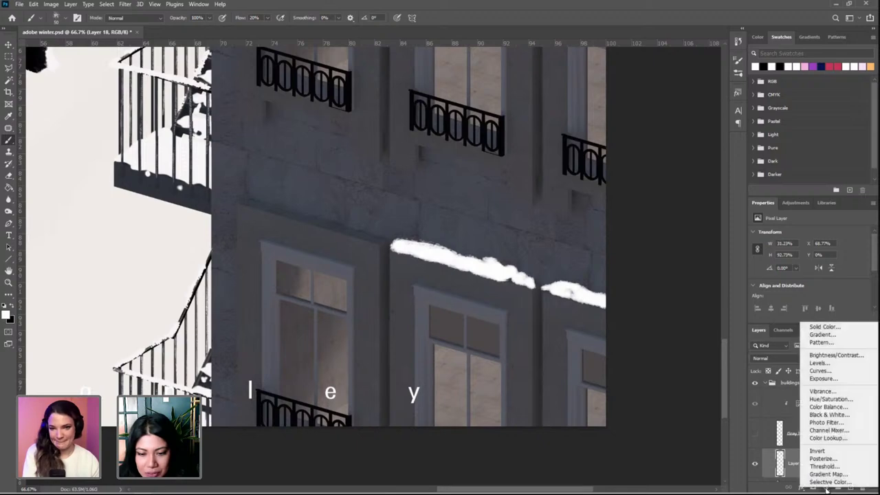
left_click(806, 374)
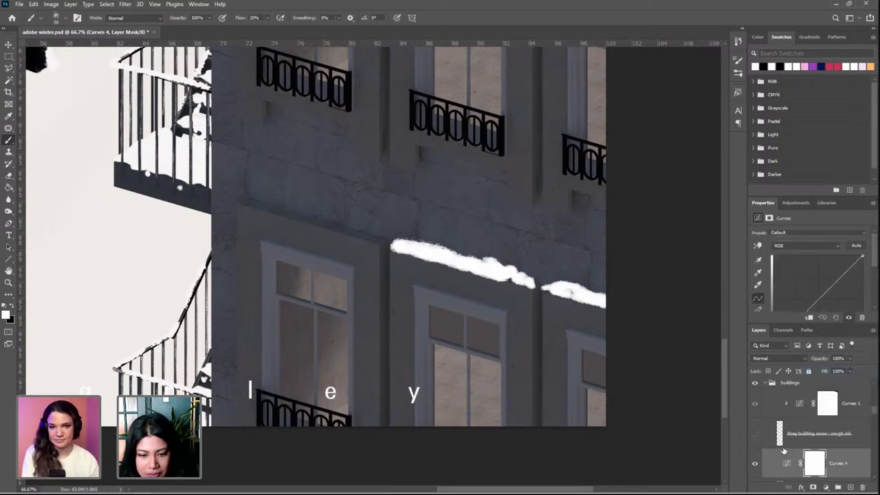
scroll(786, 451, "down", 1)
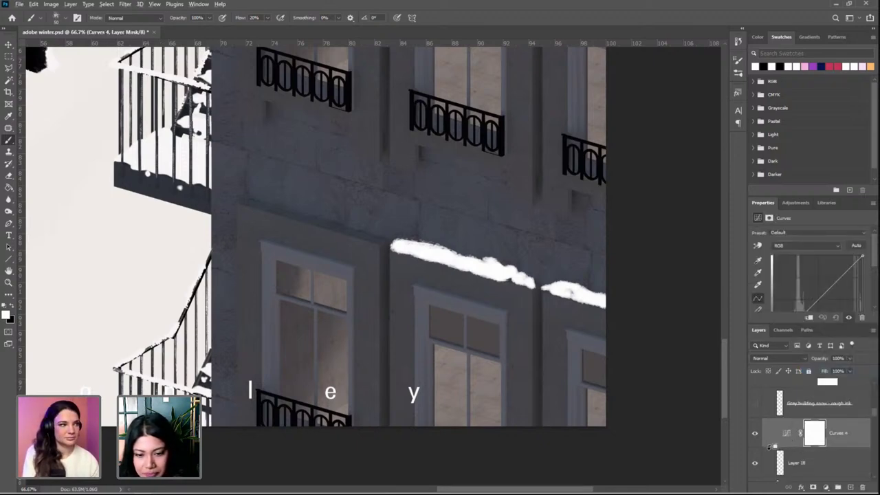
left_click(771, 447, "alt")
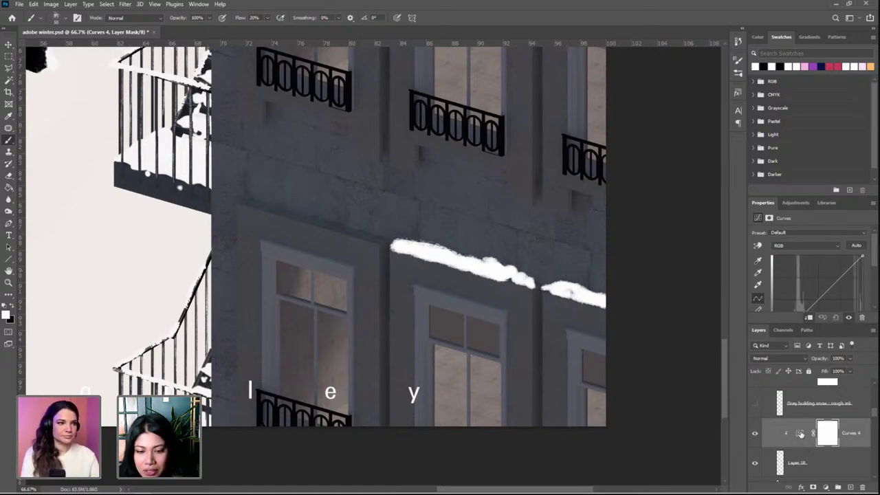
left_click(800, 434)
left_click_drag(826, 295, 828, 290)
scroll(828, 286, "down", 1)
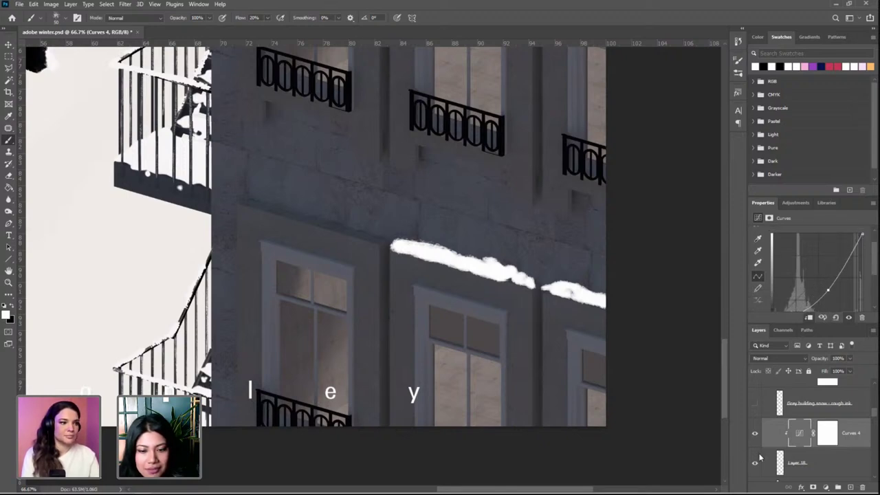
Hide Layer 18 and show it again to compare the gray building with and without its snow
key("ctrl+minus")
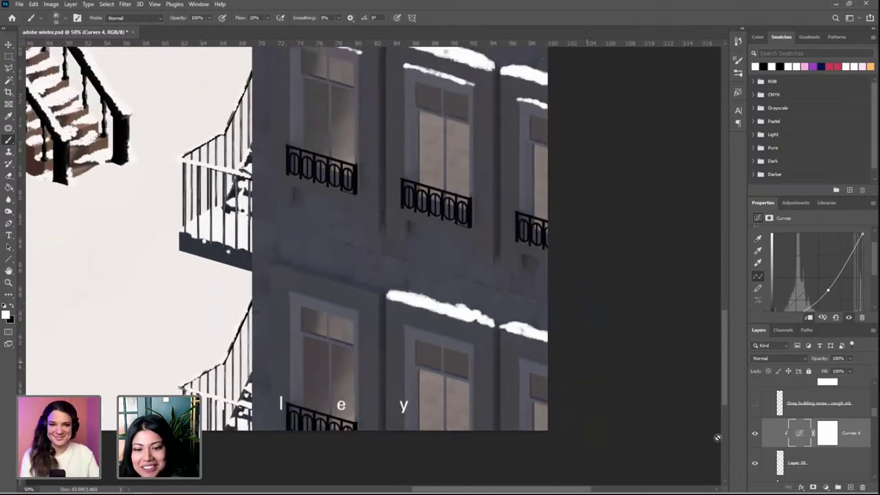
scroll(717, 437, "up", 1)
left_click(755, 465)
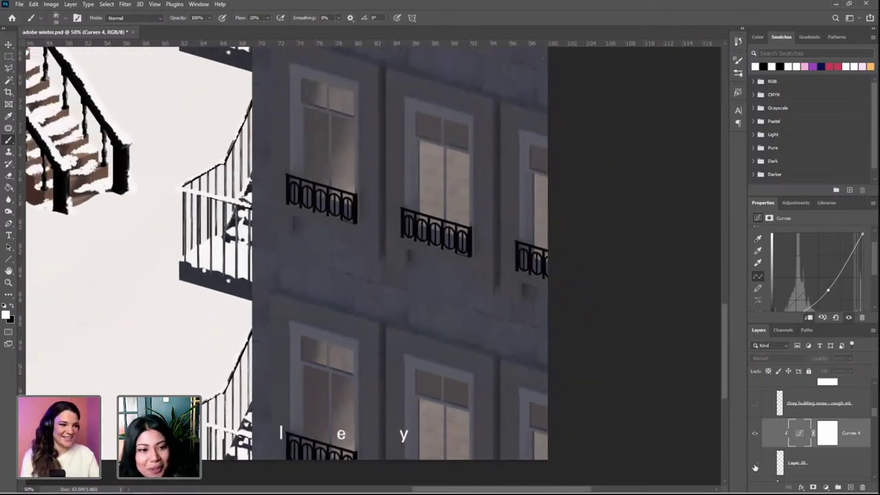
left_click(755, 465)
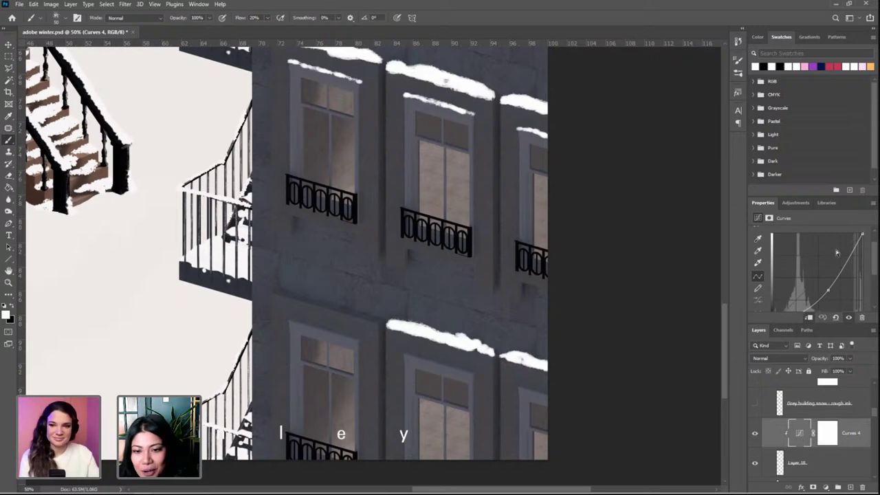
Raise the middle of the Curves 4 curve slightly and lower its white end to dull the snow's highlights
left_click_drag(828, 290, 819, 285)
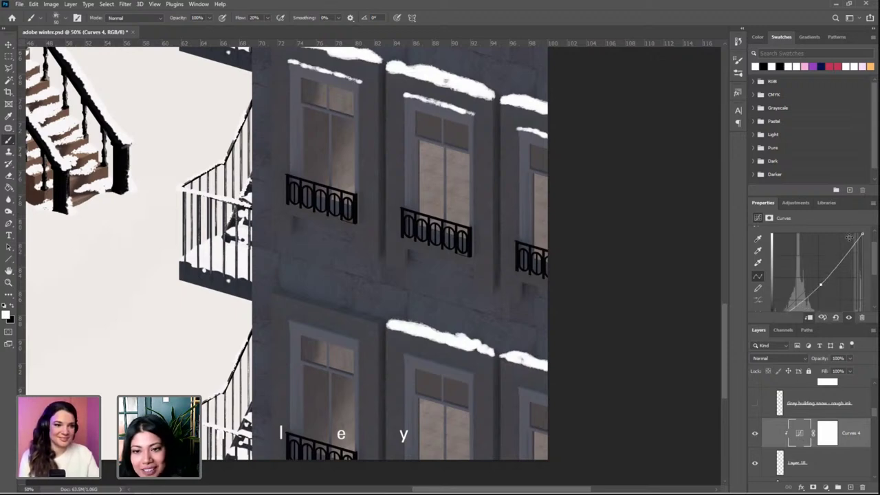
left_click_drag(861, 236, 863, 252)
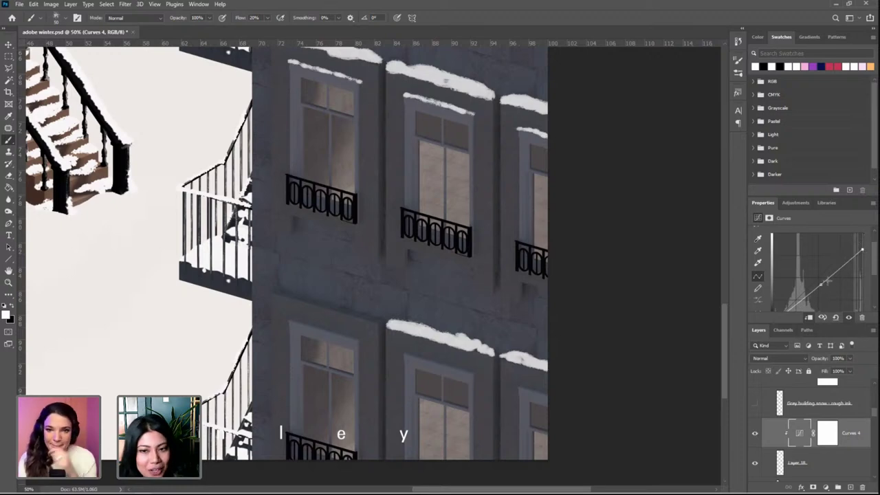
left_click_drag(861, 250, 862, 255)
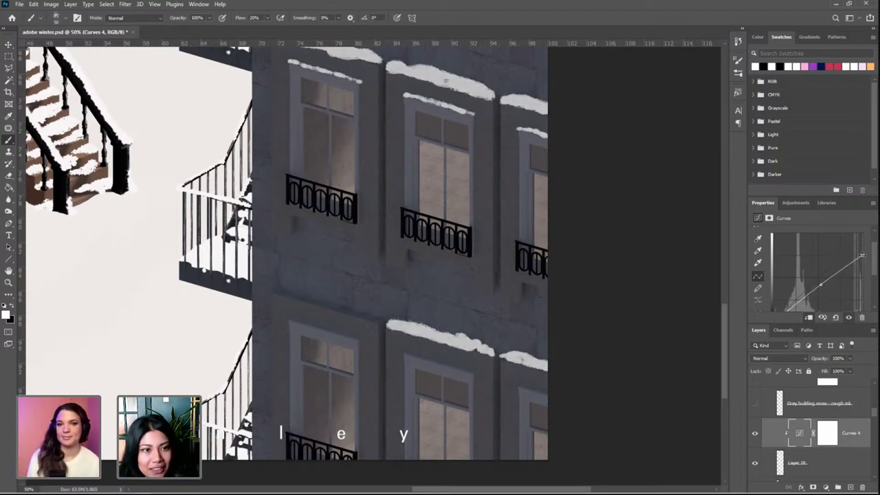
Compare the whole scene with and without the Curves 4 adjustment on the gray building's snow
left_click_drag(605, 320, 598, 408)
key("ctrl+minus")
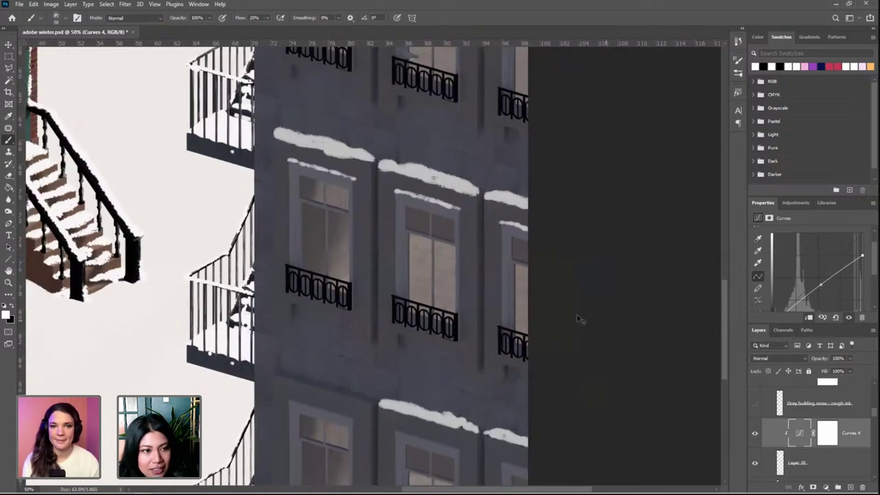
left_click_drag(524, 302, 505, 270)
scroll(493, 96, "down", 2)
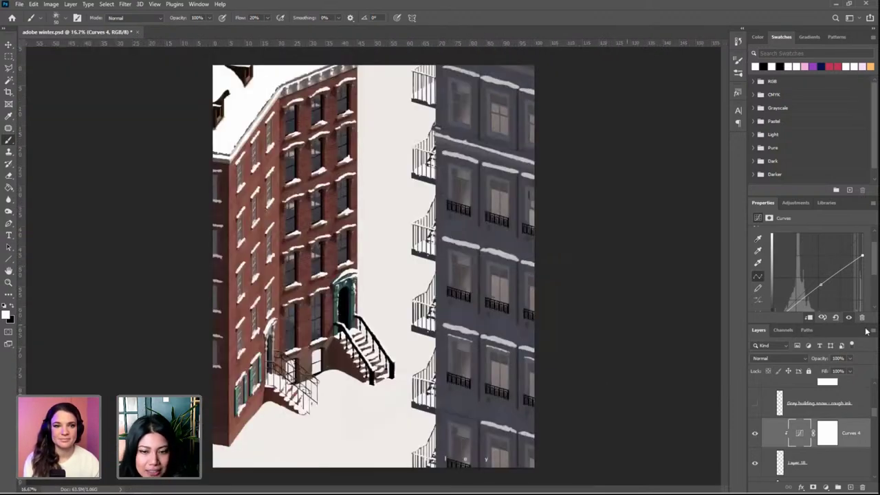
left_click(753, 434)
left_click(754, 434)
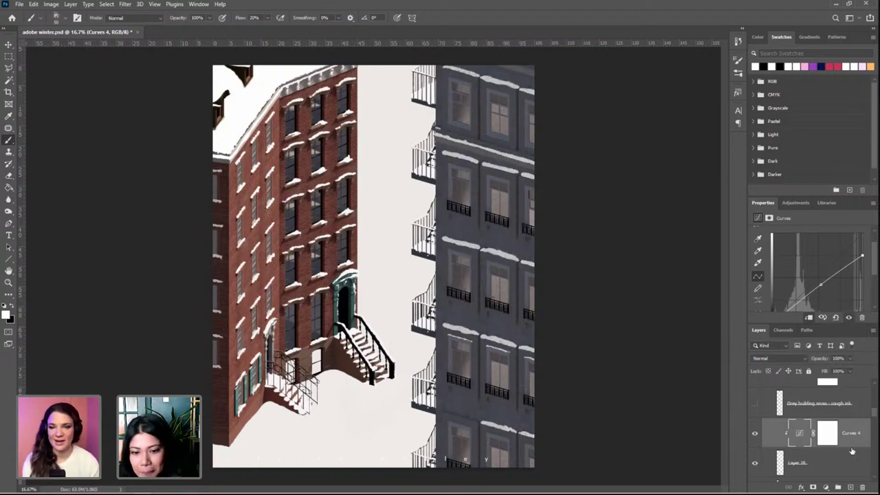
Show the Grey building snow - rough ink layer and delete both the Curves 4 adjustment and Layer 18
scroll(845, 440, "up", 1)
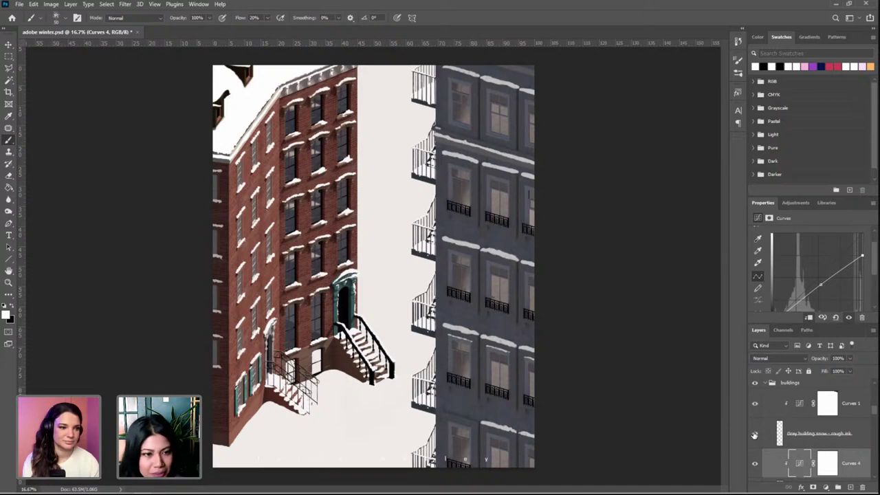
scroll(839, 439, "down", 1)
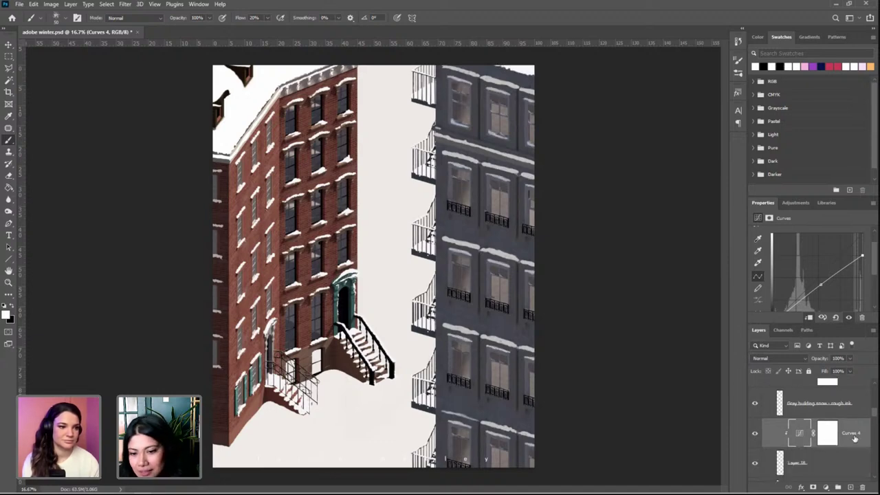
left_click(843, 450)
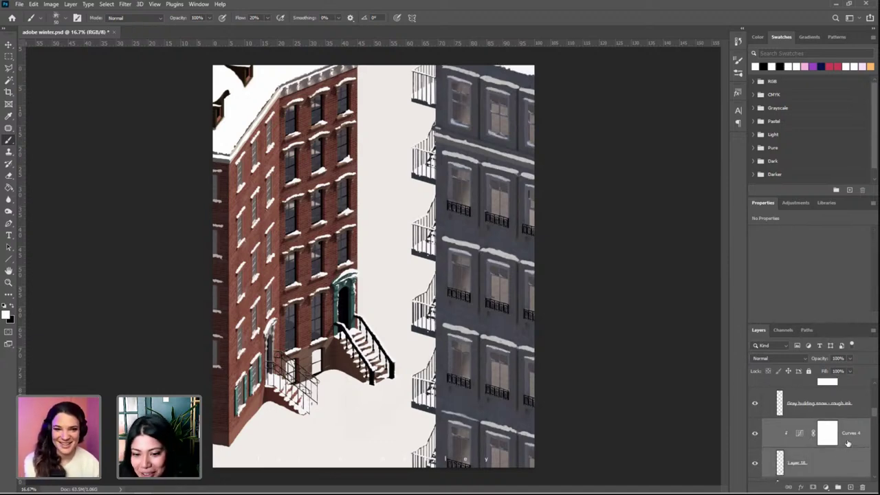
left_click(862, 486)
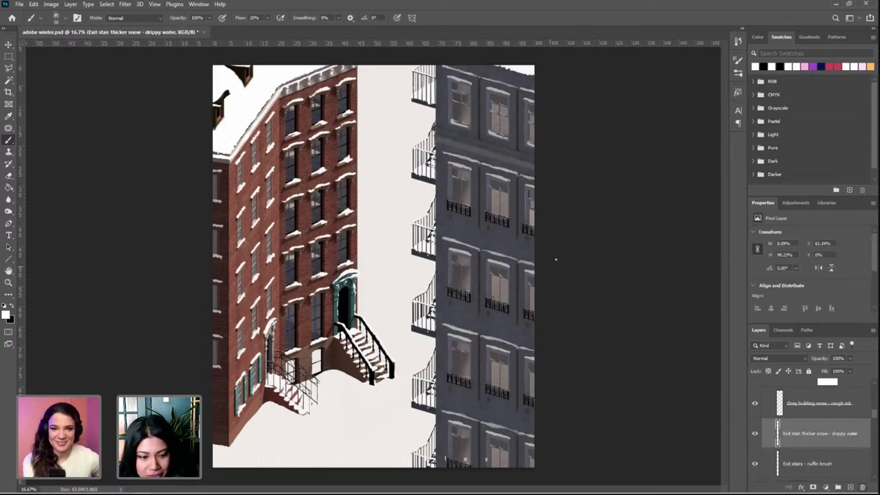
Select the Grey building snow - rough ink layer and examine the snow on the gray building's second-row windows up close
key("ctrl+plus")
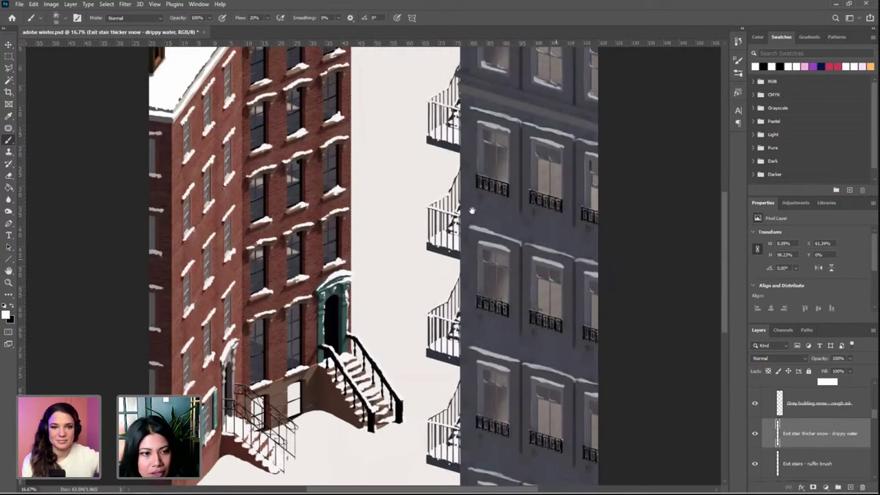
key("ctrl+plus")
key("ctrl+plus")
key("ctrl+plus")
key("ctrl+plus")
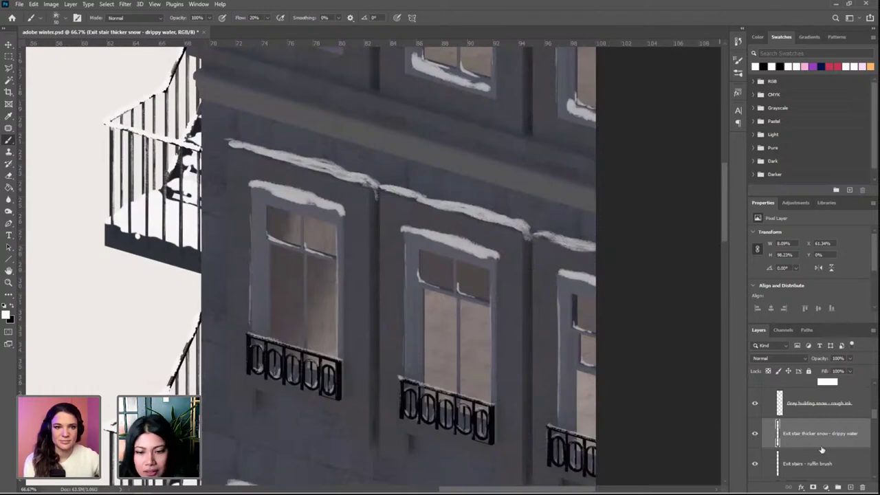
left_click(842, 404)
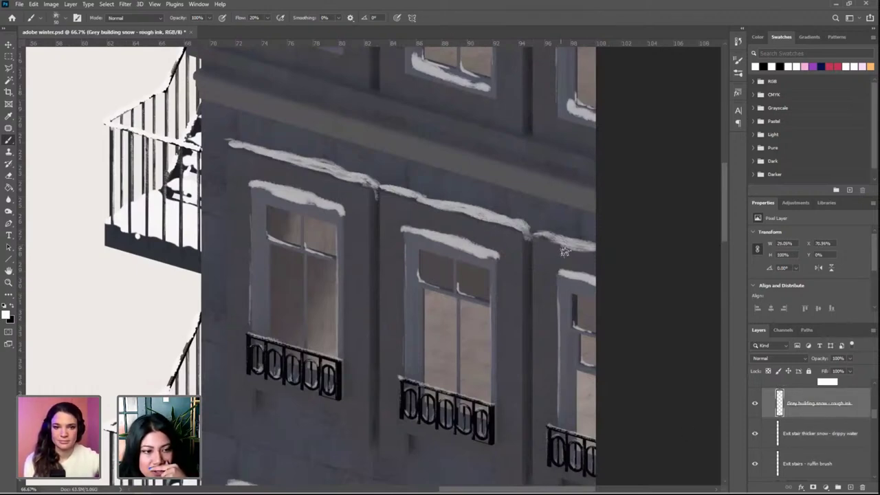
scroll(520, 353, "down", 3)
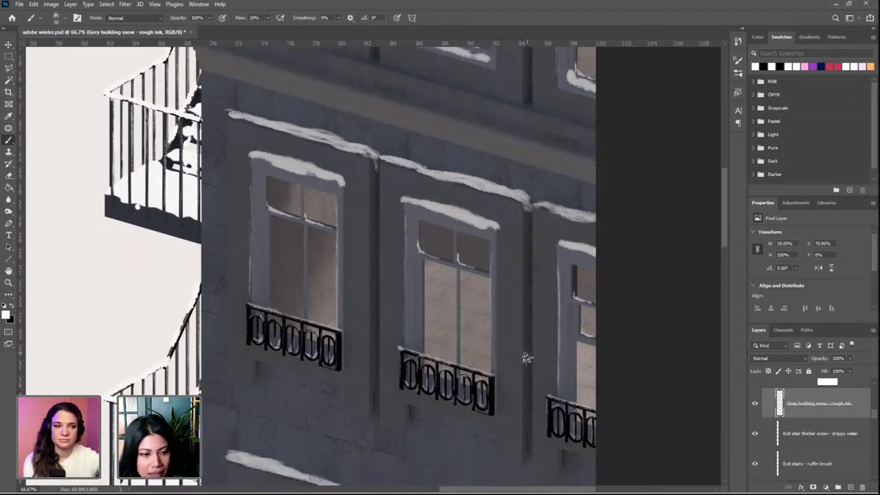
key("ctrl+plus")
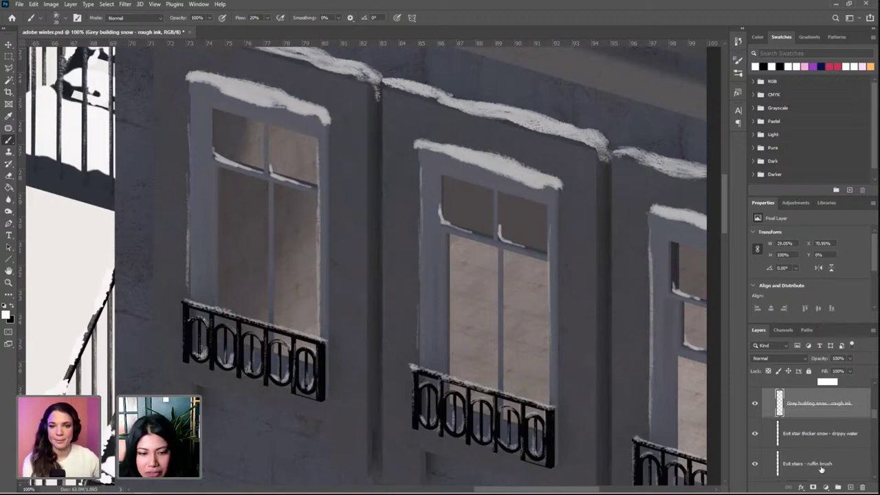
Examine the snow and birds around the balcony railings on the gray building's third row of windows
key("ctrl+minus")
key("ctrl+minus")
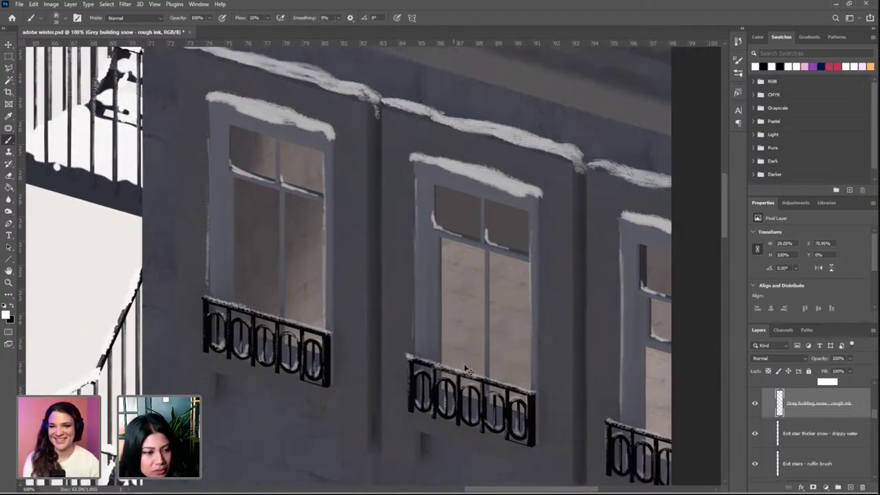
left_click_drag(383, 183, 414, 62)
left_click_drag(432, 411, 405, 328)
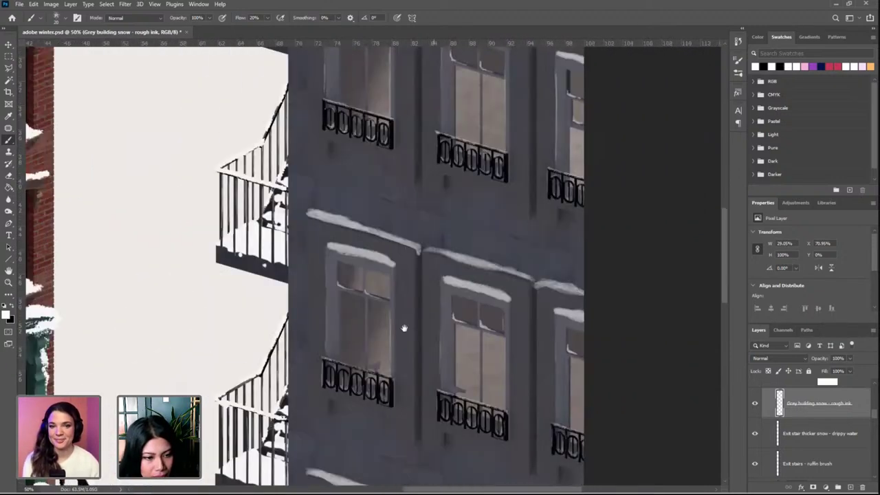
key("ctrl+plus")
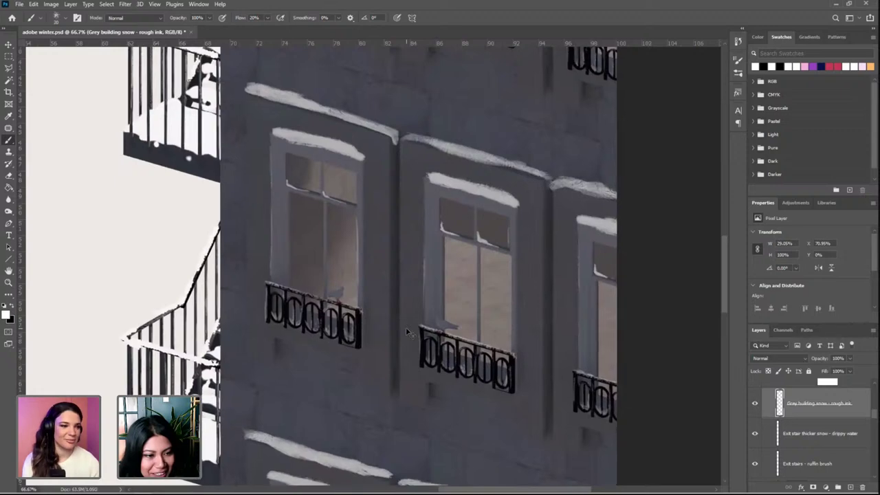
scroll(405, 329, "up", 1)
scroll(405, 332, "down", 1)
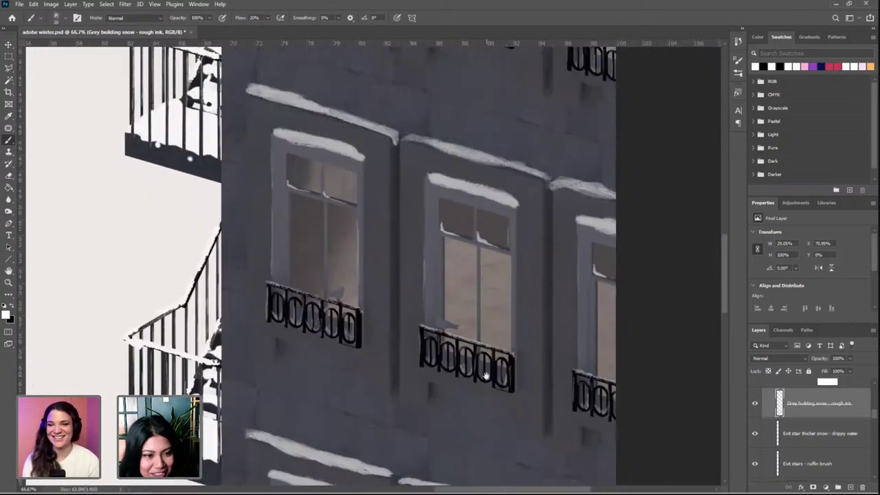
scroll(374, 268, "up", 1)
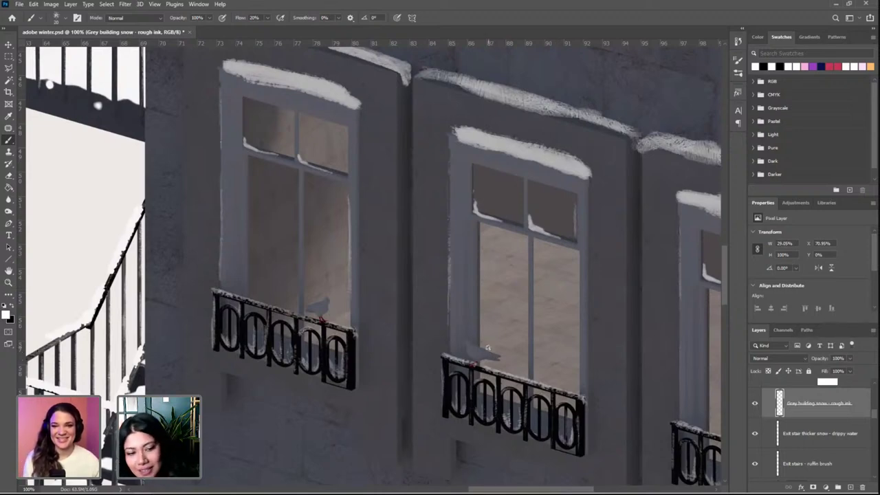
Examine the snow on the gray building's window ledges from the lowest row up to the roof
key("ctrl+minus")
left_click_drag(471, 378, 432, 59)
key("ctrl+minus")
left_click_drag(442, 430, 421, 296)
left_click_drag(431, 327, 444, 403)
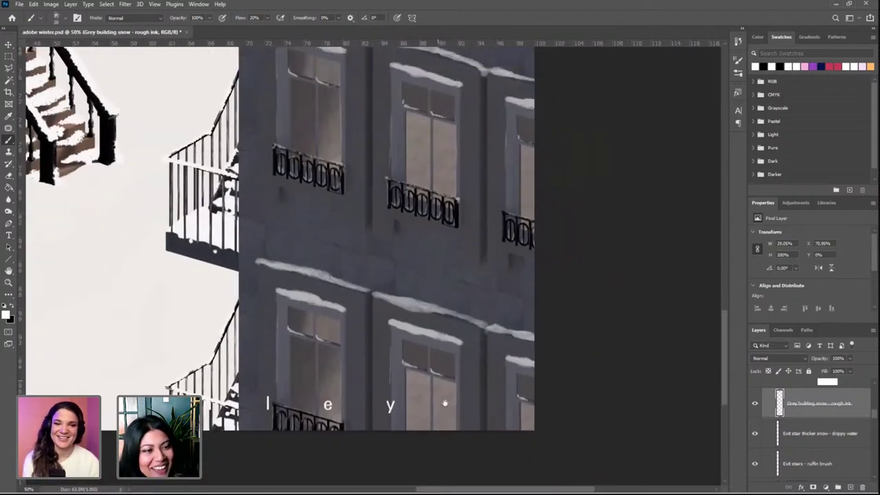
left_click_drag(438, 211, 466, 326)
left_click_drag(464, 178, 465, 296)
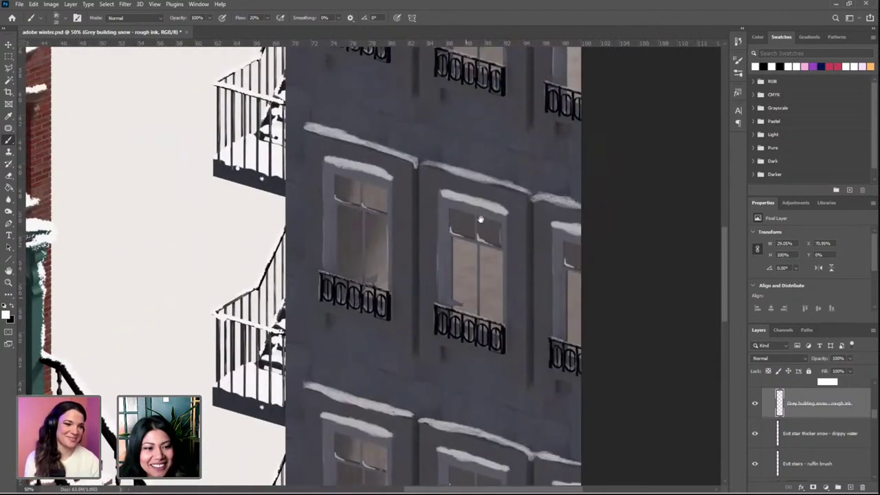
left_click_drag(491, 171, 468, 480)
left_click_drag(460, 165, 458, 253)
left_click_drag(446, 210, 495, 387)
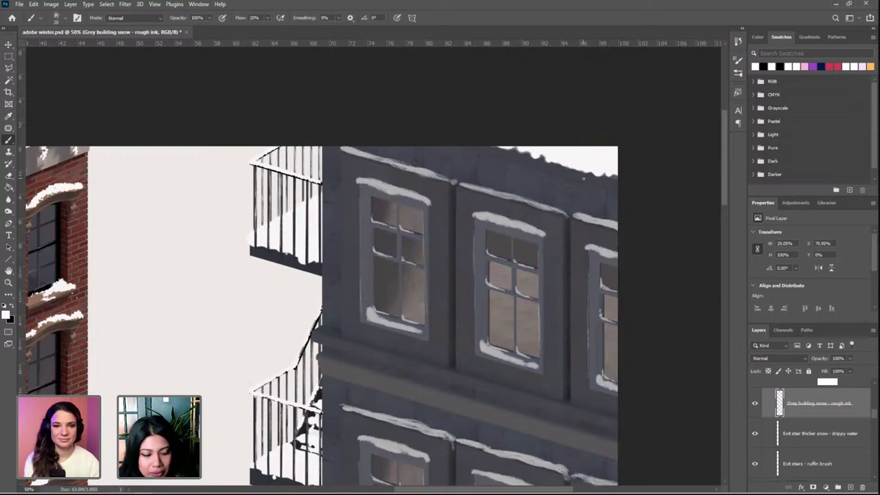
Toggle Layer 17's visibility to check what it contributes and delete the layer
key("ctrl+minus")
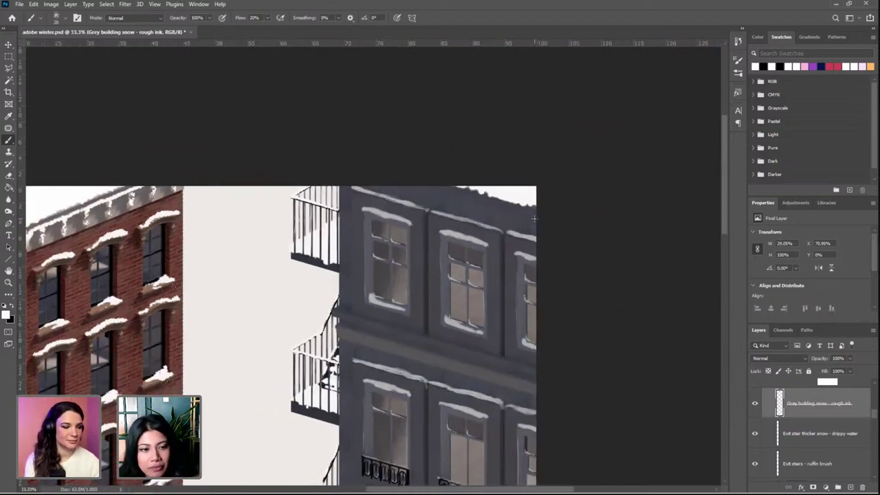
scroll(292, 303, "down", 4)
scroll(292, 303, "left", 6)
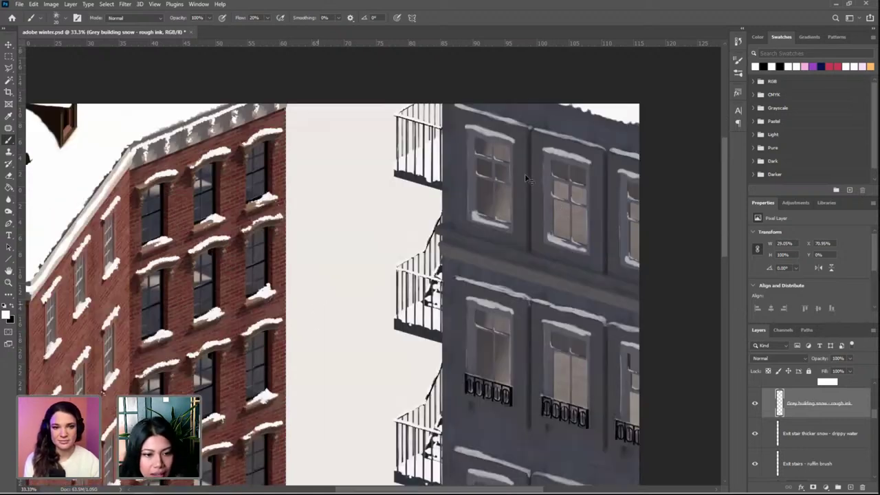
scroll(796, 427, "down", 2)
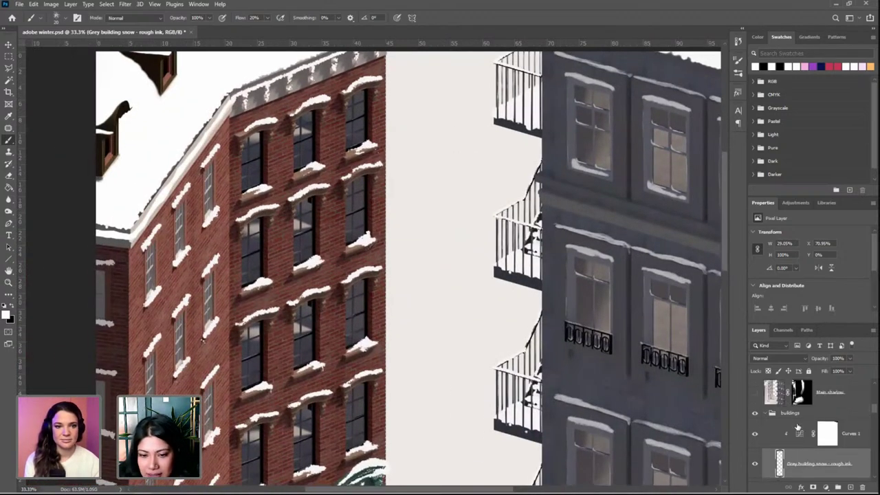
scroll(796, 426, "down", 2)
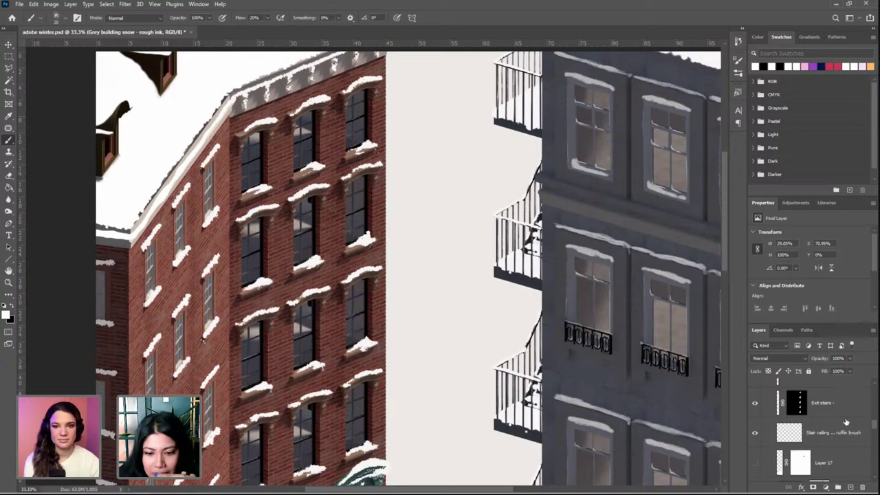
scroll(780, 431, "down", 2)
left_click(754, 432)
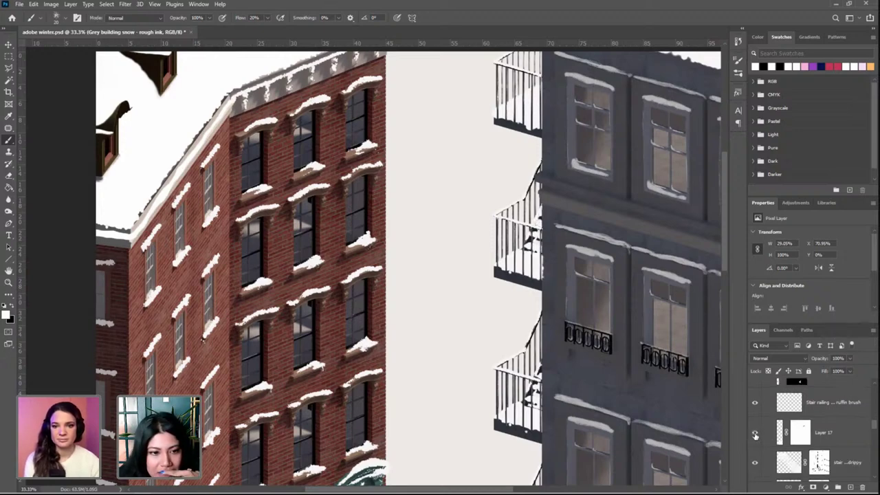
left_click(754, 434)
left_click(754, 434)
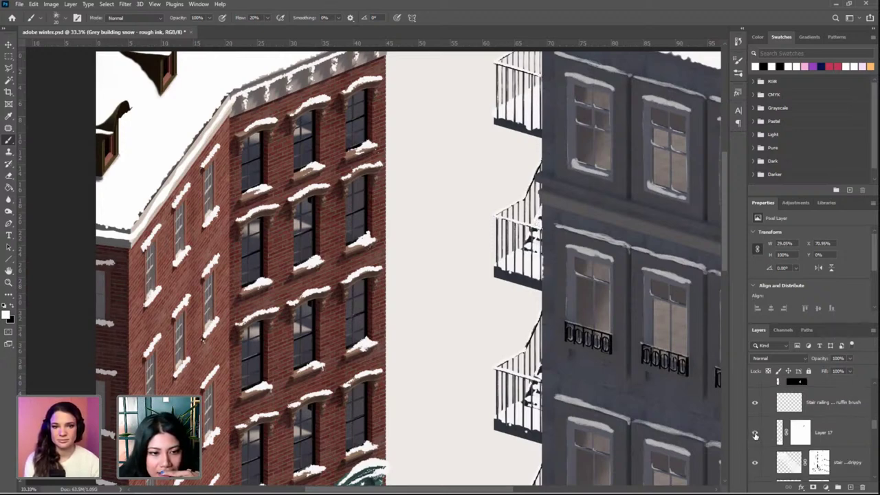
left_click_drag(828, 437, 861, 486)
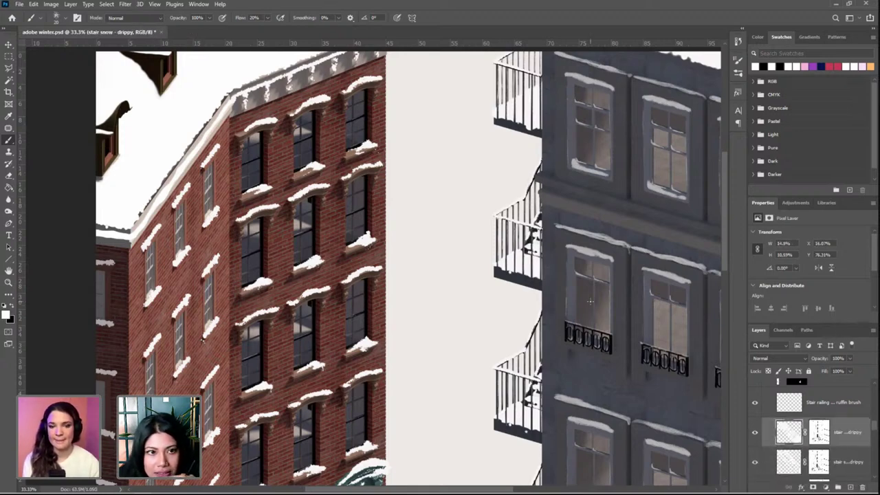
Examine the brick building's snowy windows, doorway and stairs, and look through the scene's lower snow layers
scroll(759, 400, "down", 5)
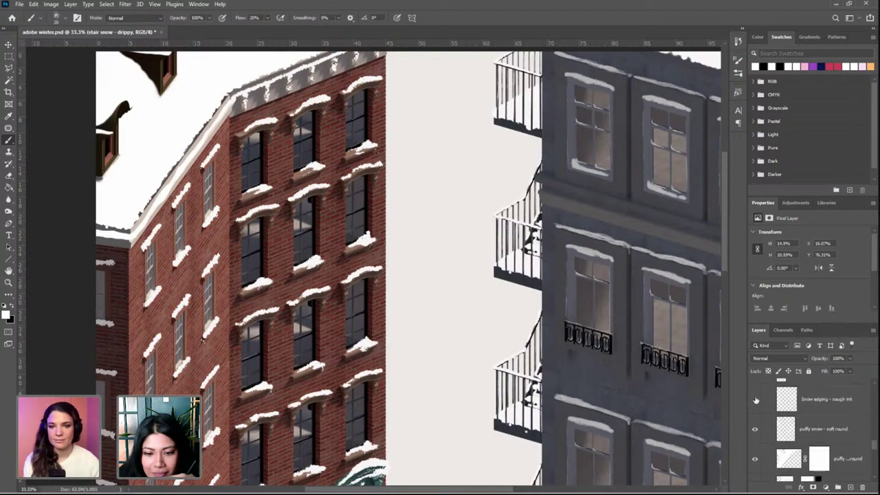
left_click_drag(366, 390, 413, 151)
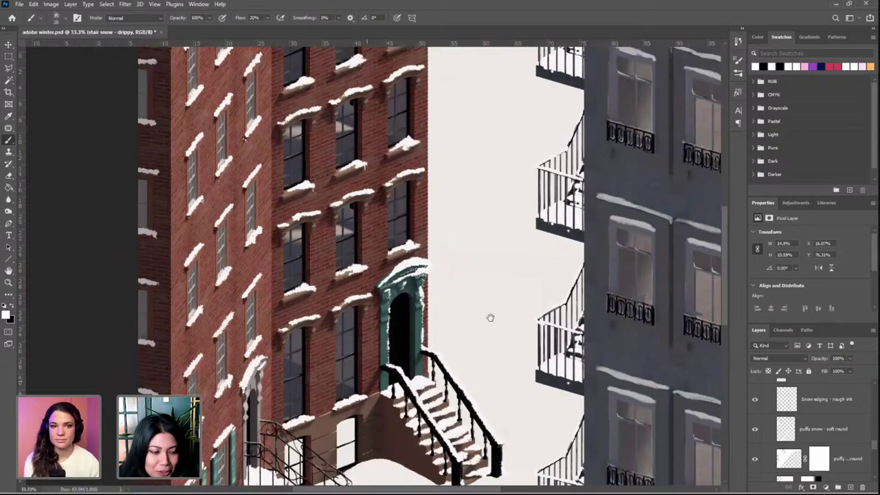
left_click_drag(490, 318, 489, 261)
key("ctrl+minus")
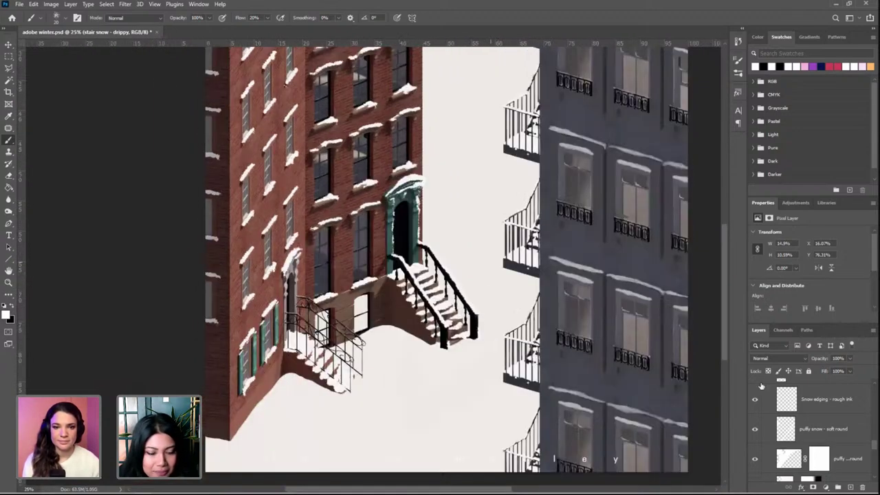
key("ctrl+plus")
key("ctrl+plus")
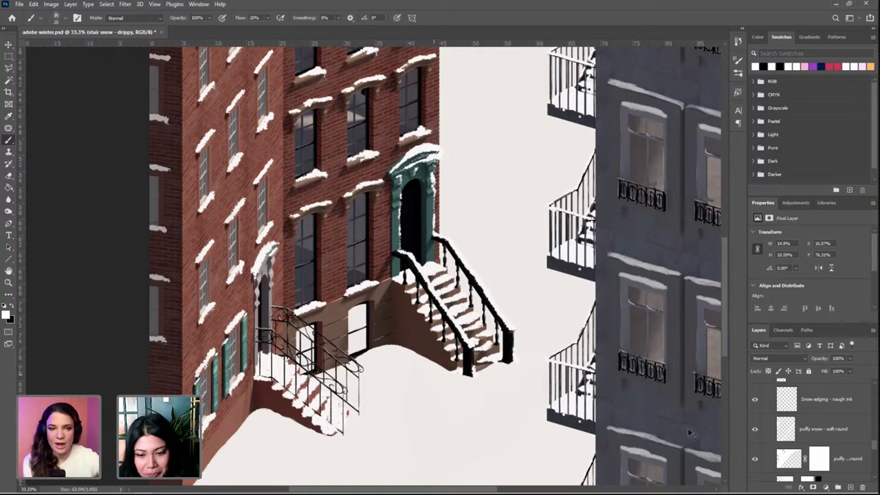
scroll(838, 459, "down", 1)
scroll(839, 459, "down", 1)
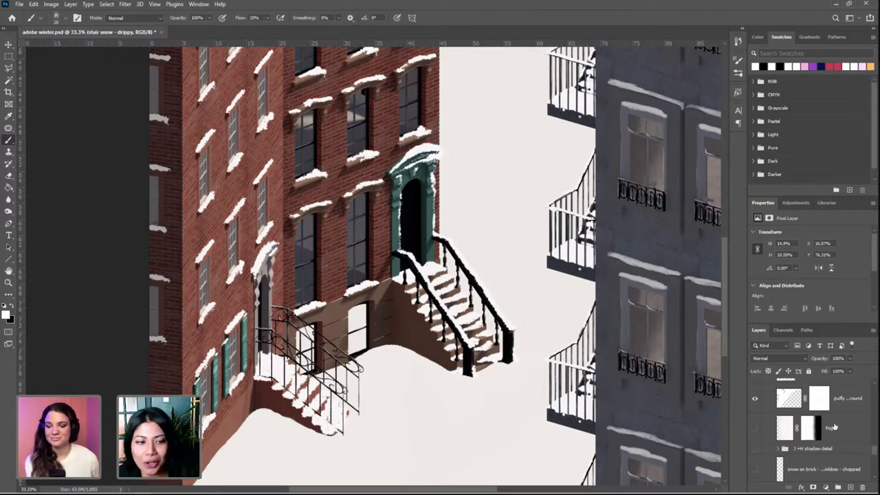
Examine the snow around the brick building's basement windows, stone wall grooves and stair railings
left_click_drag(418, 336, 462, 303)
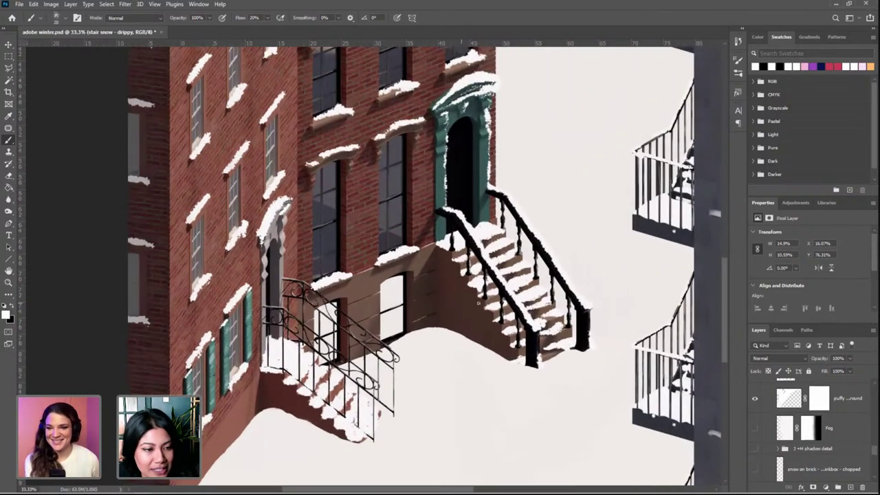
scroll(479, 303, "up", 6)
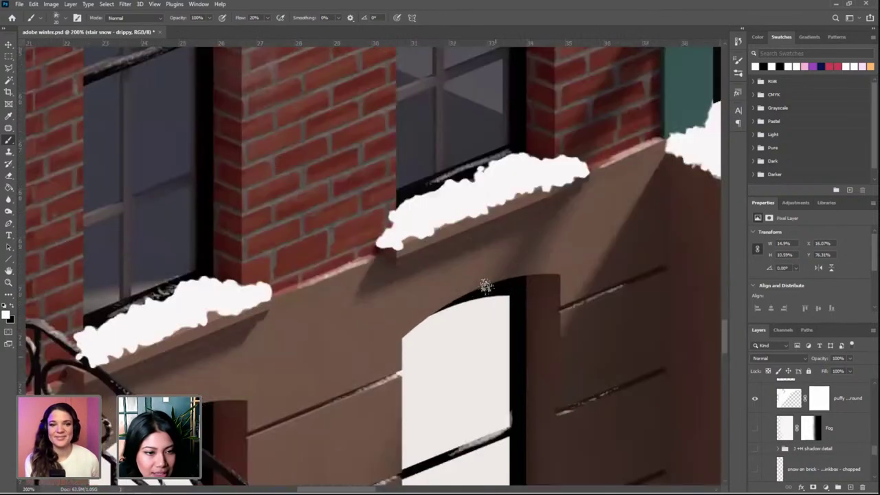
left_click_drag(485, 286, 448, 138)
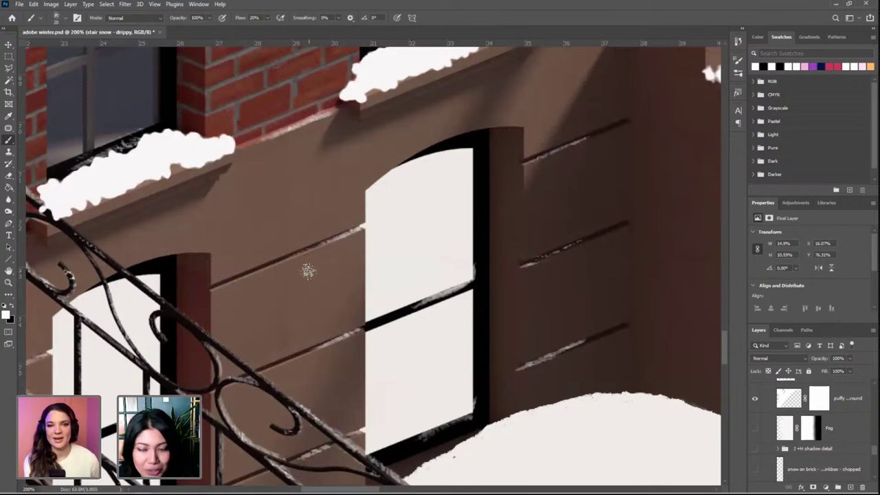
scroll(308, 269, "down", 5)
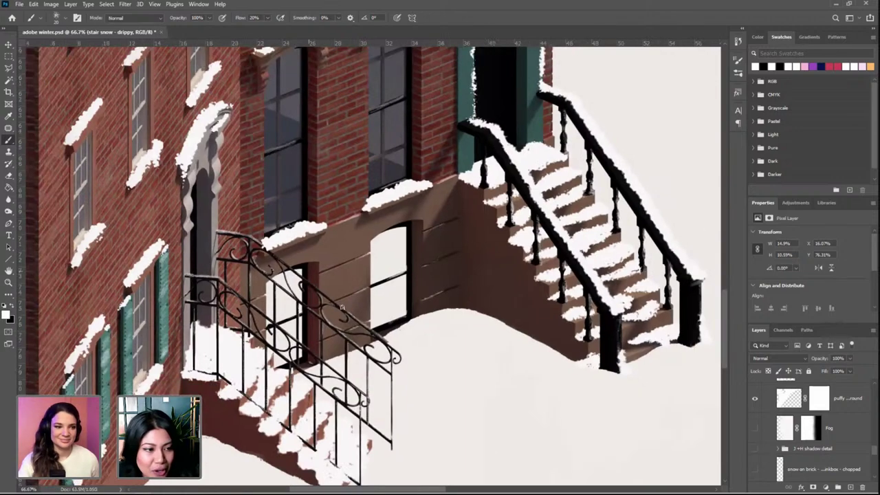
key("ctrl+plus")
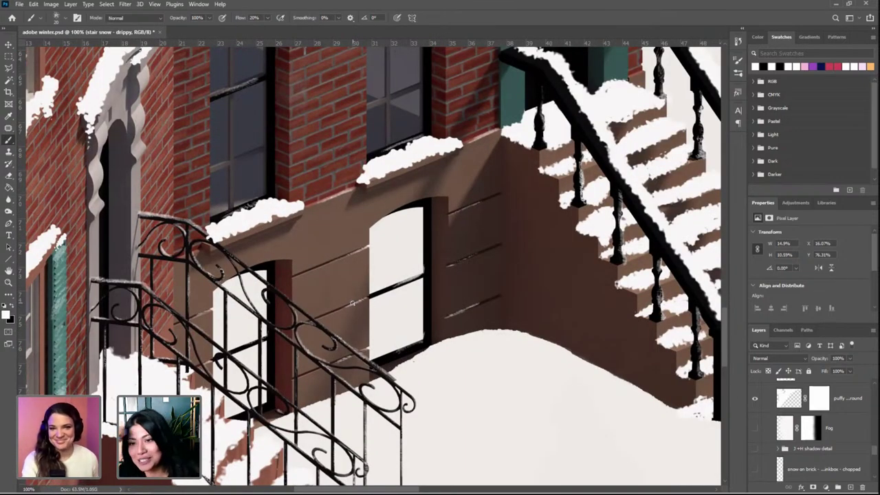
scroll(355, 308, "down", 5)
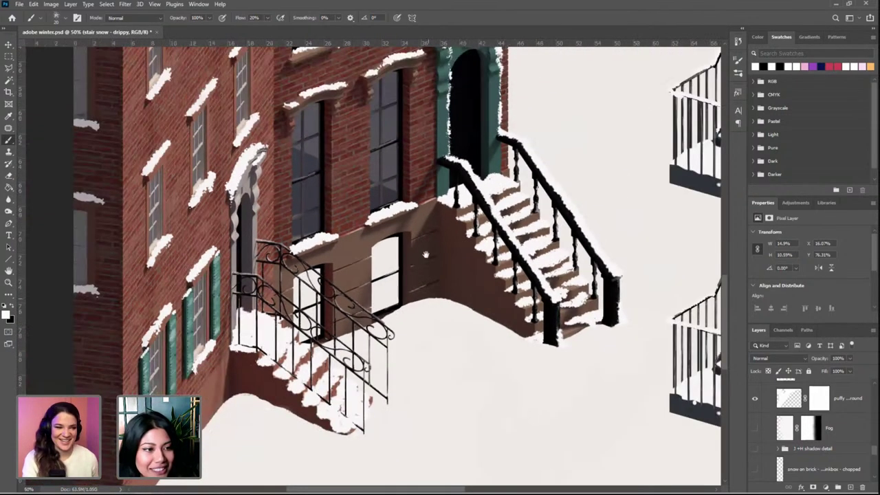
left_click_drag(425, 255, 435, 309)
Examine the snow on the brick building's upper window ledges and corner edge, and find the matching snow on brick layer
scroll(437, 310, "up", 5)
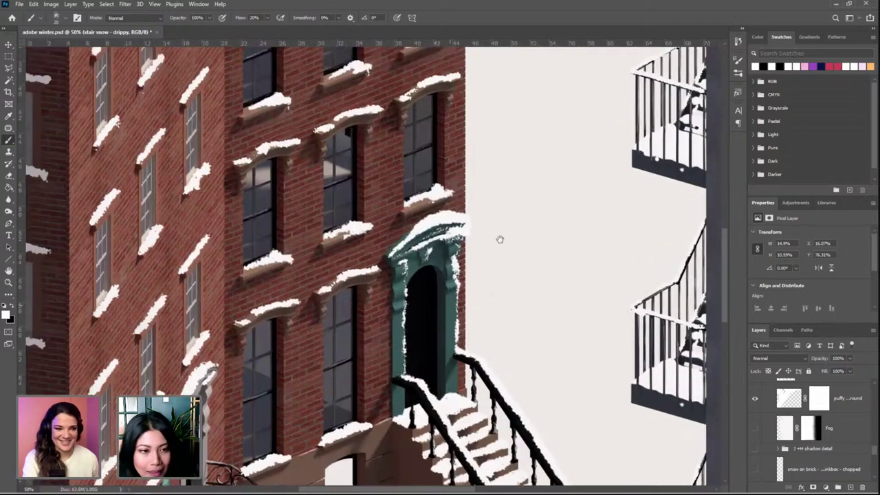
scroll(483, 243, "up", 6)
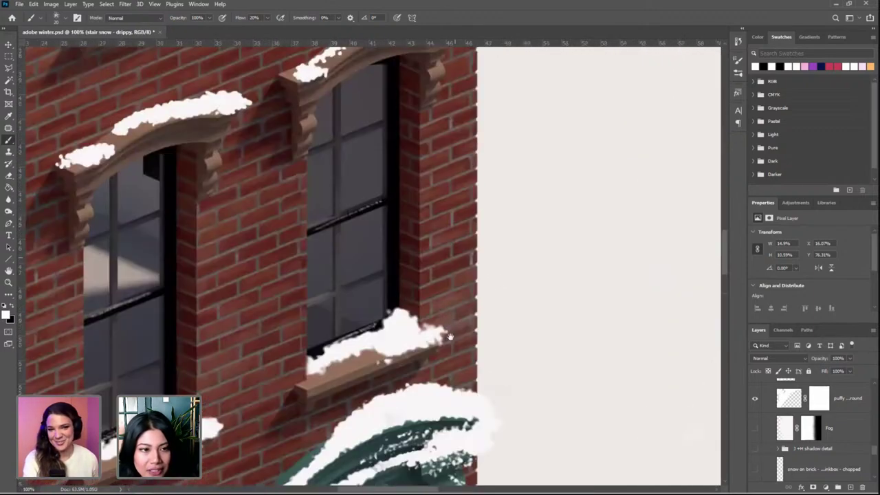
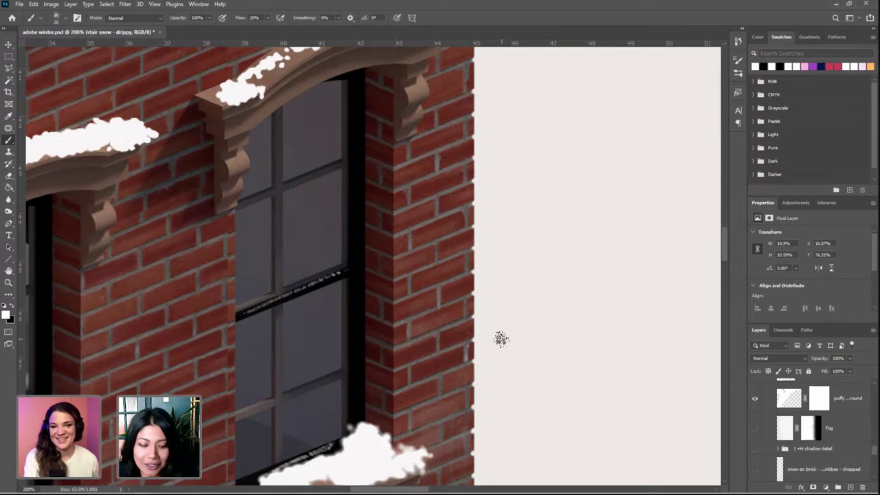
scroll(501, 343, "down", 4)
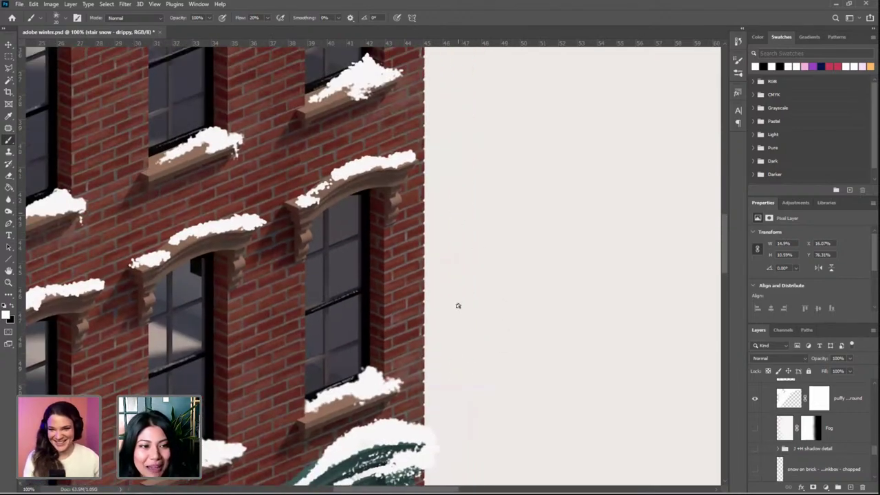
scroll(457, 305, "up", 4)
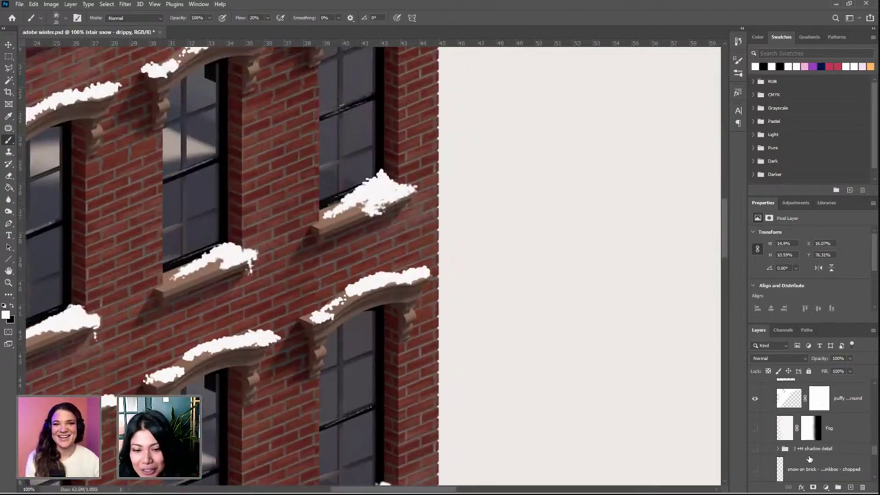
scroll(813, 450, "down", 1)
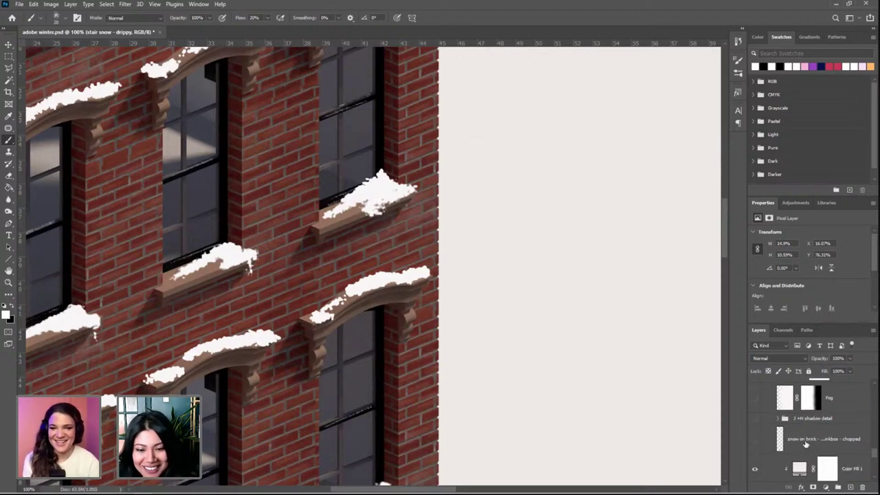
scroll(805, 443, "up", 1)
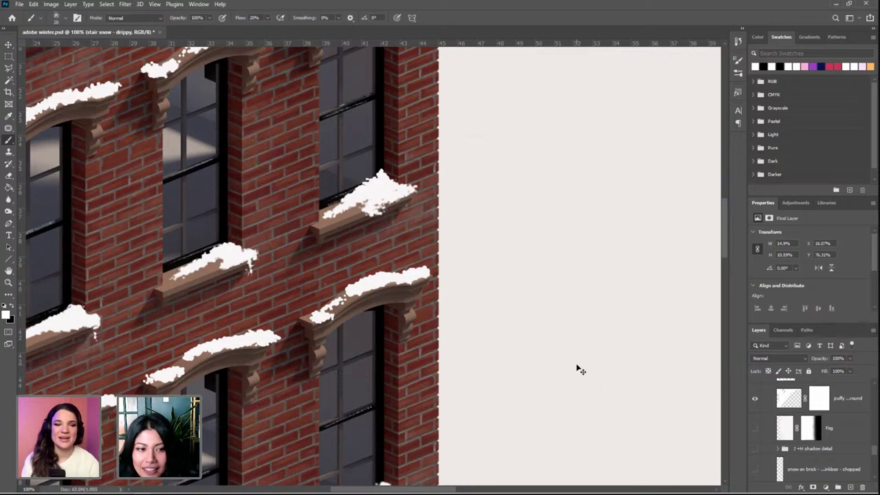
Review the brick building, the alley and the gray building together, ending with the whole winter scene in view
key("ctrl+minus")
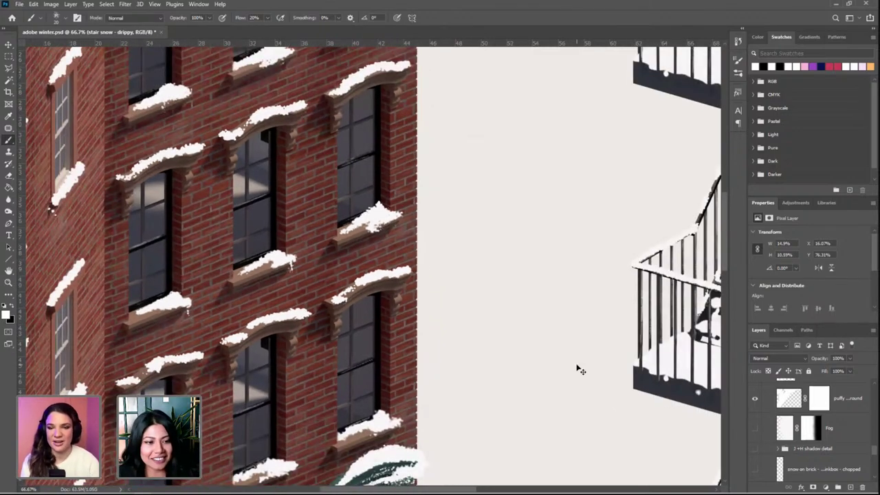
key("ctrl+minus")
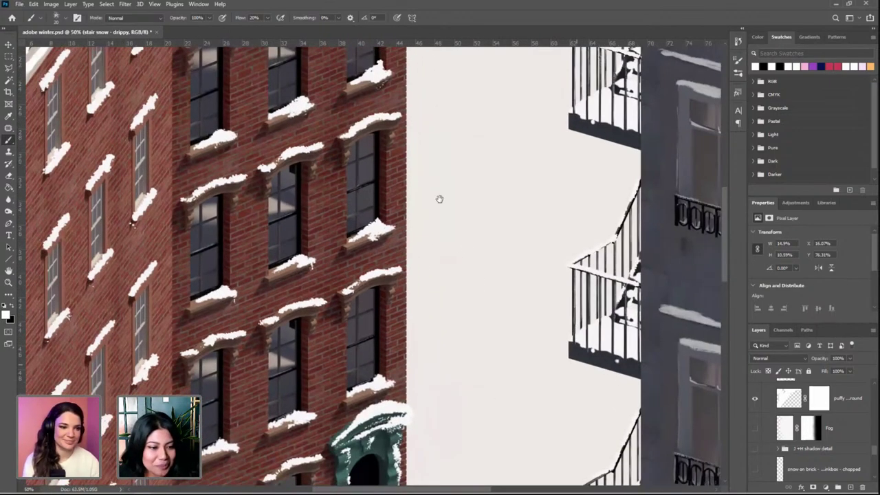
scroll(439, 199, "down", 3)
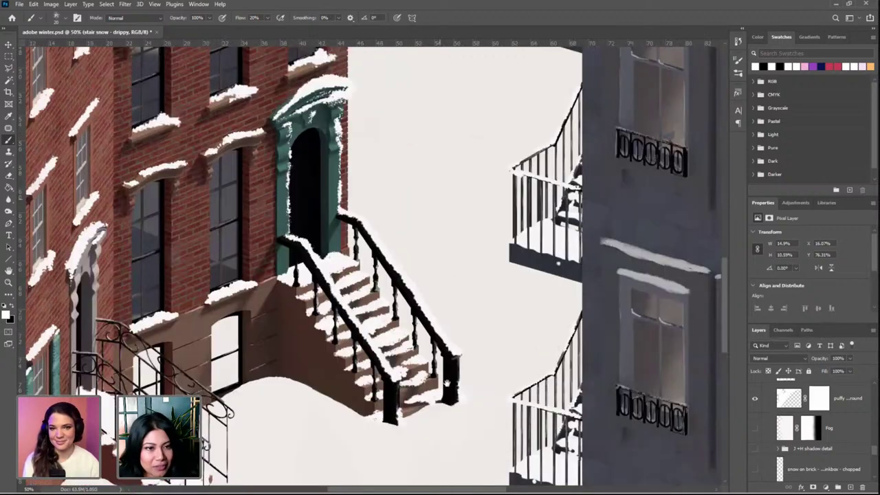
key("ctrl+minus")
scroll(438, 403, "up", 4)
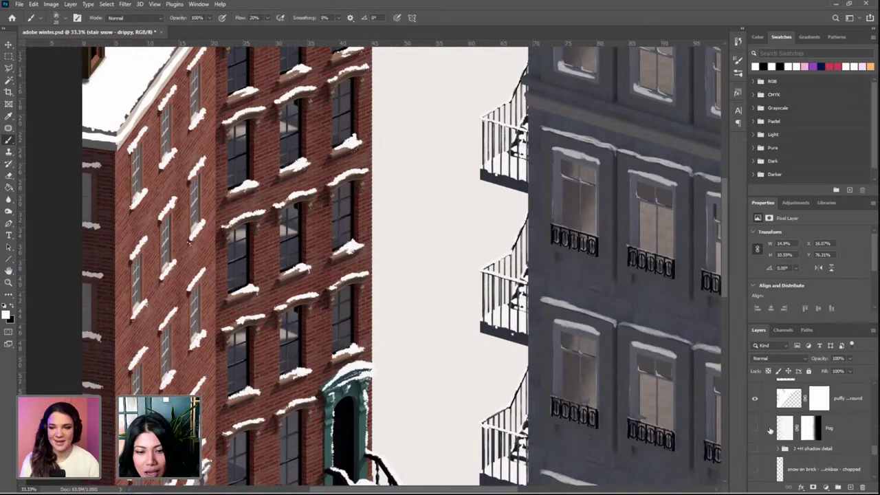
key("ctrl+minus")
key("ctrl+minus")
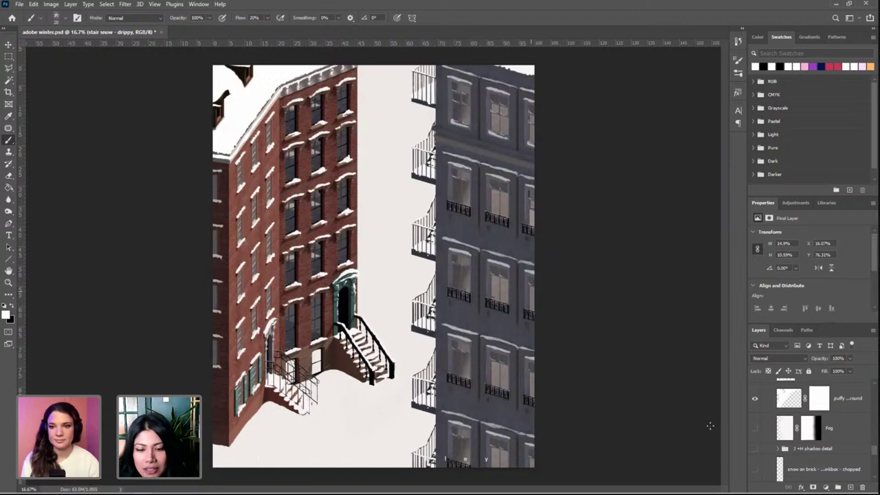
Add a new empty layer directly below the Fog layer, above the shadow detail group
left_click(839, 433)
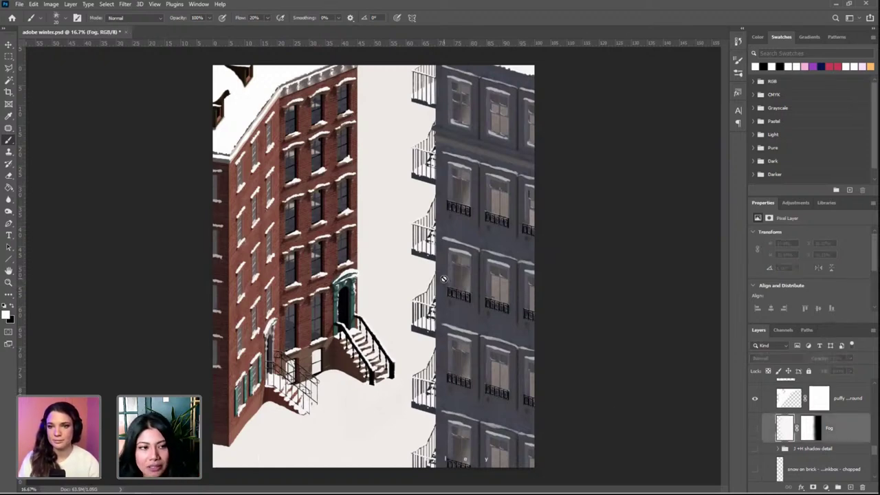
left_click(853, 449)
left_click(851, 486)
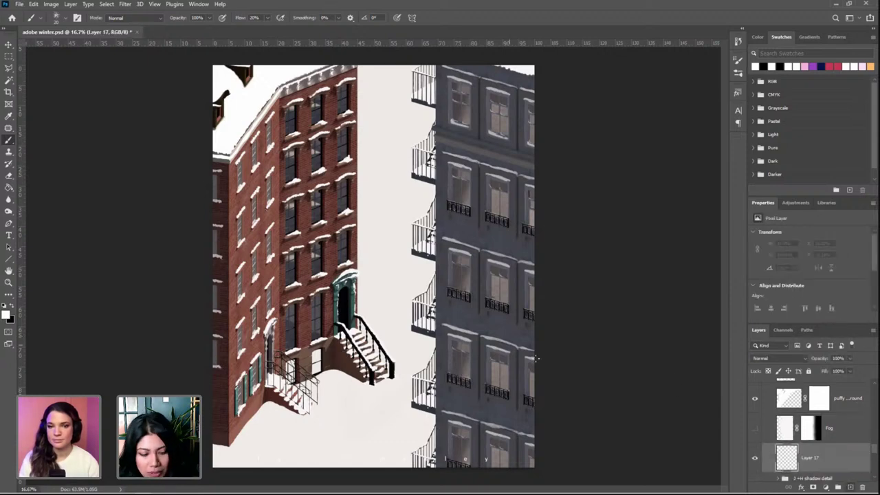
Switch to the Gradient tool and choose the white foreground-to-transparent preset
left_click(9, 187)
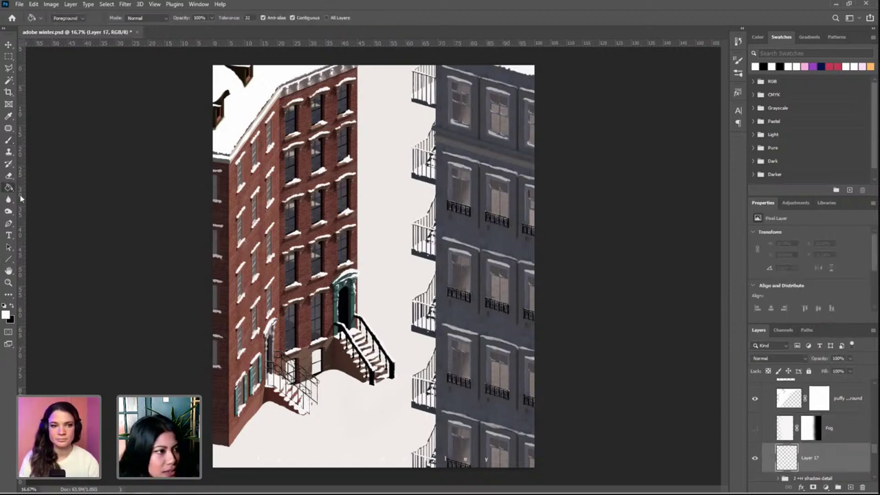
right_click(11, 188)
left_click(40, 185)
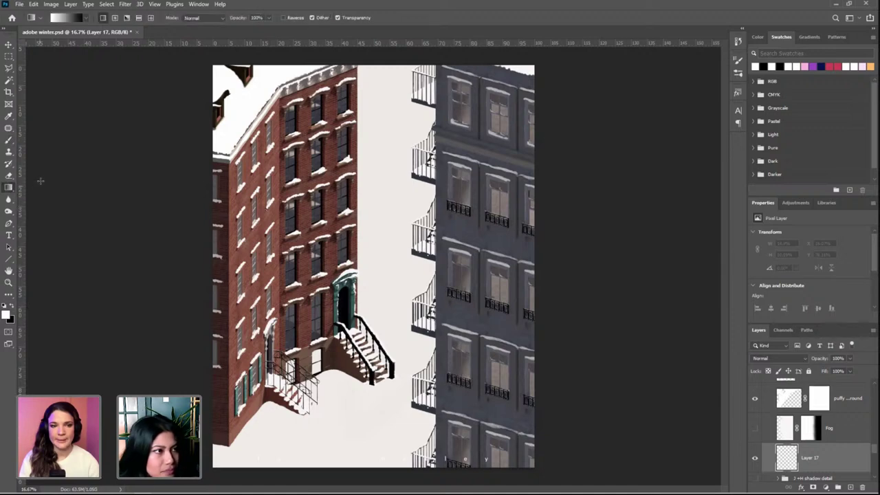
left_click(85, 18)
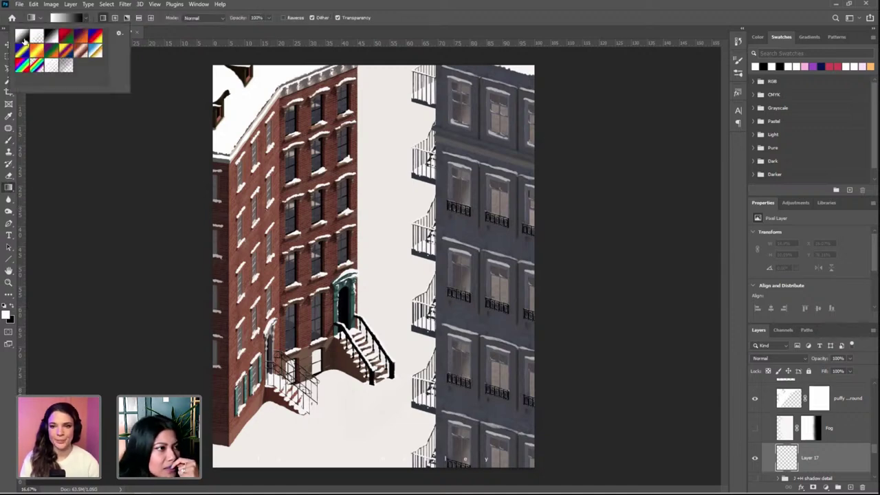
left_click(37, 36)
left_click(471, 22)
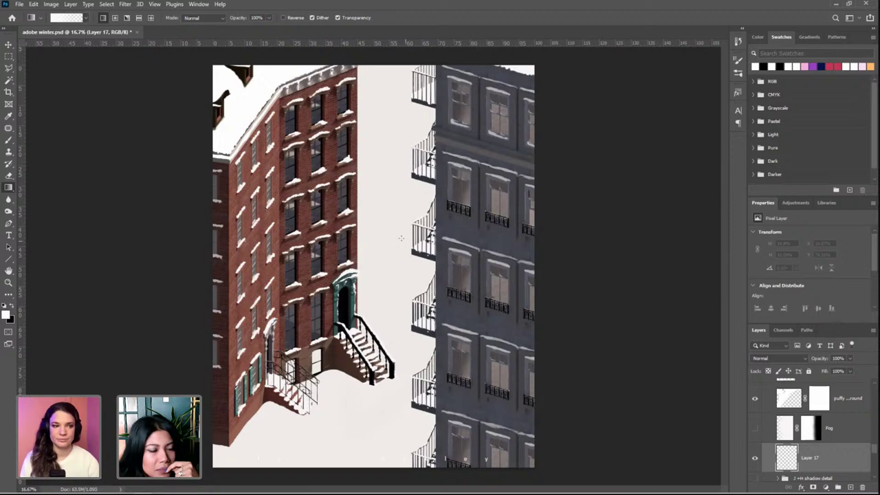
Try two diagonal white fog gradients fading from the alley across the brick building, and undo both
left_click_drag(398, 240, 284, 273)
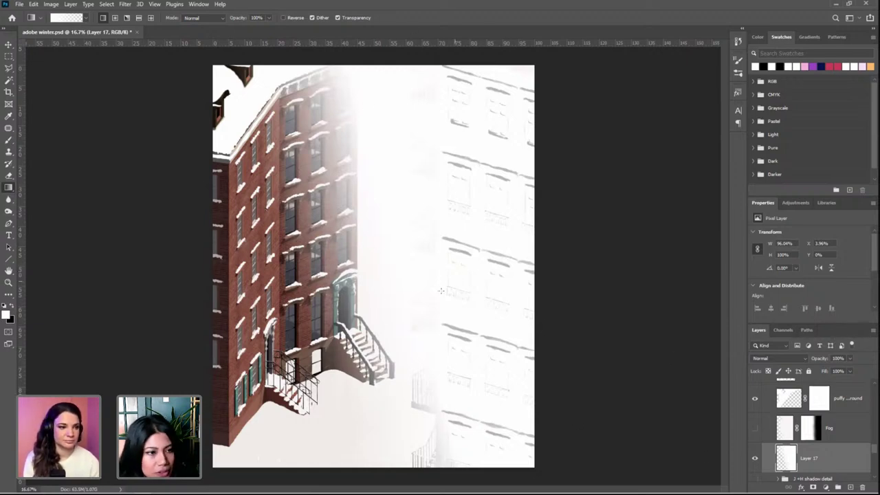
key("ctrl+z")
left_click_drag(395, 266, 284, 305)
key("ctrl+z")
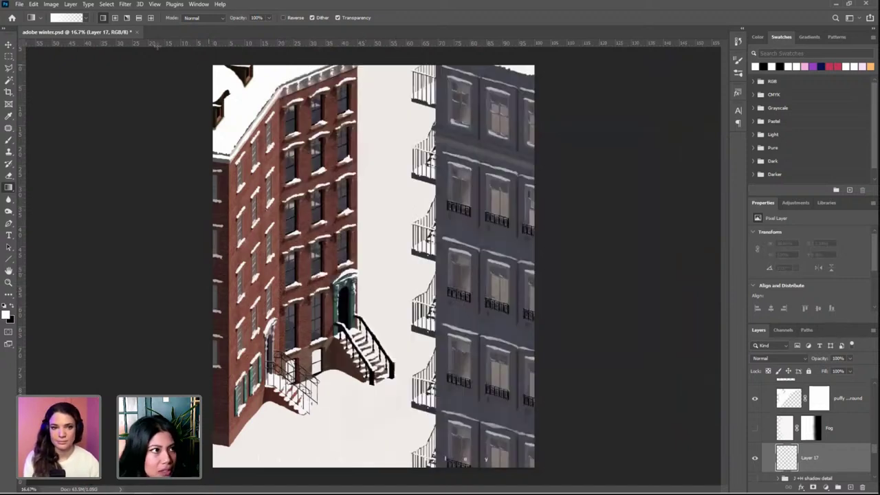
Draw a horizontal white fog gradient on the new layer, fading from the alley's balcony side toward the brick building's door
left_click_drag(412, 365, 311, 364)
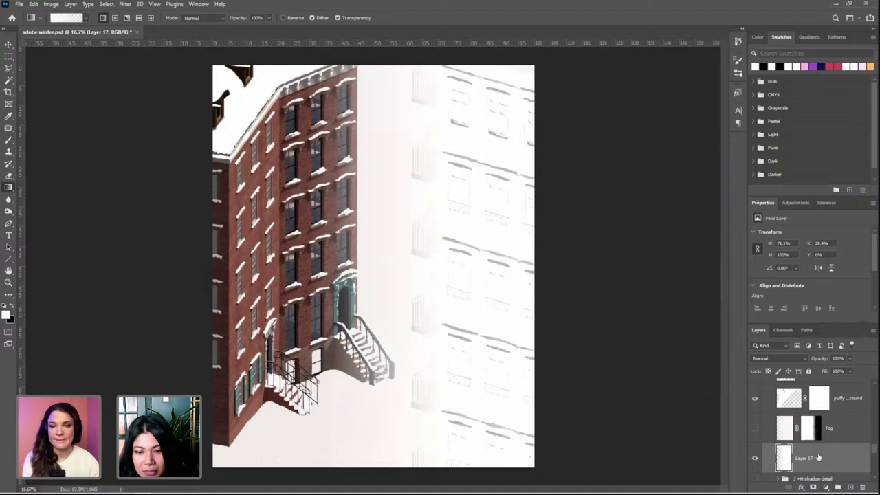
scroll(809, 465, "down", 1)
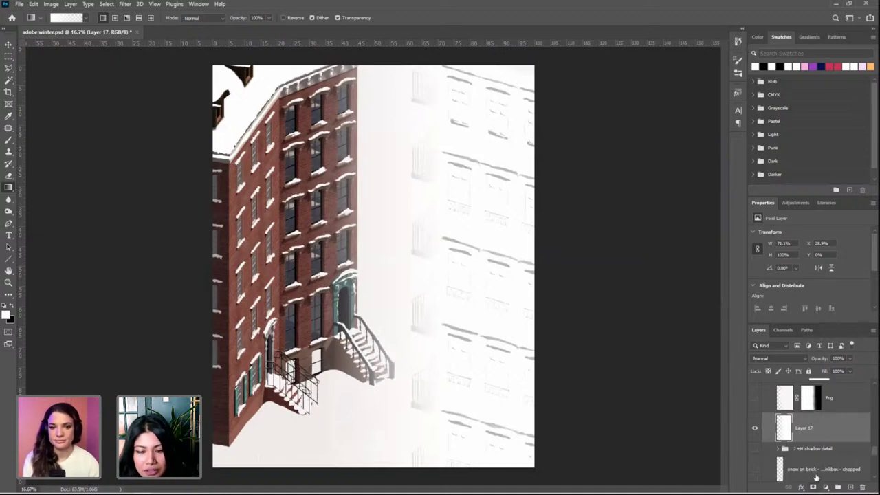
Add a layer mask to Layer 17 and select a full-height rectangle over the gray building and its balconies
left_click(814, 487)
key("m")
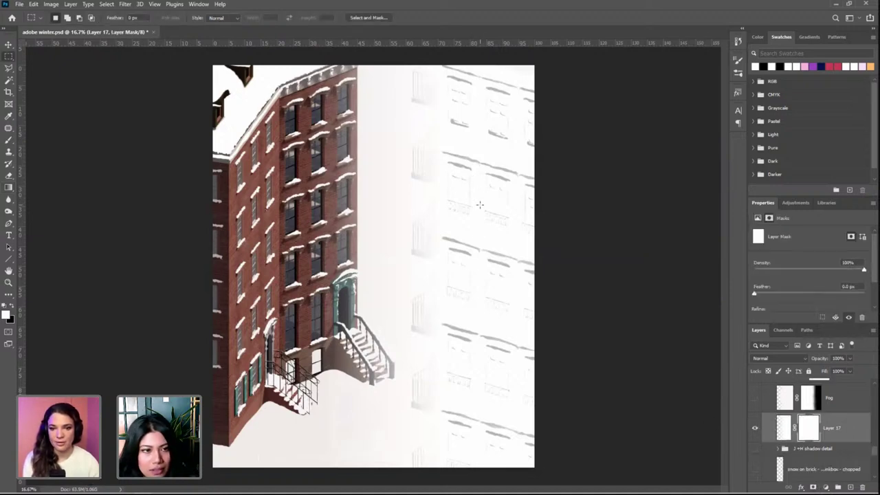
left_click_drag(408, 66, 572, 470)
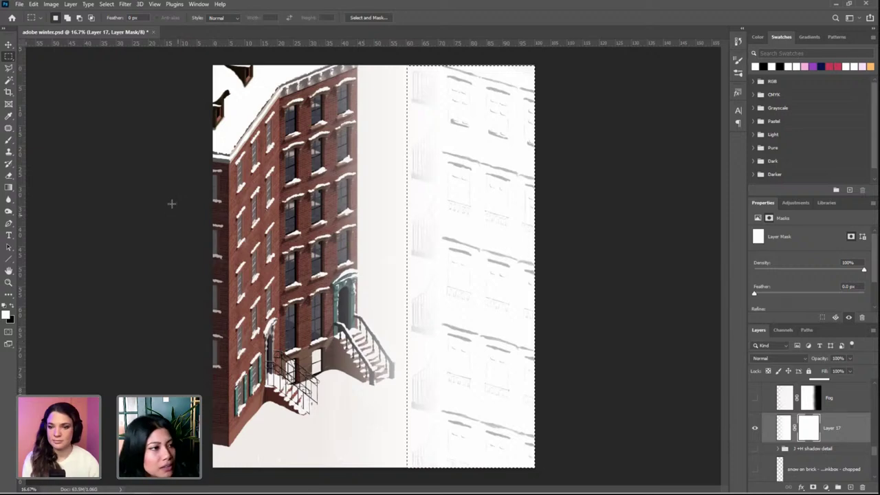
Switch to the Brush tool, search the brush presets for "soft" and choose the Soft Round brush
left_click(8, 140)
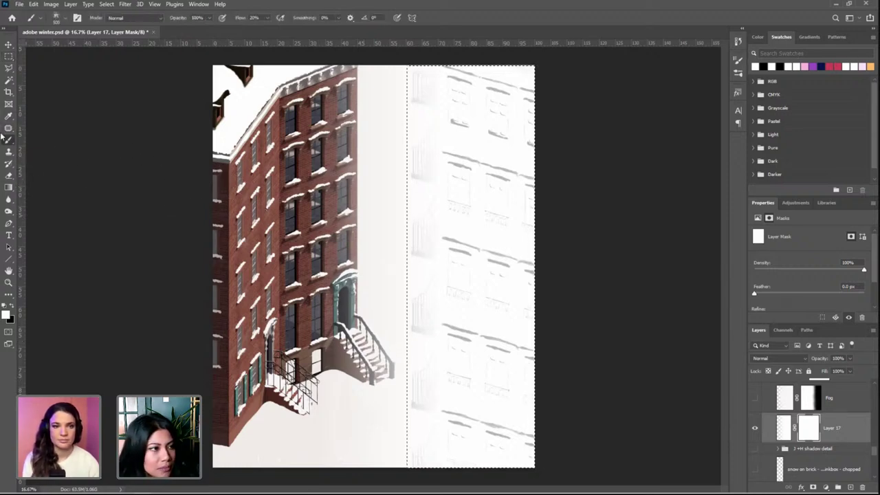
left_click(57, 19)
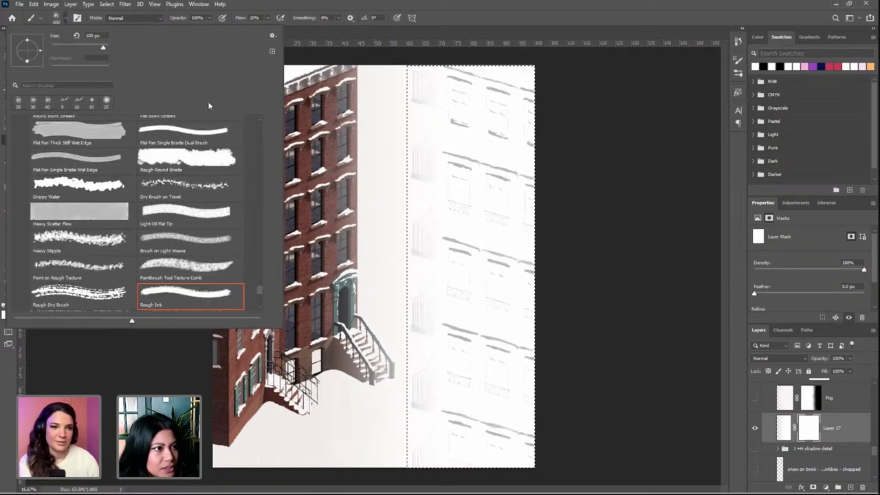
scroll(249, 185, "up", 10)
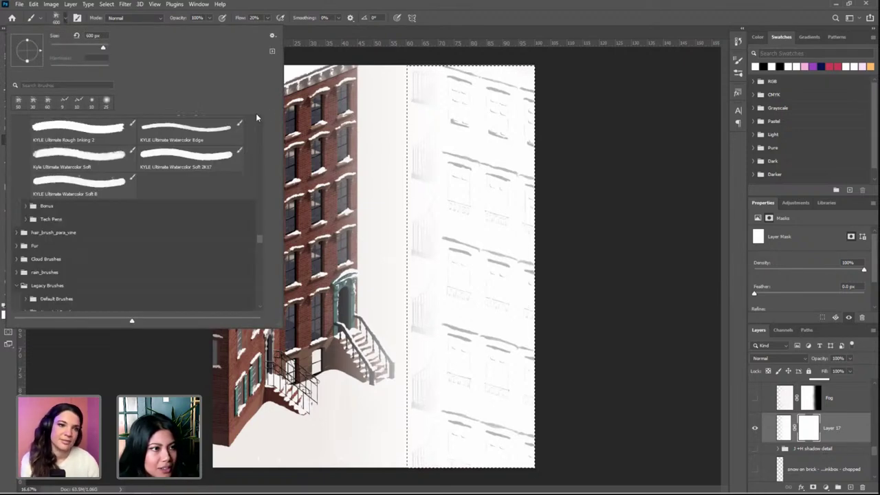
mouse_move(259, 239)
left_mouse_down()
mouse_move(247, 120)
mouse_move(259, 127)
mouse_move(261, 114)
left_mouse_up()
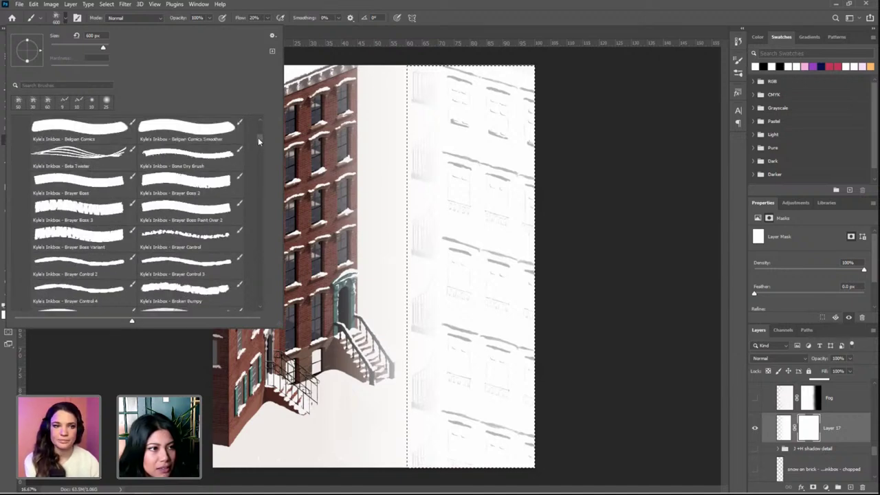
scroll(258, 141, "up", 10)
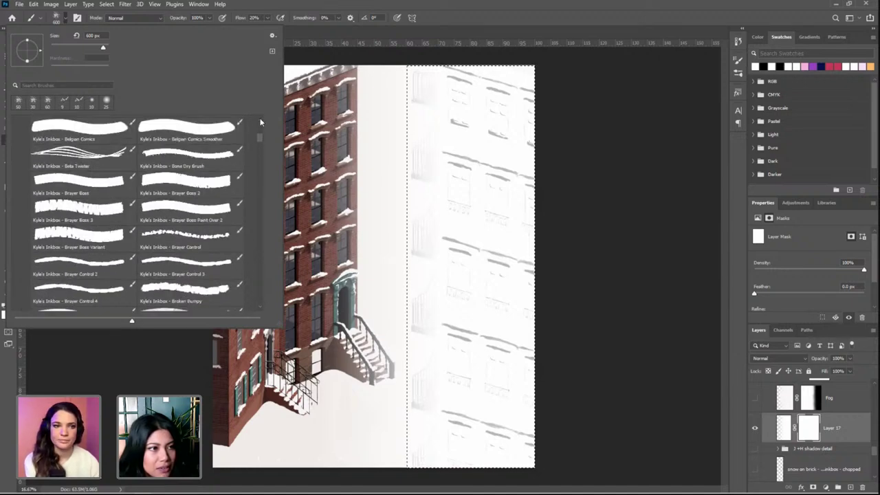
left_click(53, 85)
type("soft")
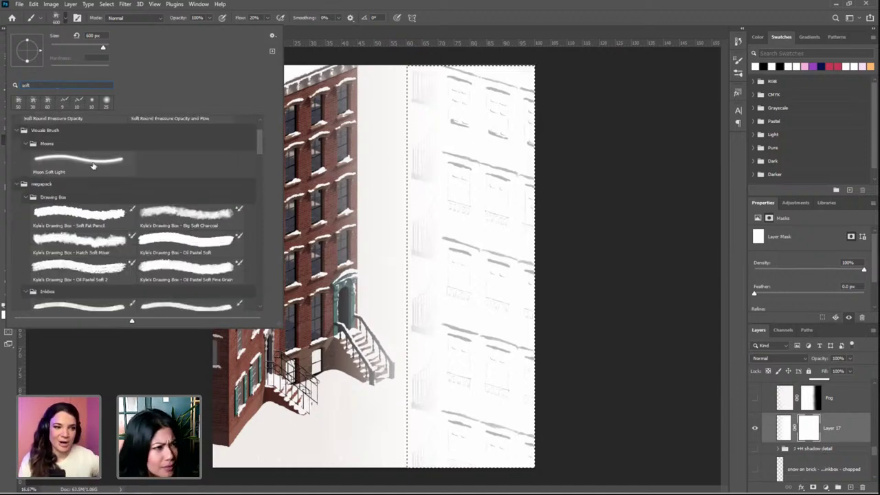
scroll(98, 174, "up", 3)
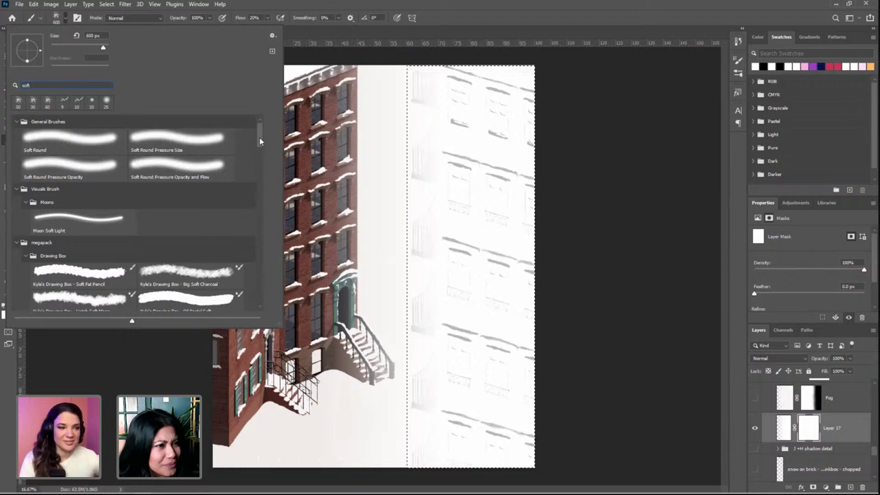
left_click(93, 147)
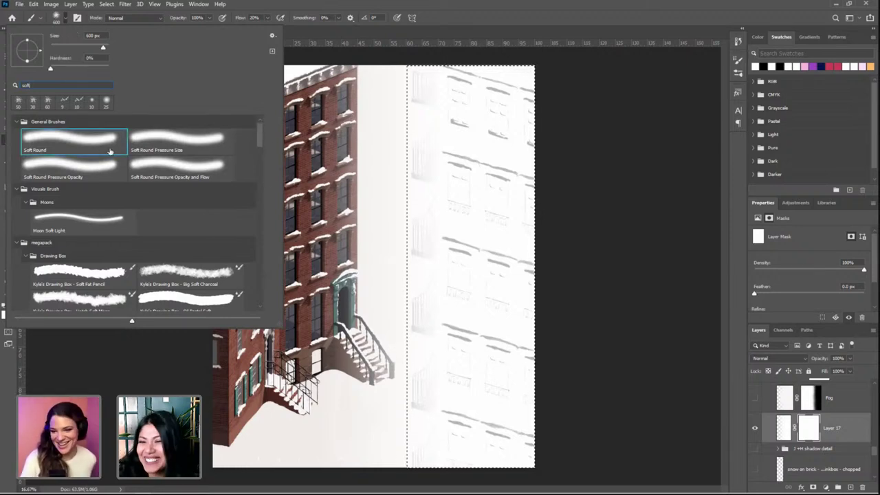
key("Return")
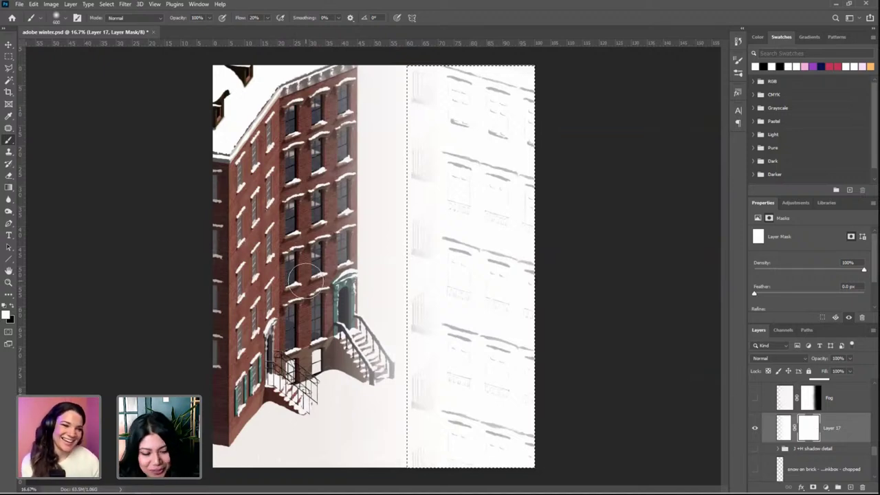
Paint black on Layer 17's mask inside the selection, with the brush enlarged to 1100 px, to clear the fog from the gray building, and deselect
key("x")
mouse_move(471, 78)
left_mouse_down()
mouse_move(436, 133)
mouse_move(448, 108)
mouse_move(492, 83)
mouse_move(526, 108)
mouse_move(451, 295)
mouse_move(507, 299)
mouse_move(507, 88)
mouse_move(481, 426)
mouse_move(426, 357)
mouse_move(562, 399)
mouse_move(528, 457)
mouse_move(530, 216)
mouse_move(516, 68)
mouse_move(471, 159)
mouse_move(481, 255)
mouse_move(530, 477)
mouse_move(501, 108)
mouse_move(504, 154)
left_mouse_up()
key("bracketright")
key("bracketright")
key("bracketright")
key("bracketright")
key("bracketright")
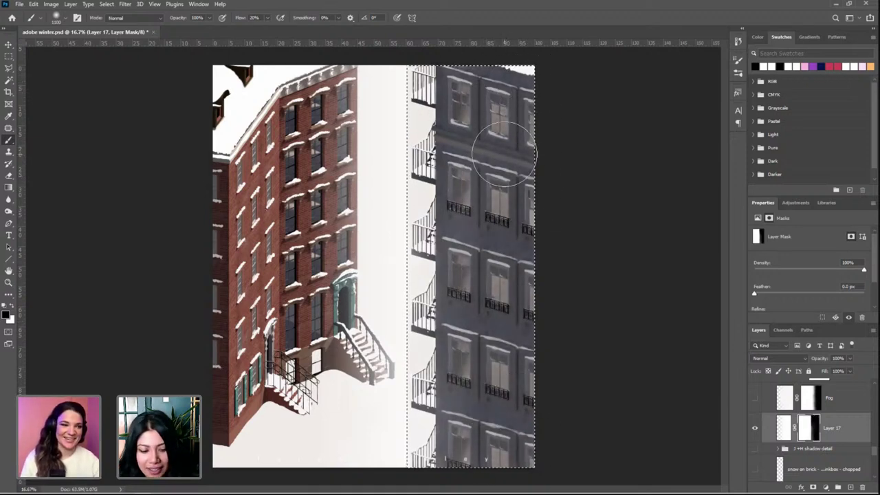
key("ctrl+d")
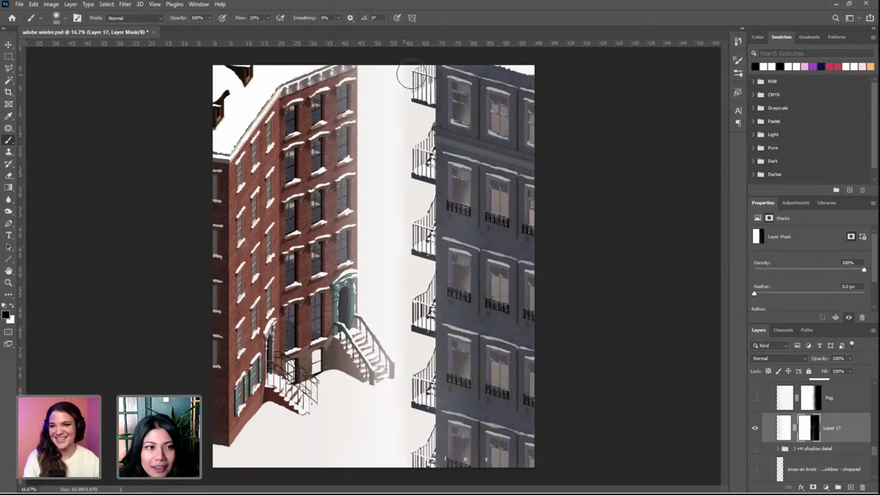
Brush black on Layer 17's mask along the upper balconies with a 500 px soft brush to soften the fog's edge
mouse_move(416, 236)
left_mouse_down()
mouse_move(423, 304)
mouse_move(421, 80)
left_mouse_up()
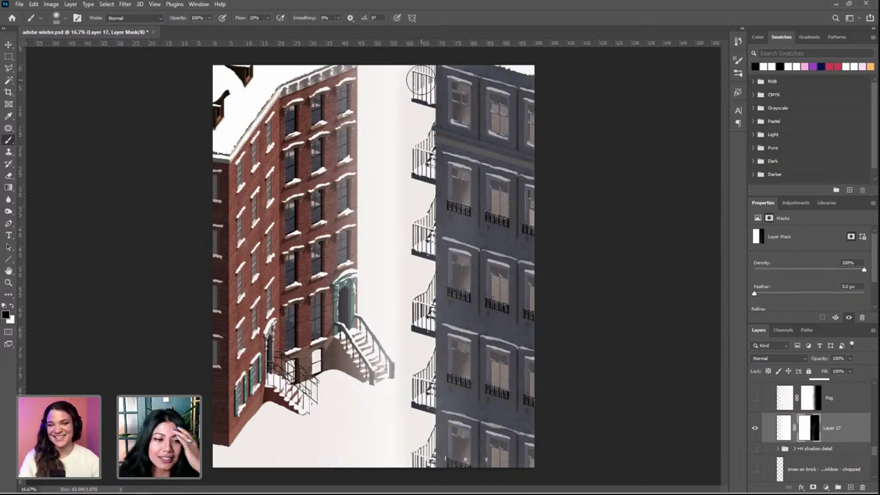
left_click_drag(422, 81, 422, 68)
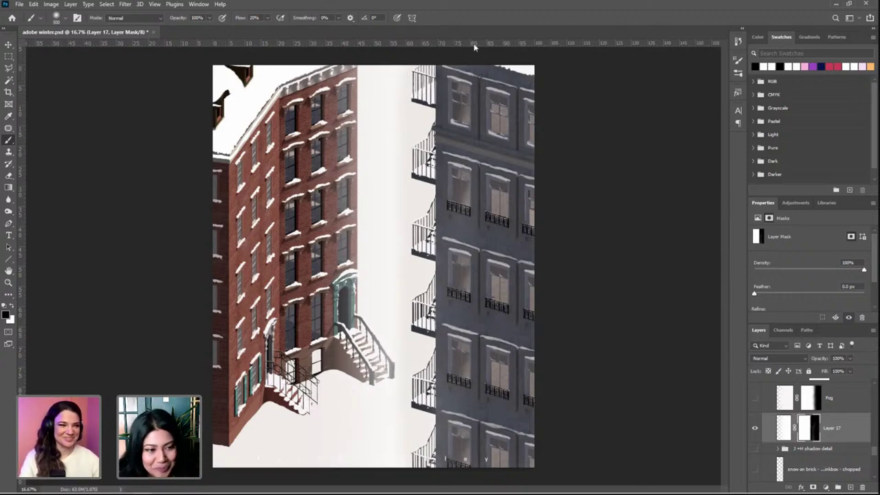
Delete Layer 17, turn on the visibility of the existing Fog layer and inspect its effect on the brick building
left_click_drag(843, 432, 861, 486)
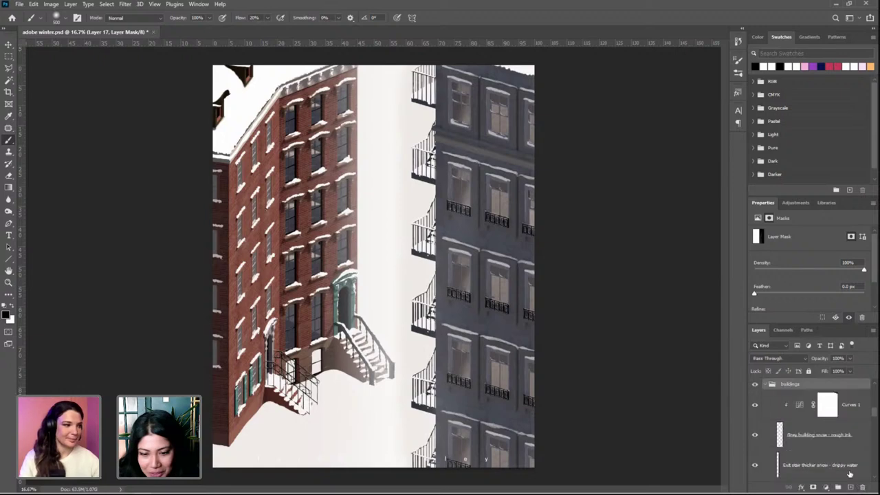
scroll(808, 433, "down", 5)
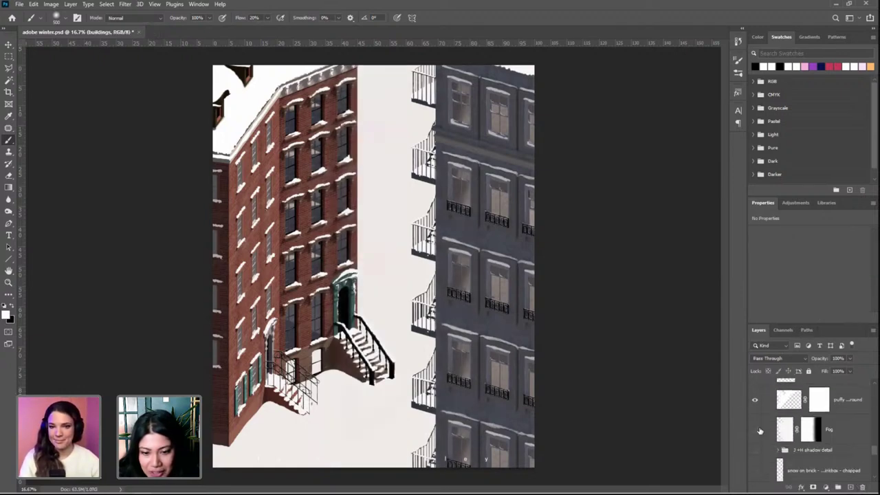
left_click(756, 430)
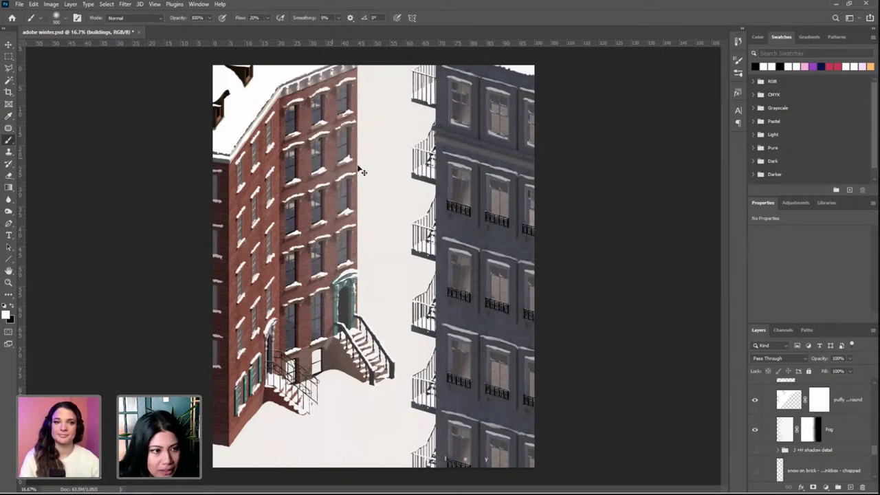
key("ctrl+plus")
scroll(404, 191, "up", 1)
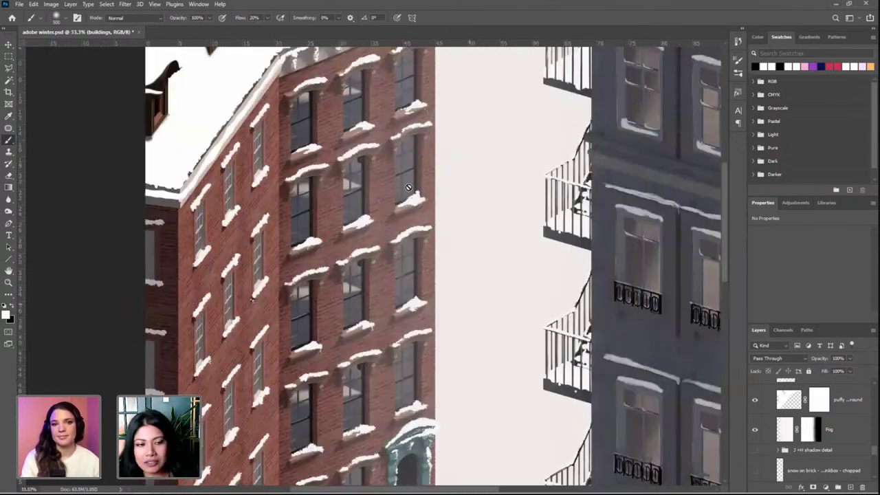
scroll(408, 189, "down", 2)
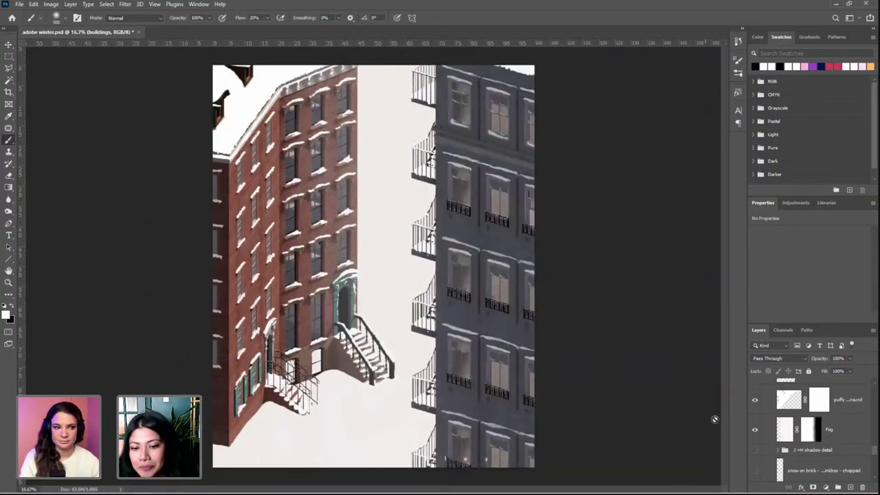
Expand the J and H group, open the contents of the Layer 5 smart object to view the man's cutout, and close them
scroll(845, 468, "down", 1)
scroll(844, 469, "down", 3)
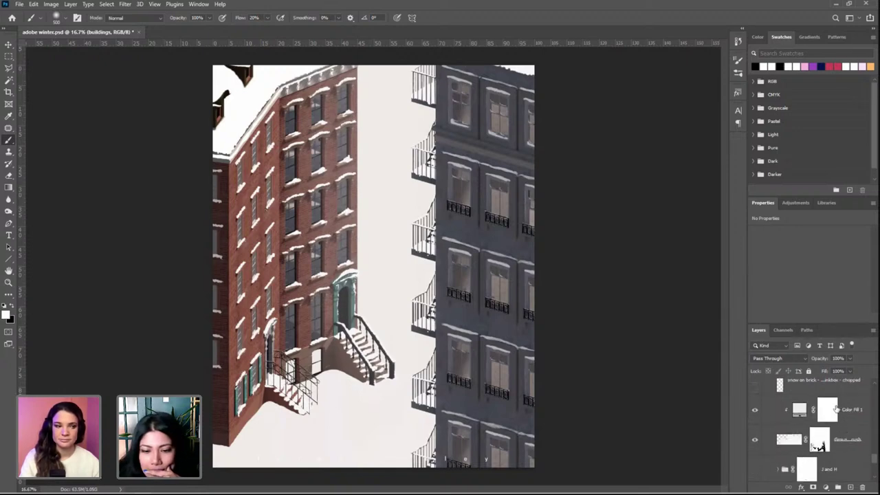
scroll(838, 412, "down", 1)
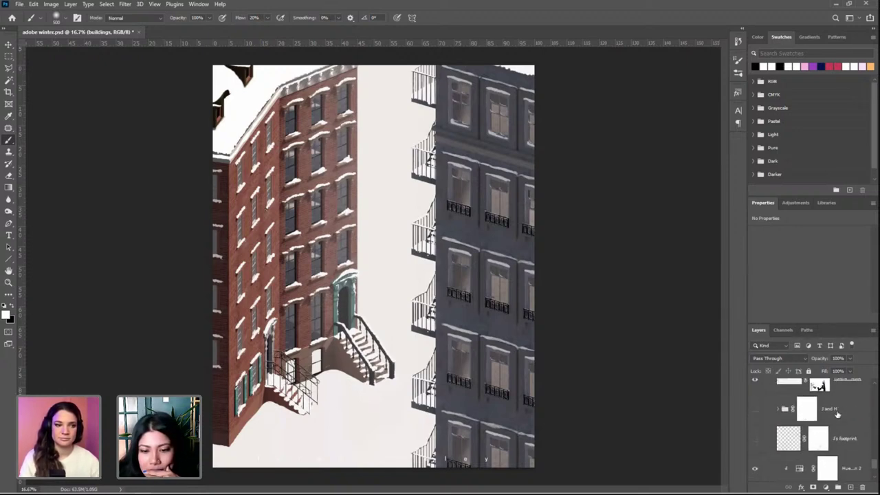
left_click(837, 412)
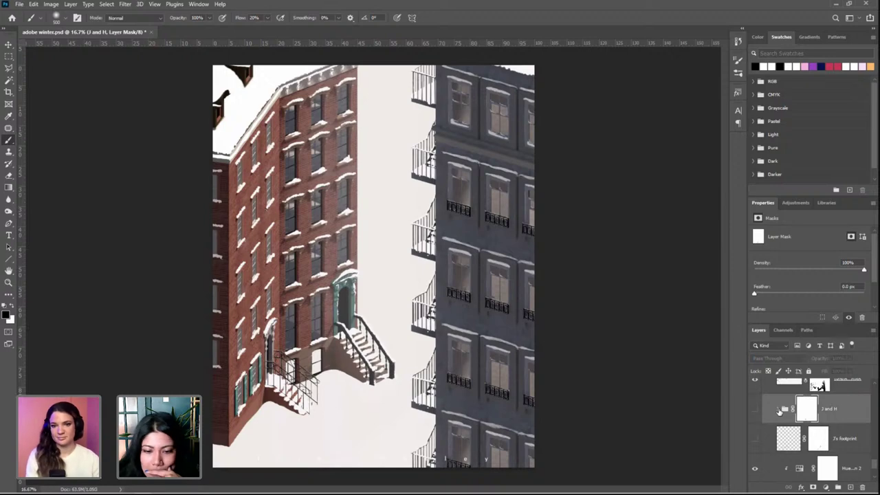
left_click(779, 411)
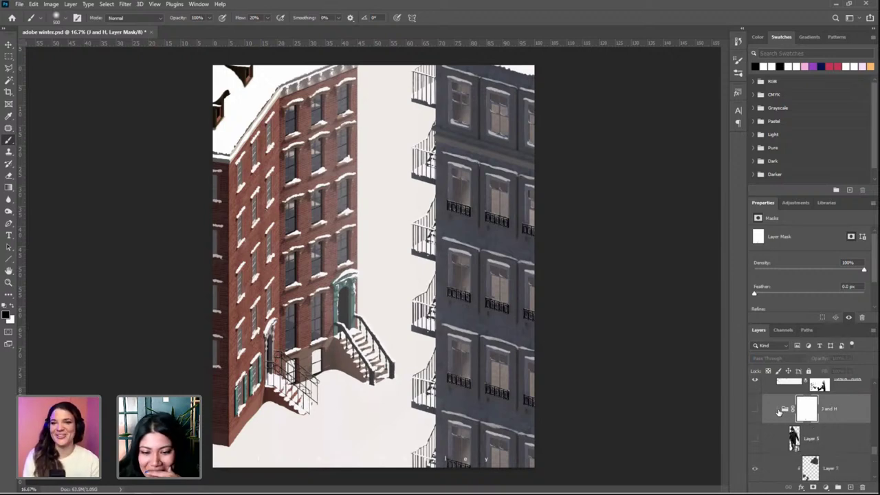
left_click(836, 441)
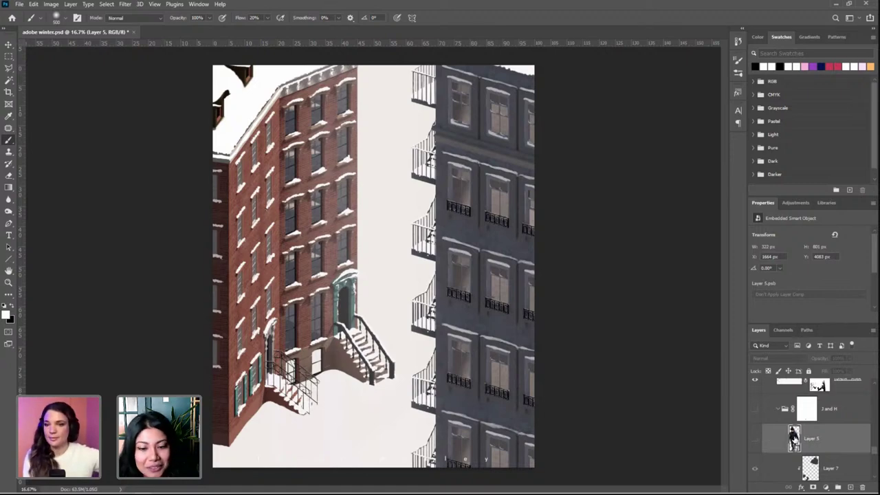
double_click(794, 438)
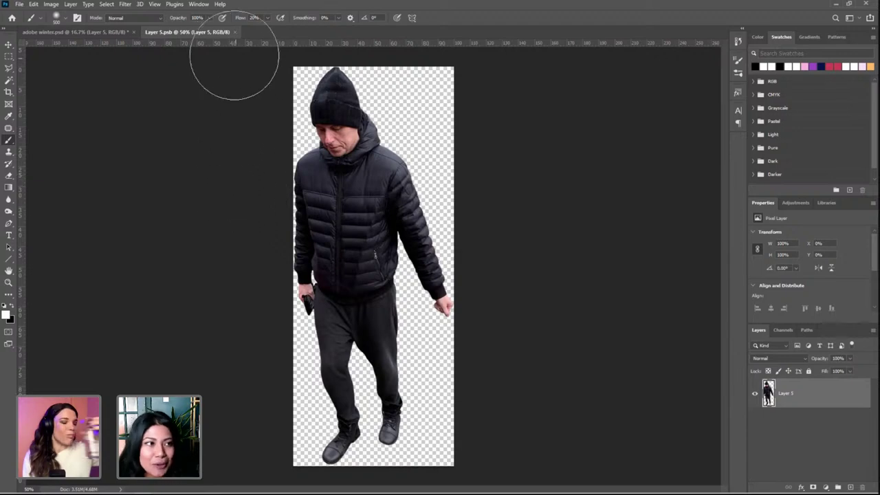
left_click(236, 32)
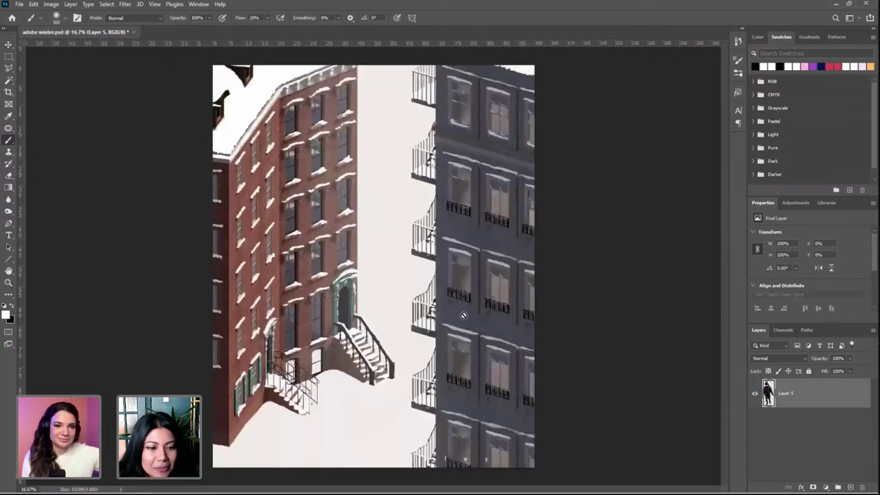
Turn on the visibility of the J and H group and its Layer 5, the man walking in front of the stairs
left_click(754, 468)
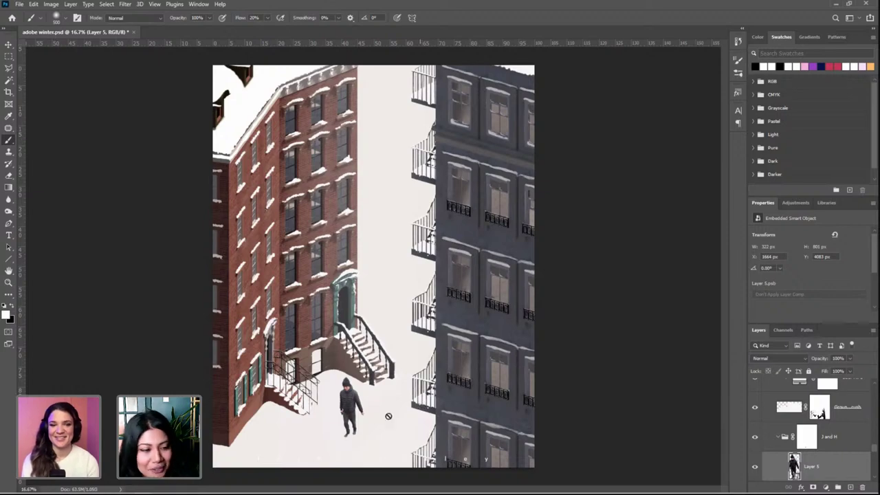
key("ctrl+plus")
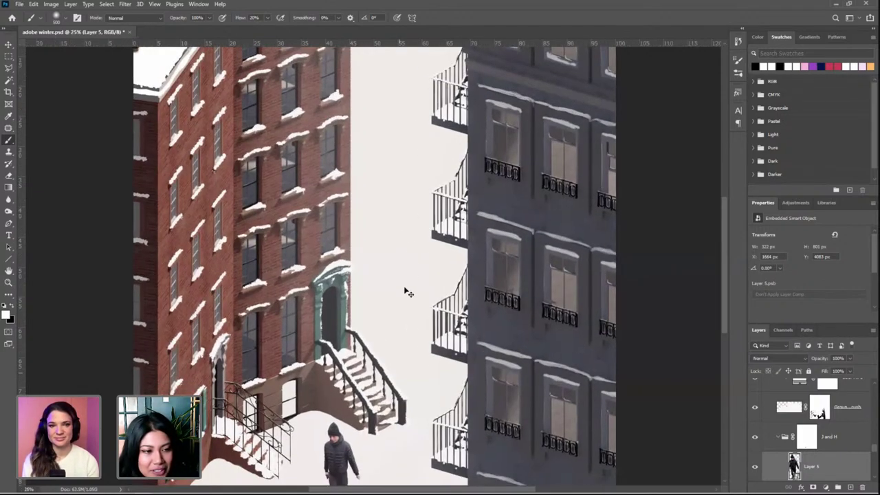
scroll(406, 328, "down", 5)
key("ctrl+plus")
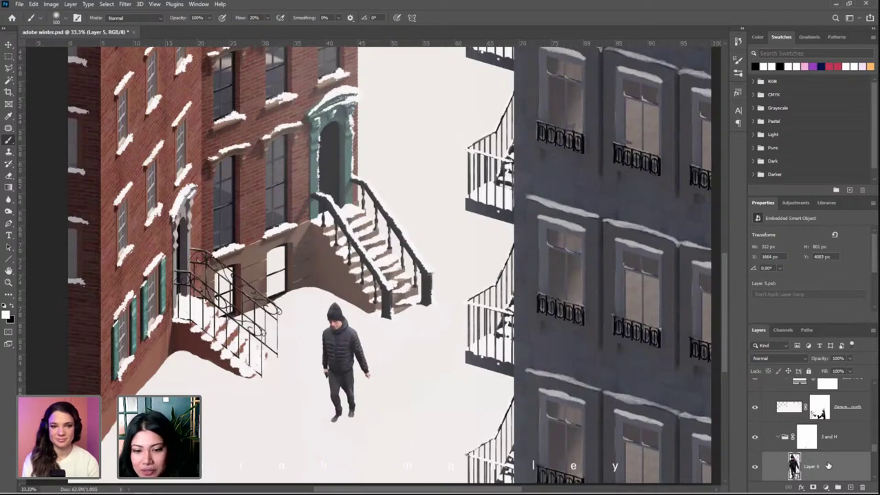
Turn on the visibility of the seated child's layer below Layer 7 and look at the child beside the man
scroll(824, 465, "down", 2)
scroll(757, 440, "down", 1)
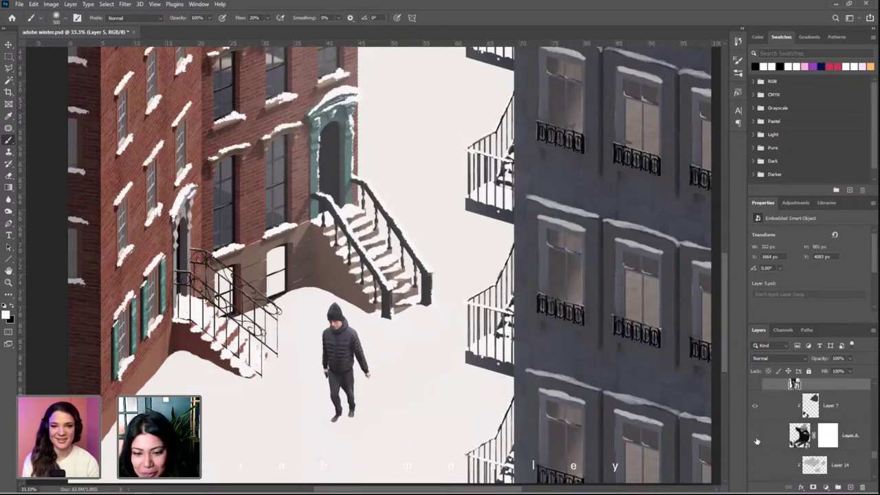
left_click(754, 436)
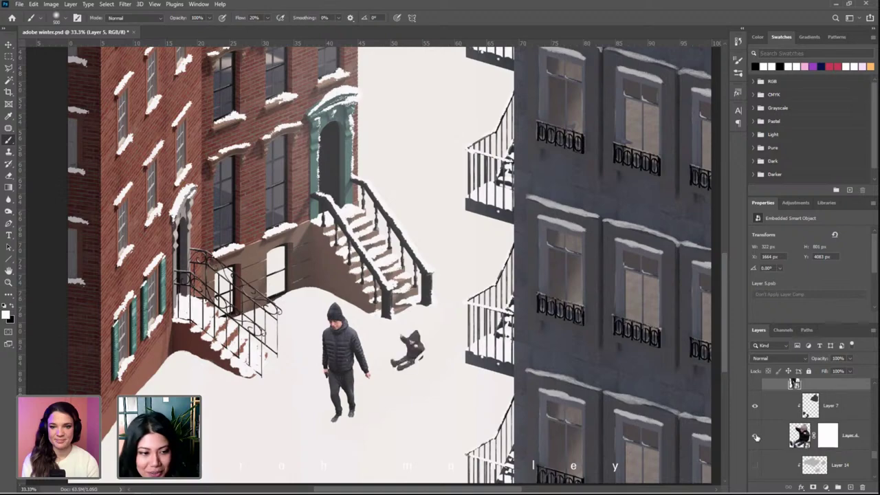
scroll(382, 296, "up", 3)
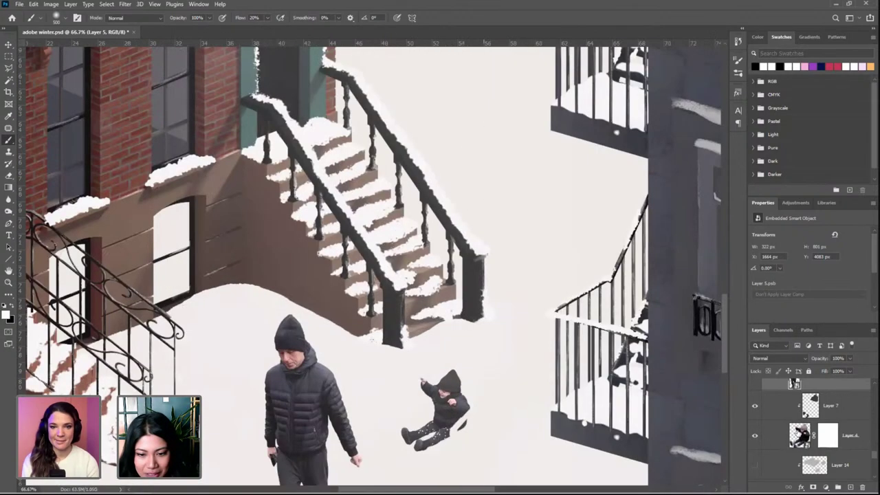
scroll(382, 295, "down", 1)
Open the contents of the child's smart object and disable Layer 4's mask to show the original grass photo
double_click(799, 435)
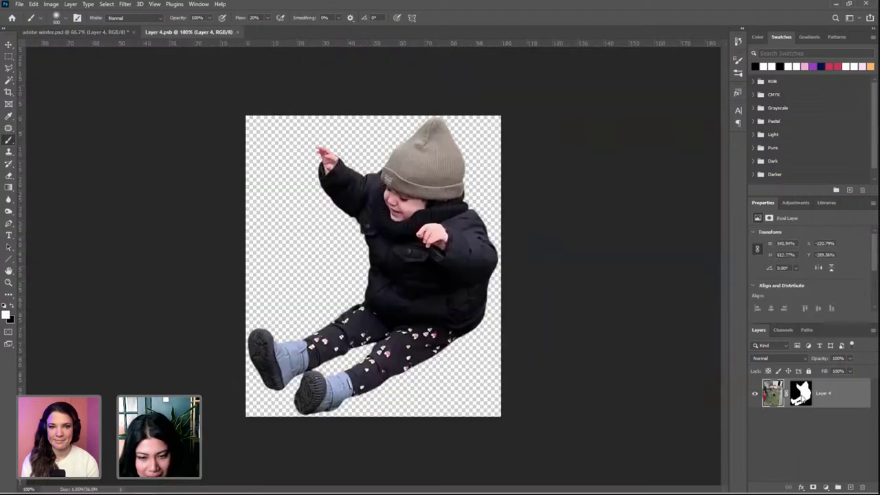
right_click(801, 398)
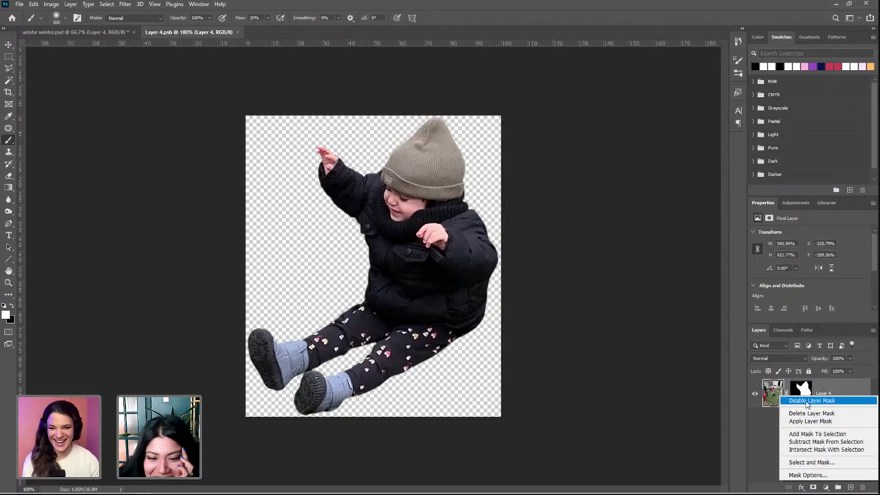
left_click(808, 400)
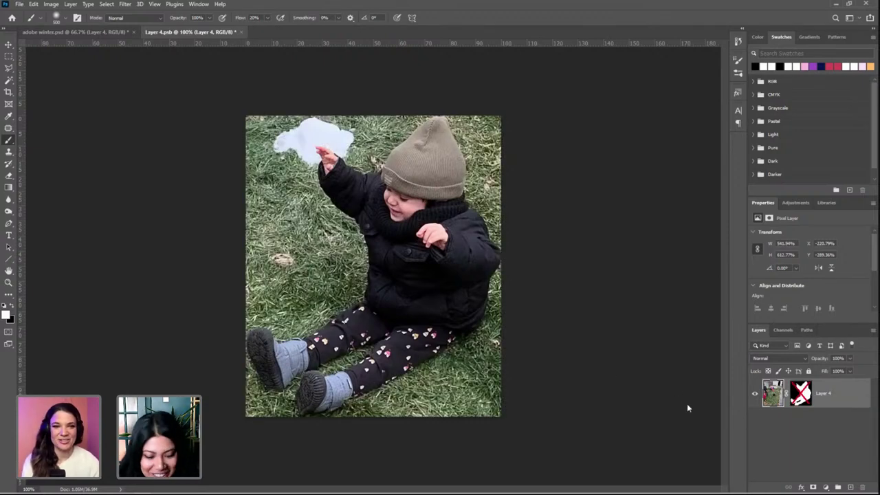
key("ctrl+minus")
key("ctrl+minus")
key("ctrl+minus")
key("ctrl+minus")
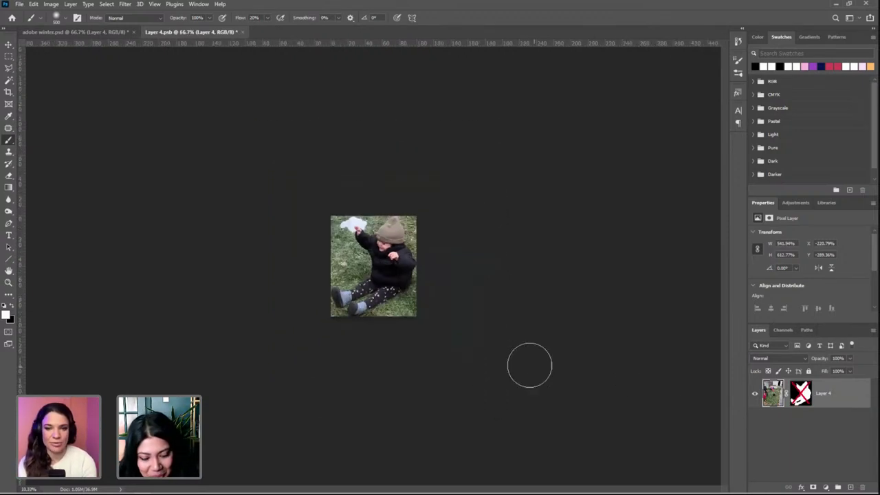
Try to enlarge the crop slightly around the seated child in the Layer 4 photo
key("c")
mouse_move(406, 303)
left_mouse_down()
mouse_move(435, 324)
mouse_move(413, 312)
left_mouse_up()
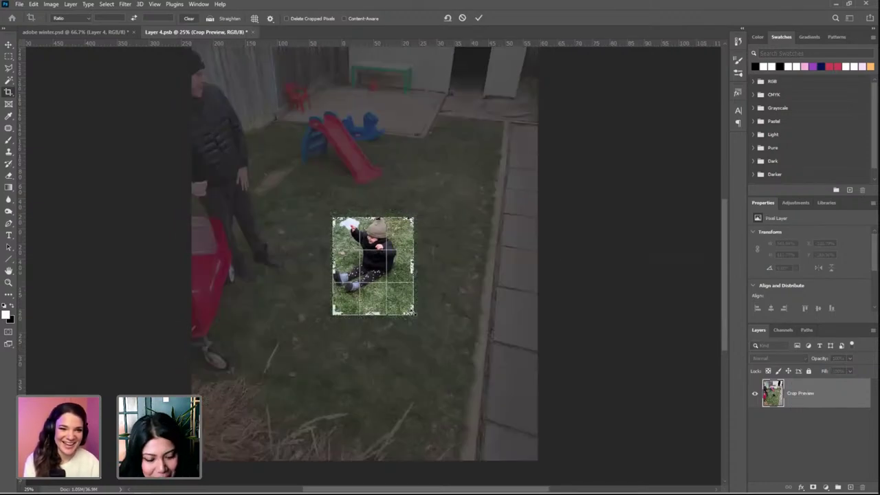
key("Return")
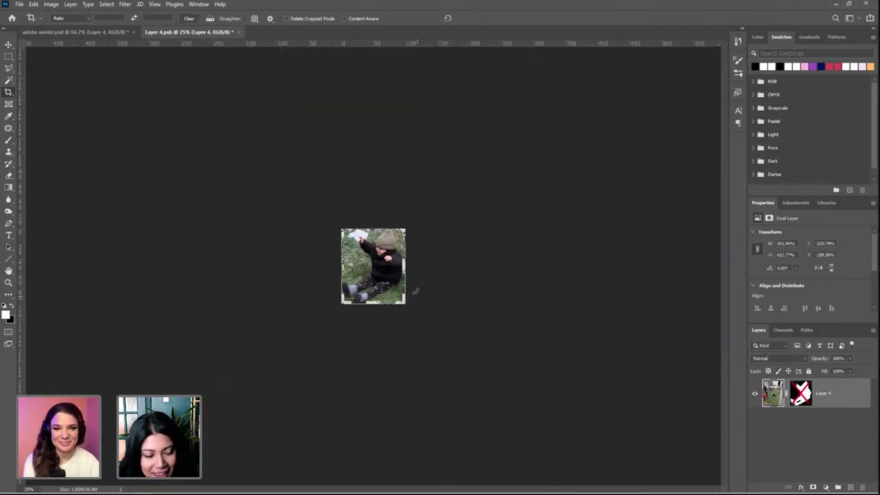
key("ctrl+plus")
key("ctrl+plus")
key("ctrl+plus")
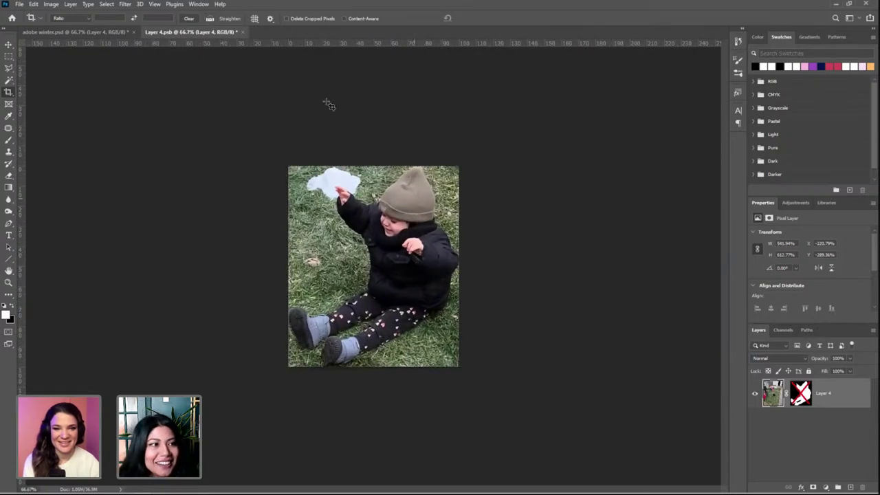
right_click(807, 398)
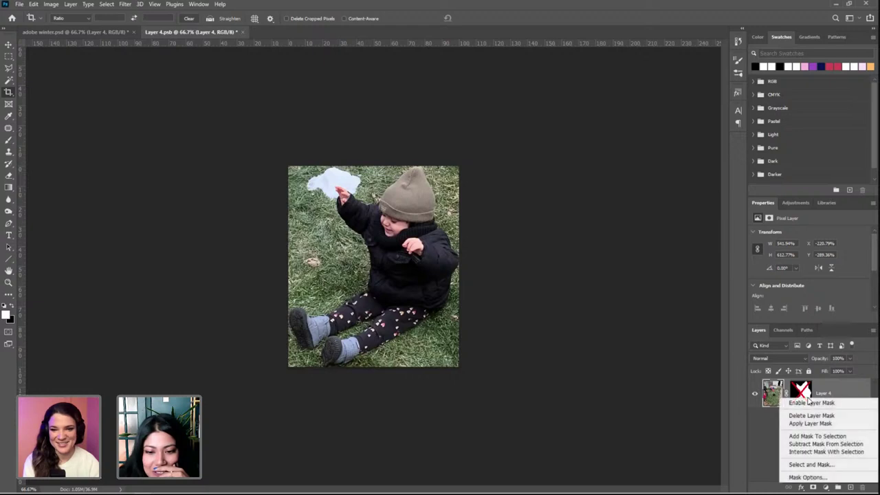
left_click(656, 326)
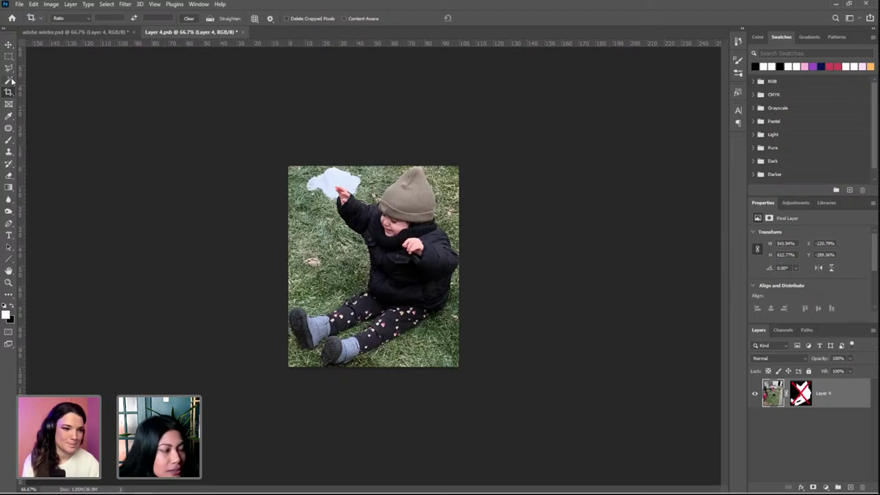
Select the seated child in the grass photo with the Object Selection tool, and clear the selection
key("v")
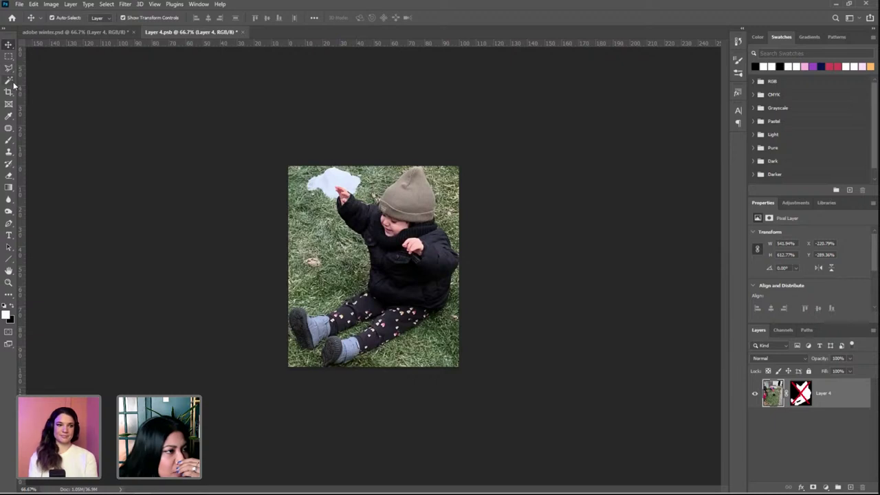
left_click(9, 80)
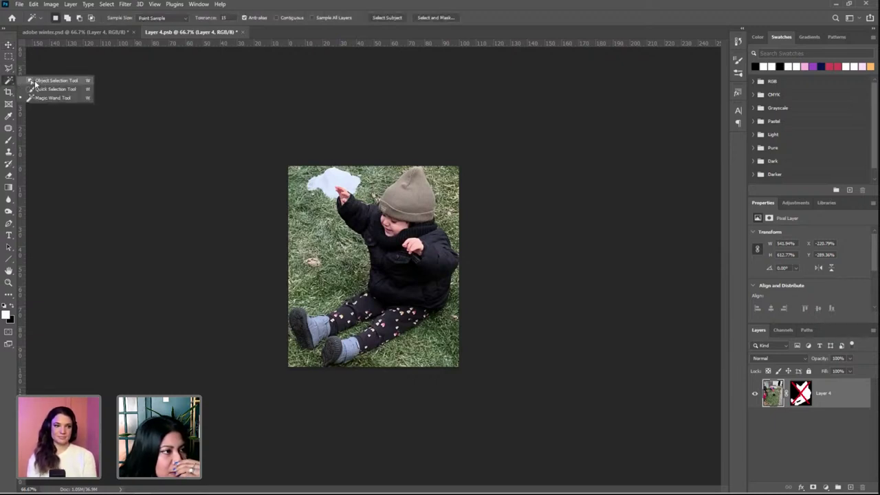
left_click(36, 81)
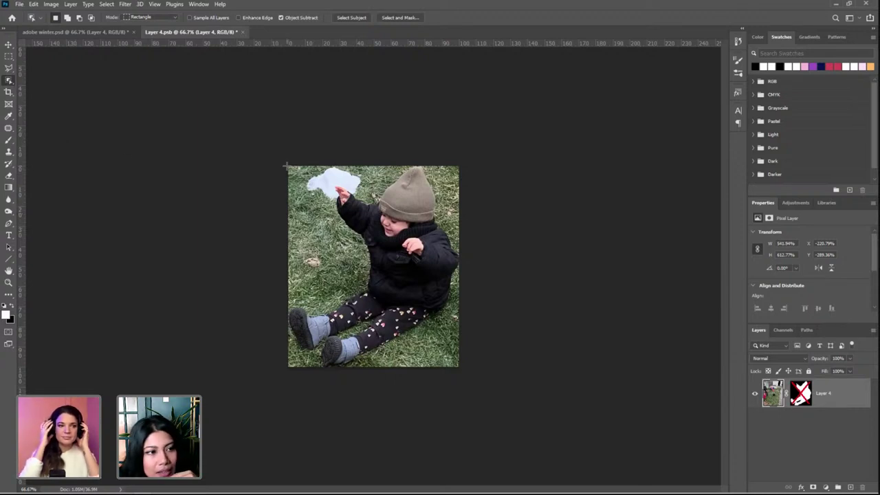
left_click_drag(287, 165, 474, 363)
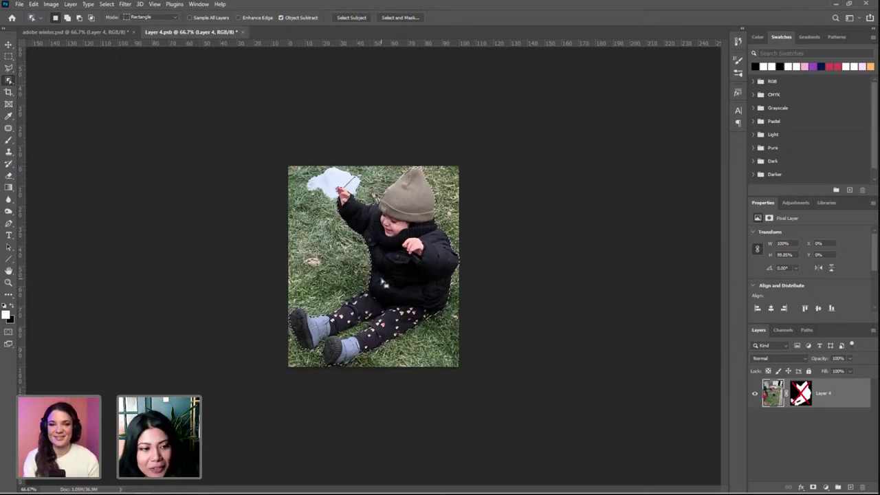
key("ctrl+d")
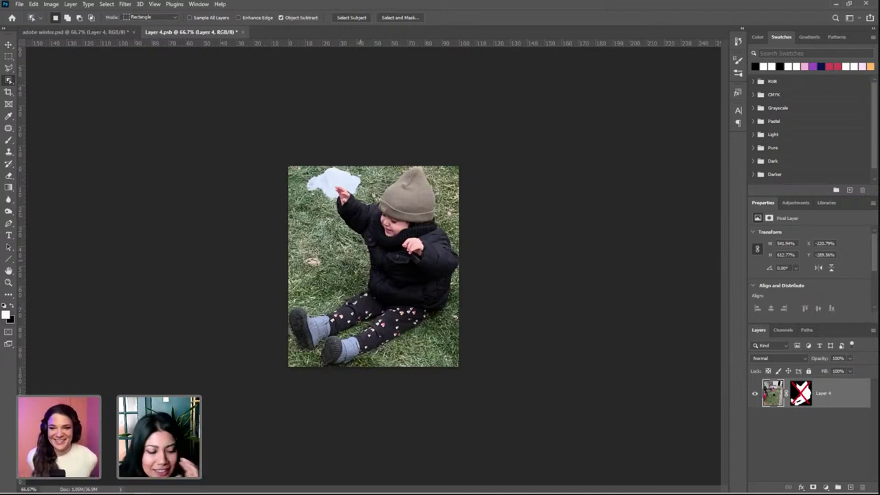
Try refining the selection edge around the child's raised hand in the Select and Mask workspace
left_click(389, 18)
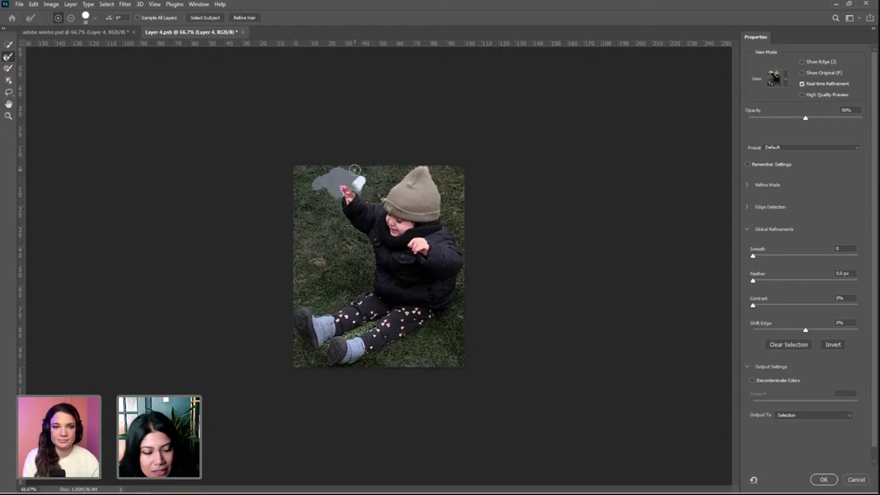
key("ctrl+plus")
key("ctrl+plus")
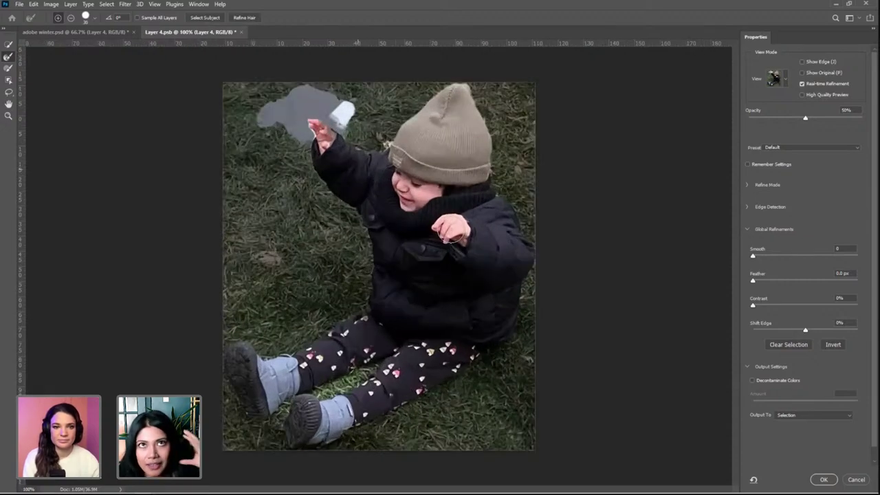
key("ctrl+plus")
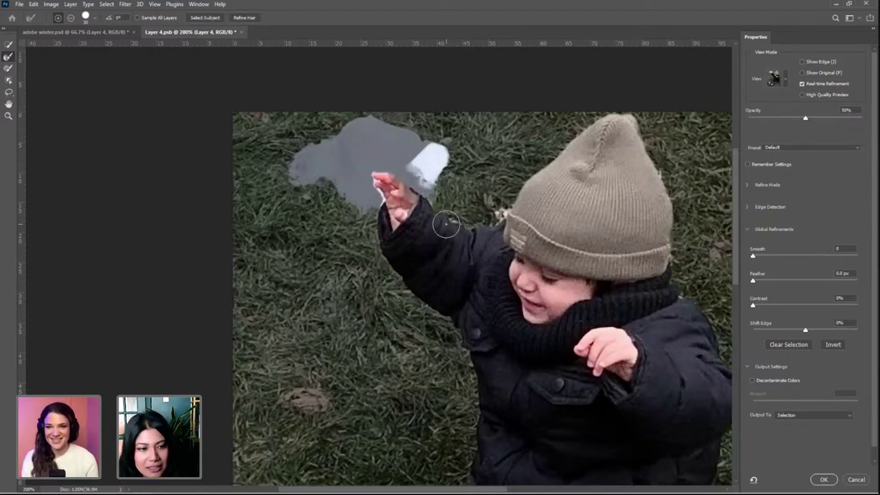
key("ctrl+z")
key("ctrl+minus")
key("ctrl+minus")
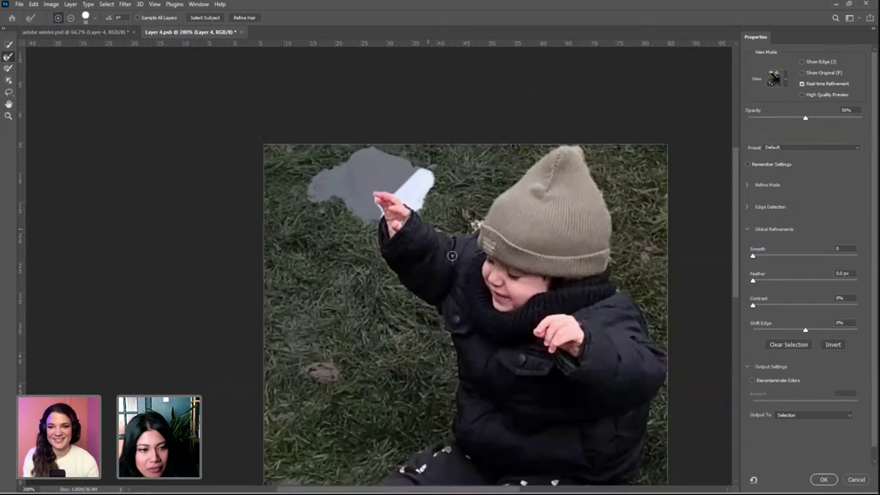
key("ctrl+minus")
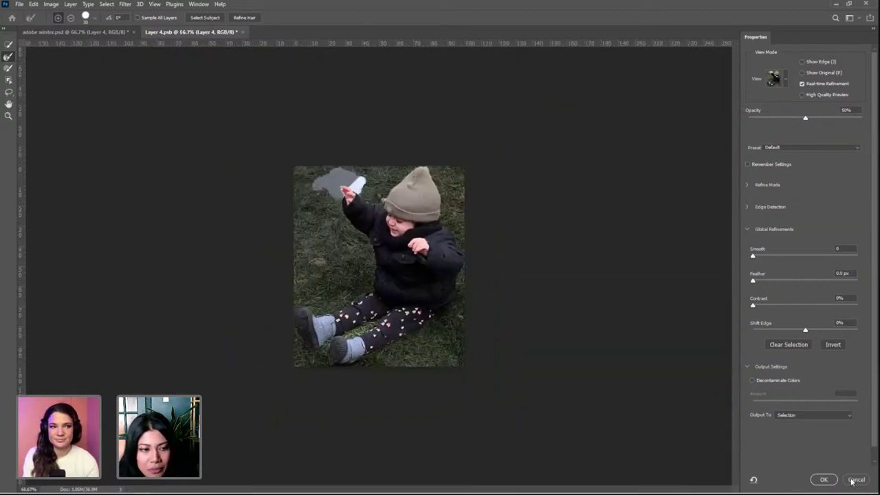
left_click(855, 479)
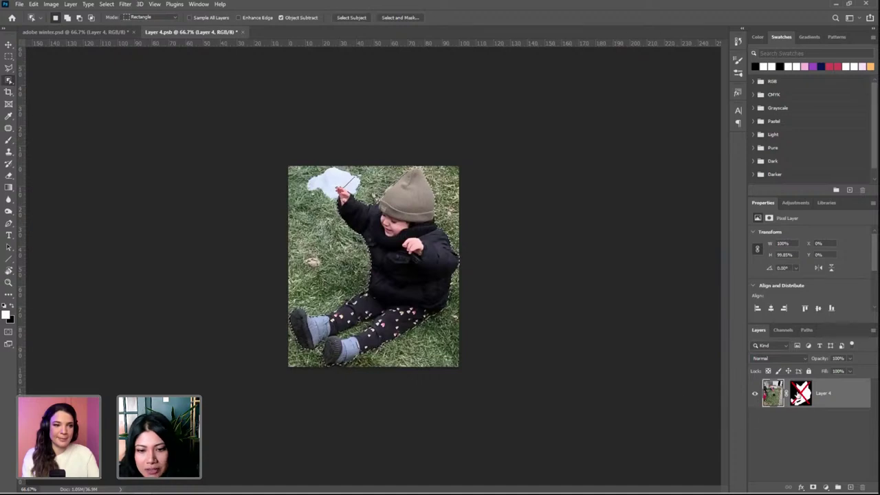
Apply Layer 4's mask permanently to cut the child out of the grass photo, and deselect
right_click(800, 392)
left_click(804, 417)
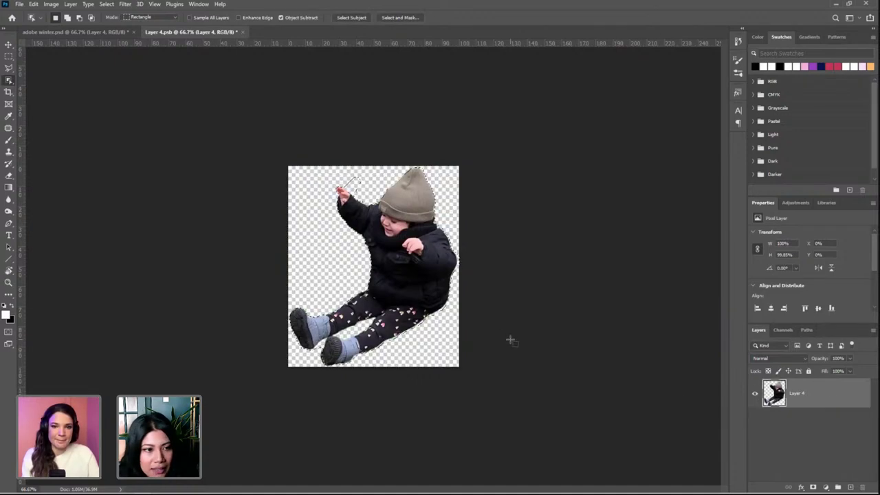
key("ctrl+d")
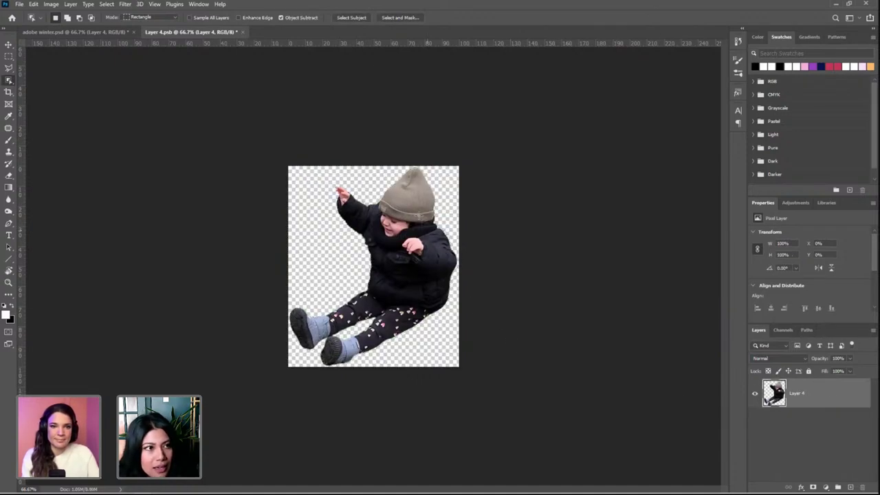
Close the child's smart object contents without saving, and hide Layer 7 above the child in the winter scene
left_click(239, 32)
left_click(435, 188)
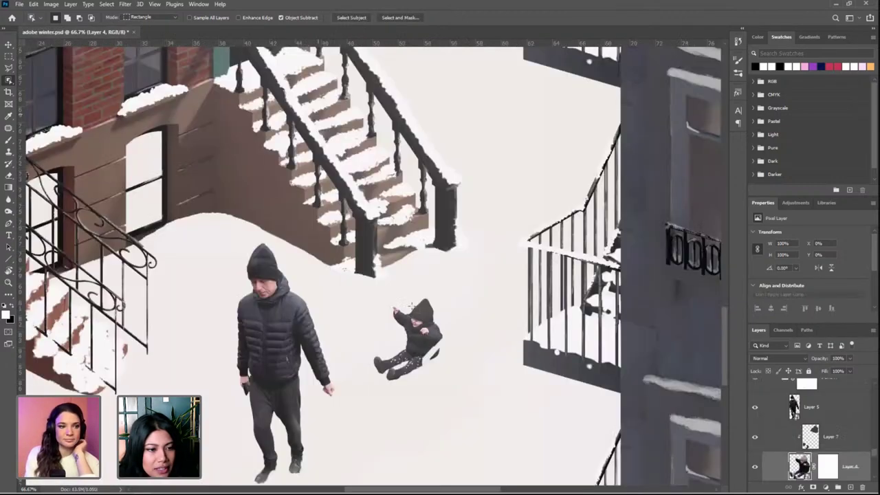
key("v")
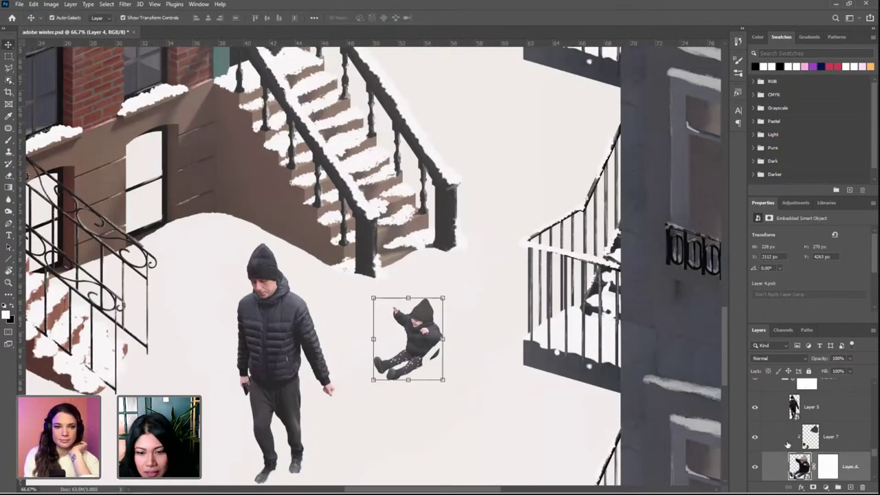
left_click(754, 437)
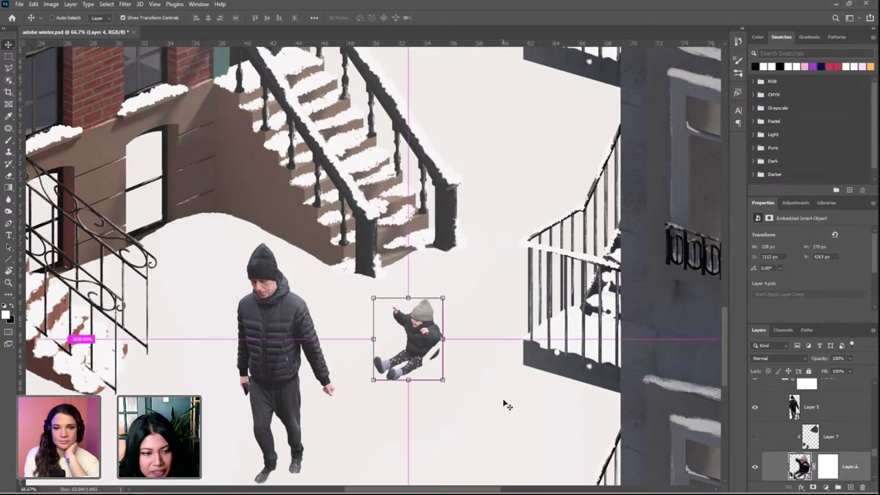
Add a Hue/Saturation adjustment clipped to the seated child's Layer 4, with Hue +42 and Saturation +61
key("ctrl+plus")
key("ctrl+plus")
key("ctrl+plus")
left_click_drag(499, 374, 445, 219)
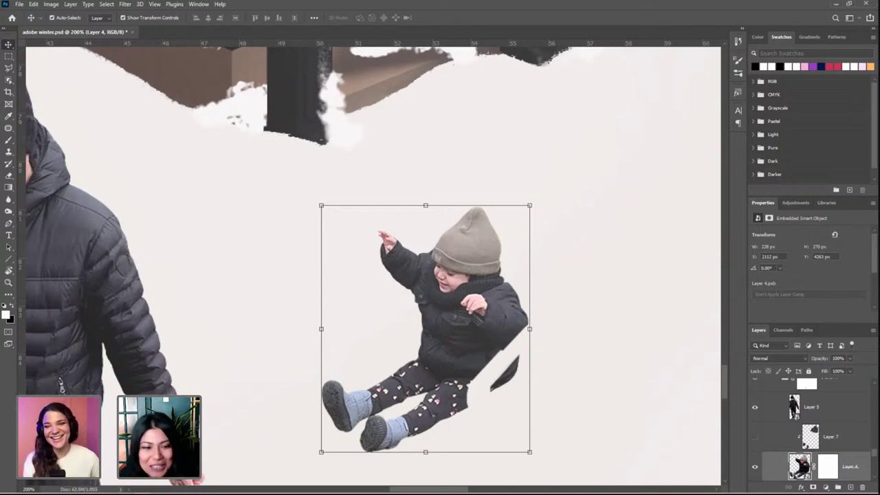
left_click(839, 445)
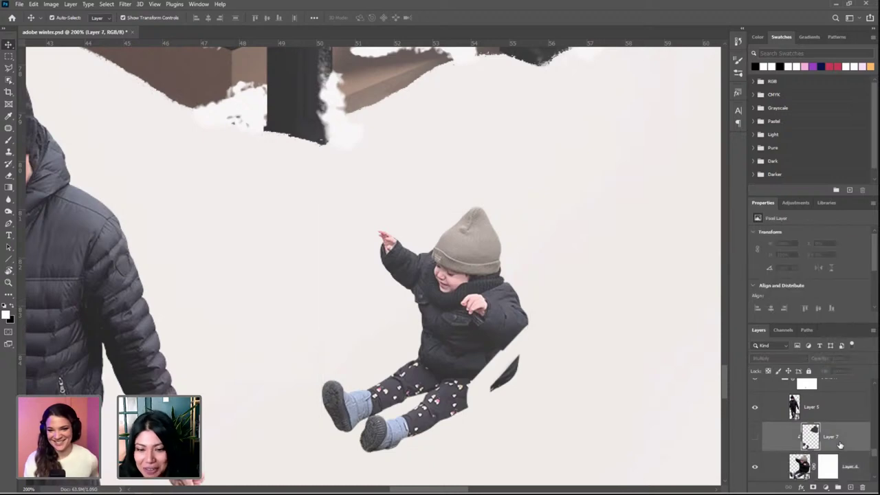
left_click(786, 473)
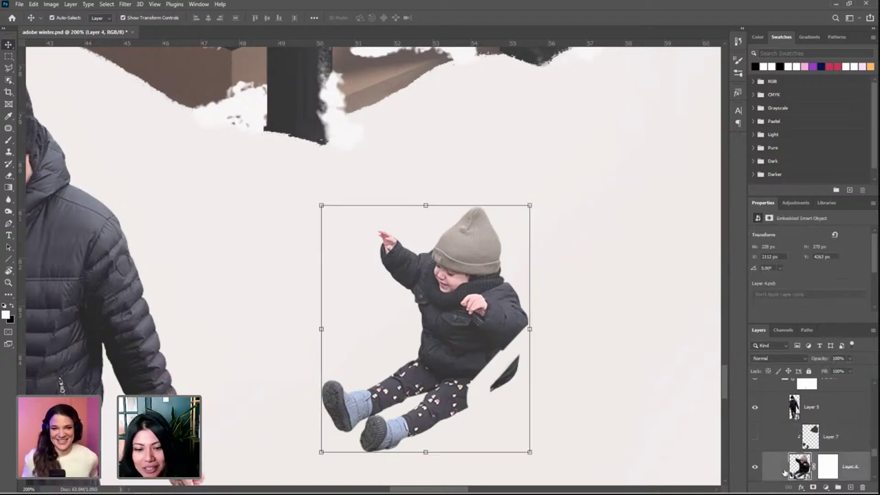
left_click(825, 486)
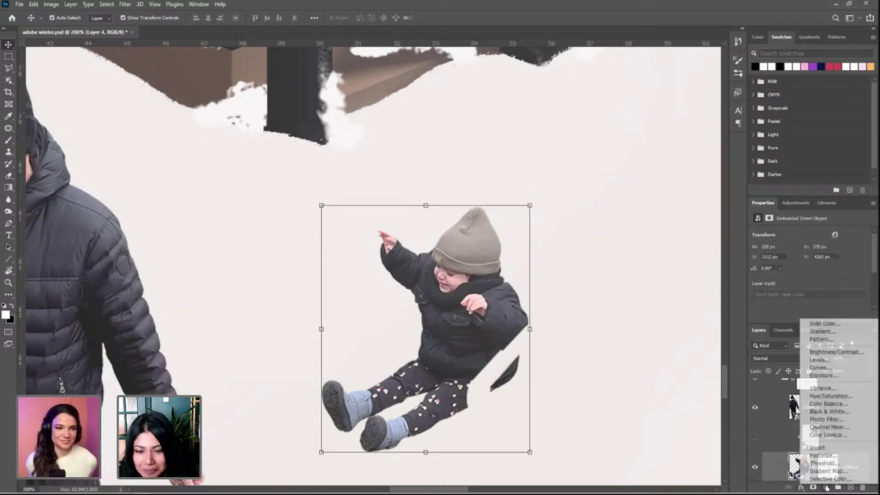
left_click(828, 396)
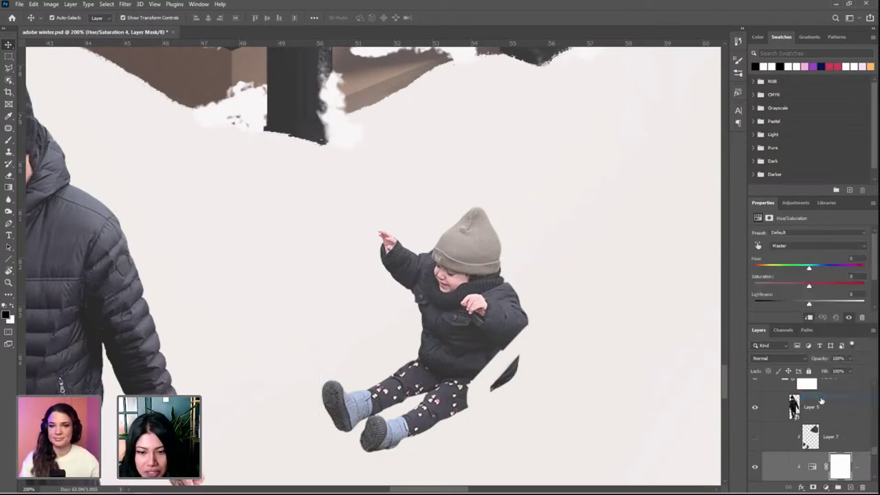
left_click(812, 435)
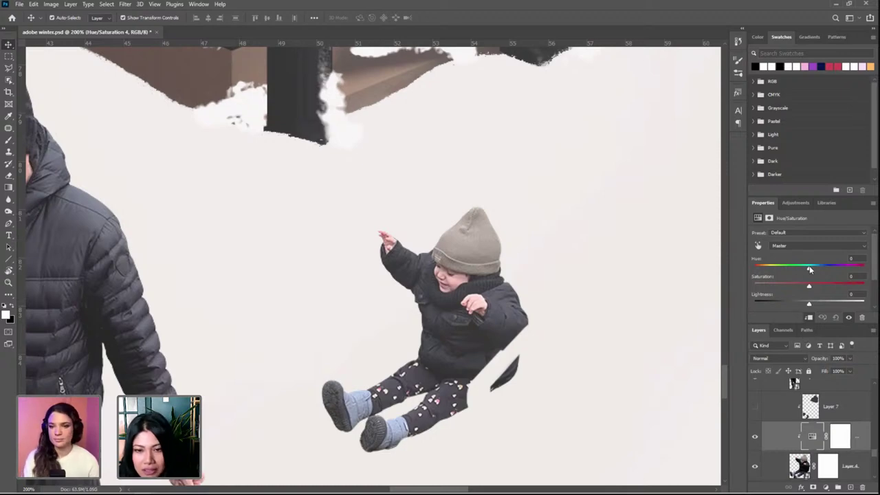
left_click_drag(809, 267, 832, 270)
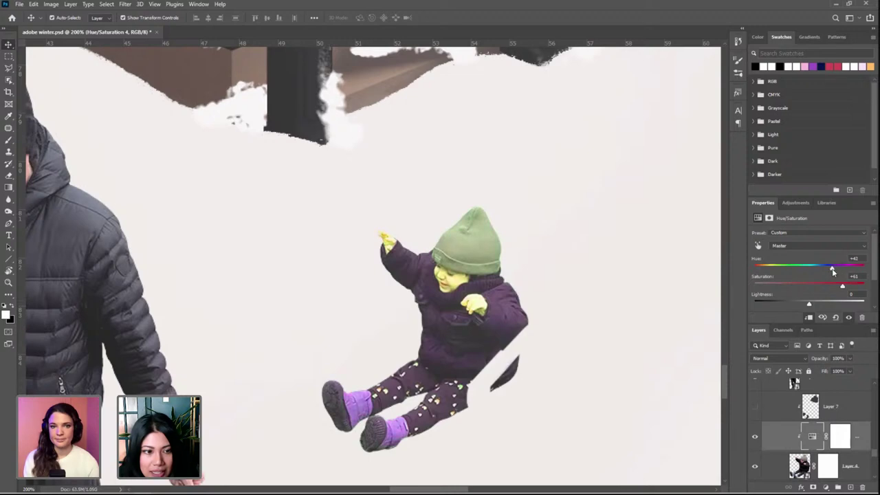
Activate the Hue/Saturation adjustment's layer mask above the child for painting with the Brush tool
left_click(841, 438)
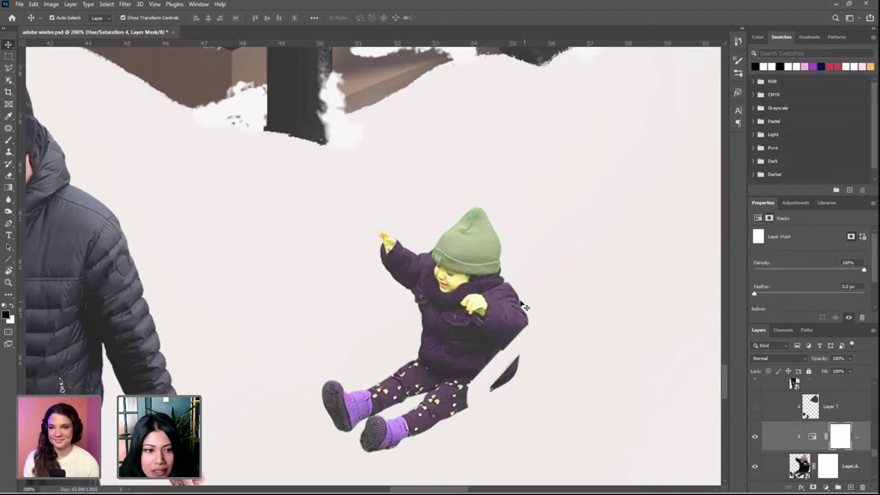
key("b")
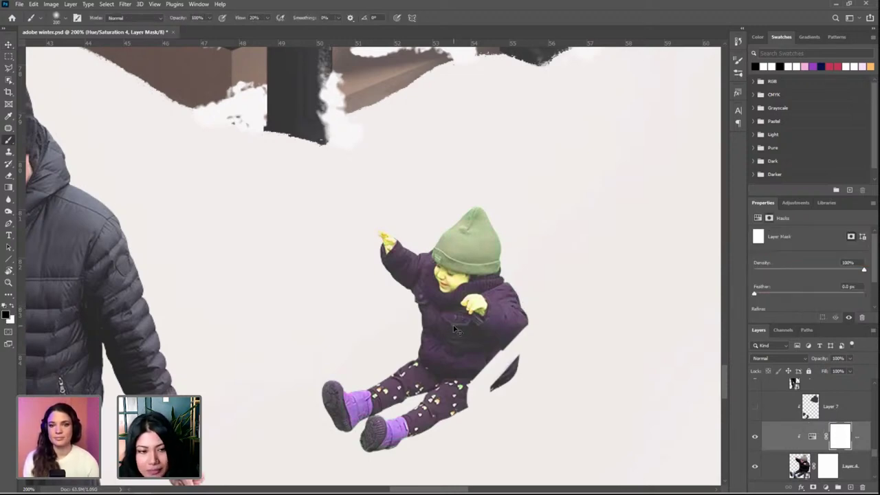
Delete the Hue/Saturation adjustment clipped to the child's layer
key("bracketleft")
key("bracketleft")
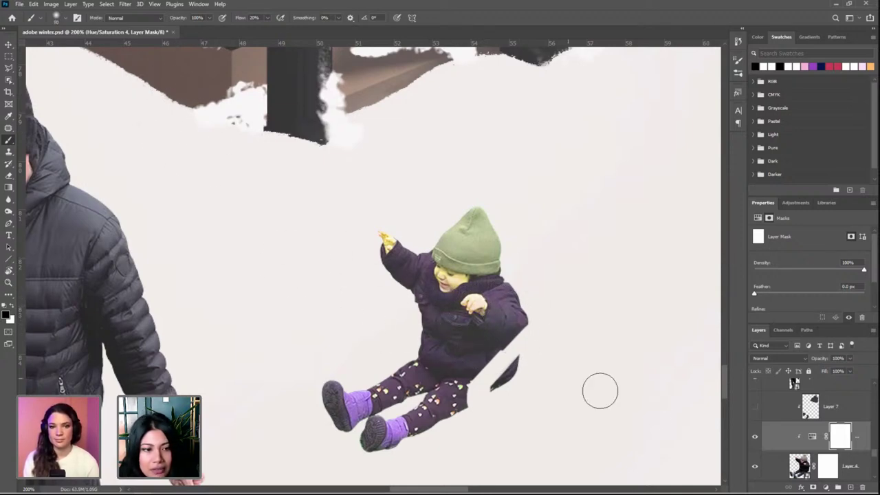
left_click_drag(856, 446, 858, 485)
left_click(859, 485)
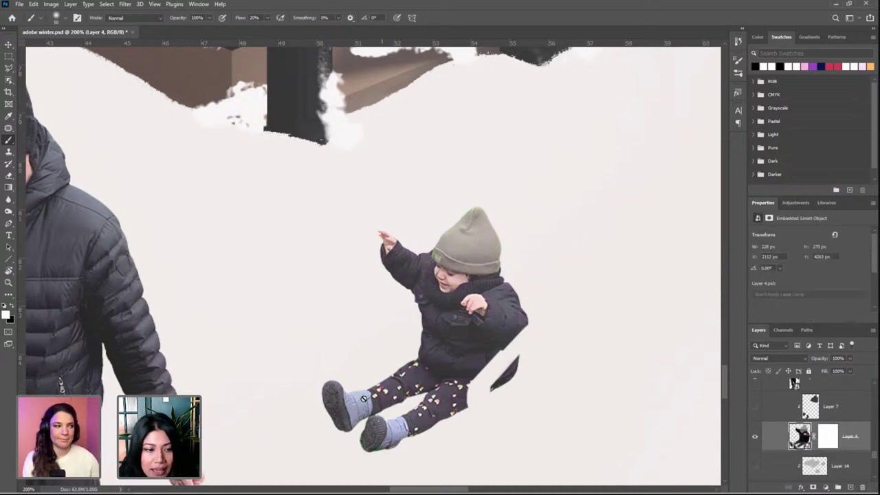
Add a new empty layer clipped directly above the child's layer, Layer 4
key("v")
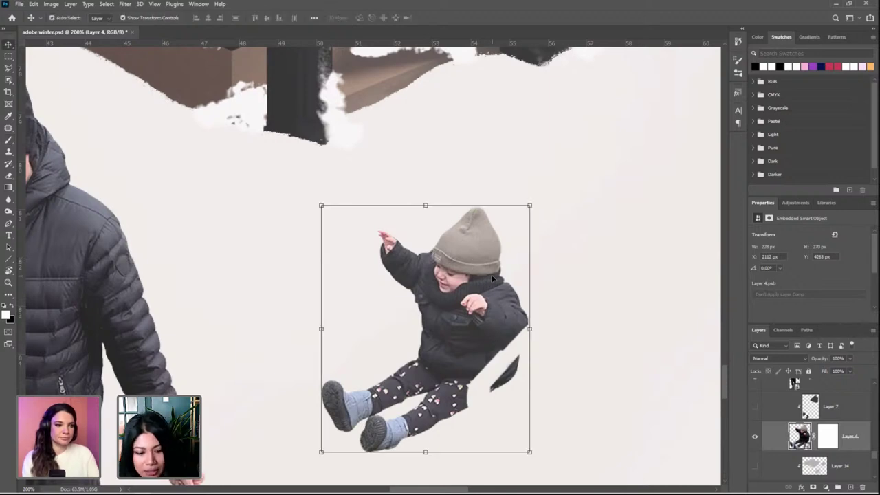
key("ctrl+minus")
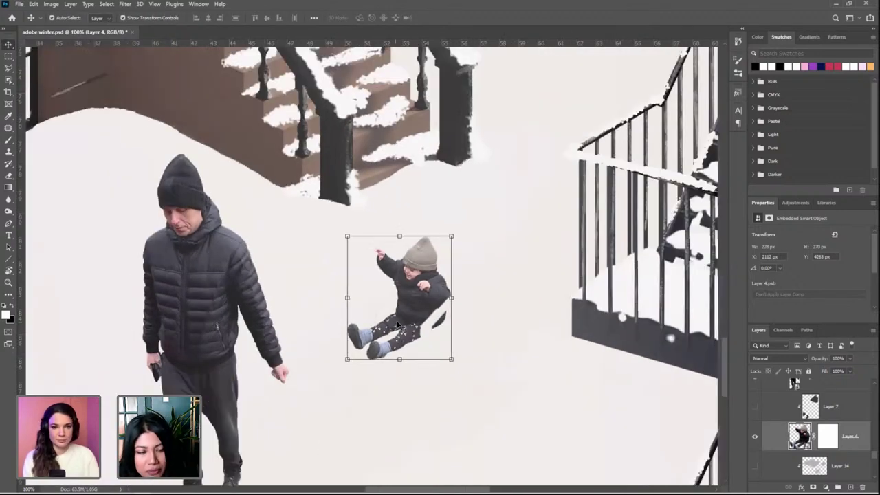
key("ctrl+plus")
left_click(847, 410)
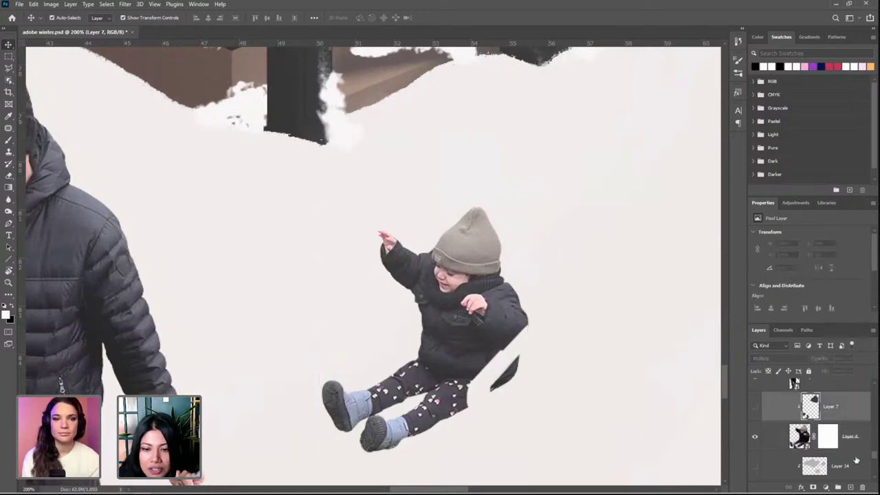
left_click(850, 440)
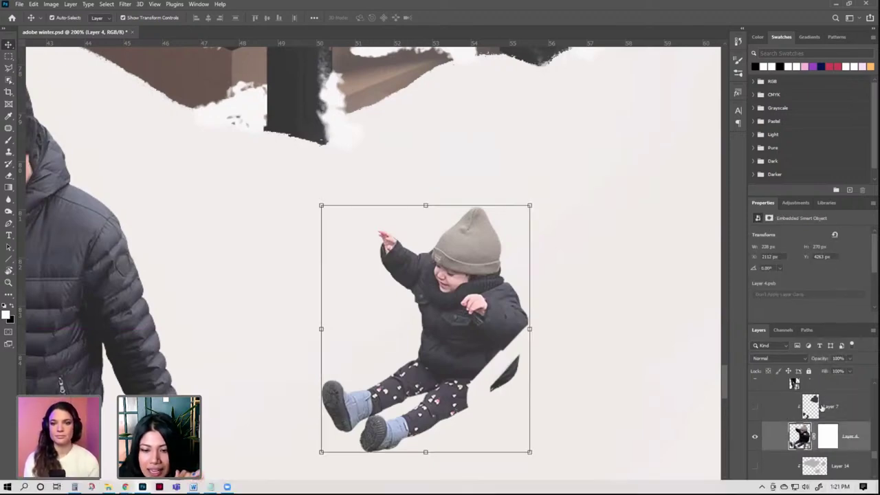
left_click(850, 486)
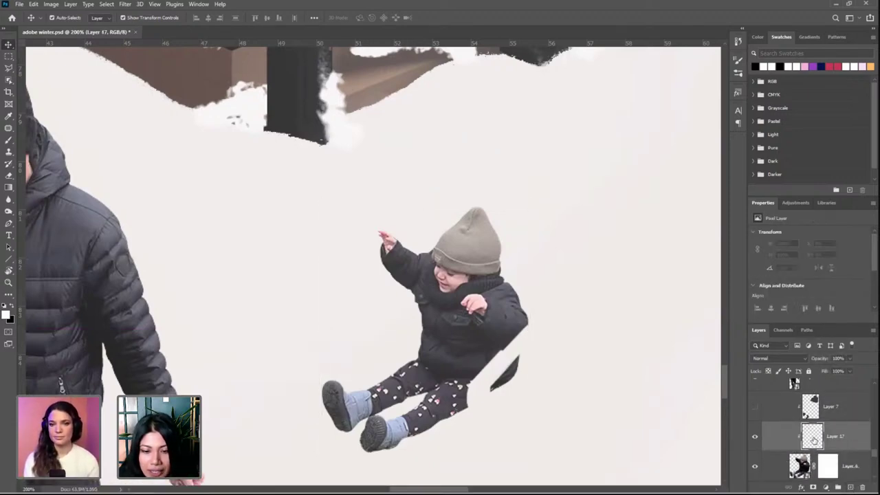
Ready the Brush tool with the near-black foreground color #161313
key("b")
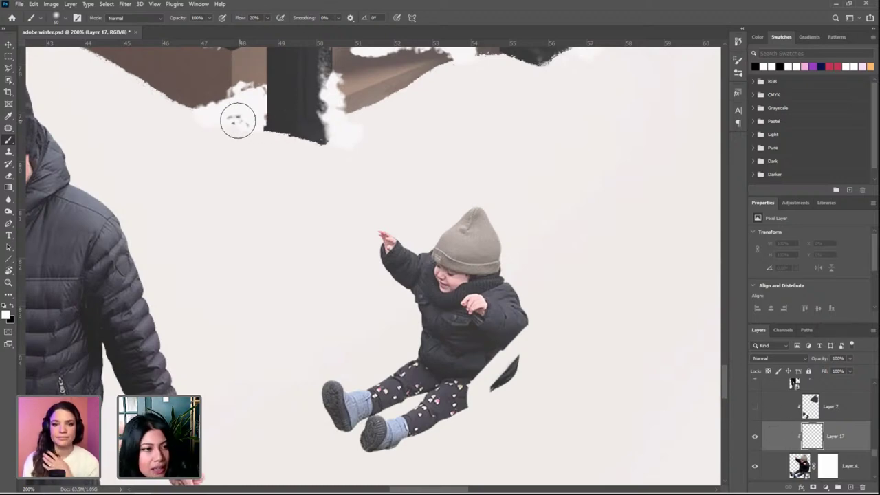
left_click(6, 315)
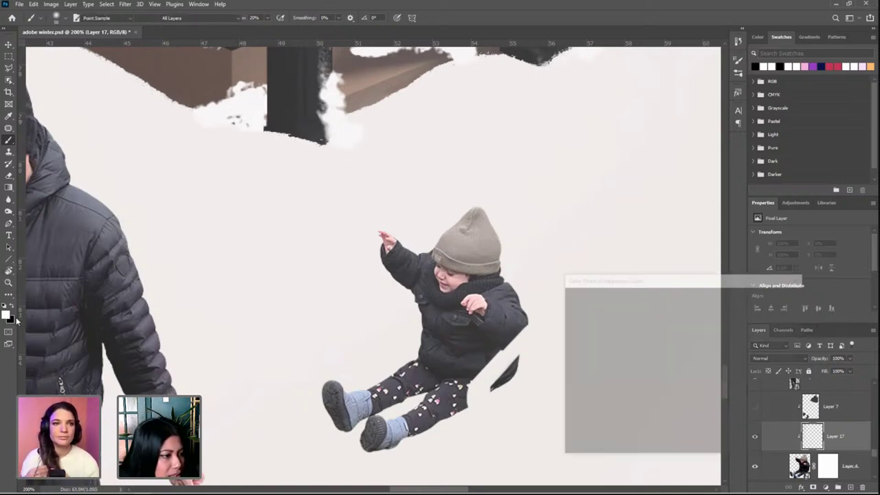
left_click(582, 407)
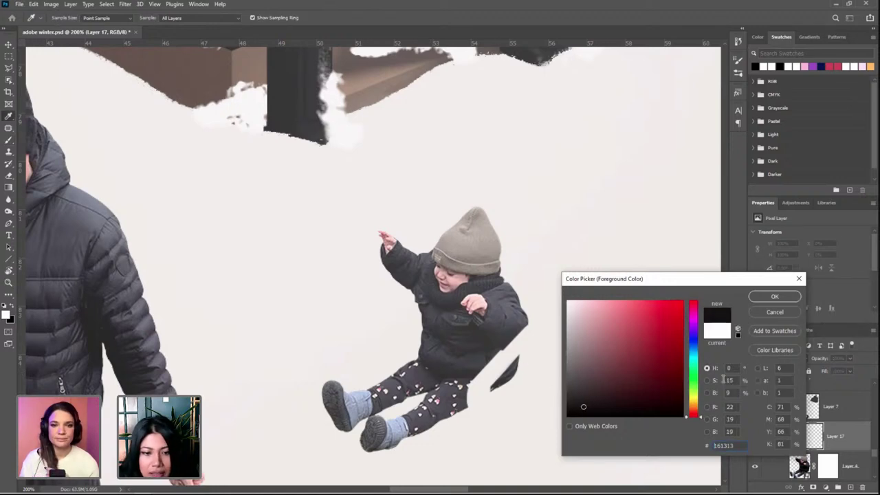
left_click(786, 296)
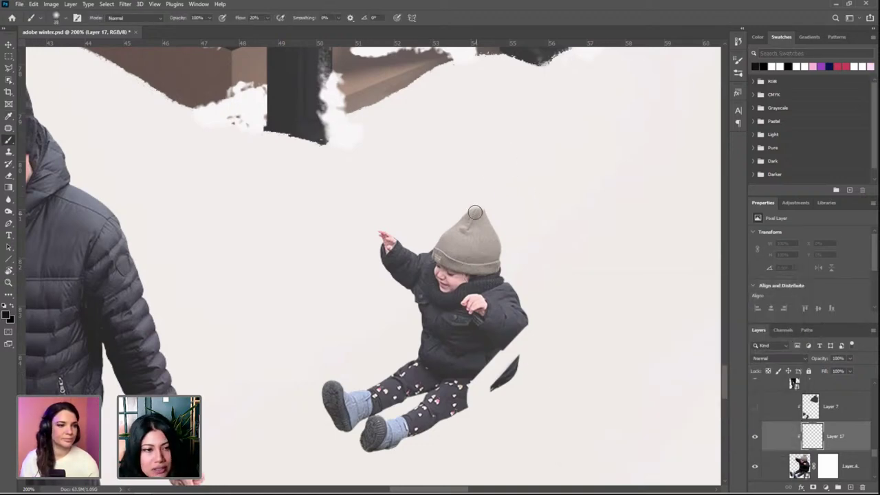
Paint over the child's beige hat and blue boot cuffs with the dark color, raising the brush flow partway through the hat
mouse_move(474, 212)
left_mouse_down()
mouse_move(490, 221)
mouse_move(458, 222)
mouse_move(492, 226)
mouse_move(440, 239)
mouse_move(481, 242)
mouse_move(497, 220)
mouse_move(470, 175)
left_mouse_up()
key("]")
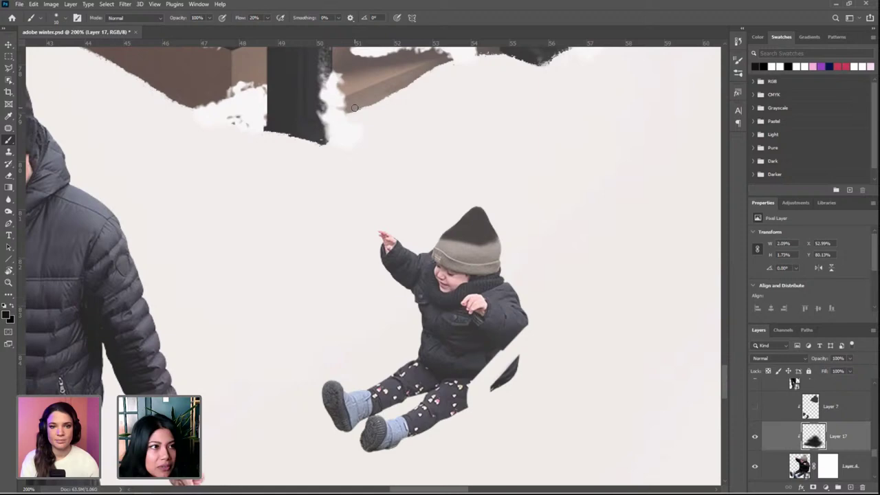
left_click(268, 18)
left_click(300, 22)
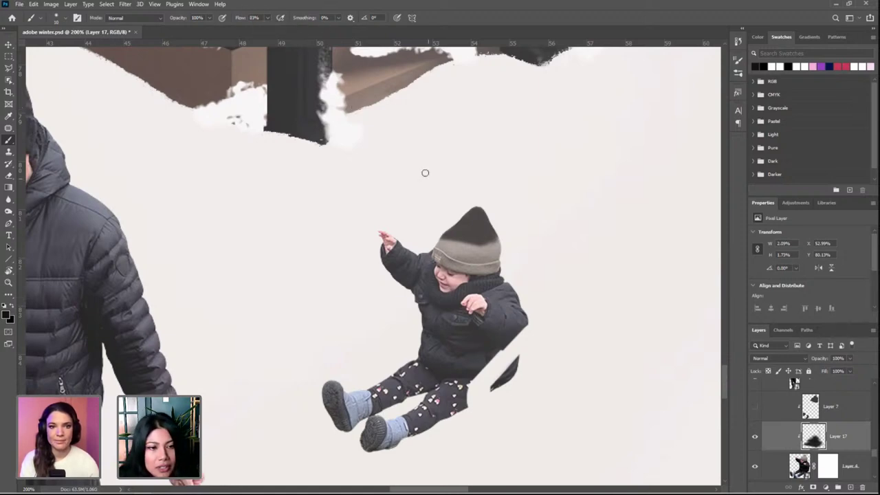
left_click_drag(507, 239, 474, 243)
mouse_move(445, 242)
left_mouse_down()
mouse_move(481, 270)
mouse_move(497, 265)
mouse_move(452, 259)
mouse_move(483, 259)
mouse_move(463, 249)
mouse_move(513, 258)
mouse_move(475, 264)
left_mouse_up()
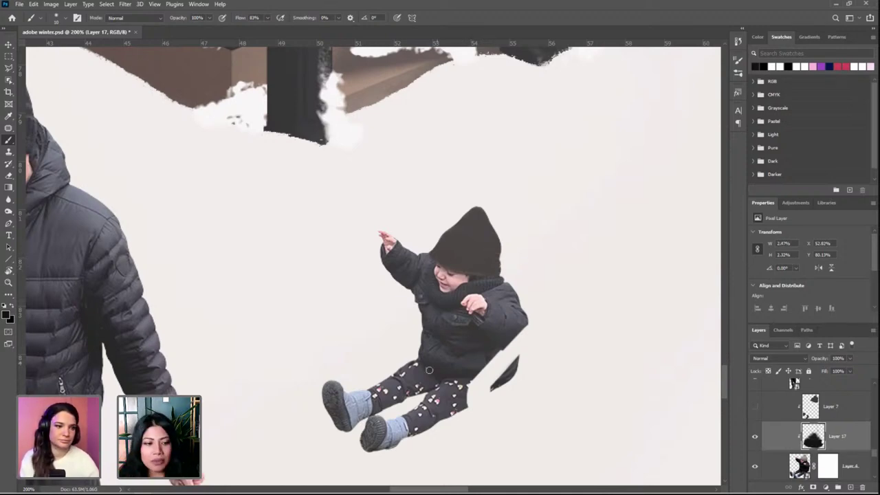
mouse_move(365, 396)
left_mouse_down()
mouse_move(356, 417)
mouse_move(355, 398)
left_mouse_up()
left_click_drag(405, 421, 382, 448)
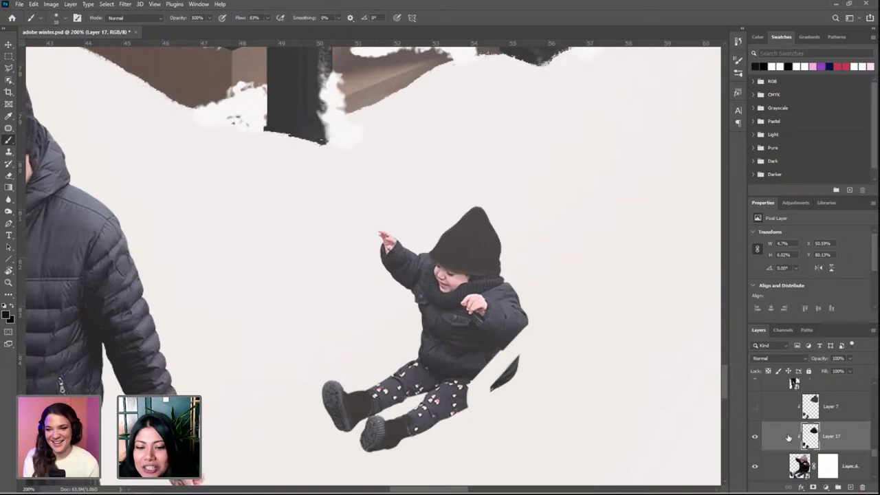
Set the painted layer, Layer 17, to the Multiply blend mode and check it against the hidden Layer 7
left_click(778, 358)
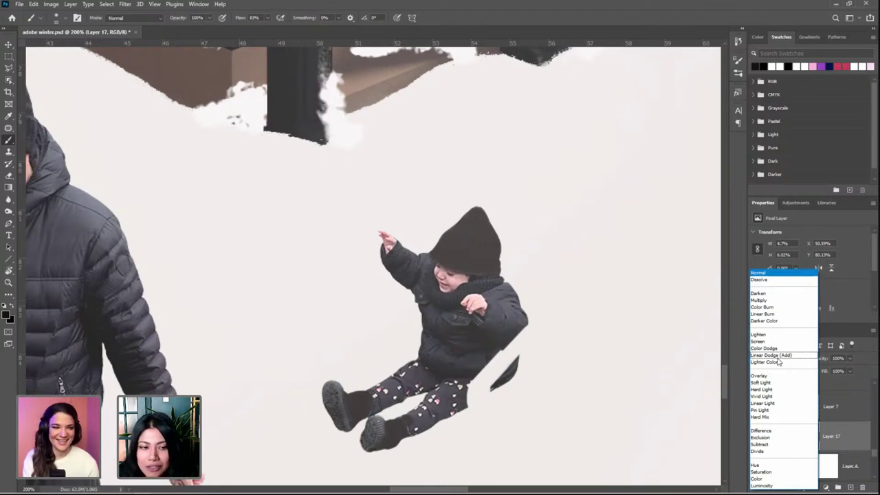
left_click(771, 302)
left_click(829, 411)
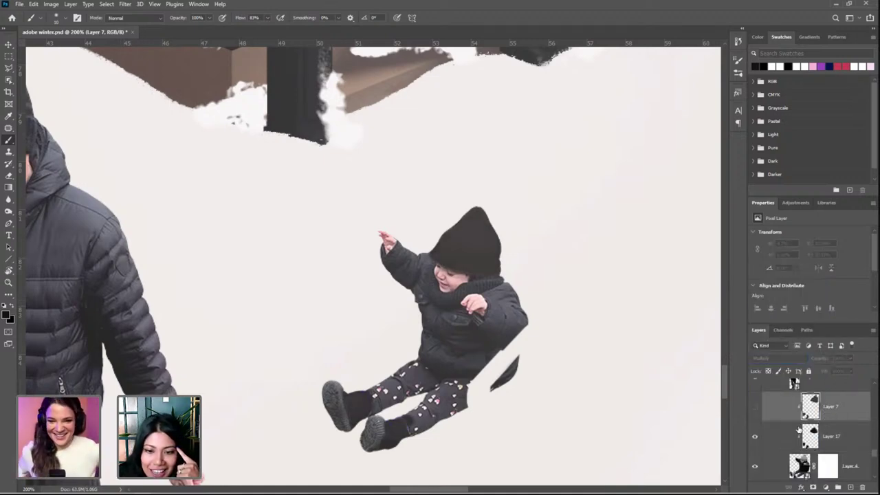
left_click(789, 439)
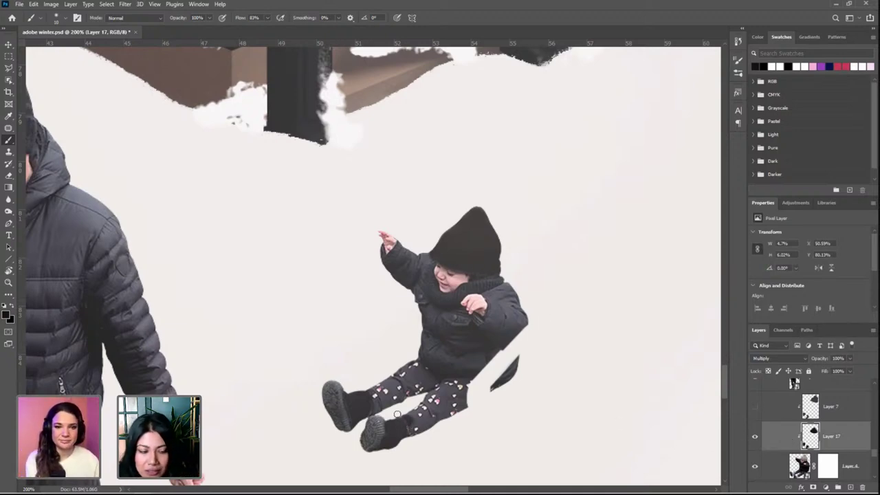
Delete Layer 17 and show the ready-made dark clothing paint on Layer 7 instead
left_click_drag(827, 443, 862, 487)
left_click(755, 407)
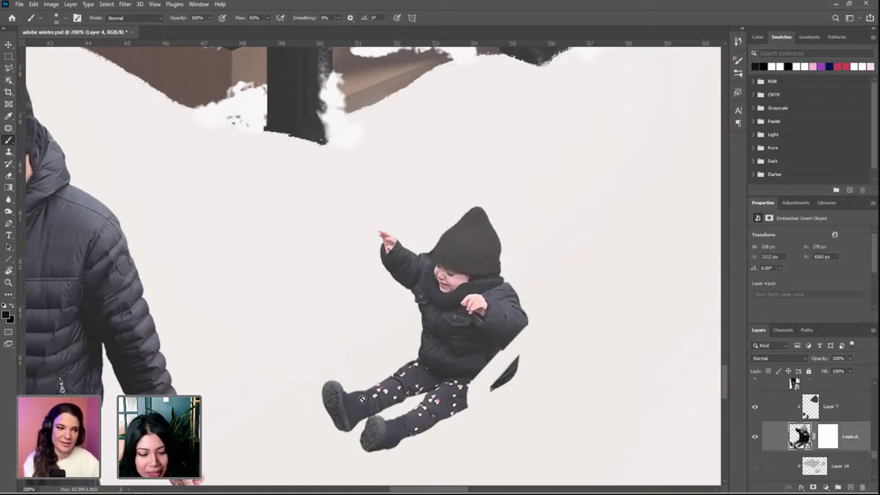
key("v")
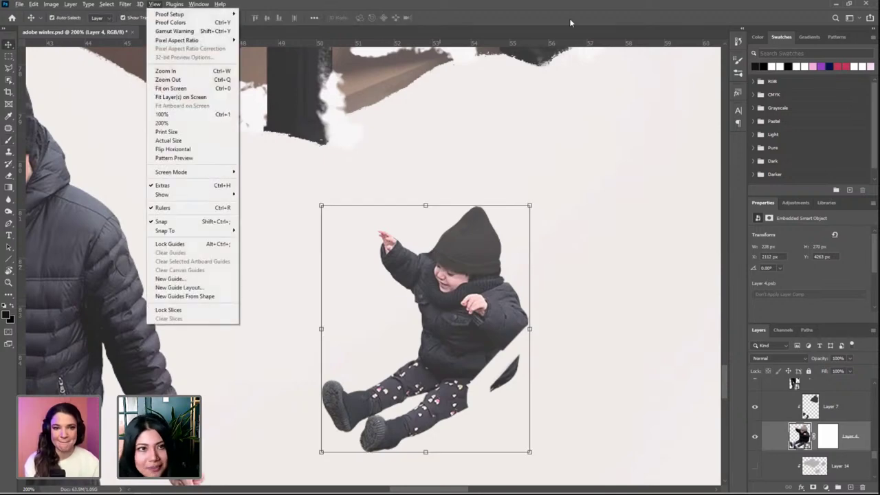
left_click(570, 23)
Show the wooden sled layer, Layer 6 copy 3, beneath the child
scroll(831, 412, "up", 2)
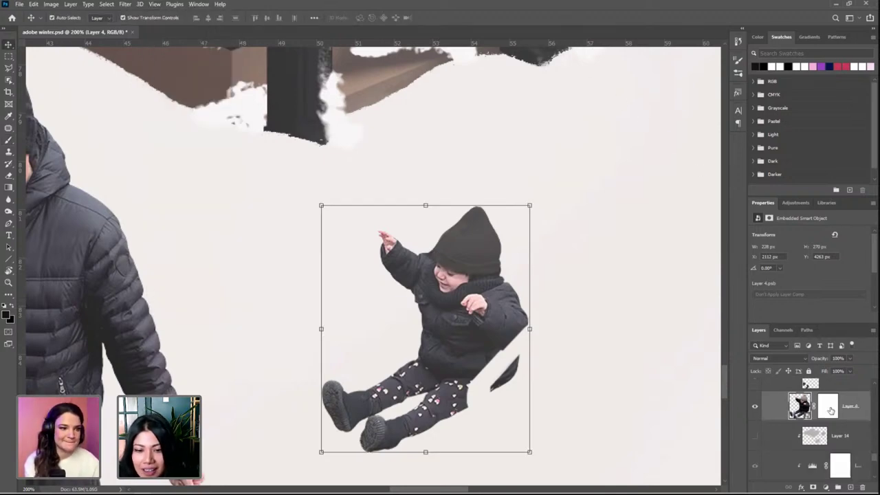
scroll(847, 426, "down", 3)
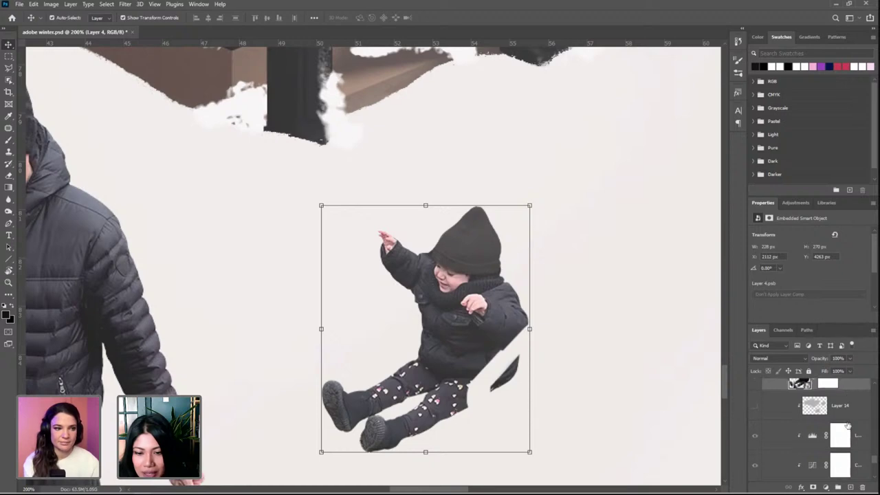
scroll(848, 426, "down", 2)
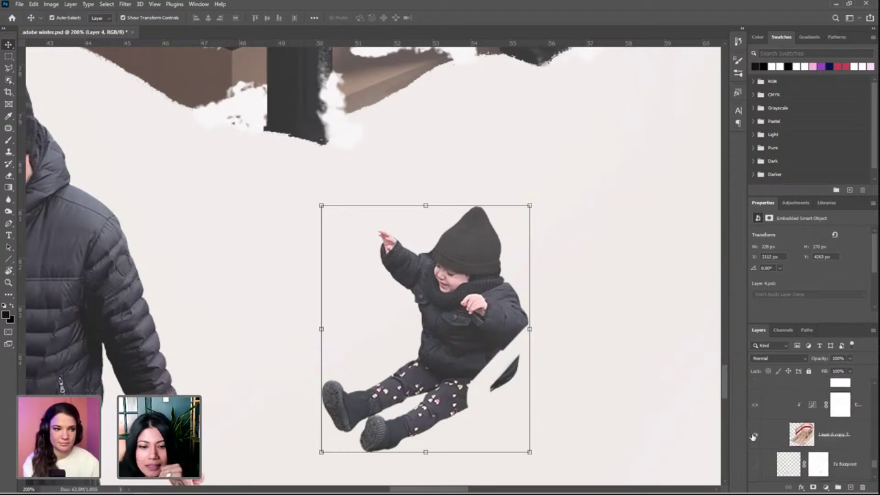
left_click(754, 435)
scroll(550, 305, "down", 3)
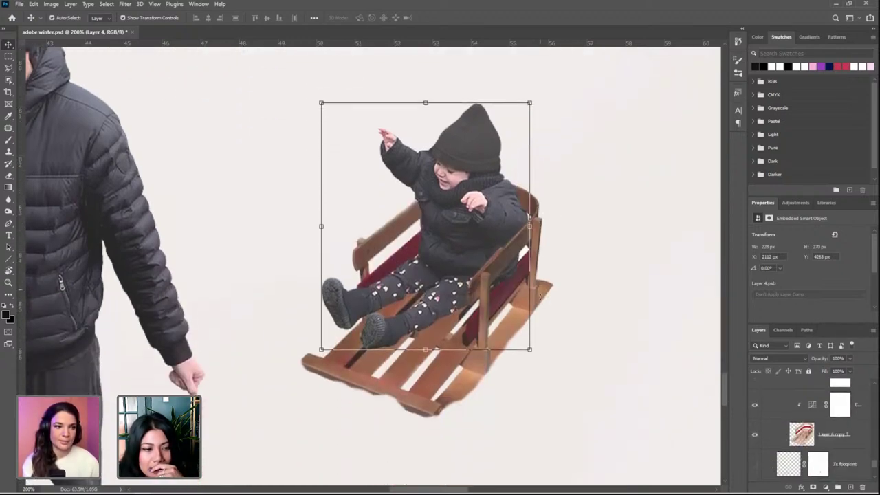
scroll(540, 296, "down", 1)
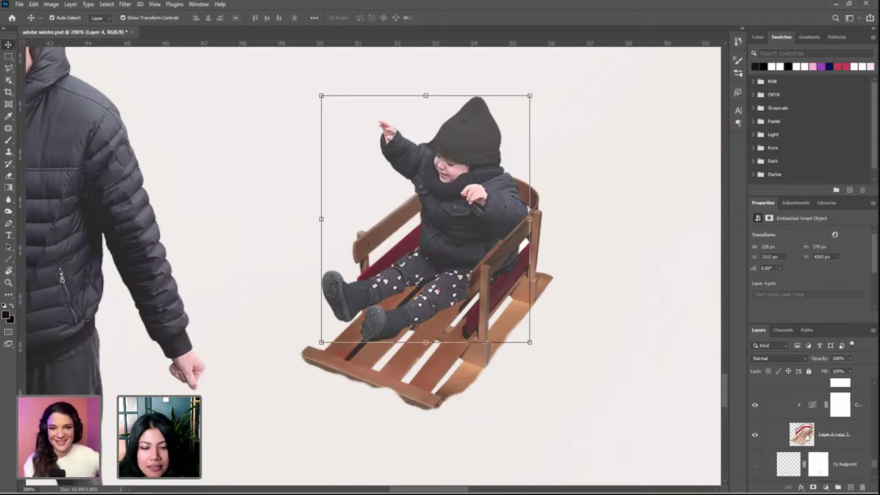
Compare the sled with its clipped Curves adjustment hidden and shown again
left_click(753, 406)
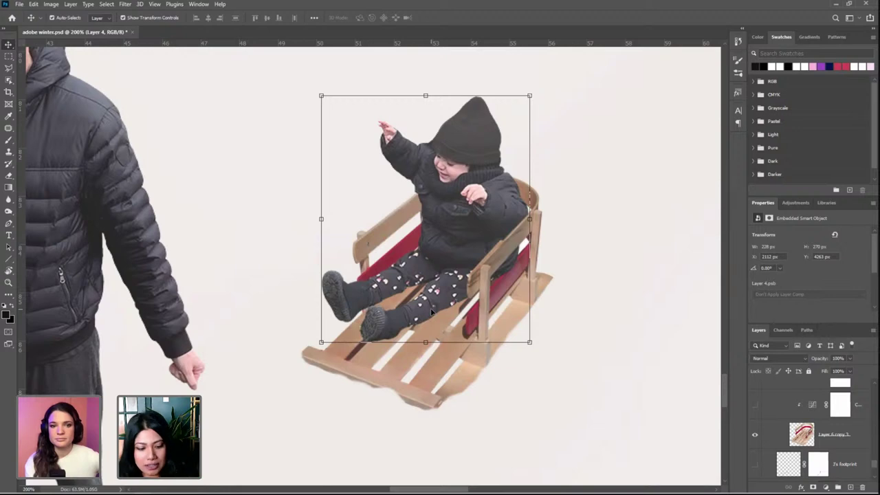
key("ctrl+minus")
key("ctrl+minus")
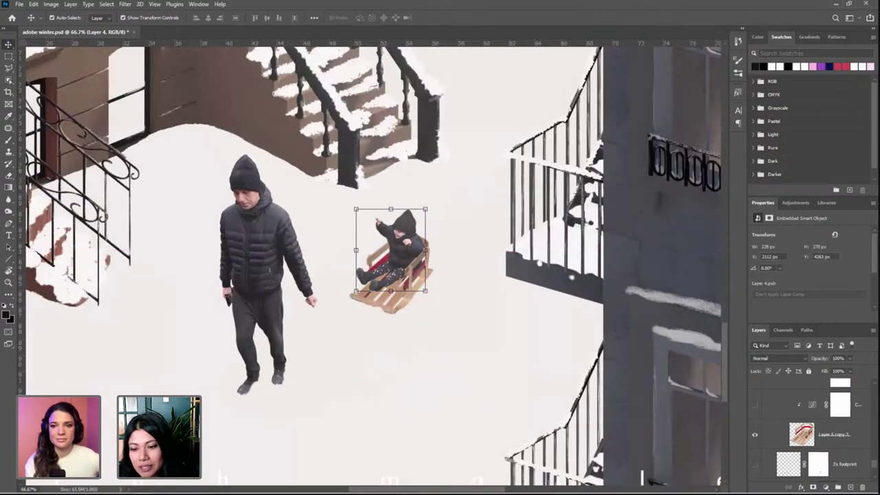
scroll(821, 436, "down", 1)
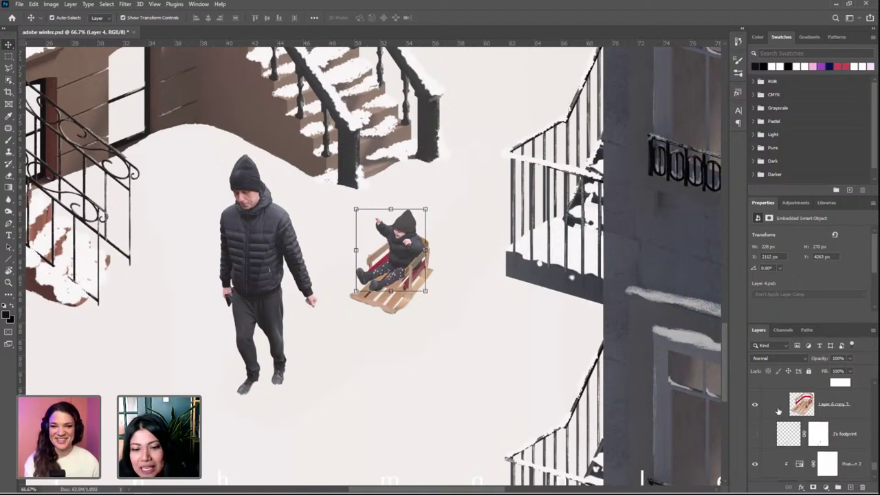
left_click(779, 412)
left_click_drag(784, 408, 785, 418)
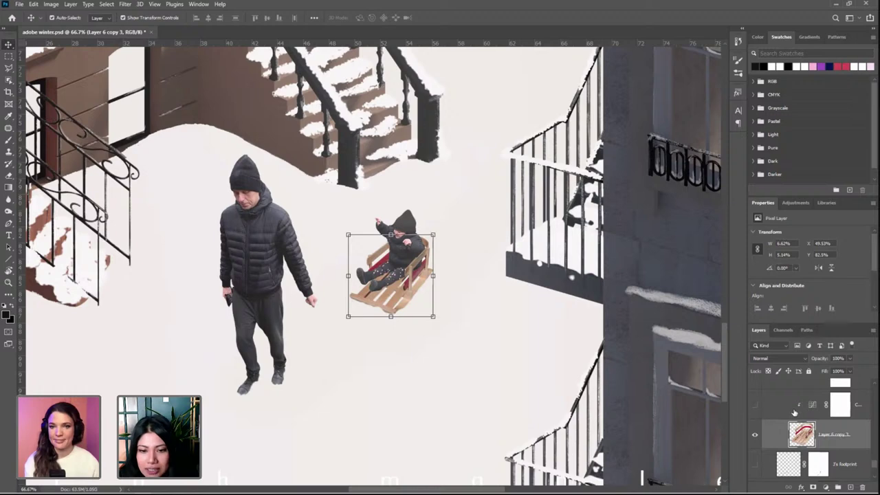
left_click(755, 406)
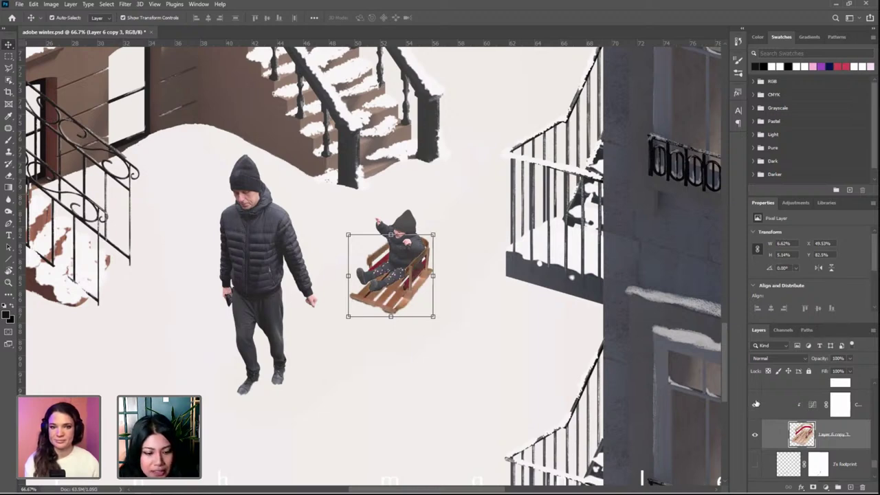
key("ctrl+plus")
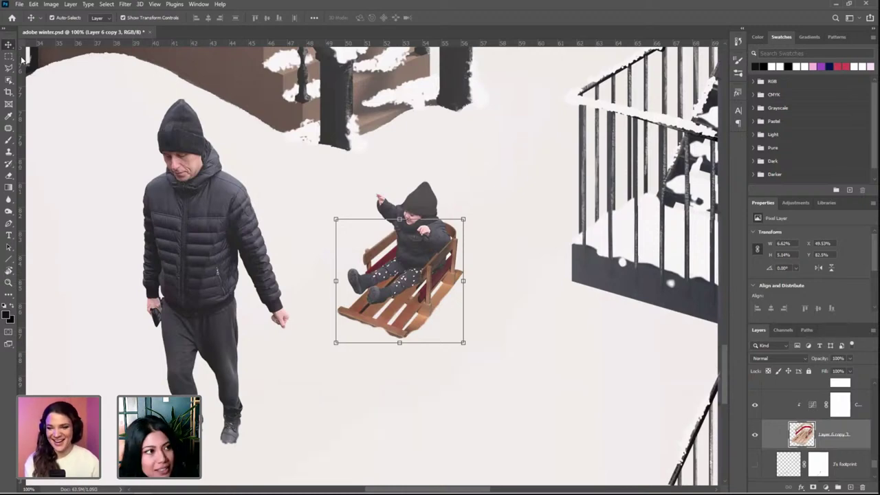
Examine the settings of the Curves and Levels adjustments clipped to the sled layer
left_click(851, 410)
scroll(835, 392, "up", 1)
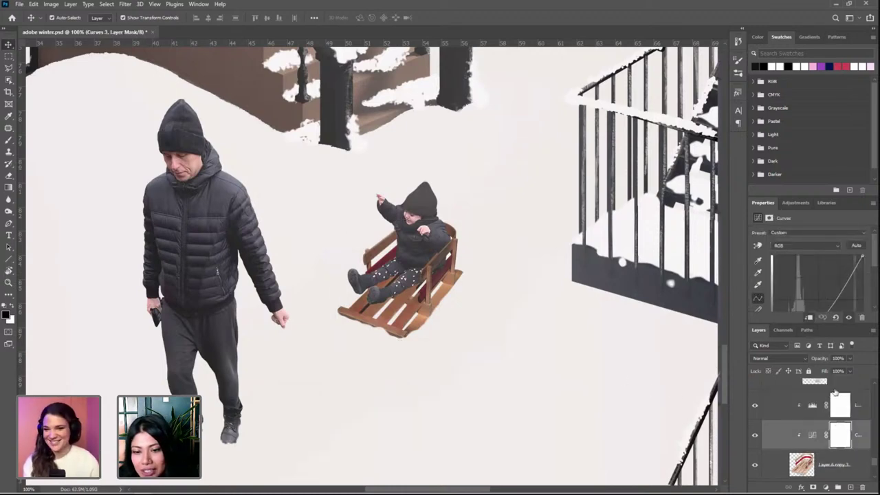
scroll(808, 408, "up", 1)
scroll(791, 427, "down", 1)
scroll(791, 426, "up", 2)
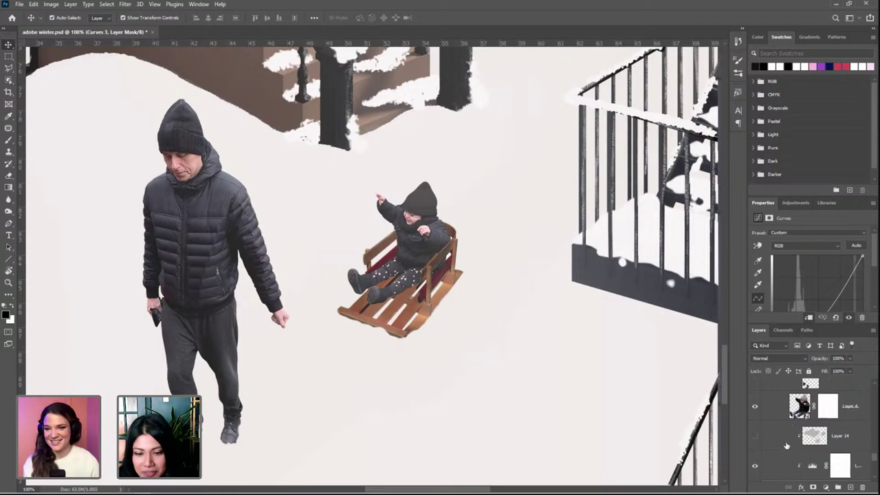
scroll(796, 454, "down", 2)
left_click(780, 432)
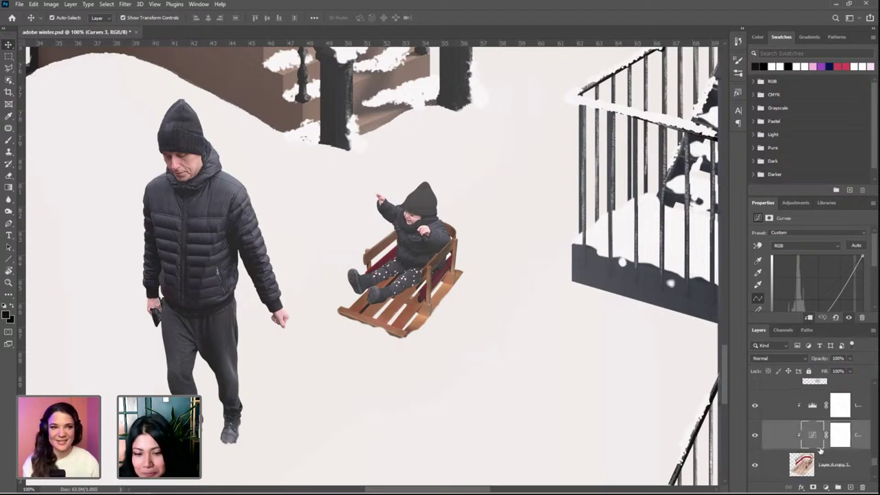
left_click(783, 413)
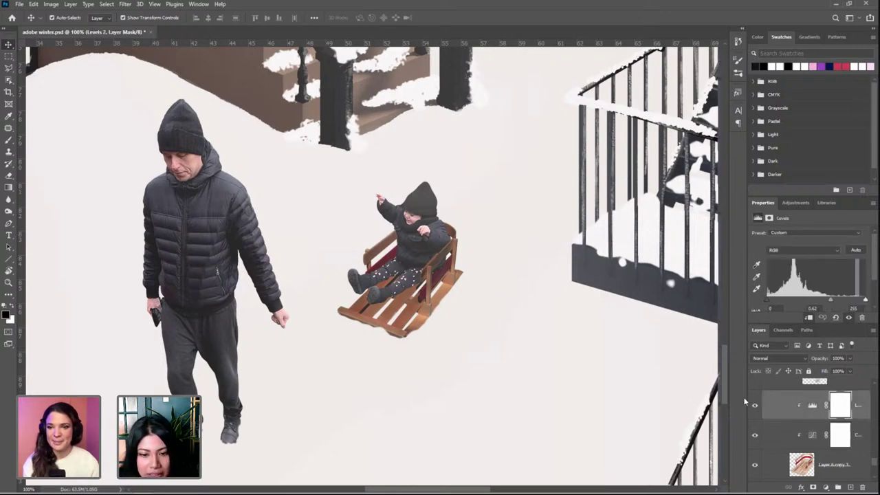
Review the Curves and Levels adjustments clipped to the sled, and compare the Multiply shading on Layer 14 hidden and shown
left_click(803, 437)
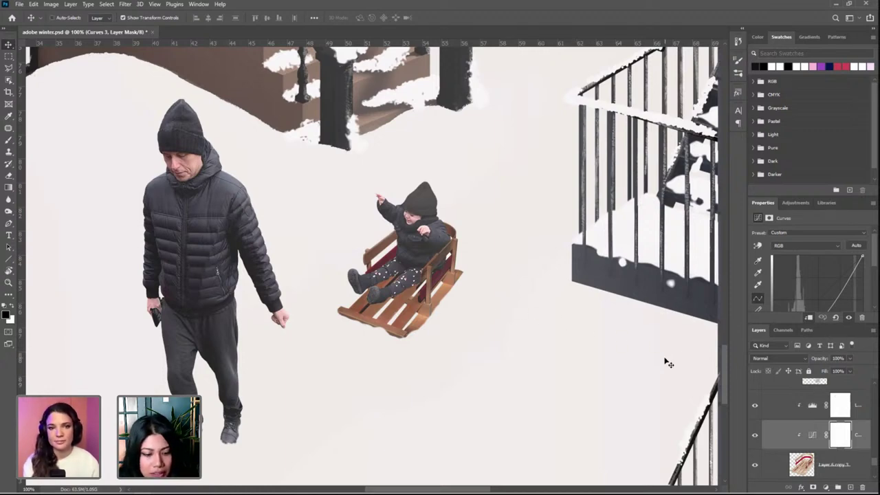
left_click(791, 408)
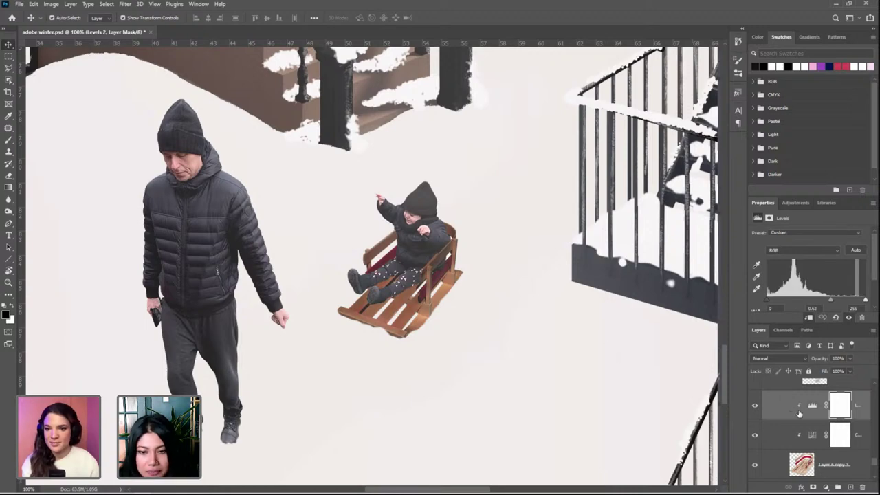
scroll(795, 414, "up", 1)
left_click(786, 406)
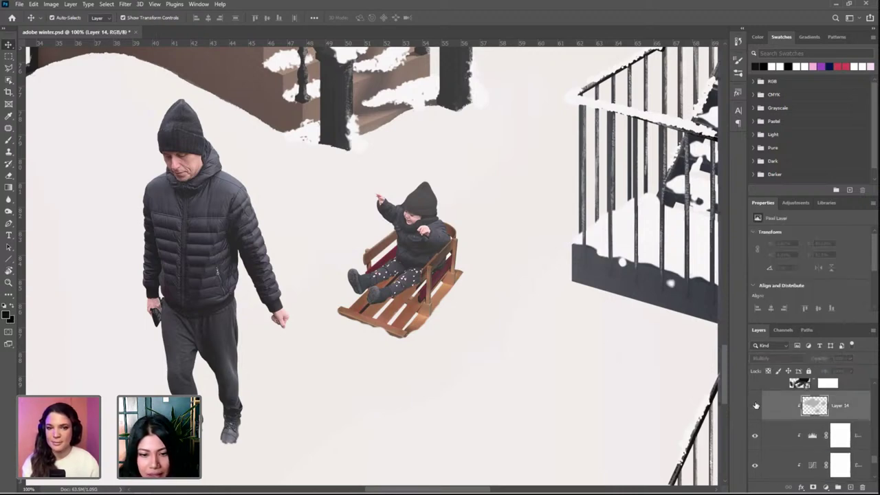
left_click(754, 406)
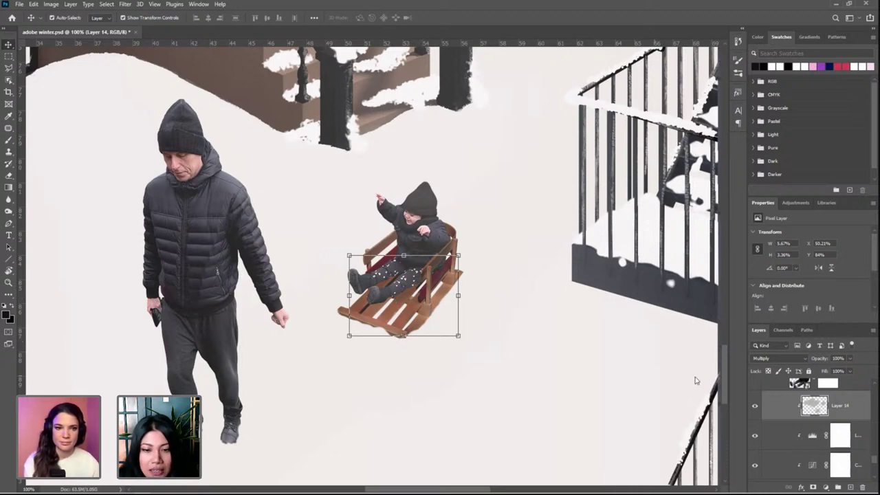
Look through the layers from J's footprint up past the J and H group to the ground snow layer
scroll(808, 414, "down", 4)
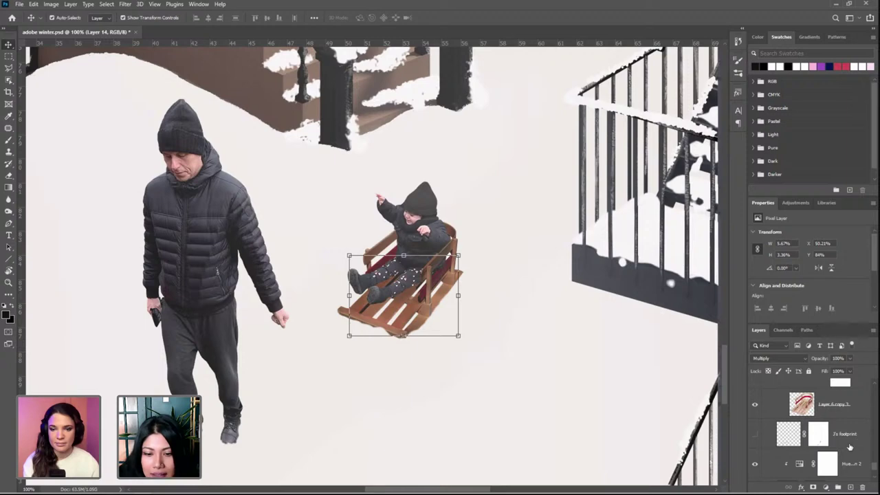
left_click(850, 441)
scroll(825, 433, "down", 1)
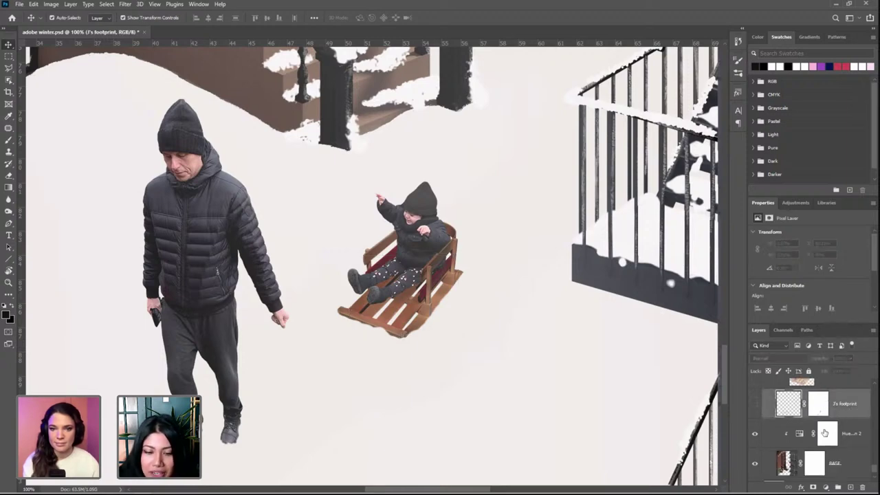
scroll(825, 433, "up", 3)
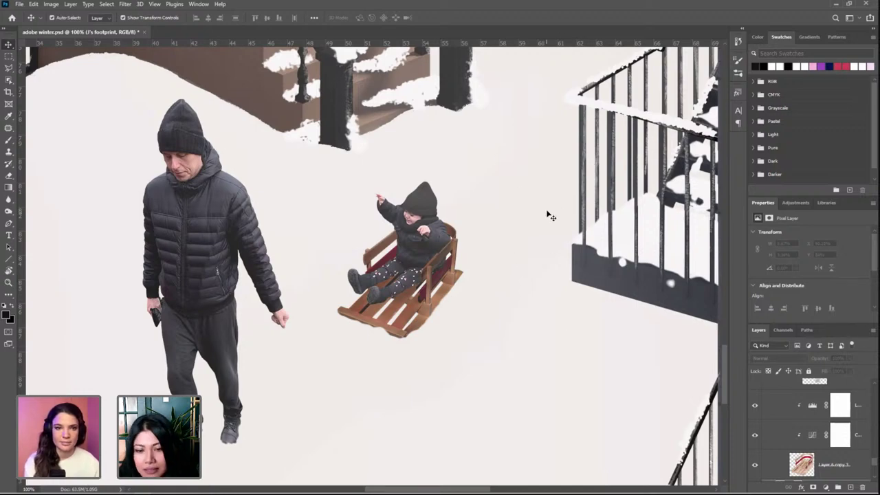
scroll(804, 447, "up", 2)
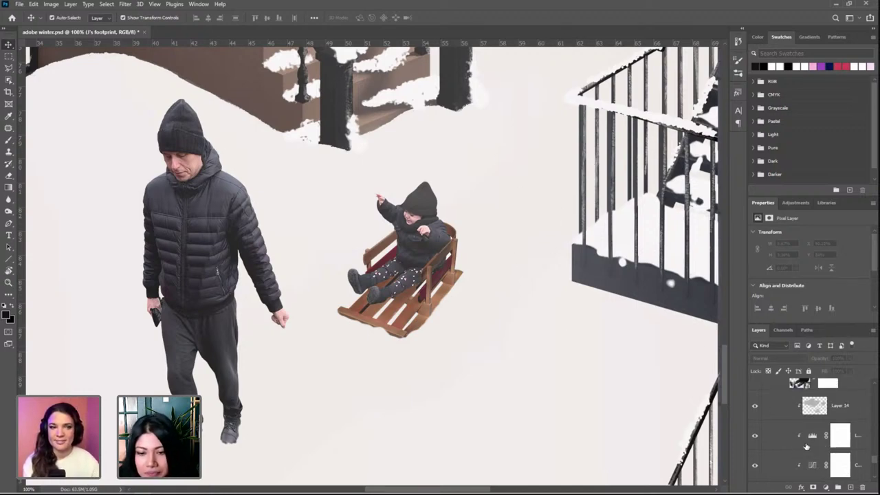
scroll(799, 450, "up", 3)
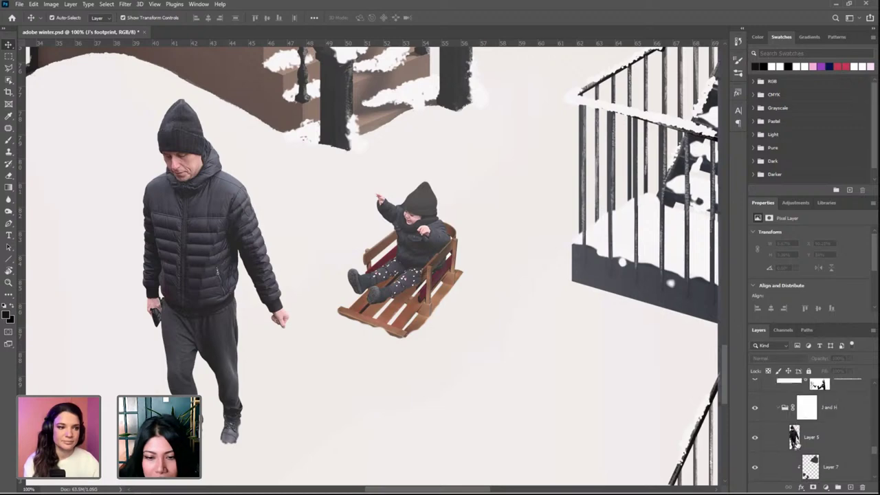
scroll(795, 454, "up", 2)
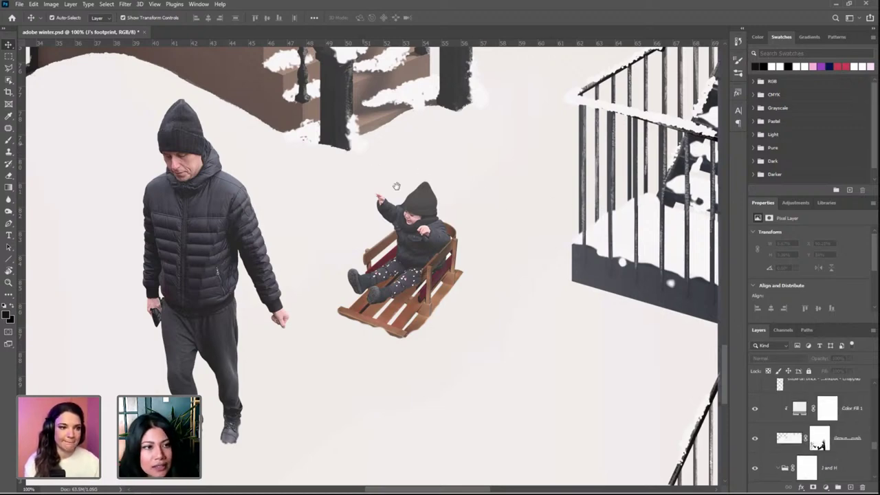
Check the Fog layer over the brownstone wall and locate the ground snow layer with both staircases in view
left_click_drag(396, 186, 580, 353)
key("b")
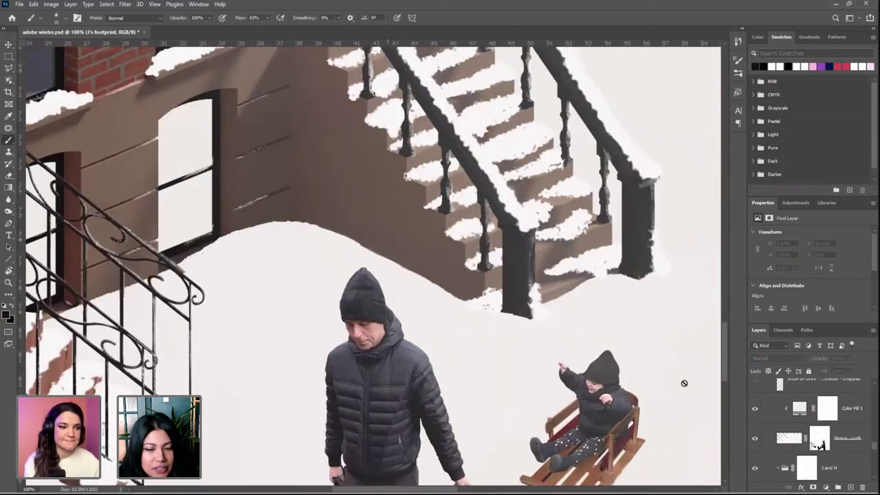
left_click(8, 44)
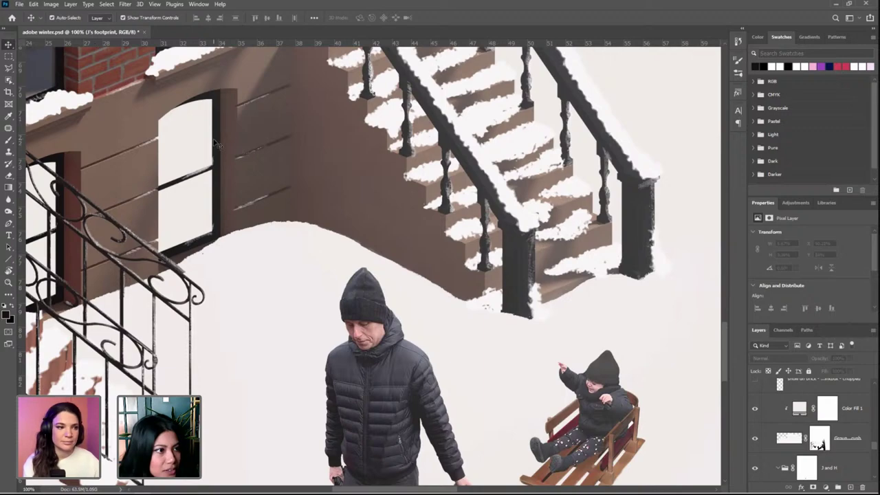
left_click(324, 196)
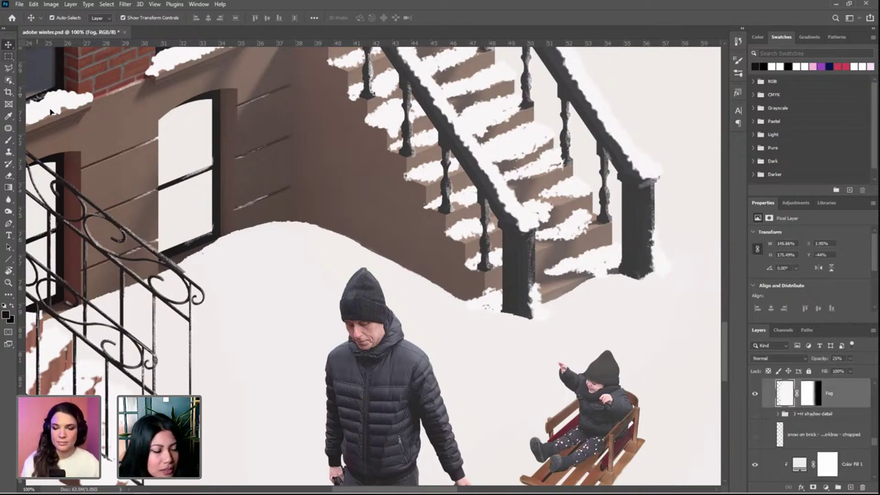
key("ctrl+minus")
scroll(164, 158, "down", 3)
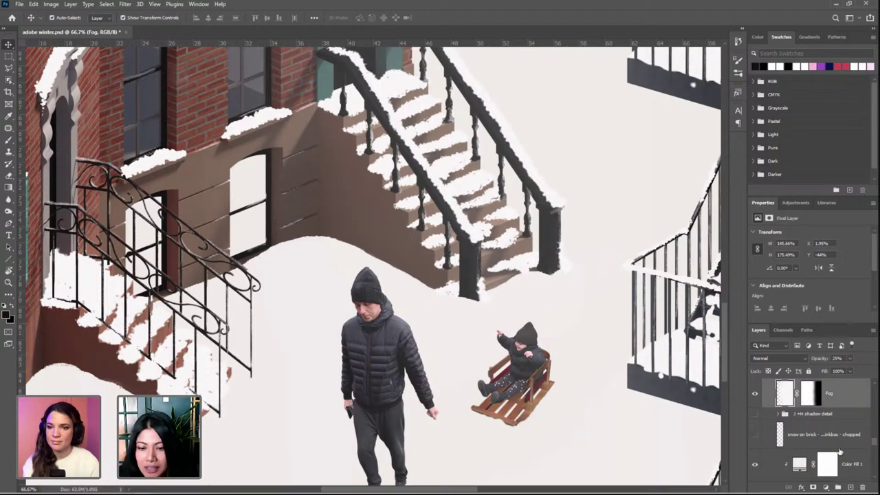
scroll(830, 419, "down", 3)
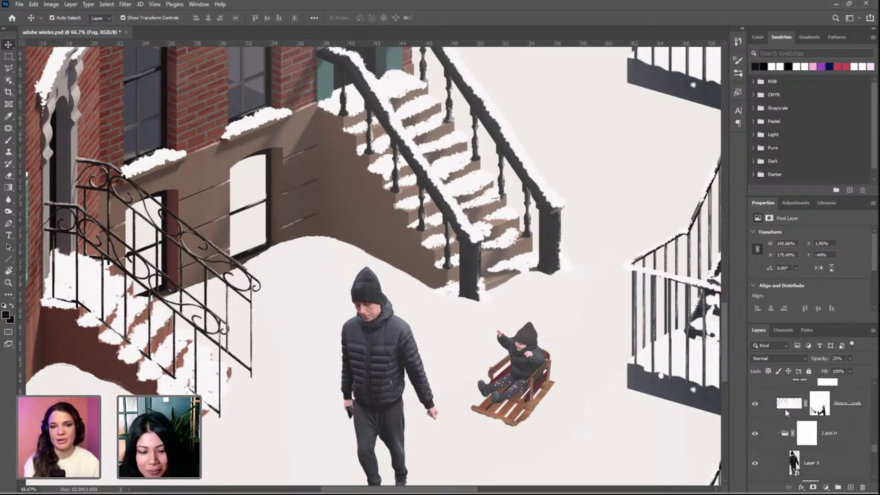
key("ctrl+minus")
scroll(518, 363, "down", 5)
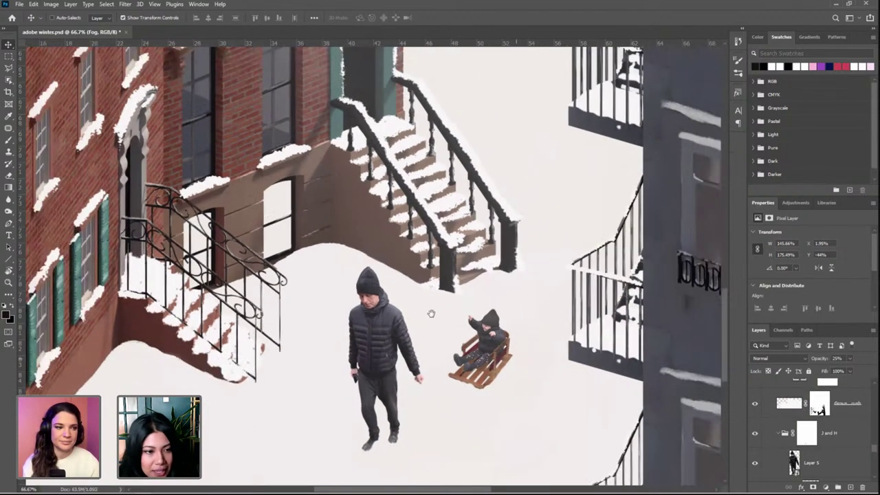
scroll(261, 250, "up", 2)
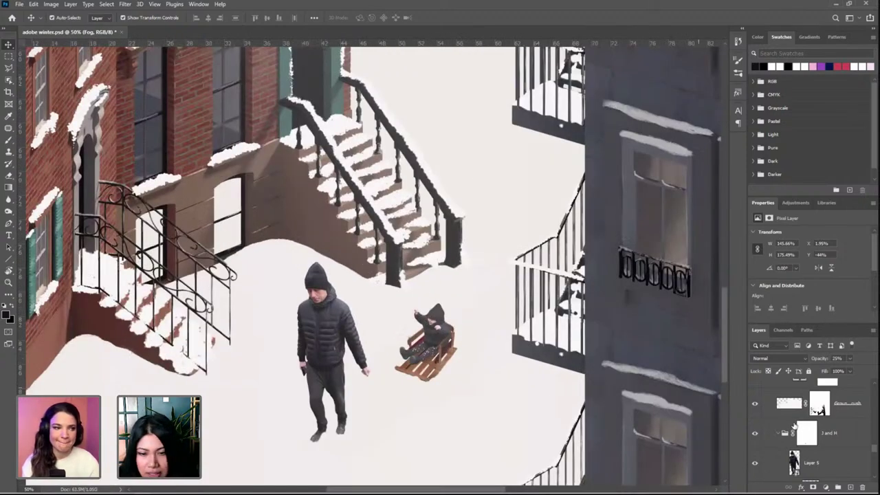
Compare the street with the ground snow layer above the J and H group hidden and shown, and read its full name
left_click(754, 405)
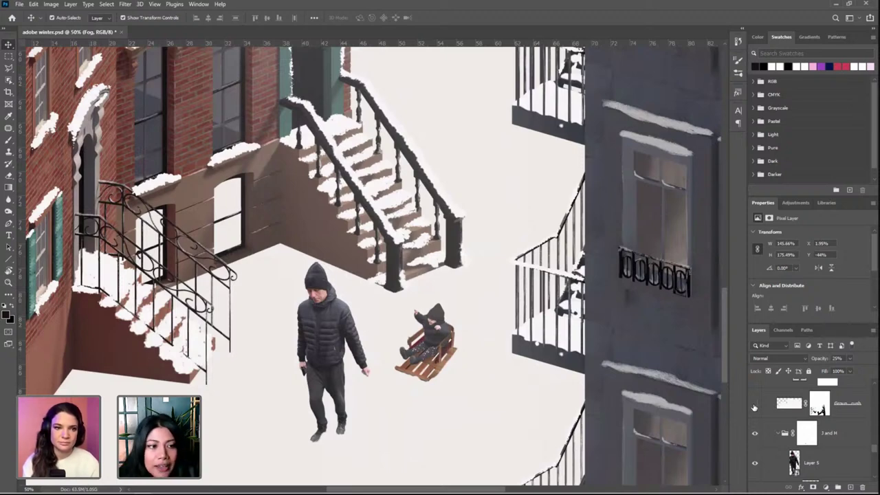
left_click(754, 405)
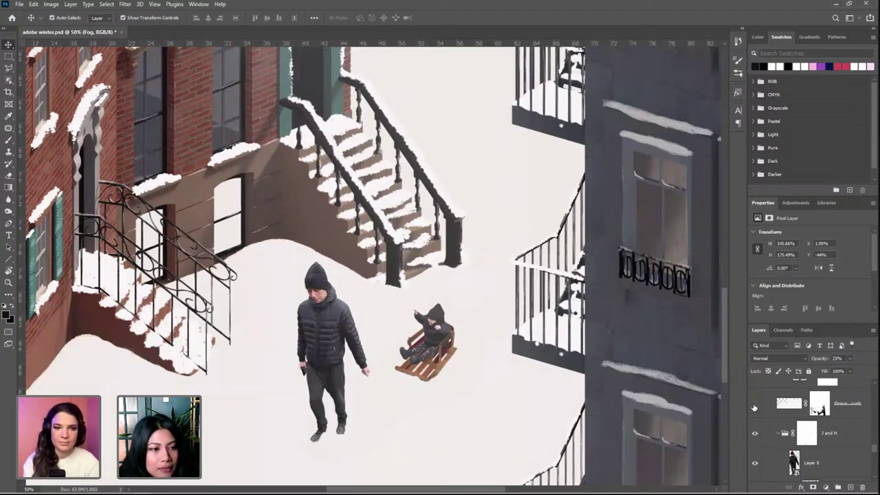
left_click(754, 406)
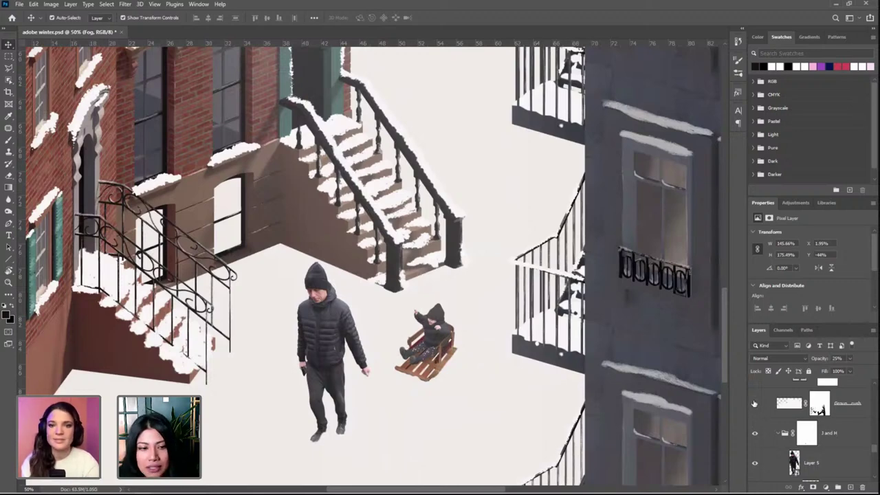
left_click(753, 404)
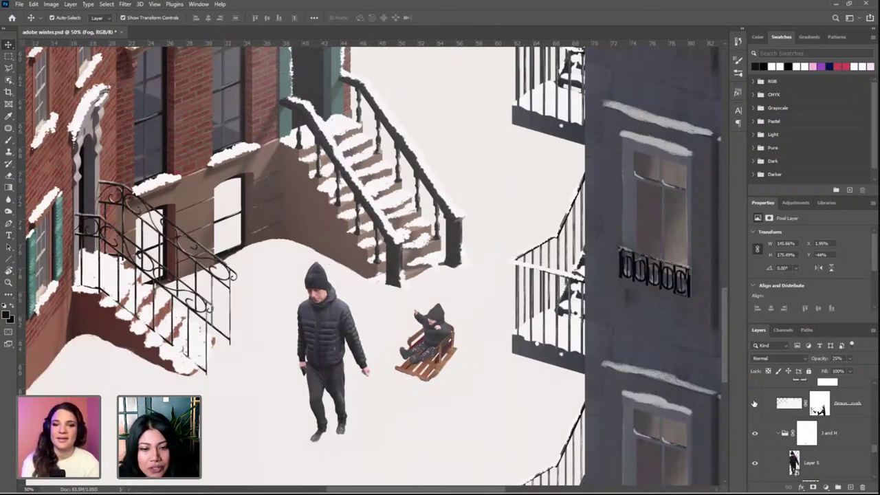
left_click(852, 402)
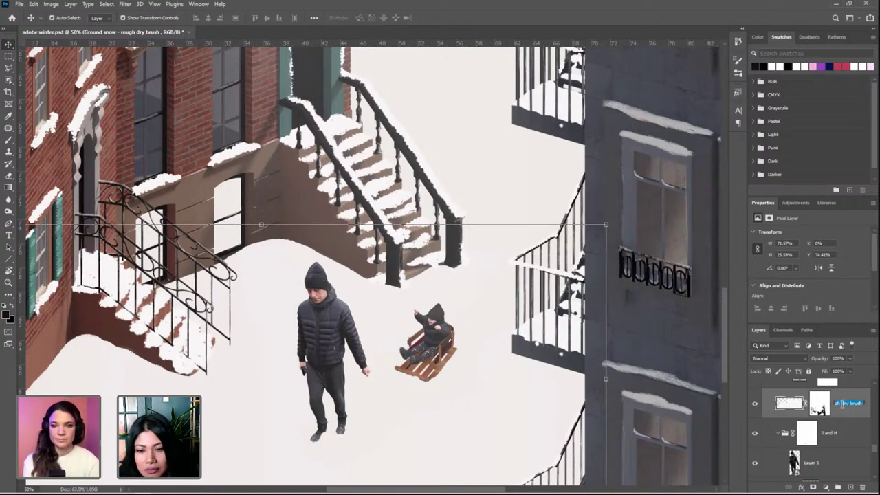
double_click(852, 403)
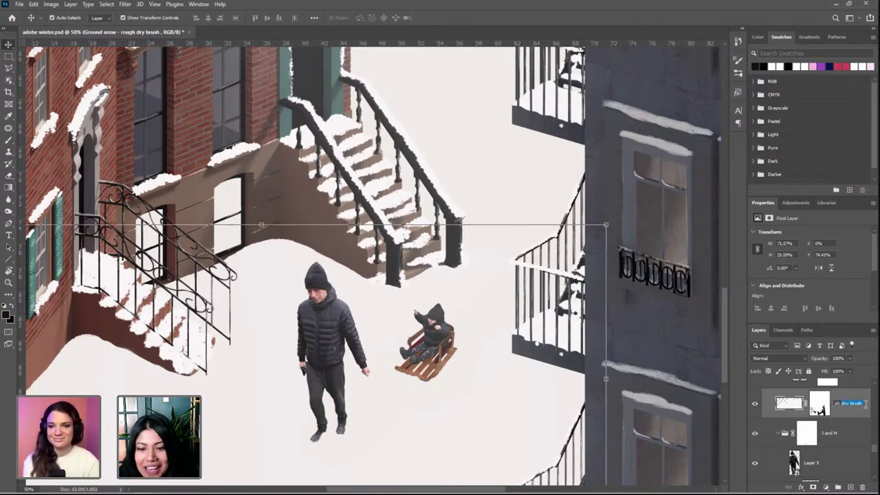
key("Return")
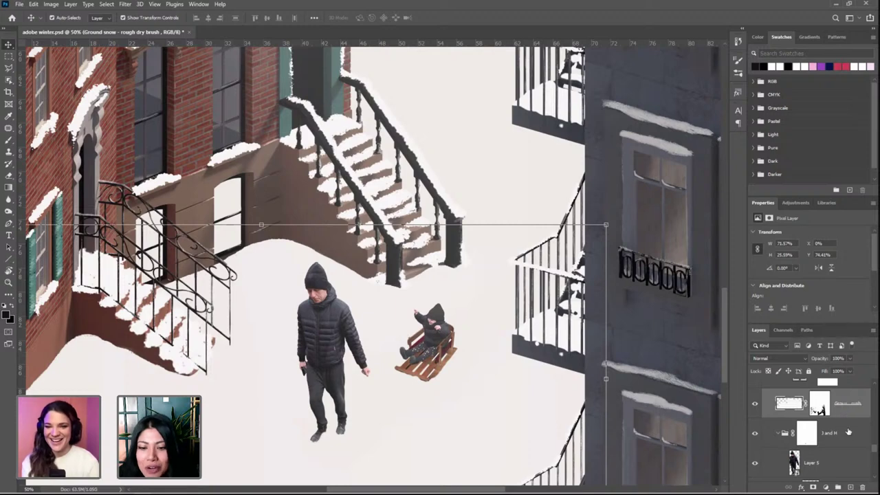
Hide the ground snow layer and add a new empty, unclipped layer above Color Fill 1
left_click(754, 405)
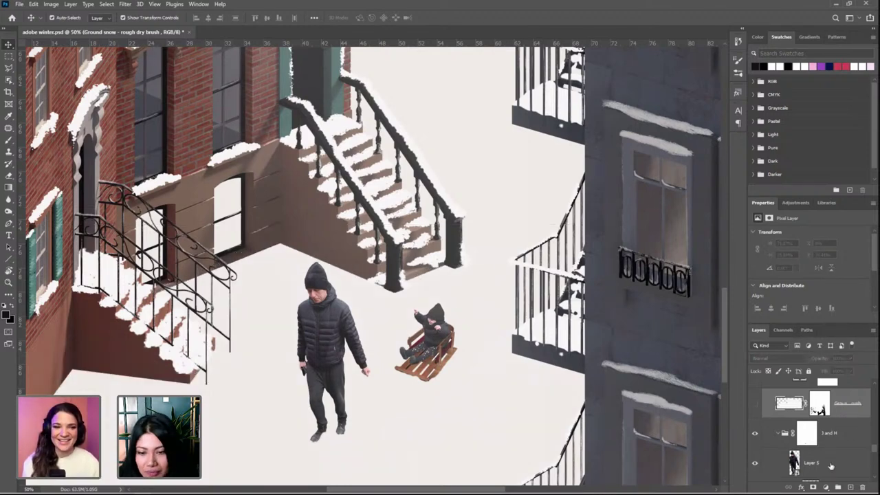
left_click(850, 486)
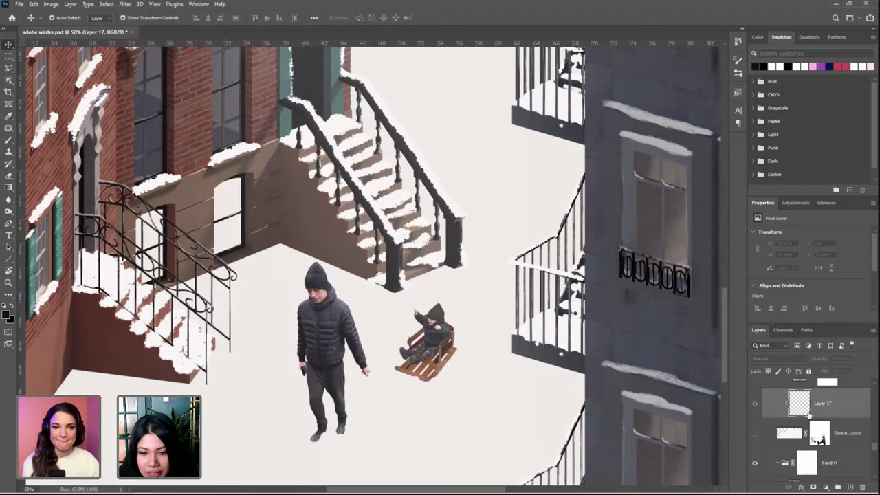
scroll(780, 428, "up", 1)
mouse_move(834, 439)
left_mouse_down()
mouse_move(834, 402)
mouse_move(834, 433)
left_mouse_up()
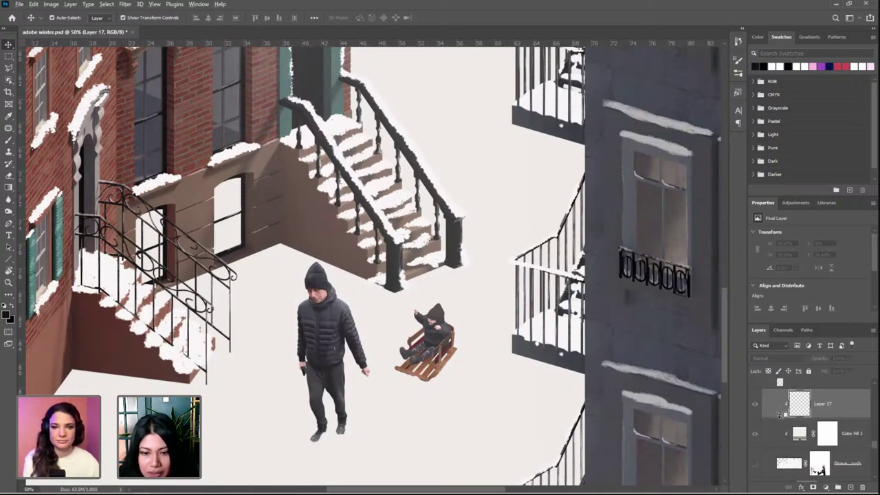
Search the brush presets for "rough dry" and choose the Rough Dry Brush from Wet Media Brushes
key("b")
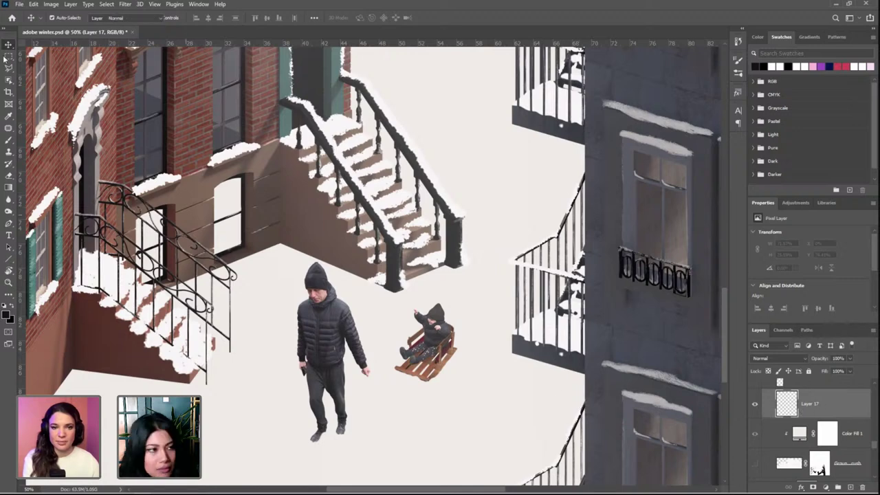
left_click(62, 20)
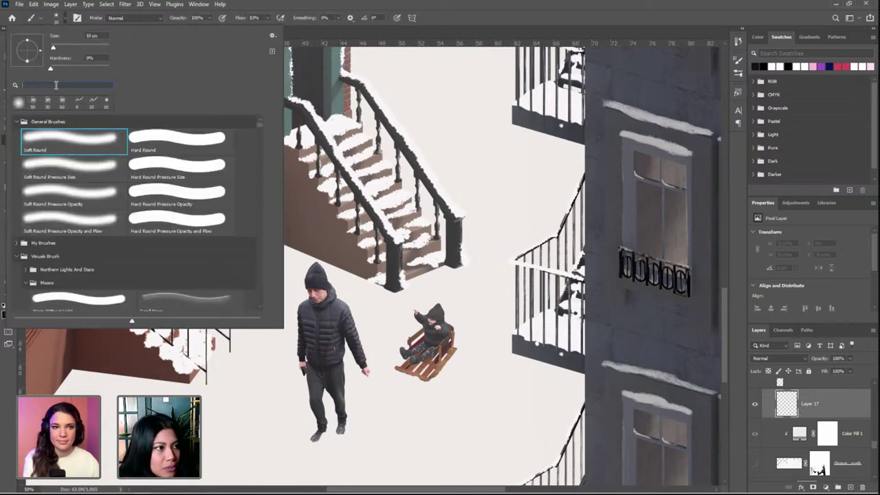
type("rough")
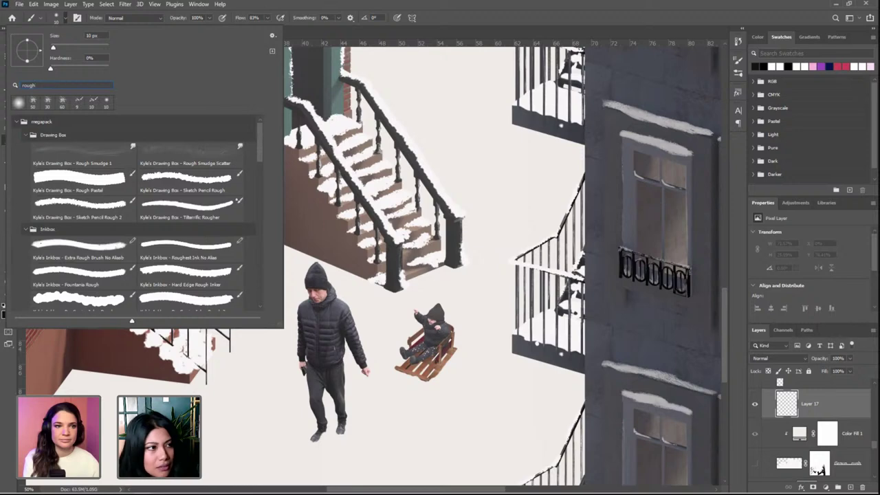
type(" dry")
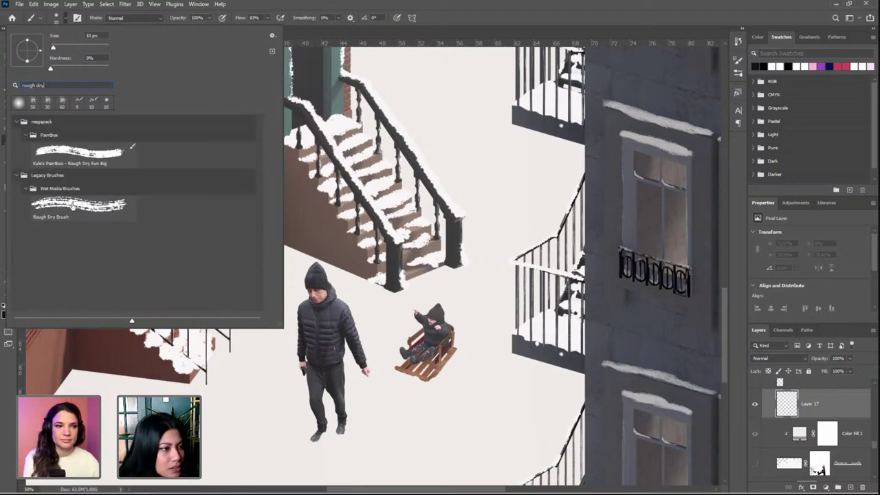
left_click(82, 210)
left_click(534, 30)
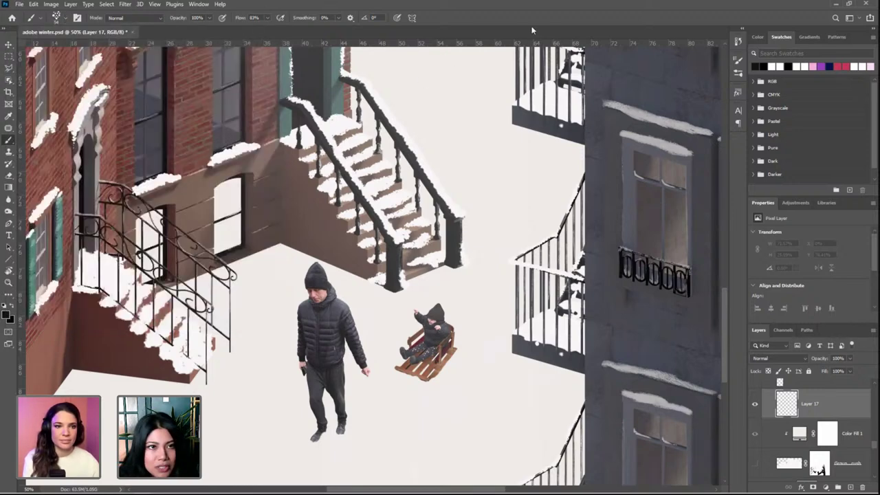
Sample the off-white ground beside the brownstone wall as the brush colour
scroll(384, 265, "up", 4)
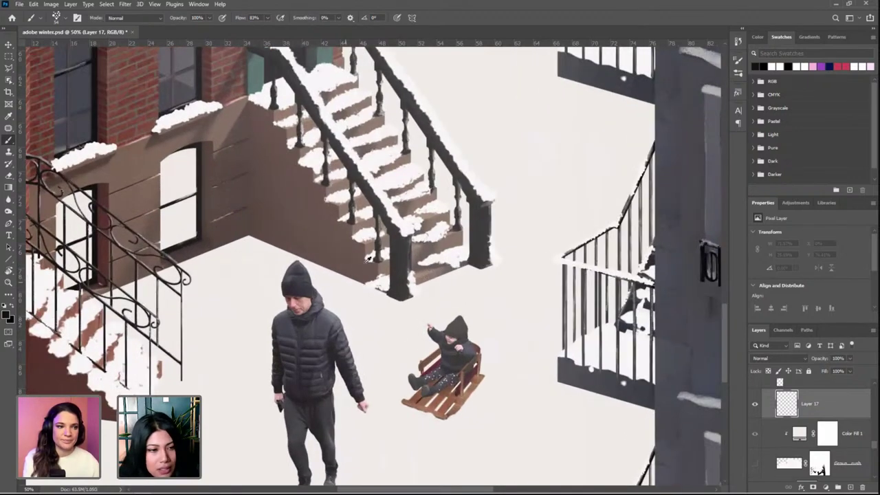
left_click_drag(250, 272, 402, 279)
left_click(403, 279, "alt")
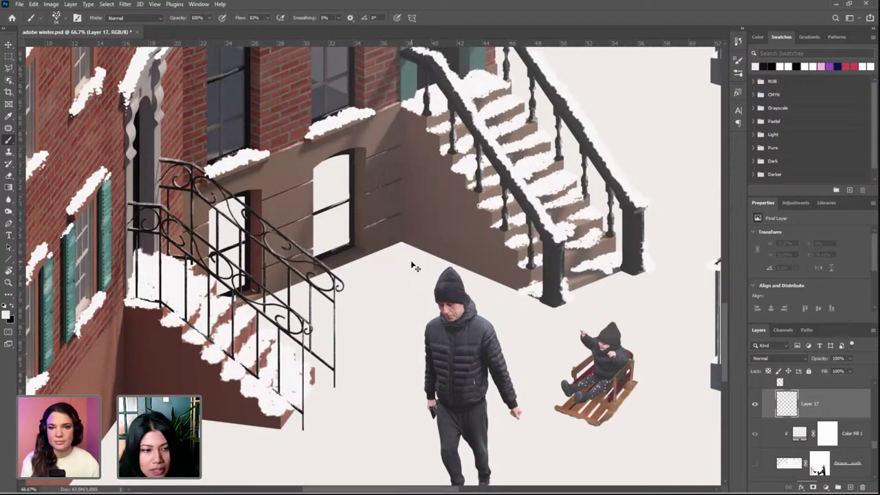
scroll(411, 260, "up", 3)
scroll(458, 269, "up", 1)
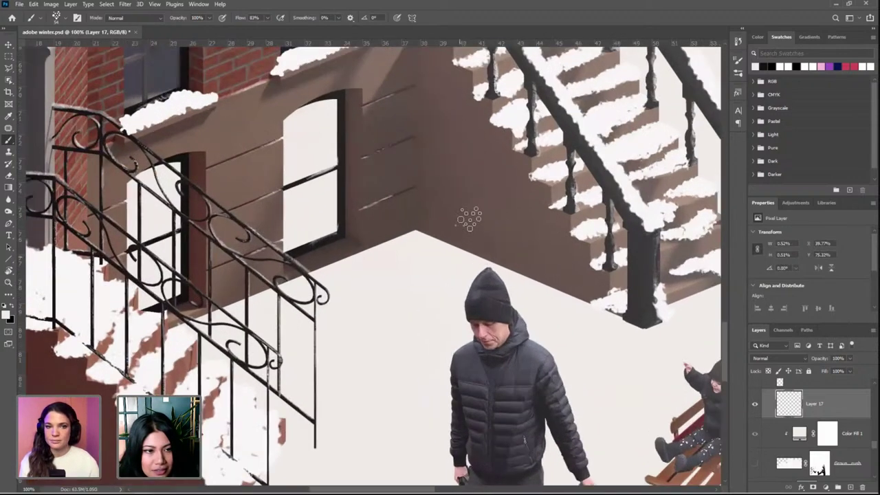
Try two dabs of the Rough Dry Brush on the brownstone wall and undo both
left_click_drag(469, 210, 473, 230)
left_click_drag(459, 198, 470, 205)
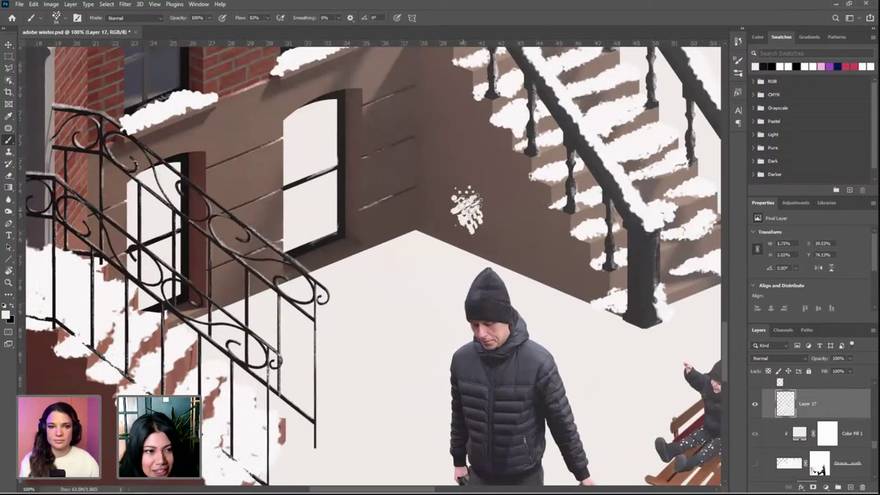
key("ctrl+z")
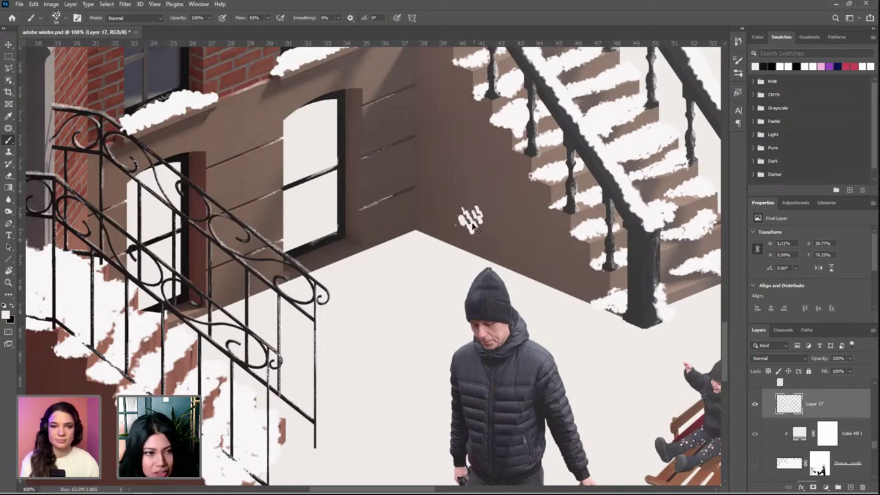
key("ctrl+z")
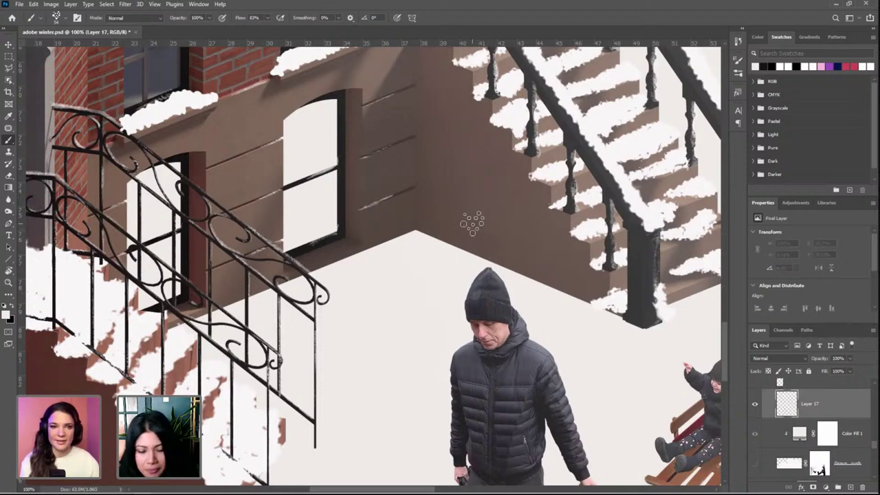
Paint a rounded, rough-edged snow bank with a smaller brush along the brownstone wall's base, from the stair post to the arched window
key("bracketleft")
key("bracketleft")
key("bracketleft")
key("bracketleft")
left_click(609, 319)
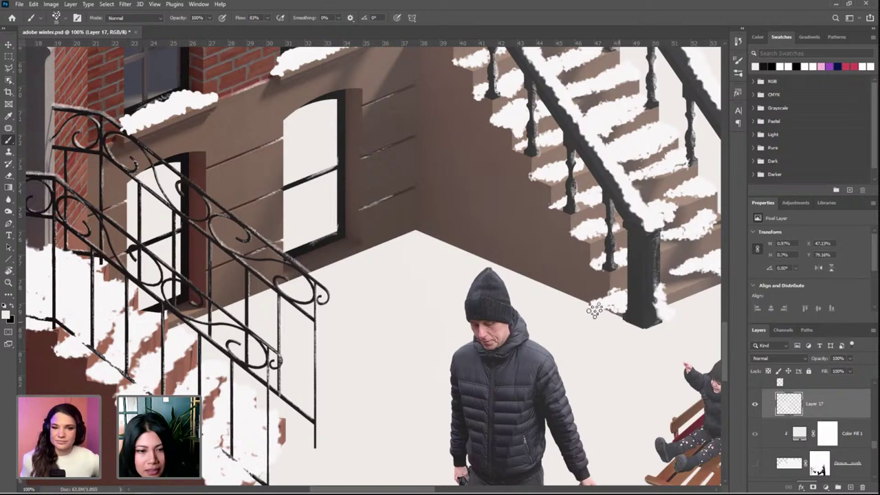
mouse_move(595, 311)
left_mouse_down()
mouse_move(556, 295)
mouse_move(583, 306)
mouse_move(519, 258)
mouse_move(528, 260)
mouse_move(458, 224)
mouse_move(413, 216)
mouse_move(356, 256)
mouse_move(423, 230)
mouse_move(533, 279)
mouse_move(421, 231)
mouse_move(330, 260)
mouse_move(379, 266)
mouse_move(335, 273)
mouse_move(324, 265)
mouse_move(426, 220)
mouse_move(398, 221)
mouse_move(346, 262)
left_mouse_up()
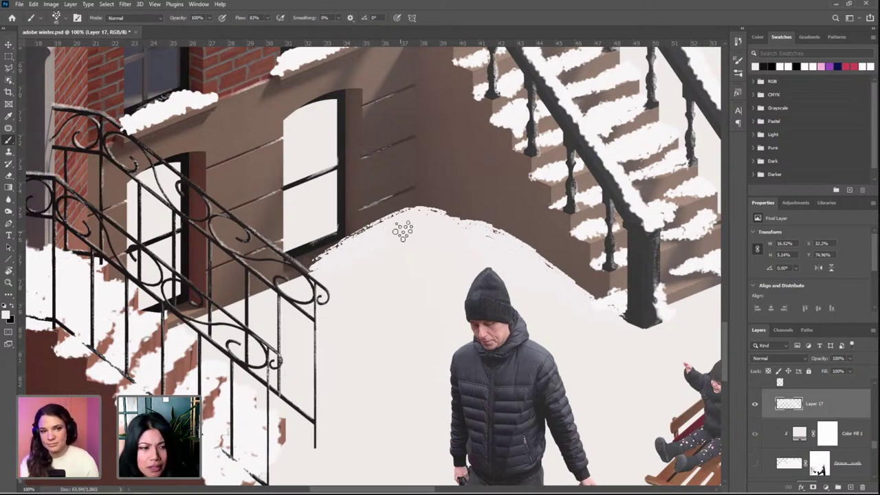
mouse_move(389, 242)
left_mouse_down()
mouse_move(439, 214)
mouse_move(494, 229)
mouse_move(525, 257)
left_mouse_up()
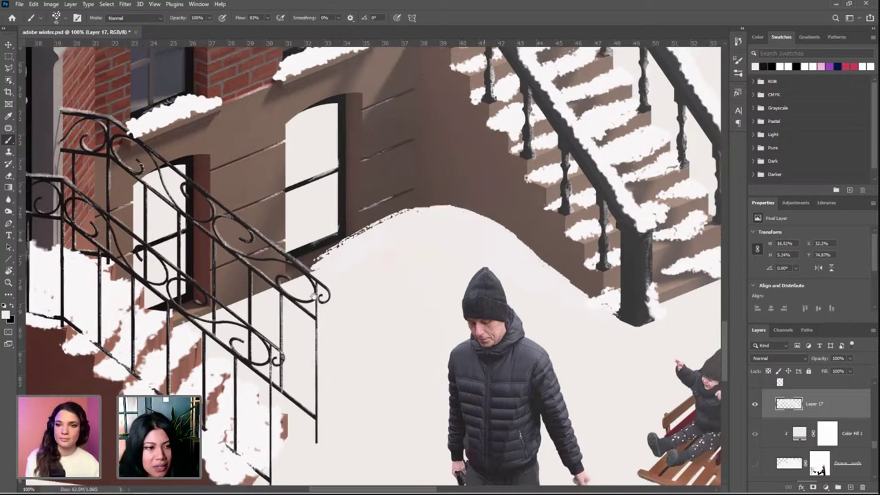
Display the ground snow layer's mask alone on the canvas around the staircase with the iron railing
key("ctrl+minus")
left_click_drag(367, 264, 412, 222)
scroll(368, 177, "up", 2)
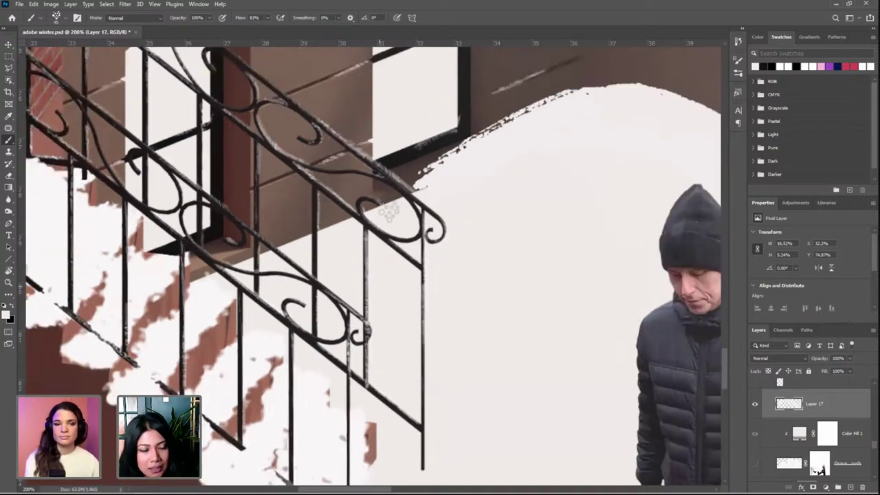
key("ctrl+minus")
scroll(830, 453, "down", 3)
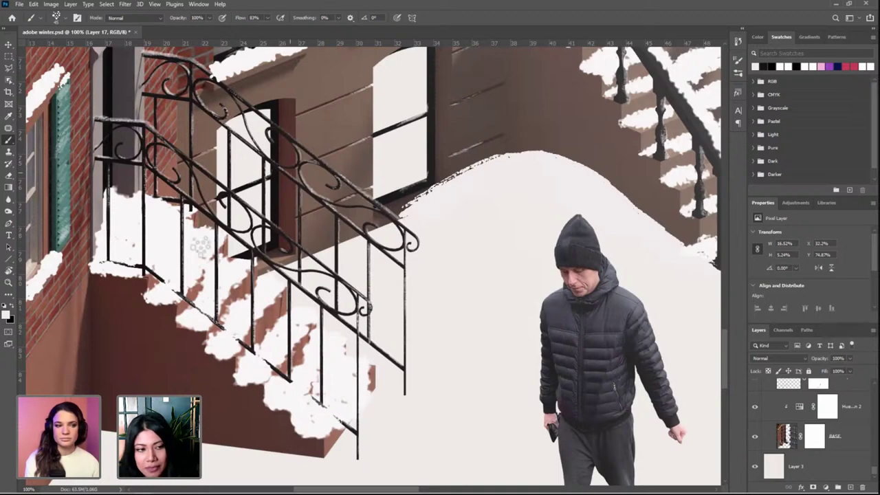
scroll(813, 417, "up", 4)
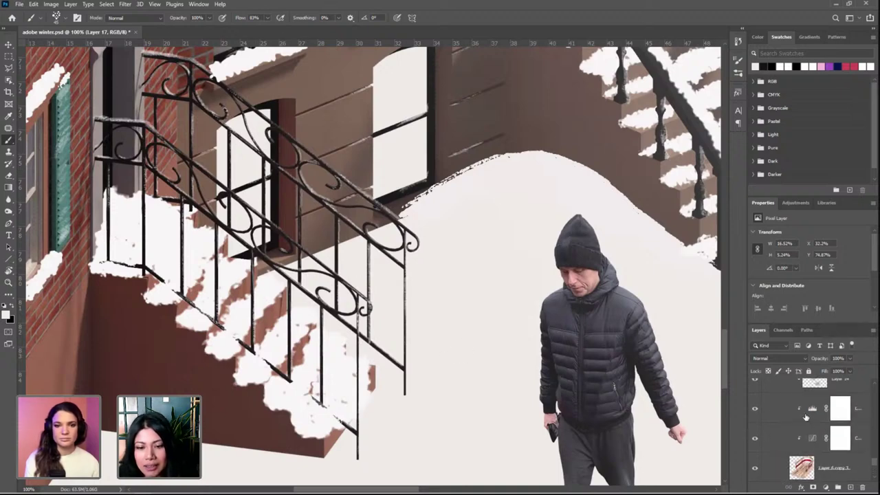
scroll(813, 416, "up", 2)
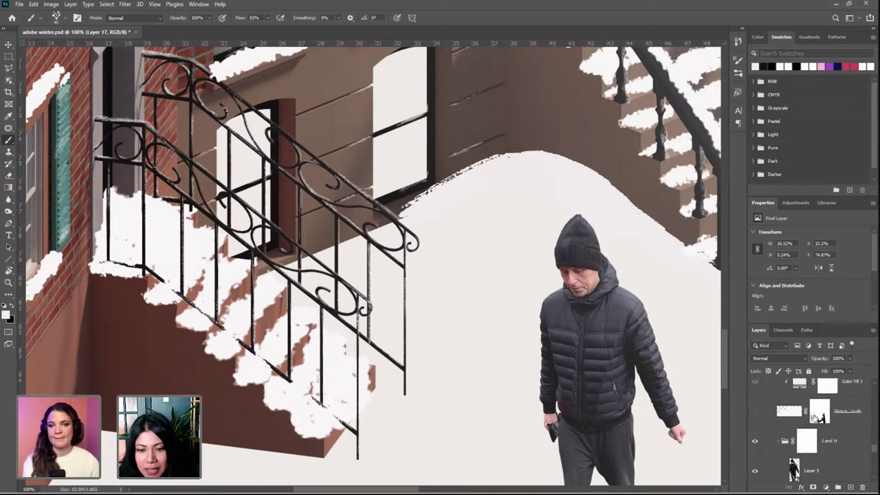
left_click(819, 413)
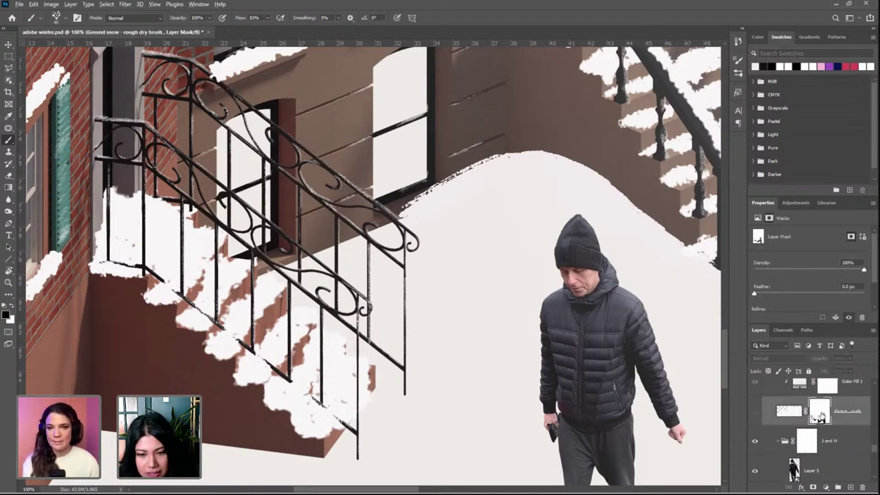
left_click(819, 416, "alt")
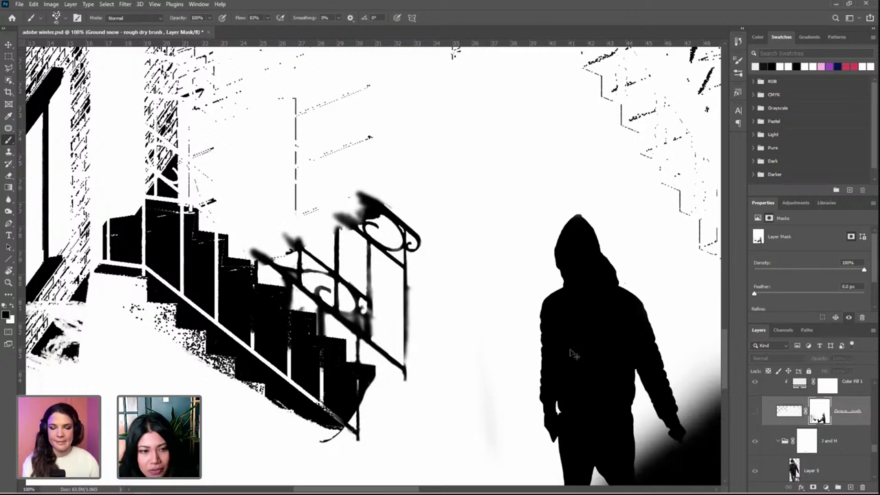
Examine the ground snow mask across the whole street and return to the normal image view
key("ctrl+minus")
key("ctrl+minus")
key("ctrl+minus")
key("ctrl+minus")
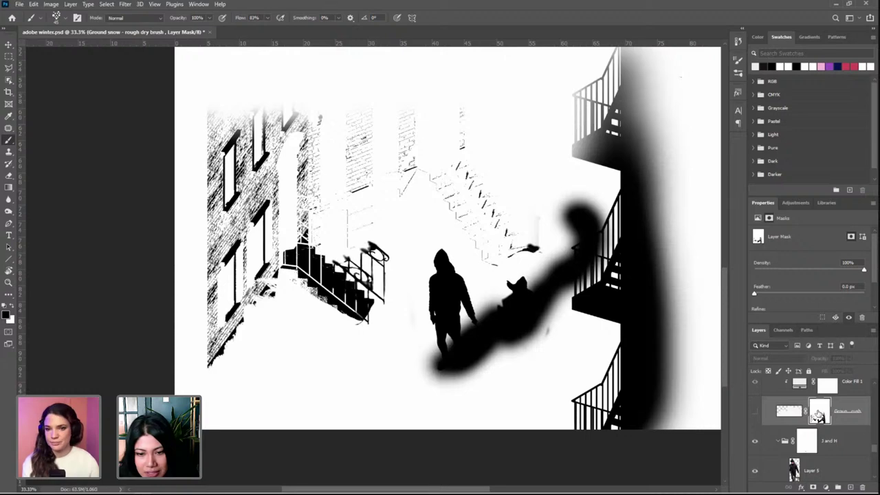
left_click(817, 414, "alt")
Show the ground snow layer and delete the practice Layer 17 above Color Fill 1
left_click(754, 412)
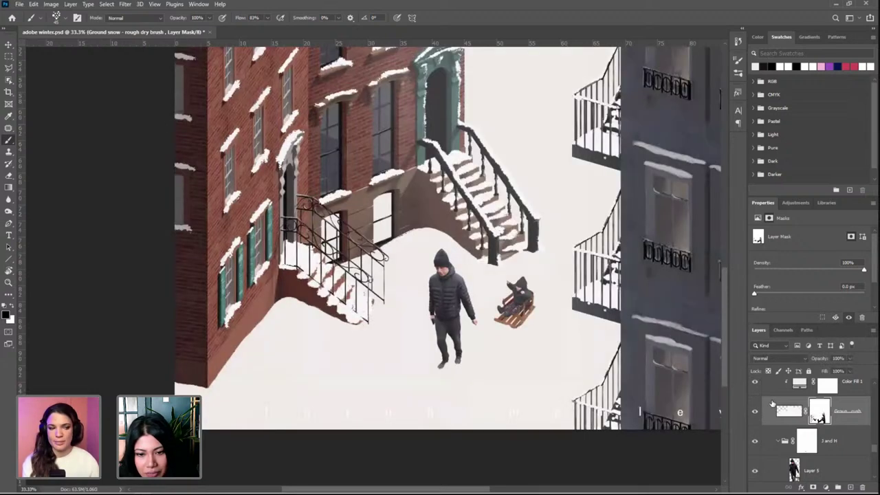
scroll(784, 410, "up", 1)
left_click_drag(853, 390, 862, 486)
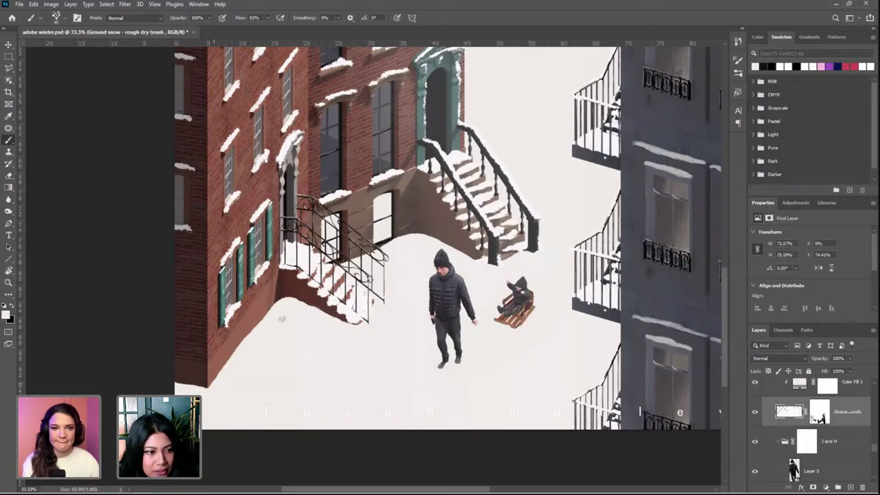
Expand the J +H shadow detail group and make it visible together with Layer 10
left_click_drag(493, 257, 529, 352)
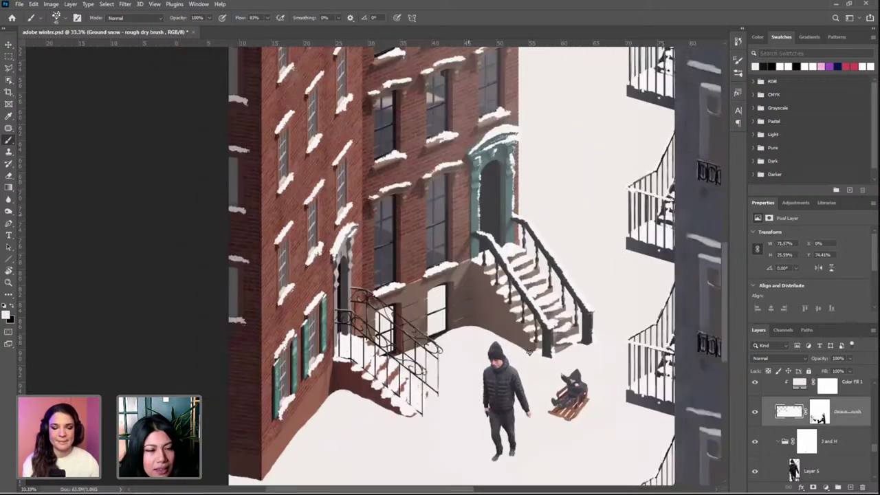
scroll(819, 429, "up", 2)
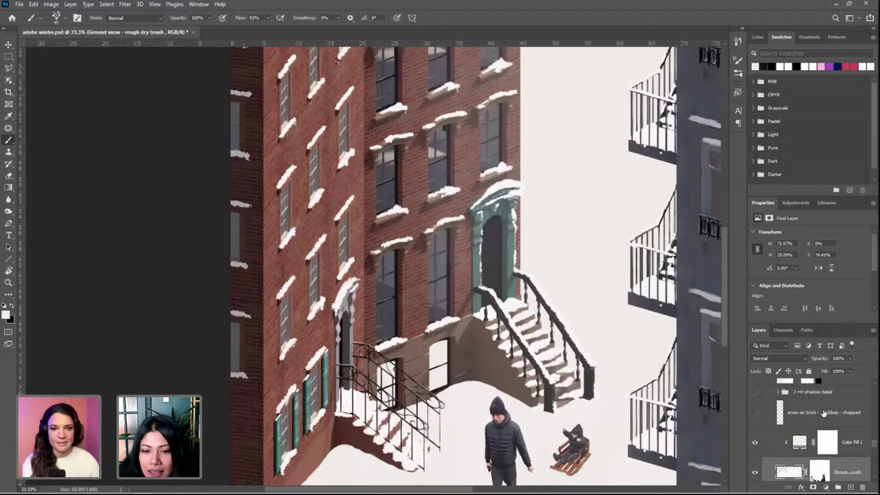
scroll(823, 413, "up", 1)
left_click(780, 423)
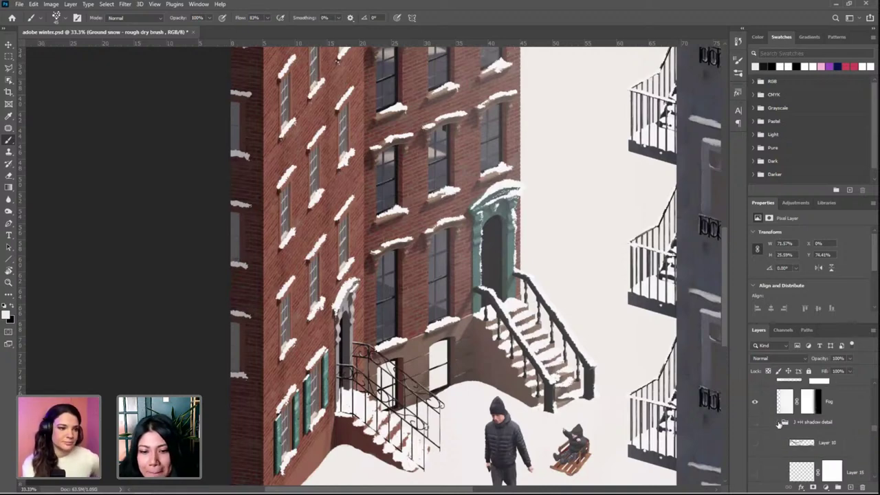
scroll(788, 435, "down", 1)
left_click(754, 413)
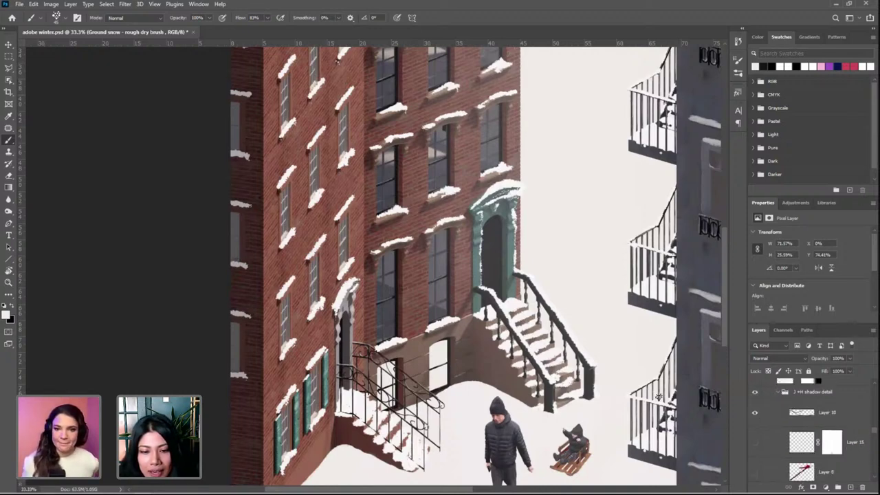
Show the two red rope layers that connect the man's hand to both sides of the sled and check them up close
left_click_drag(576, 384, 498, 282)
key("ctrl+plus")
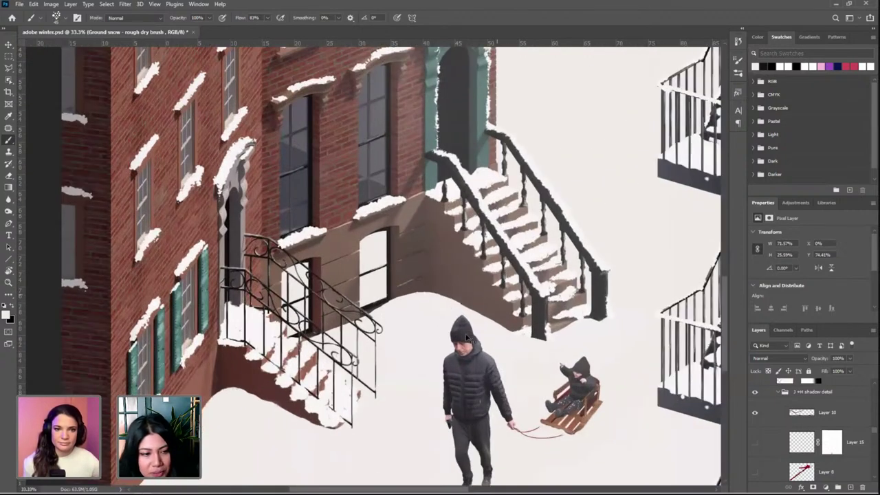
left_click_drag(592, 459, 501, 374)
key("ctrl+plus")
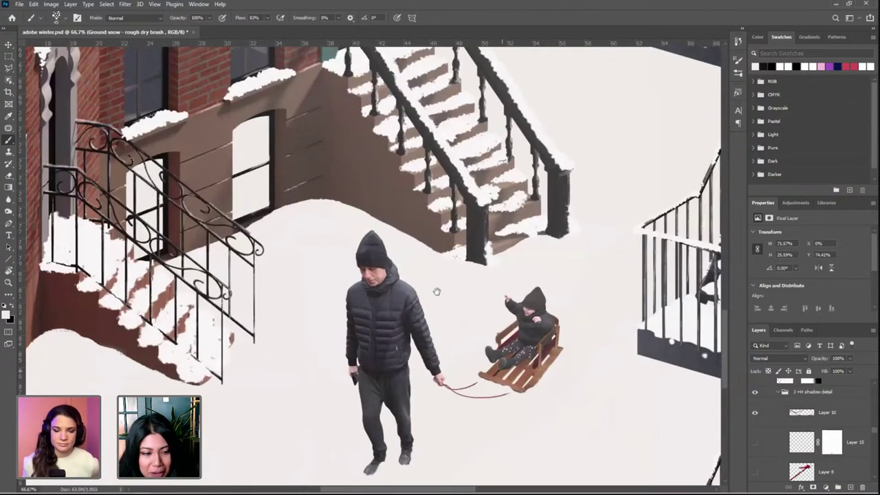
scroll(437, 291, "up", 1)
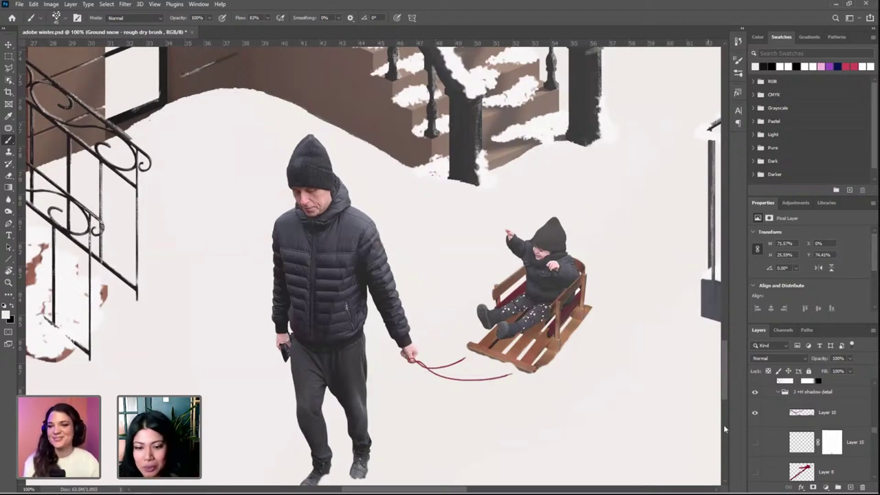
left_click(754, 472)
scroll(570, 341, "down", 2)
scroll(775, 439, "down", 4)
scroll(776, 419, "up", 1)
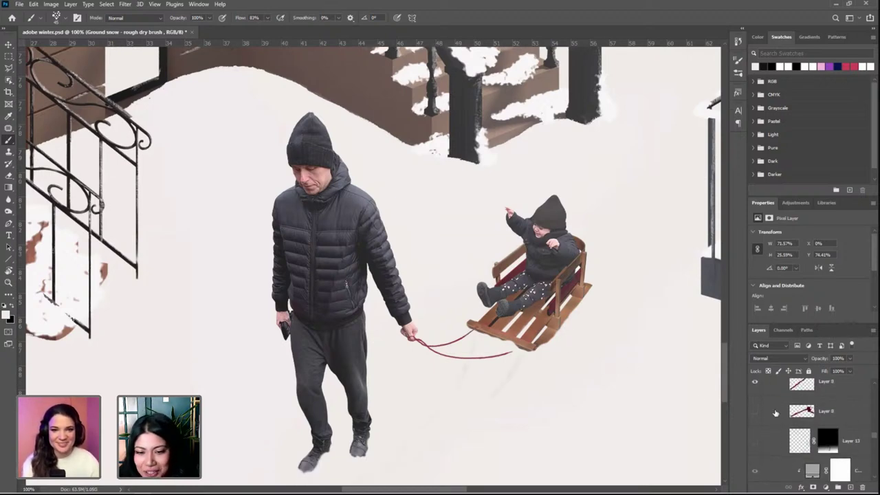
left_click(754, 413)
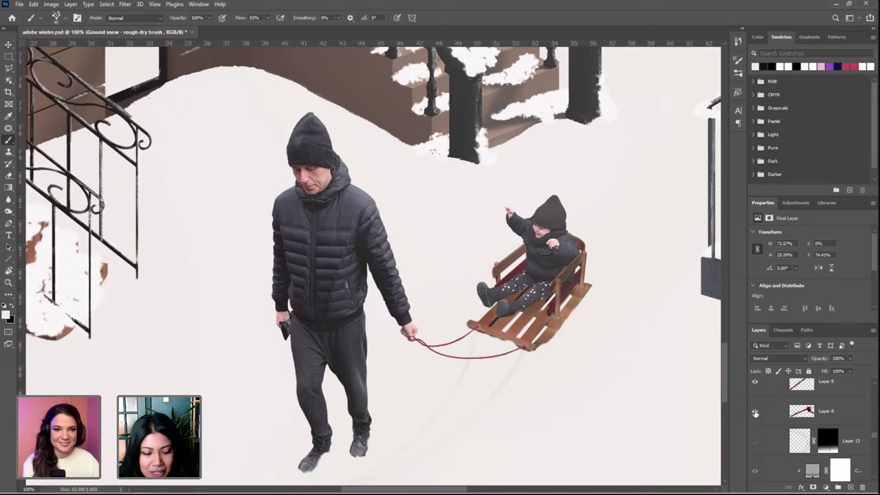
key("ctrl+plus")
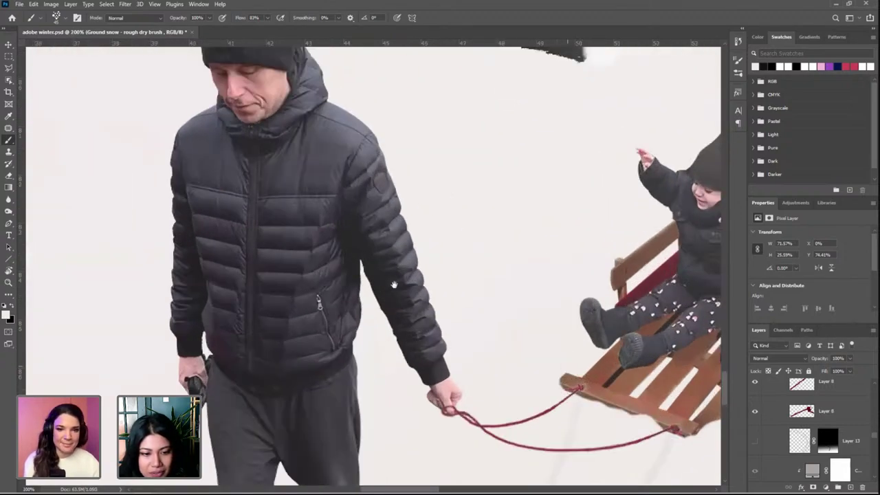
key("ctrl+minus")
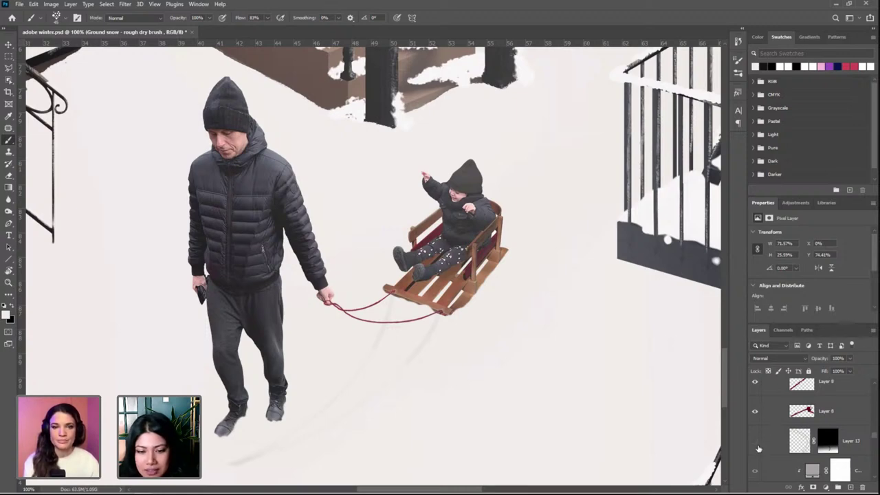
Show Layer 13 with the sled tracks and bring the street behind the sled into view
left_click(754, 443)
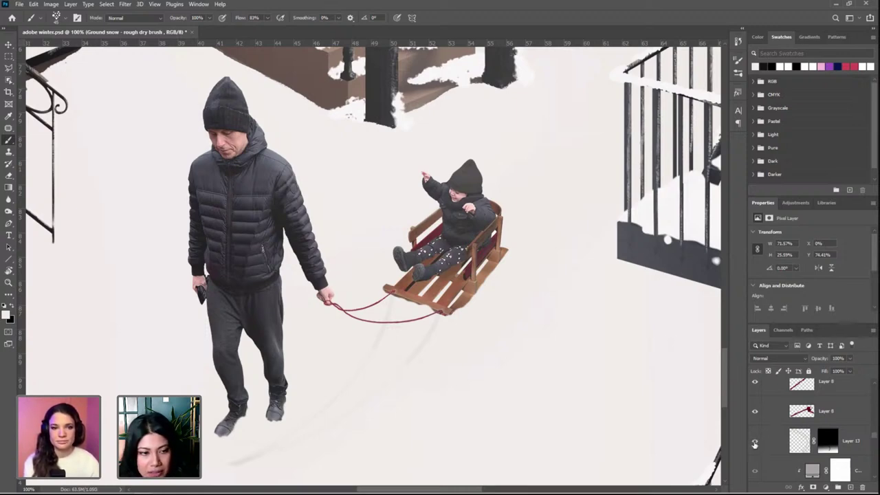
left_click_drag(475, 191, 390, 253)
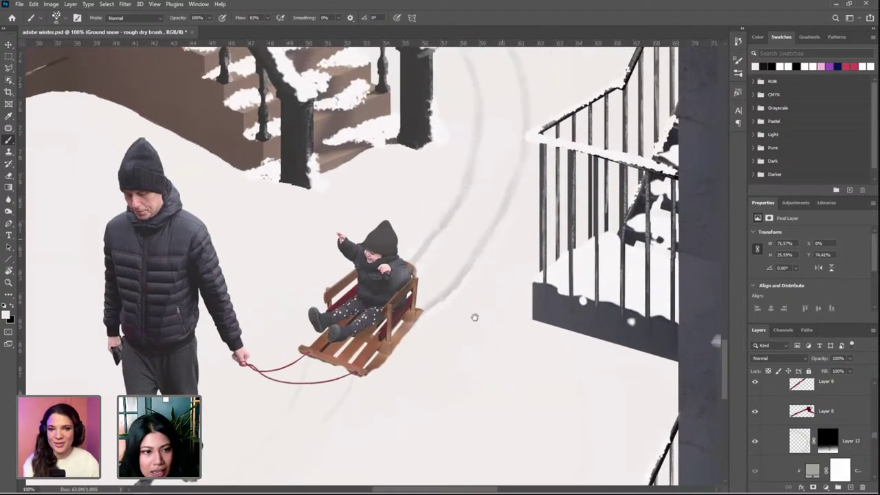
left_click_drag(474, 317, 435, 416)
Select Layer 13 and display its layer mask alone over the sled tracks
left_click(816, 444)
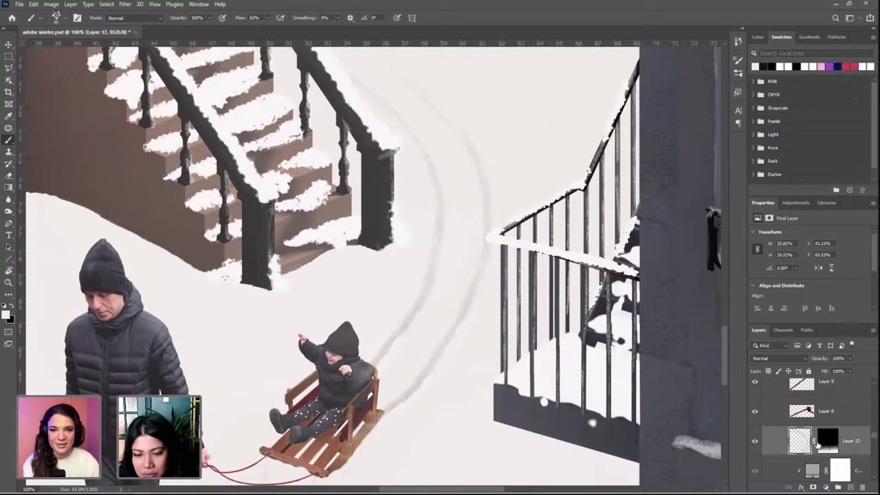
scroll(845, 426, "down", 1)
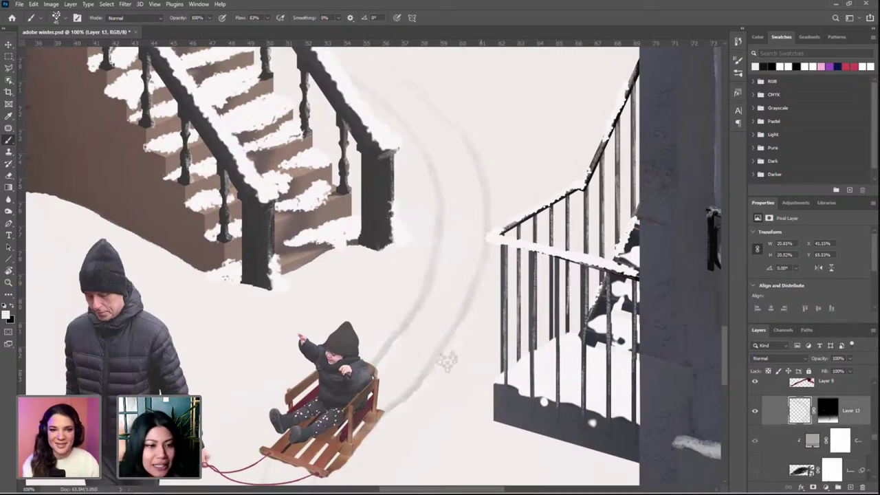
left_click_drag(466, 305, 435, 291)
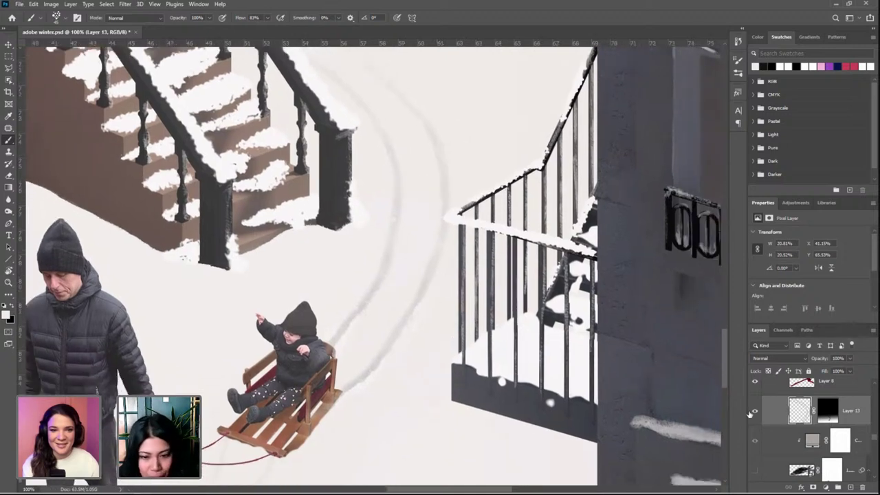
left_click(827, 415, "alt")
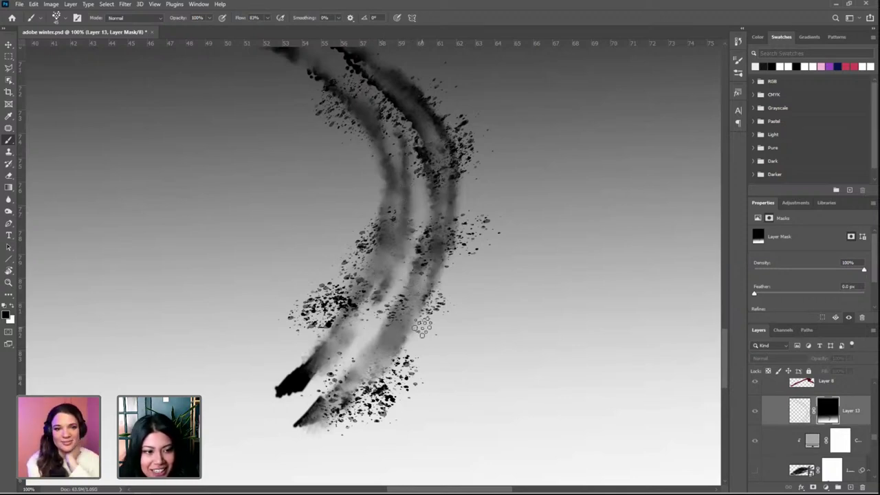
Leave the mask-only view of Layer 13 and inspect the sled tracks' edges up close in the snow
left_click(828, 414, "alt")
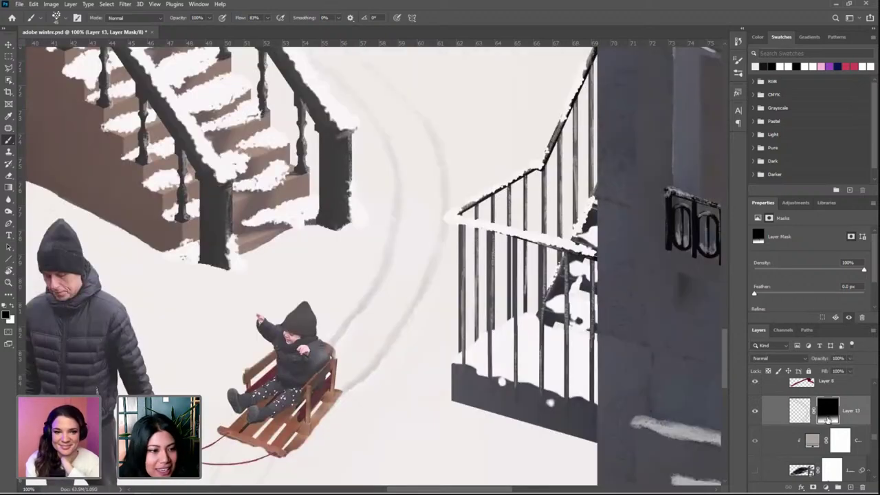
scroll(402, 365, "up", 10)
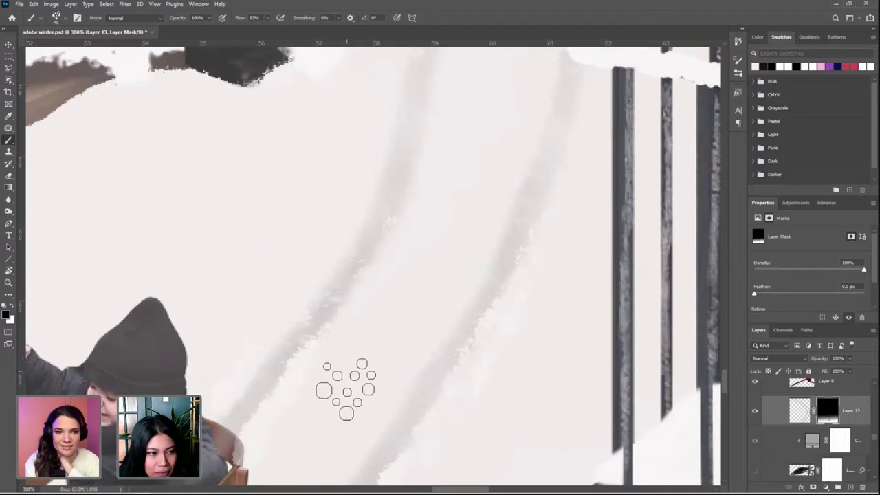
scroll(375, 392, "down", 10)
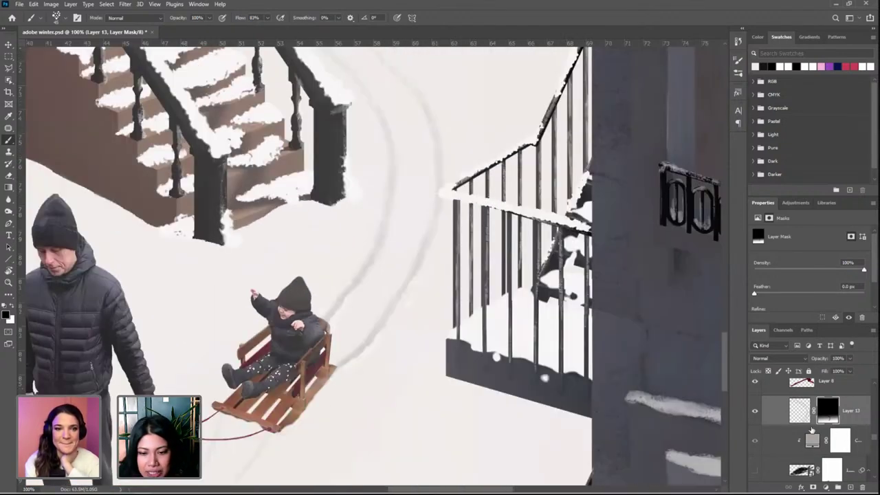
Add a new empty layer directly above Layer 13 and hide Layer 13 with the existing sled tracks
left_click(799, 411)
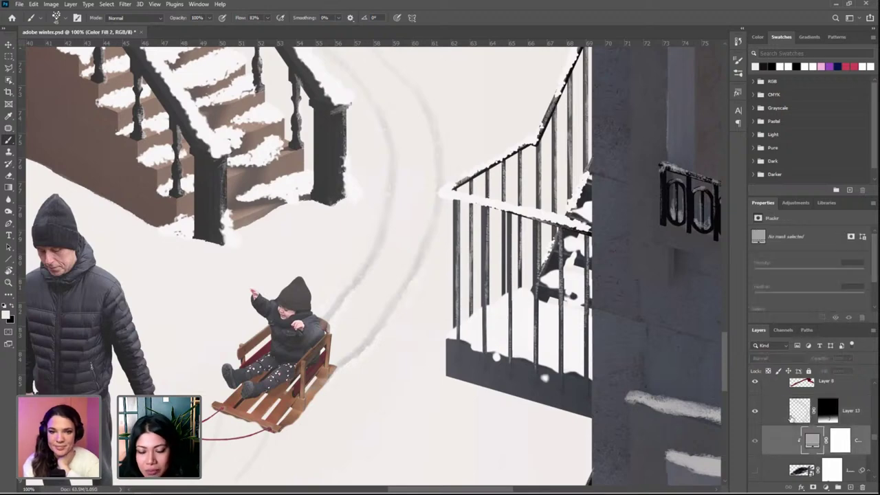
left_click(850, 487)
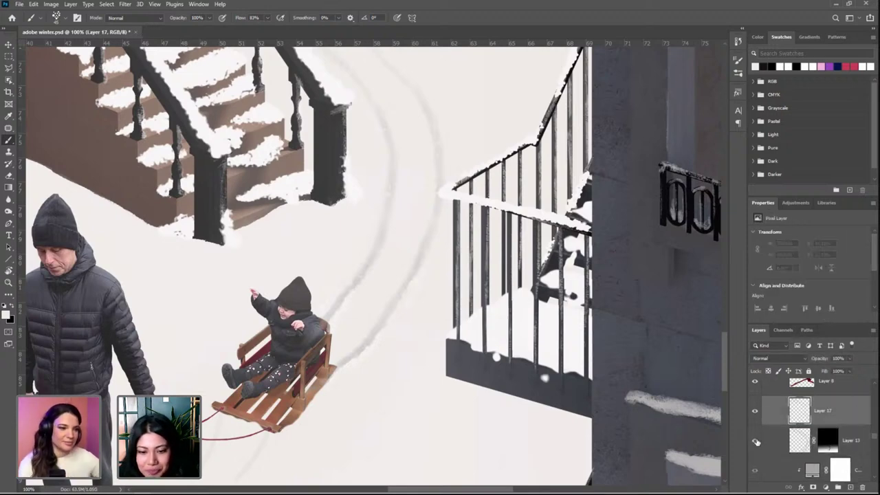
left_click(755, 440)
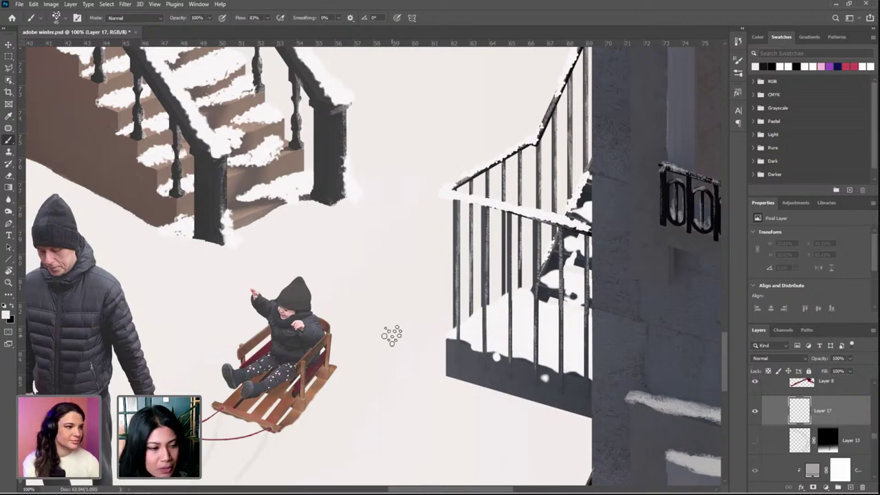
Sample a light snow color and brush a faint curved track behind the sled on Layer 17
scroll(392, 246, "down", 4)
scroll(392, 246, "left", 1)
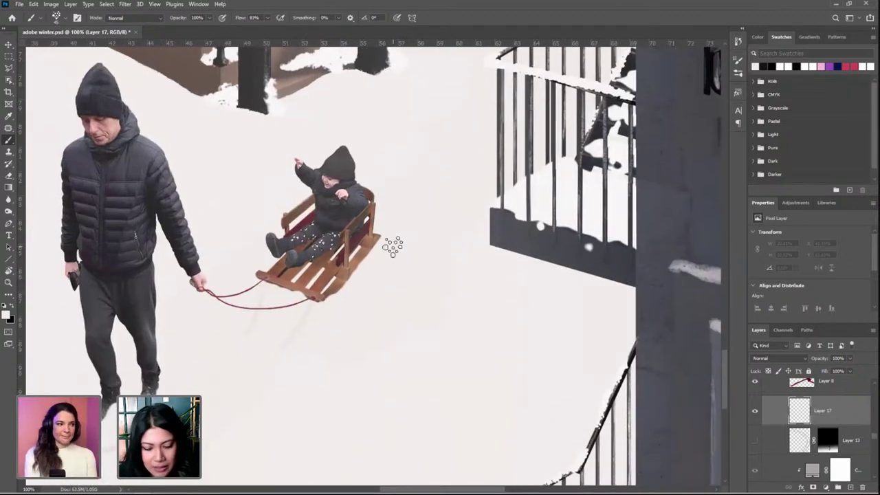
key("i")
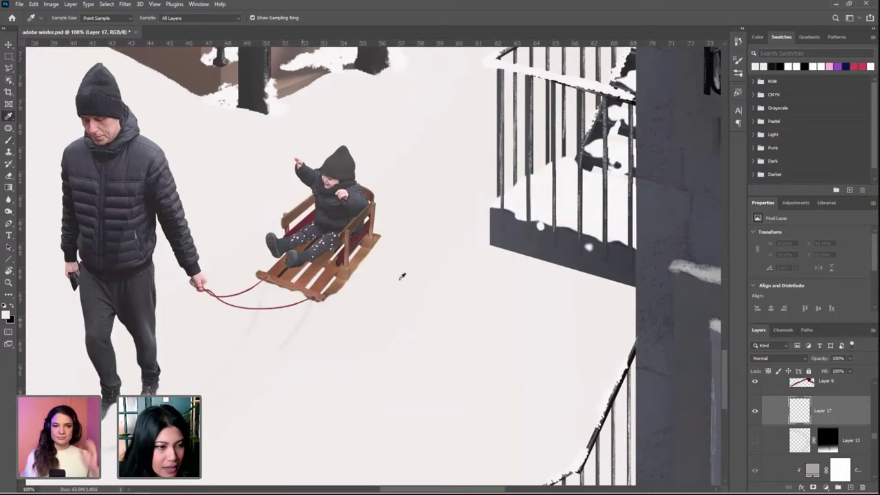
scroll(420, 282, "up", 5)
scroll(403, 340, "right", 1)
key("ctrl+minus")
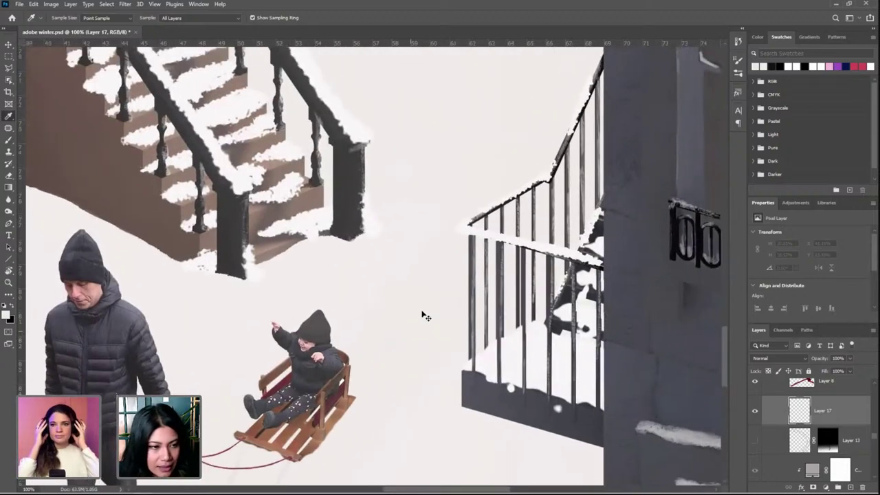
key("b")
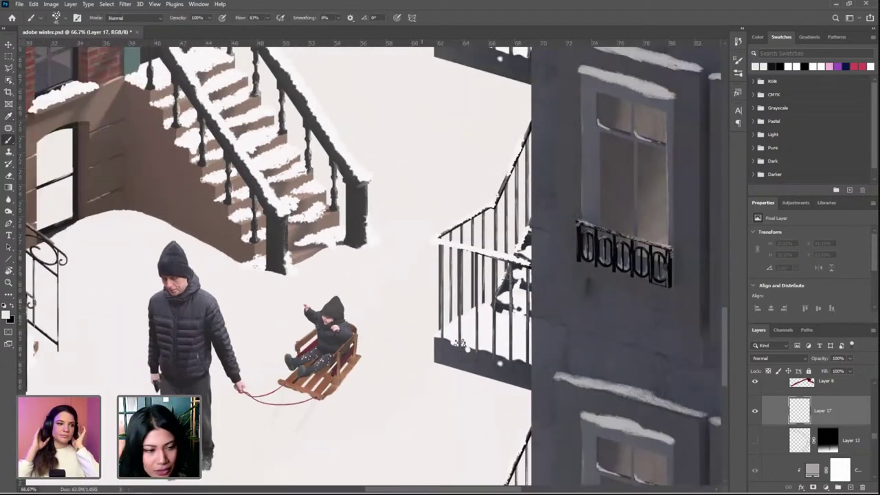
left_click(368, 349)
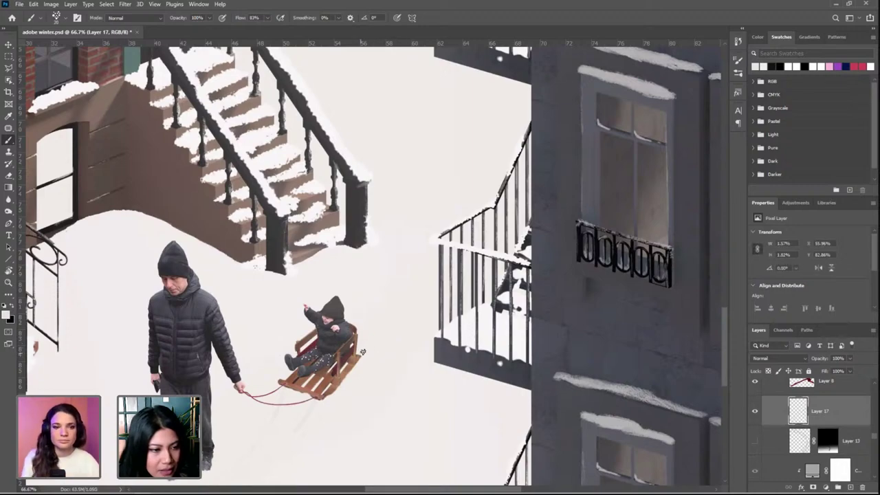
left_click_drag(407, 269, 384, 199)
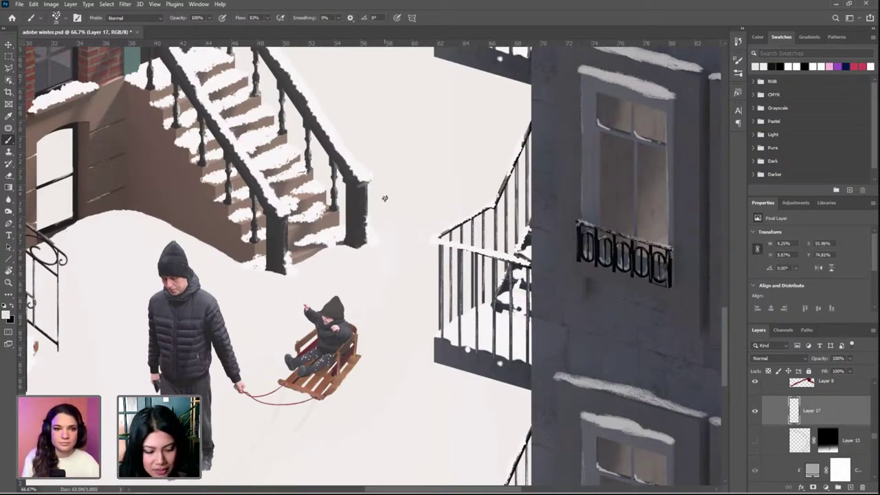
Extend the faint strokes on Layer 17 into two parallel curved tracks running from the sled up past the stair post
key("ctrl+plus")
key("ctrl+plus")
mouse_move(441, 292)
left_mouse_down()
mouse_move(427, 228)
mouse_move(459, 241)
left_mouse_up()
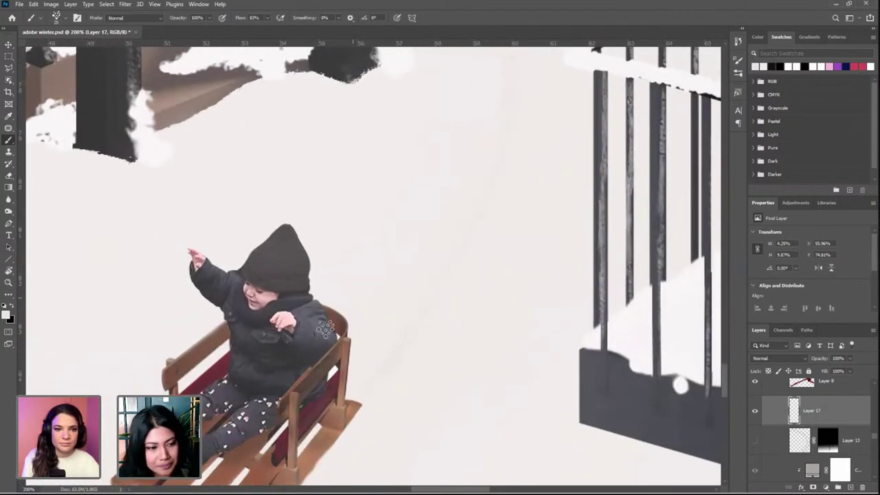
mouse_move(406, 220)
left_mouse_down()
mouse_move(437, 127)
mouse_move(437, 49)
left_mouse_up()
key("ctrl+minus")
left_click_drag(430, 83, 501, 164)
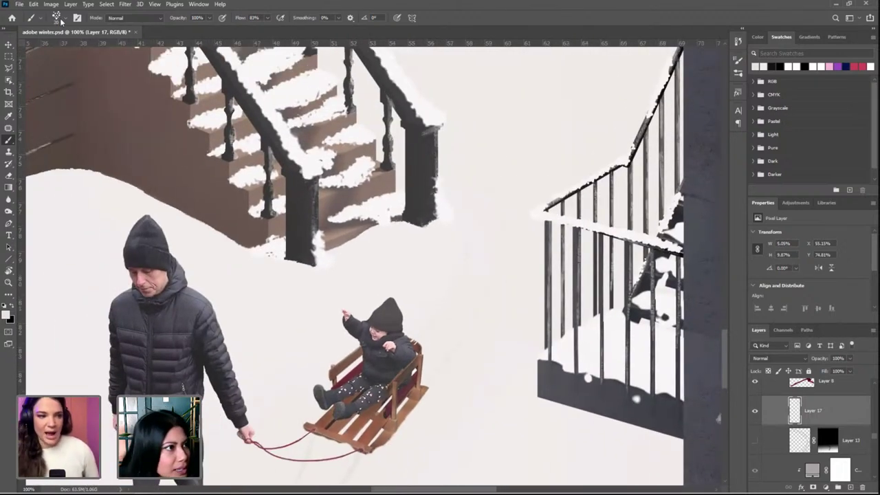
Search the brush presets for "dry br" to locate the Rough Dry Brush among the Wet Media Brushes
left_click(63, 19)
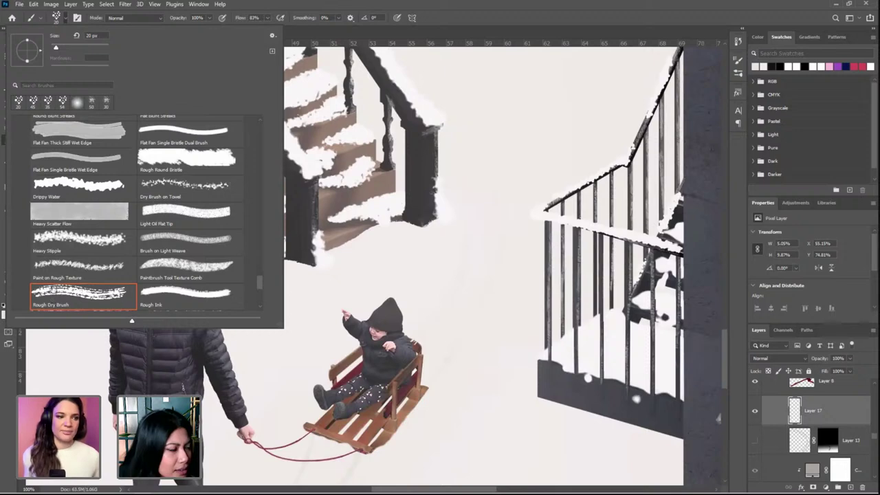
scroll(55, 290, "up", 2)
scroll(62, 290, "down", 3)
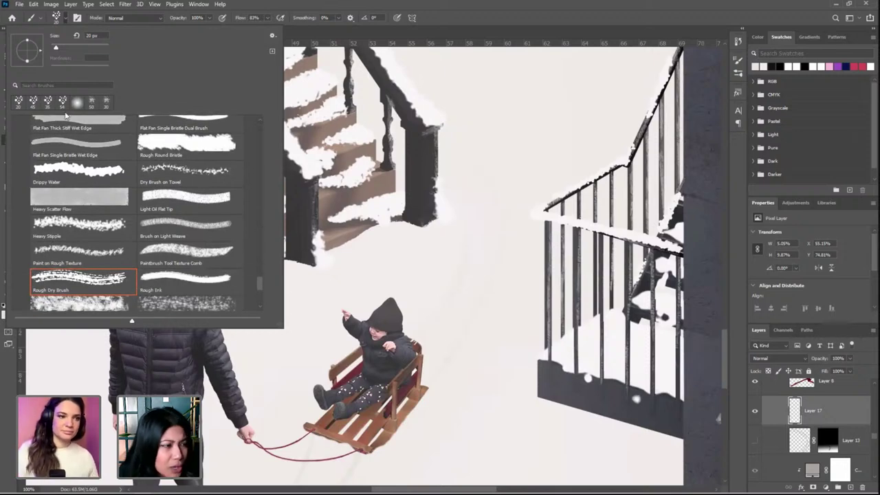
left_click(60, 85)
type("dry br")
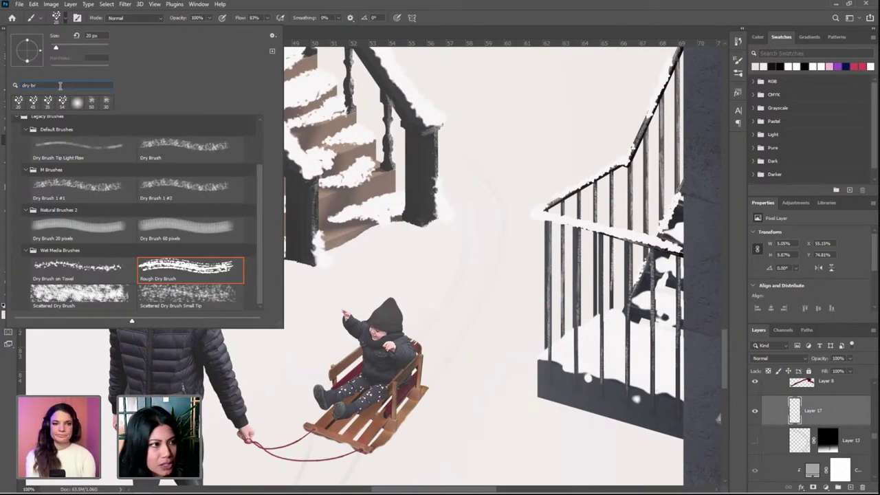
scroll(80, 253, "up", 1)
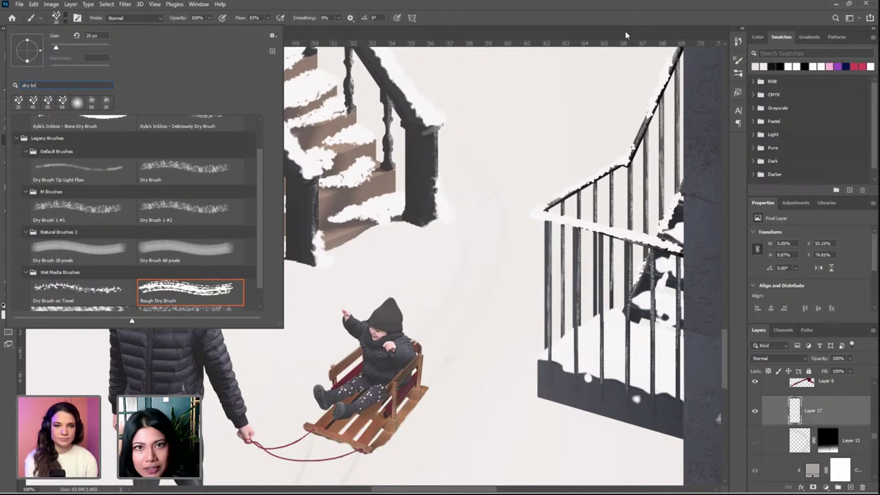
left_click(719, 21)
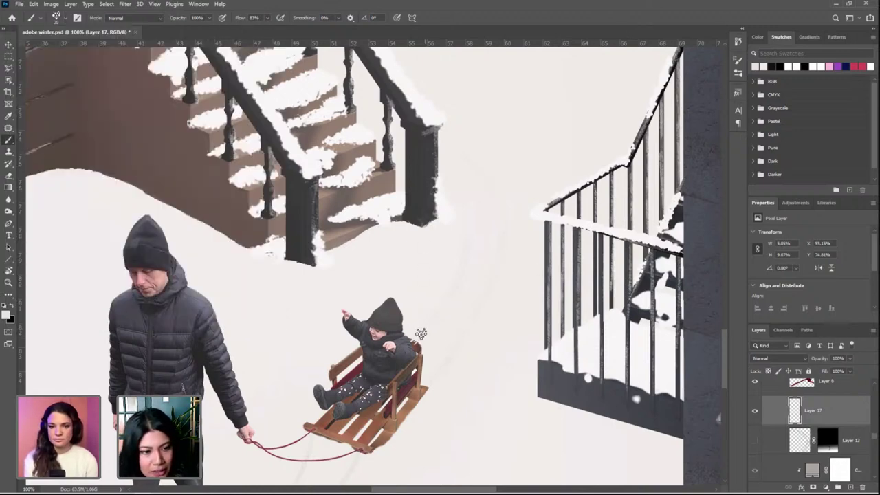
Set Layer 17's blend mode to Multiply and repaint both curved sled tracks with the Rough Dry Brush at 25 px
left_click(780, 358)
left_click(762, 301)
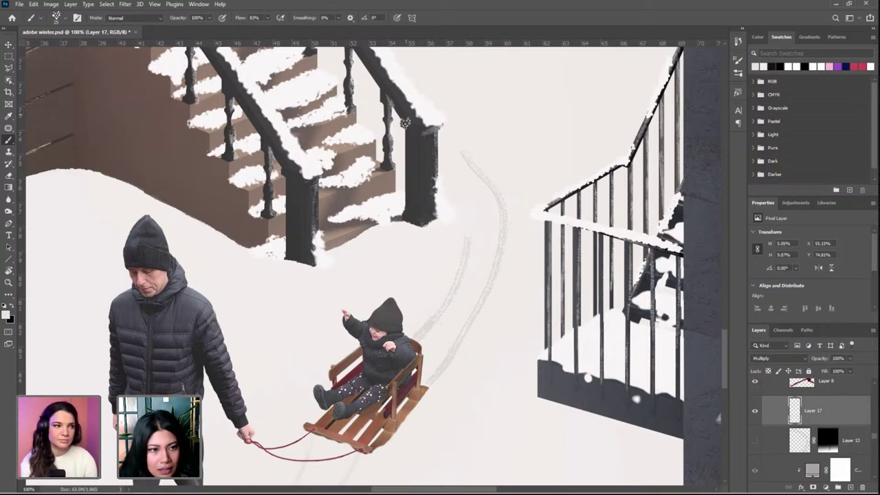
mouse_move(437, 169)
left_mouse_down()
mouse_move(465, 242)
mouse_move(443, 316)
mouse_move(425, 338)
left_mouse_up()
mouse_move(453, 141)
left_mouse_down()
mouse_move(490, 188)
mouse_move(501, 236)
mouse_move(477, 319)
mouse_move(437, 378)
left_mouse_up()
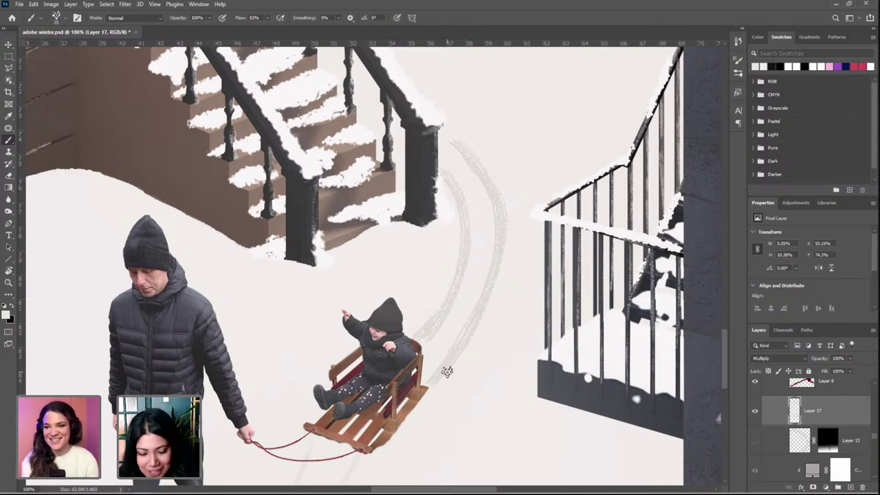
key("ctrl+minus")
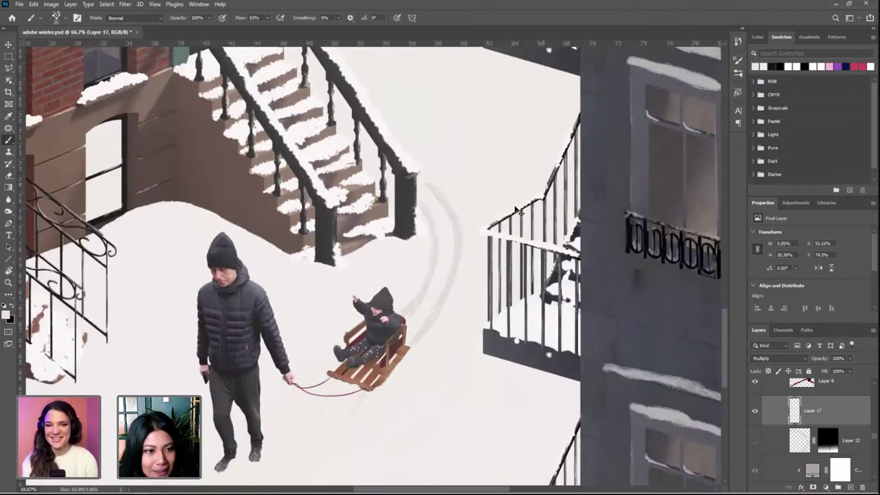
key("ctrl+plus")
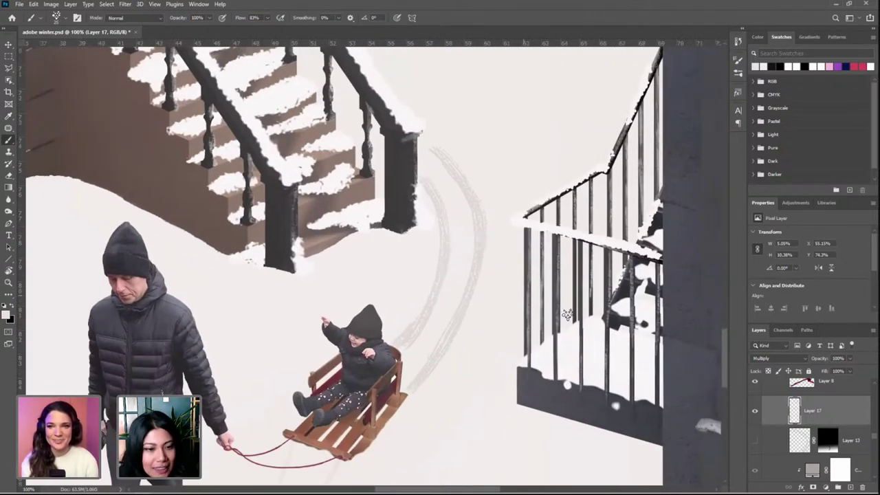
Add a layer mask to Layer 17, search the brush presets for "spla" and choose the Splashes 1 brush
left_click(813, 487)
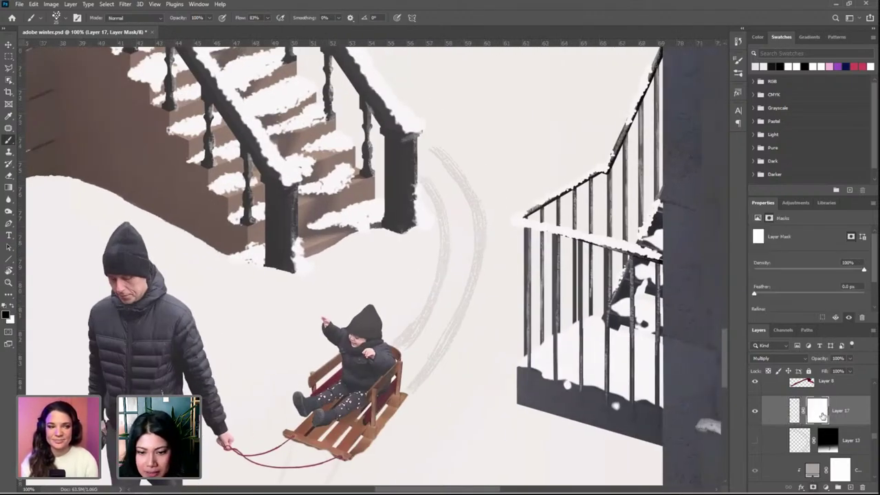
left_click(67, 19)
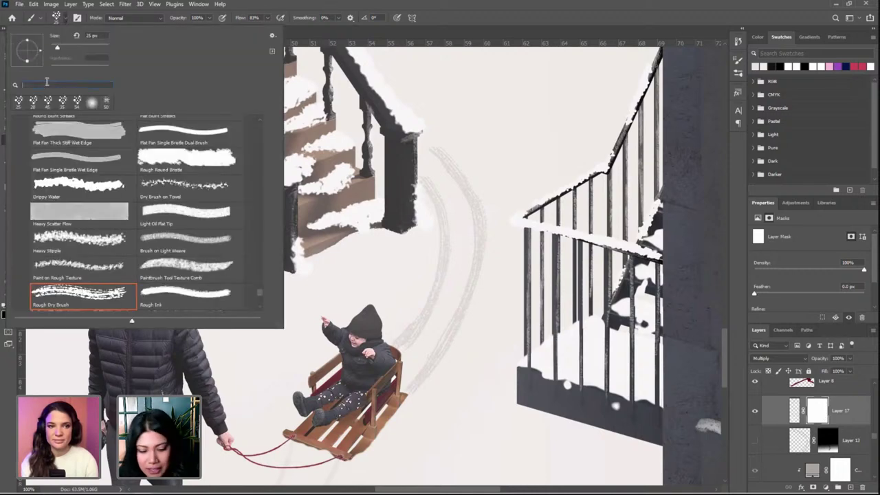
type("splatter")
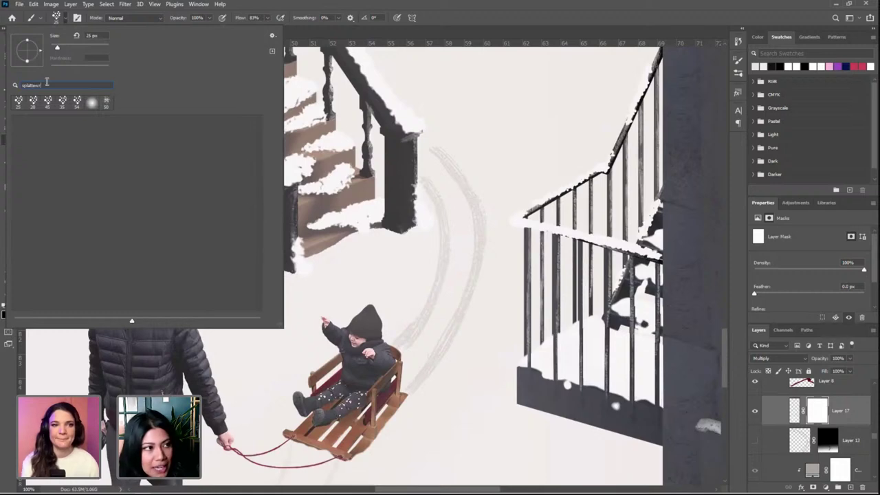
key("BackSpace")
key("BackSpace")
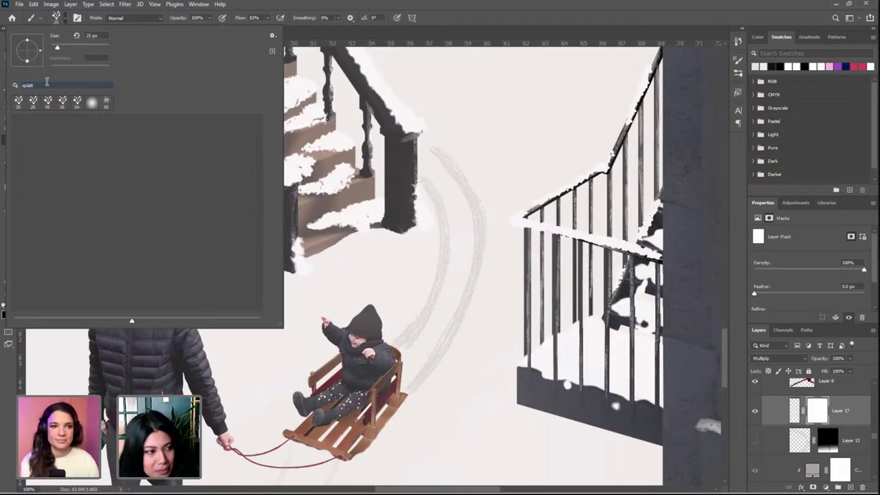
key("BackSpace")
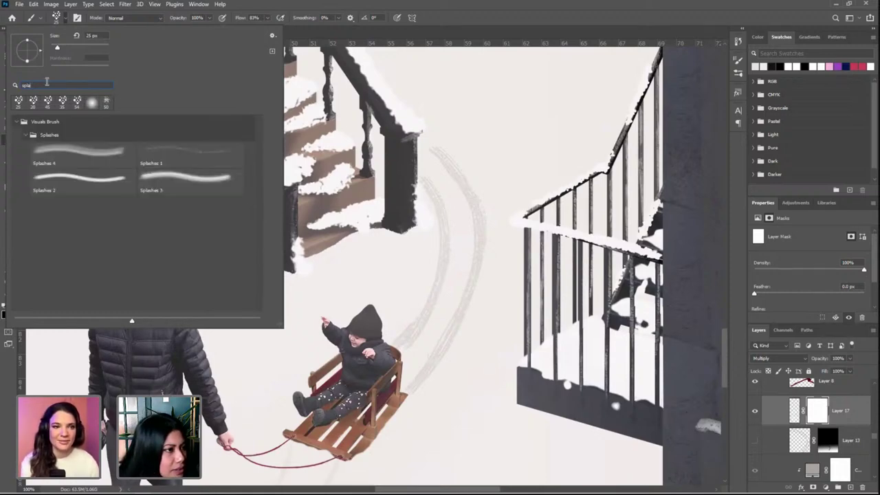
left_click(165, 162)
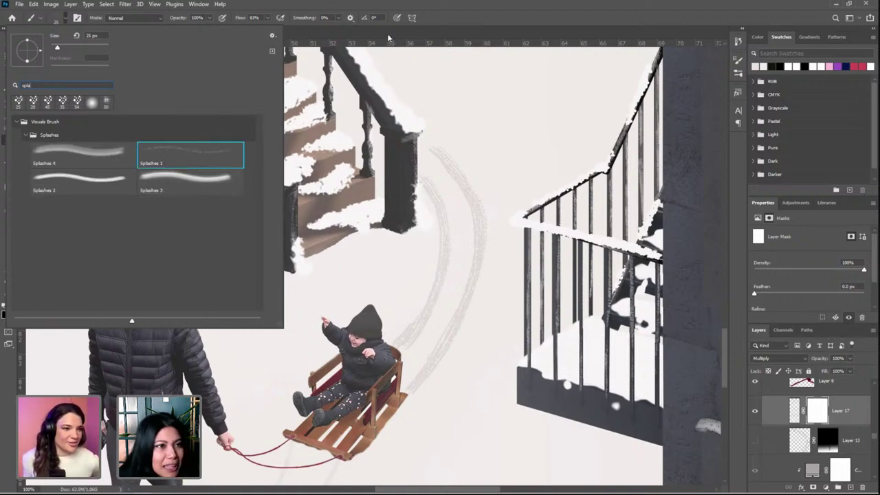
left_click(448, 186)
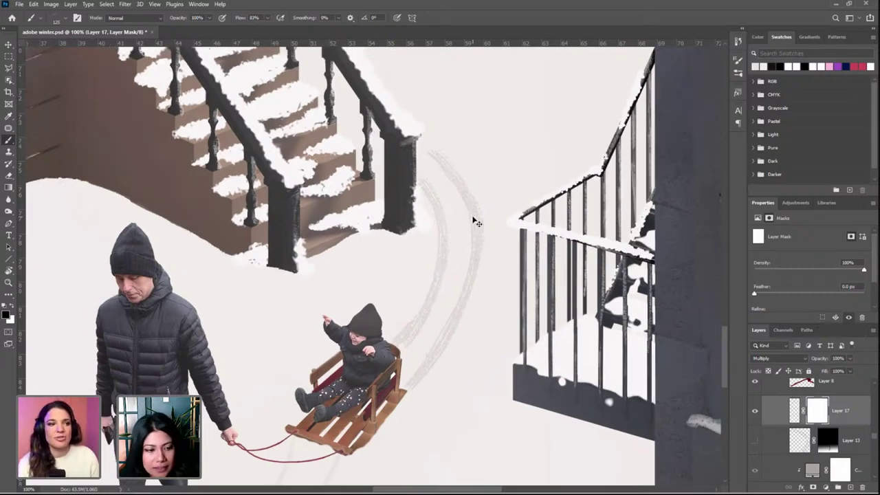
Examine the repainted sled tracks against the whole street scene and up close behind the sled
key("ctrl+minus")
scroll(390, 296, "down", 3)
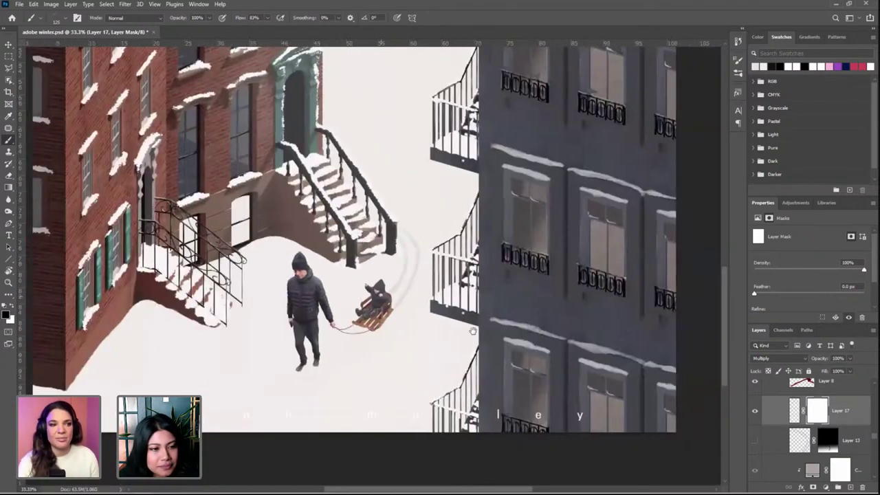
left_click_drag(394, 309, 475, 335)
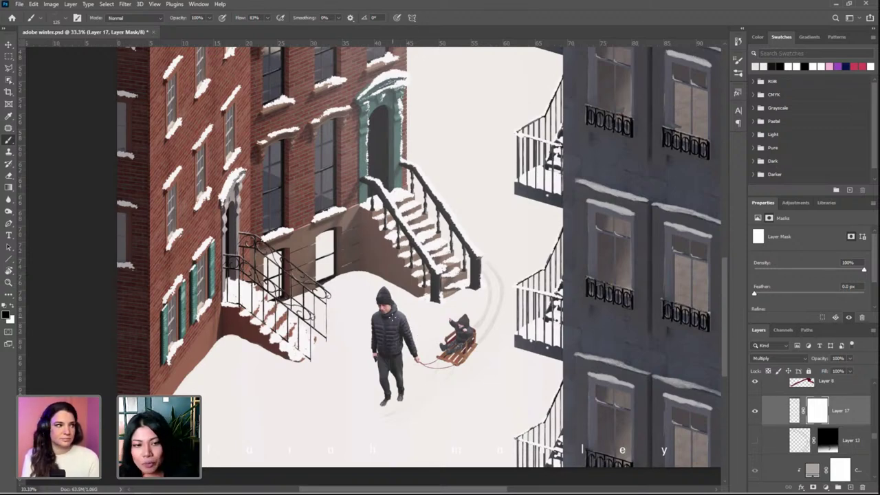
key("ctrl+plus")
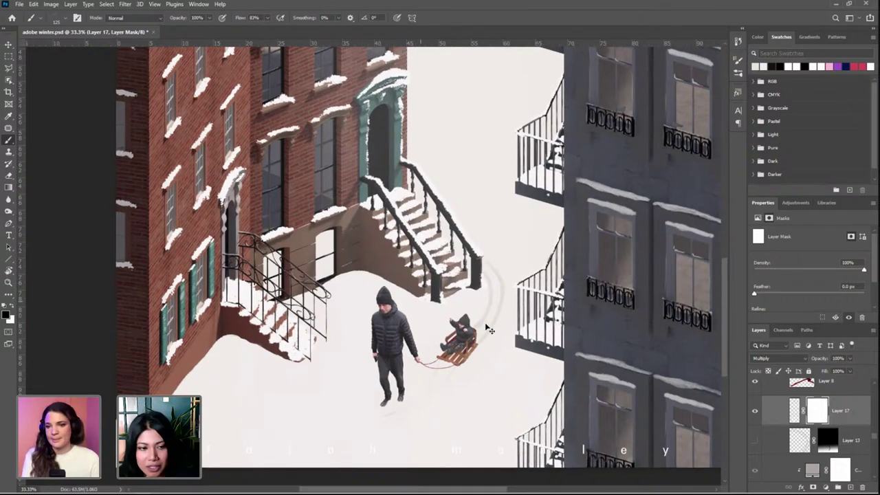
scroll(460, 241, "up", 3)
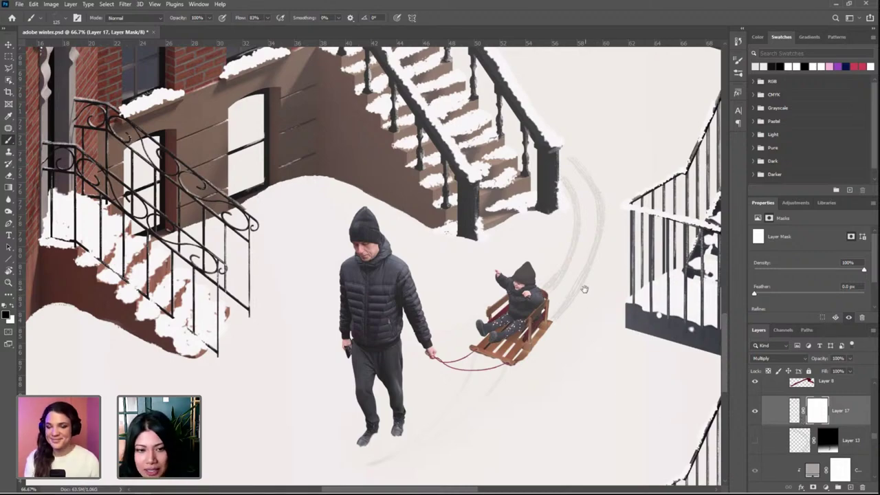
left_click_drag(585, 289, 522, 319)
scroll(526, 323, "up", 1)
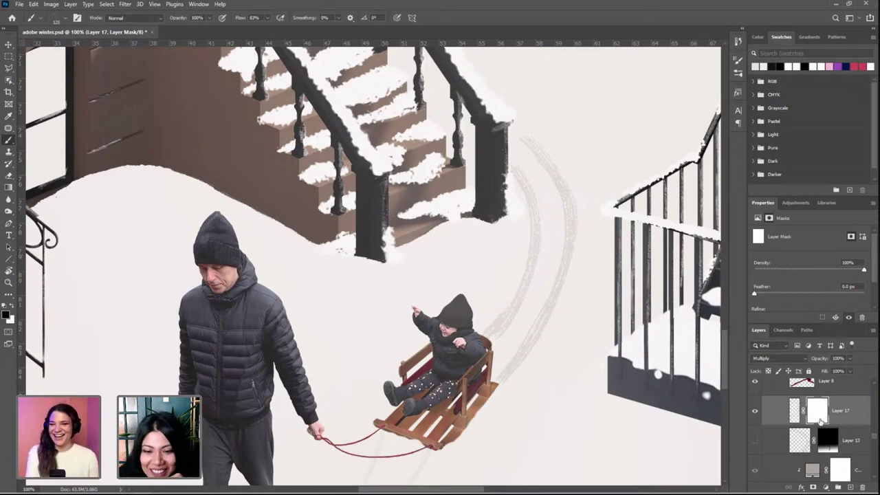
Delete Layer 17 and make Layer 13, holding the original sled tracks, visible in the street scene
left_click_drag(846, 417, 862, 486)
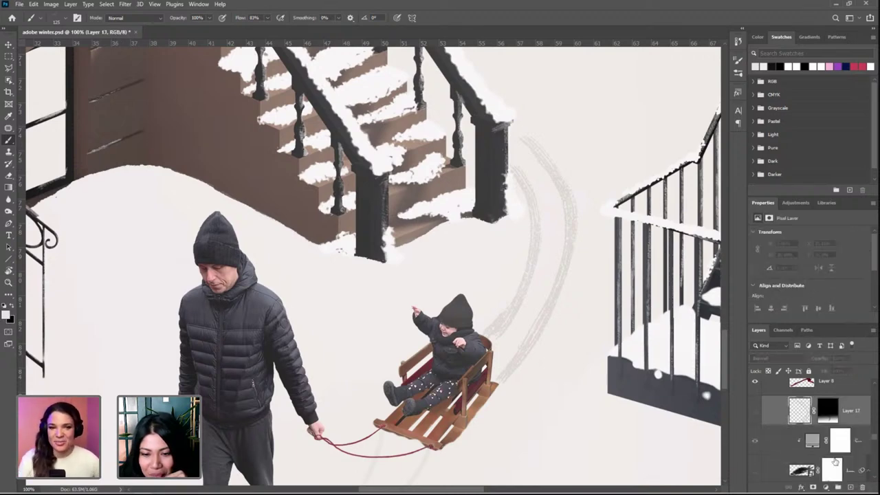
left_click(756, 413)
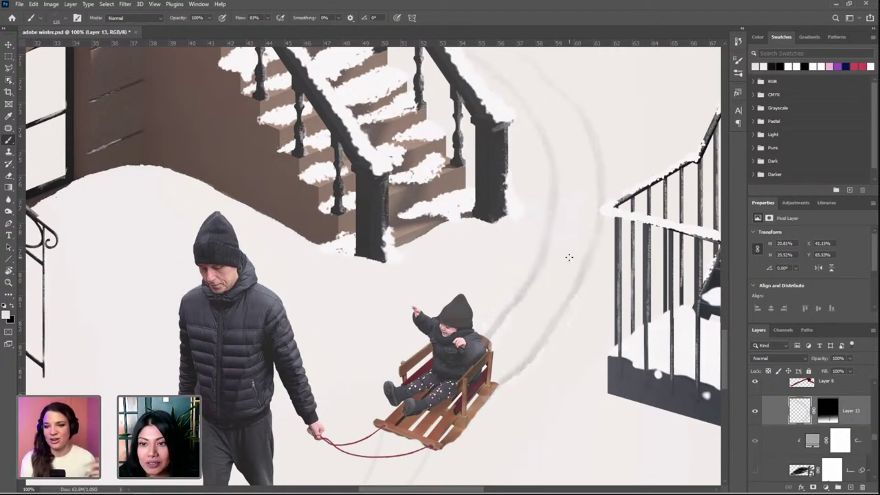
scroll(569, 261, "down", 3)
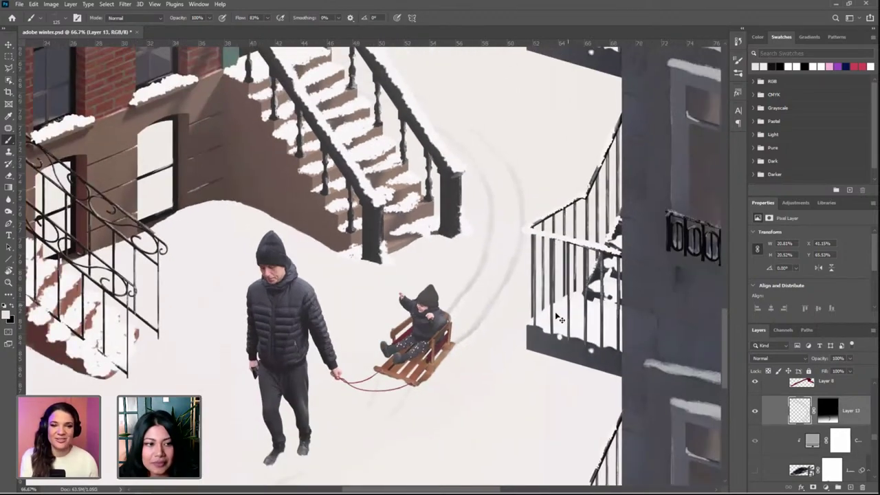
scroll(560, 318, "down", 3)
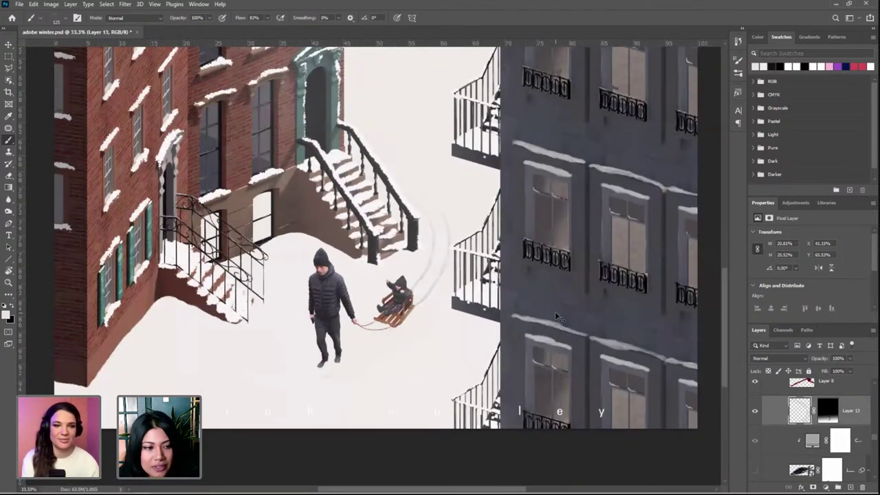
scroll(556, 313, "down", 2)
scroll(427, 280, "down", 1)
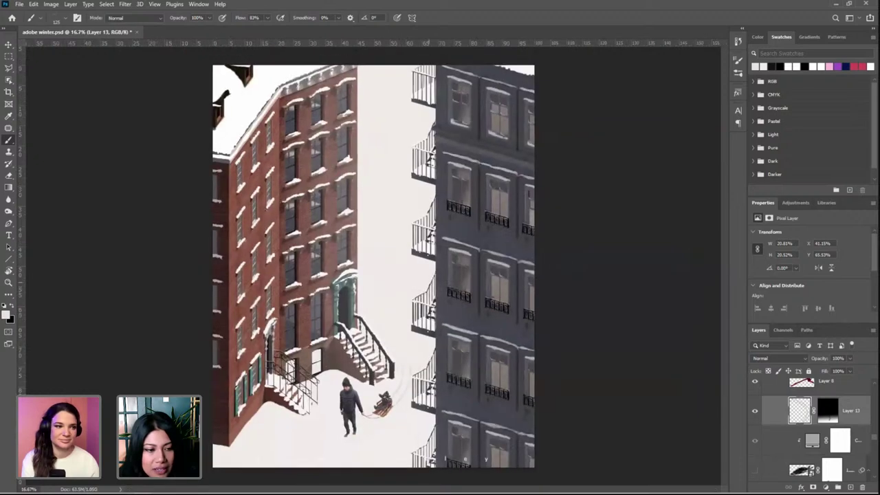
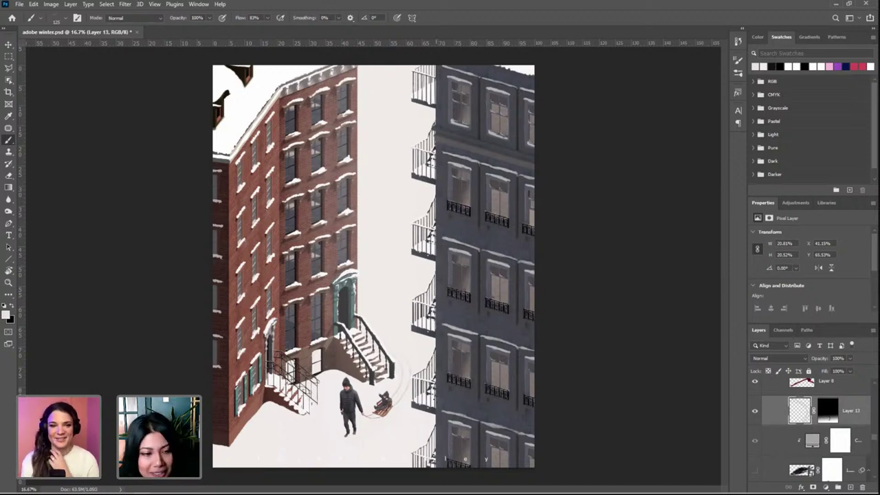
Inspect the hidden Layer 5 copy and its Gaussian Blur and Puppet Warp smart filters in the layer stack
key("ctrl+plus")
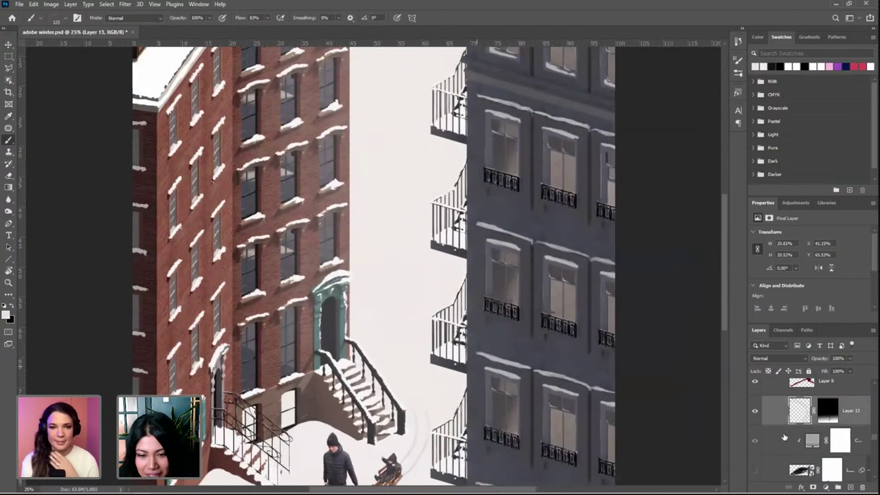
scroll(373, 266, "down", 2)
scroll(784, 437, "down", 1)
scroll(424, 349, "down", 1)
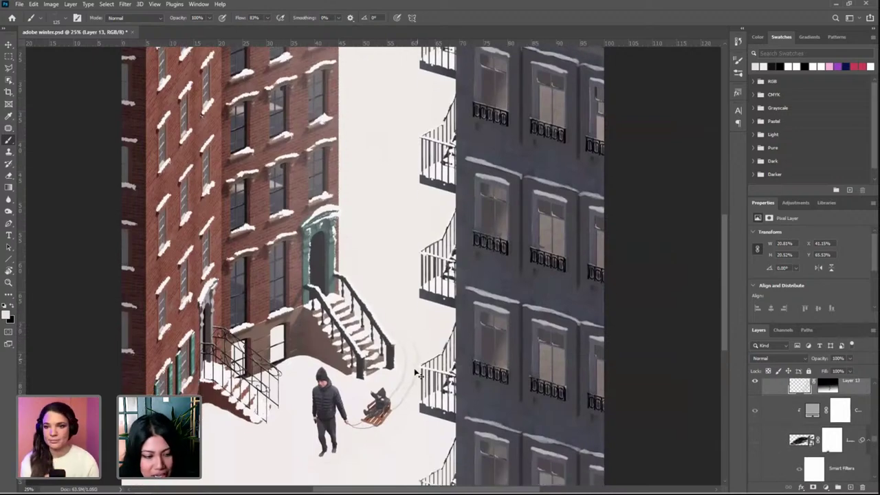
key("ctrl+plus")
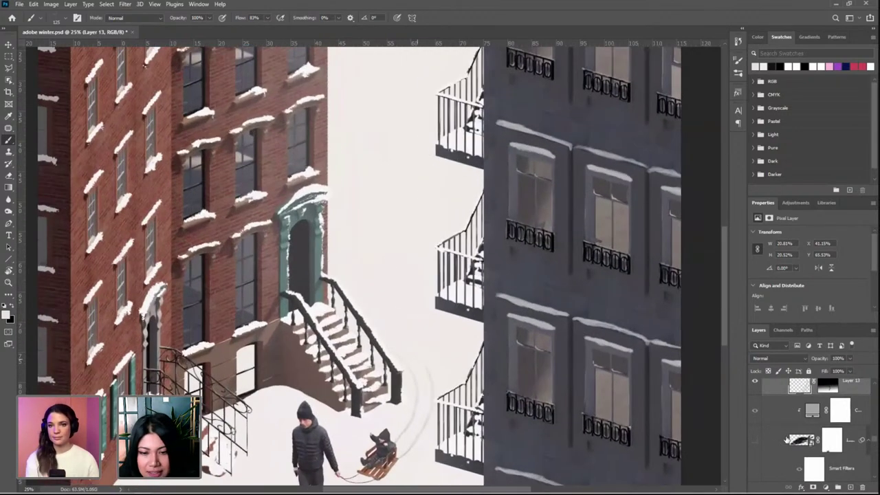
scroll(417, 357, "down", 5)
key("ctrl+plus")
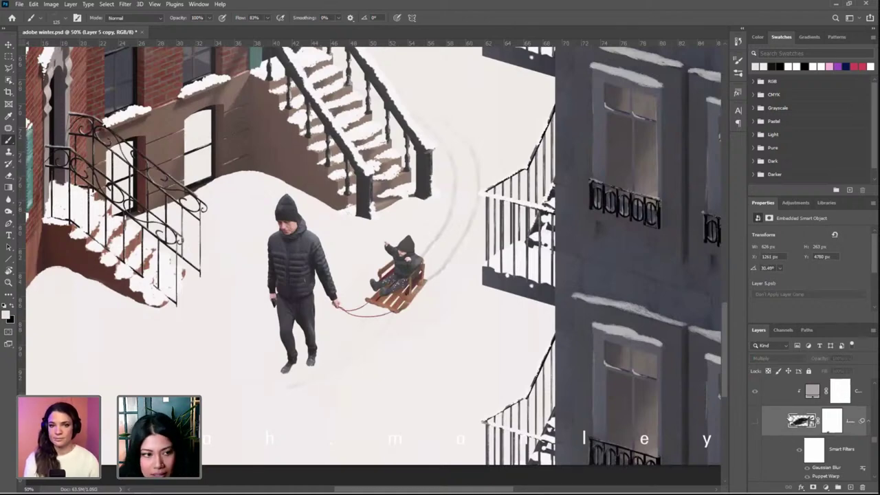
scroll(791, 416, "up", 1)
scroll(797, 422, "down", 3)
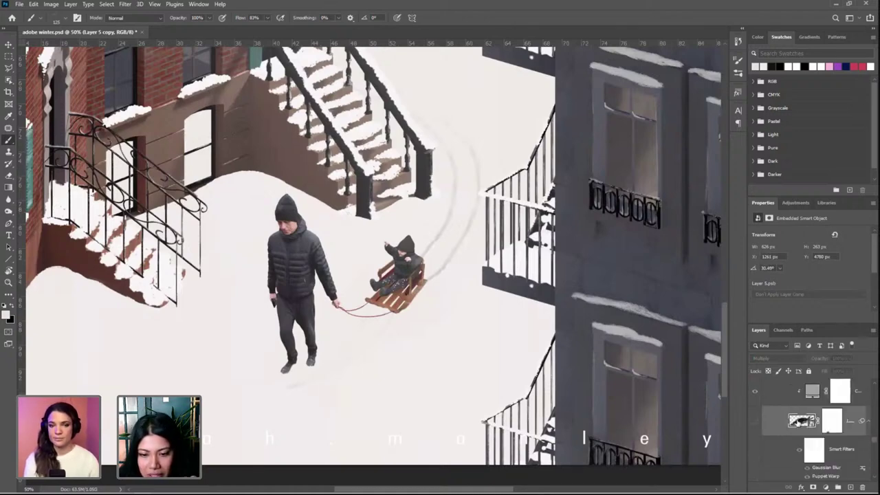
scroll(795, 412, "down", 5)
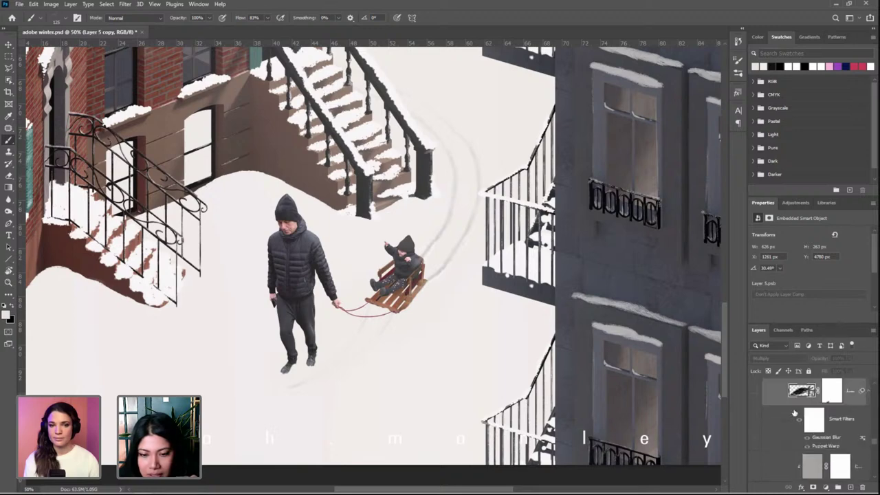
Find the walking man's Layer 5 inside the J and H group and duplicate it
scroll(798, 419, "up", 5)
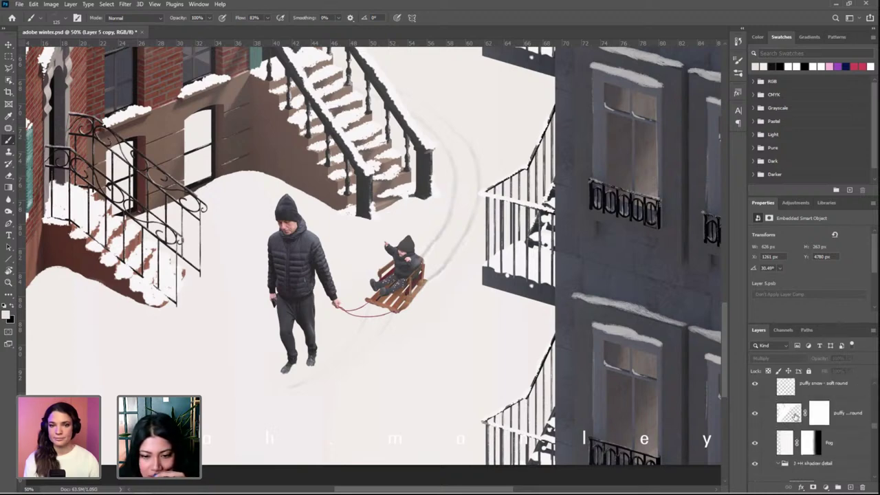
scroll(805, 430, "down", 5)
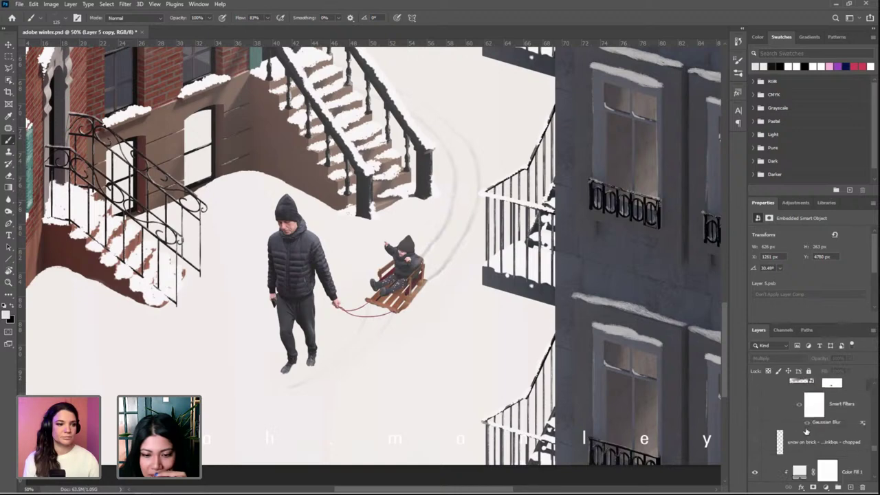
left_click(825, 446)
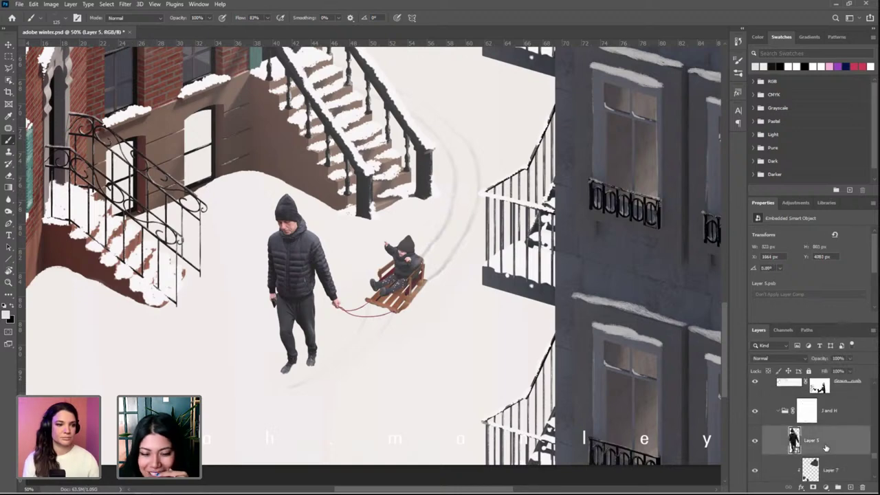
scroll(826, 446, "down", 1)
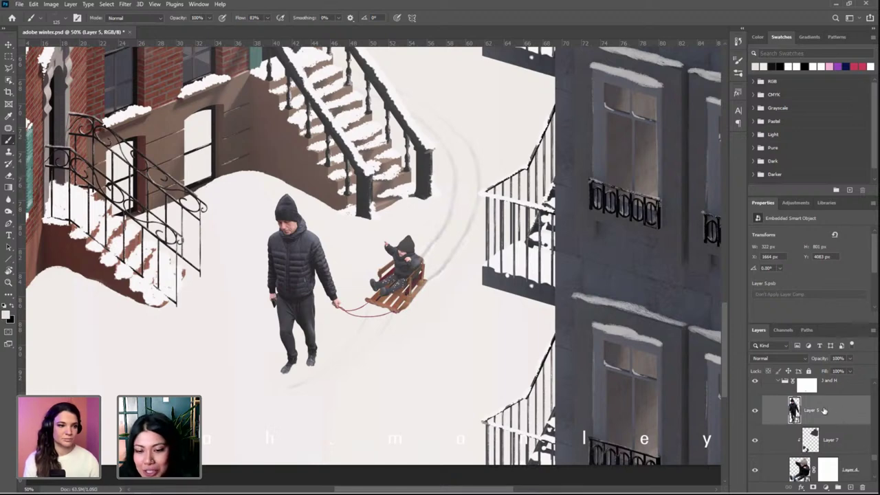
left_click_drag(824, 410, 849, 486)
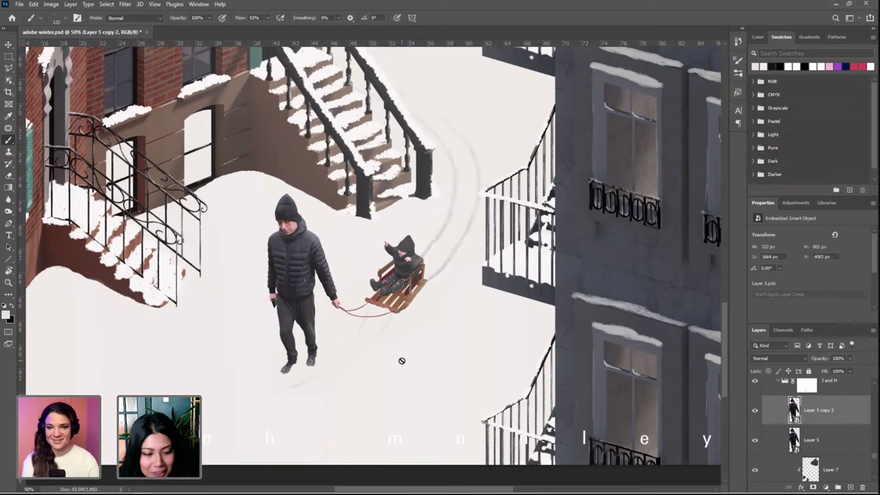
Flip the man's duplicate upside down and distort it into a flat, slanted shadow shape below his feet
key("v")
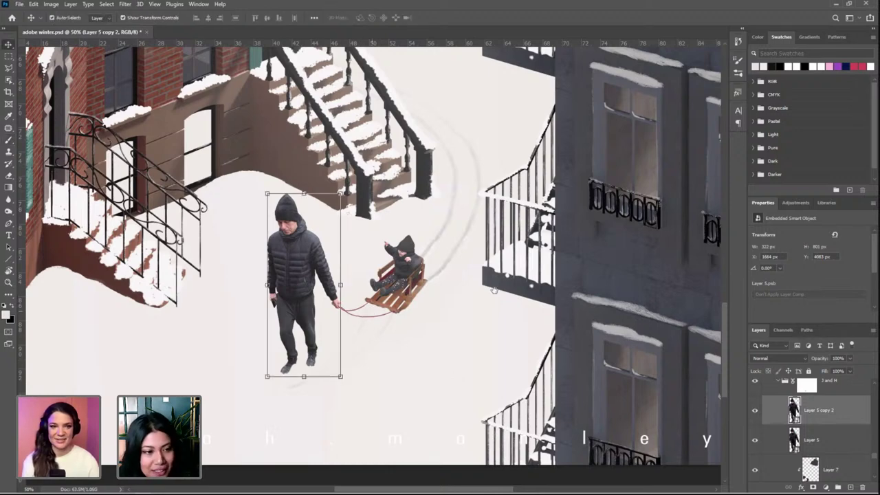
left_click_drag(342, 195, 310, 407)
left_click_drag(389, 173, 258, 398)
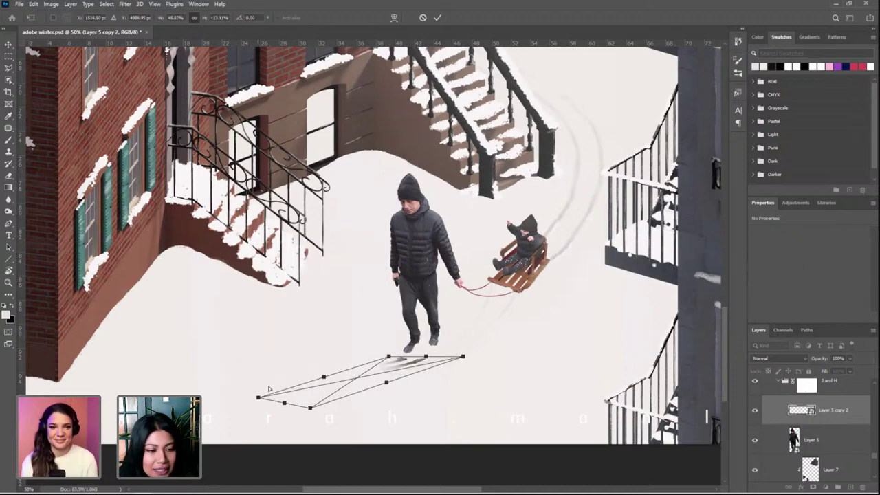
key("Return")
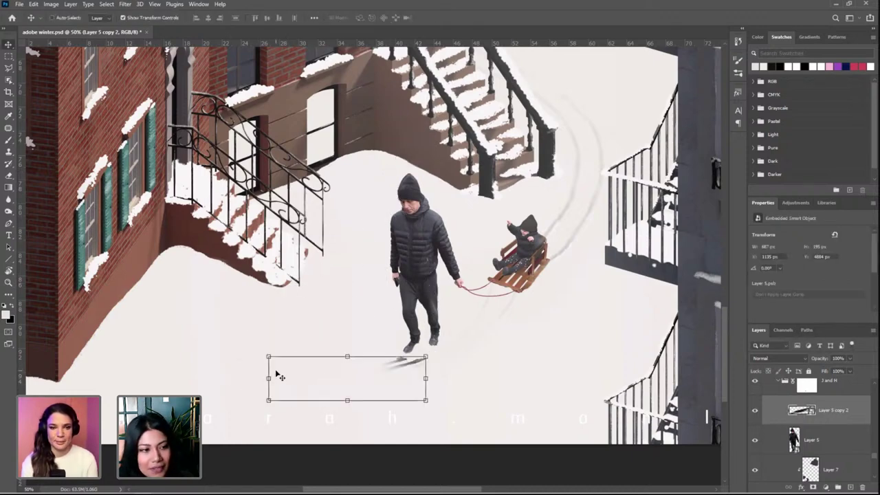
Move the flattened duplicate of the man out of its group to just above the puffy snow and Fog layers
key("ctrl+minus")
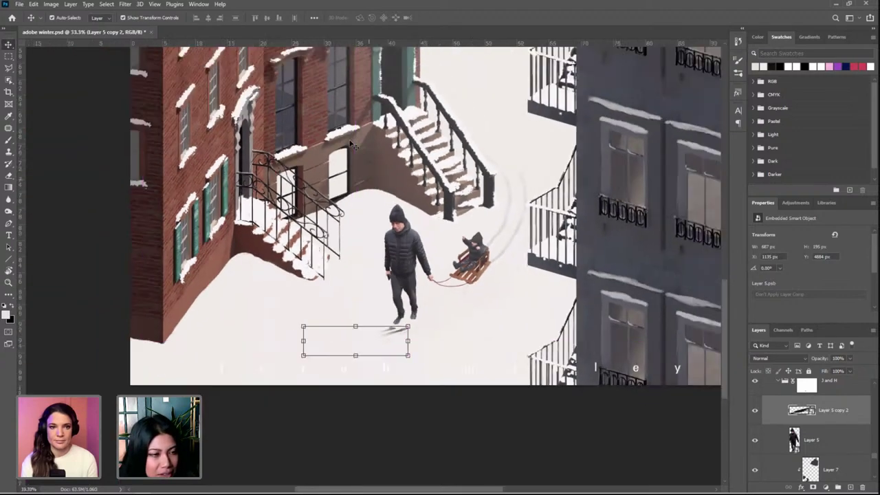
key("ctrl+plus")
key("ctrl+plus")
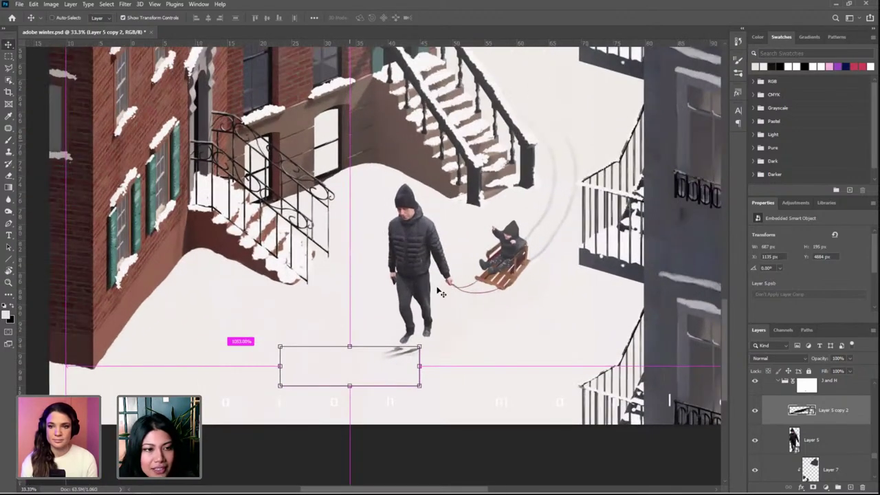
scroll(437, 290, "up", 4)
scroll(437, 290, "left", 2)
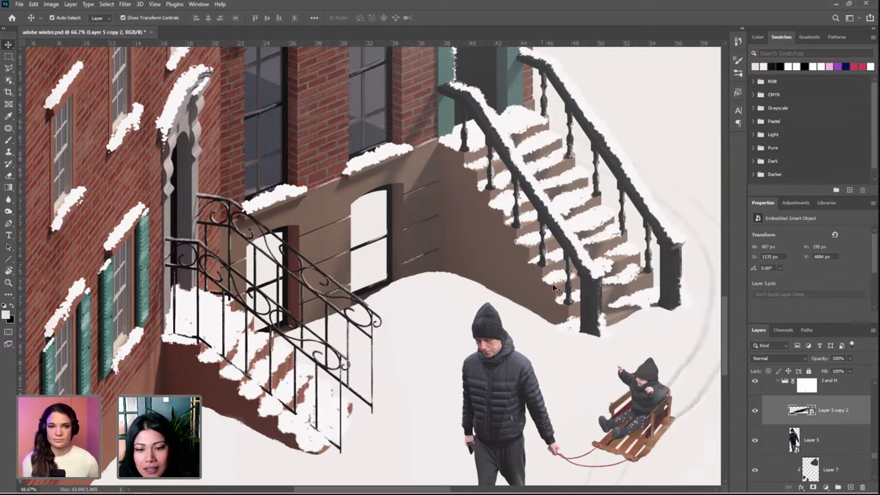
scroll(555, 289, "down", 1)
scroll(556, 289, "right", 1)
scroll(418, 378, "down", 4)
scroll(419, 379, "right", 2)
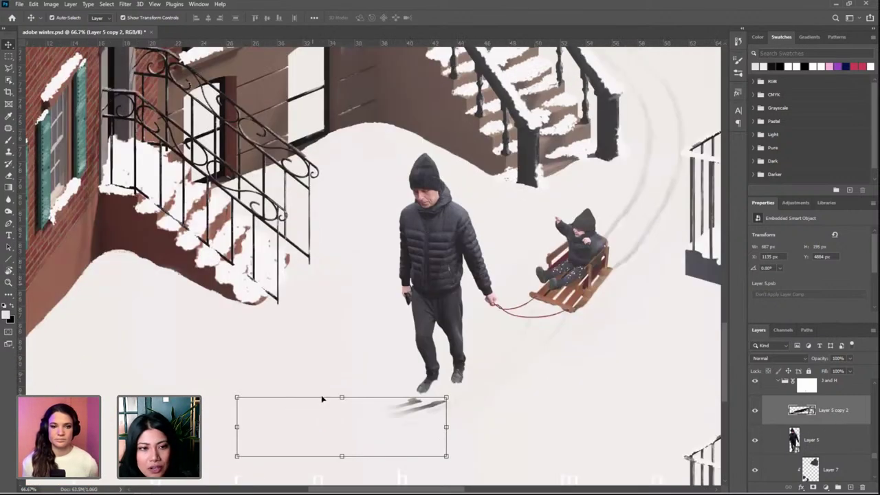
left_click_drag(845, 412, 800, 392)
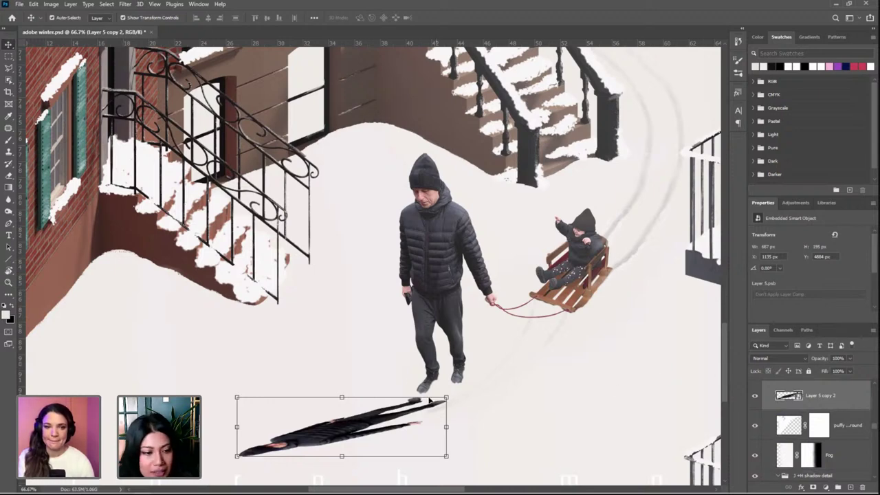
Distort the foot end of the flattened duplicate upward so its feet meet the standing man's shoes
left_click_drag(448, 398, 447, 399)
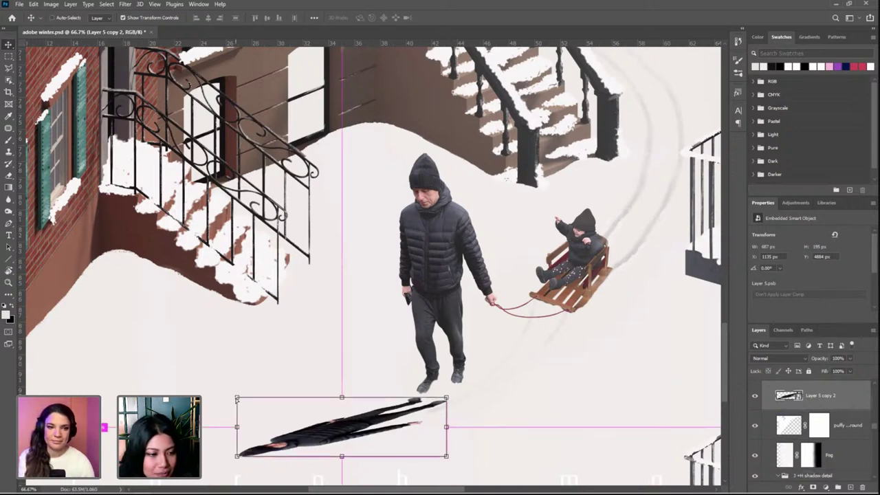
mouse_move(236, 397)
left_mouse_down()
mouse_move(240, 382)
mouse_move(239, 396)
left_mouse_up()
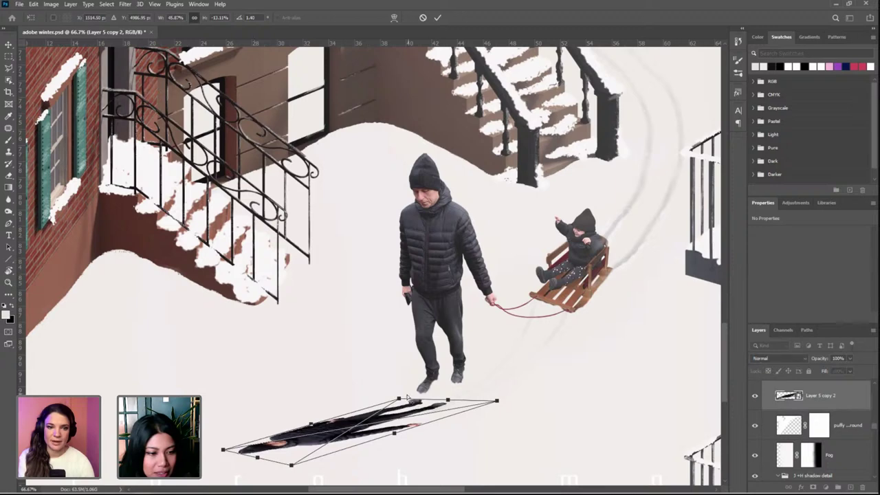
left_click_drag(399, 398, 406, 384)
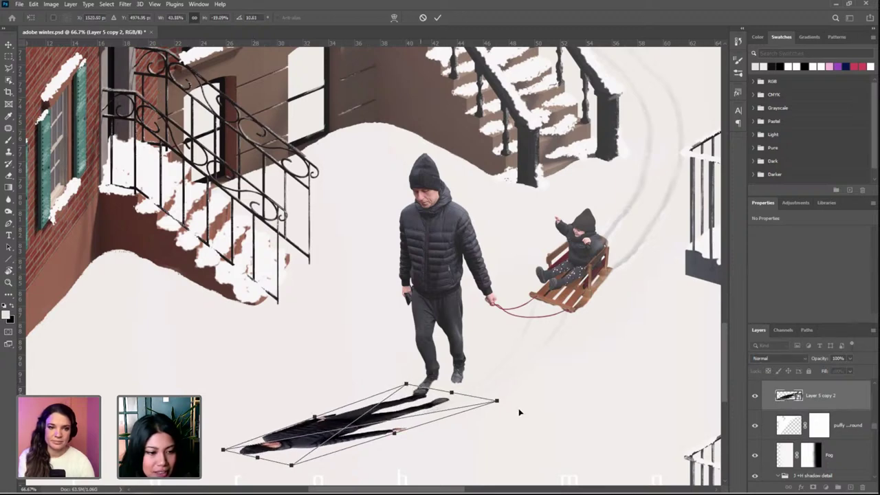
mouse_move(496, 401)
left_mouse_down()
mouse_move(497, 383)
mouse_move(505, 386)
left_mouse_up()
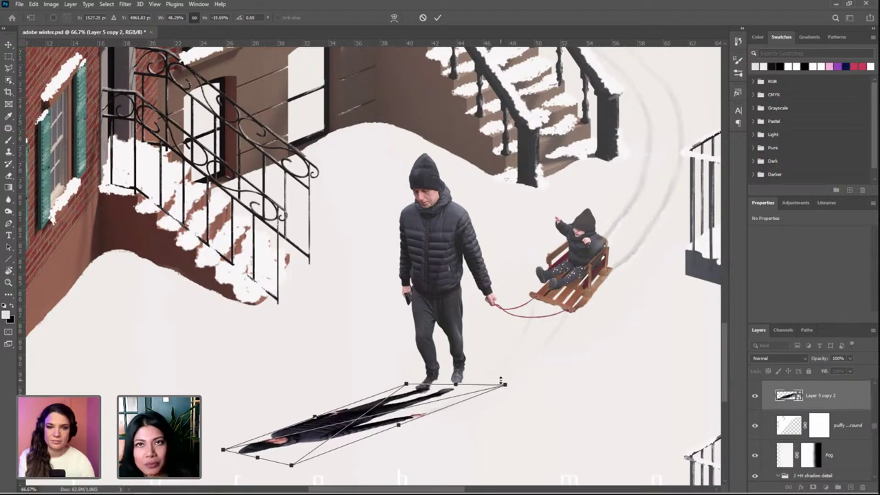
Distort the four corners of the man's flattened duplicate to widen the shadow shape at its head and foot ends
scroll(500, 382, "down", 3)
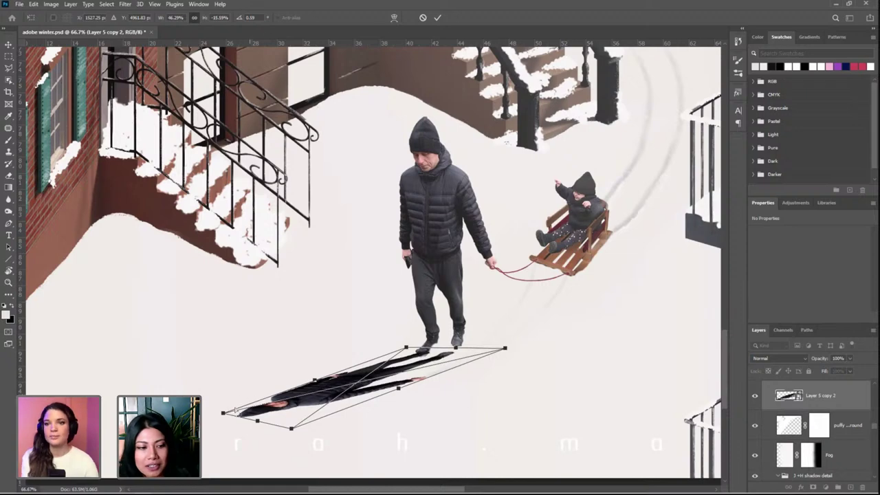
left_click_drag(222, 414, 220, 400)
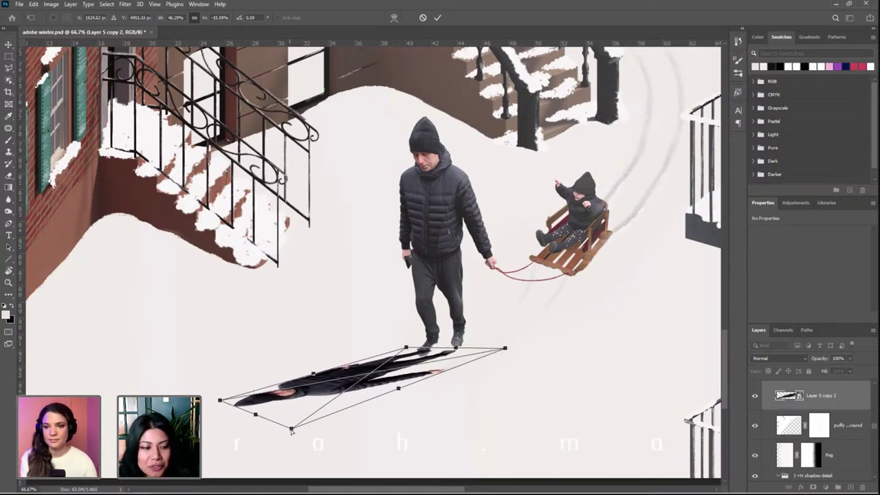
left_click_drag(291, 430, 293, 438)
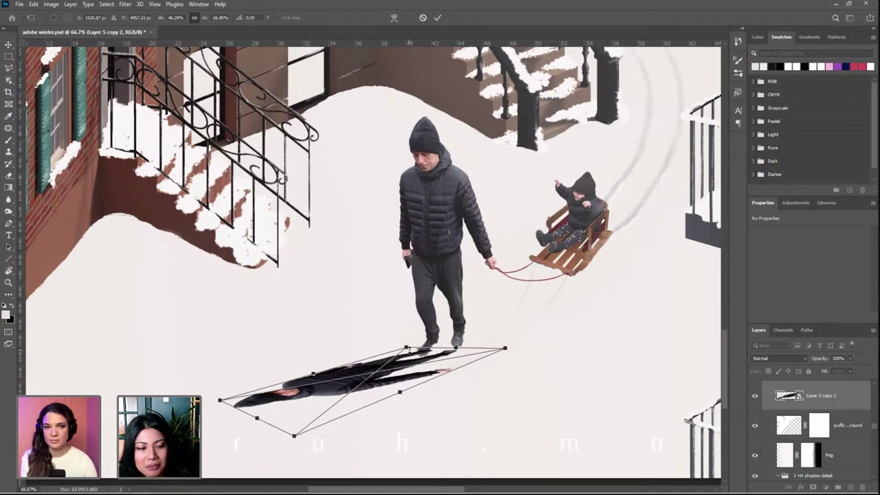
left_click_drag(407, 350, 406, 340)
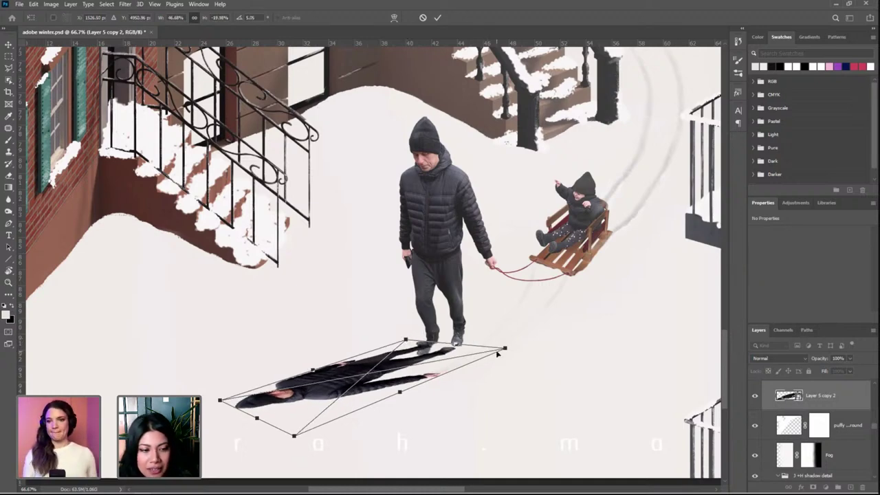
left_click_drag(505, 349, 505, 355)
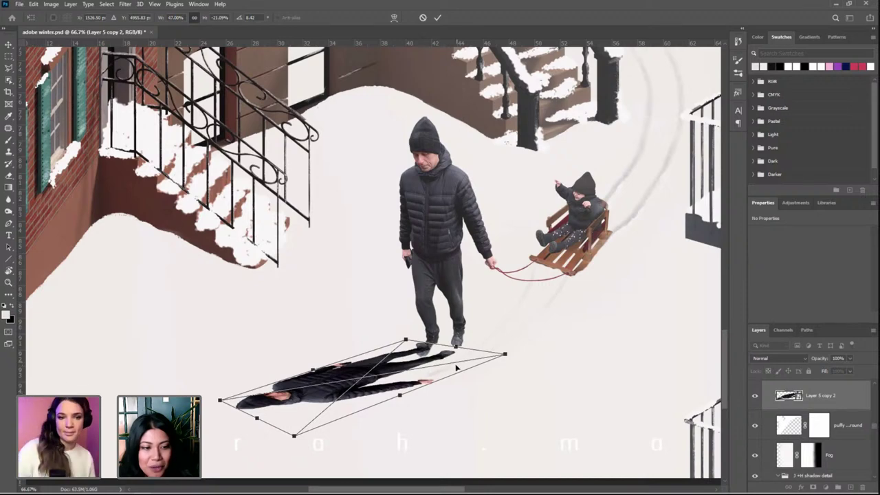
Reposition the flattened duplicate so its foot meets the man's front shoe, and skew its head end downward and inward
left_click_drag(369, 366, 287, 368)
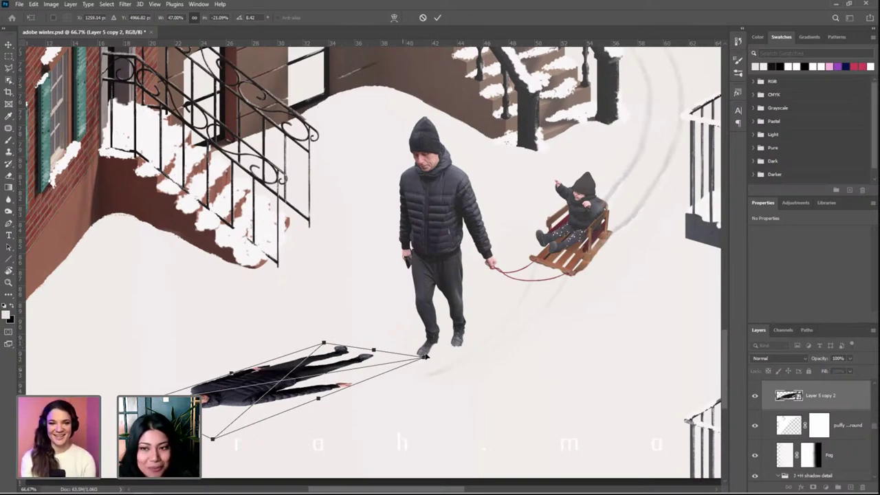
left_click_drag(292, 371, 371, 389)
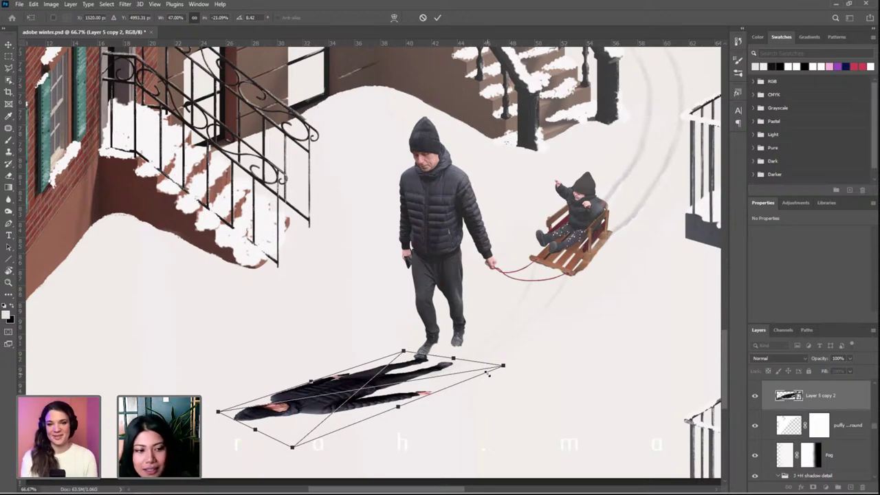
key("Return")
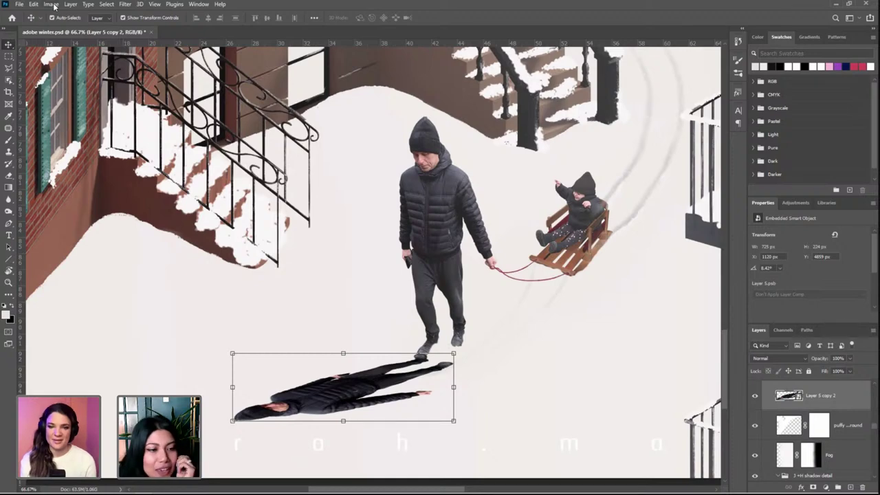
scroll(389, 268, "down", 1)
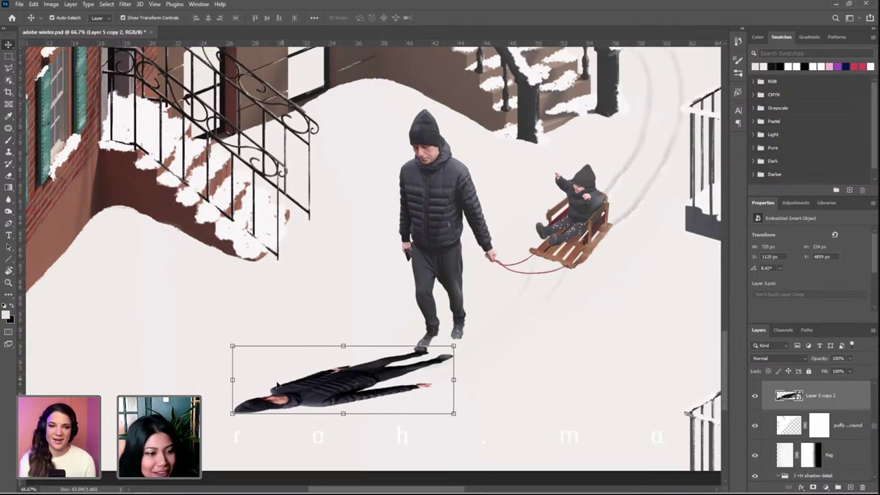
left_click_drag(233, 415, 251, 432)
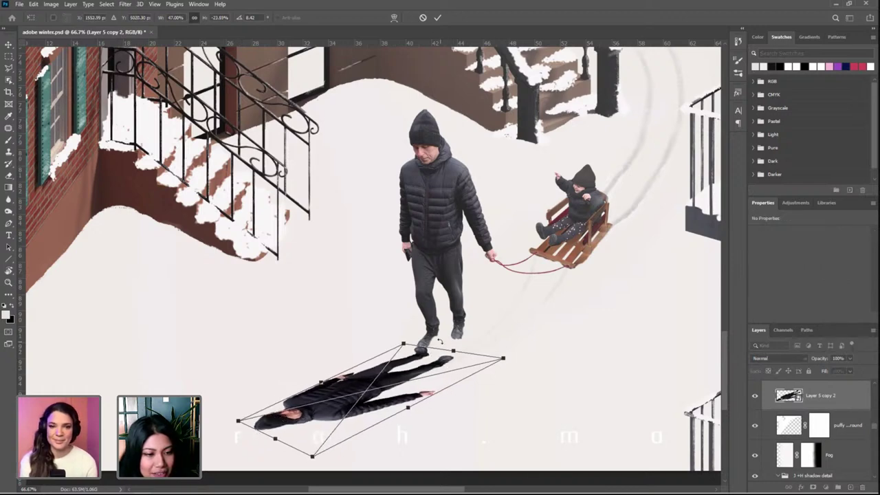
key("Return")
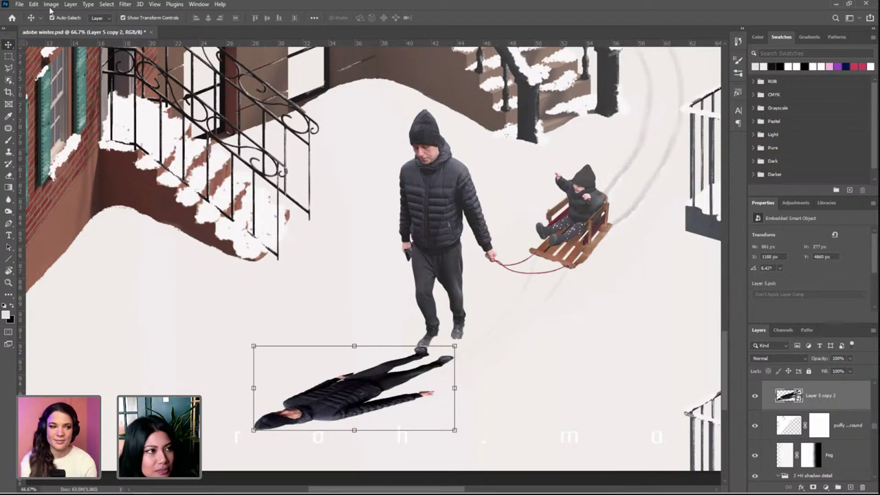
Start a Puppet Warp on the flattened duplicate and pin its front foot, hip, head and rear leg
left_click(51, 4)
left_click(20, 4)
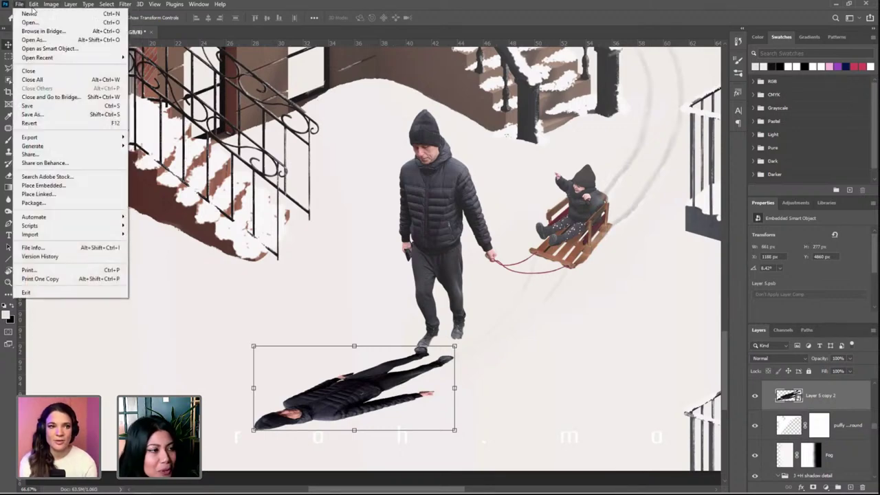
left_click(32, 5)
left_click(33, 4)
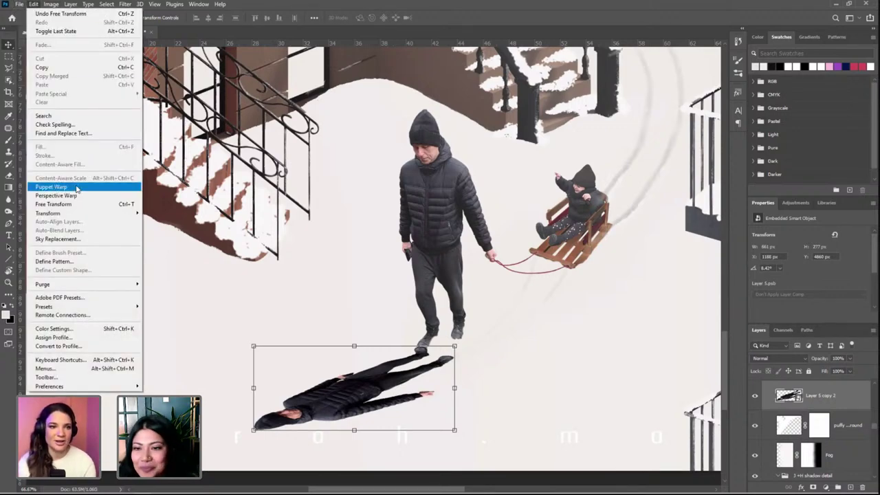
left_click(77, 187)
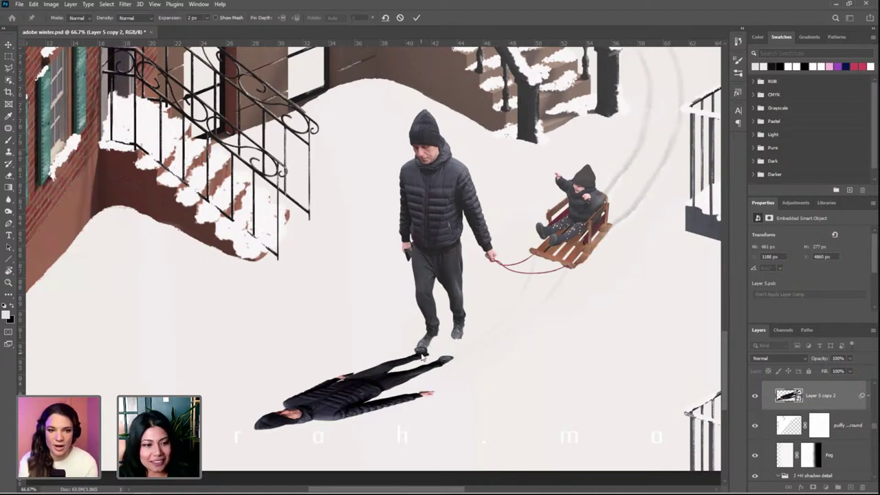
left_click(421, 353)
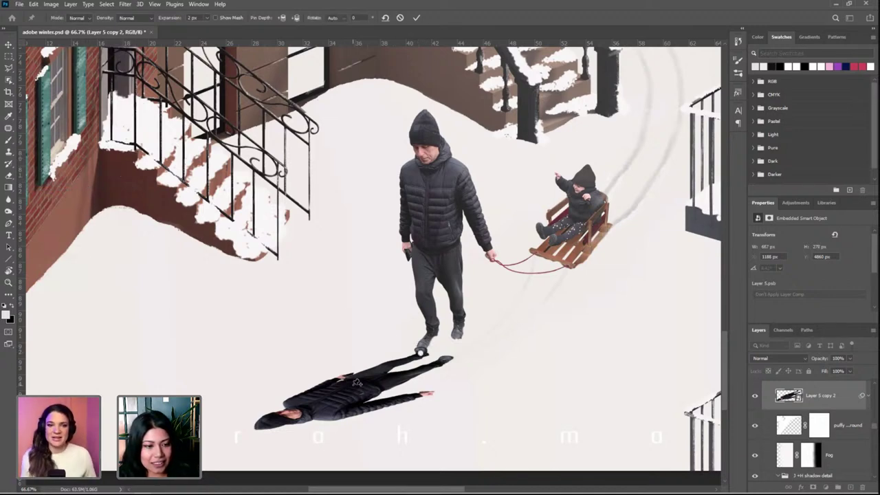
left_click(353, 385)
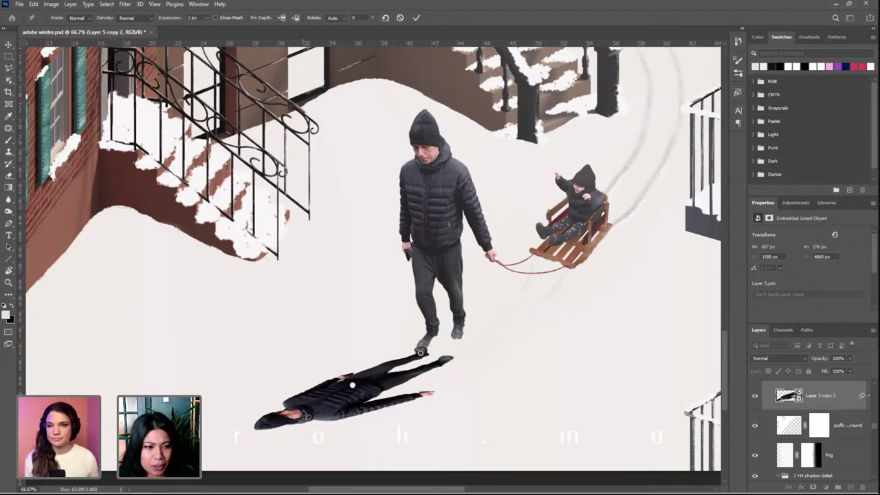
left_click(292, 413)
left_click(404, 377)
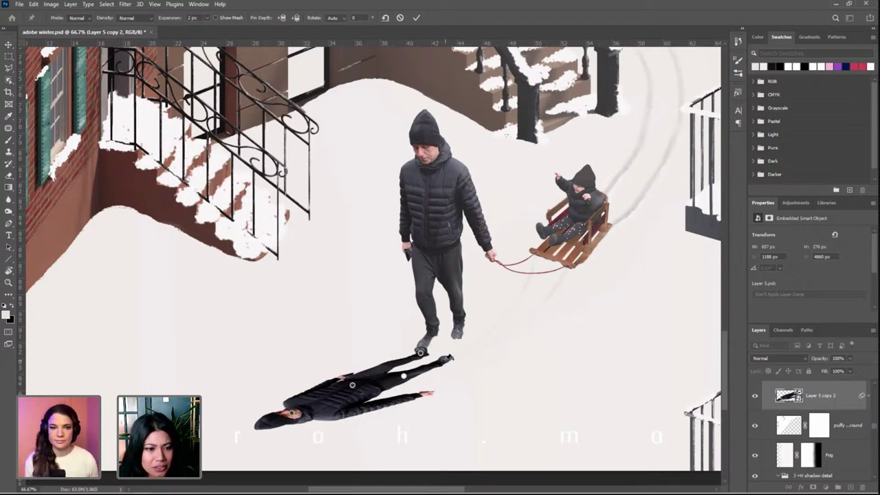
Warp the duplicate's rear foot up to the man's other shoe, and slightly adjust its head, torso and outstretched hand
left_click_drag(448, 359, 446, 340)
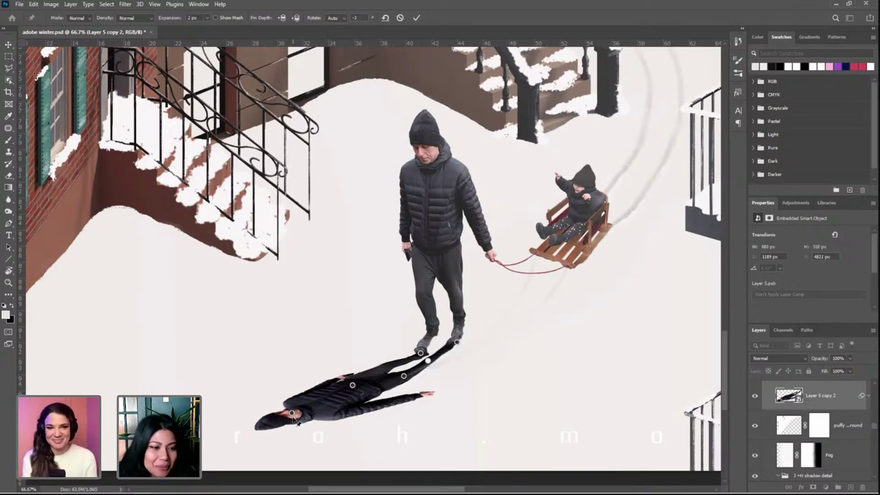
mouse_move(292, 414)
left_mouse_down()
mouse_move(296, 423)
mouse_move(293, 417)
left_mouse_up()
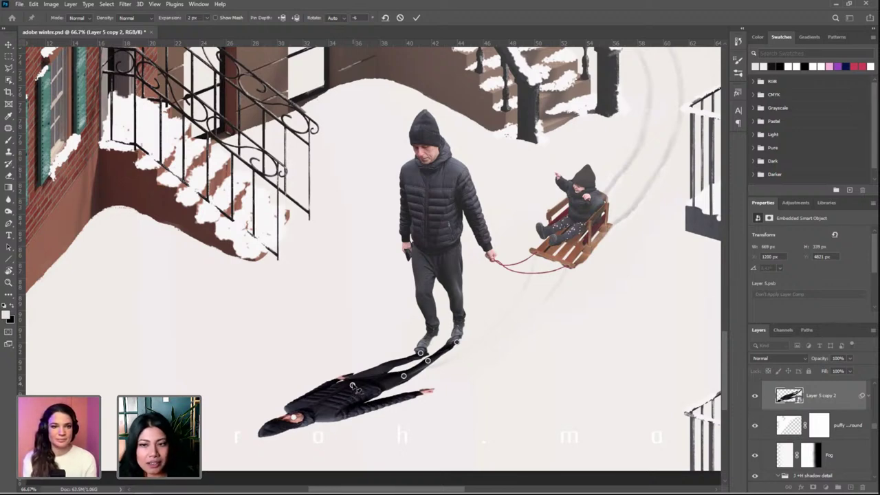
left_click_drag(353, 386, 355, 385)
left_click_drag(422, 394, 423, 391)
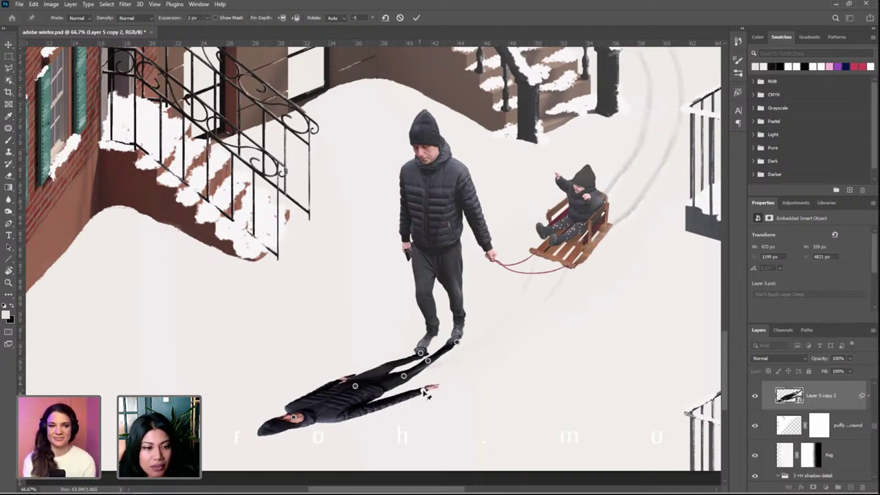
key("Return")
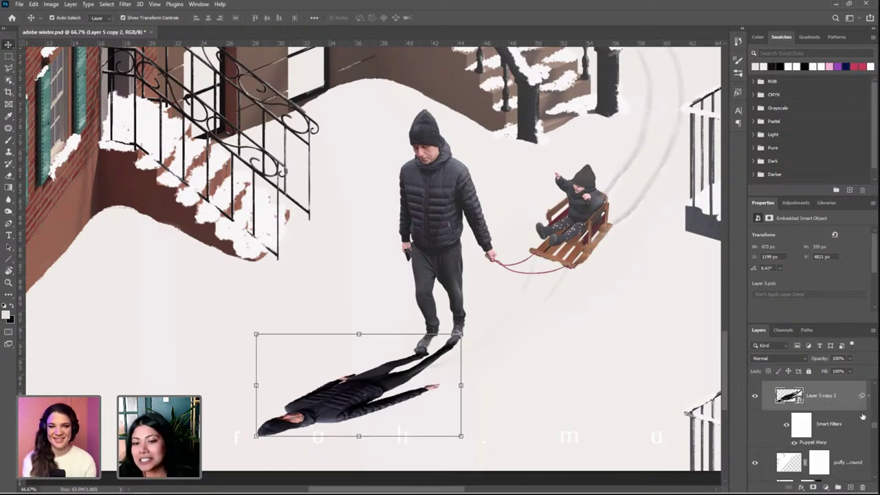
Add a dark brown Solid Color fill layer above Layer 5 copy 2 and clip it to the flattened figure
left_click_drag(817, 397, 832, 418)
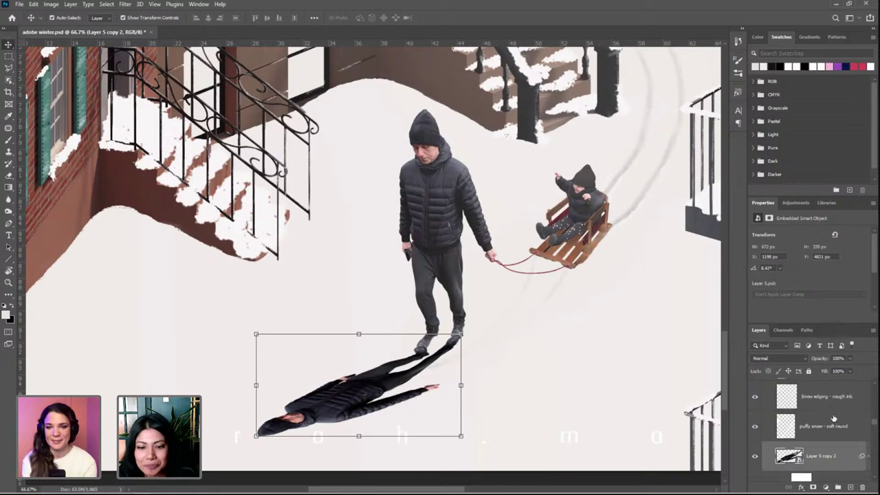
left_click(827, 486)
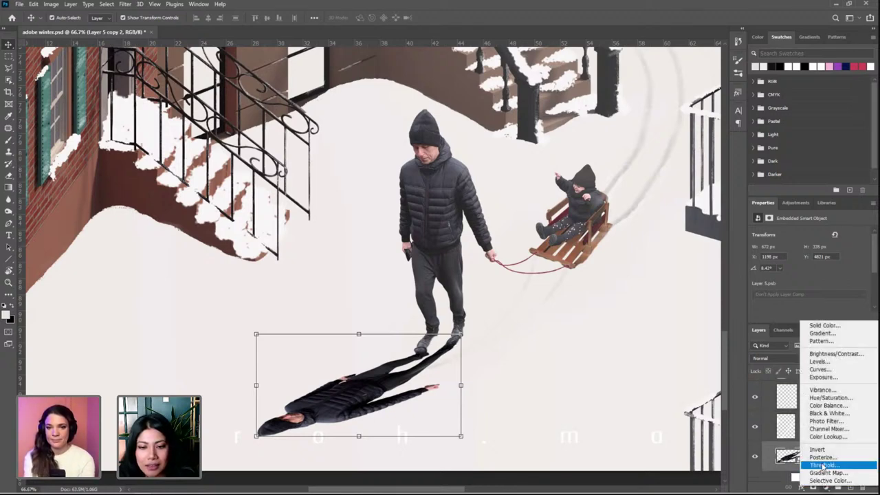
left_click(817, 327)
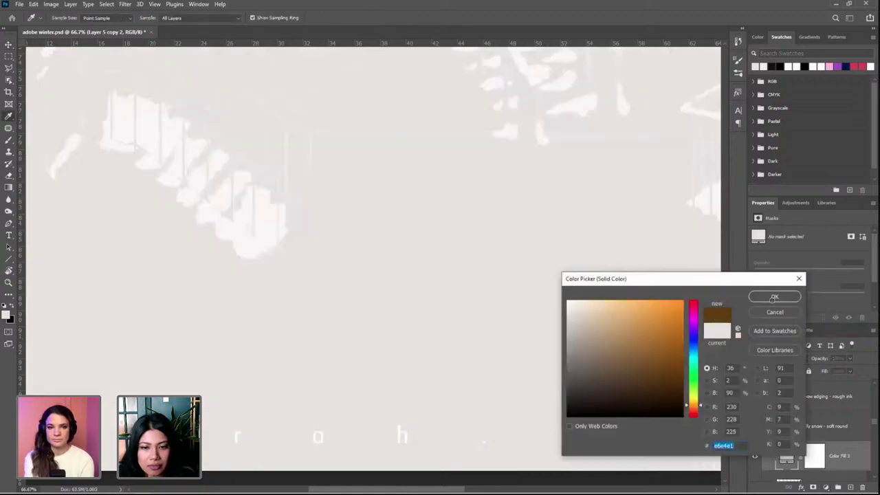
left_click(774, 297)
scroll(799, 455, "down", 1)
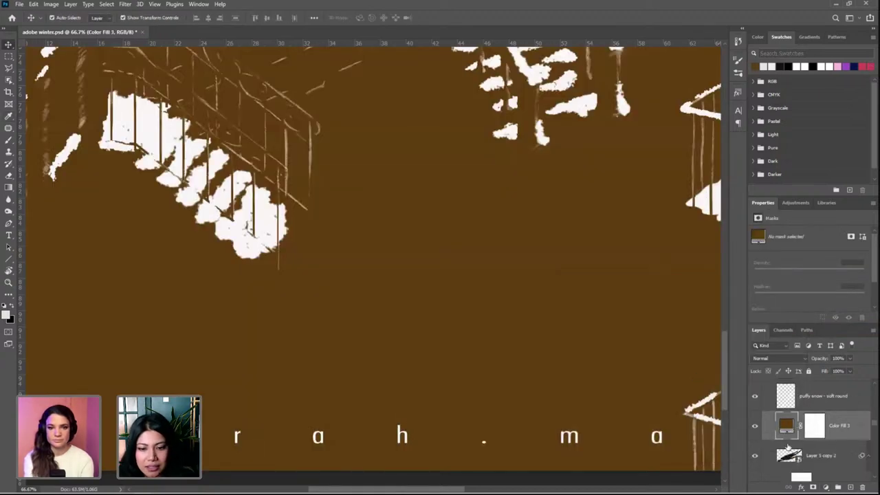
left_click(799, 440, "alt")
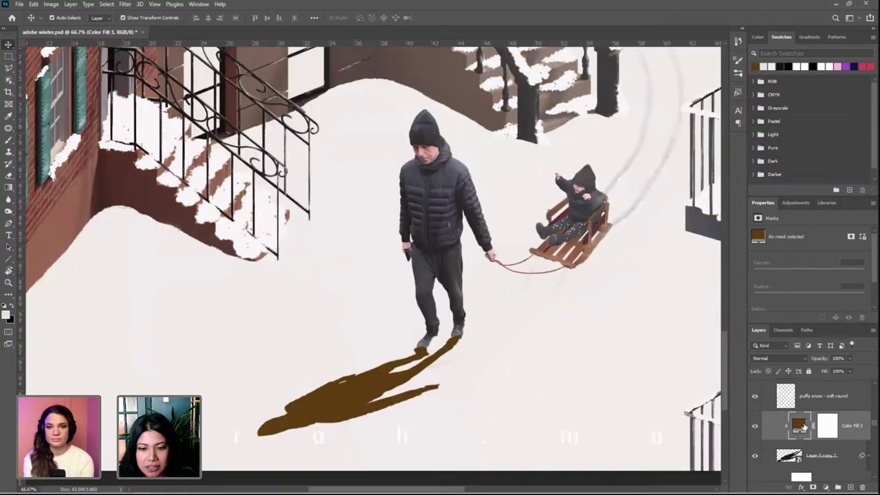
Recolour the clipped fill layer light grey (#d1cecd), sampled from the sled track behind the child
double_click(799, 427)
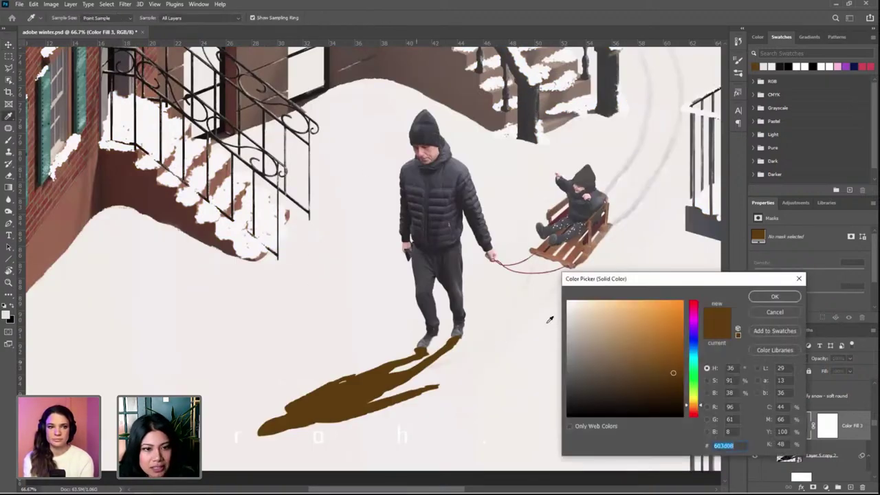
left_click(621, 217)
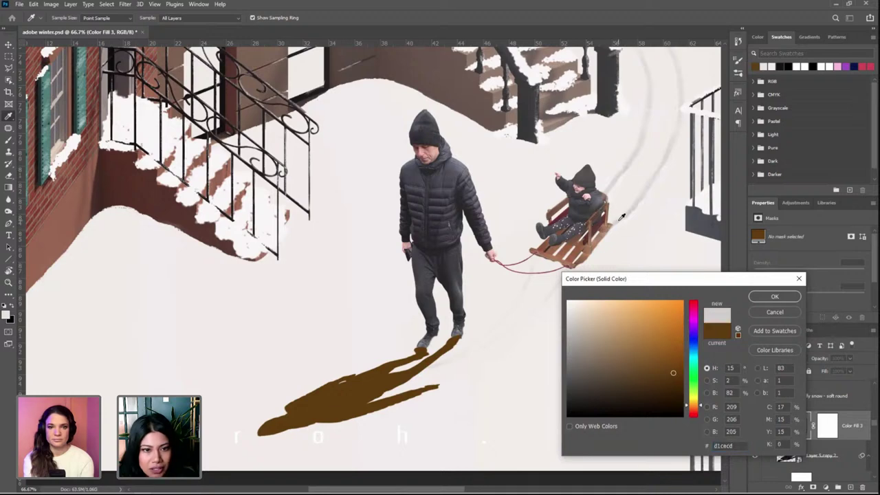
left_click(764, 299)
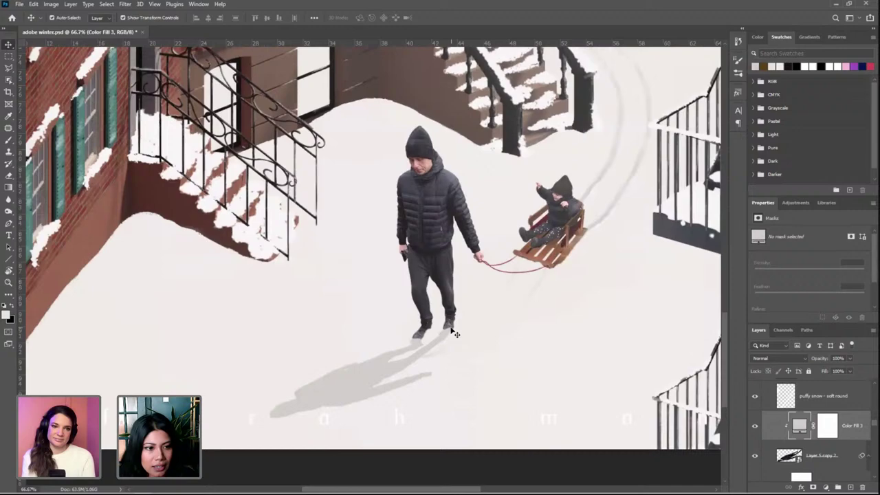
key("ctrl+minus")
key("ctrl+minus")
key("ctrl+minus")
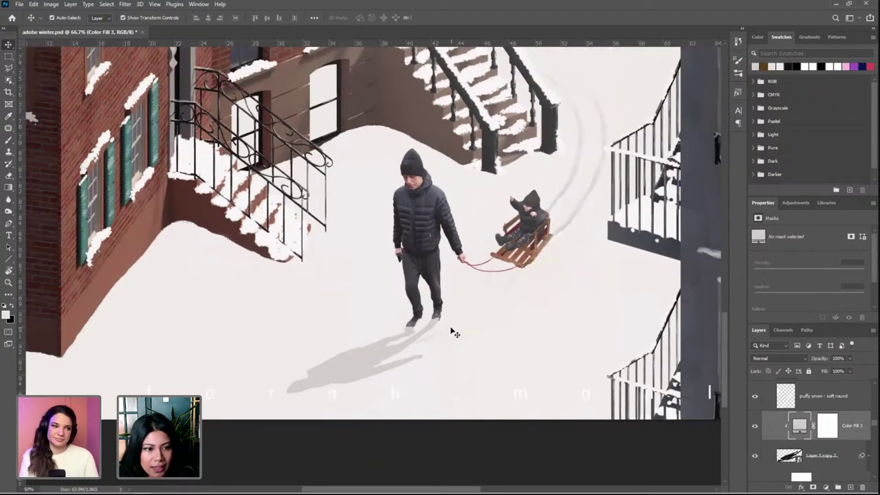
key("ctrl+plus")
key("ctrl+plus")
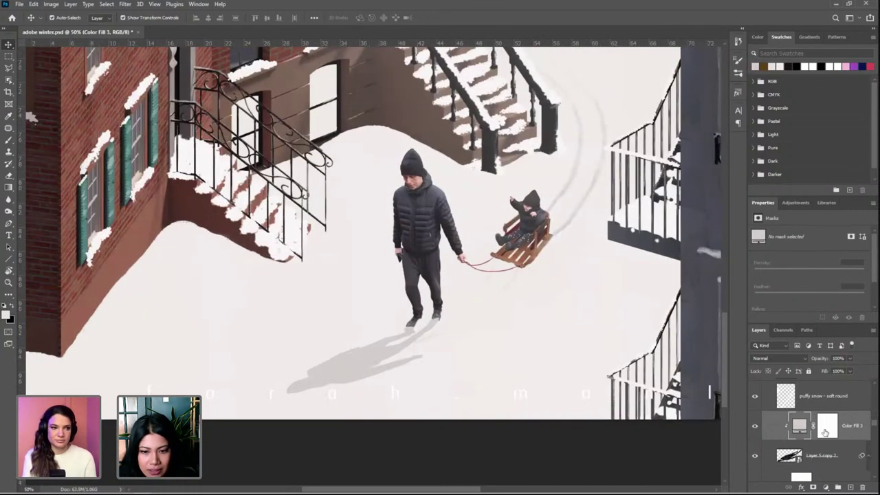
Add a layer mask to Layer 5 copy 2 and choose the Soft Round brush from the General Brushes set
left_click(824, 455)
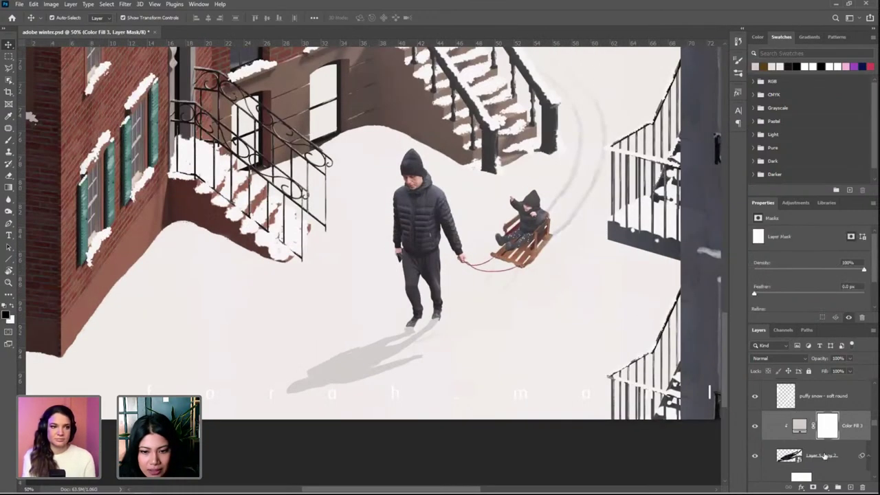
left_click(812, 487)
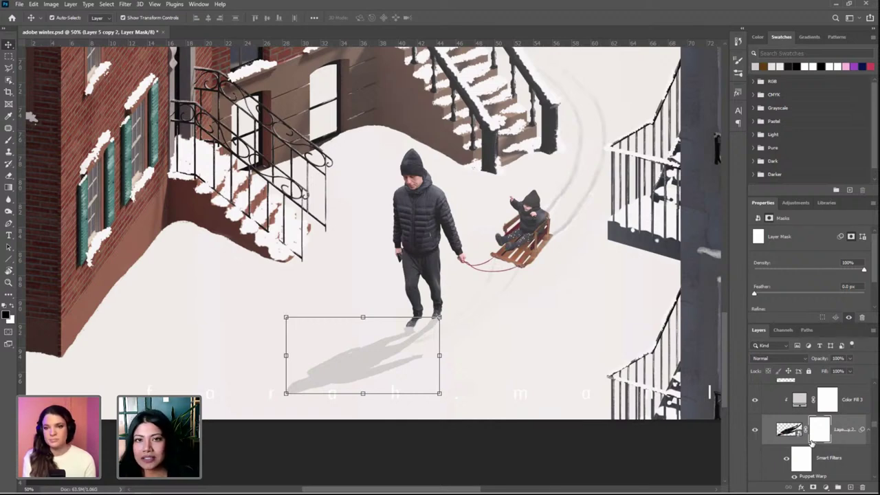
key("b")
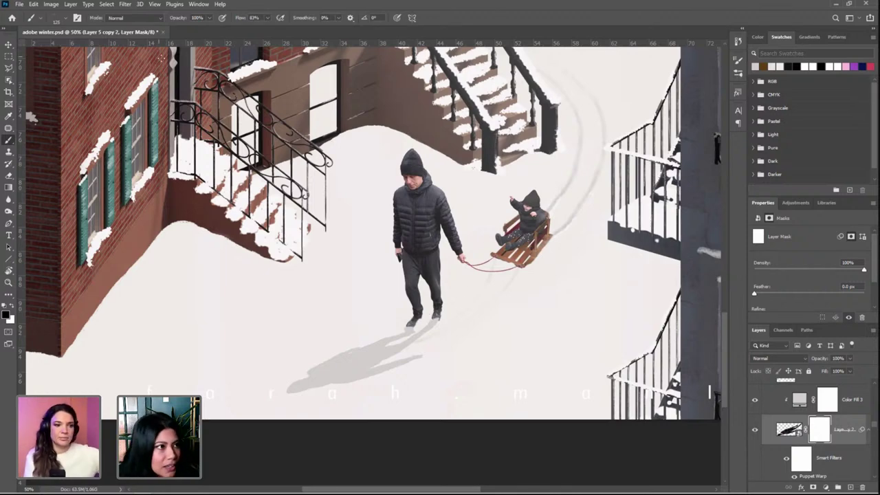
left_click(62, 19)
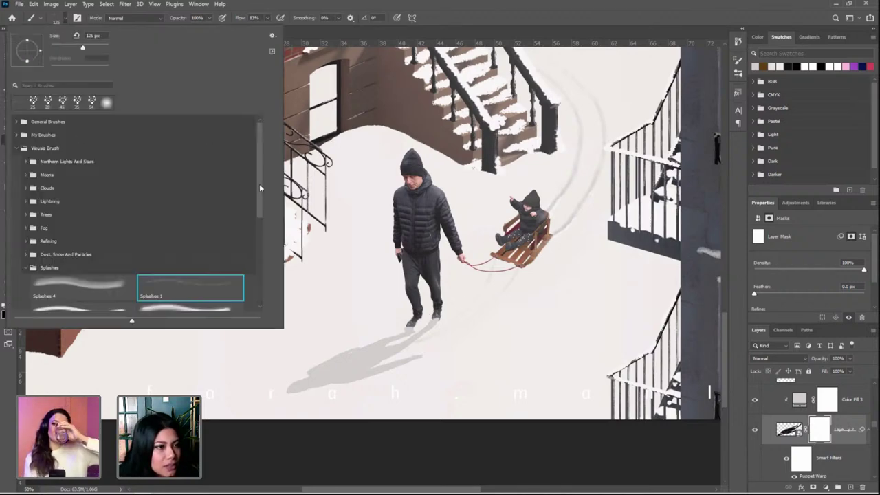
left_click(18, 122)
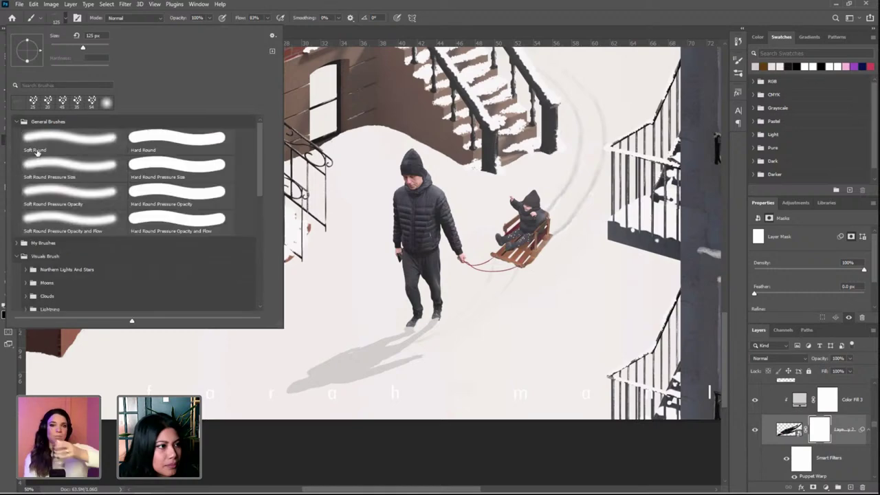
left_click(37, 150)
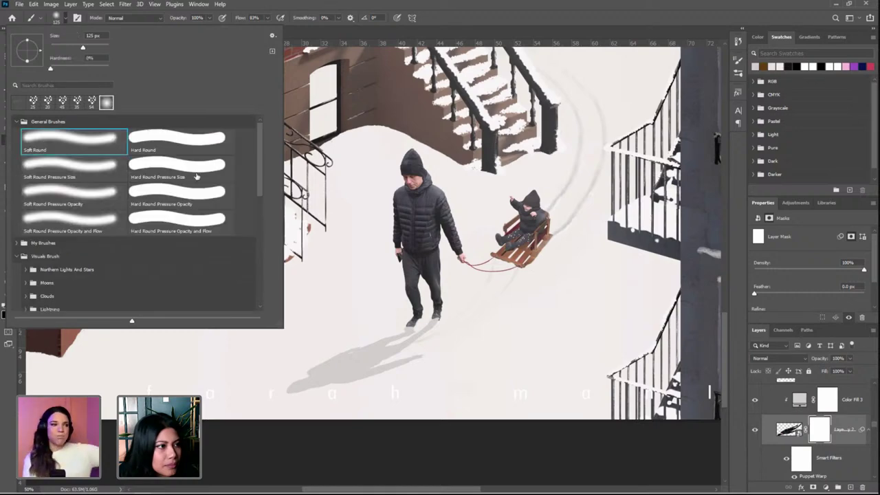
left_click(323, 33)
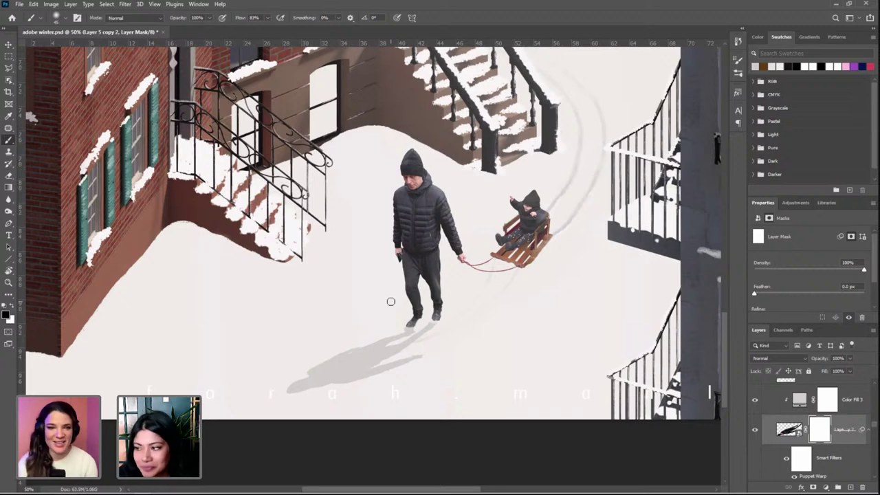
Fade out the head end of the man's cast shadow with black-to-transparent linear gradients on its layer mask
scroll(404, 337, "down", 1)
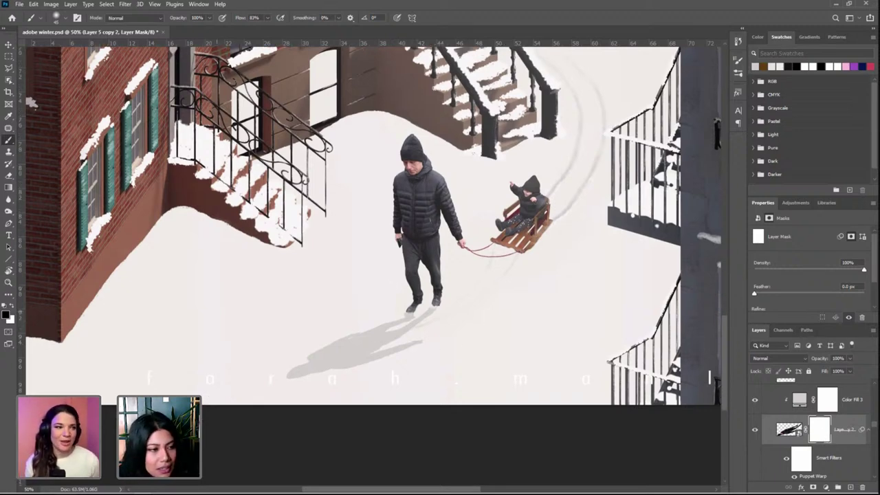
left_click(8, 189)
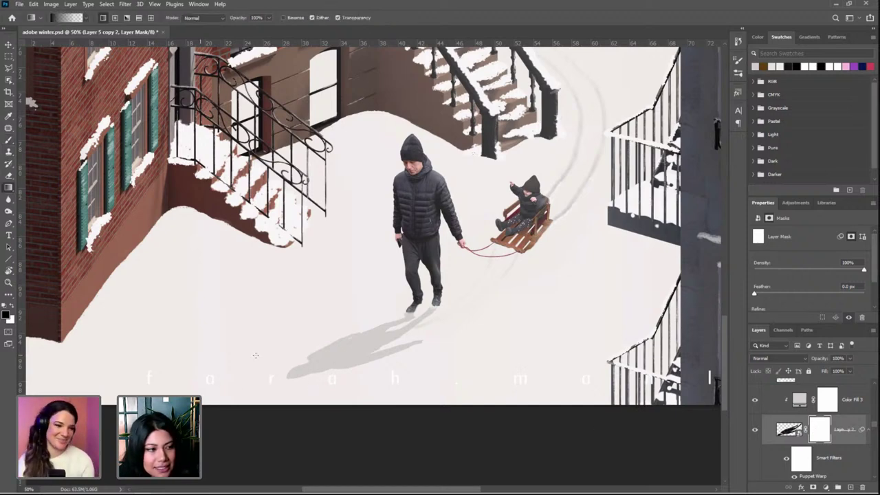
left_click_drag(271, 383, 357, 353)
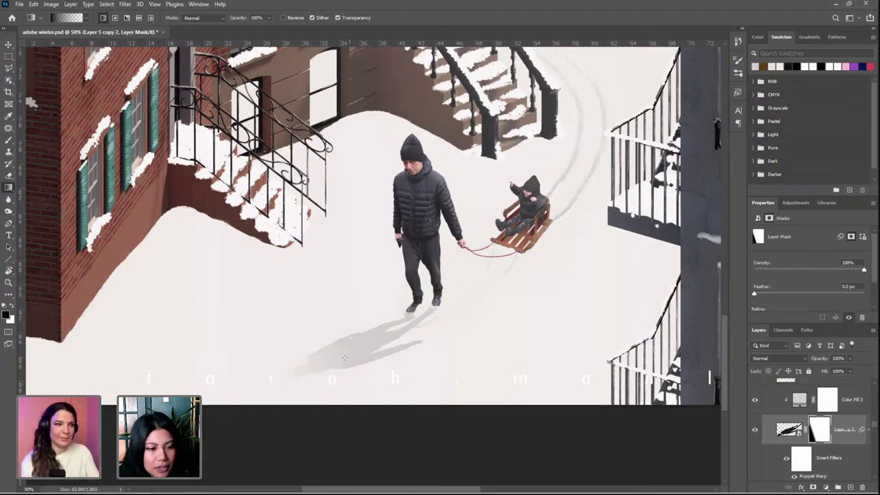
left_click_drag(252, 385, 385, 340)
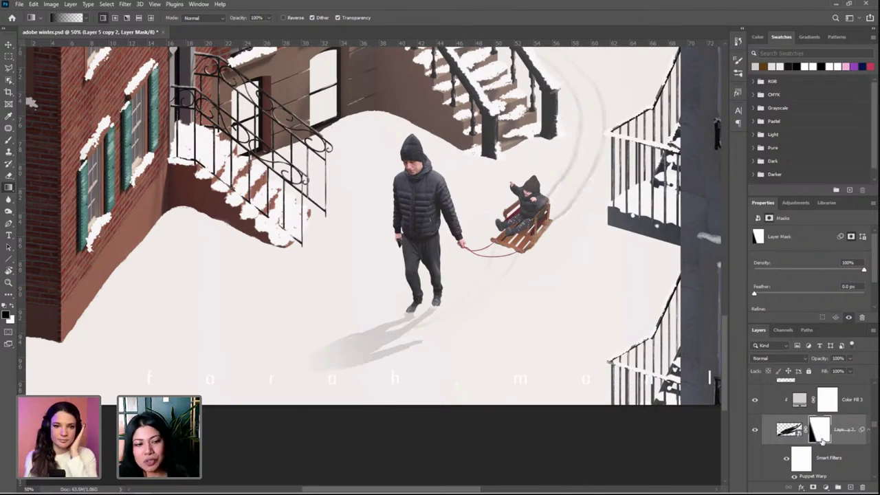
Apply a Gaussian Blur with an 18-pixel radius to the layer mask of Layer 5 copy 2
left_click(123, 5)
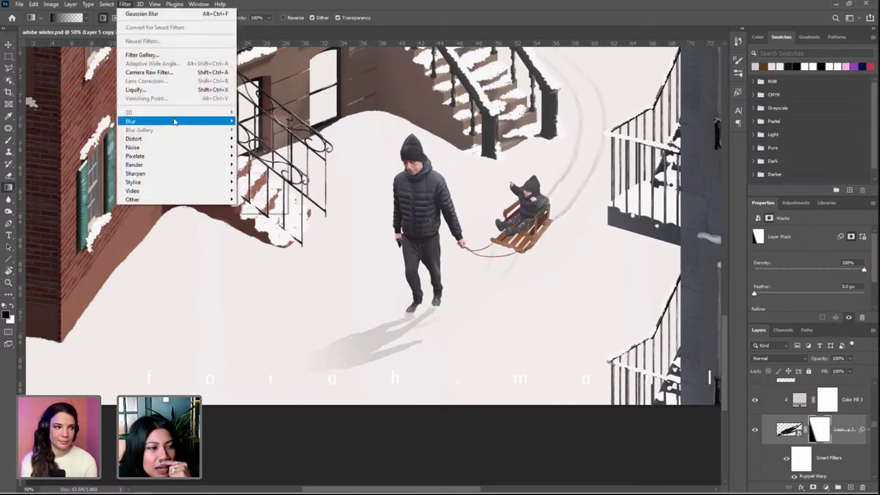
mouse_move(173, 122)
left_click(258, 154)
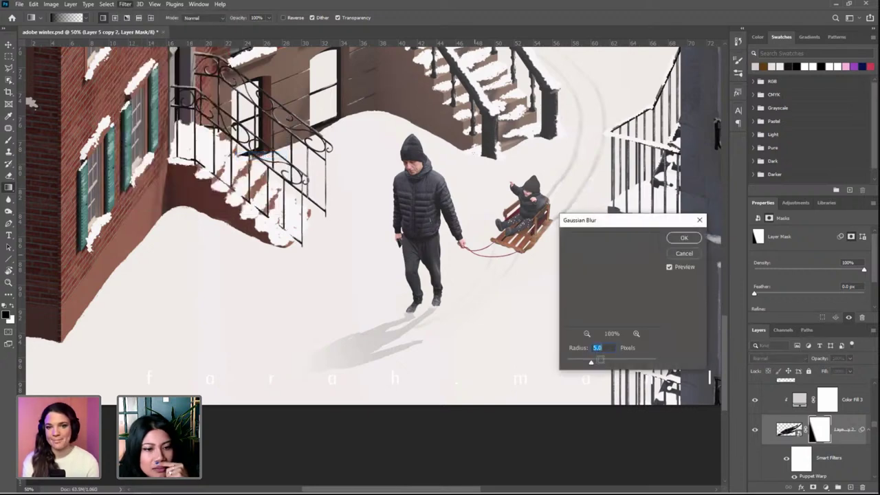
mouse_move(600, 360)
left_mouse_down()
mouse_move(579, 364)
mouse_move(606, 362)
left_mouse_up()
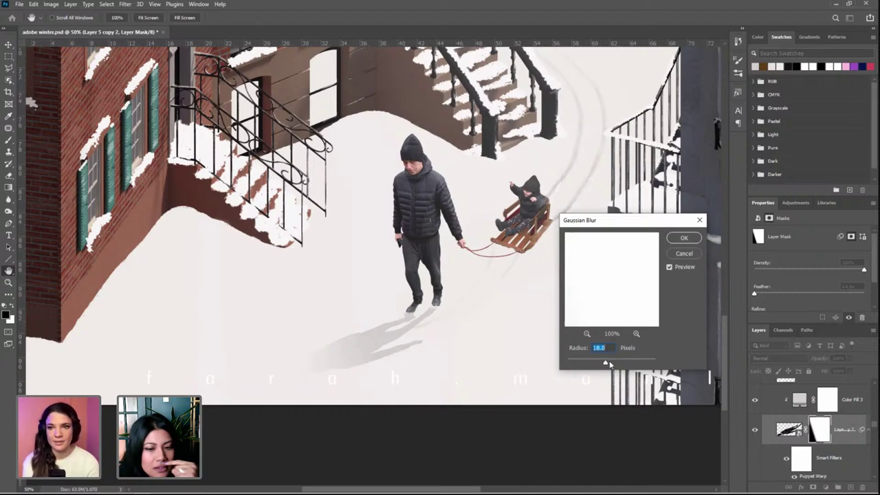
left_click(683, 237)
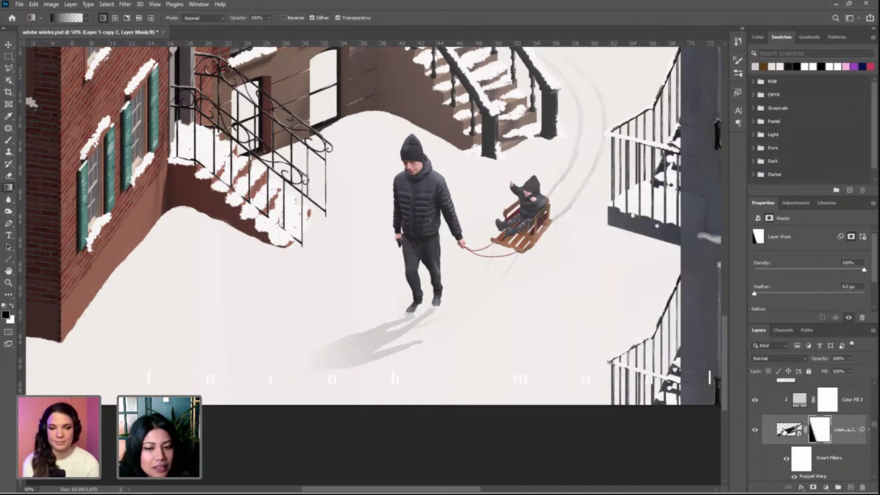
Soften the shadow figure itself on Layer 5 copy 2 with a Gaussian Blur of 5 pixels
left_click(788, 429)
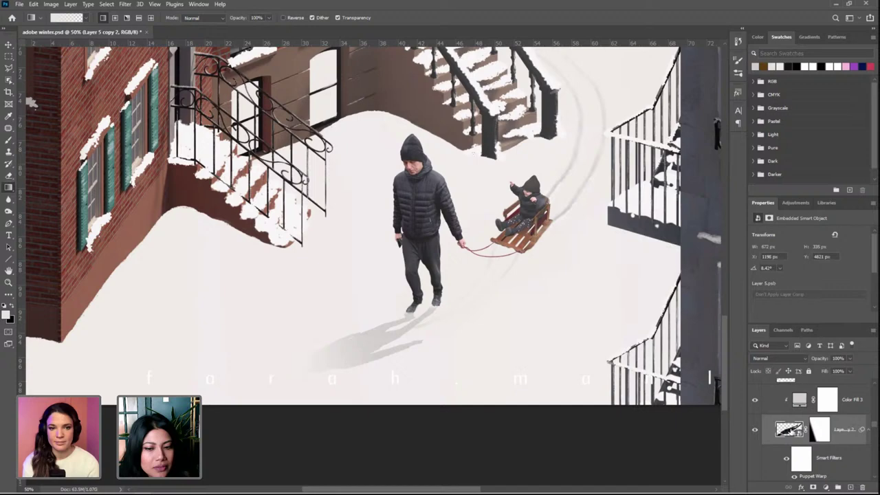
left_click(116, 4)
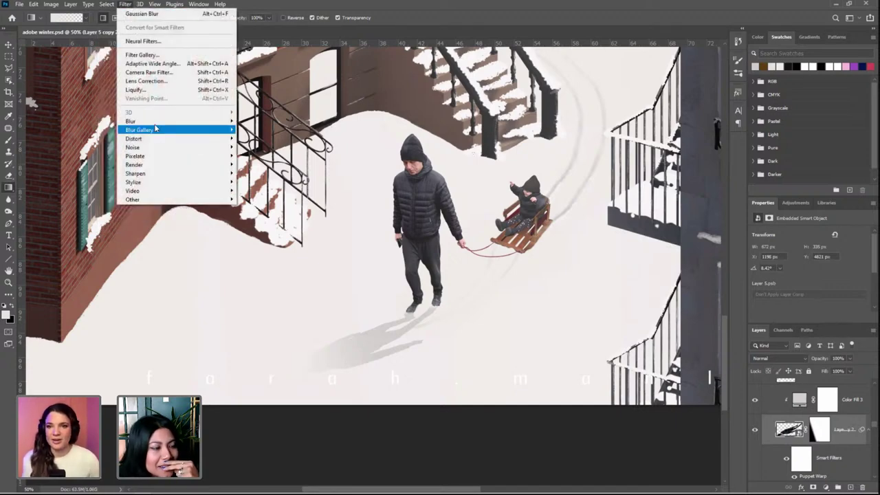
mouse_move(158, 122)
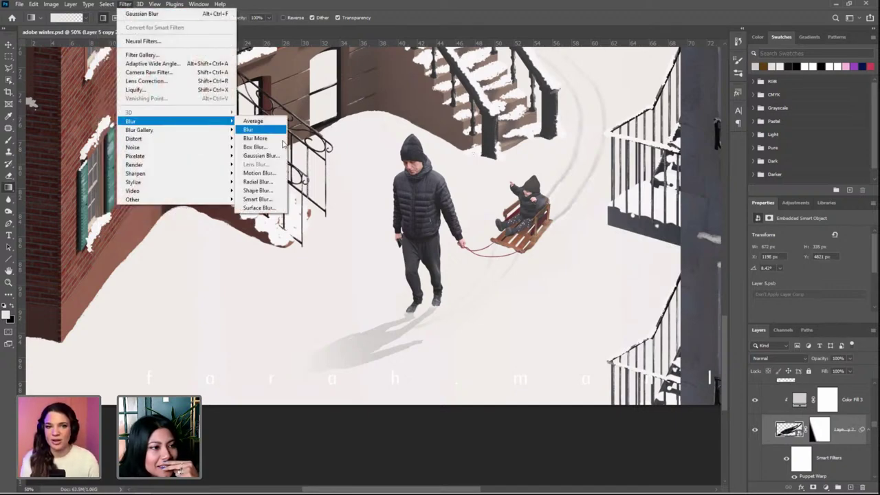
left_click(266, 156)
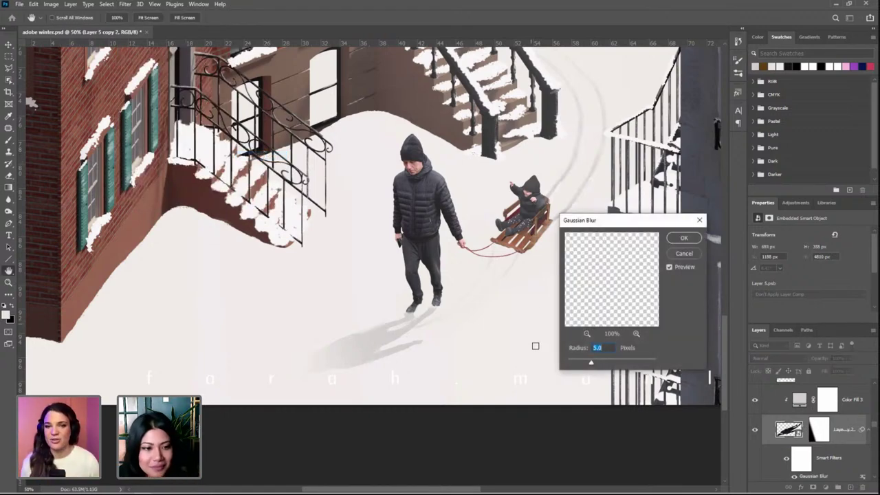
left_click(679, 238)
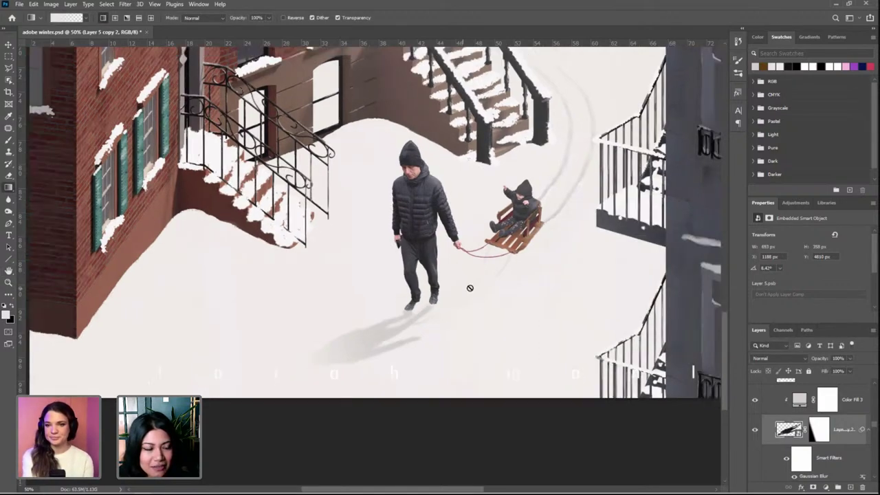
Delete the demonstration shadow by removing Layer 5 copy 2 together with its clipped Color Fill 3 layer
key("ctrl+minus")
key("ctrl+minus")
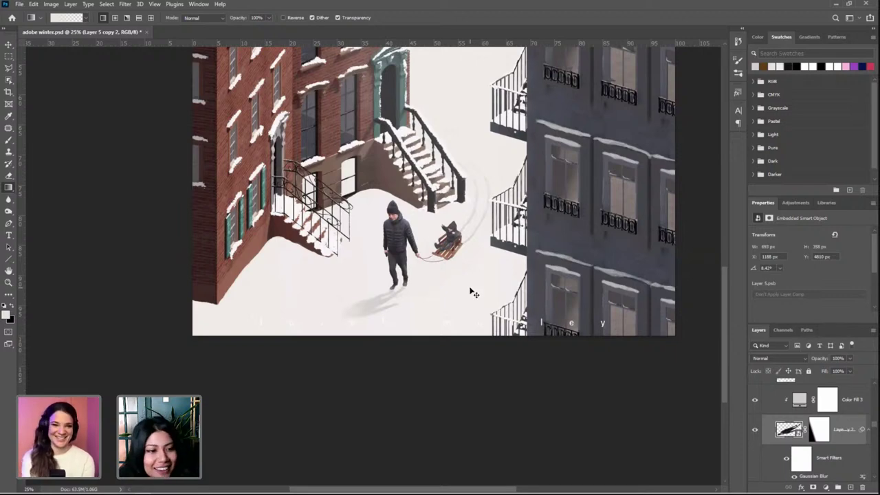
key("ctrl+plus")
scroll(811, 436, "up", 1)
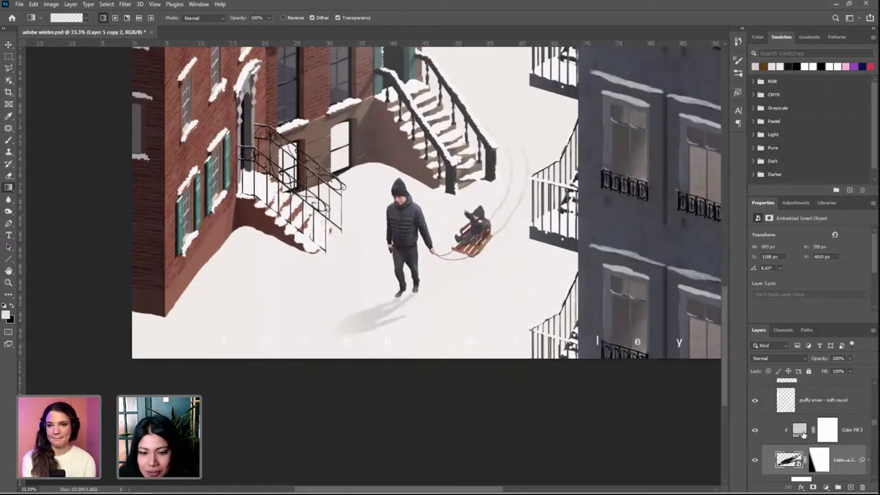
left_click(786, 429, "shift")
scroll(852, 447, "down", 1)
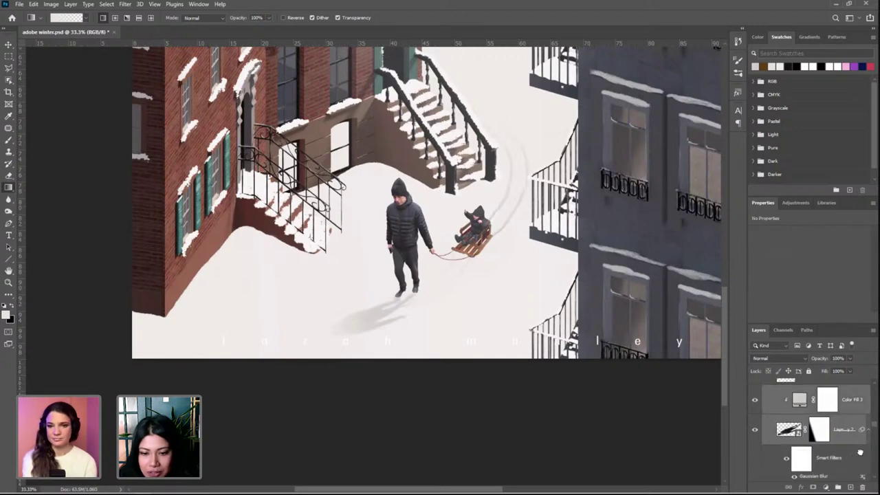
left_click(862, 487)
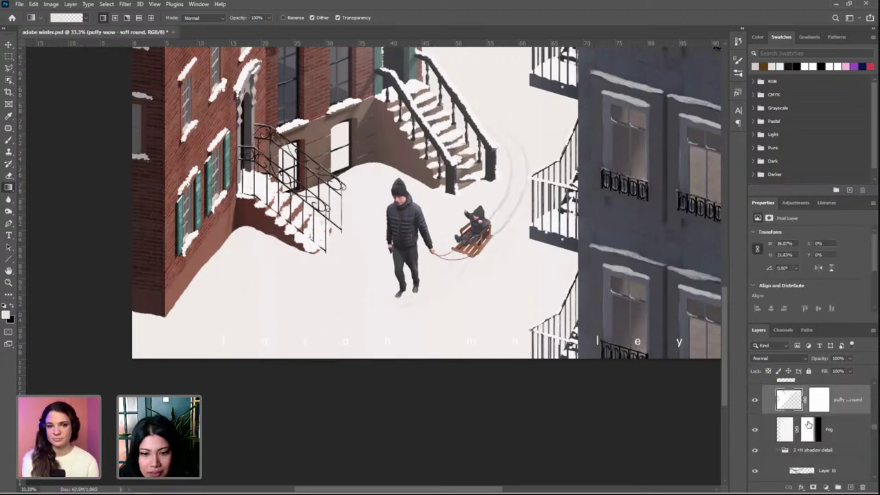
Turn on the visibility of the original blurred and puppet-warped cast shadow layer of the walking man
scroll(811, 435, "down", 3)
scroll(804, 441, "up", 1)
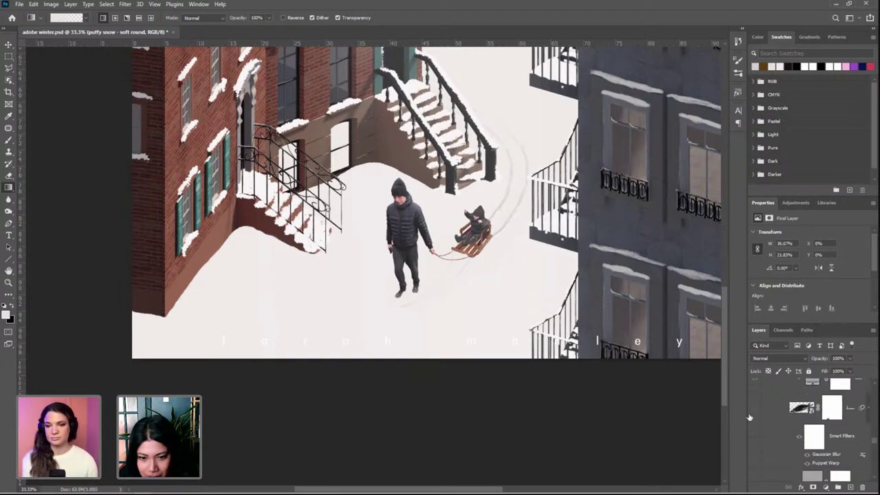
left_click(755, 408)
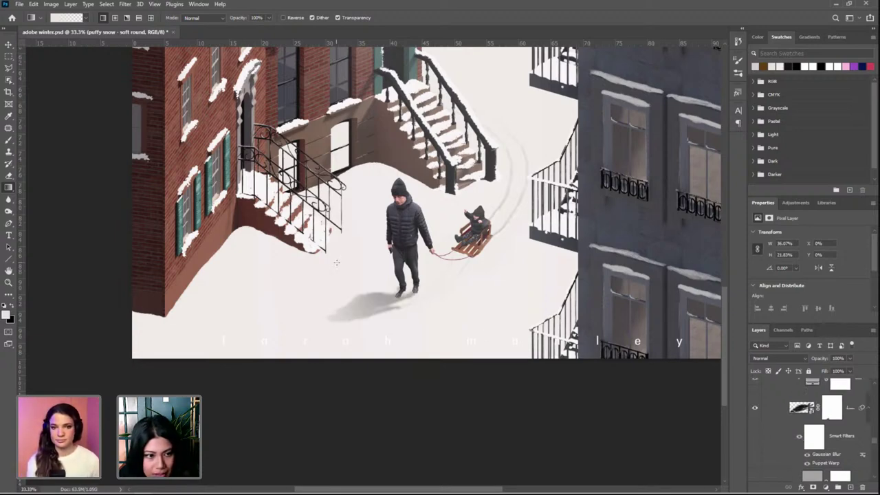
key("ctrl+plus")
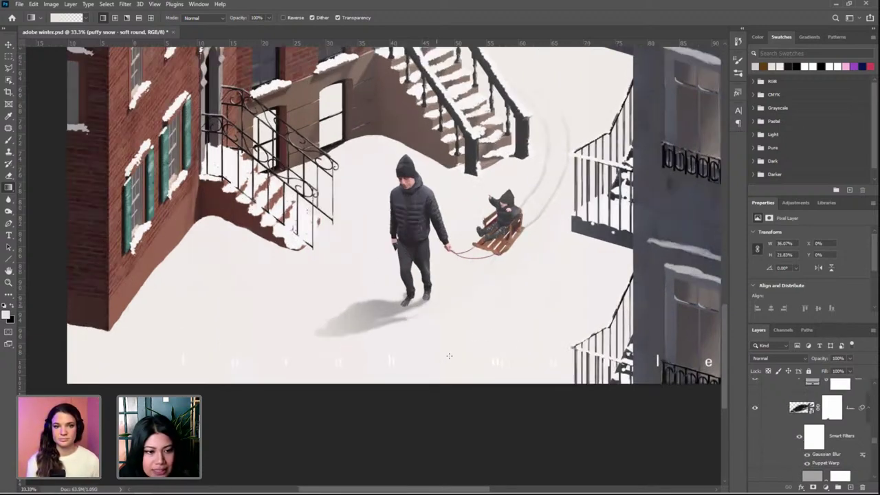
key("ctrl+plus")
key("ctrl+plus")
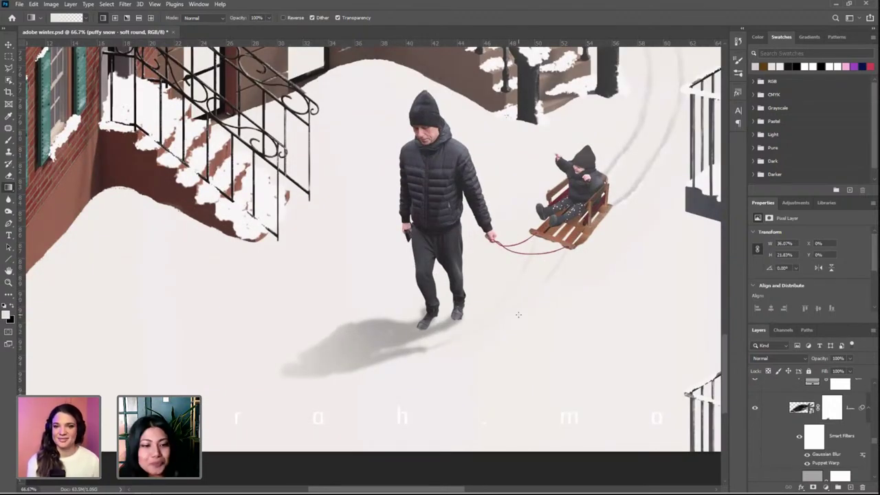
Turn on the visibility of the shadow layer under the child's sled and its clipped grey fill layer
scroll(807, 428, "up", 2)
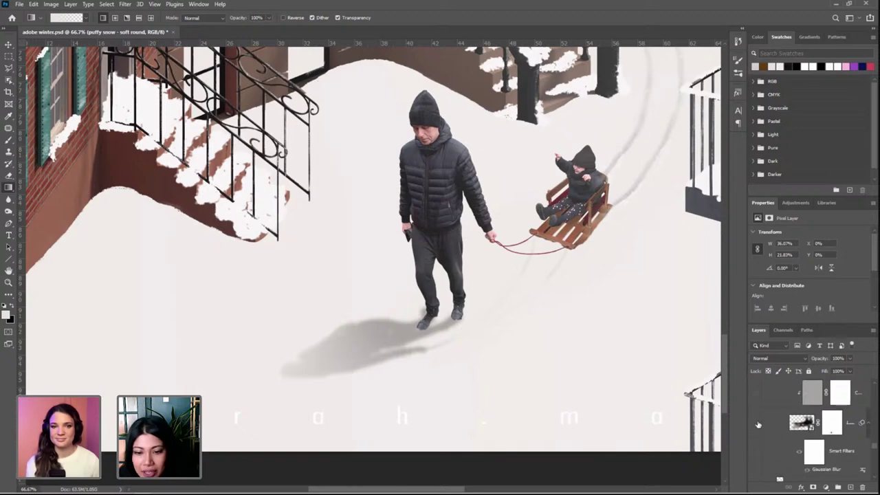
left_click(756, 423)
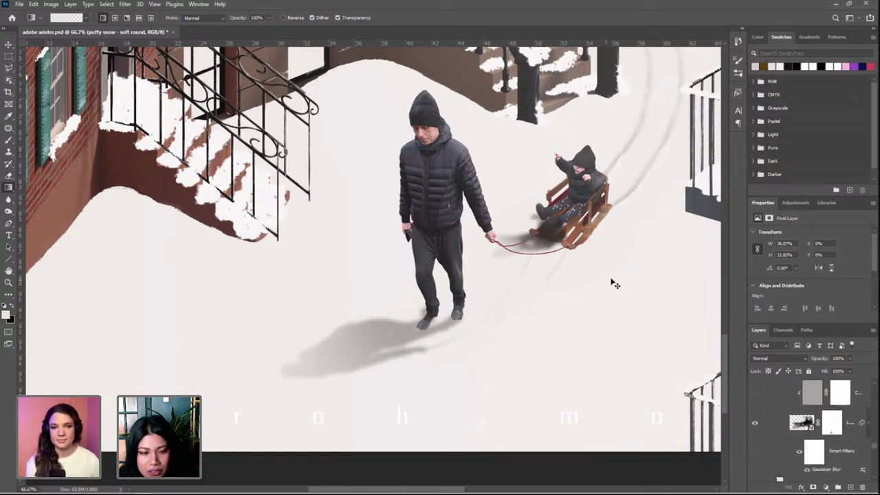
key("ctrl+plus")
left_click_drag(583, 233, 494, 285)
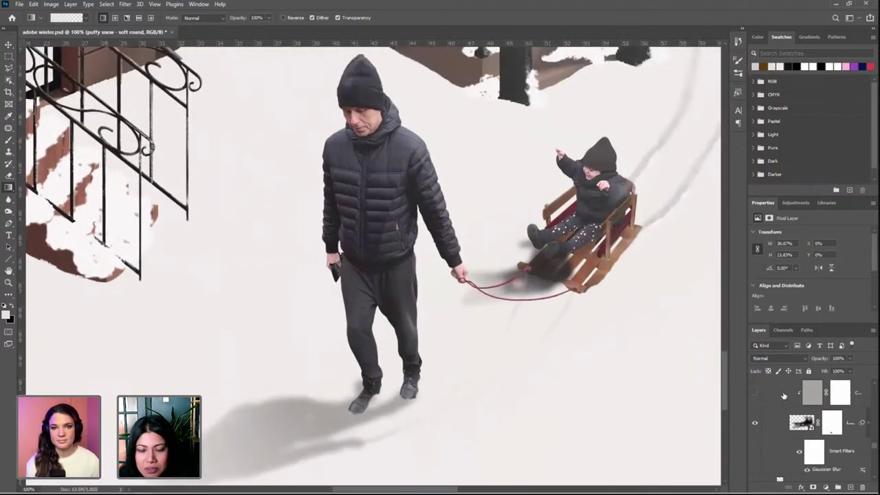
scroll(784, 400, "up", 1)
left_click(755, 424)
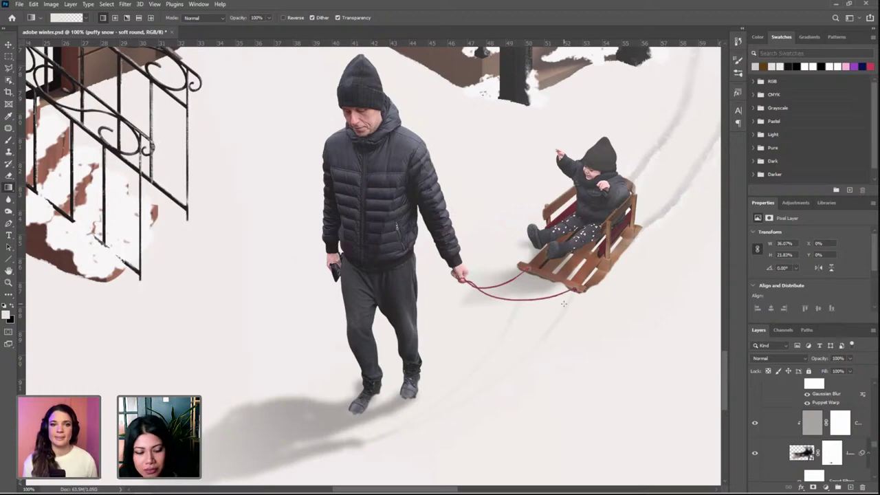
scroll(568, 310, "down", 3)
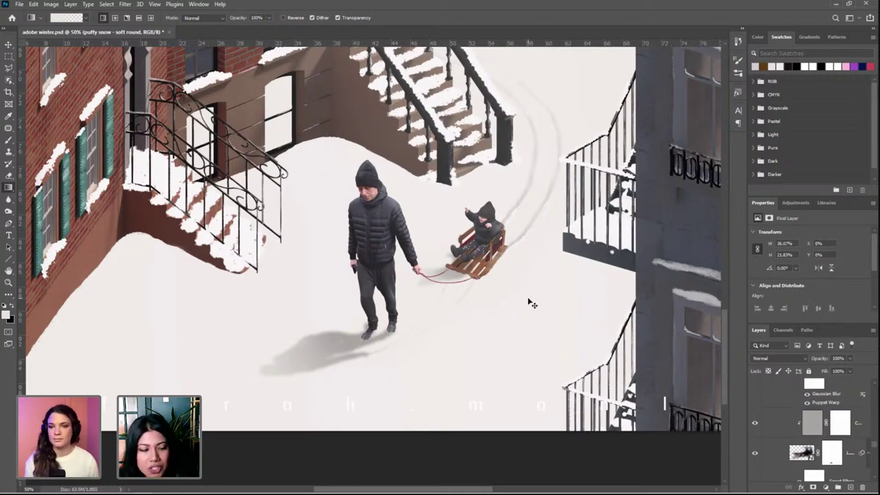
key("ctrl+minus")
left_click_drag(414, 204, 435, 295)
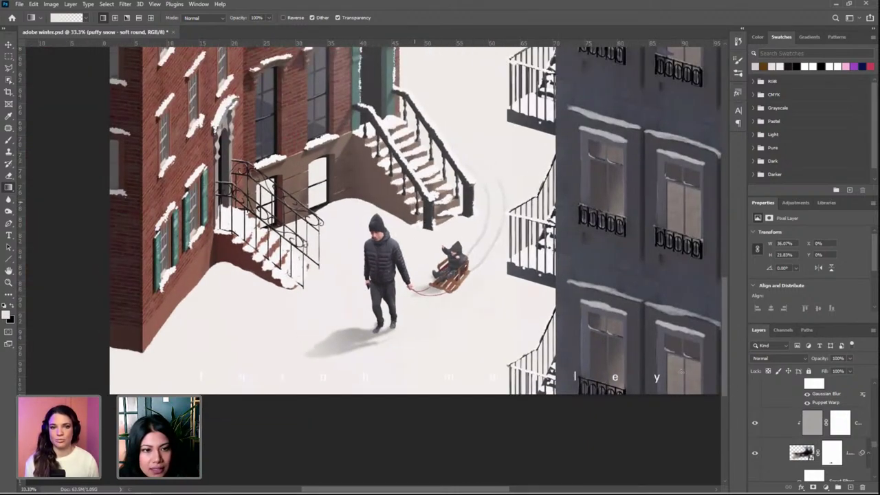
scroll(822, 427, "down", 3)
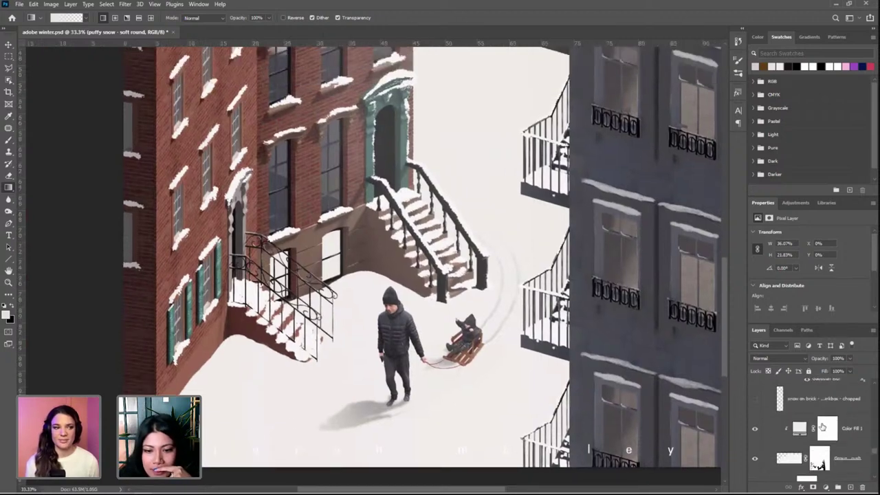
Select the J's footprint layer above the BASE layer and turn on its visibility
scroll(822, 427, "down", 3)
scroll(822, 427, "down", 4)
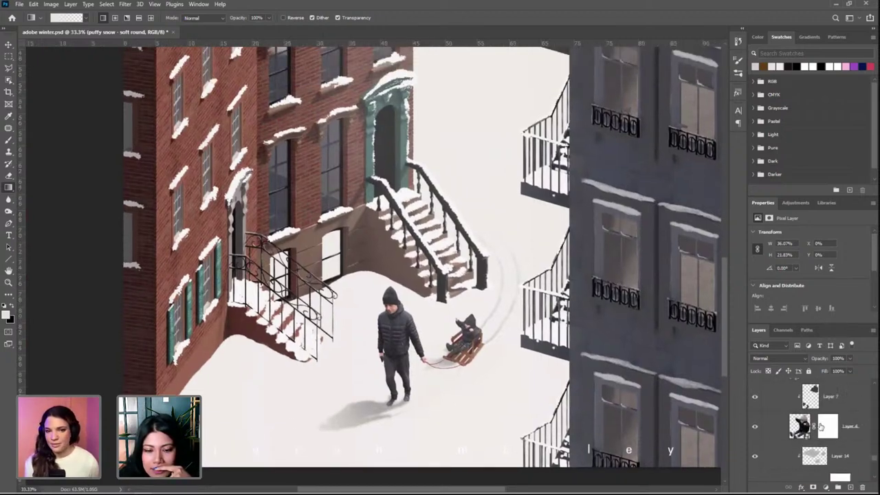
scroll(805, 437, "down", 2)
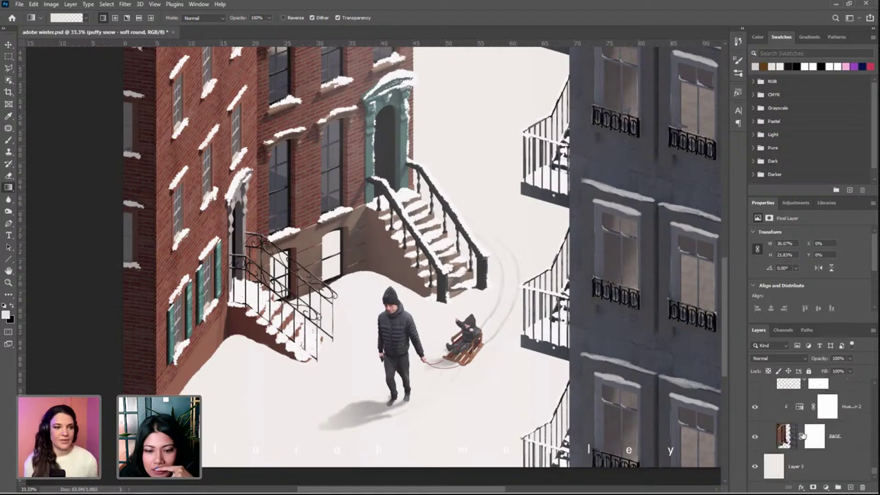
left_click(838, 410)
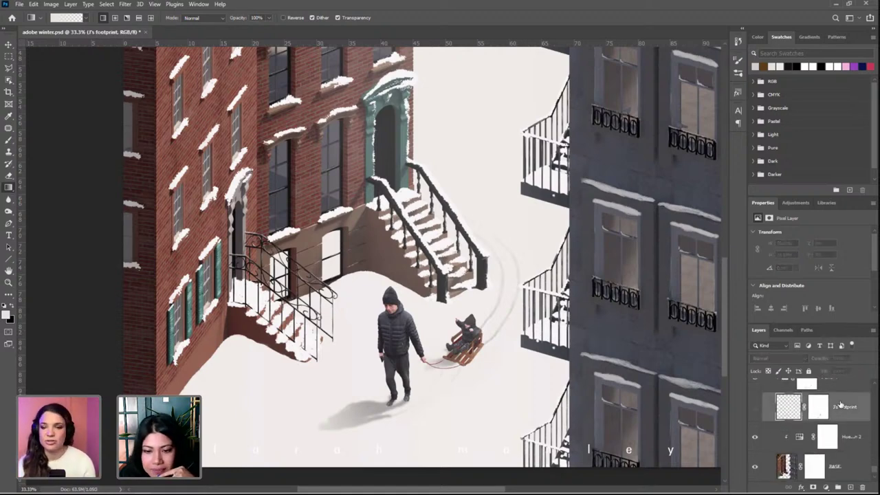
left_click(754, 408)
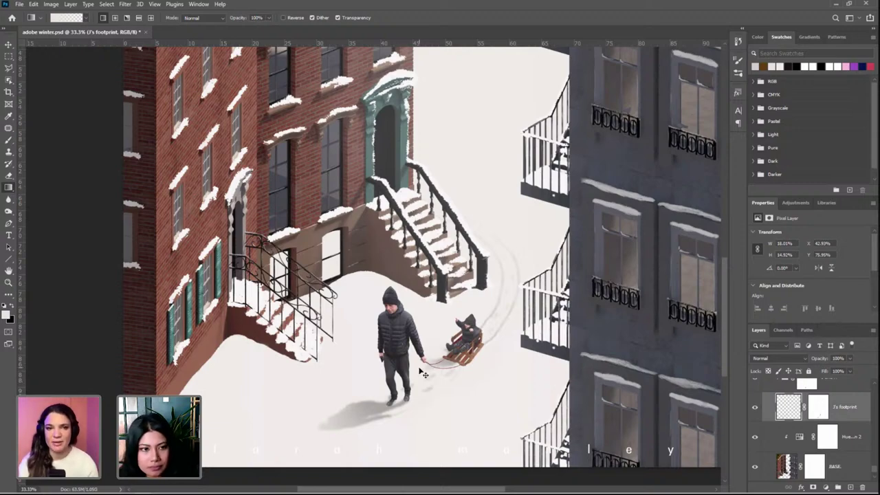
Examine the footprints and curved sled tracks in the snow around the walking man, the child's sled and the stoop
scroll(423, 375, "down", 3)
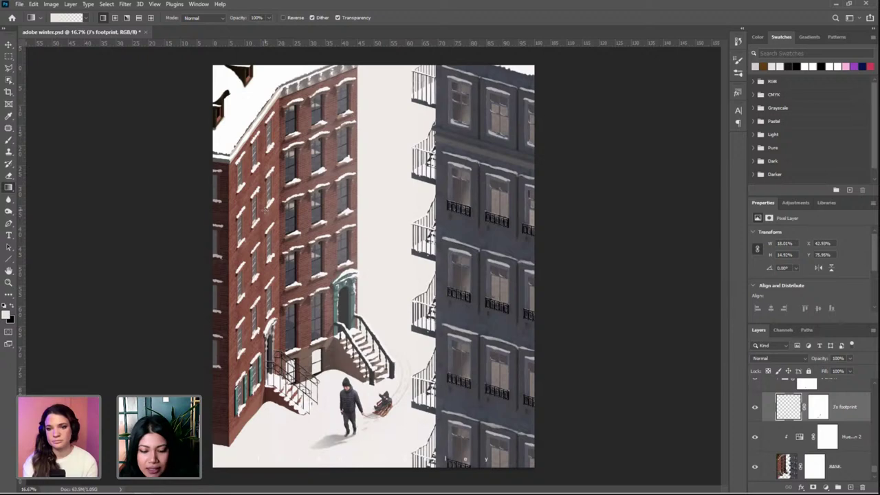
key("ctrl+plus")
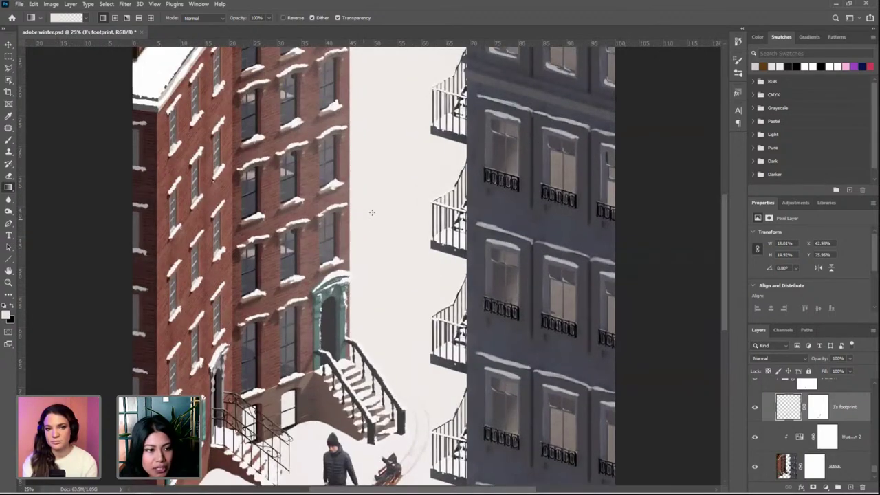
scroll(372, 212, "down", 3)
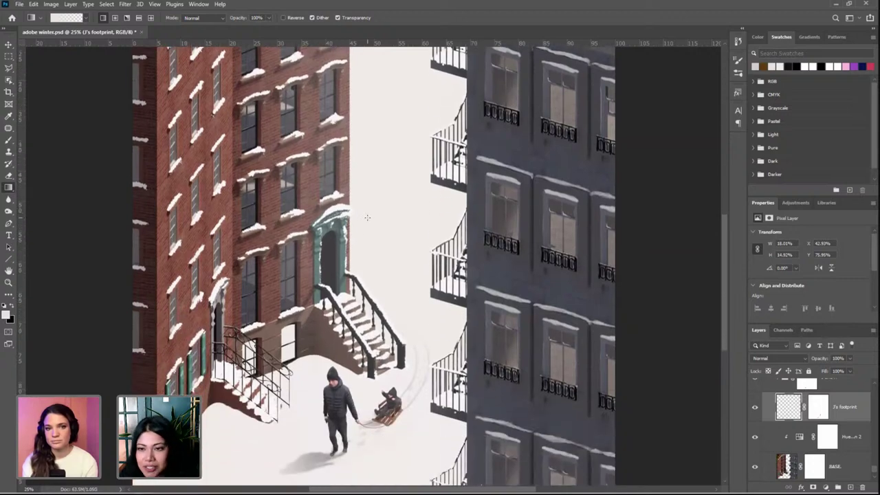
scroll(367, 217, "down", 2)
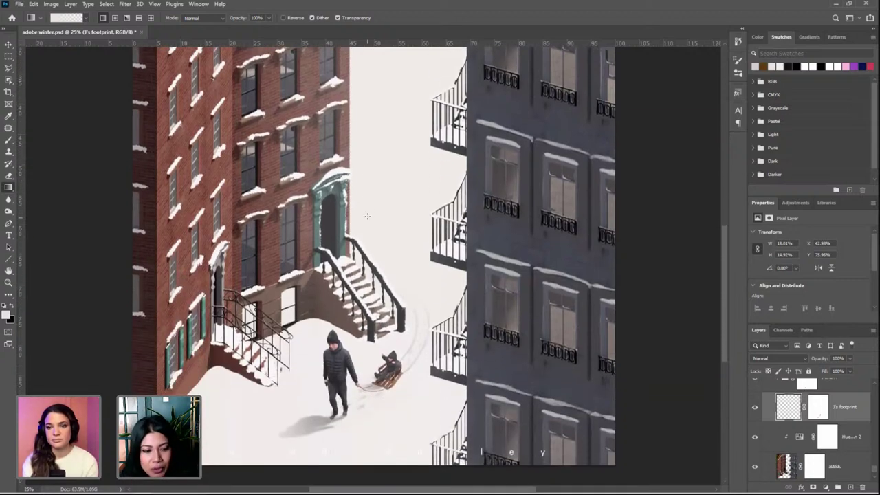
key("ctrl+plus")
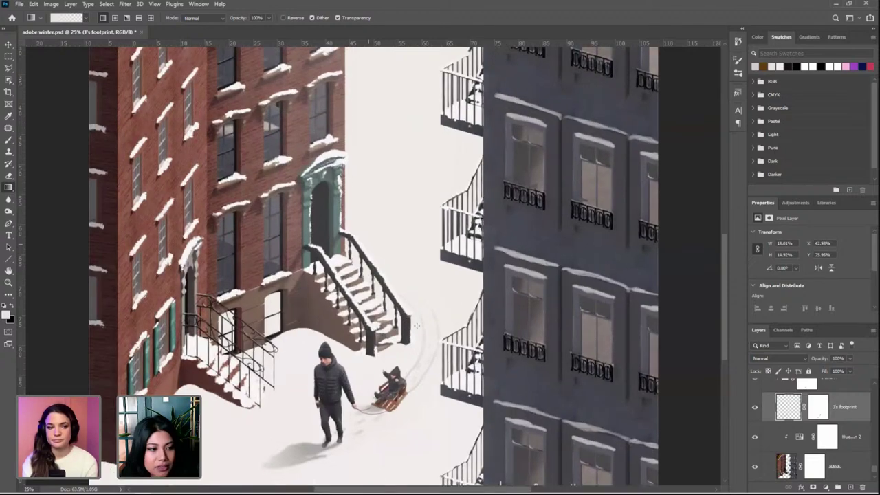
key("ctrl+plus")
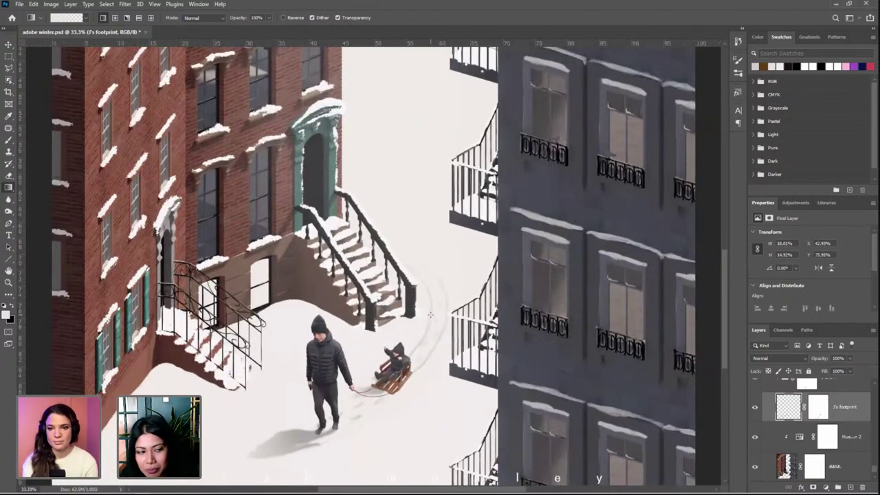
scroll(332, 241, "down", 3)
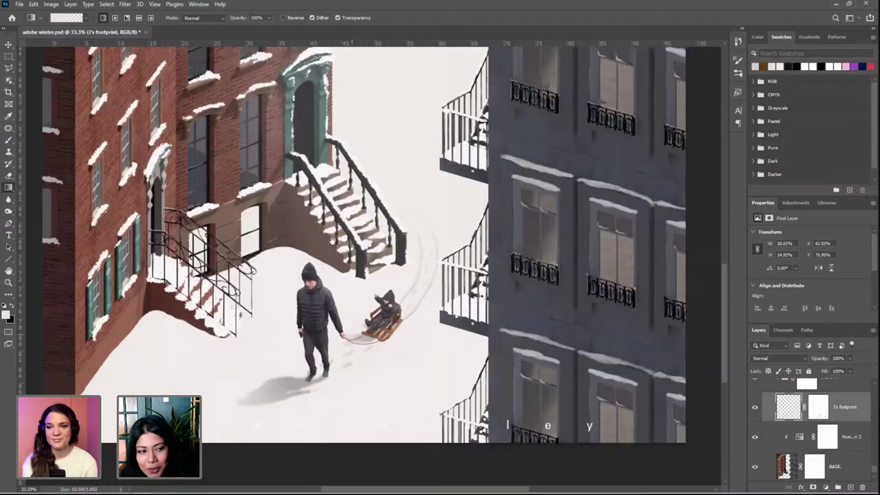
left_click_drag(376, 274, 365, 232)
left_click_drag(320, 258, 364, 288)
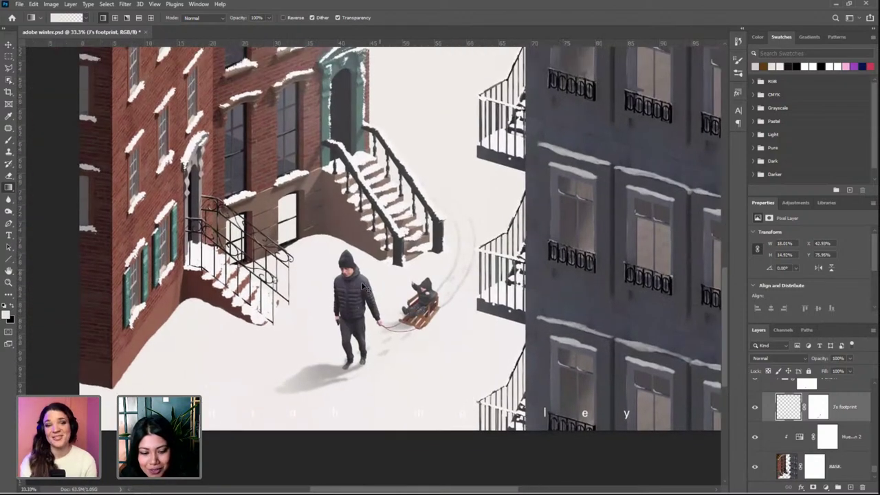
scroll(363, 287, "right", 1)
scroll(363, 288, "up", 1)
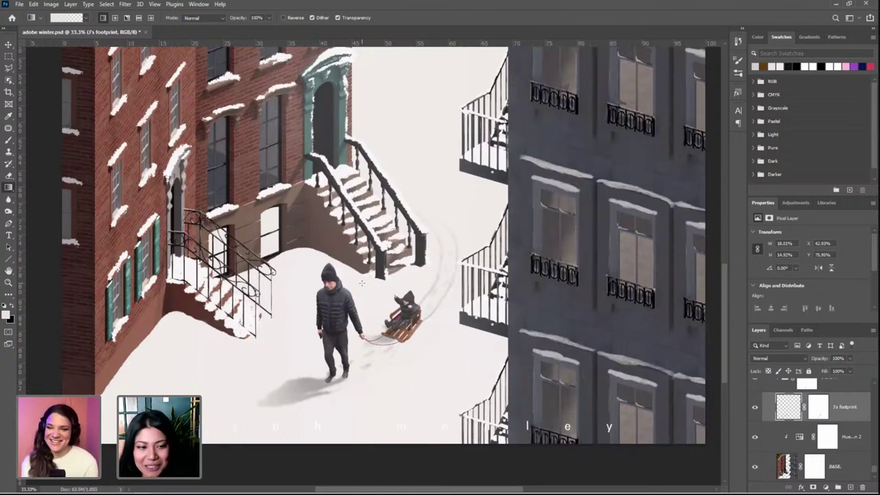
scroll(422, 248, "up", 3)
scroll(421, 247, "left", 1)
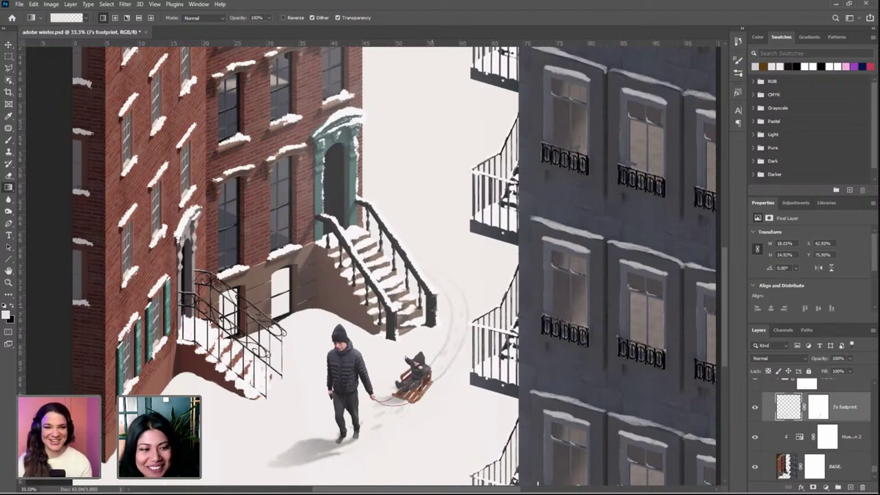
Find and select the Main shadow layer directly above the buildings group
scroll(819, 428, "down", 1)
scroll(820, 428, "up", 3)
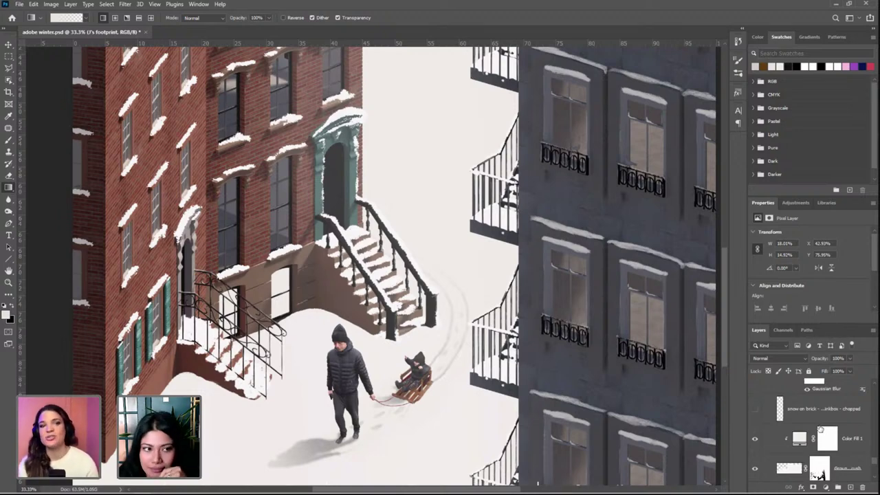
scroll(819, 428, "up", 1)
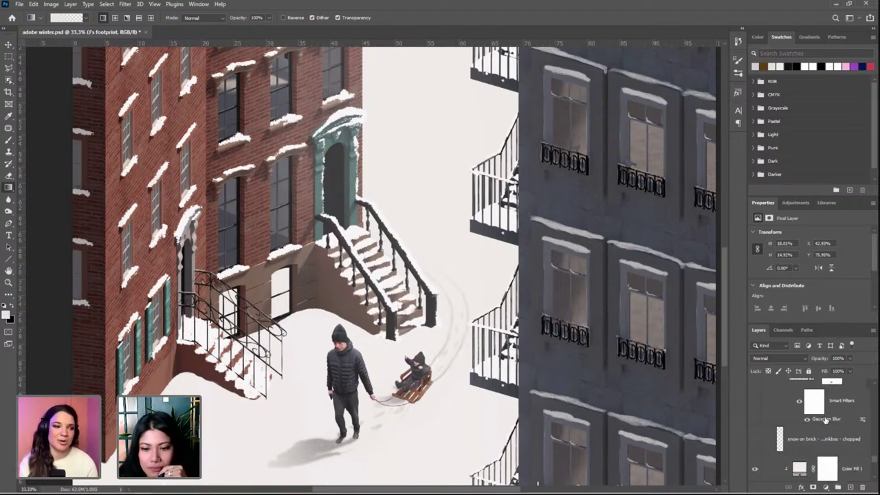
left_click(839, 442)
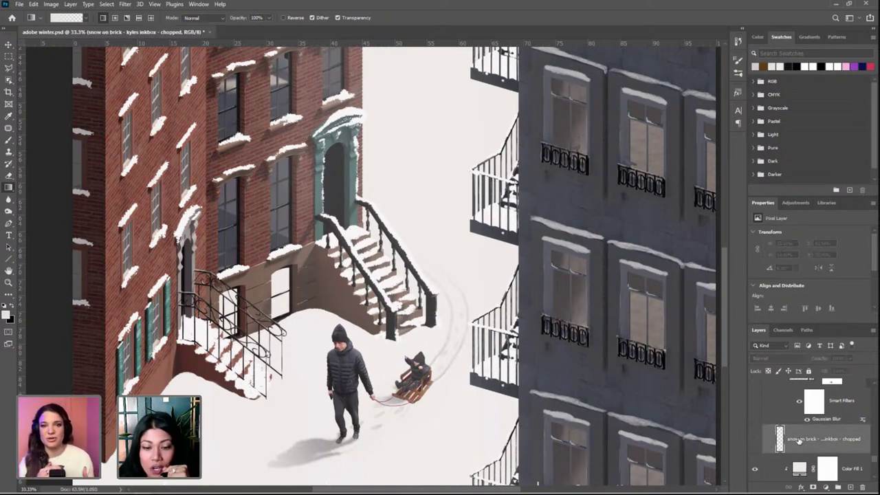
scroll(798, 440, "up", 2)
scroll(804, 437, "down", 5)
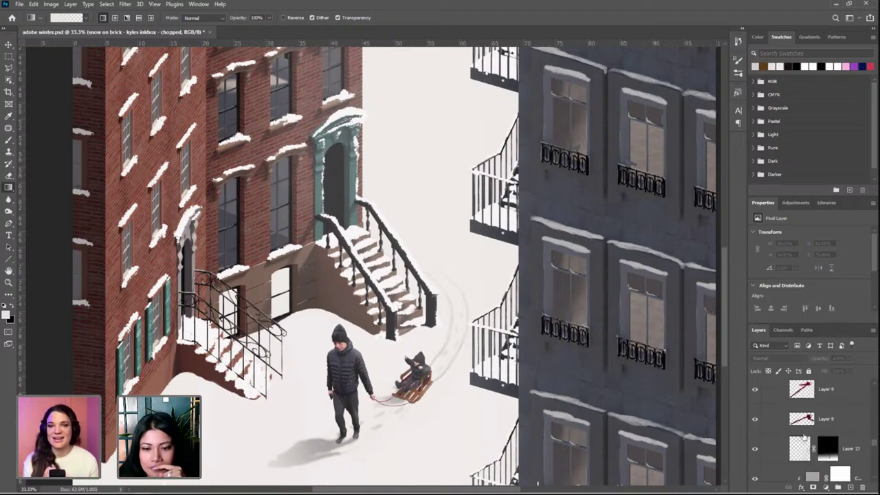
scroll(803, 435, "up", 2)
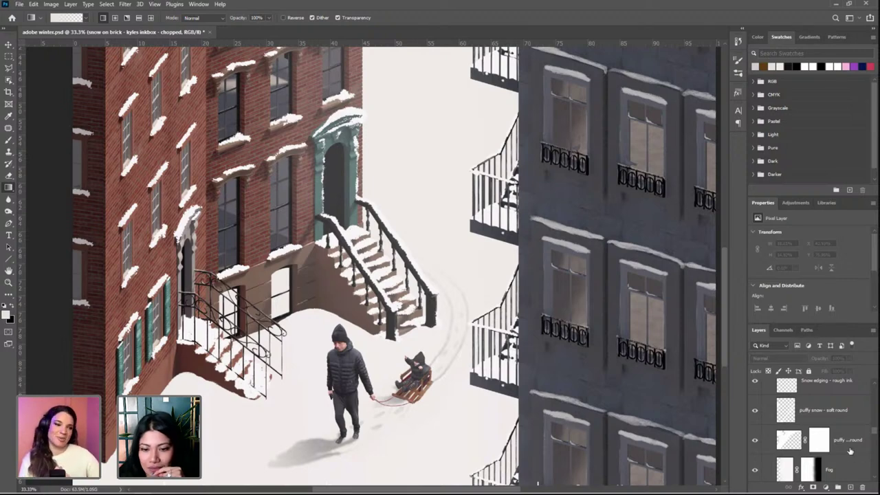
scroll(850, 451, "down", 10)
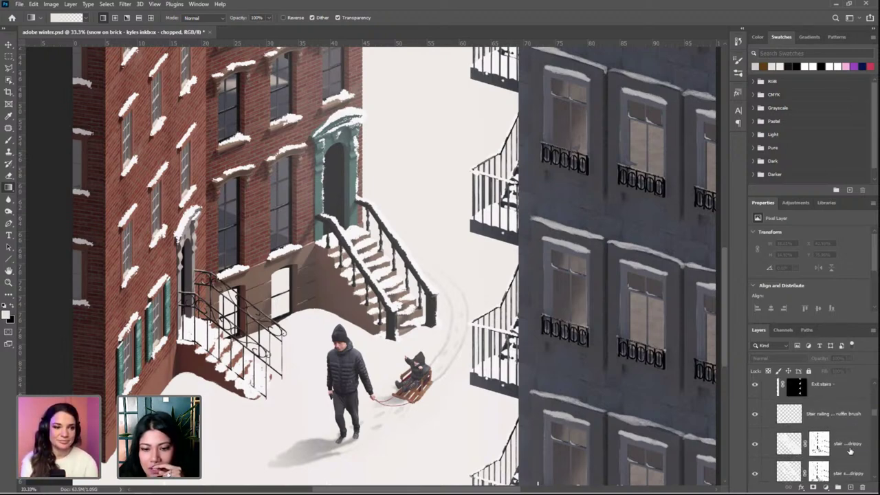
scroll(845, 450, "down", 8)
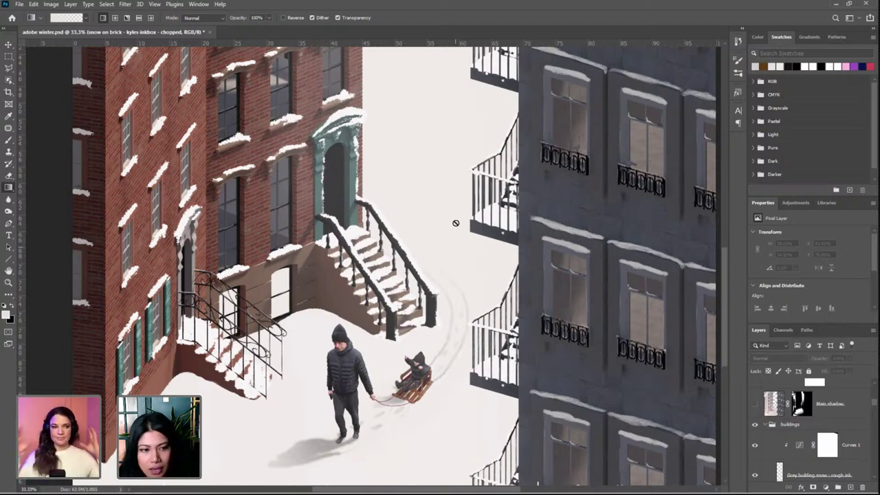
left_click(834, 414)
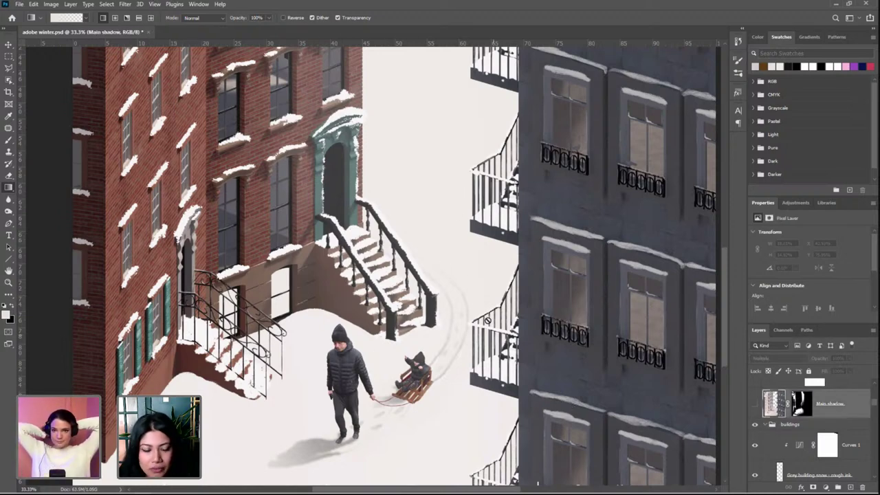
View the reference render Winter_shadow only.png in Photos and return to the adobe winter.psd artwork in Photoshop
left_click_drag(465, 260, 484, 304)
scroll(484, 305, "up", 3)
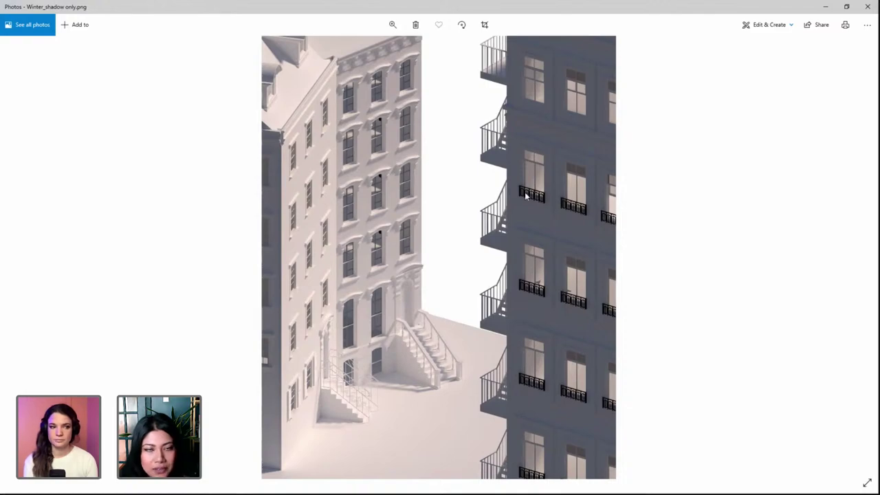
left_click(868, 9)
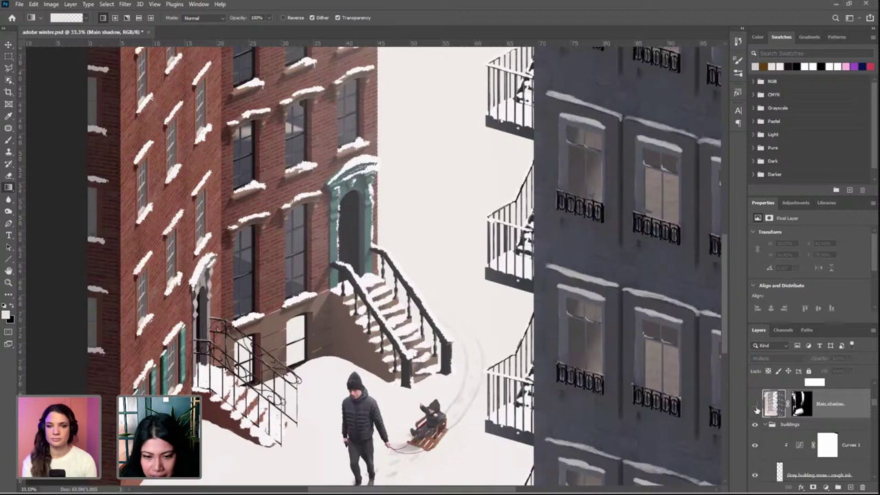
Disable the Main shadow layer's mask and turn on the layer's visibility
left_click(801, 406)
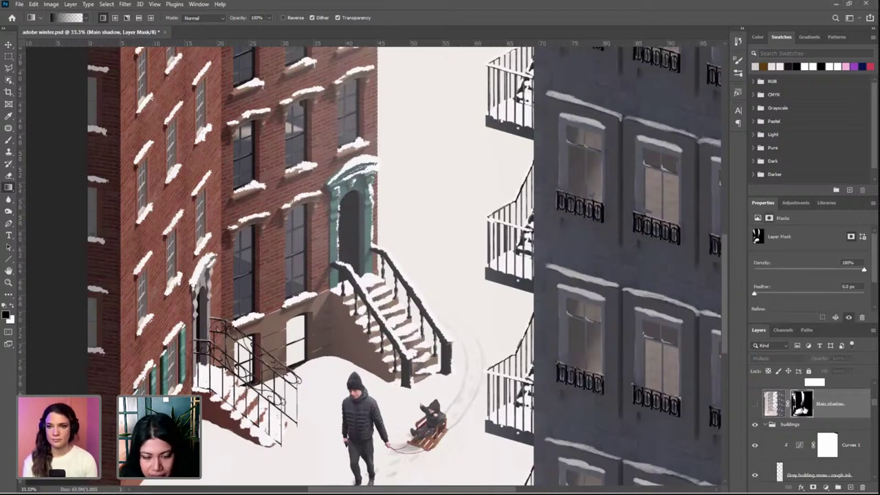
right_click(801, 407)
left_click(804, 411)
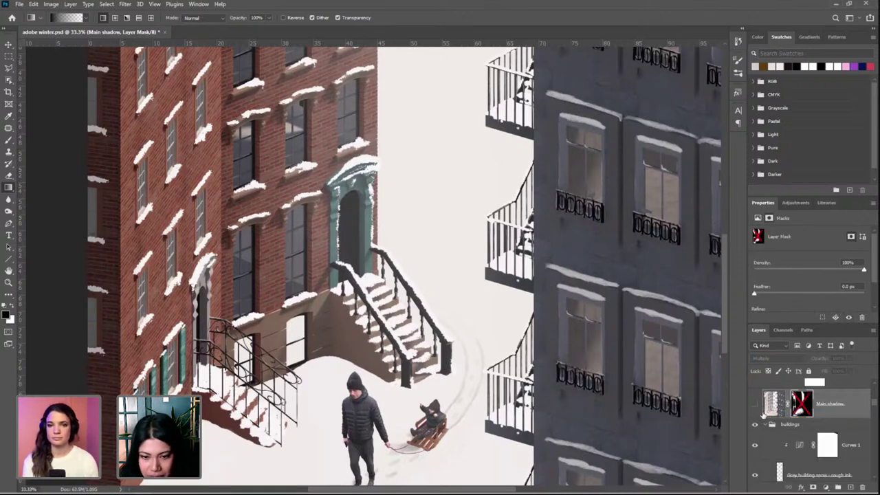
left_click(754, 407)
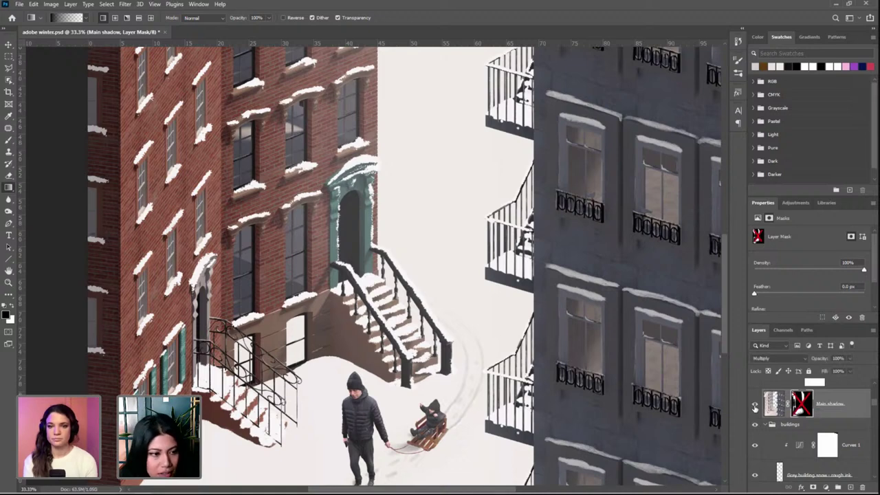
Hide the Levels 3 and Hue/Saturation 3 adjustments clipped to the Main shadow layer
scroll(773, 426, "down", 3)
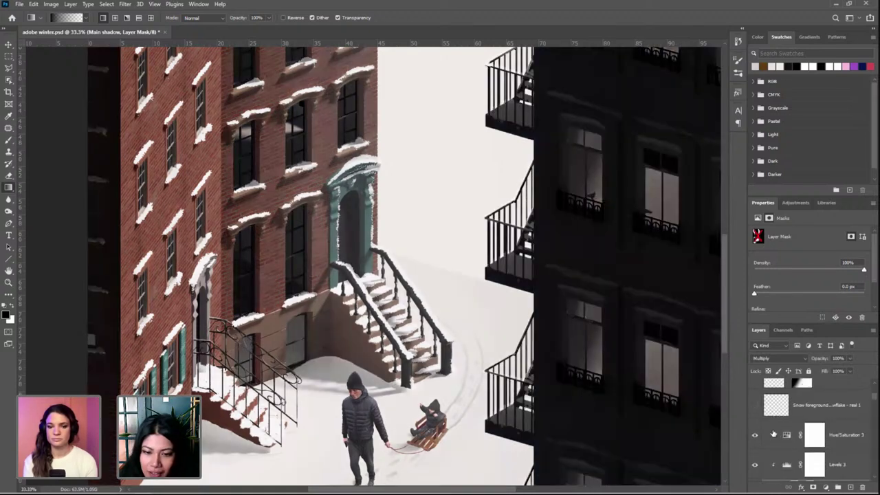
left_click(754, 465)
left_click(755, 437)
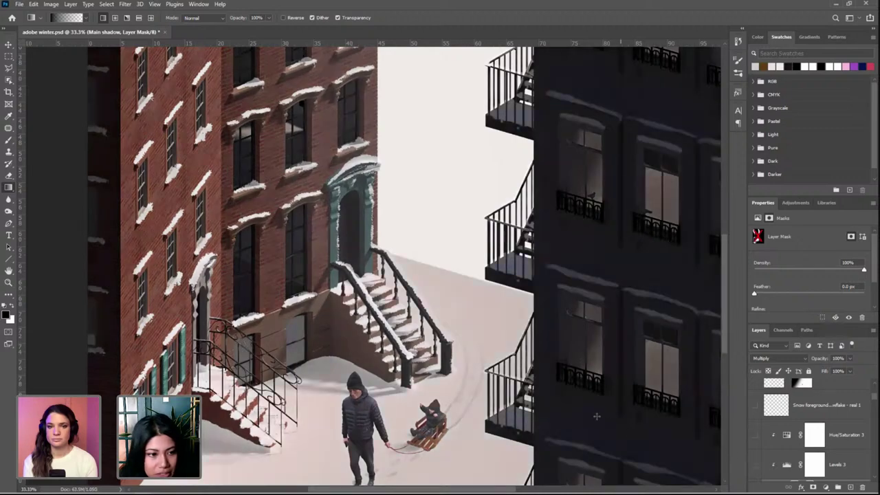
Hide the BASE layer to examine the unmasked shadow render on its own, and restore the BASE layer's visibility
scroll(816, 457, "down", 5)
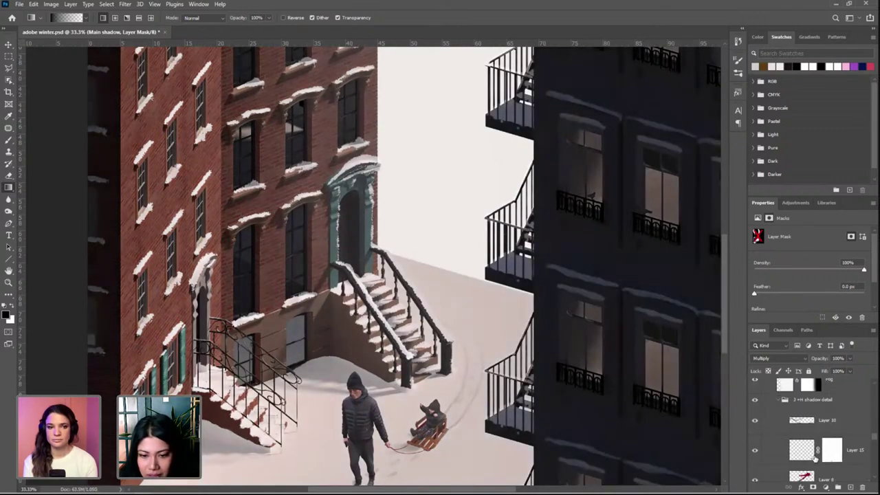
scroll(815, 457, "down", 5)
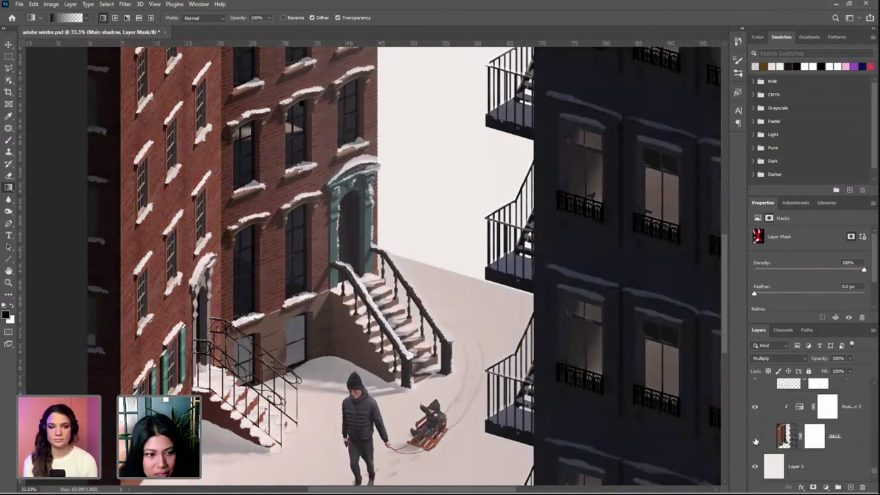
left_click(755, 440)
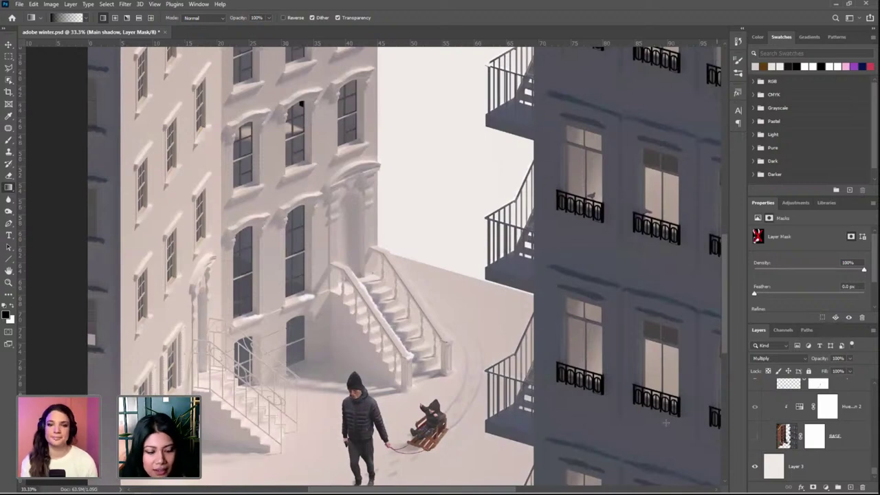
key("ctrl+minus")
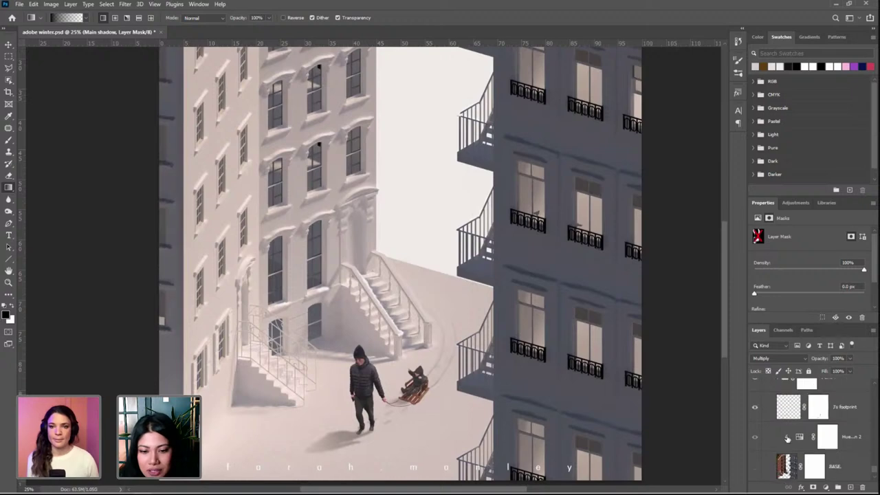
left_click(755, 439)
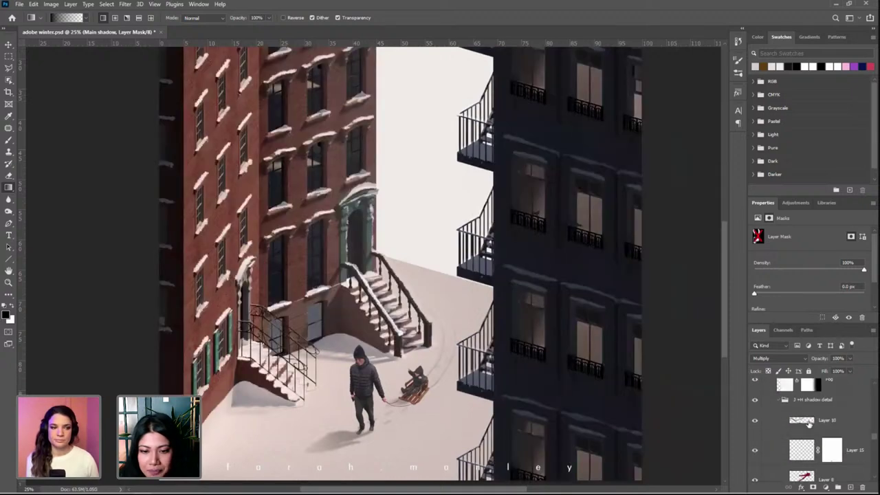
scroll(809, 424, "up", 6)
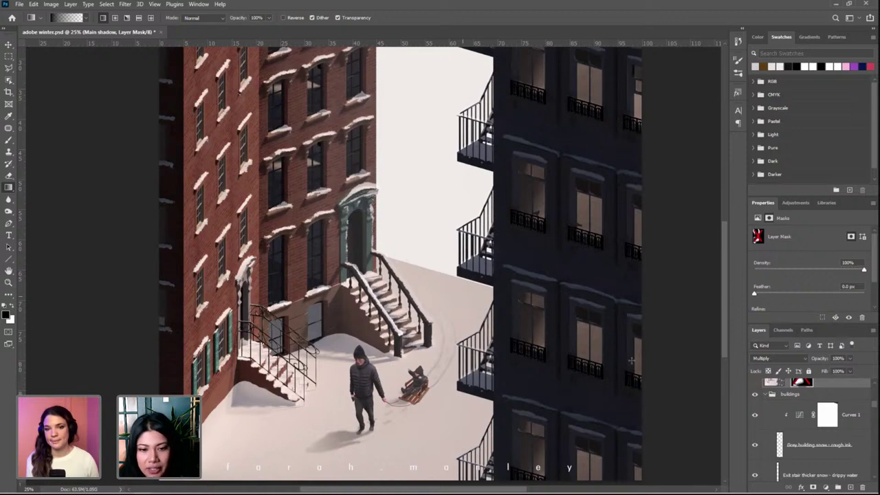
Restore the visibility of the Levels 3 and Hue/Saturation 3 adjustments clipped to the Main shadow layer
scroll(809, 434, "up", 3)
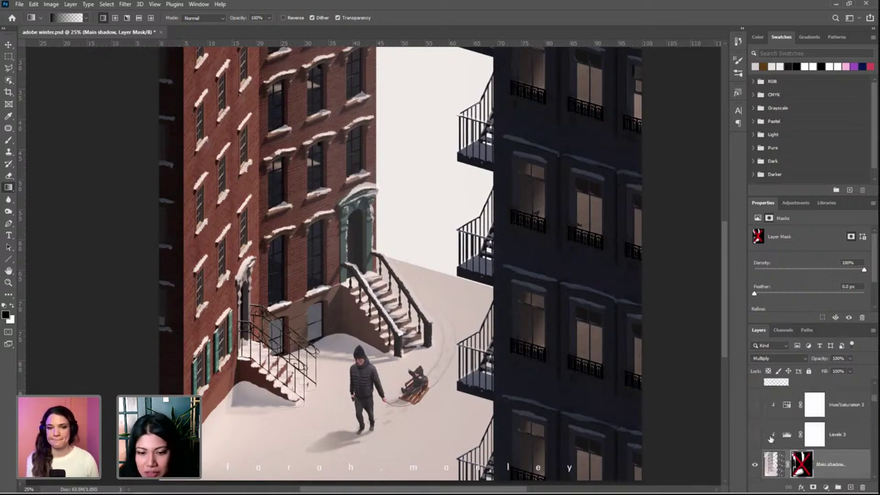
left_click(755, 434)
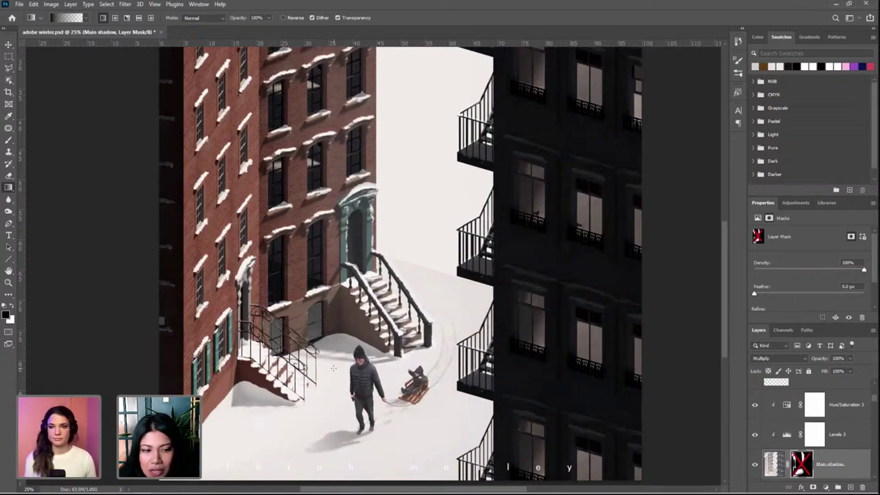
left_click(754, 405)
left_click(754, 406)
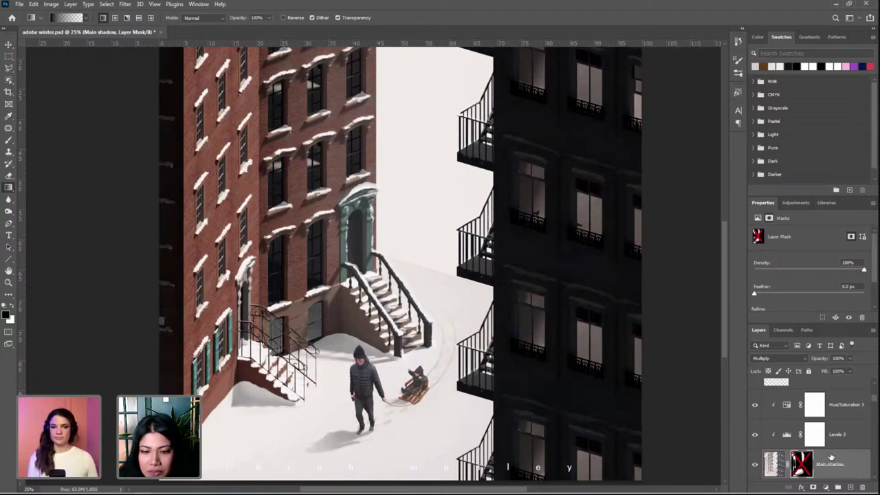
left_click(772, 464)
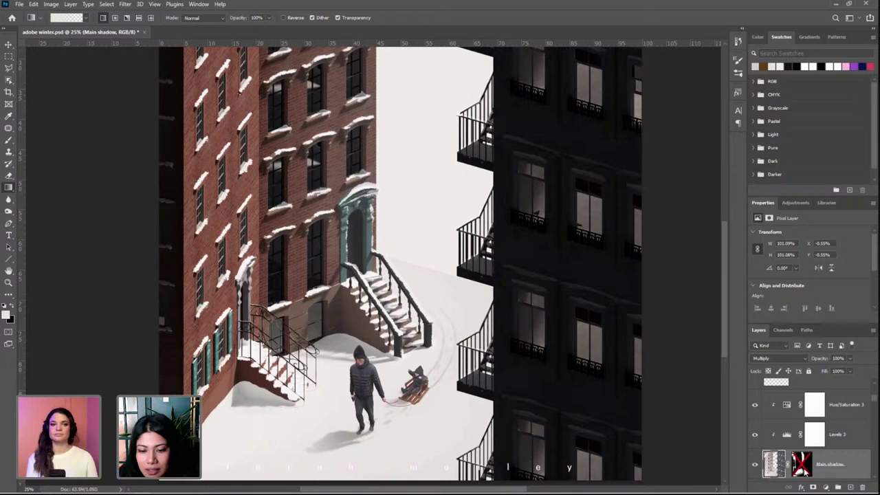
right_click(801, 467)
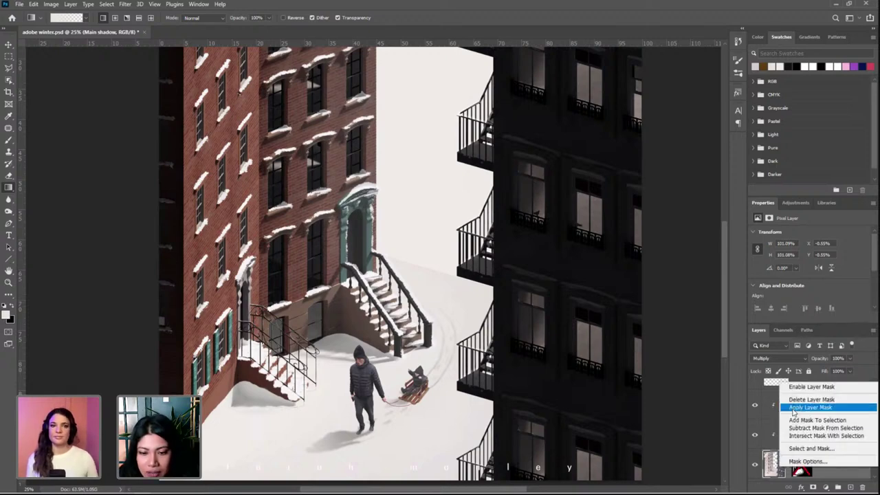
left_click(794, 409)
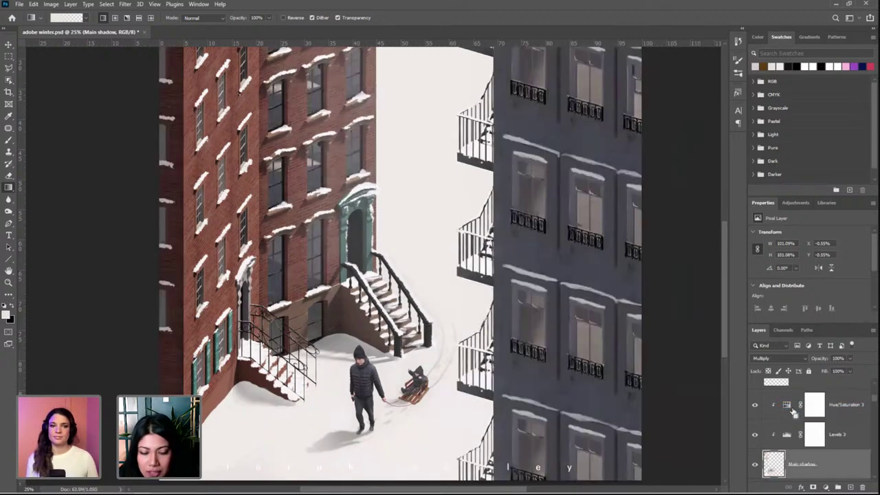
Enable the Main shadow layer's mask, view the black-and-white mask by itself, and return to the artwork
left_click(801, 467)
right_click(802, 467)
left_click(802, 385)
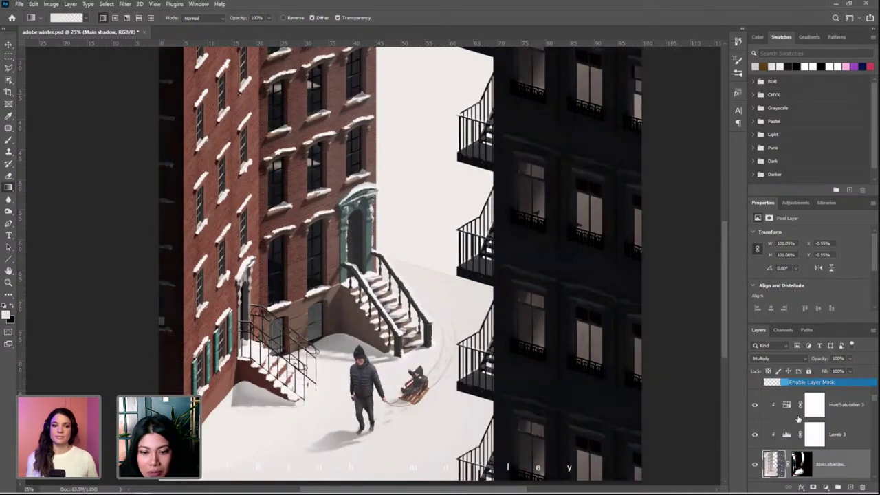
left_click(801, 465, "shift")
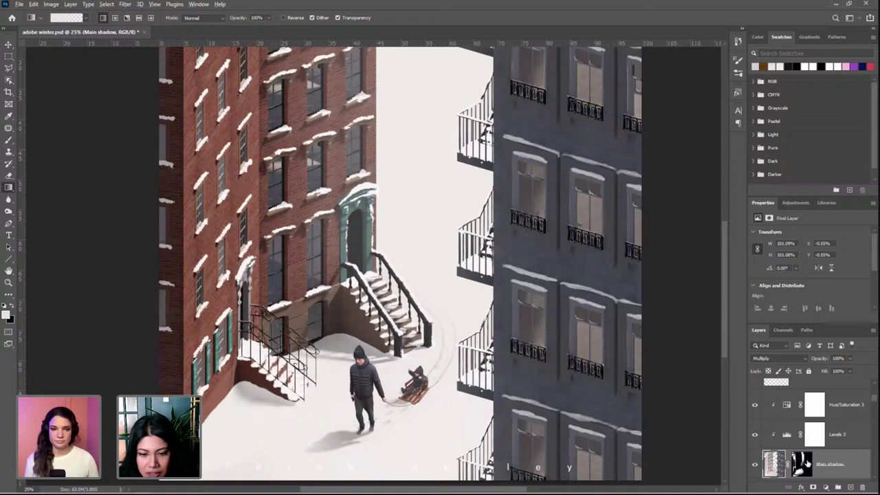
left_click(801, 464, "alt")
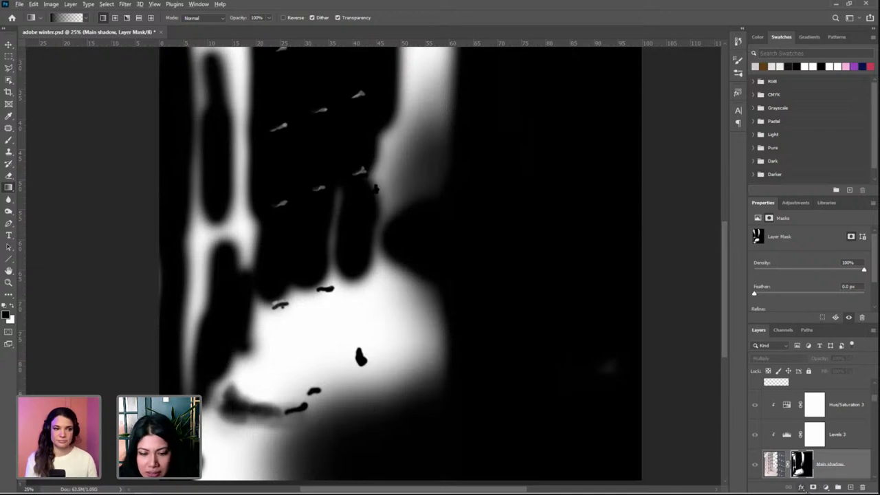
left_click(801, 470, "alt")
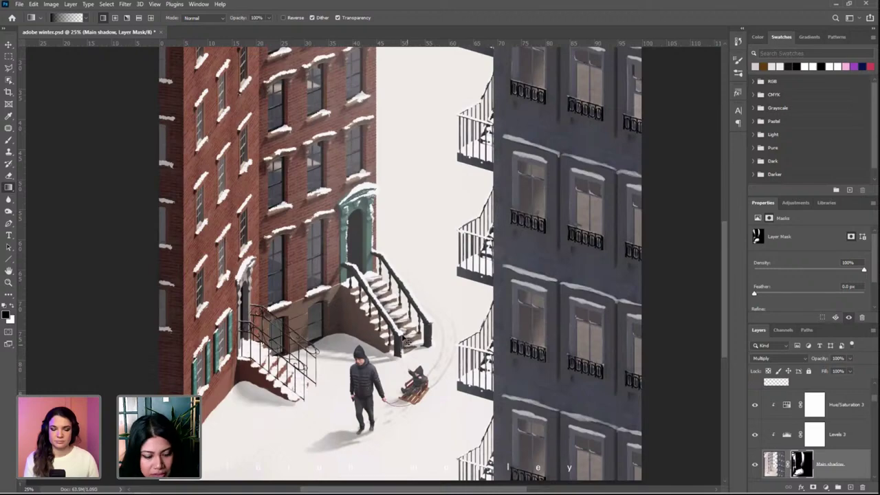
Compare the stoop, snowbank and basement windows up close with the Main shadow layer hidden and shown
scroll(406, 343, "up", 2)
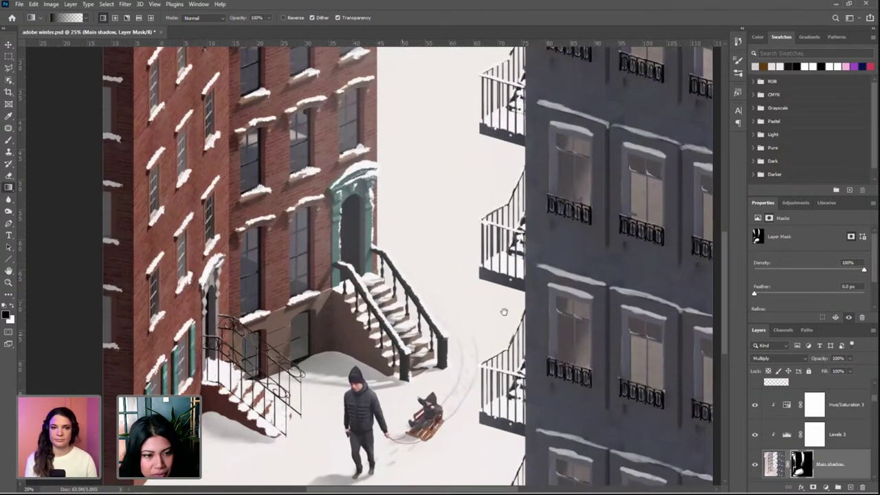
scroll(465, 300, "up", 1)
scroll(473, 287, "up", 3)
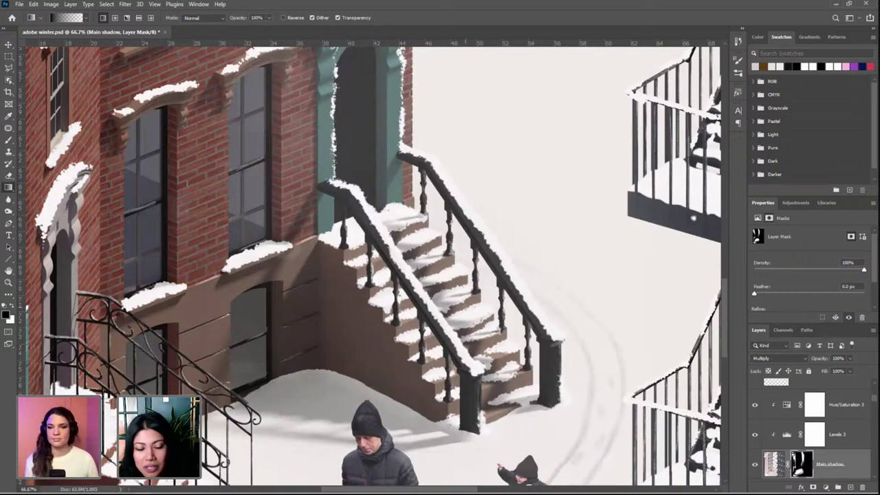
scroll(470, 314, "down", 2)
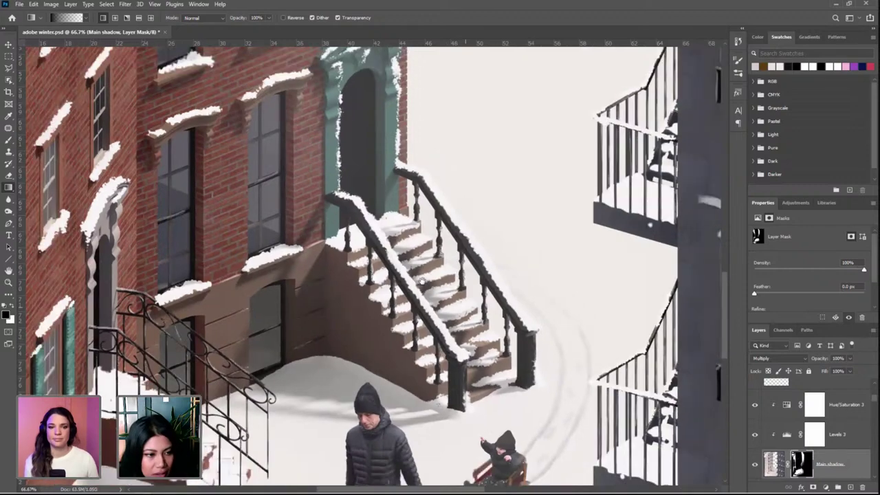
key("ctrl+minus")
key("ctrl+minus")
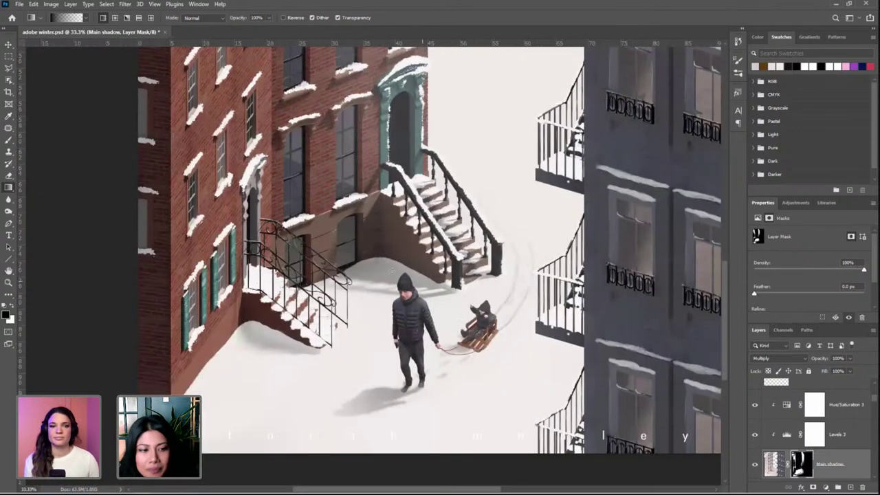
key("ctrl+plus")
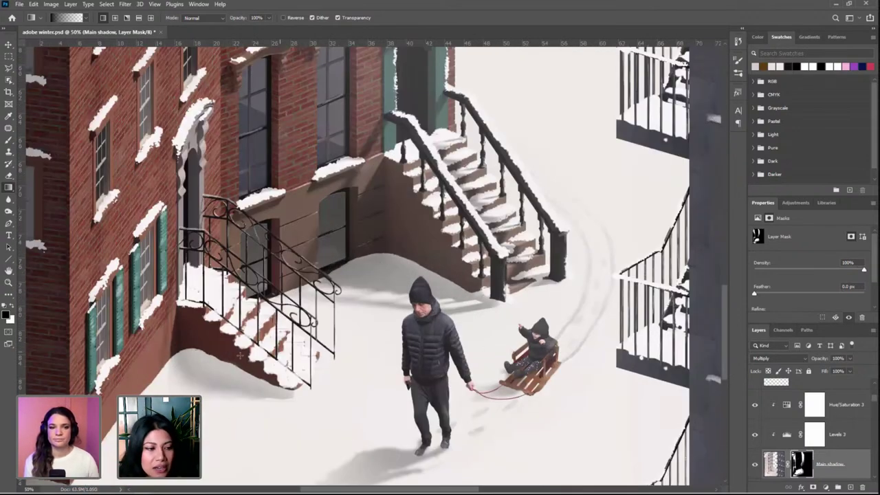
left_click(754, 465)
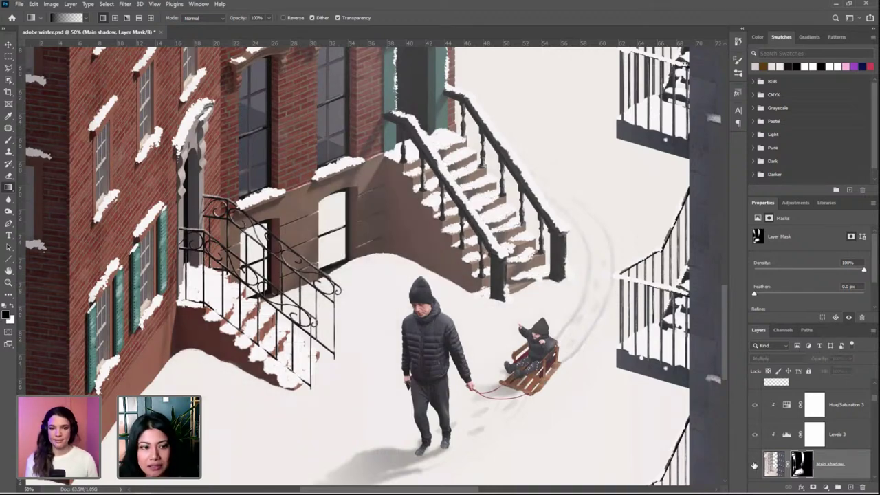
left_click(754, 465)
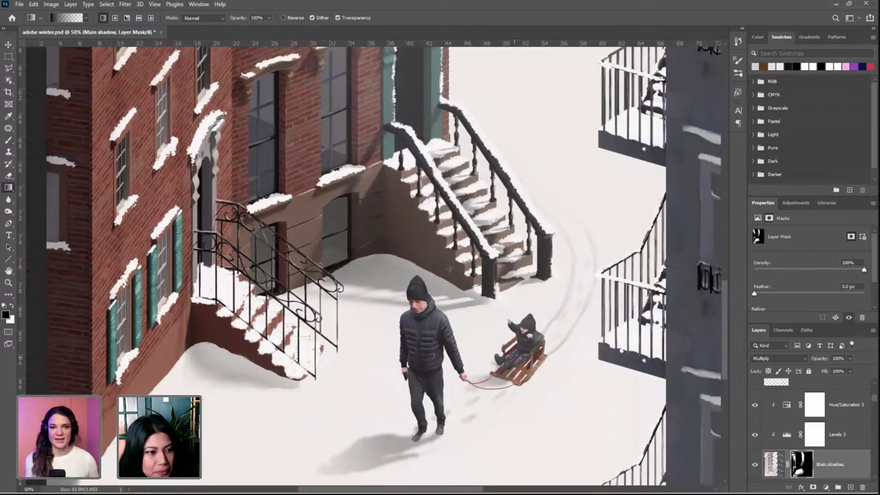
Compare the brick building's snowy roof and dormers with the Main shadow layer hidden and shown
key("ctrl+minus")
key("ctrl+minus")
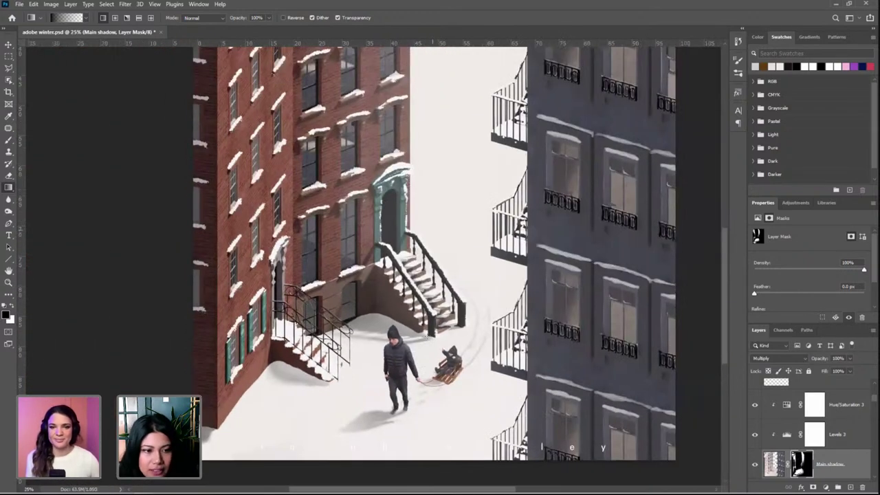
scroll(433, 262, "up", 2)
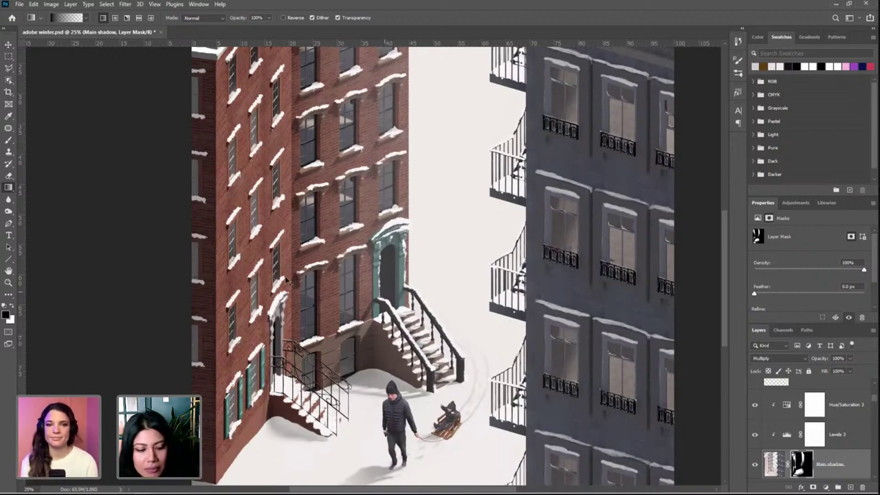
scroll(385, 251, "up", 3)
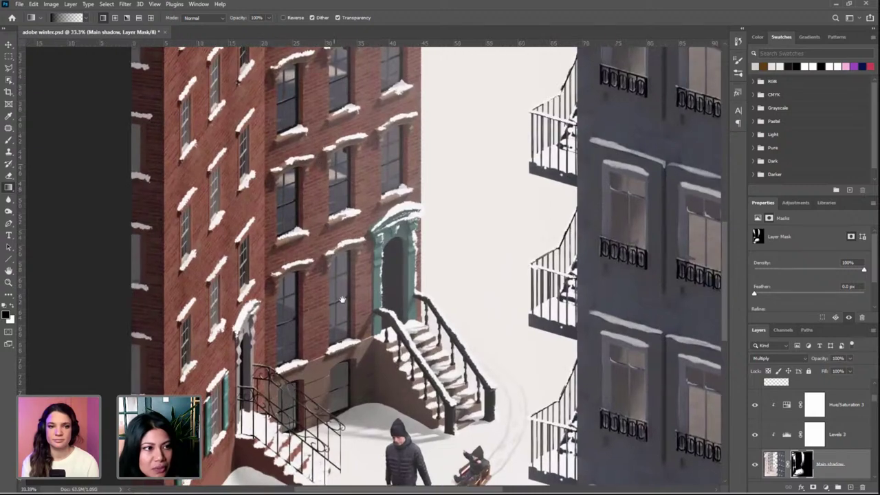
scroll(326, 164, "up", 6)
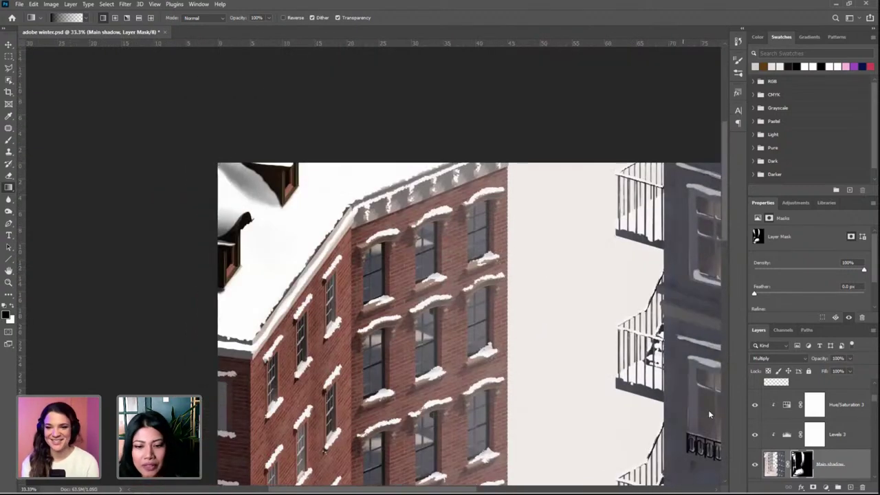
left_click(755, 464)
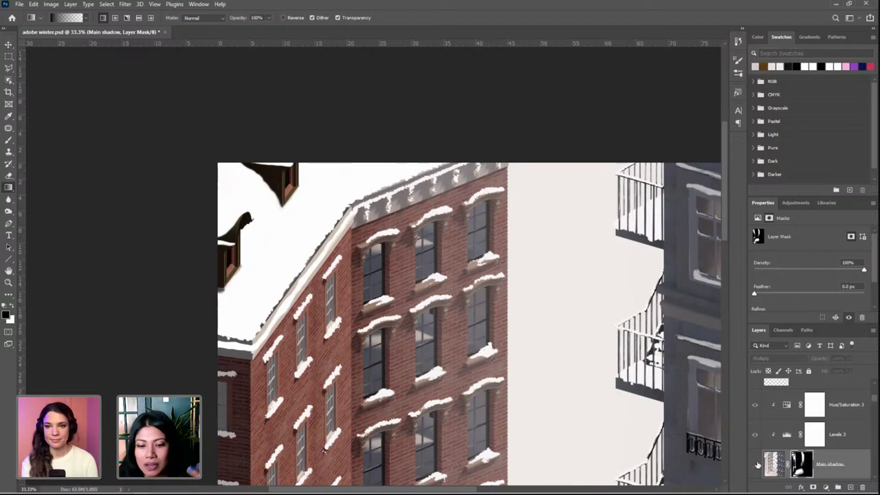
left_click(754, 464)
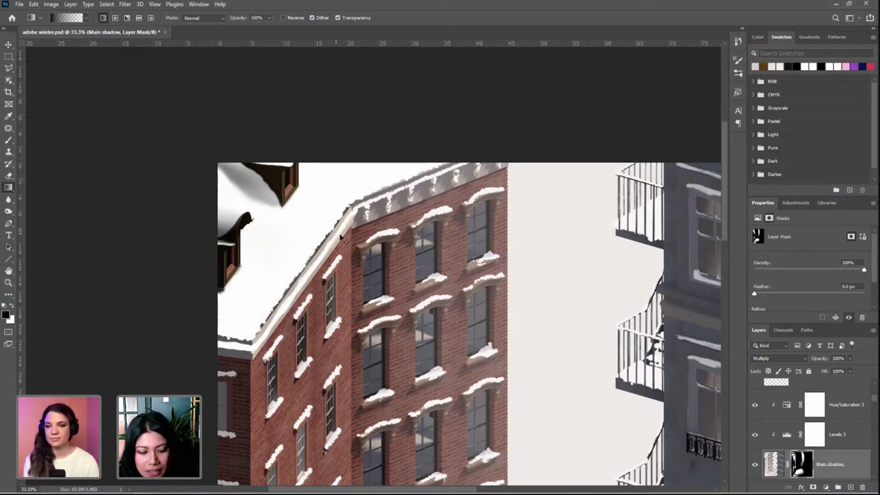
Add a new empty layer directly above the hidden snow on brick - kyles inkbox - chopped layer
key("ctrl+minus")
left_click_drag(521, 350, 427, 225)
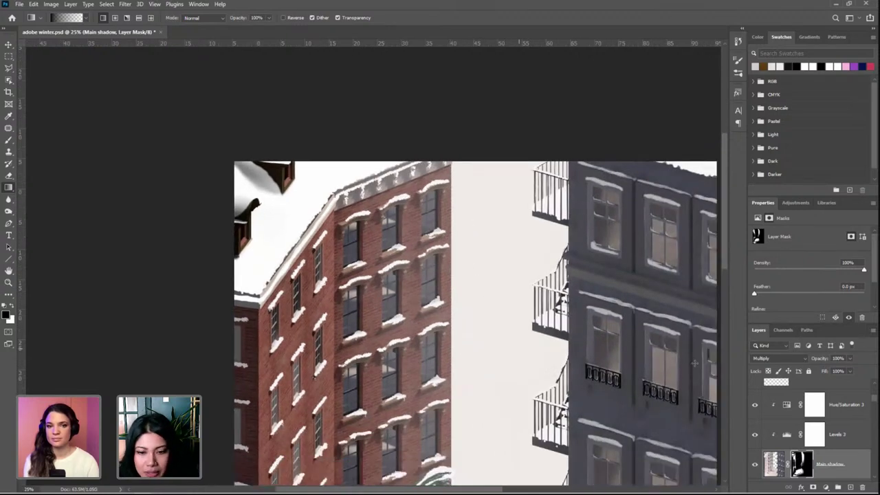
scroll(845, 438, "up", 3)
scroll(844, 439, "down", 1)
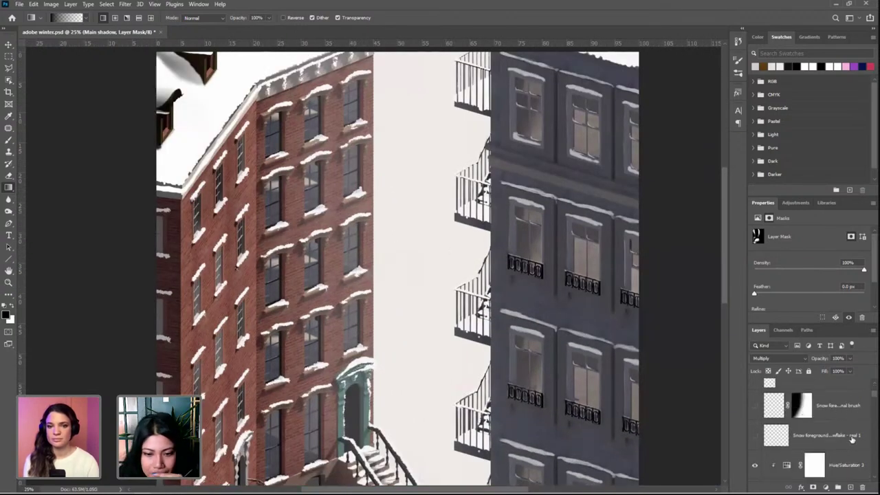
scroll(825, 438, "down", 3)
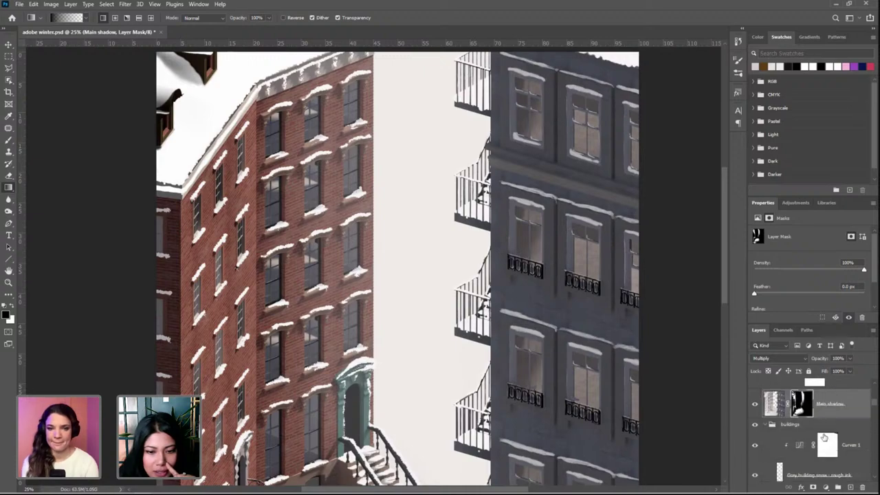
scroll(454, 269, "down", 1)
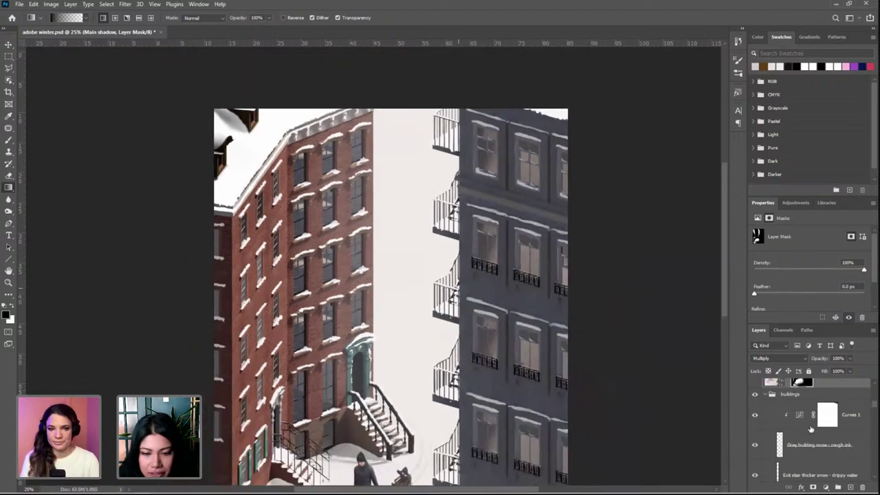
scroll(799, 435, "down", 3)
scroll(800, 435, "down", 4)
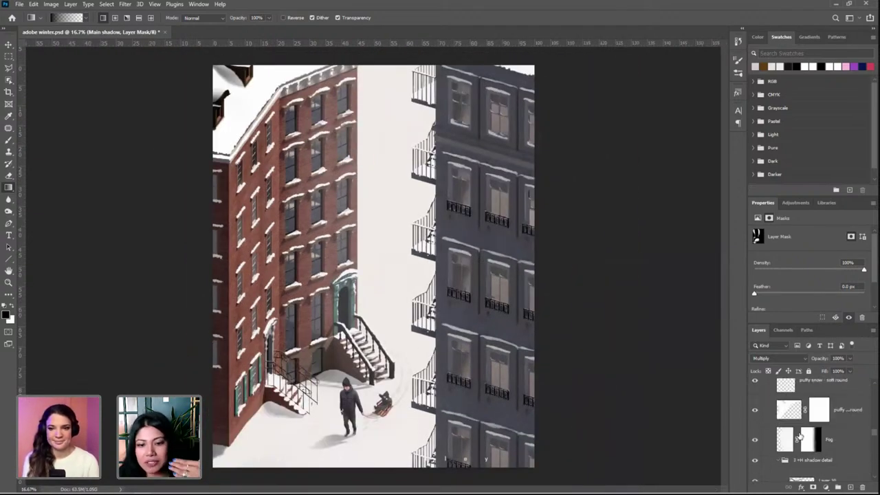
scroll(799, 436, "up", 4)
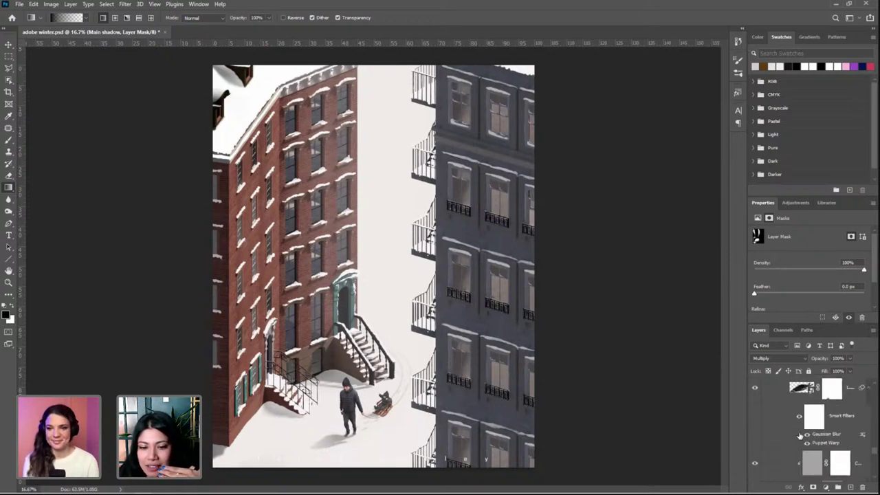
left_click(806, 417)
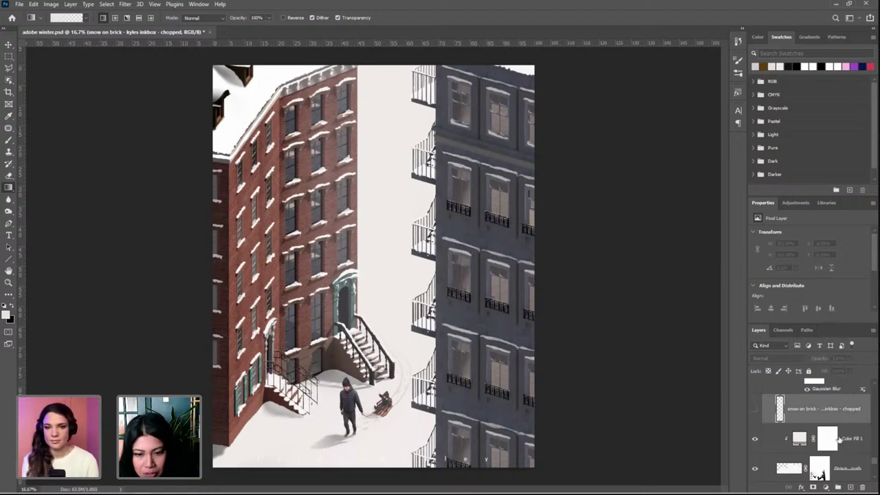
left_click(850, 487)
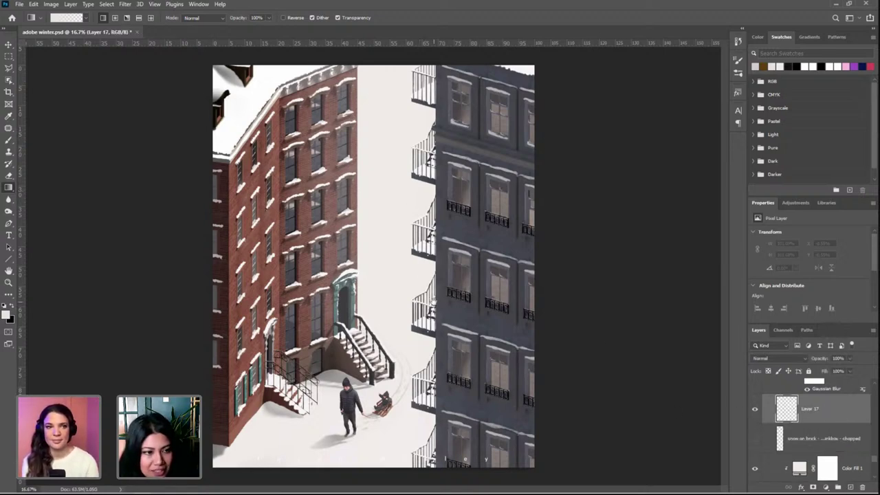
Activate the Brush tool for the brick facade's windows and search the brush presets for "inkbox"
scroll(369, 257, "up", 2)
scroll(375, 254, "up", 2)
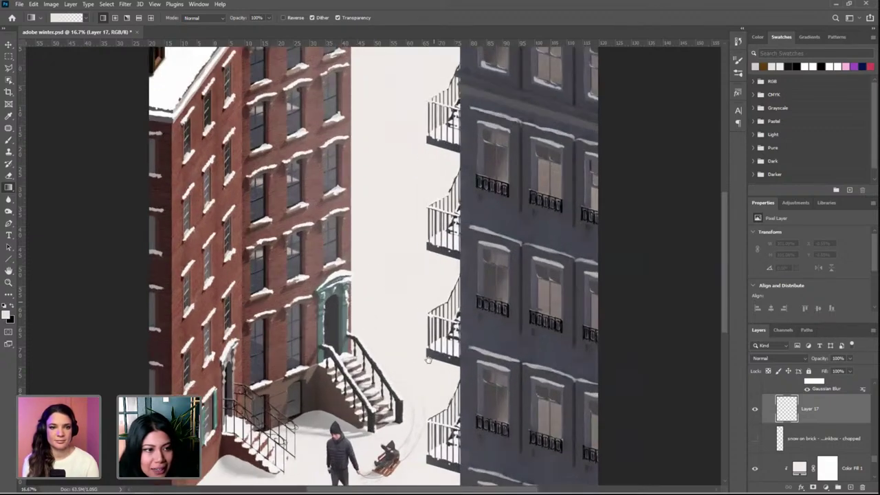
scroll(530, 319, "up", 3)
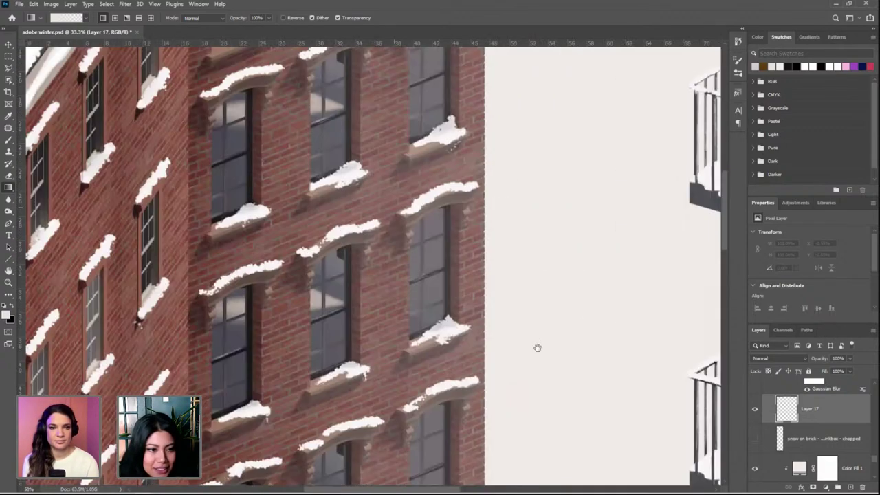
scroll(537, 331, "up", 1)
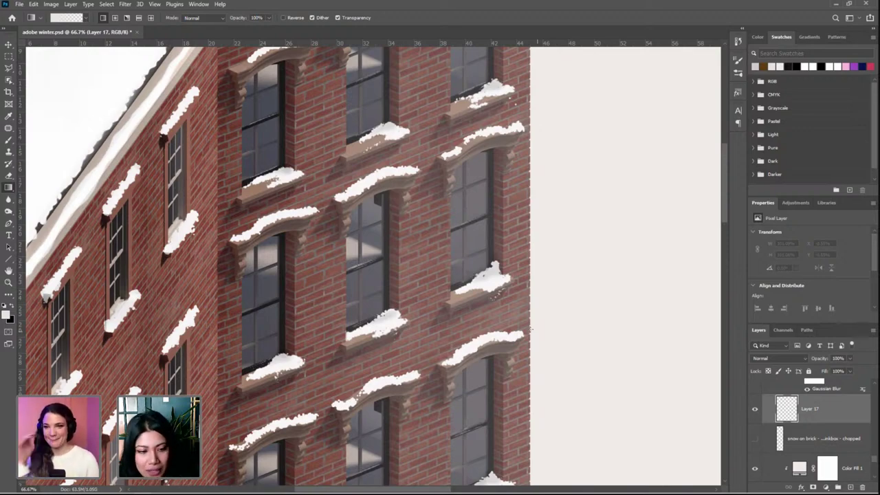
key("ctrl+plus")
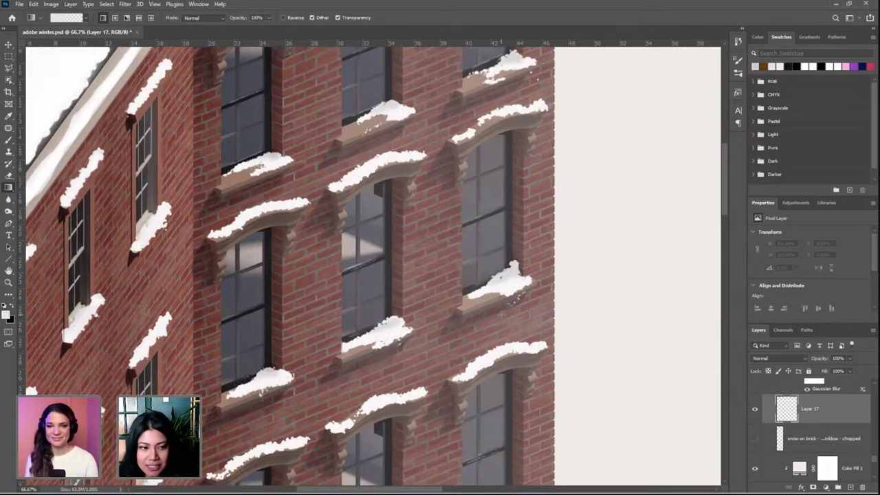
key("ctrl+1")
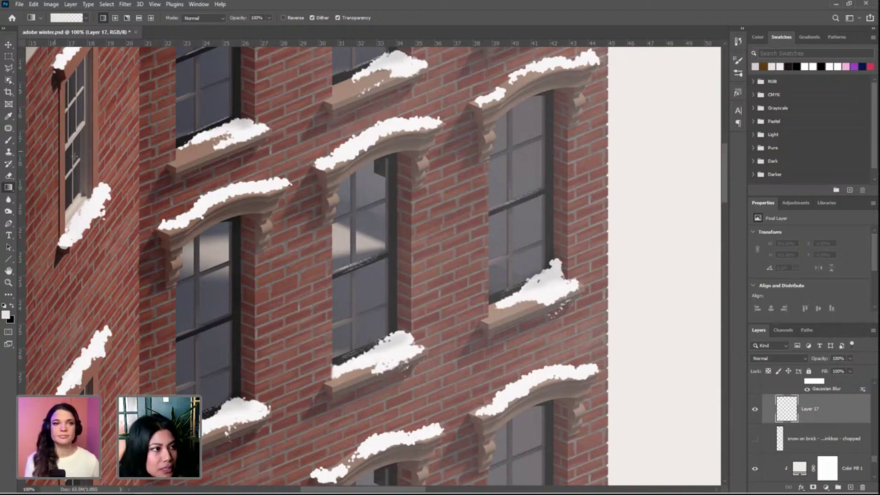
key("b")
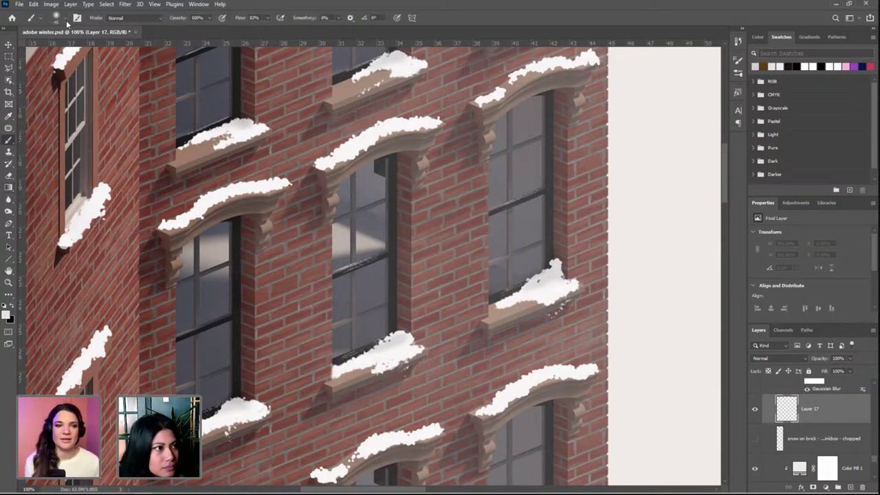
left_click(65, 19)
left_click(67, 85)
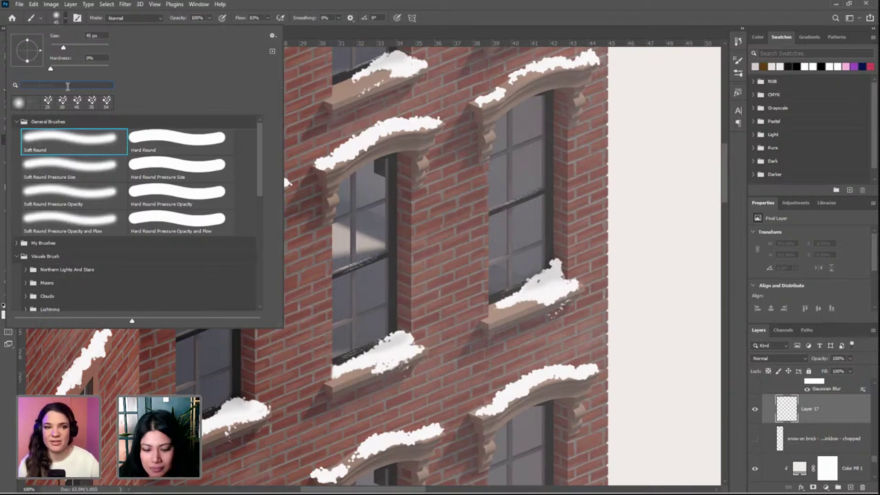
type("inkbox")
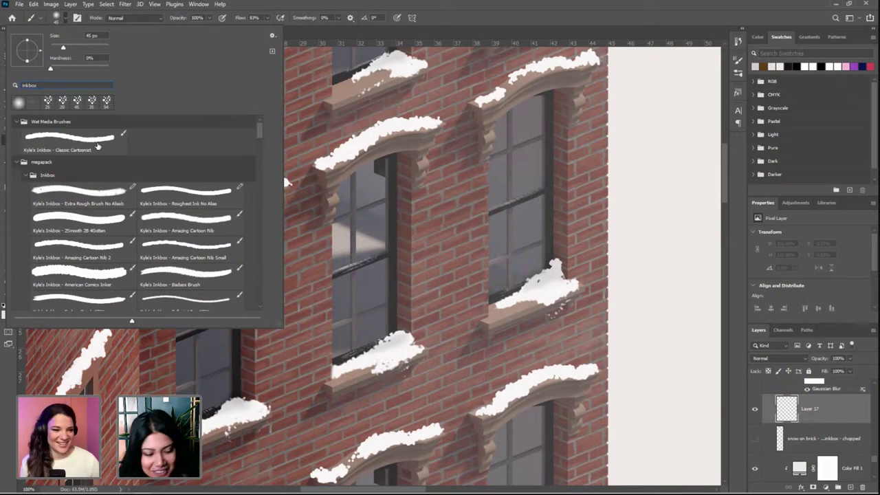
Replace the preset search with "chopped" and choose the Kyle's Inkbox - Chopped brush
key("BackSpace")
key("BackSpace")
key("BackSpace")
key("BackSpace")
key("BackSpace")
key("BackSpace")
type("c")
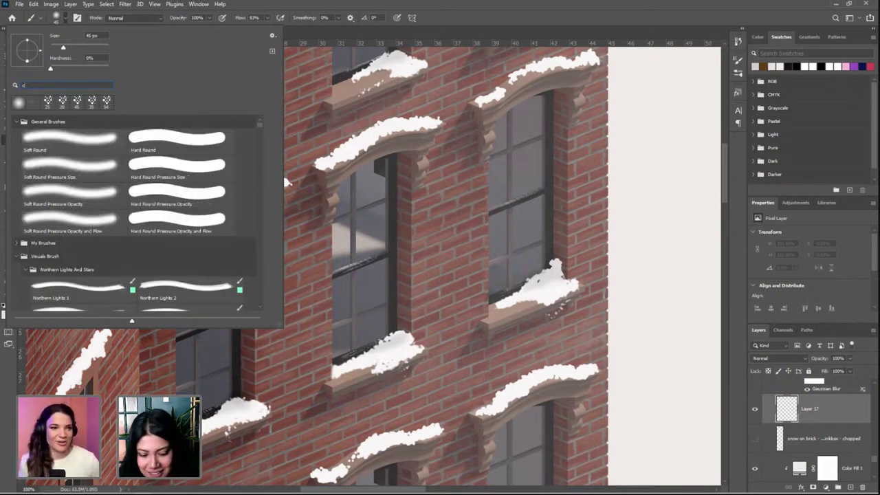
type("hopped")
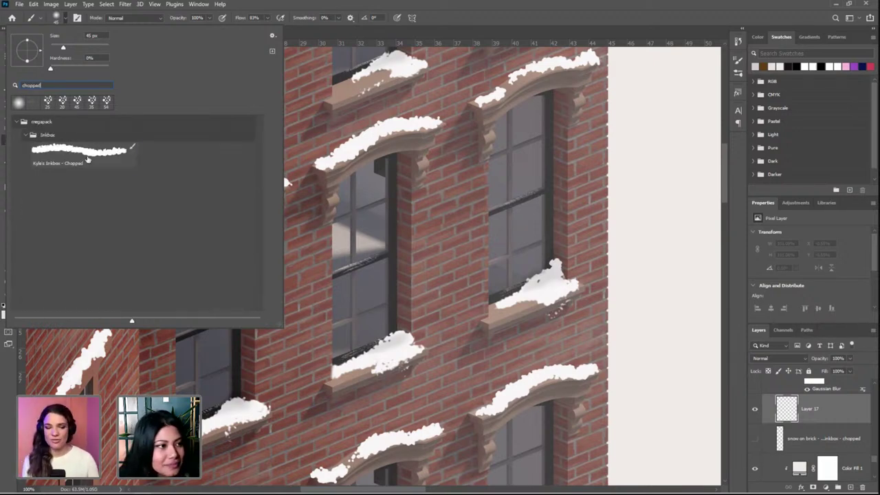
left_click(97, 147)
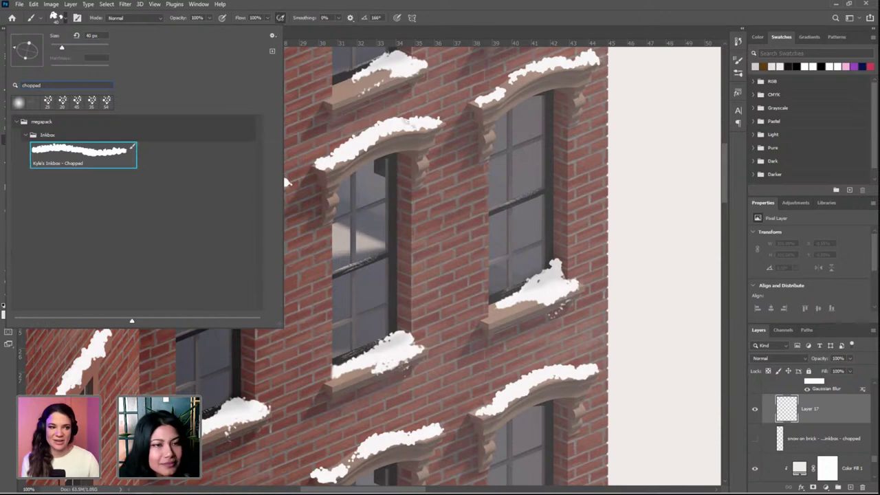
left_click(847, 402)
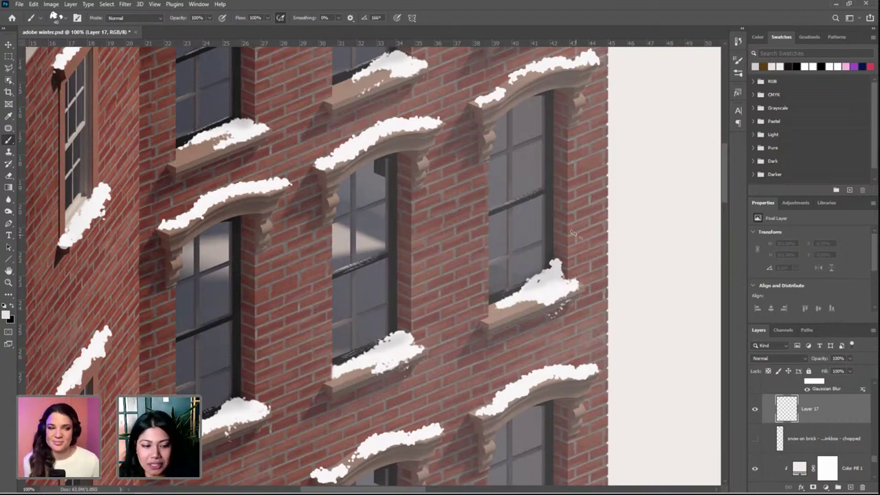
Paint thin snow lines with the brush at 10 px along the mortar joints between the middle and rightmost windows' sills
key("ctrl+minus")
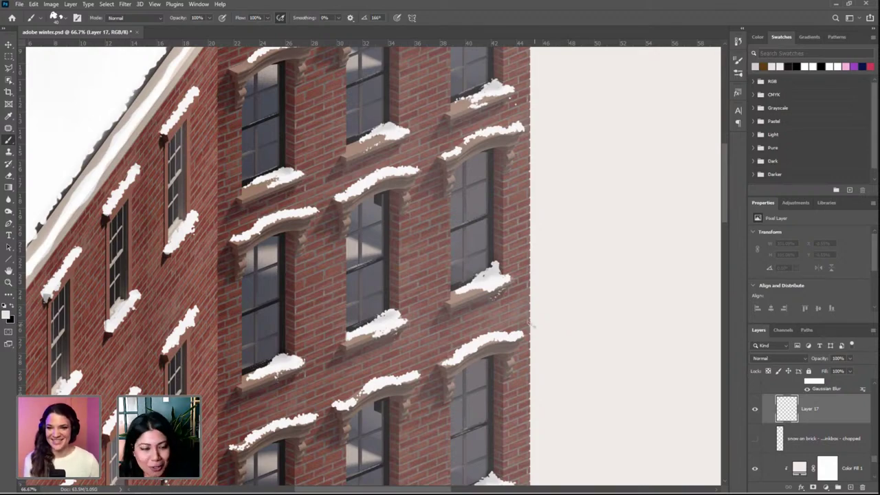
key("ctrl+plus")
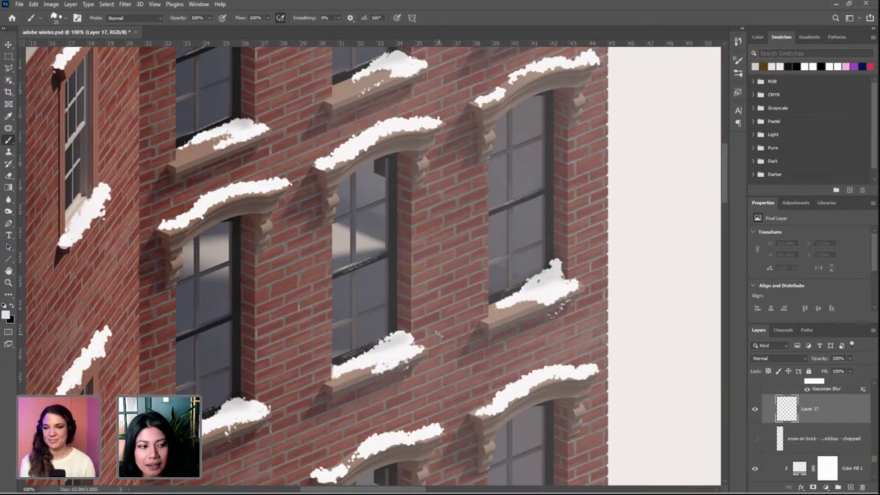
scroll(438, 332, "down", 3)
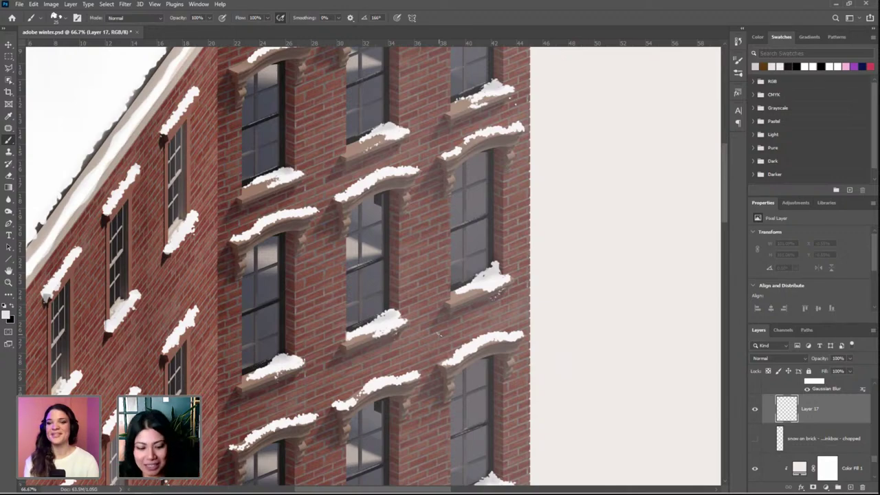
scroll(430, 331, "up", 3)
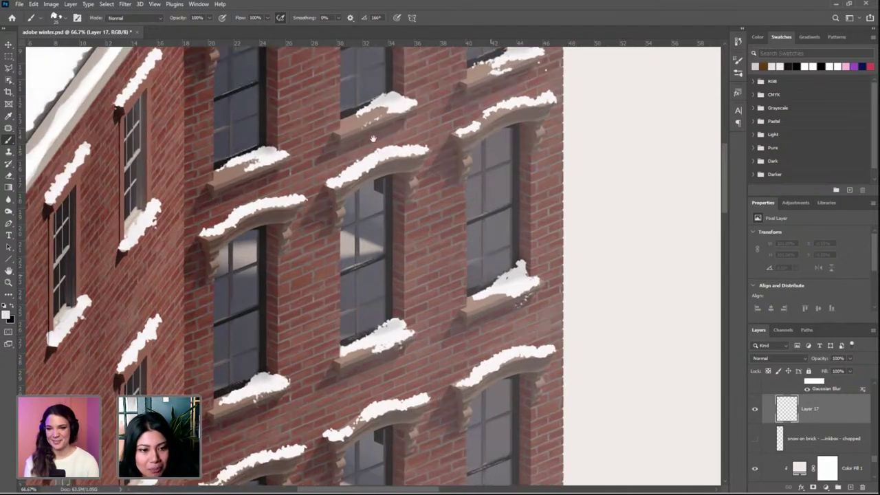
scroll(435, 314, "up", 3)
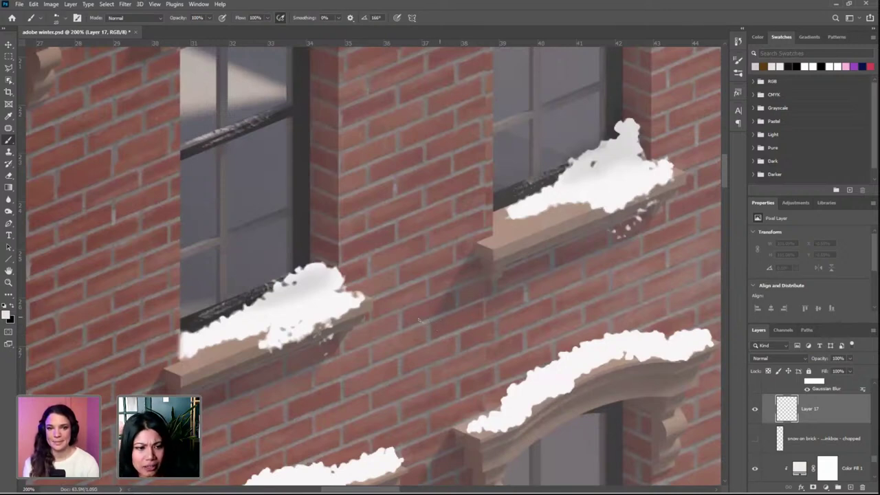
mouse_move(419, 320)
left_mouse_down()
mouse_move(361, 344)
mouse_move(397, 327)
mouse_move(383, 314)
mouse_move(430, 299)
mouse_move(427, 280)
mouse_move(451, 267)
mouse_move(396, 285)
left_mouse_up()
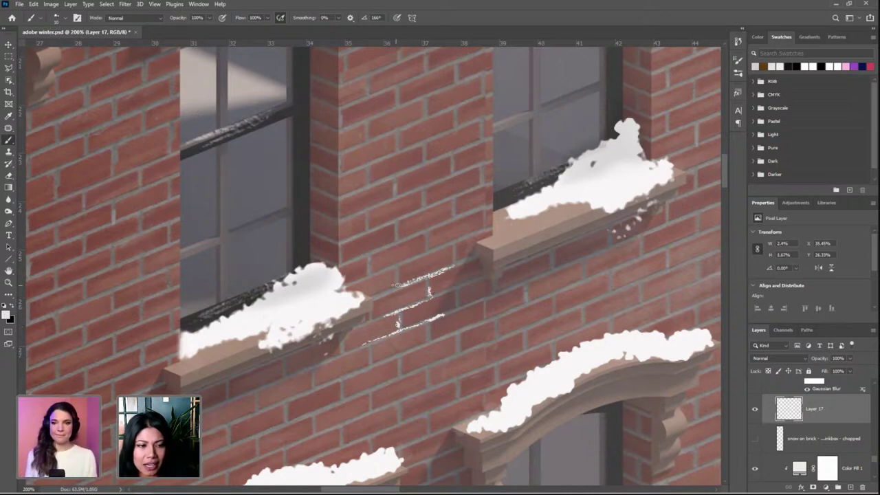
mouse_move(417, 255)
left_mouse_down()
mouse_move(376, 272)
mouse_move(440, 252)
mouse_move(426, 241)
mouse_move(427, 256)
left_mouse_up()
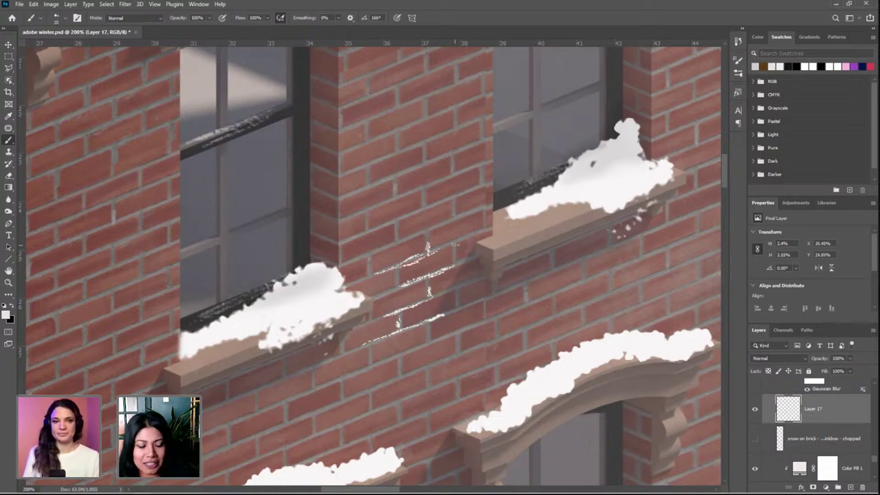
Extend the broken snow lines up the mortar joints of the brick pier between the two windows
scroll(440, 248, "down", 5)
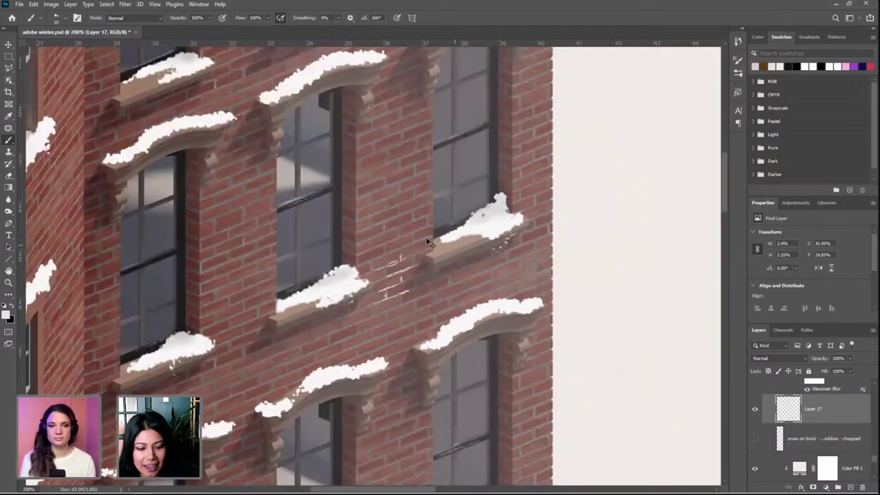
scroll(426, 241, "up", 5)
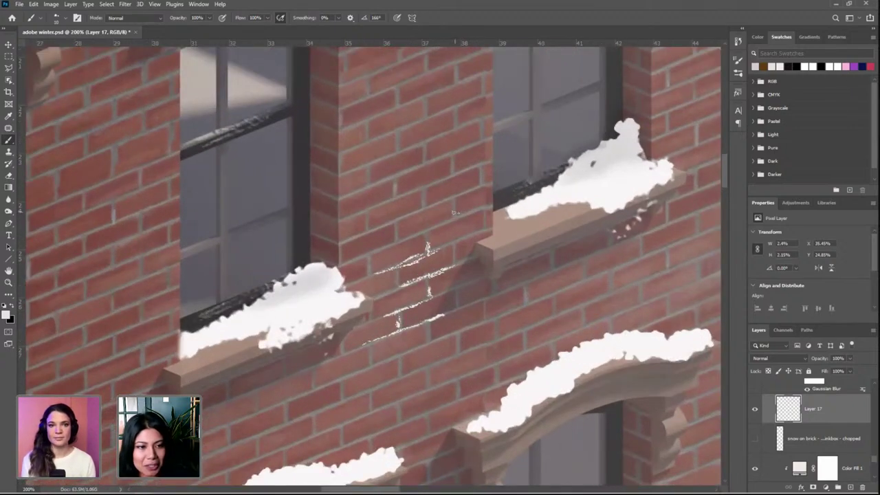
mouse_move(454, 213)
left_mouse_down()
mouse_move(471, 210)
mouse_move(421, 234)
left_mouse_up()
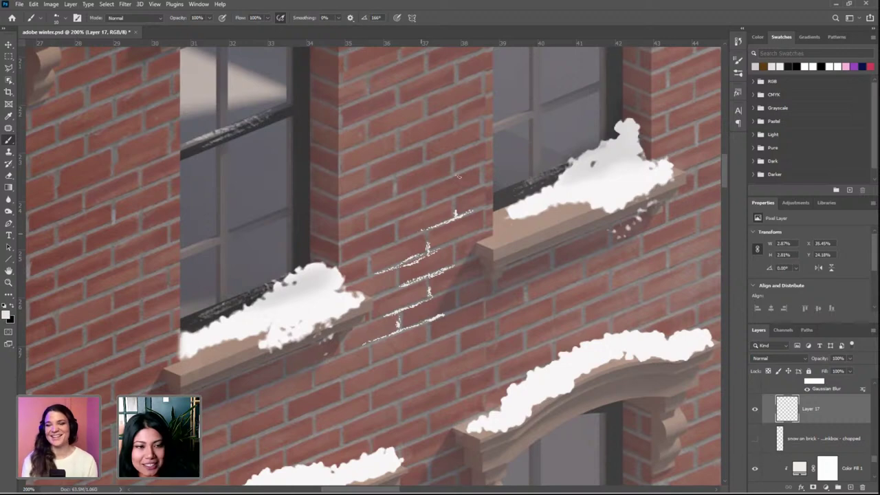
mouse_move(413, 214)
left_mouse_down()
mouse_move(395, 218)
mouse_move(396, 232)
mouse_move(370, 207)
mouse_move(398, 195)
mouse_move(395, 186)
mouse_move(470, 167)
mouse_move(448, 176)
left_mouse_up()
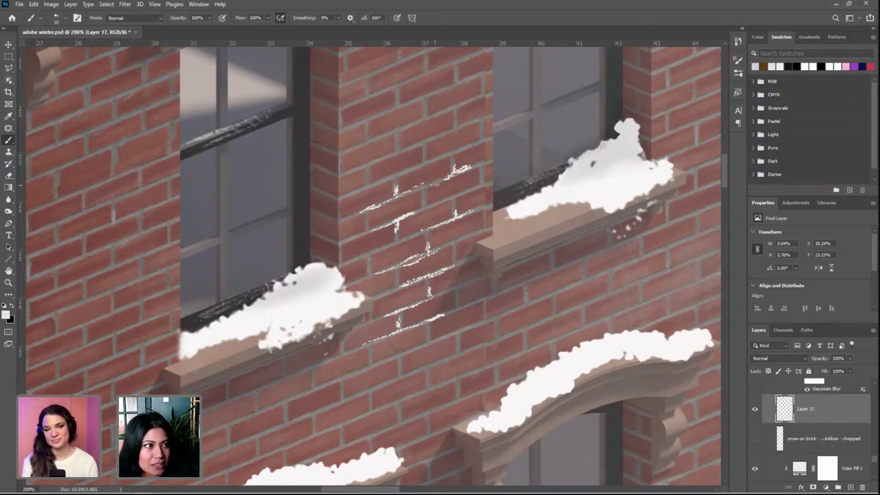
Show the Chopped brush in the preset list and paint snow lines along the mortar joints beneath the rightmost window's sill
left_click(58, 18)
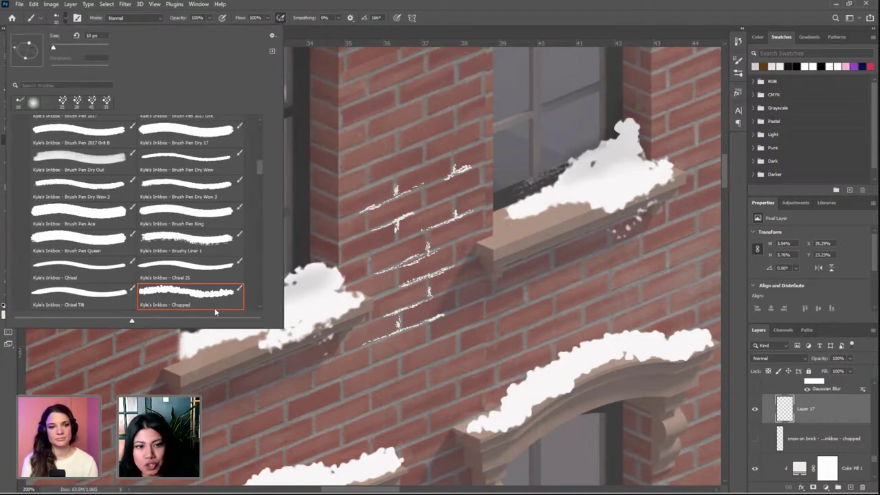
left_click(545, 18)
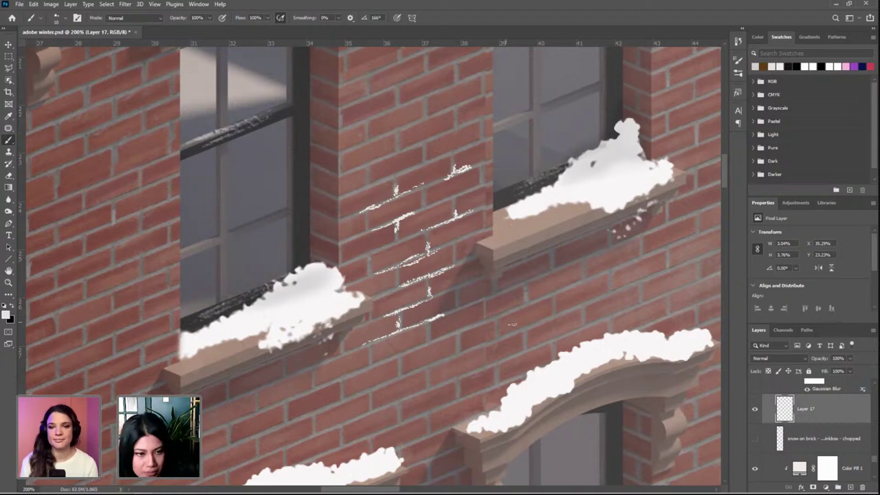
mouse_move(509, 311)
left_mouse_down()
mouse_move(525, 288)
mouse_move(525, 300)
mouse_move(586, 278)
left_mouse_up()
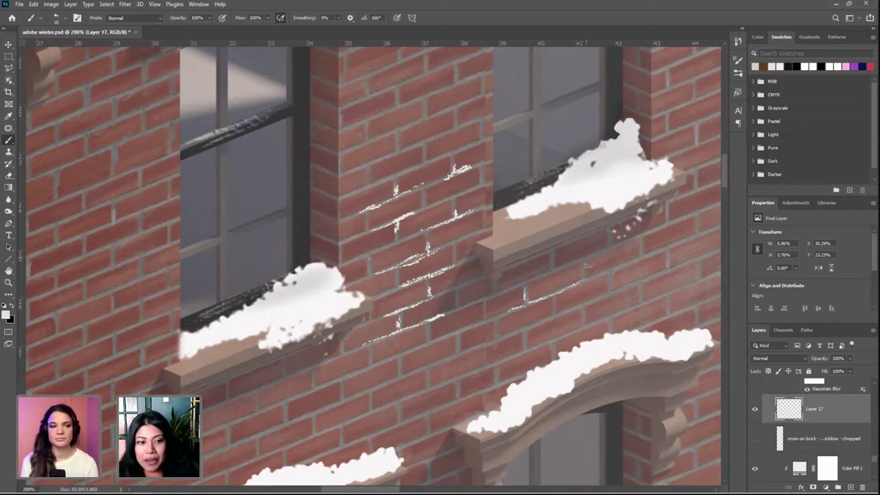
scroll(457, 293, "right", 5)
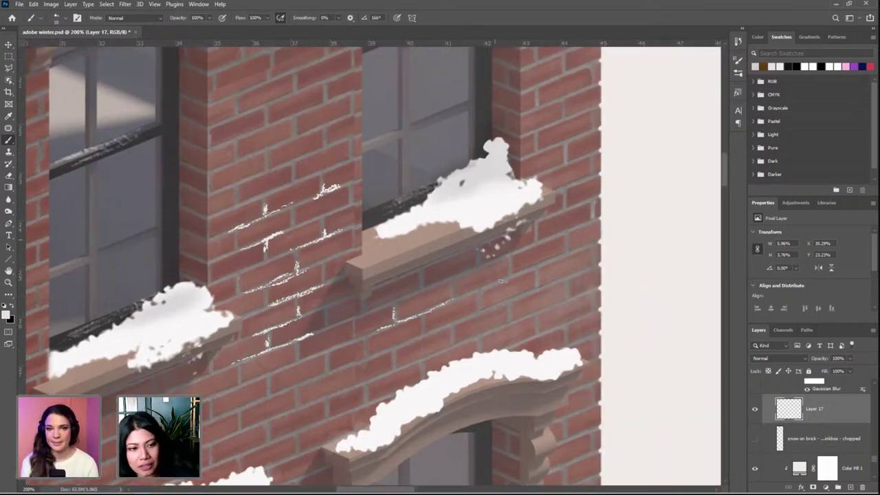
mouse_move(483, 285)
left_mouse_down()
mouse_move(532, 266)
mouse_move(525, 263)
mouse_move(535, 285)
left_mouse_up()
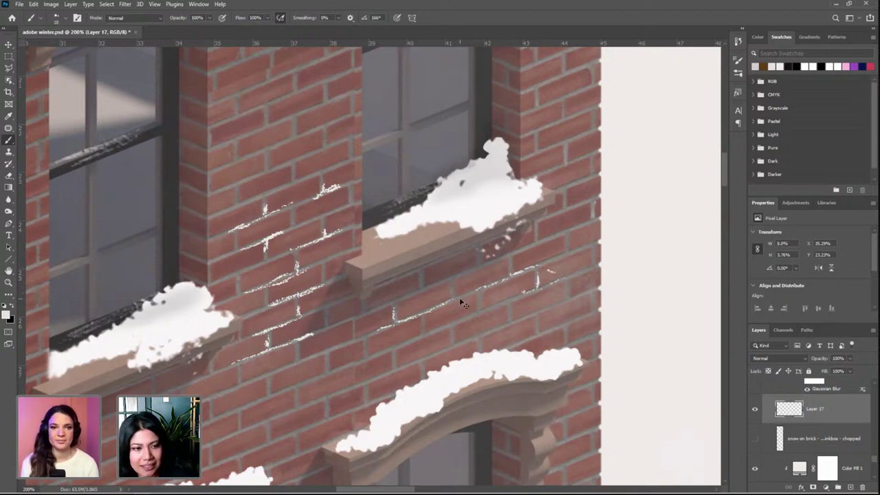
Examine how the painted mortar snow reads on the brick facade from farther away
key("ctrl+minus")
key("ctrl+minus")
key("ctrl+minus")
key("ctrl+minus")
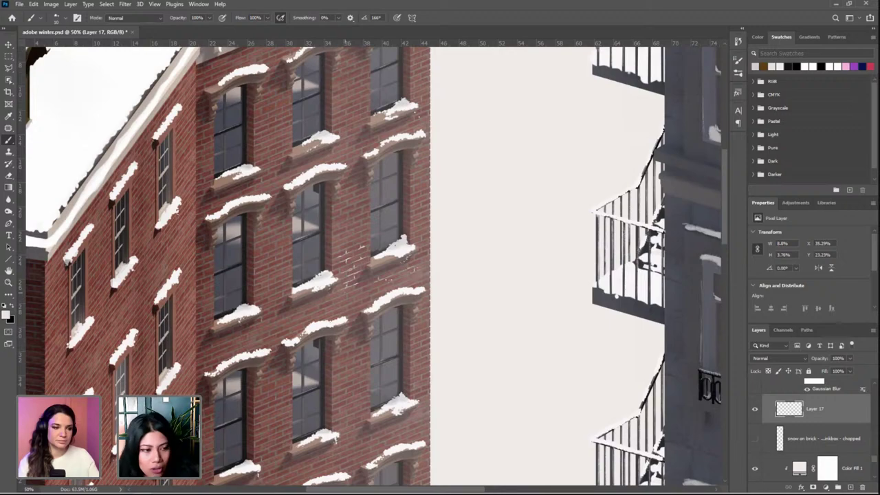
key("ctrl+minus")
scroll(285, 402, "up", 3)
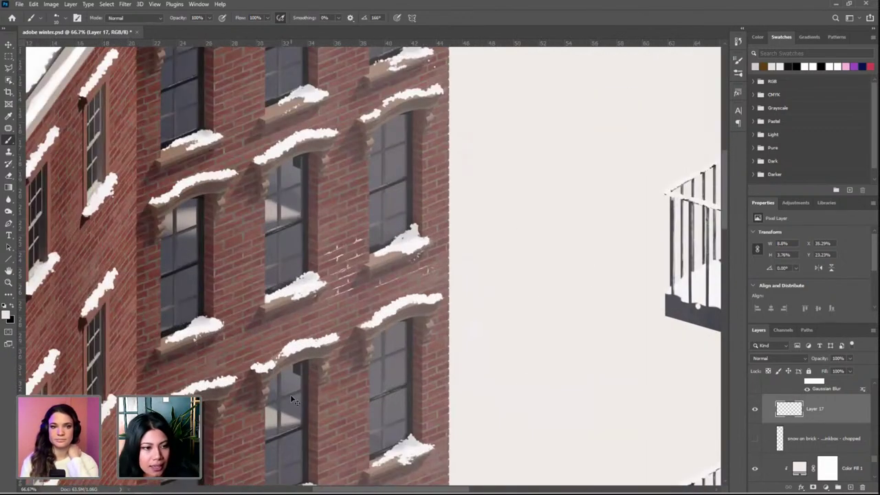
scroll(292, 400, "down", 3)
scroll(292, 400, "up", 3)
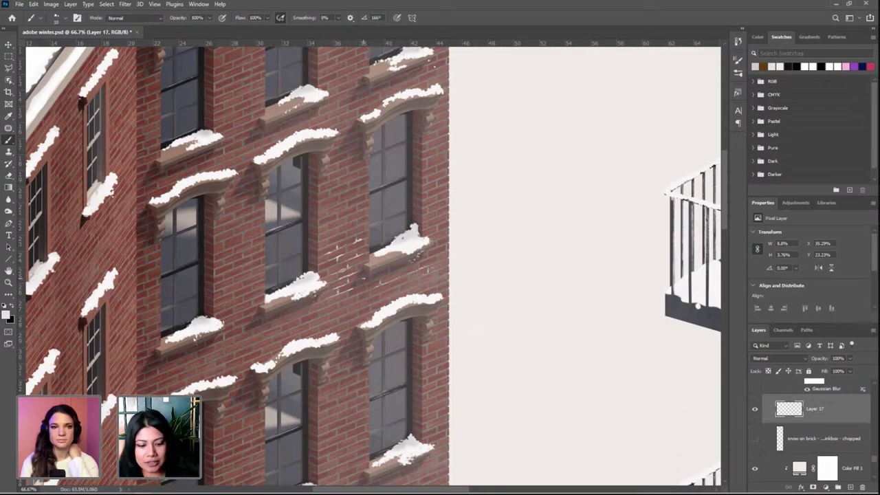
Paint more mortar snow higher on the pier between the windows and on the brick beside the rightmost window
scroll(371, 271, "up", 2)
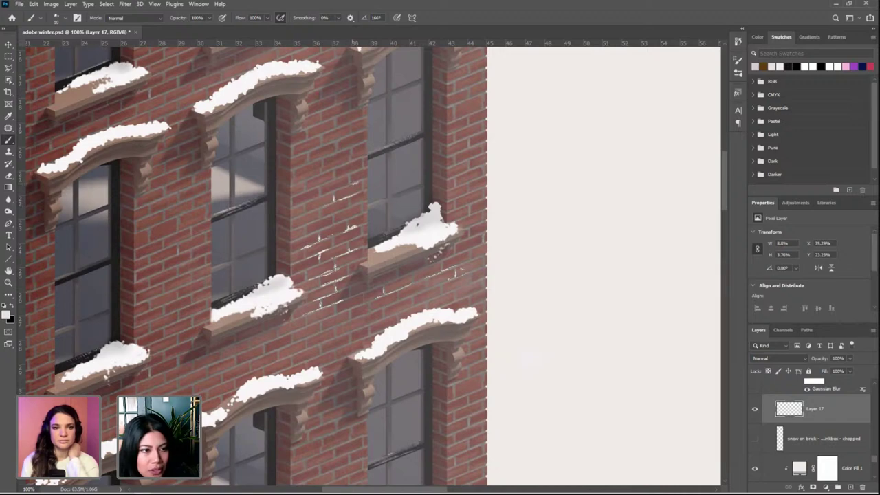
mouse_move(341, 189)
left_mouse_down()
mouse_move(356, 183)
mouse_move(349, 174)
left_mouse_up()
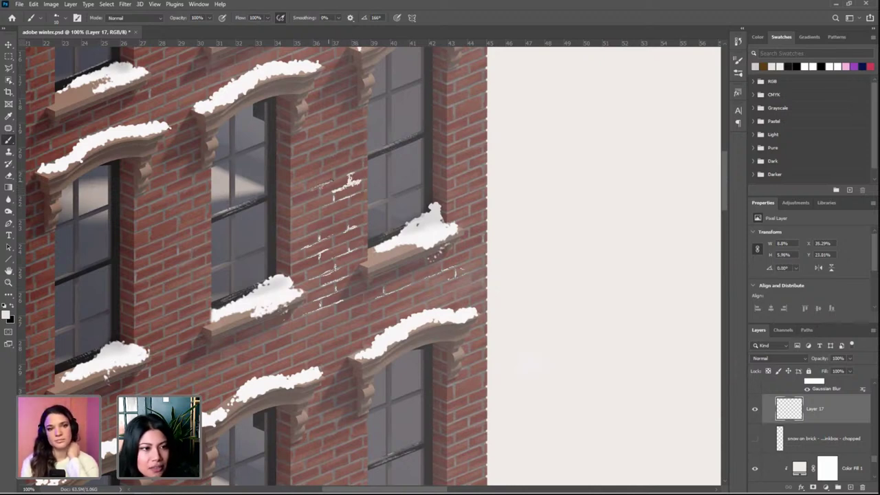
mouse_move(332, 176)
left_mouse_down()
mouse_move(353, 147)
mouse_move(329, 155)
mouse_move(316, 148)
mouse_move(355, 130)
left_mouse_up()
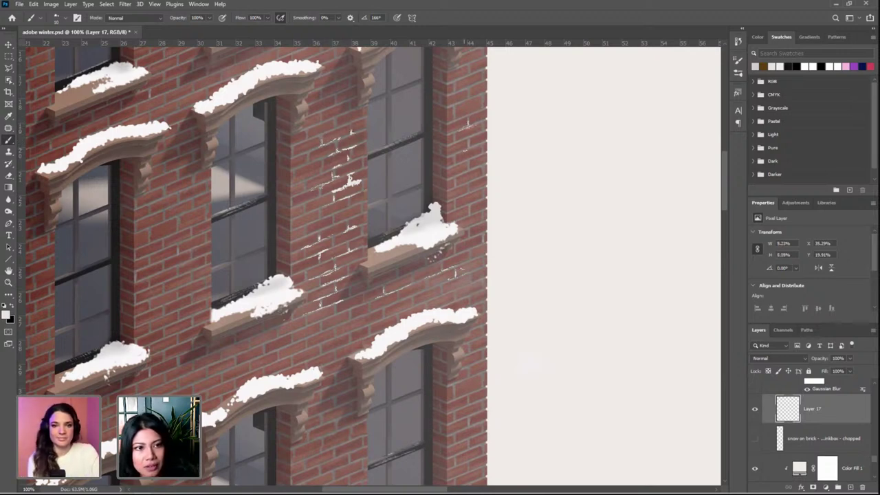
mouse_move(474, 146)
left_mouse_down()
mouse_move(486, 142)
mouse_move(469, 148)
left_mouse_up()
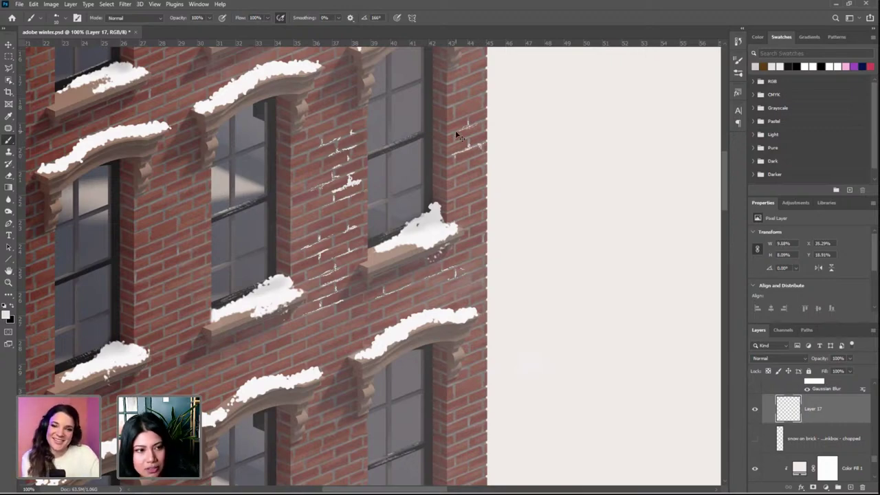
Review the new mortar snow against the entire brick building and the neighbouring dark building
key("ctrl+minus")
key("ctrl+minus")
key("ctrl+minus")
key("ctrl+minus")
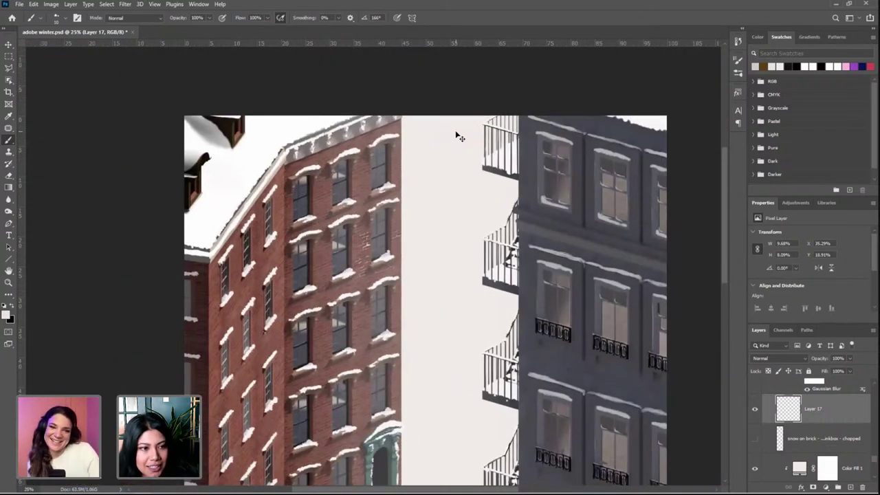
key("ctrl+plus")
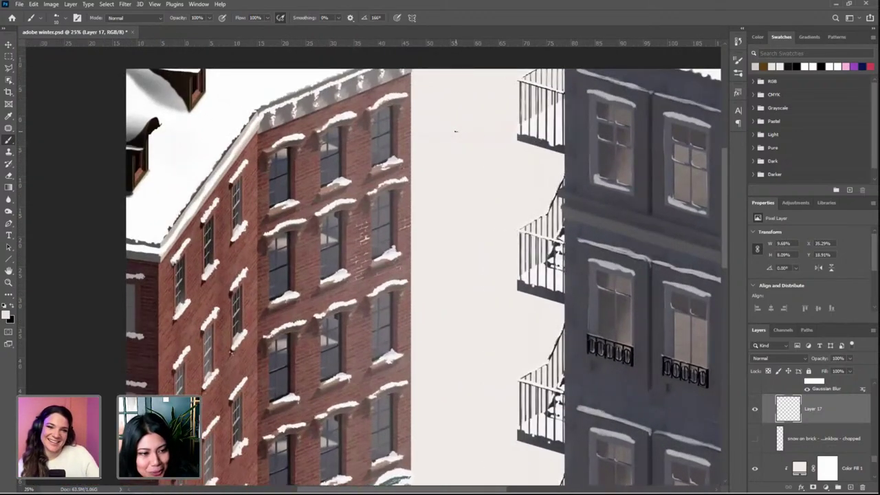
Paint thin white snow lines along the brick mortar joints beneath the snowy sill of the rightmost second-row window on Layer 17
key("ctrl+plus")
key("ctrl+plus")
key("ctrl+plus")
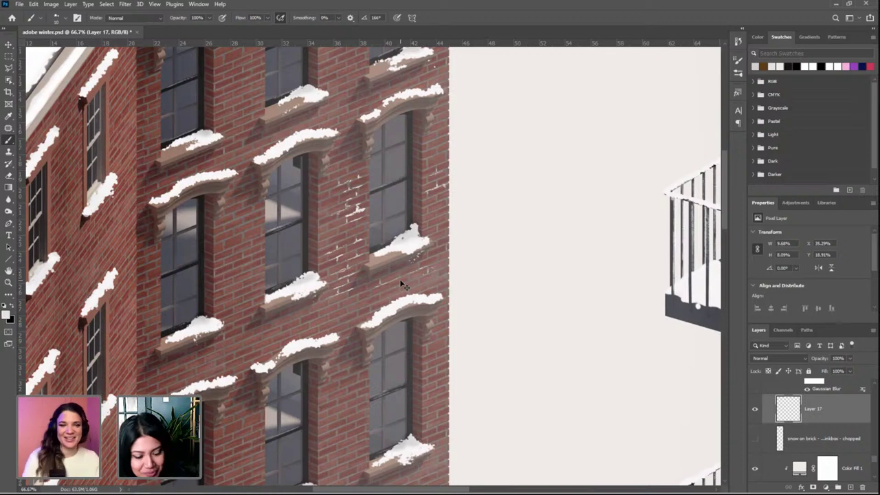
key("w")
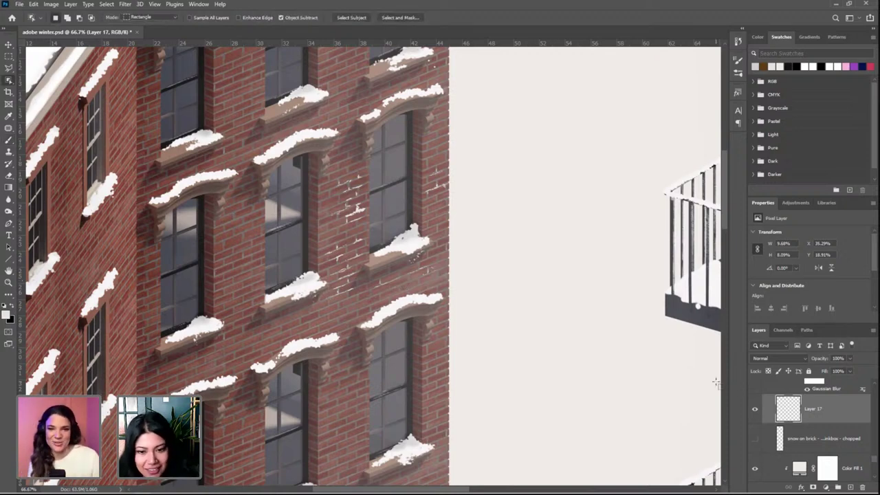
key("ctrl+plus")
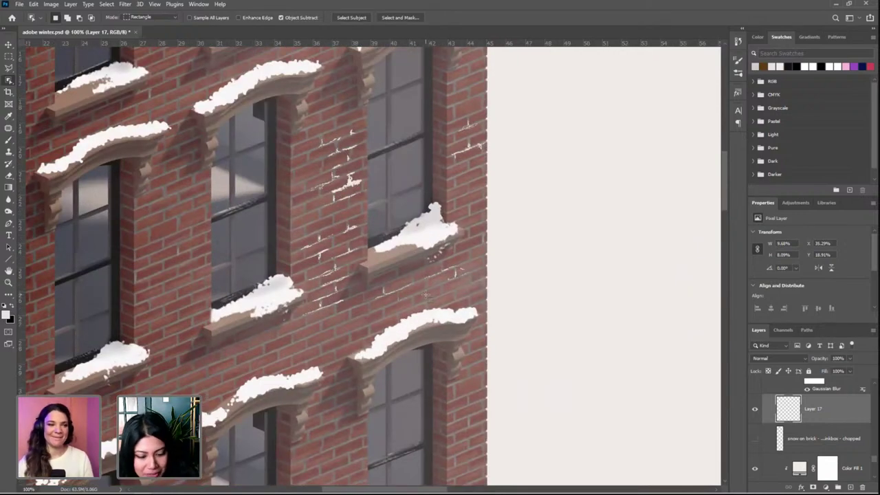
key("b")
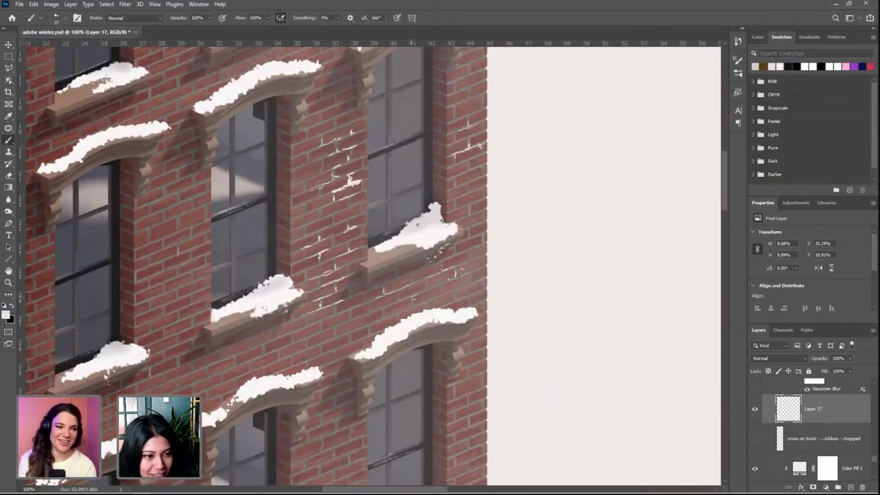
left_click_drag(412, 297, 421, 292)
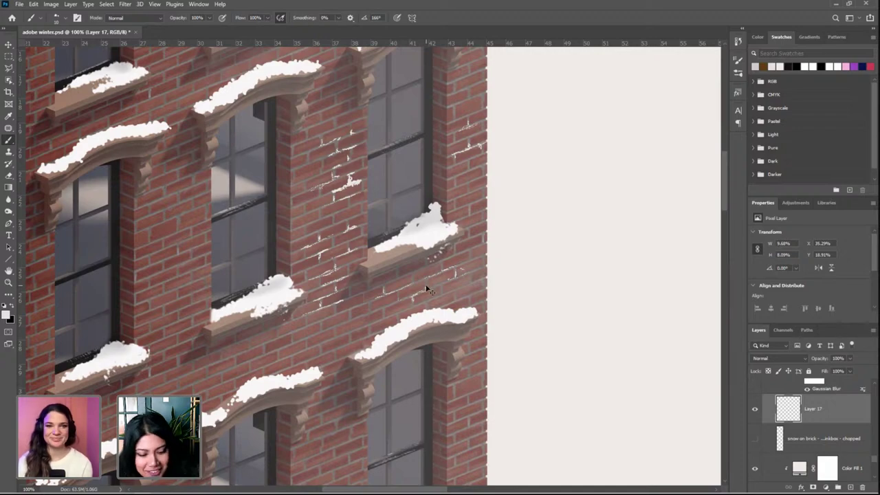
Extend the mortar snow lines across the bricks above the next window arch and beside the sill near the building's right edge
scroll(426, 287, "up", 3)
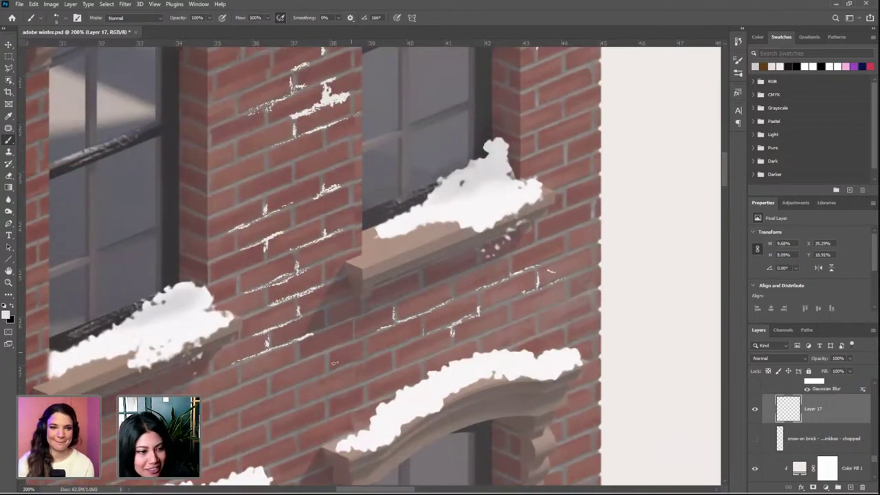
mouse_move(327, 363)
left_mouse_down()
mouse_move(344, 367)
mouse_move(365, 350)
mouse_move(364, 357)
mouse_move(394, 351)
mouse_move(257, 398)
mouse_move(268, 377)
mouse_move(320, 355)
left_mouse_up()
scroll(320, 356, "down", 4)
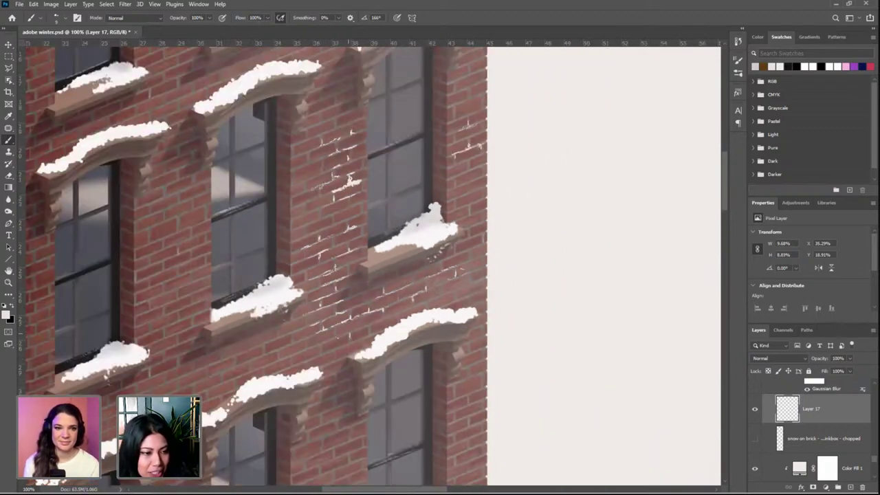
left_click_drag(348, 334, 329, 341)
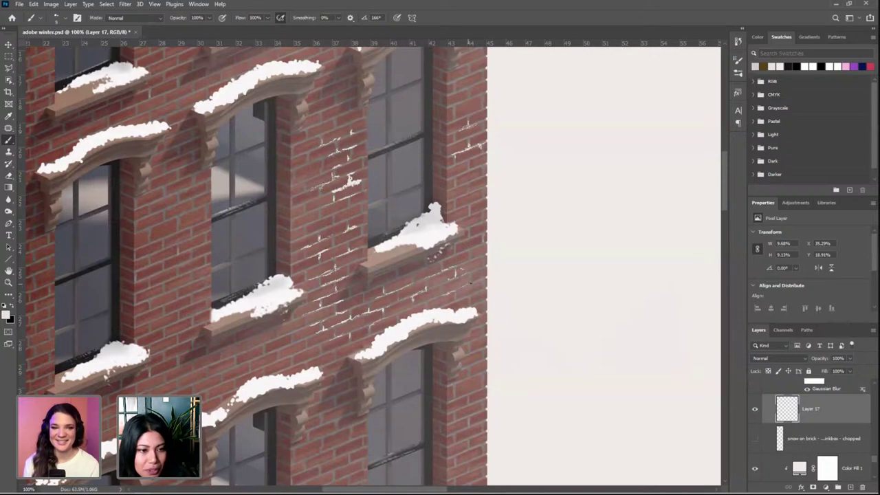
scroll(469, 281, "up", 5)
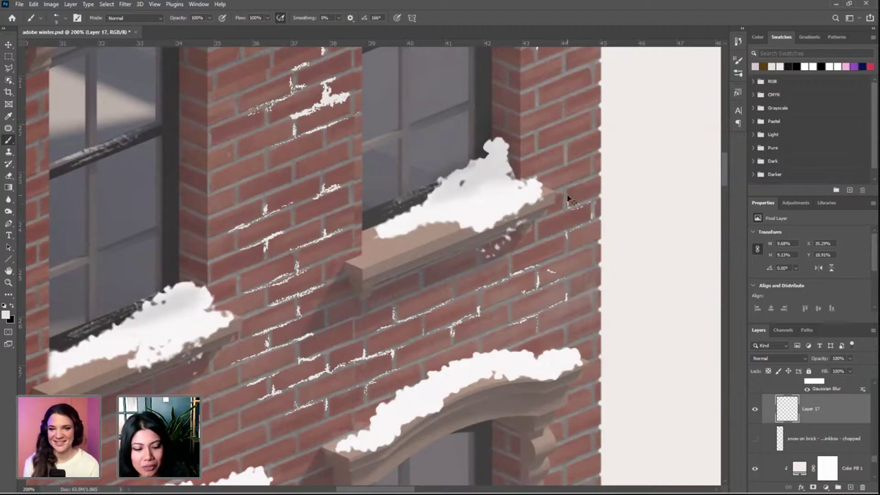
scroll(568, 197, "down", 5)
scroll(550, 184, "down", 3)
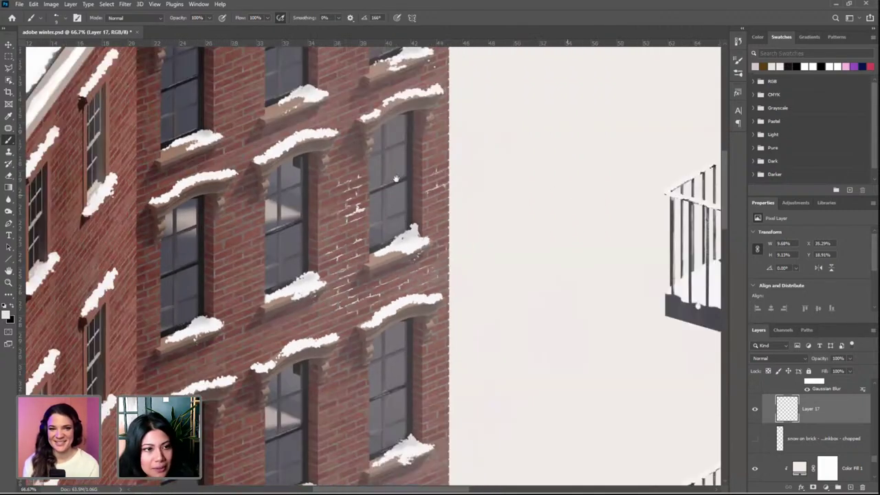
Paint the first snow lines in the mortar joints just left of the rightmost top-floor window's sill
scroll(439, 323, "up", 2)
left_click_drag(446, 342, 458, 365)
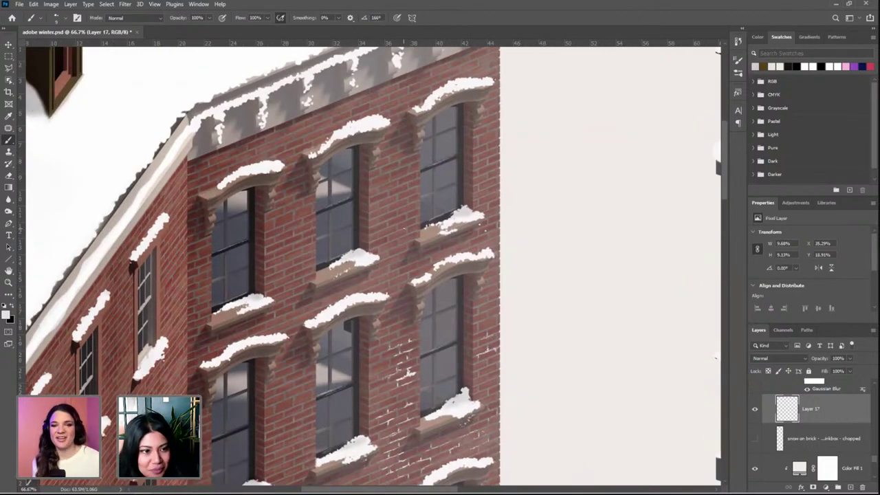
left_click(406, 231)
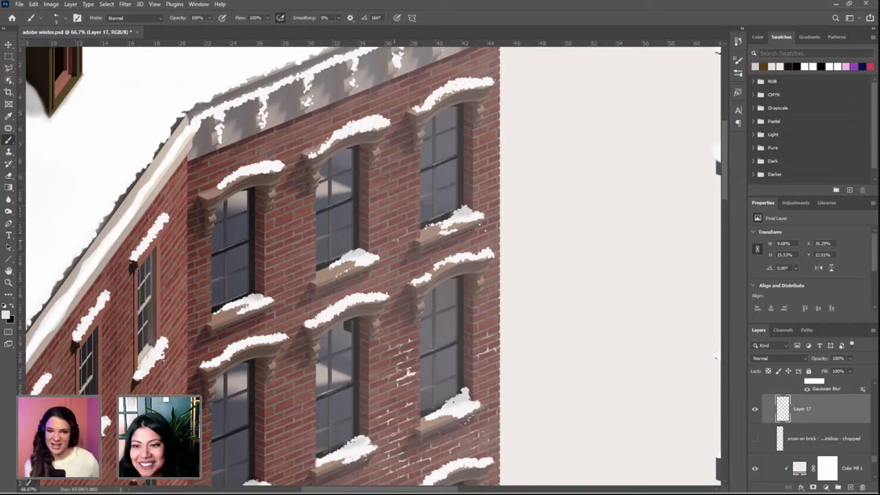
scroll(393, 239, "up", 3)
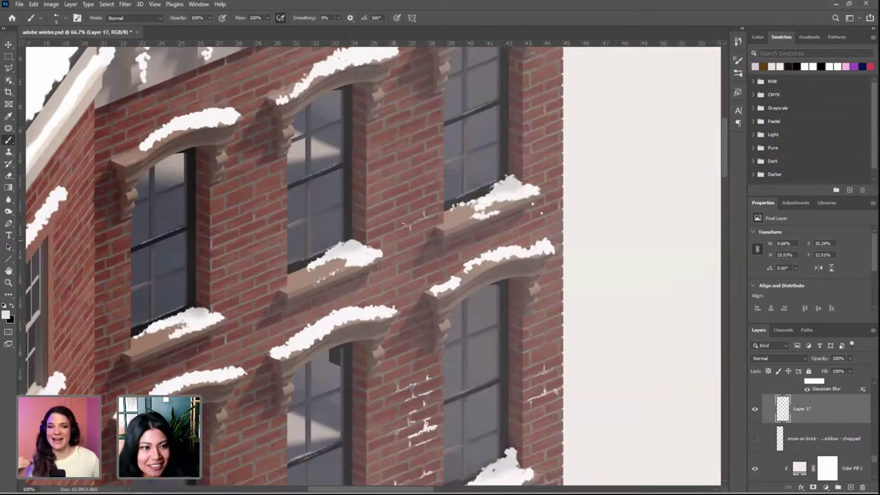
left_click_drag(399, 219, 407, 215)
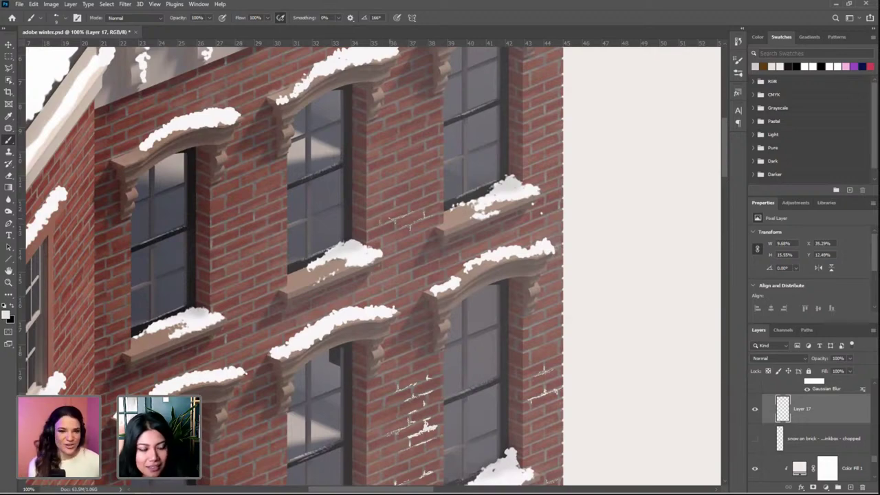
scroll(397, 272, "up", 3)
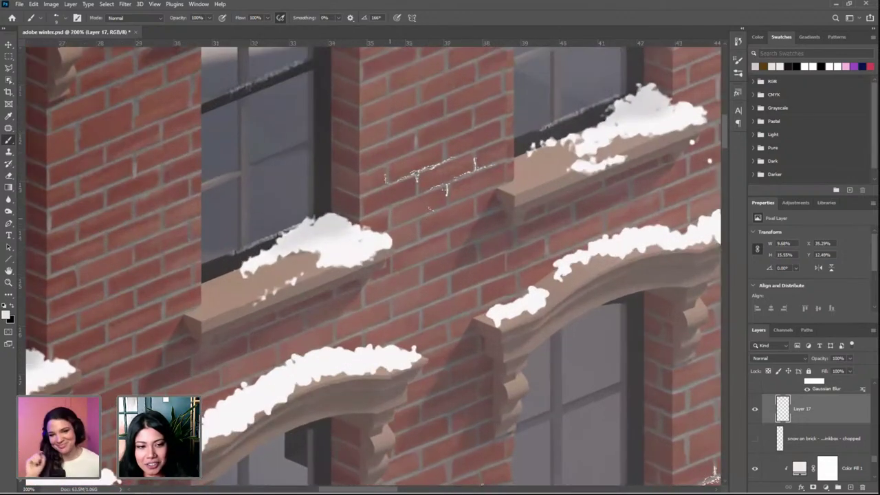
Continue the snowy mortar lines up the brick pier between the two rightmost top-floor windows
left_click_drag(506, 187, 488, 245)
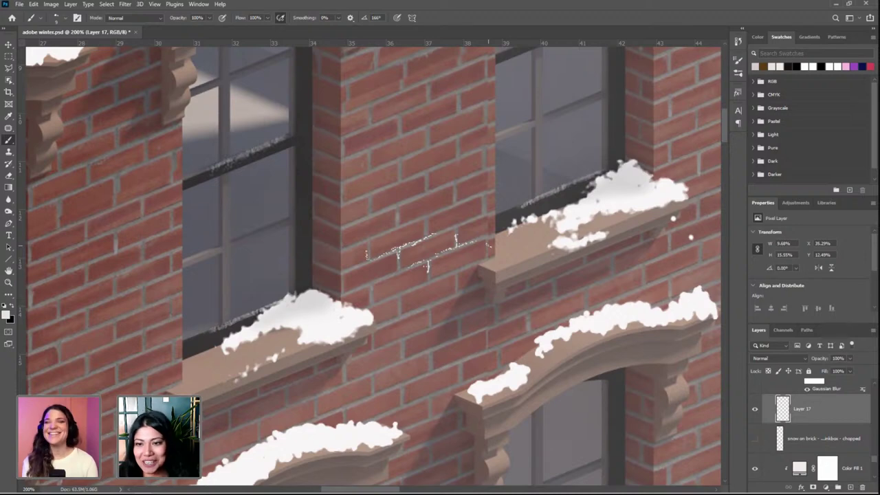
left_click_drag(487, 235, 474, 303)
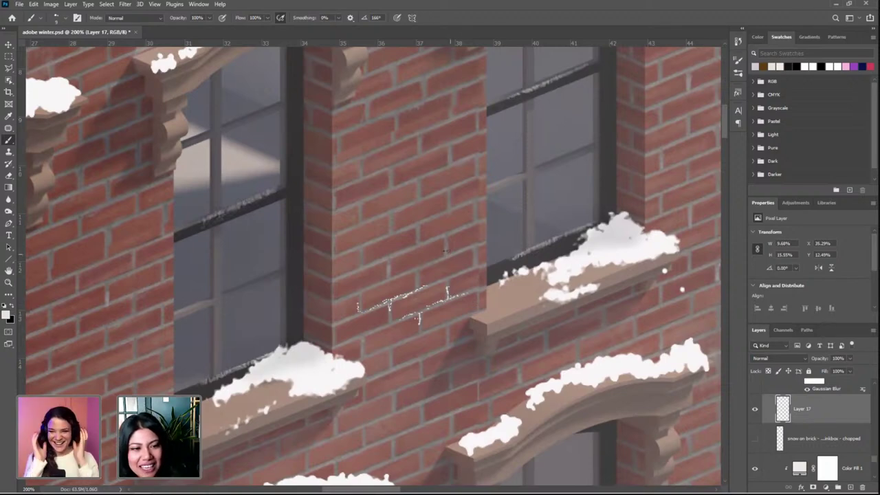
mouse_move(446, 249)
left_mouse_down()
mouse_move(412, 268)
mouse_move(417, 285)
mouse_move(387, 281)
mouse_move(406, 249)
left_mouse_up()
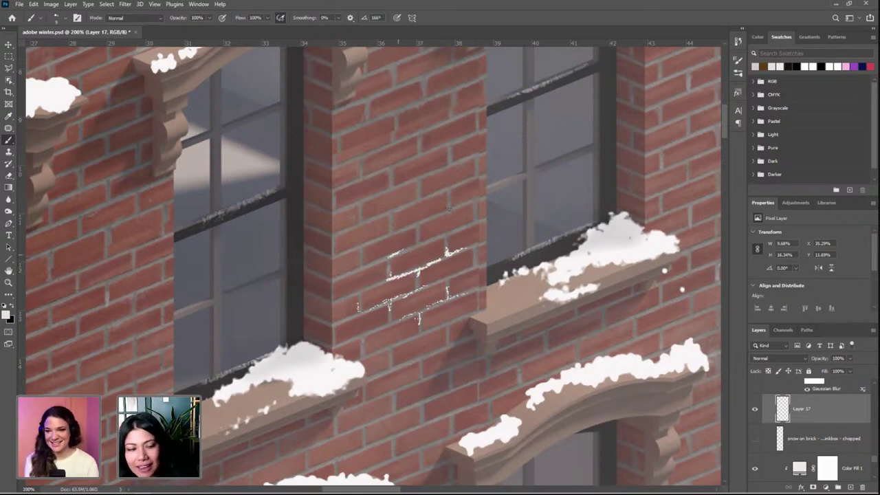
mouse_move(418, 228)
left_mouse_down()
mouse_move(449, 213)
mouse_move(448, 201)
mouse_move(468, 202)
mouse_move(415, 199)
left_mouse_up()
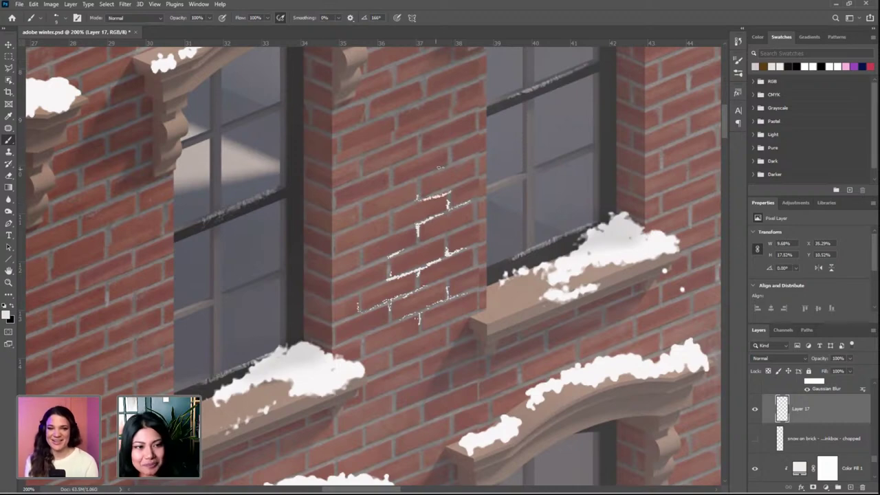
mouse_move(458, 163)
left_mouse_down()
mouse_move(444, 166)
mouse_move(476, 123)
left_mouse_up()
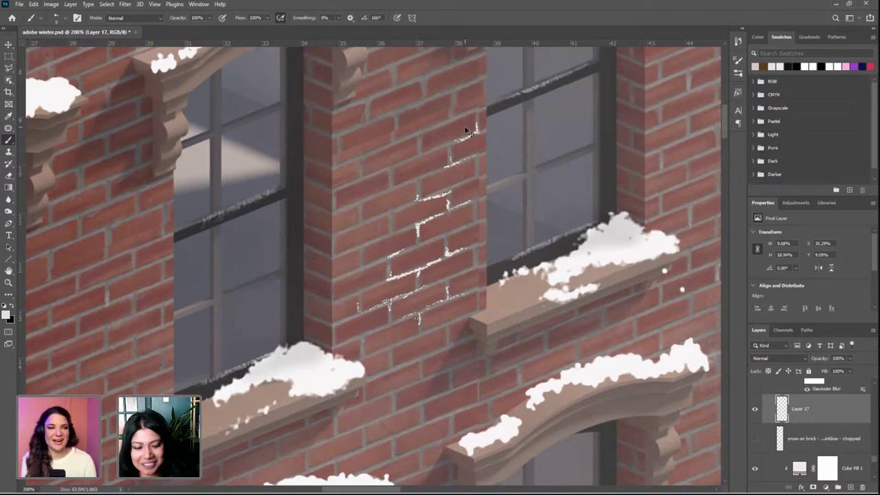
key("ctrl+minus")
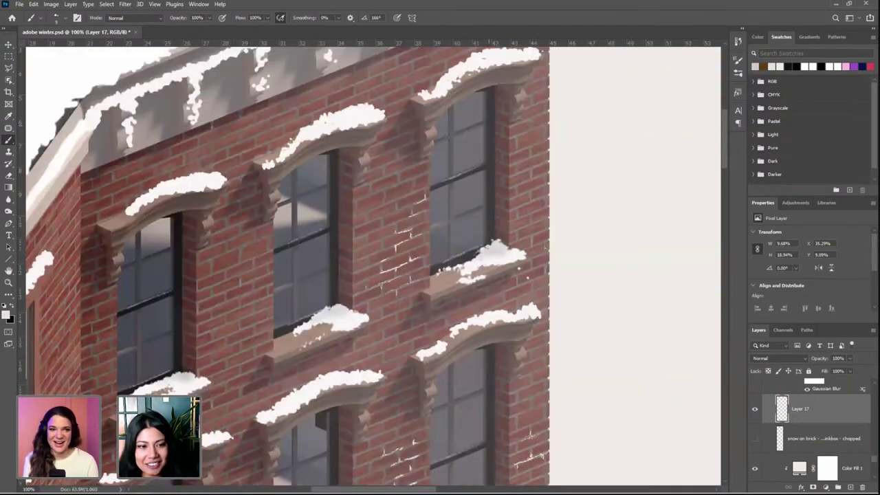
Paint snow lines in the mortar joints on the upper part of the brick strip between the last top-floor window and the building's edge
scroll(547, 253, "up", 5)
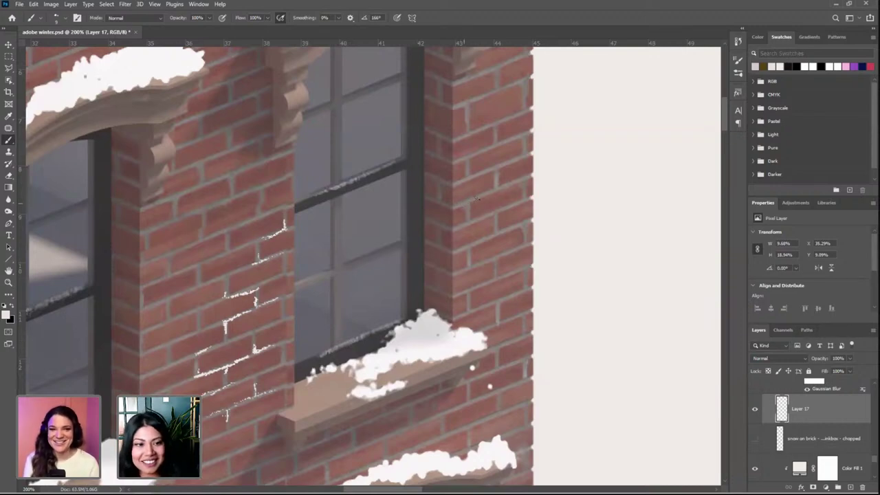
mouse_move(470, 201)
left_mouse_down()
mouse_move(496, 189)
mouse_move(468, 210)
mouse_move(512, 183)
mouse_move(525, 155)
left_mouse_up()
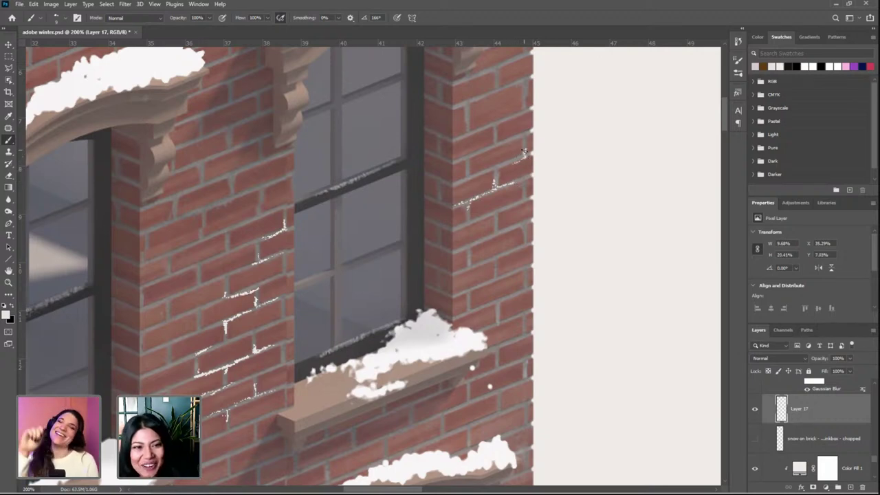
mouse_move(466, 169)
left_mouse_down()
mouse_move(469, 155)
mouse_move(518, 139)
left_mouse_up()
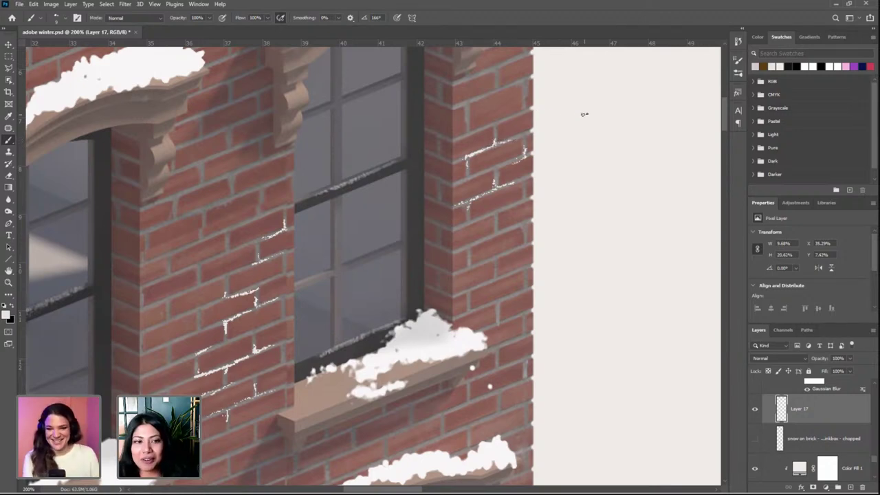
mouse_move(494, 124)
left_mouse_down()
mouse_move(458, 137)
mouse_move(468, 121)
mouse_move(524, 110)
mouse_move(525, 100)
mouse_move(496, 89)
mouse_move(485, 98)
left_mouse_up()
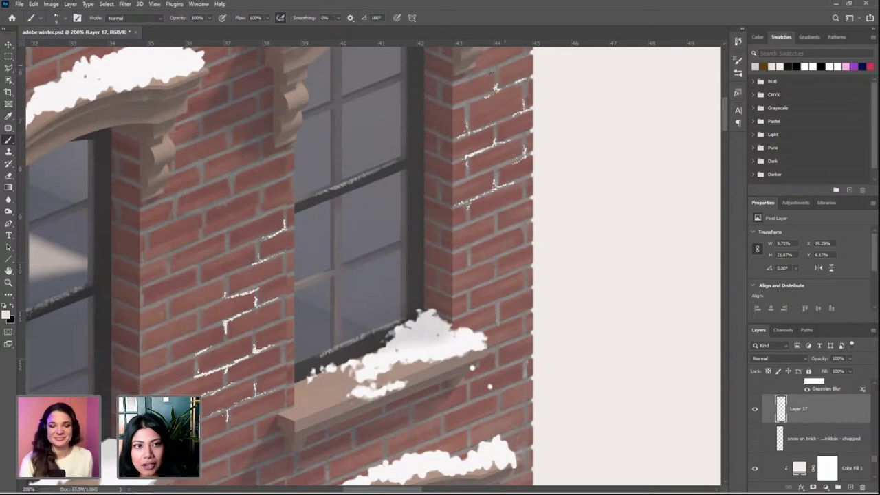
left_click_drag(505, 68, 480, 74)
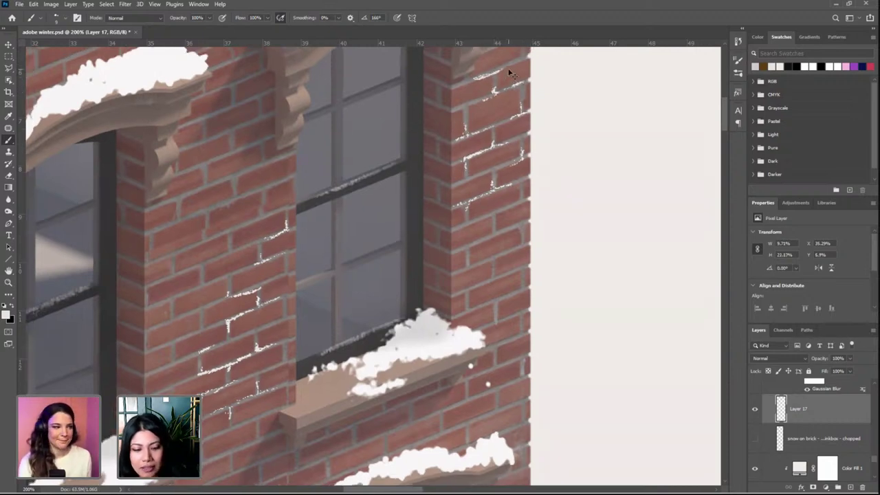
key("ctrl+minus")
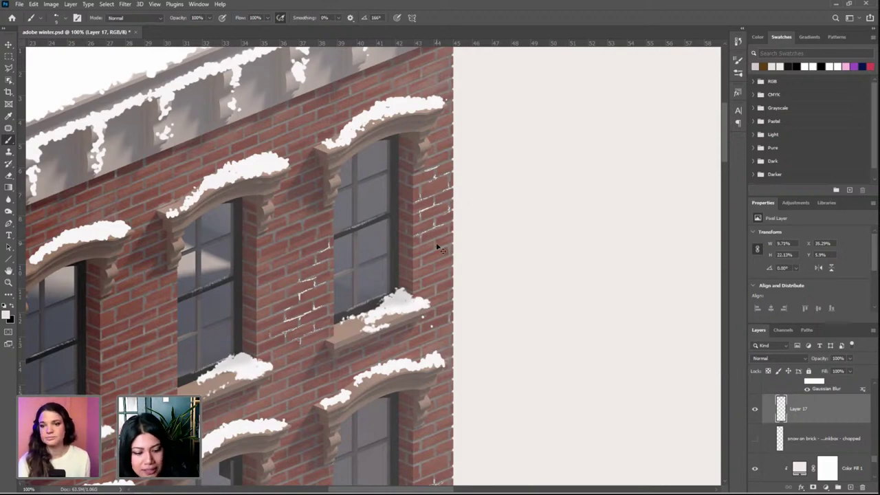
Add snowy mortar lines lower on the same edge strip, just above the top-floor window's snow-covered sill
key("ctrl+plus")
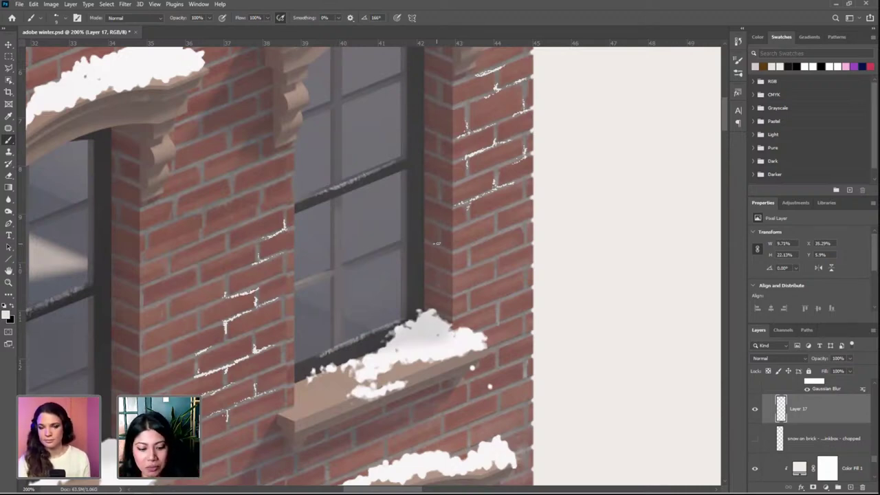
left_click_drag(482, 268, 513, 229)
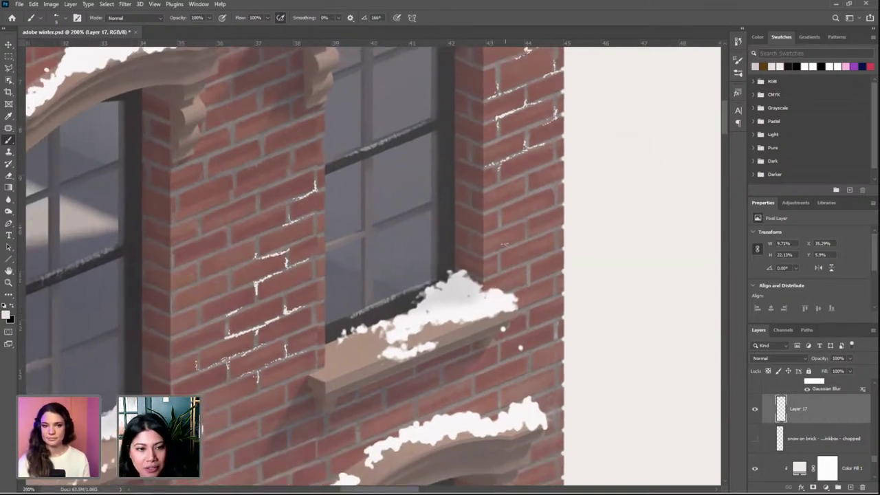
left_click_drag(497, 255, 558, 229)
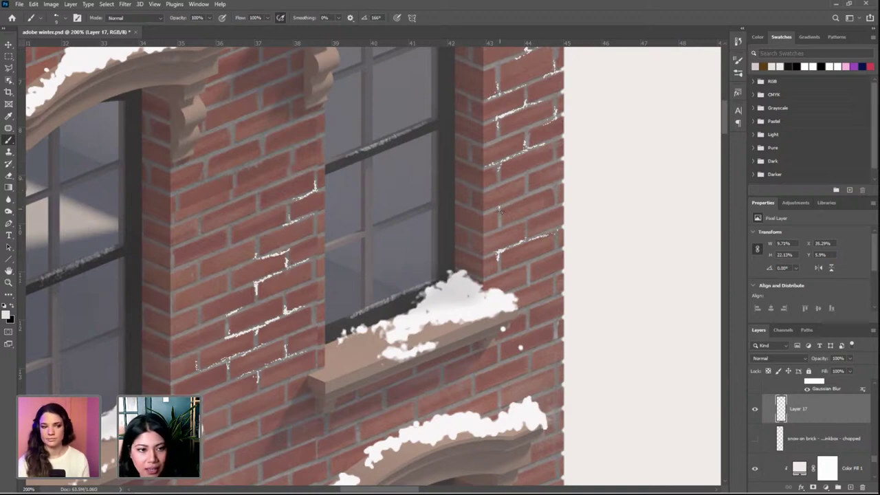
left_click_drag(499, 210, 523, 198)
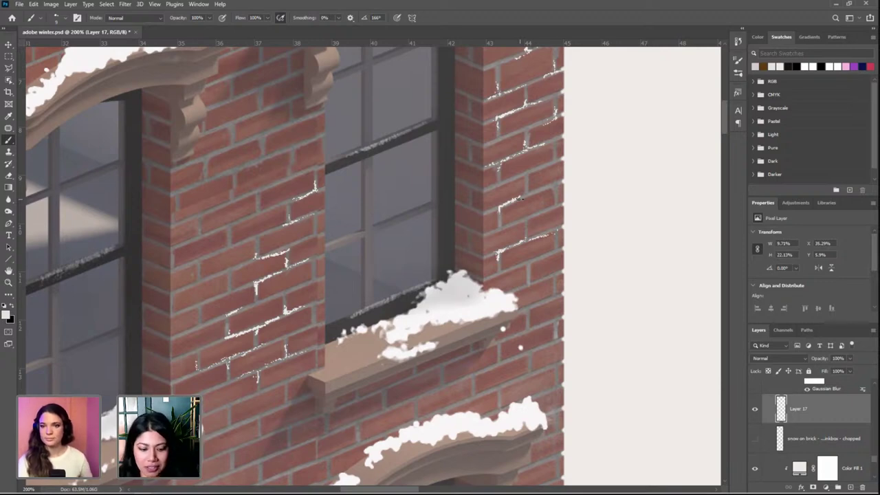
key("ctrl+minus")
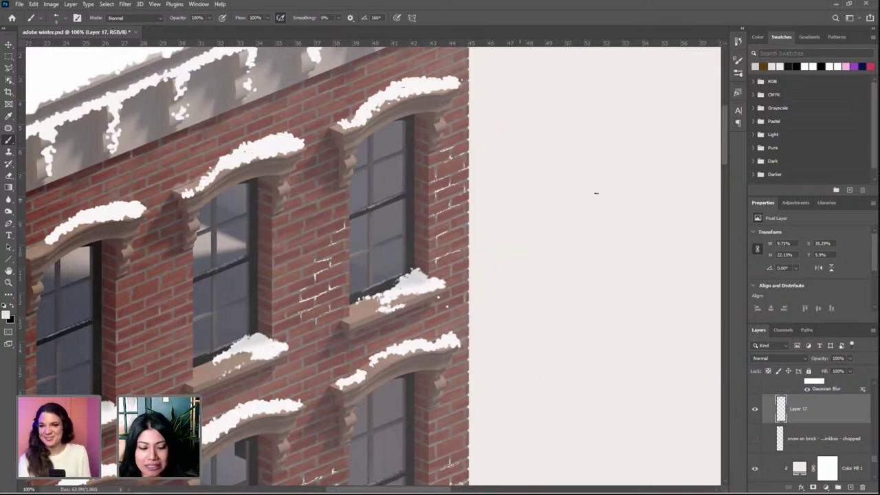
Add a short snow line in the mortar higher up the brick pier between the two rightmost top-floor windows and check the brush preset
left_click_drag(475, 255, 535, 302)
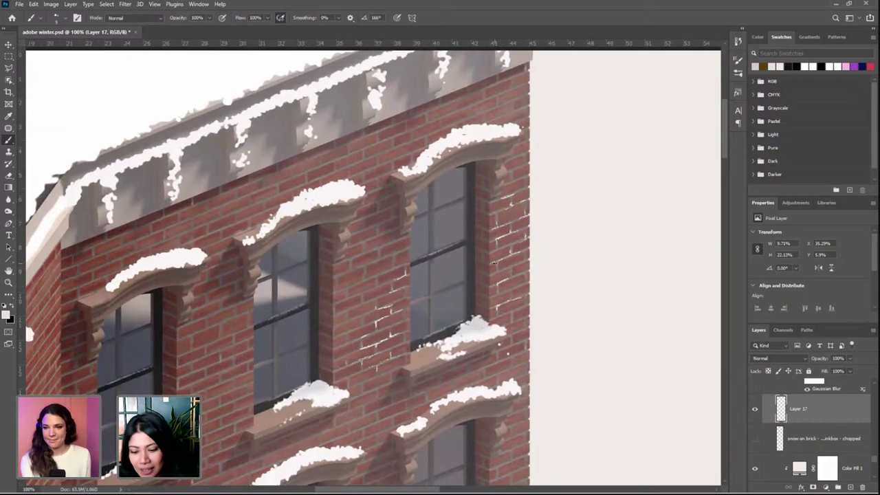
left_click_drag(382, 249, 364, 253)
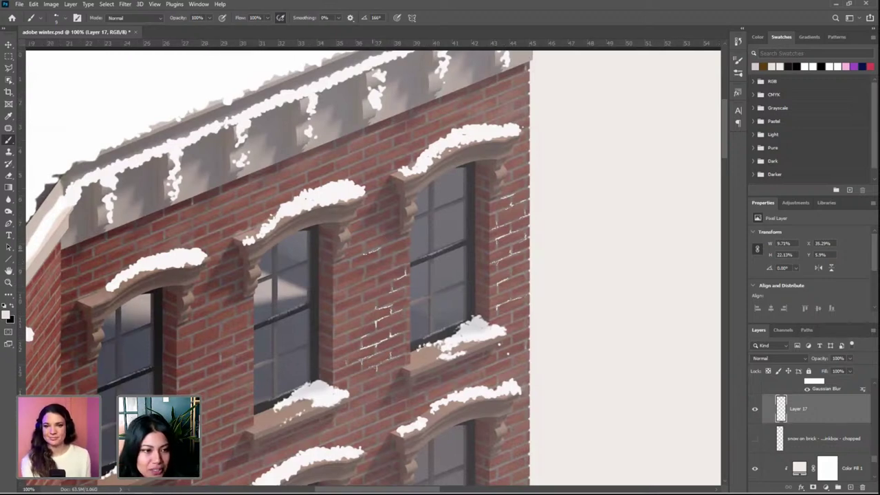
right_click(393, 244)
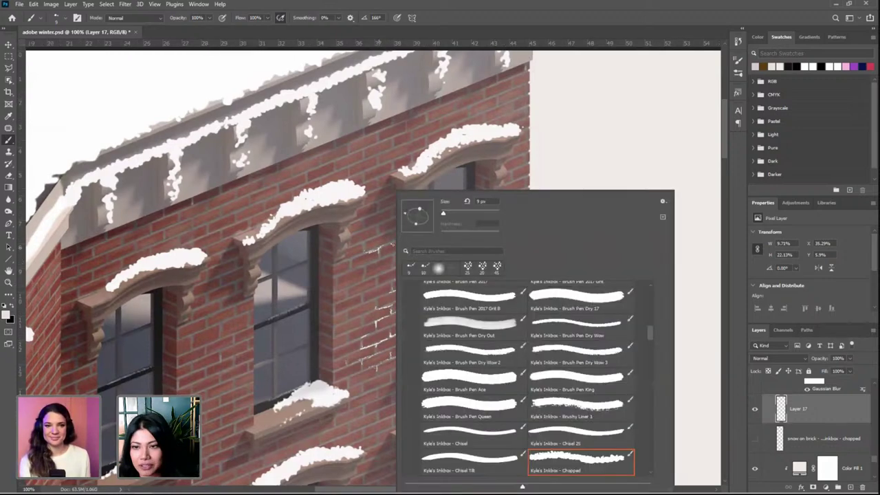
left_click(615, 62)
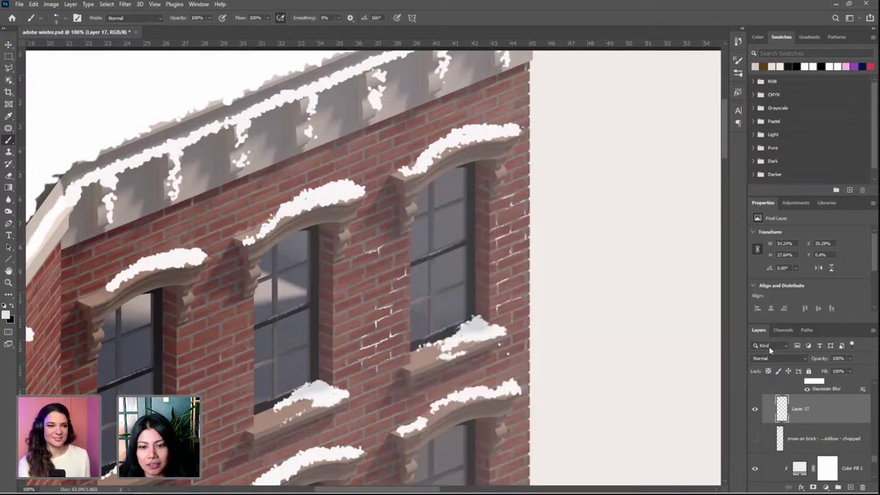
Delete Layer 17 and show the prepared layer "snow on brick - kyles inkbox - chopped"
left_click_drag(832, 411, 861, 487)
left_click(754, 409)
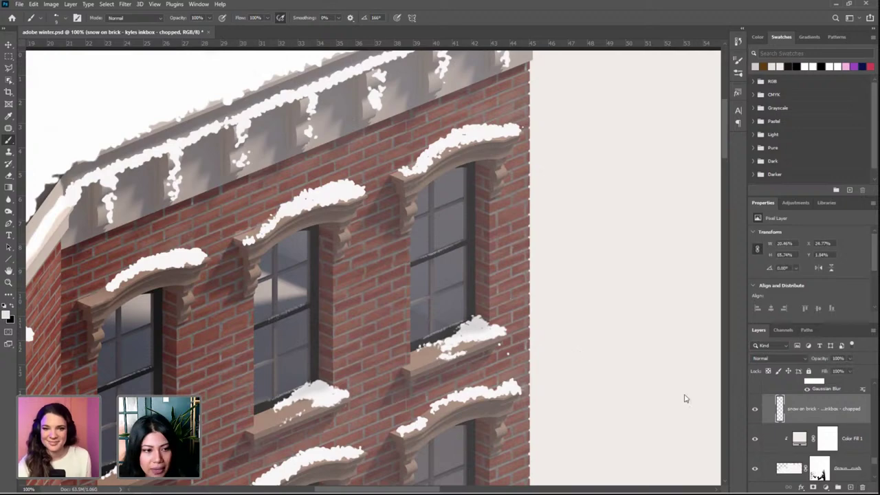
Examine the prepared mortar snow on the red building up close around the windows and in the whole illustration
left_click_drag(494, 270, 523, 191)
key("ctrl+minus")
key("ctrl+plus")
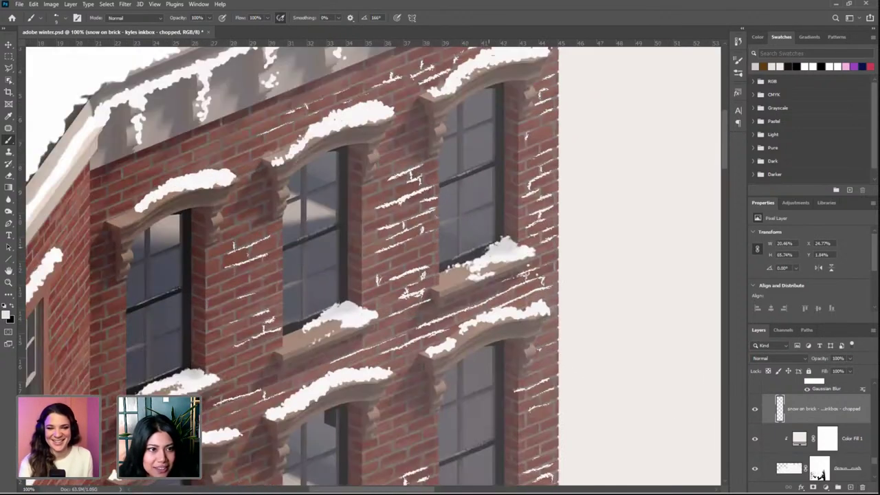
left_click_drag(474, 259, 446, 140)
key("ctrl+plus")
key("ctrl+plus")
left_click_drag(467, 371, 452, 307)
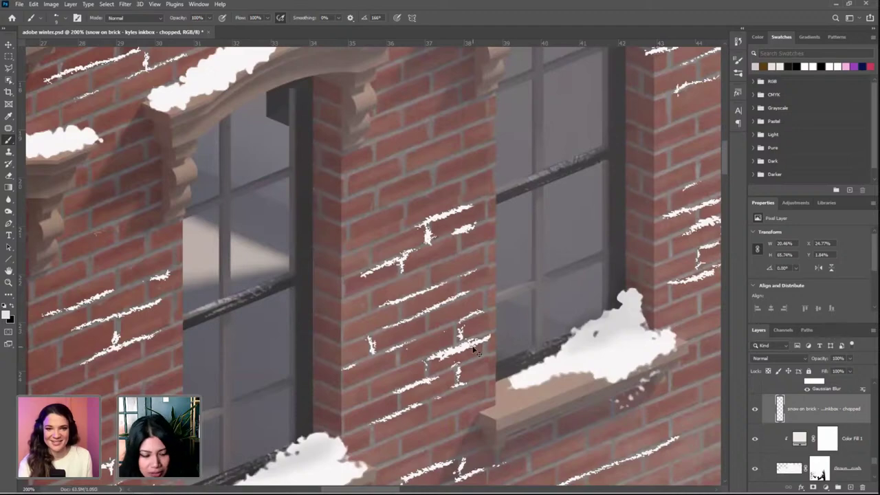
key("ctrl+minus")
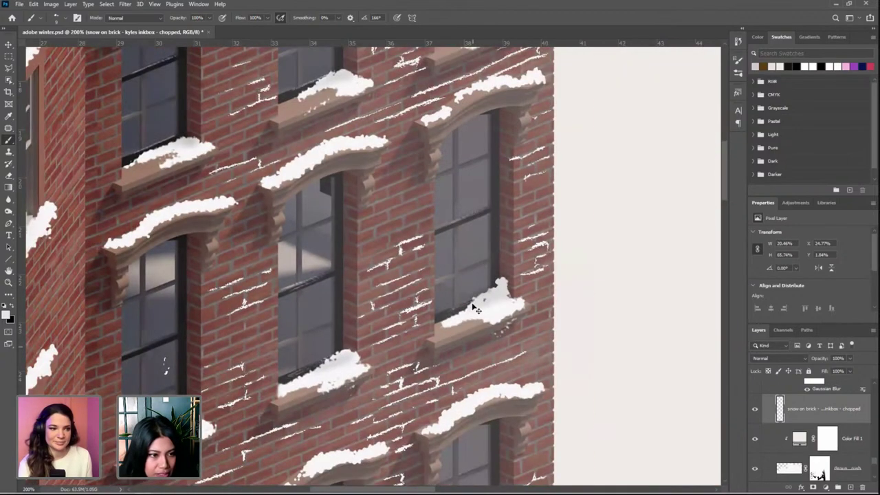
scroll(476, 309, "down", 5)
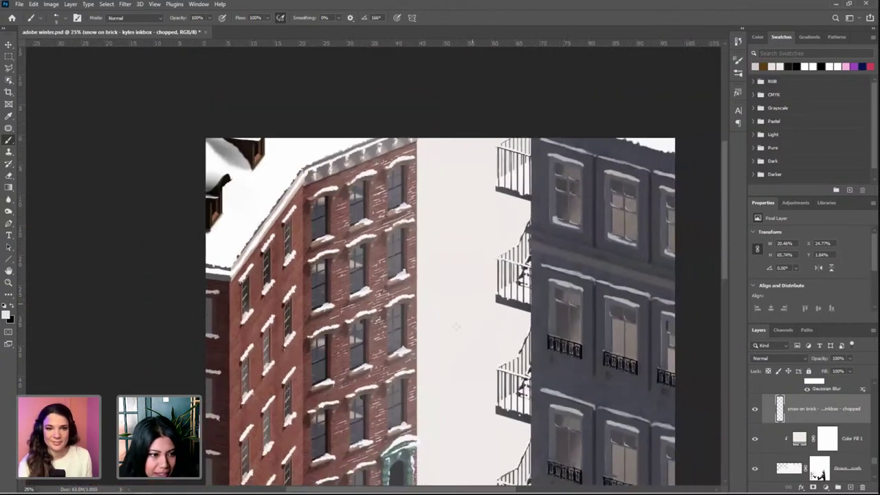
key("ctrl+0")
key("ctrl+plus")
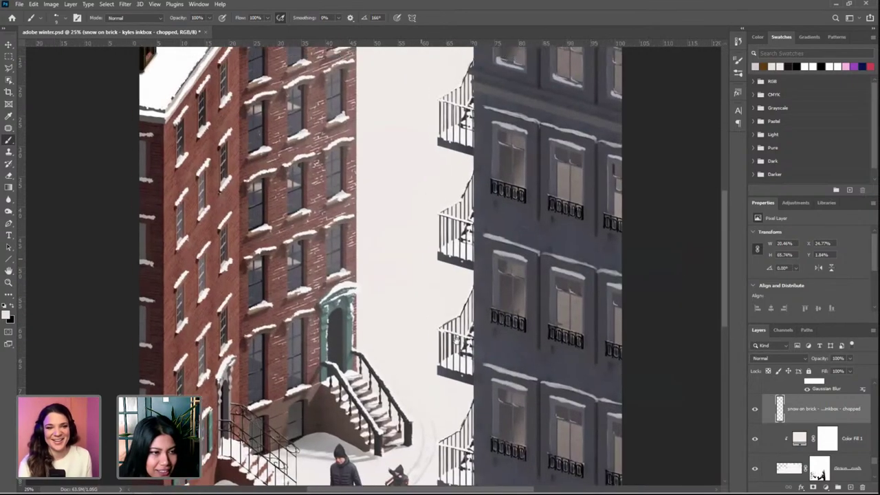
left_click_drag(424, 266, 458, 343)
key("ctrl+plus")
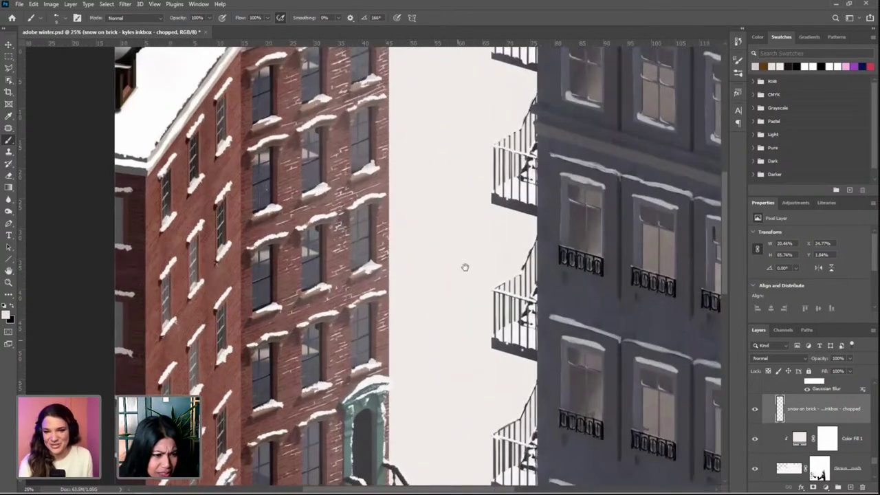
scroll(472, 284, "left", 5)
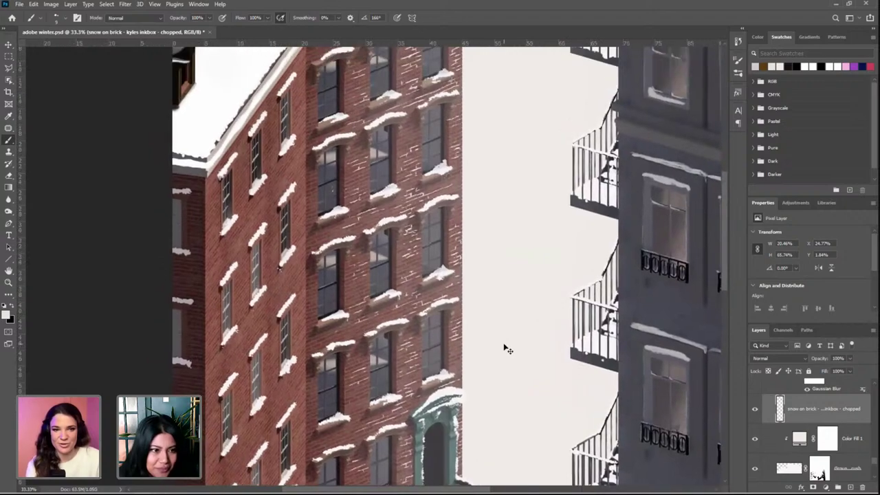
scroll(504, 349, "down", 3)
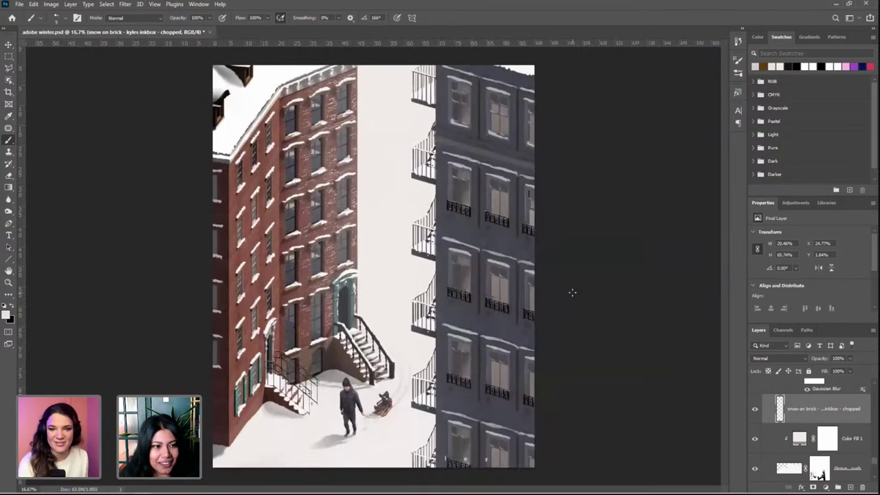
Compare the illustration with and without the "snow on brick - kyles inkbox - chopped" layer by toggling its visibility twice
left_click(755, 410)
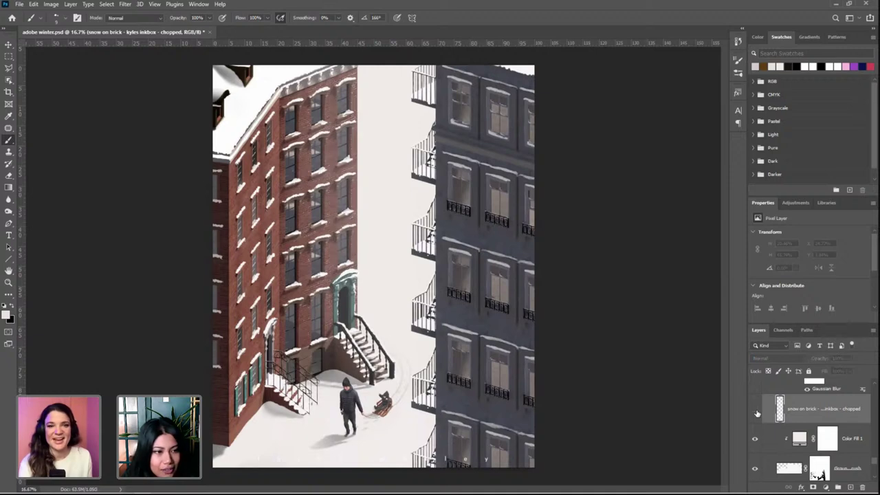
left_click(756, 410)
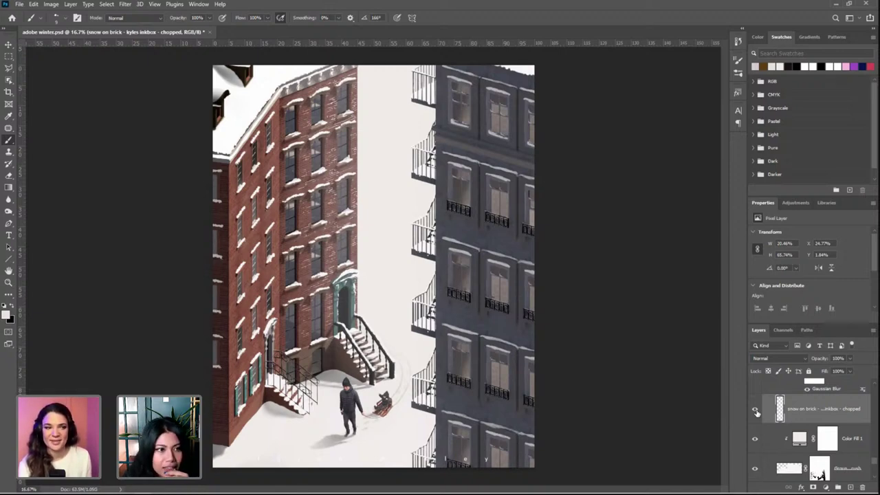
left_click(755, 410)
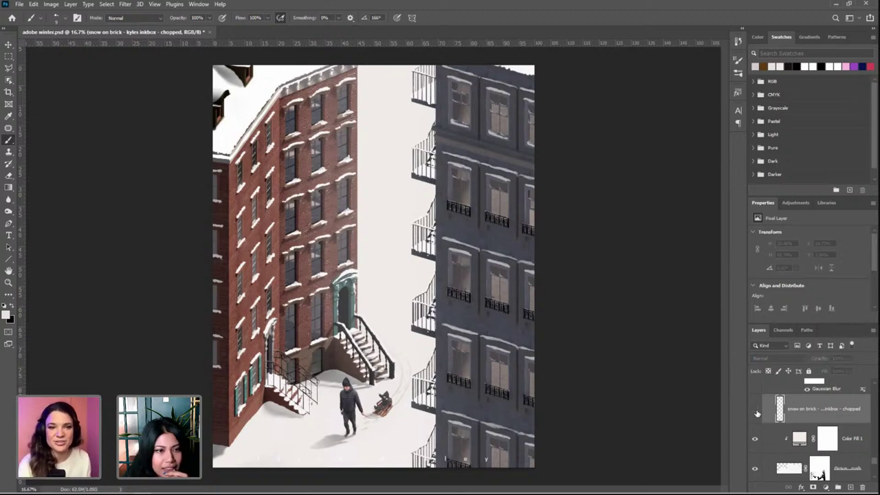
left_click(755, 410)
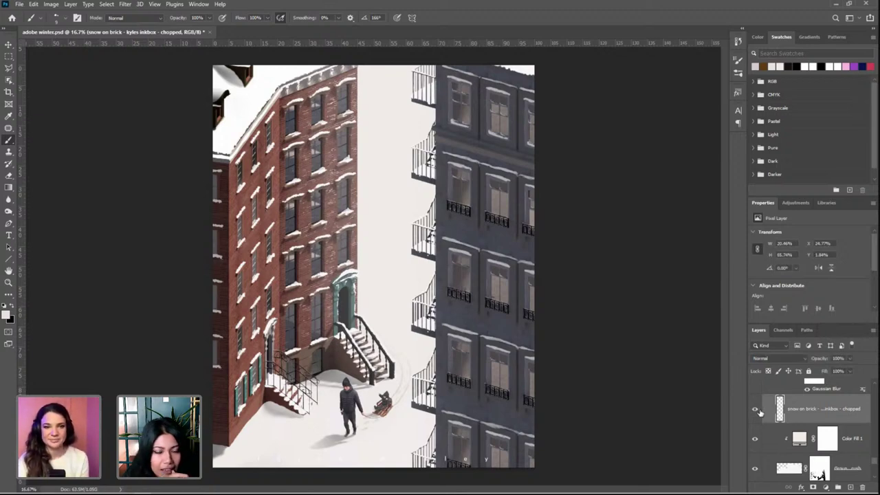
Look through the layer stack from the base up to the snow layers, collapsing the shadow detail group
scroll(817, 420, "down", 3)
scroll(818, 420, "down", 2)
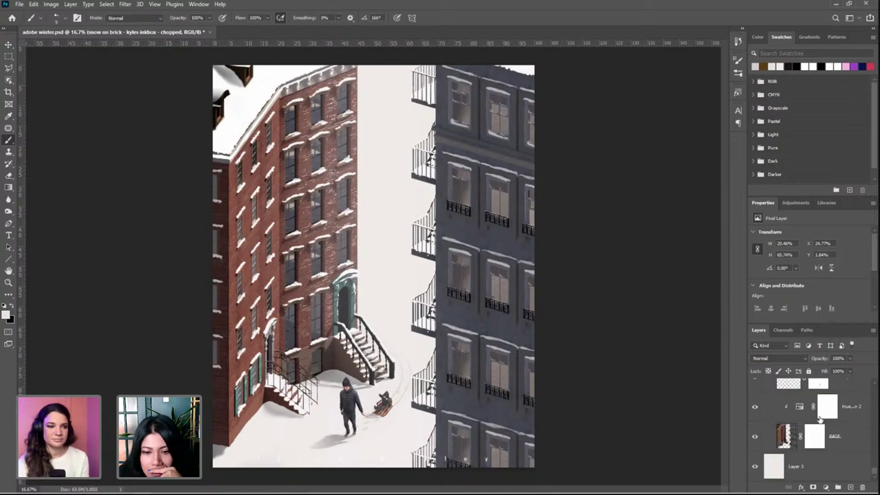
scroll(819, 419, "up", 3)
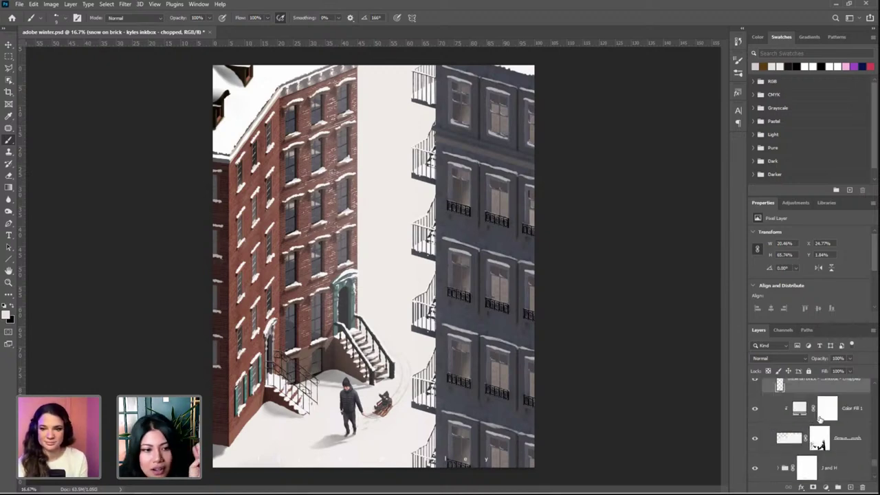
scroll(819, 418, "up", 1)
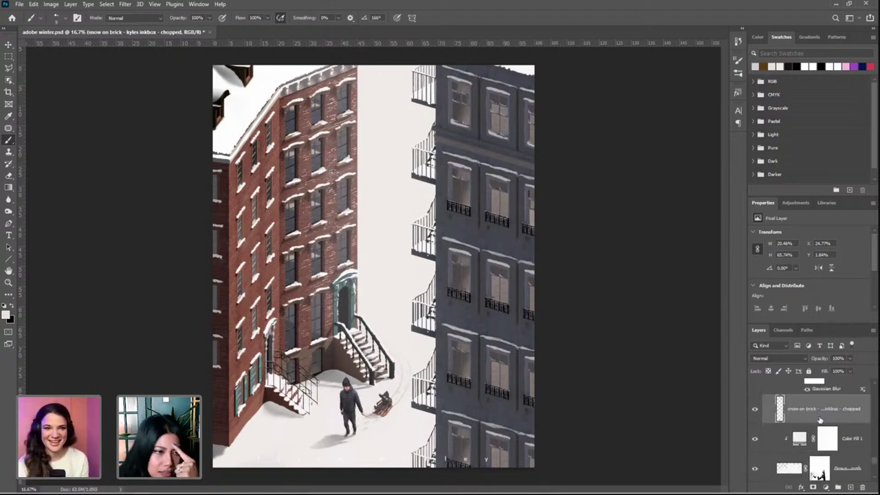
scroll(819, 419, "up", 1)
scroll(820, 422, "up", 3)
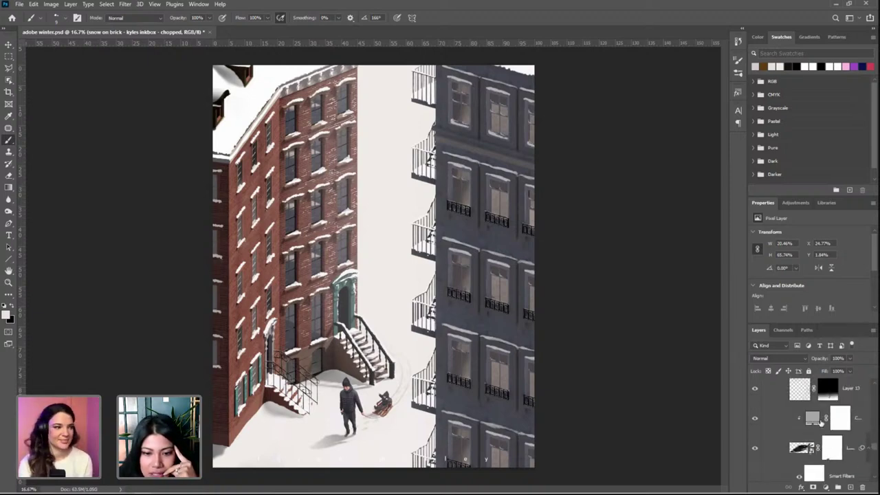
scroll(820, 421, "up", 3)
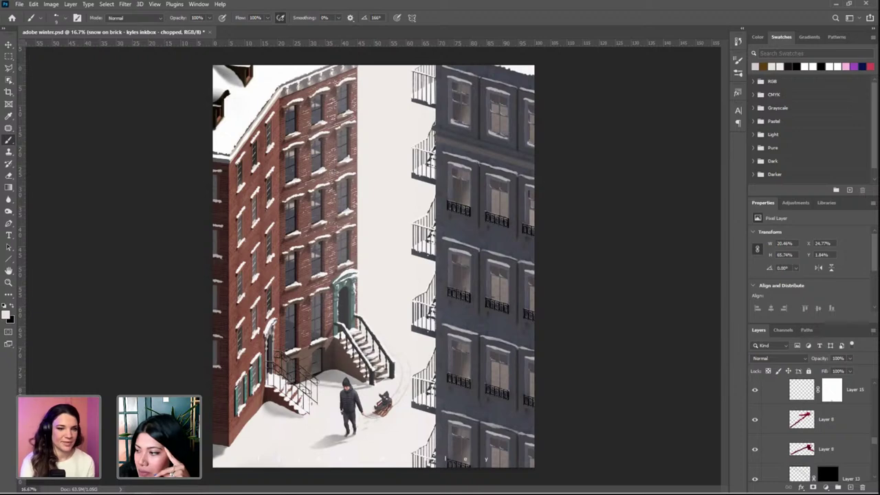
scroll(839, 445, "up", 3)
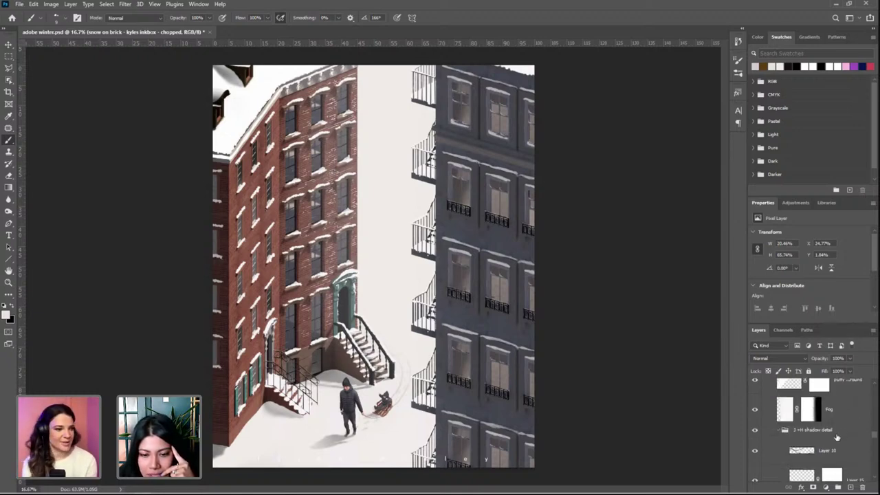
left_click(779, 430)
scroll(824, 442, "up", 2)
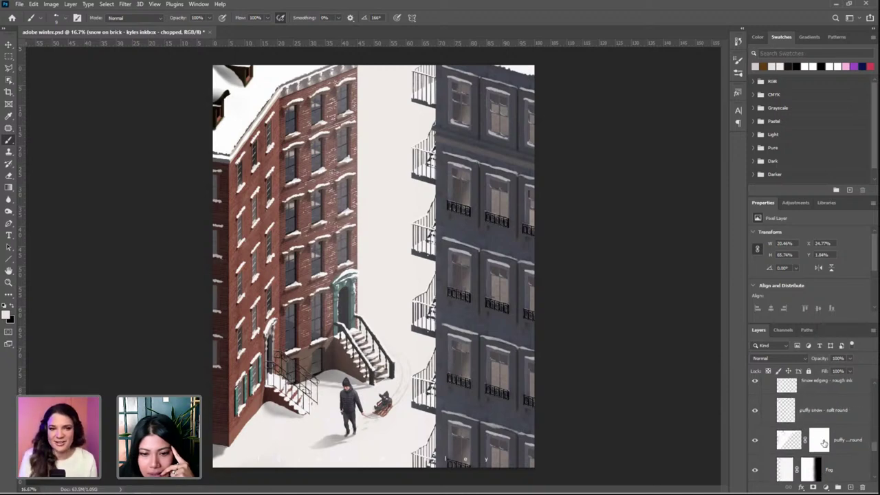
scroll(824, 442, "up", 1)
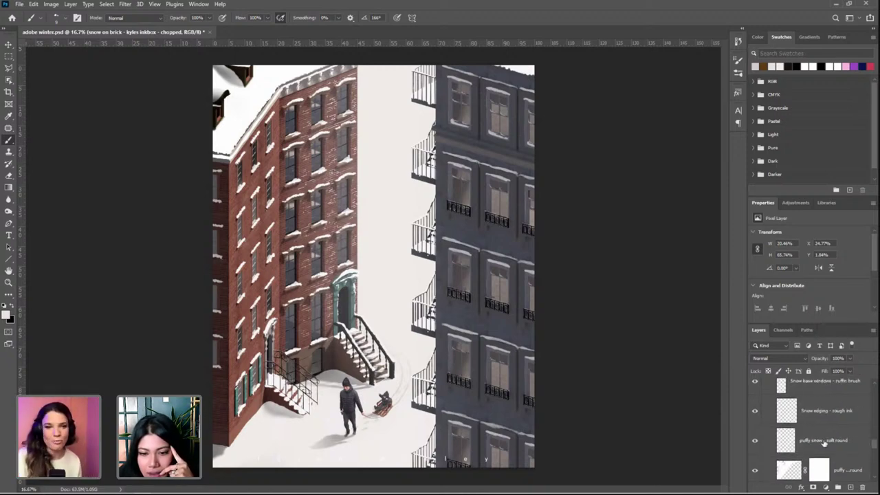
scroll(824, 443, "up", 1)
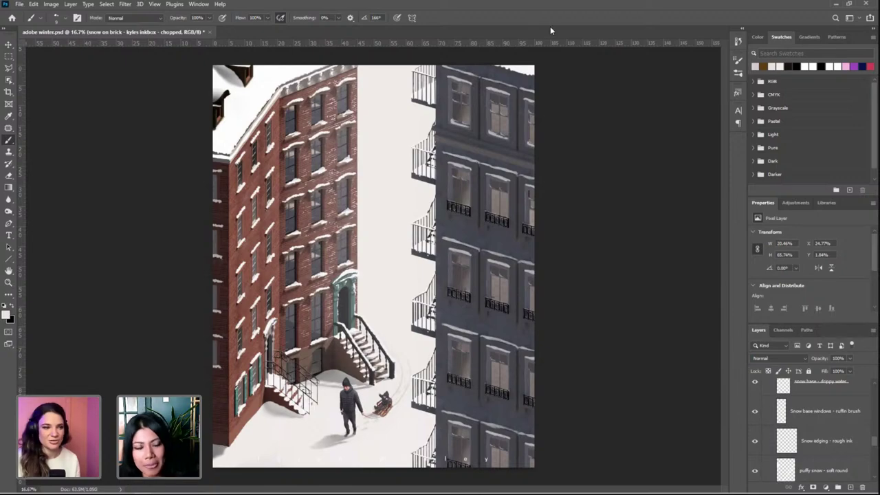
Examine the red building's snow at 50% zoom and review the stair, railing and building snow layers in the buildings group
key("ctrl+plus")
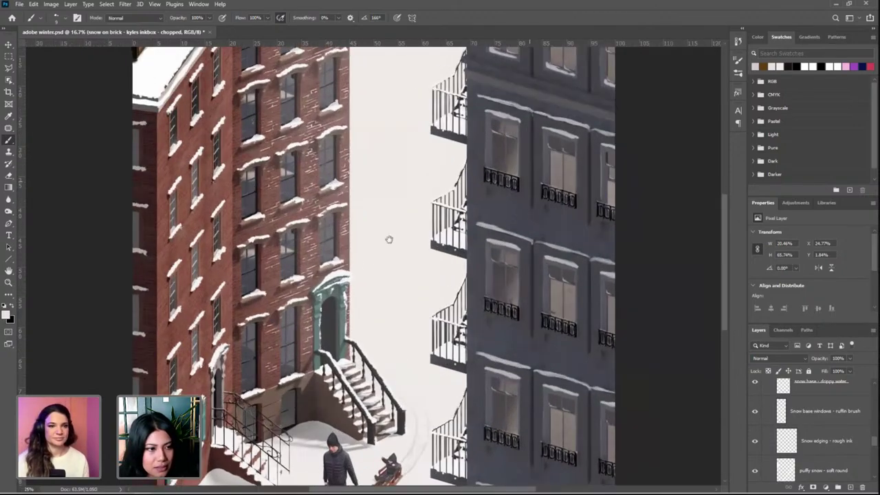
scroll(509, 298, "up", 2)
left_click_drag(510, 302, 687, 378)
scroll(838, 440, "up", 4)
scroll(836, 440, "up", 3)
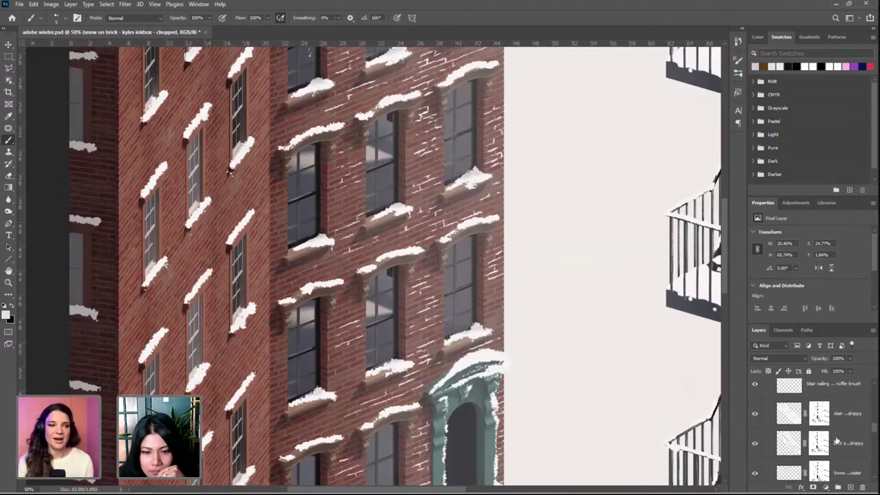
scroll(837, 441, "up", 3)
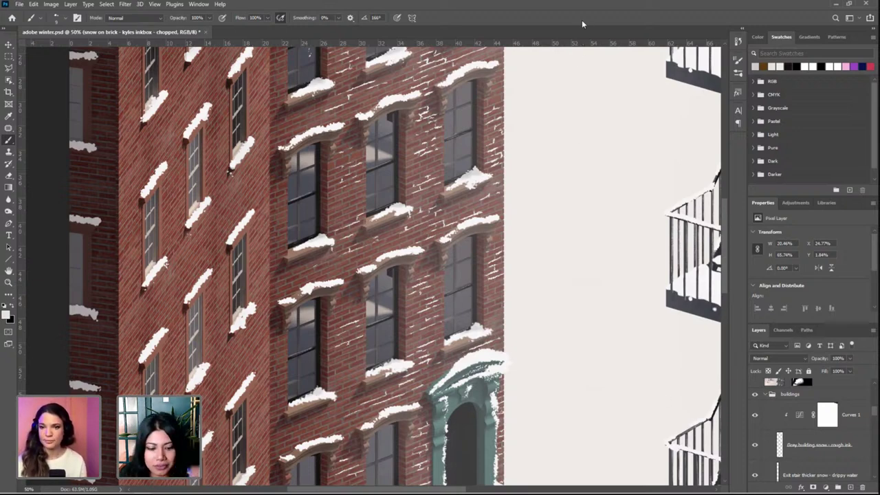
key("ctrl+minus")
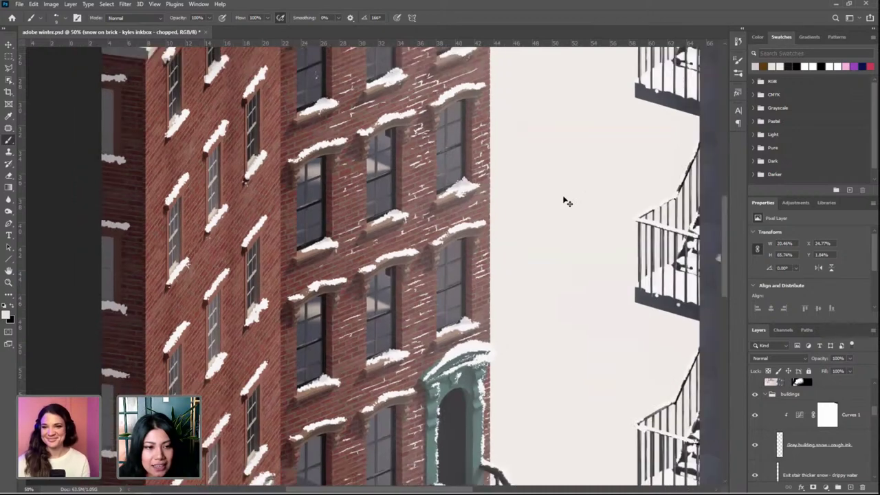
key("ctrl+minus")
key("ctrl+minus")
key("ctrl+minus")
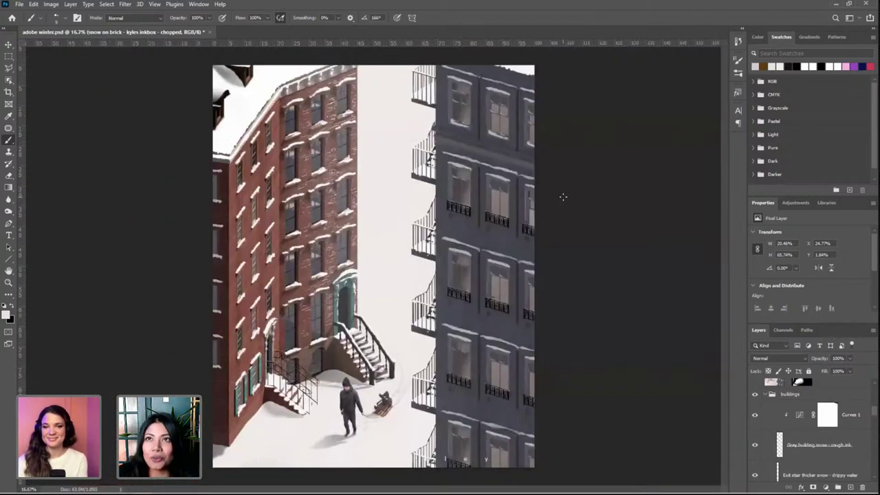
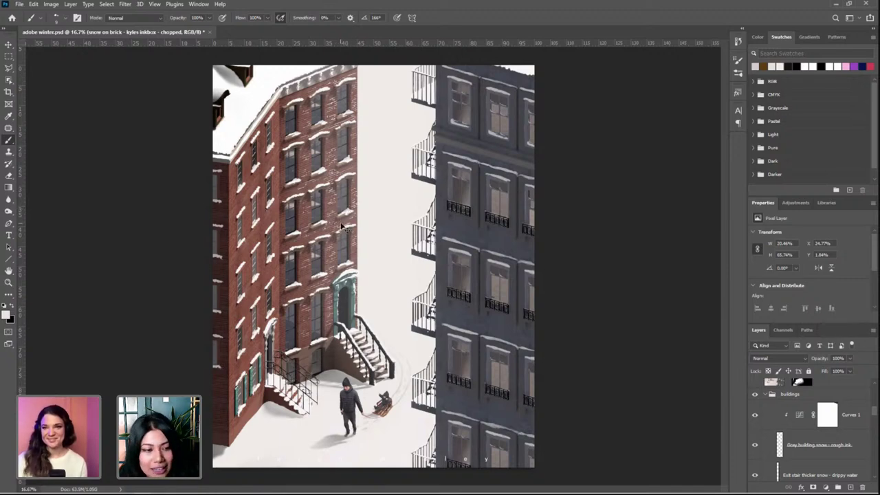
Add a new empty layer directly above the "Snow foreground - kyles snowflake - real 1" layer
key("ctrl+plus")
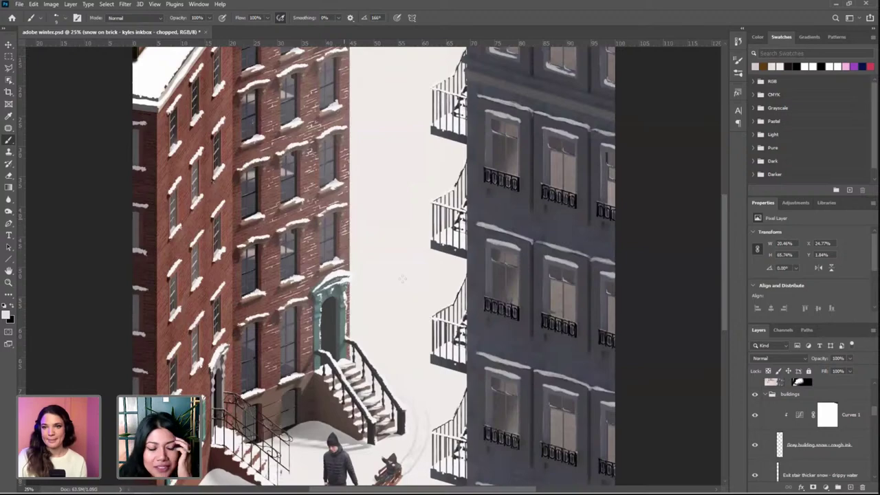
left_click_drag(402, 278, 457, 345)
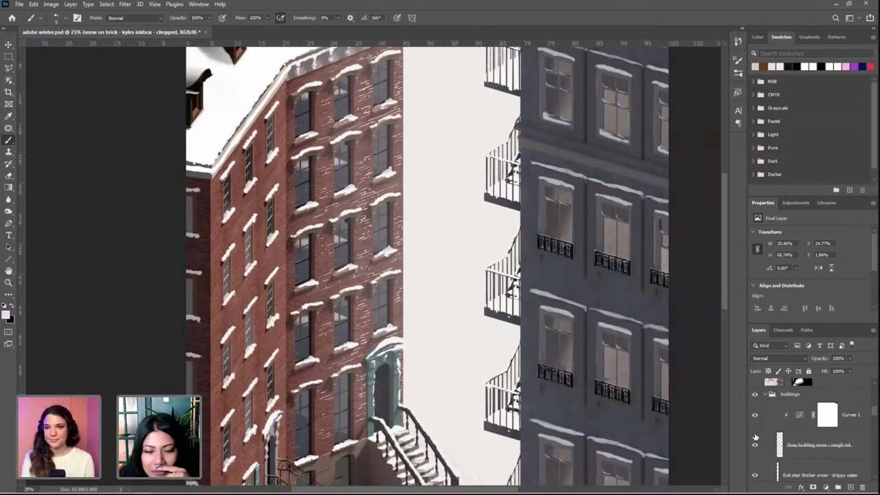
scroll(802, 429, "up", 2)
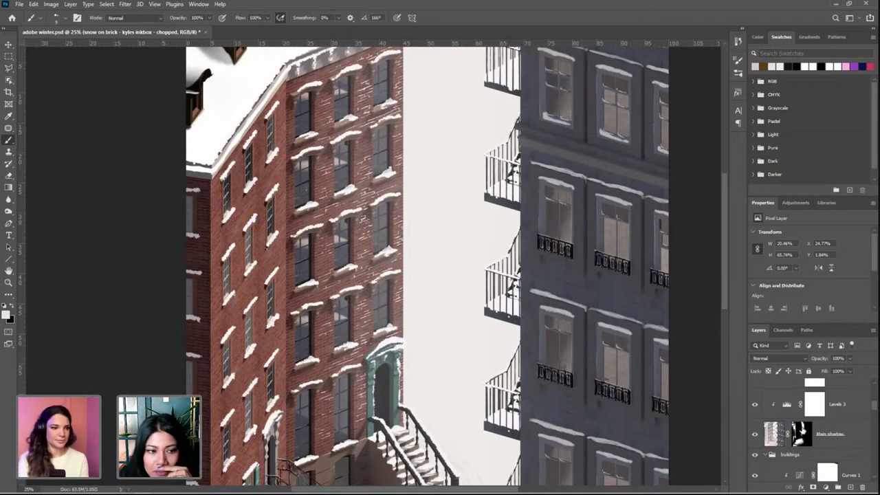
scroll(440, 337, "down", 3)
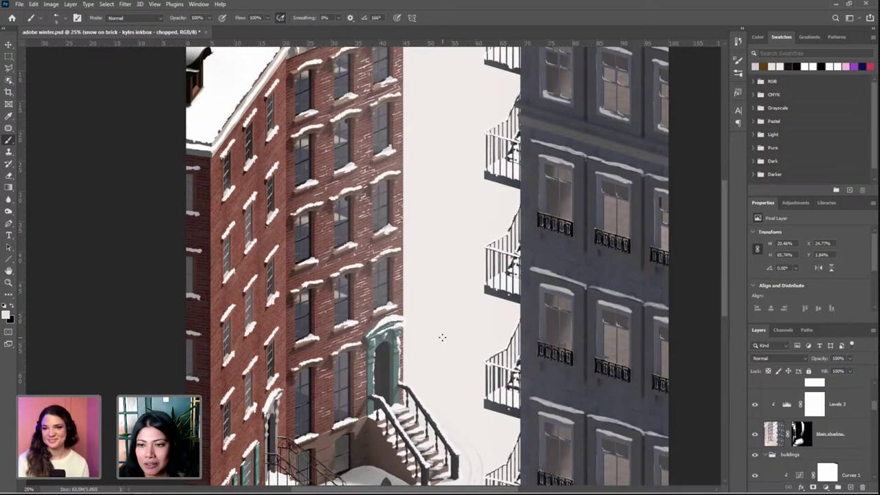
scroll(816, 445, "down", 5)
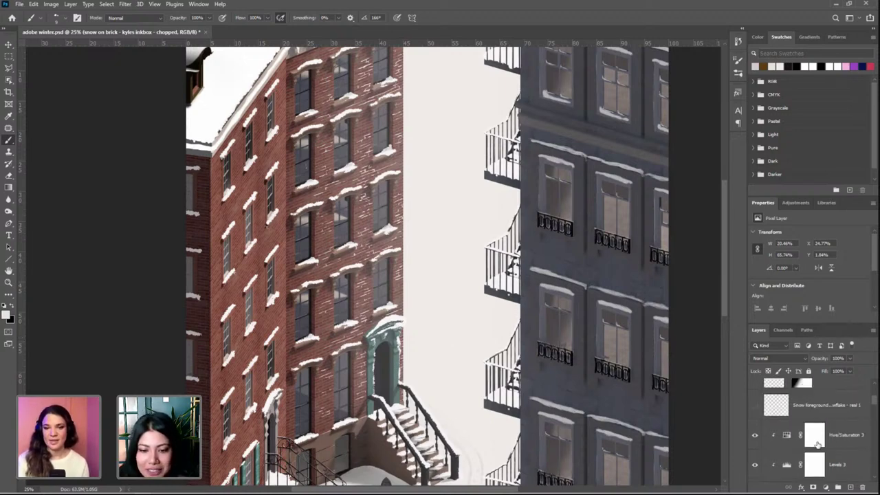
scroll(817, 445, "down", 2)
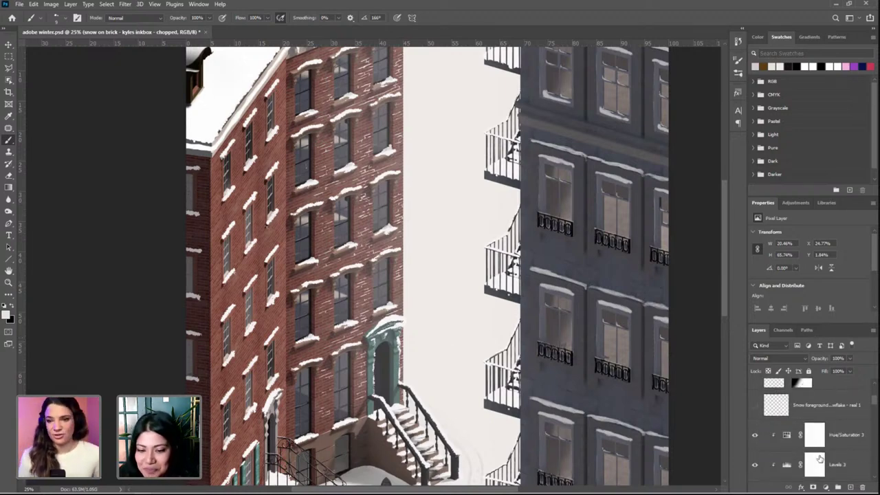
left_click(826, 413)
scroll(824, 420, "up", 2)
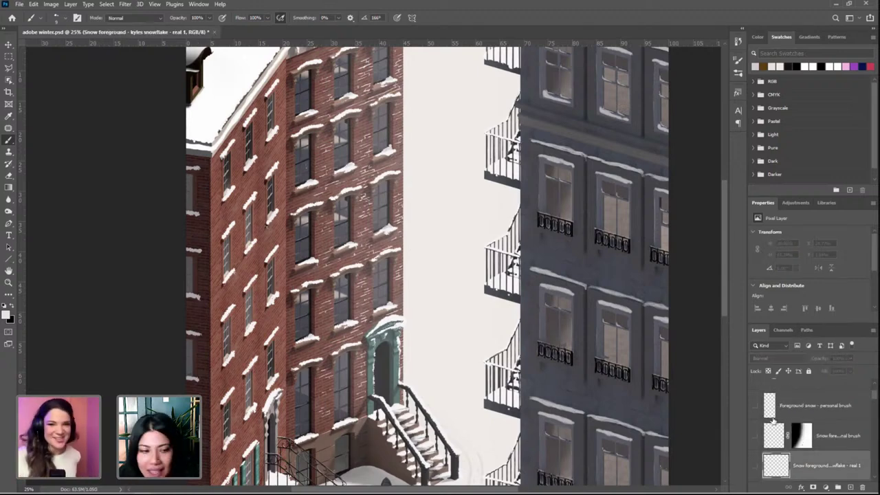
scroll(833, 444, "down", 1)
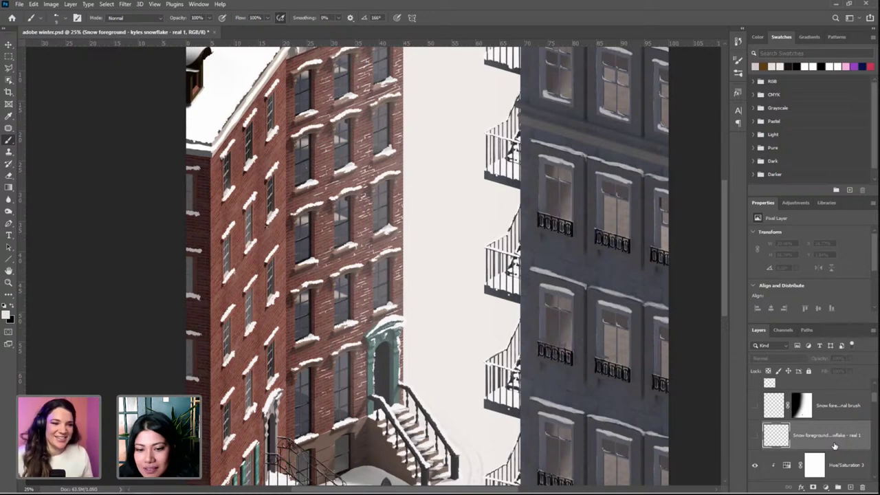
left_click(850, 486)
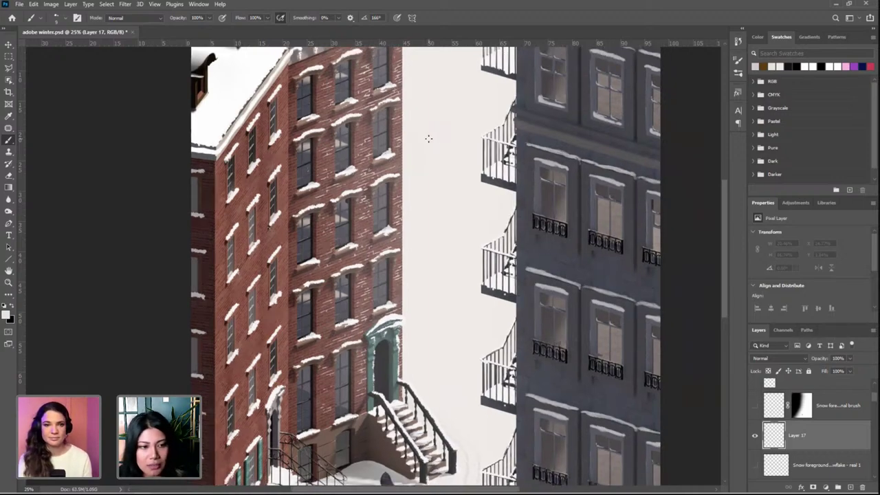
Search the brush presets for "snow" and clear the search
key("ctrl+minus")
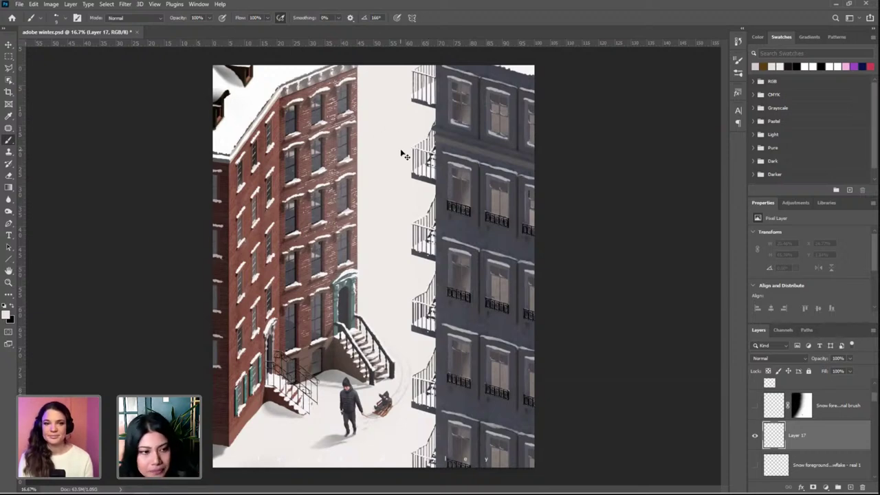
key("ctrl+plus")
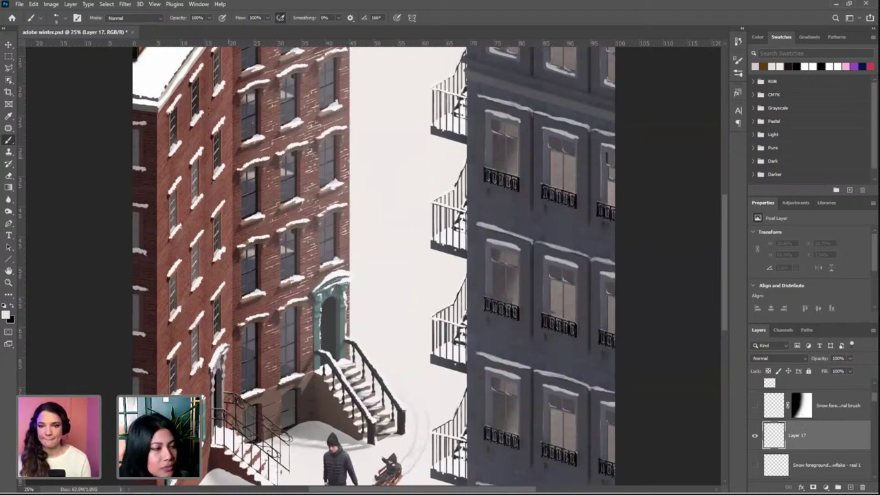
left_click(56, 17)
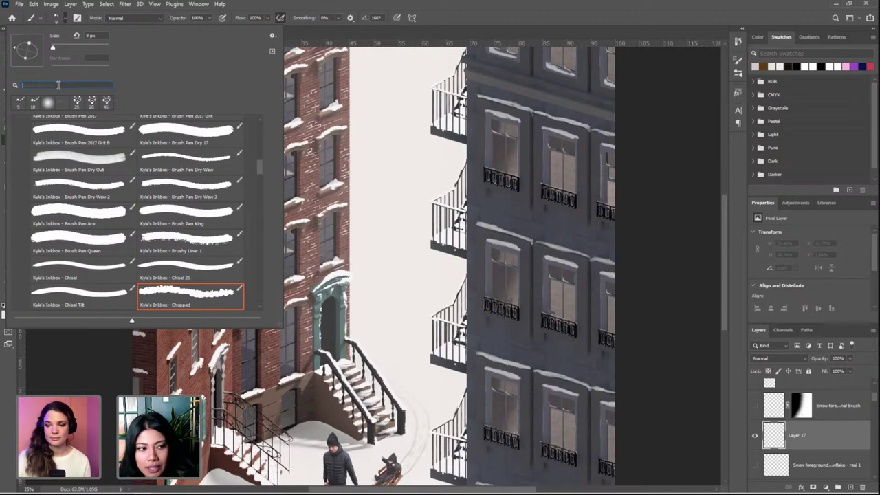
type("snow")
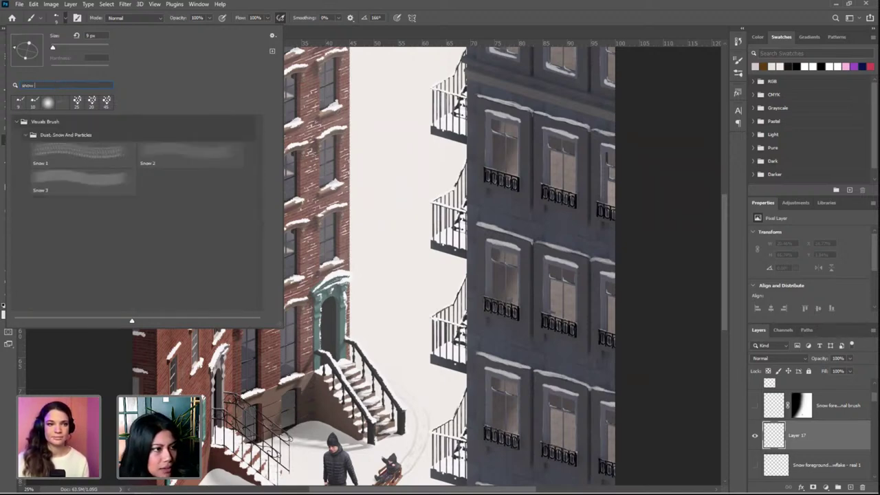
key("BackSpace")
key("BackSpace")
key("BackSpace")
key("BackSpace")
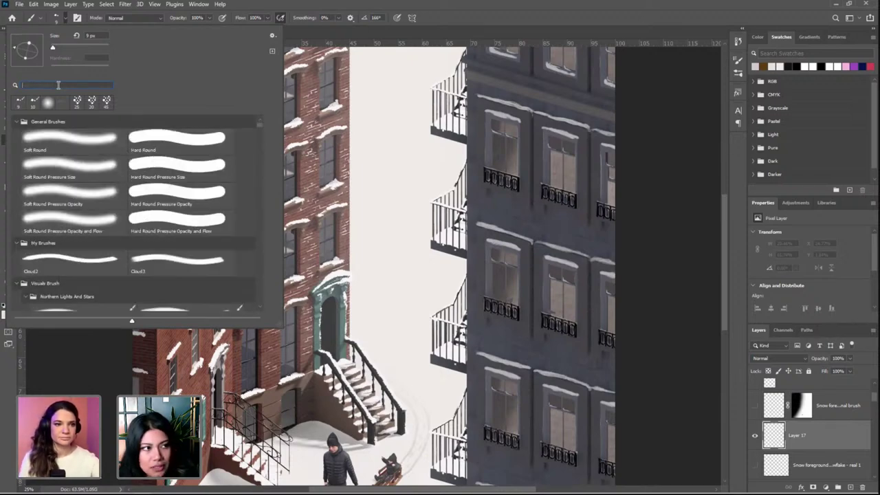
Search the brush presets for "real" and empty the search field again
type("real")
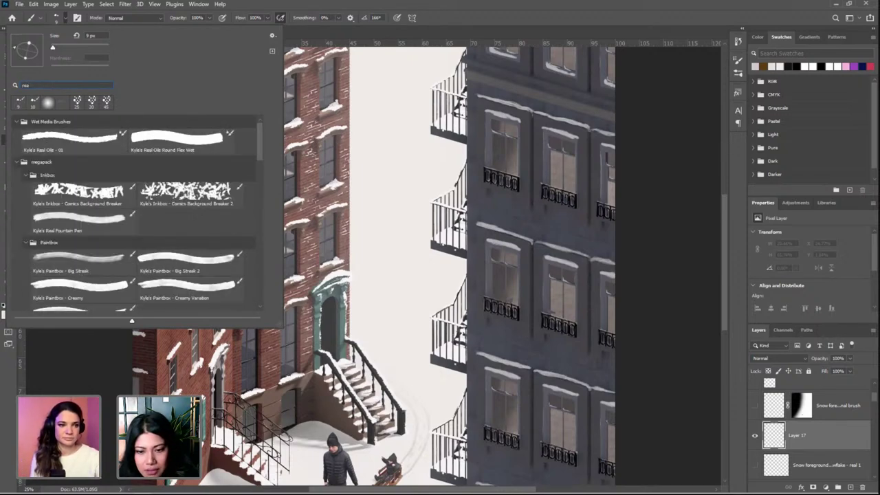
key("BackSpace")
key("BackSpace")
key("BackSpace")
key("BackSpace")
Look for a snowflake brush among the presets by searching "snowfl" and again the broader "snow"
type("snow")
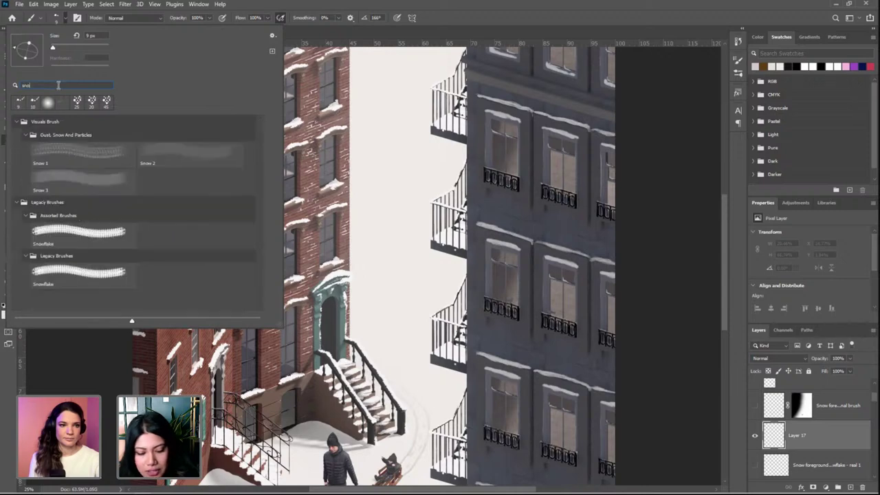
type("fl")
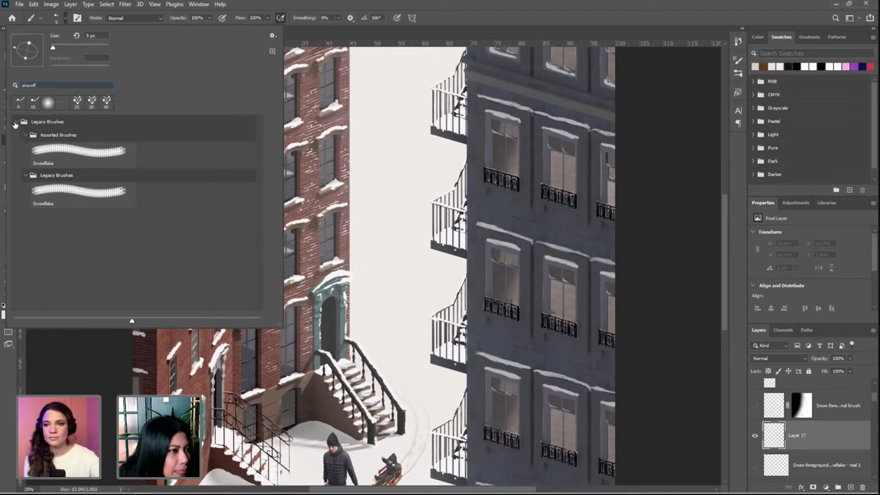
left_click_drag(36, 86, 11, 86)
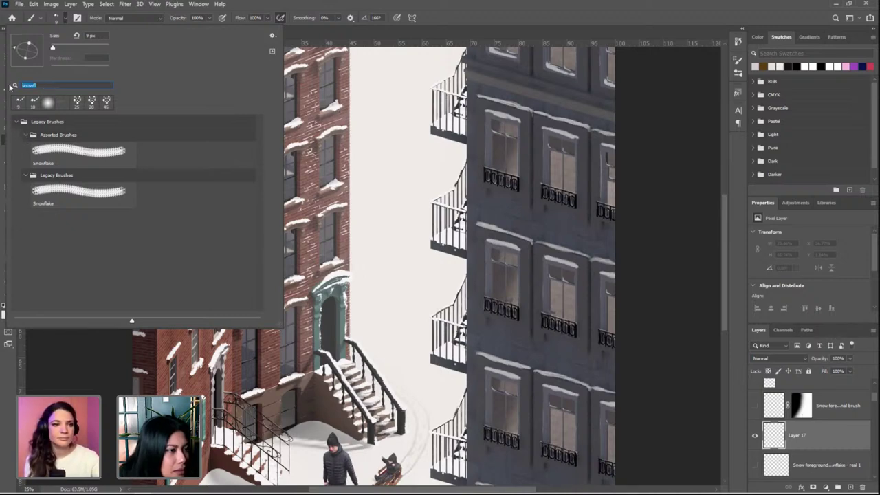
type("snow")
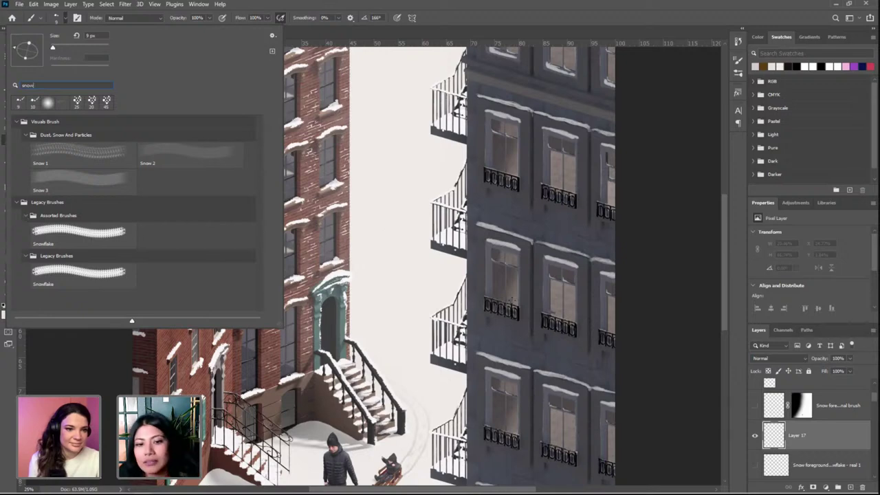
Close the brush presets and open the OneDrive folder to find the saved snow brush file
left_click(664, 17)
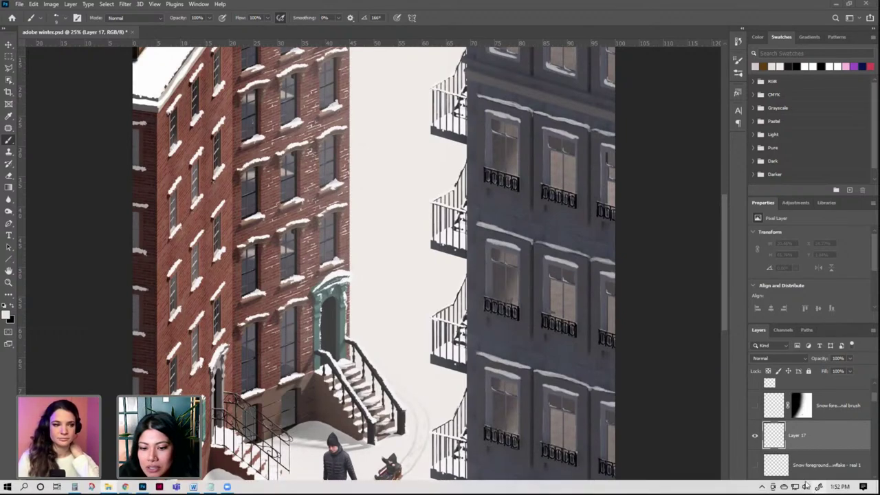
left_click(783, 485)
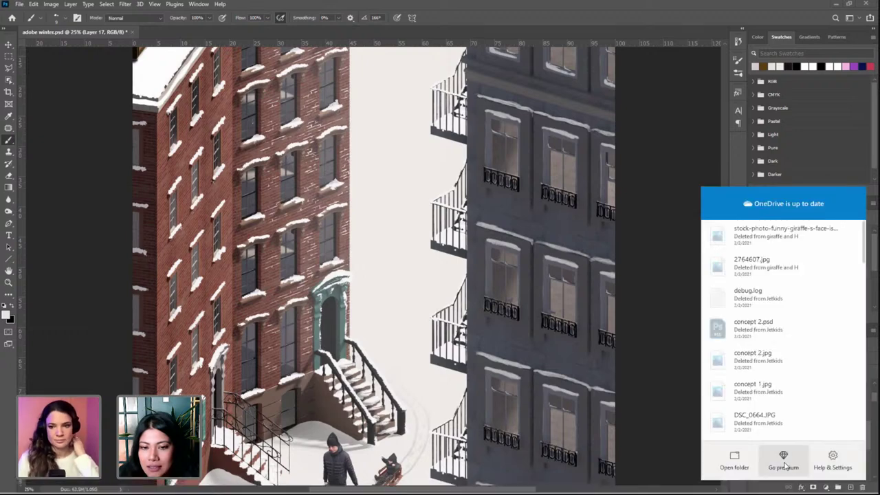
left_click(735, 465)
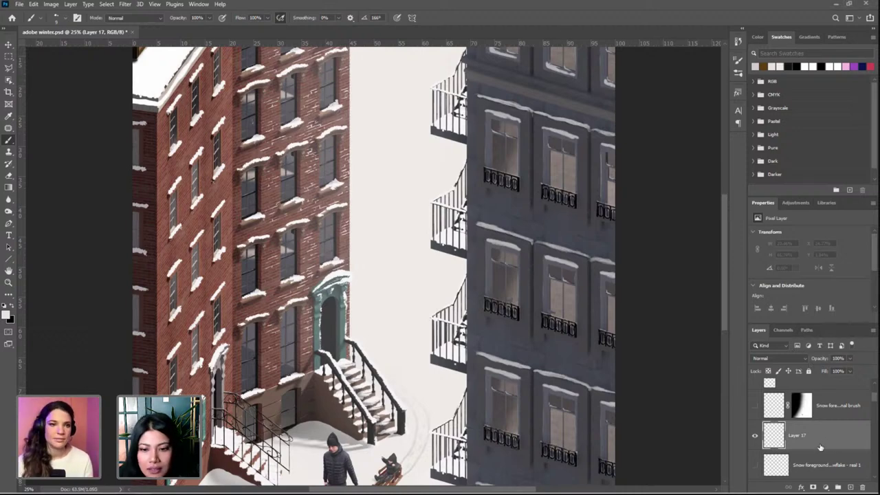
Make the "Snow foreground - kyles snowflake - real 1" layer visible and check its full name without changing it
left_click(831, 465)
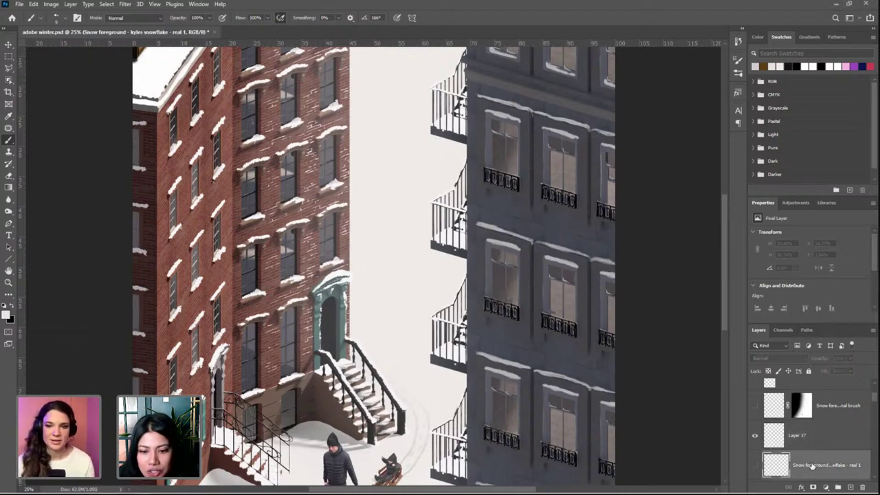
left_click(755, 465)
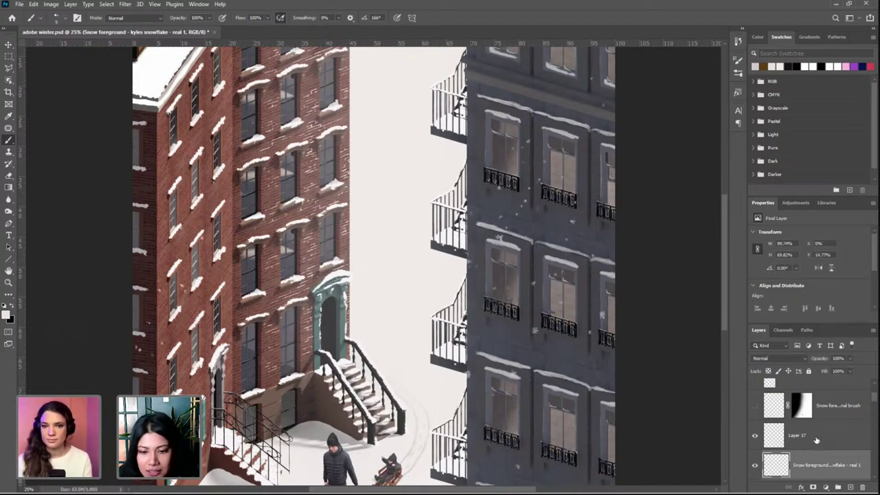
double_click(828, 465)
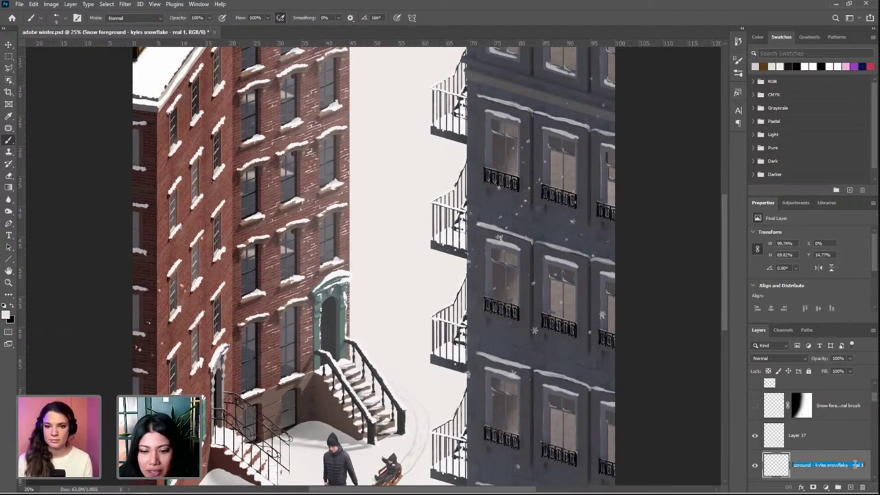
key("Return")
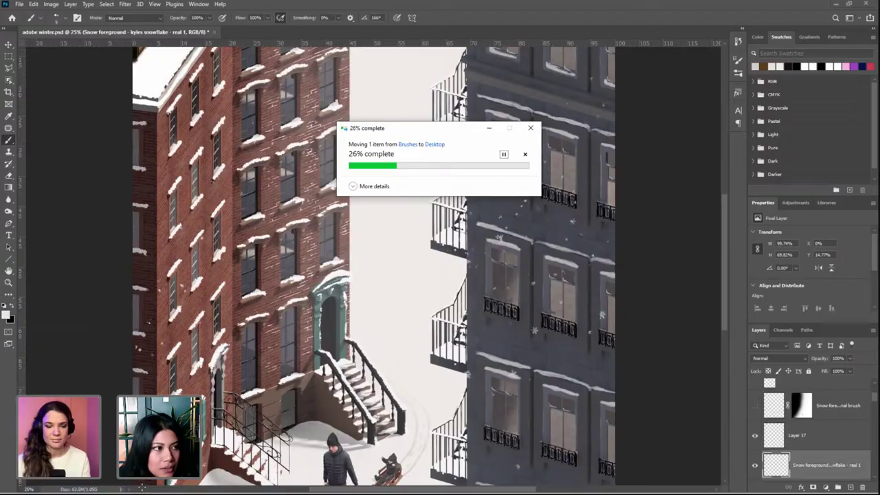
key("super+d")
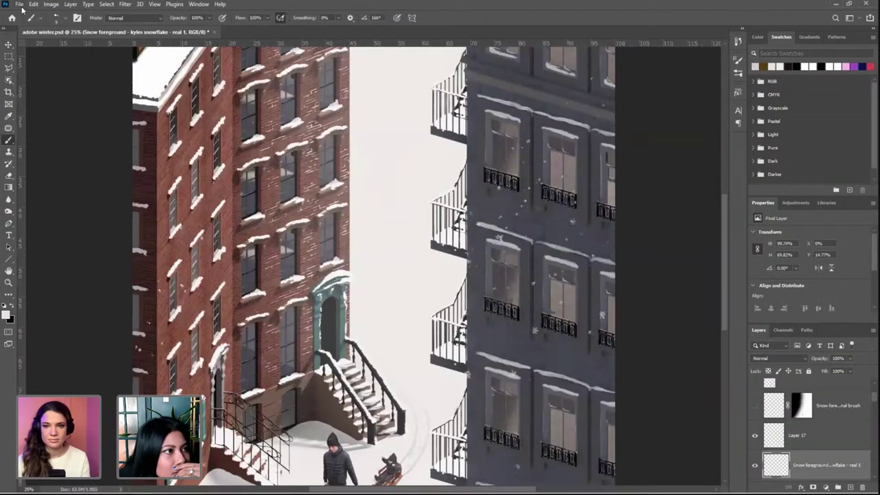
left_click(20, 4)
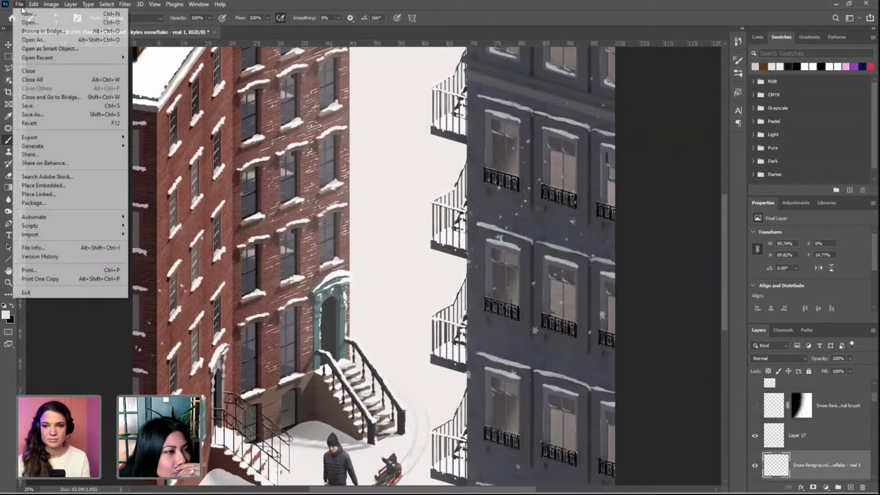
left_click(75, 344)
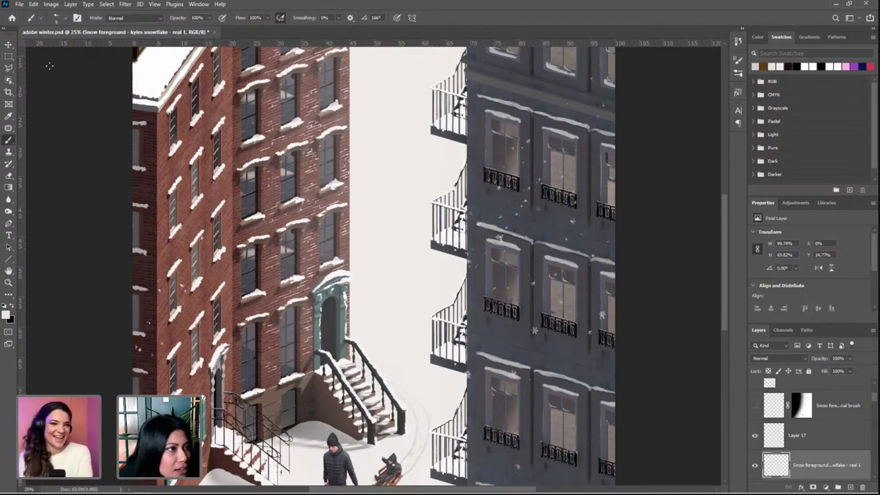
left_click(41, 19)
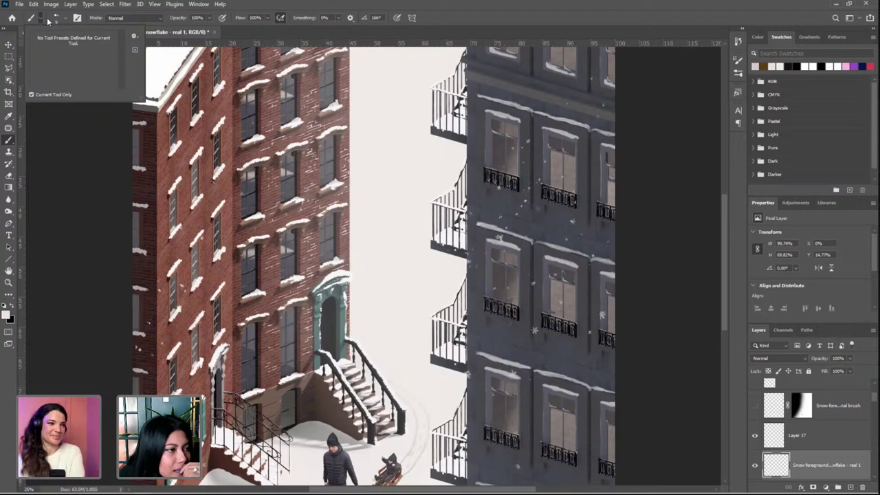
Import the brush file "Free Snow Photoshop Brushes 2" from the Desktop and locate its group in the brush presets
left_click(64, 19)
left_click(274, 35)
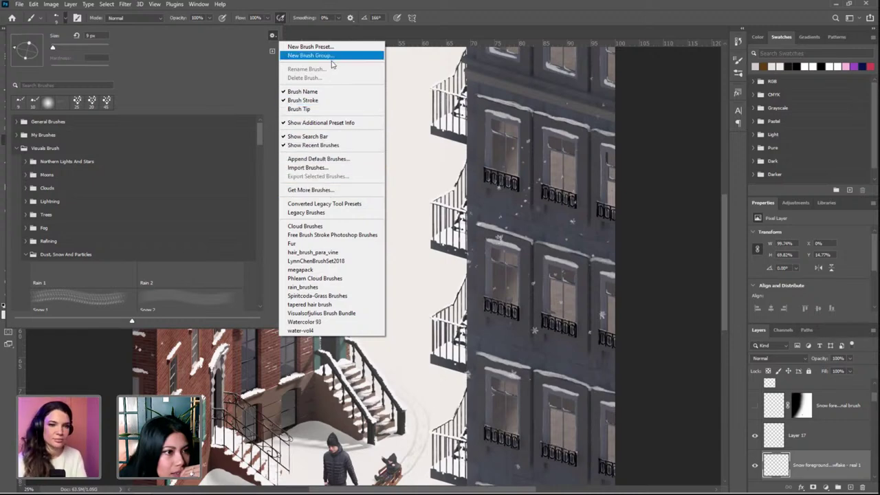
left_click(316, 168)
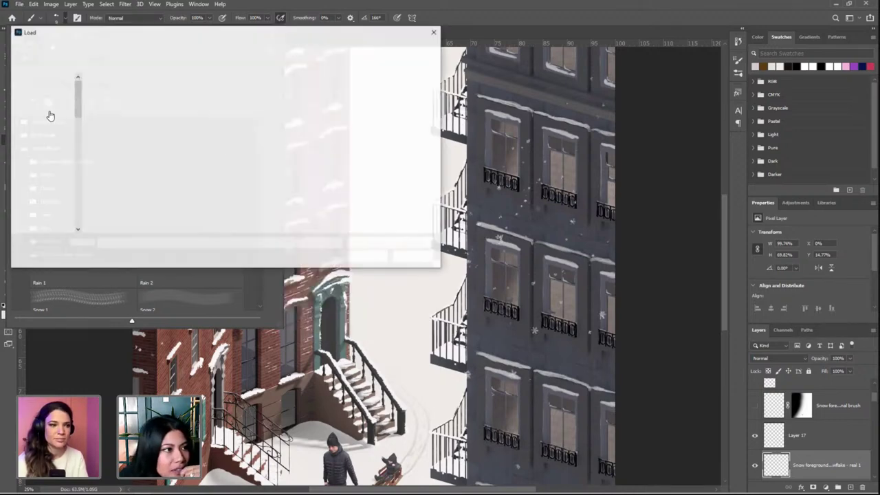
left_click(44, 96)
left_click(137, 91)
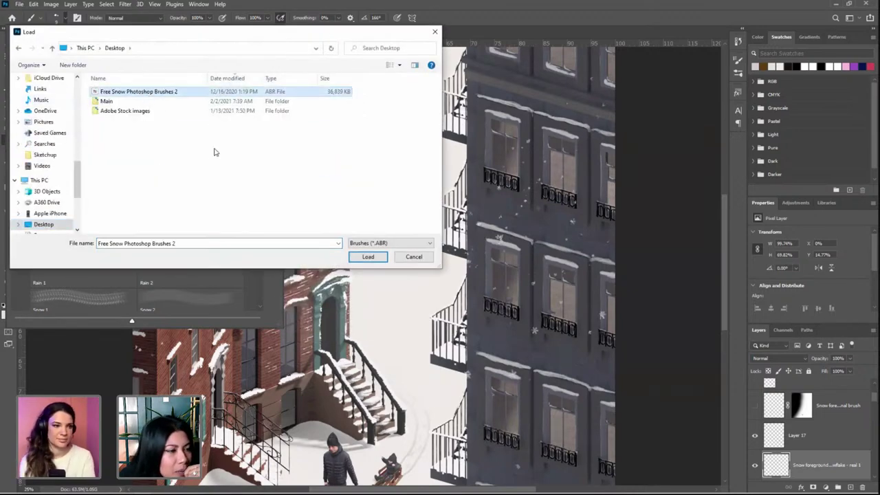
left_click(365, 256)
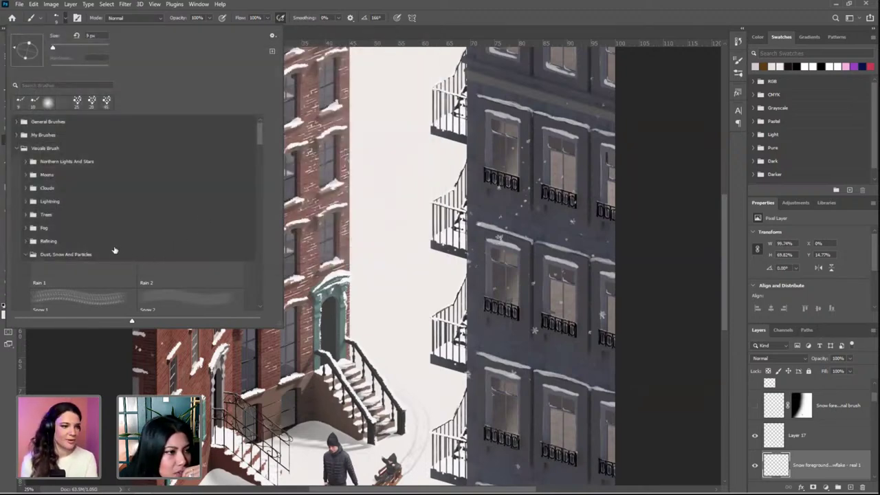
scroll(247, 163, "down", 2)
left_click_drag(259, 141, 259, 302)
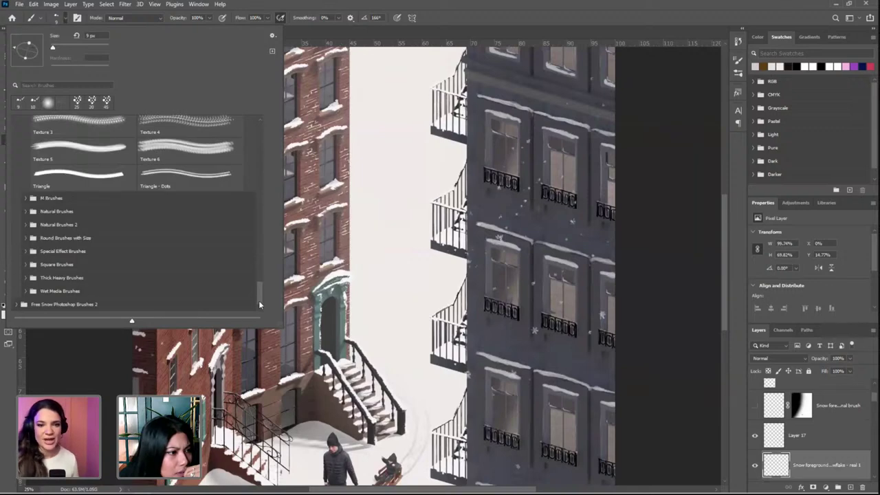
Expand the Free Snow Photoshop Brushes 2 group in the brush presets and choose brush 29
left_click(18, 303)
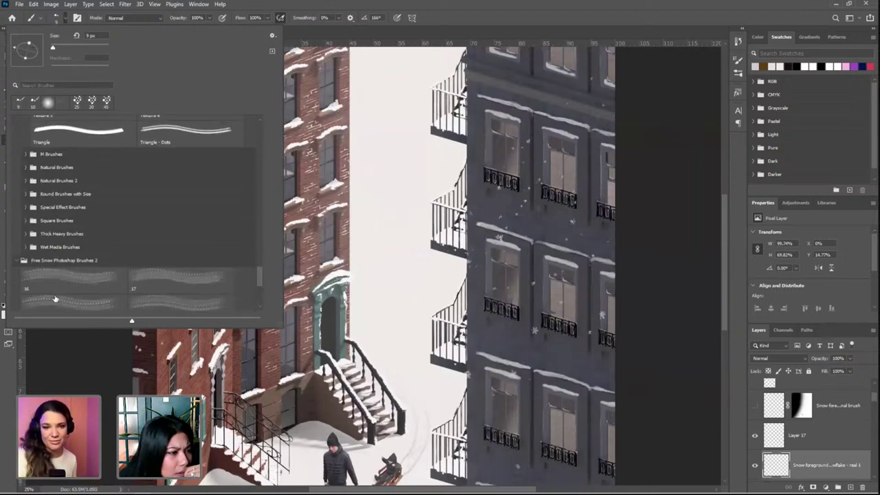
scroll(56, 298, "down", 2)
left_click_drag(258, 284, 259, 318)
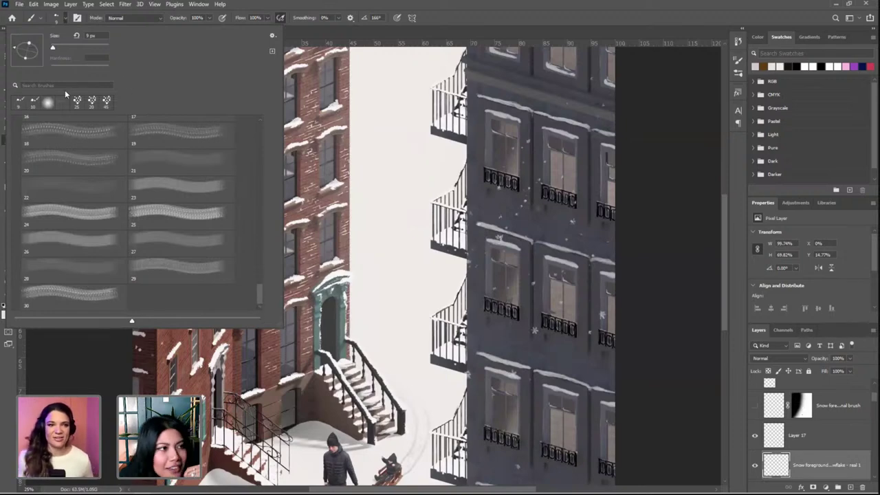
left_click(174, 268)
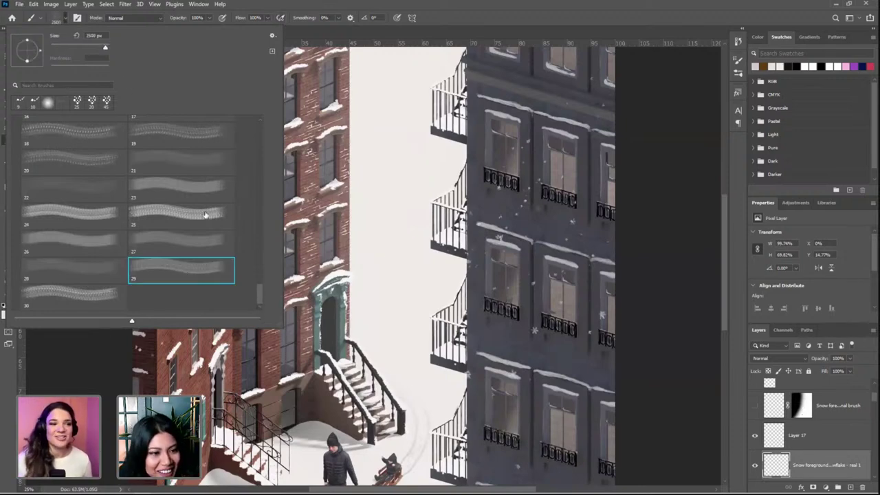
Search the brush presets for "real" and look through the matching brushes for a real snowflake brush
left_click_drag(262, 296, 259, 130)
left_click(26, 255)
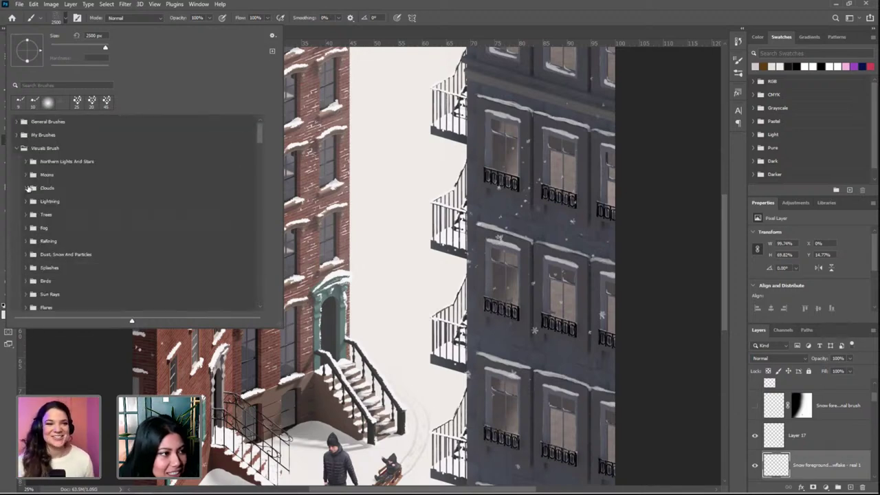
left_click(44, 84)
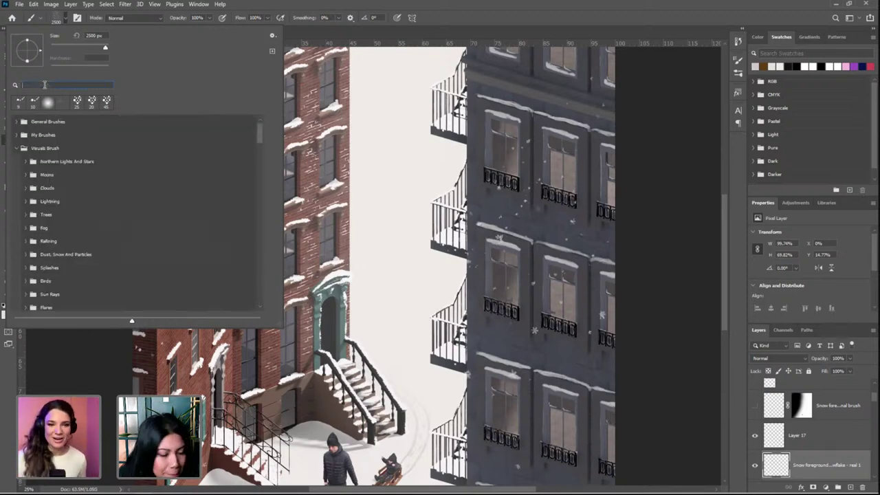
type("real")
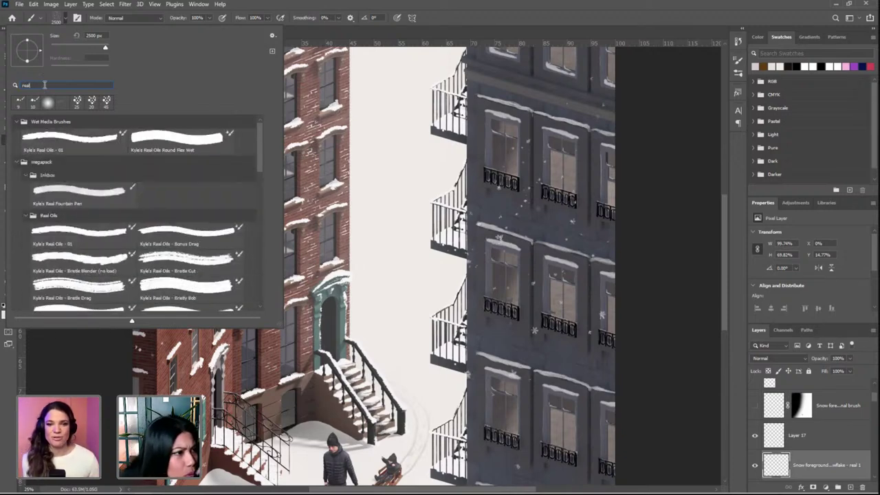
scroll(145, 191, "down", 4)
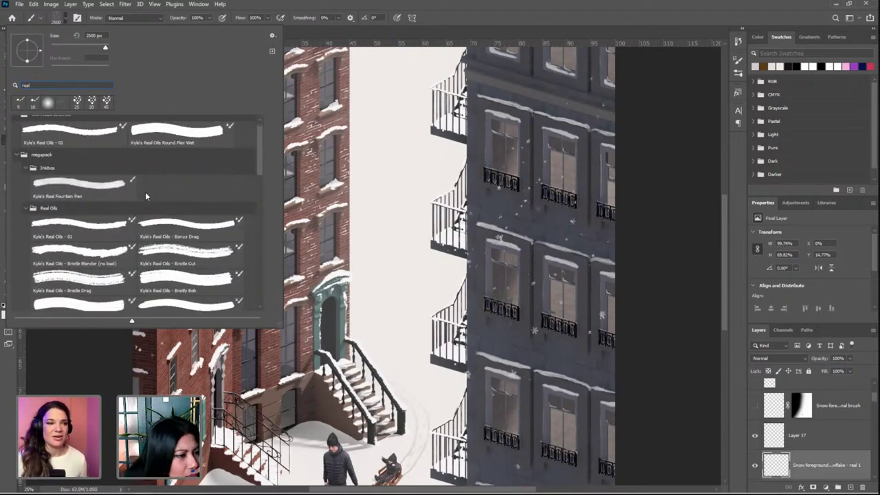
scroll(146, 195, "down", 4)
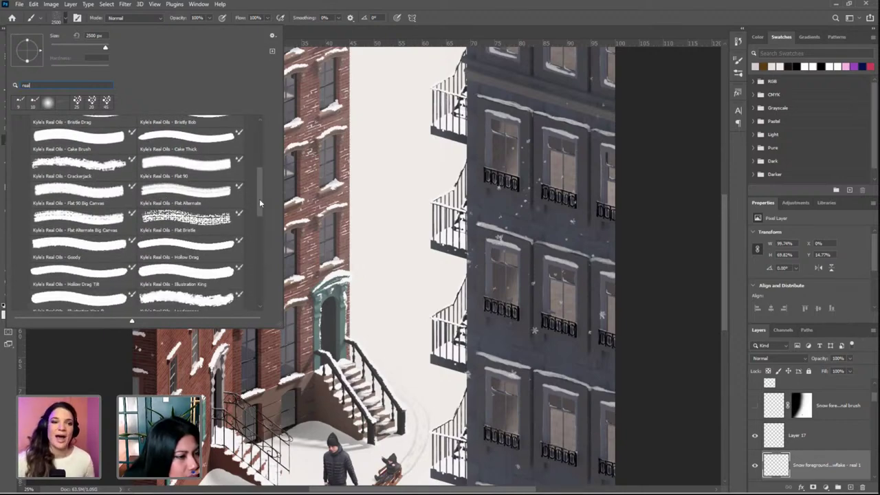
scroll(265, 274, "down", 6)
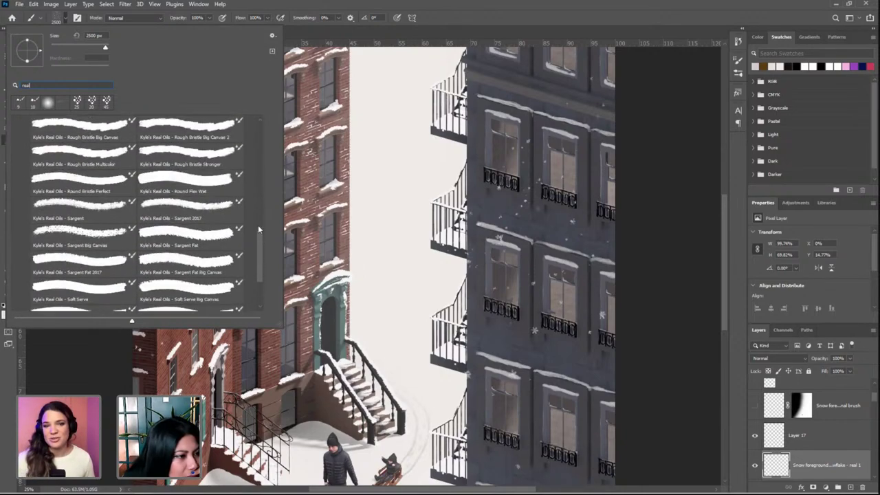
left_click_drag(258, 224, 253, 151)
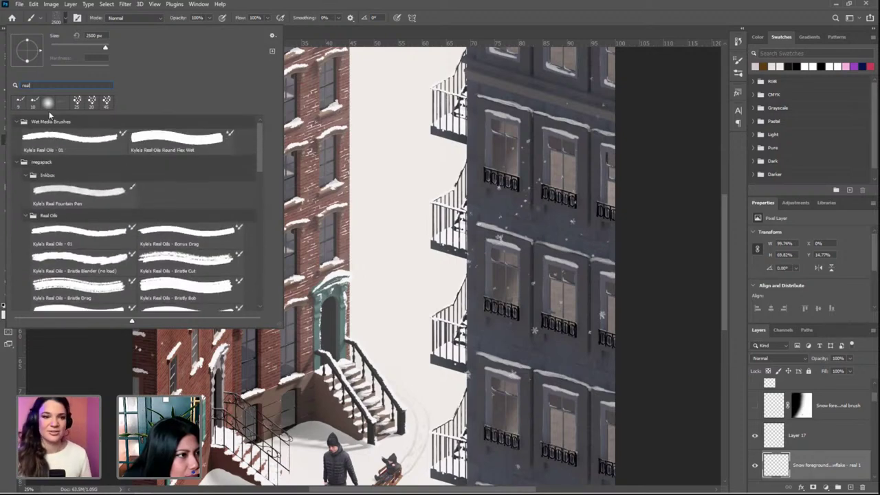
Search the brush presets for "snow", close the presets and activate the Move tool
left_click_drag(31, 87, 1, 92)
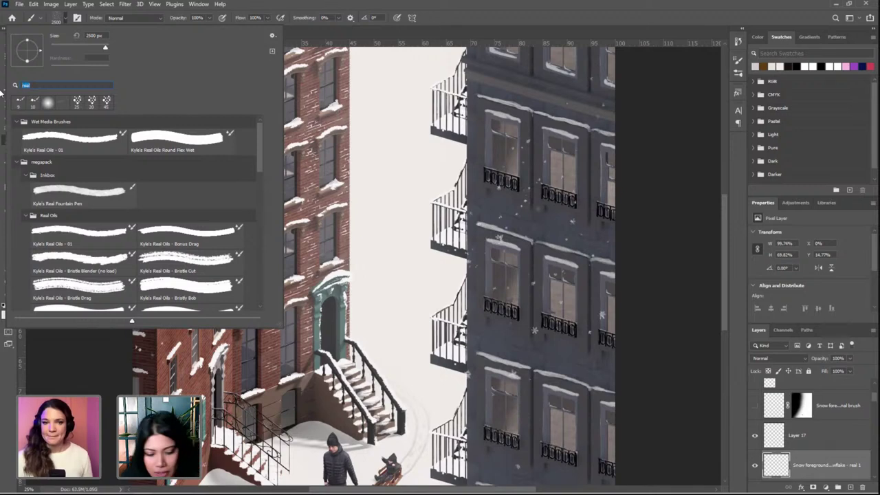
type("snow")
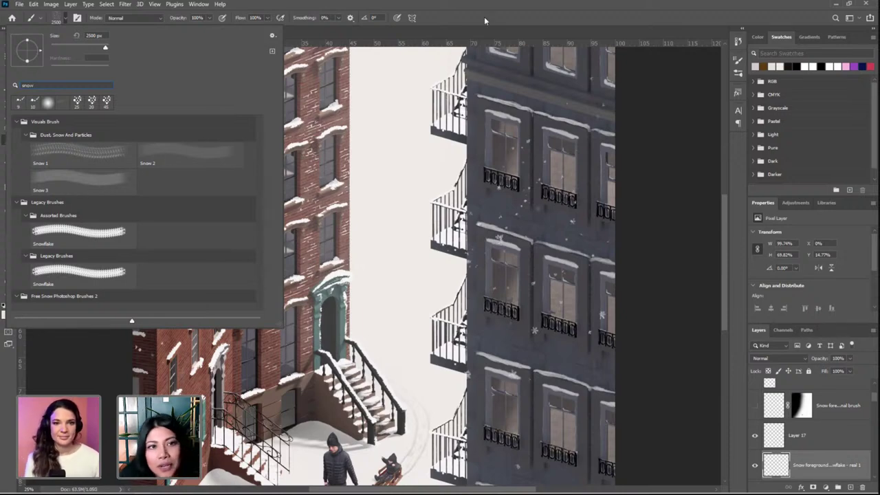
key("Escape")
key("v")
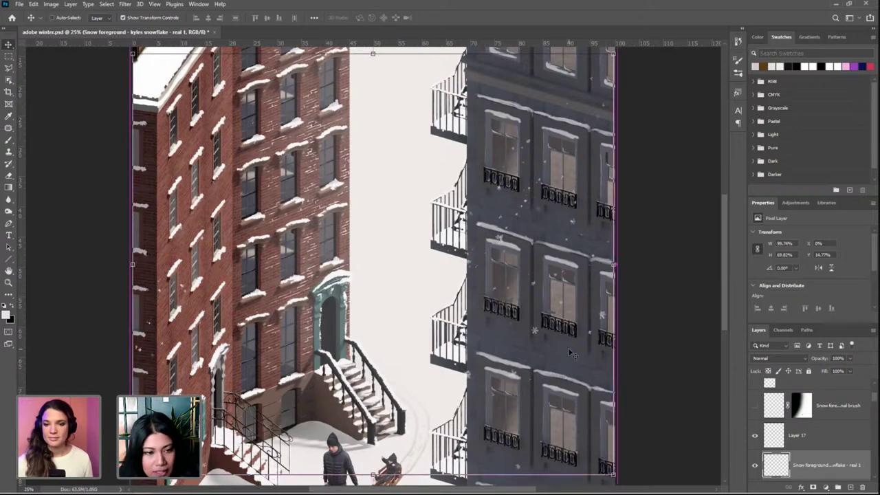
Examine the painted snowflakes against the dark building's facade at close range and in the wider scene
scroll(375, 260, "up", 2)
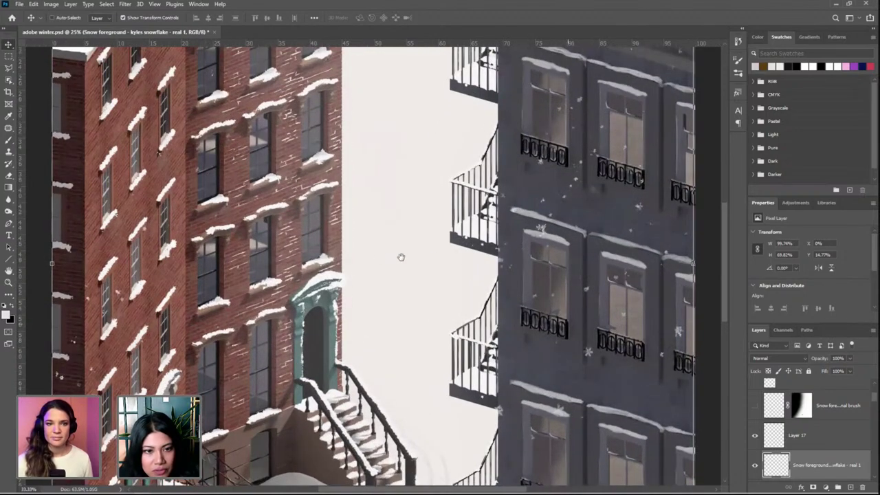
key("ctrl+plus")
left_click_drag(668, 227, 432, 248)
key("ctrl+plus")
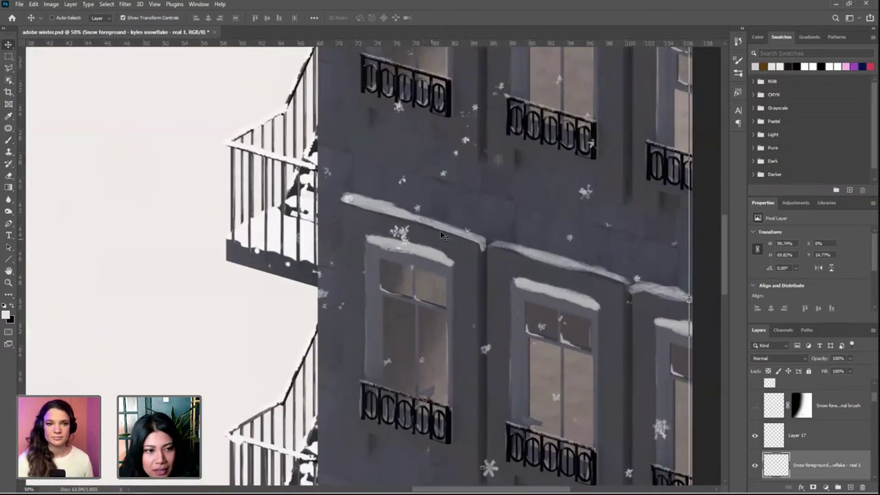
key("ctrl+plus")
left_click_drag(526, 49, 442, 180)
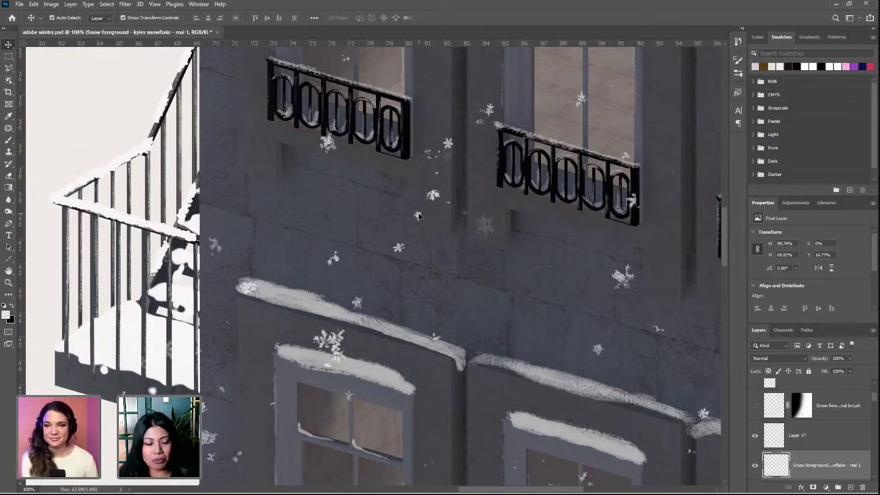
scroll(418, 216, "down", 5)
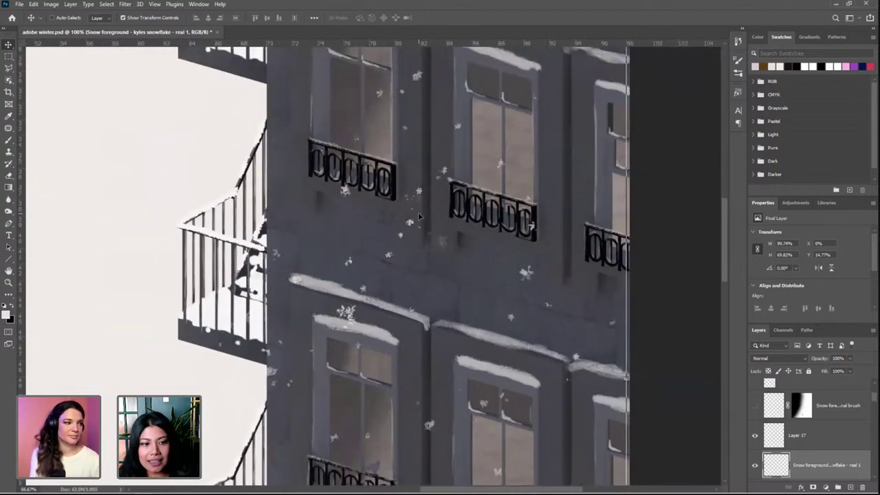
scroll(418, 216, "down", 2)
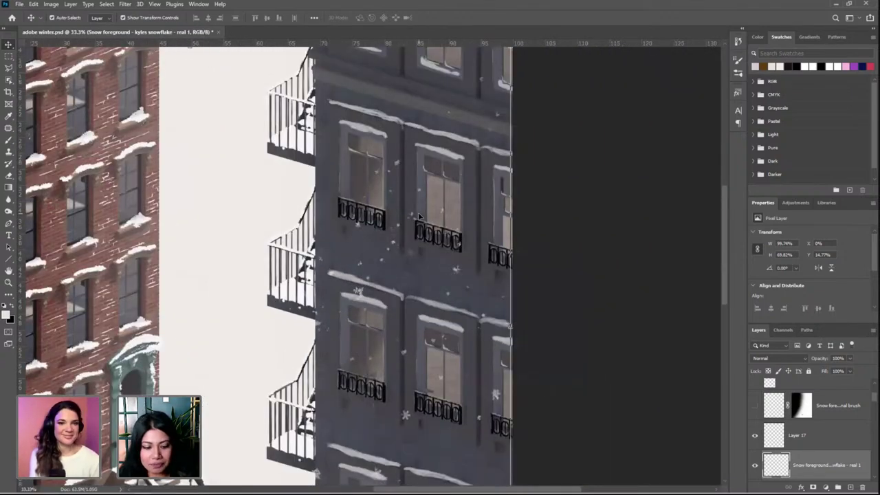
scroll(385, 237, "down", 3)
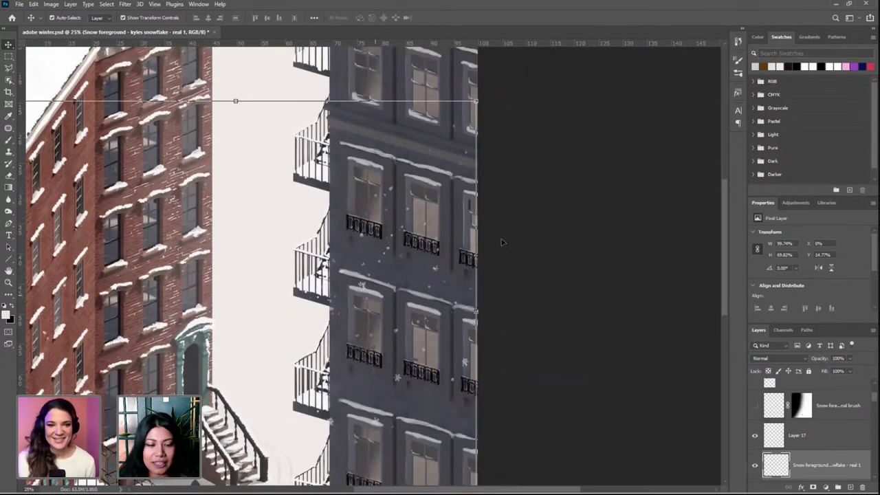
left_click_drag(375, 295, 501, 239)
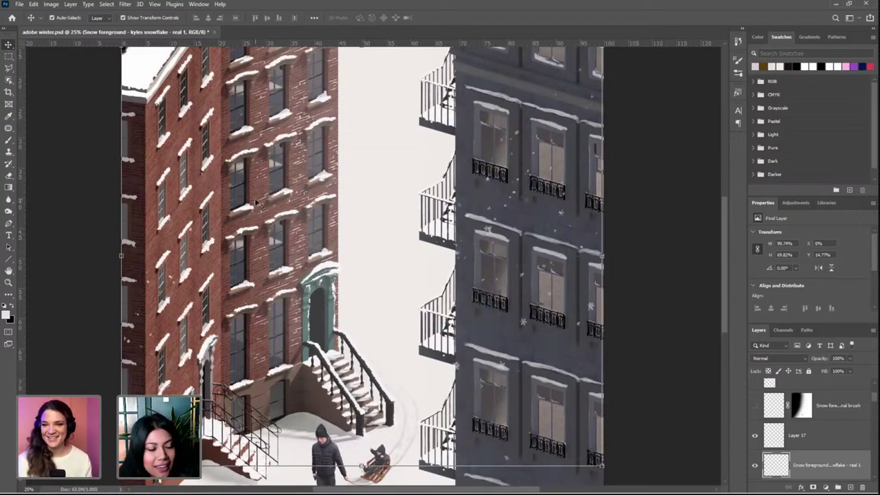
Inspect the birds and snow details on the dark building's window railings up close, and return to the wider view
scroll(403, 243, "up", 2)
scroll(421, 256, "up", 2)
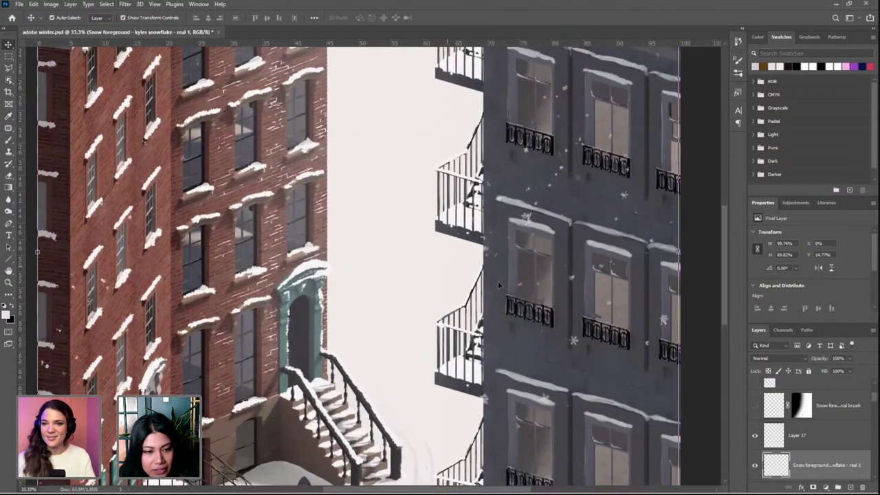
scroll(454, 318, "up", 3)
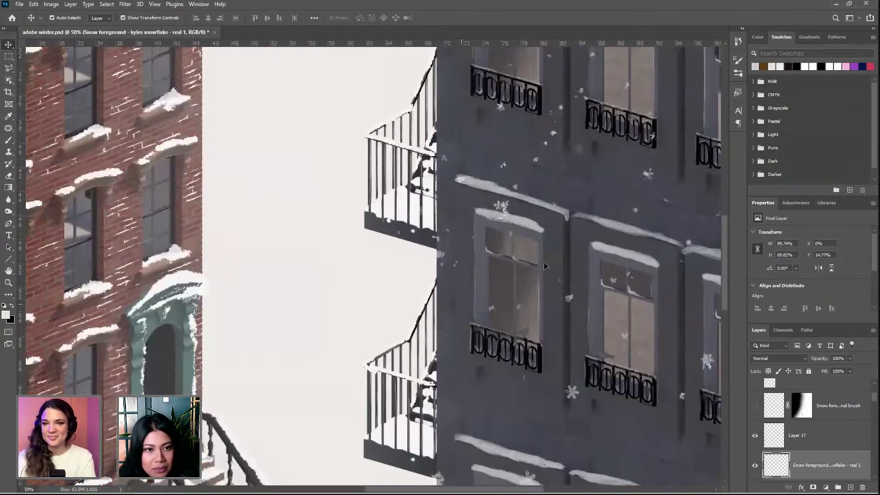
left_click_drag(591, 414, 532, 333)
scroll(532, 333, "up", 4)
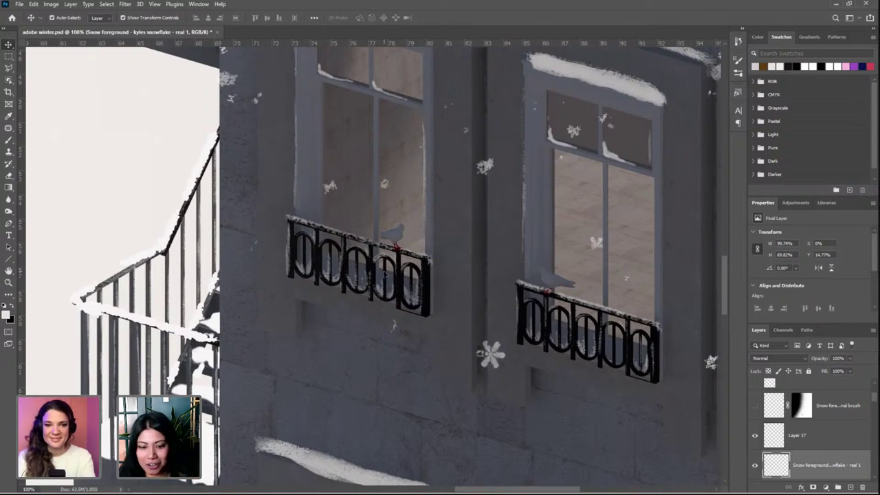
key("ctrl+minus")
key("ctrl+minus")
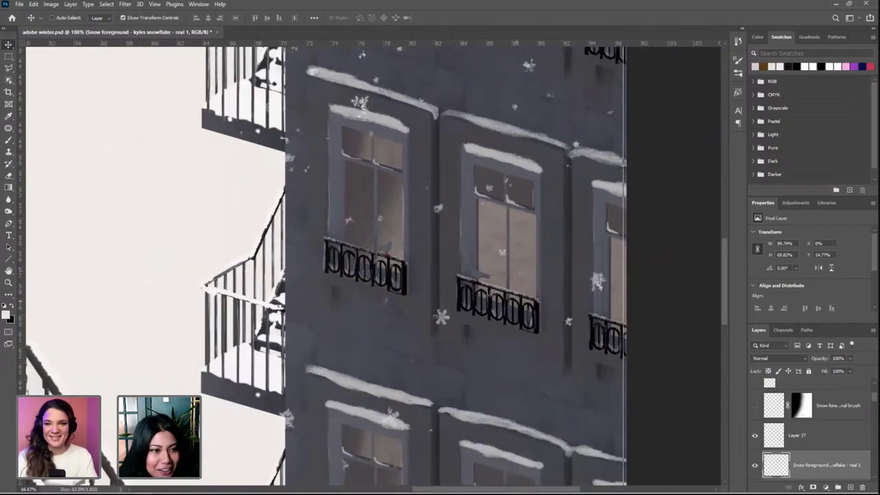
key("ctrl+minus")
key("ctrl+minus")
left_click_drag(382, 197, 497, 253)
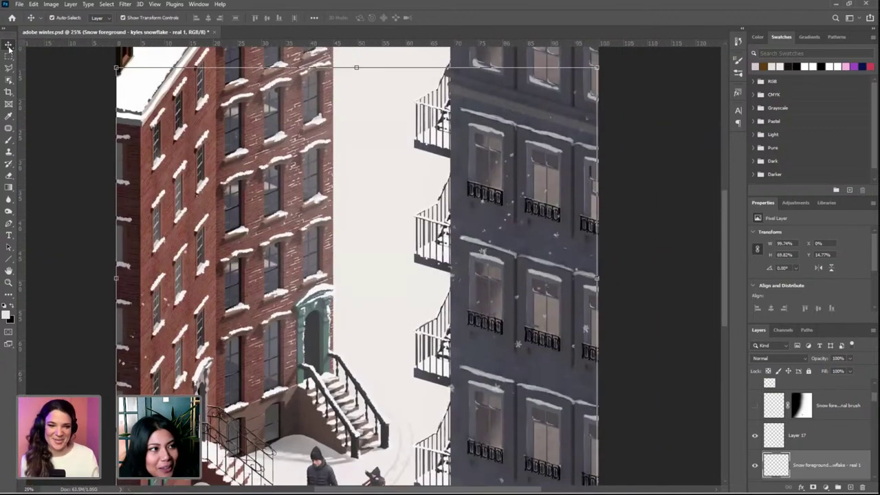
Deselect the current layer and show the masked foreground snow layer above Layer 17 to preview its falling snow
left_click(50, 158)
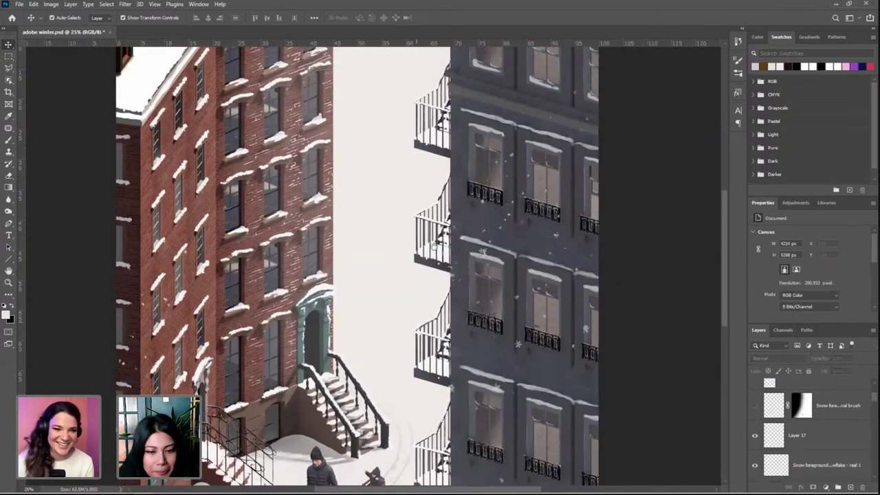
scroll(512, 324, "down", 1)
scroll(844, 428, "up", 2)
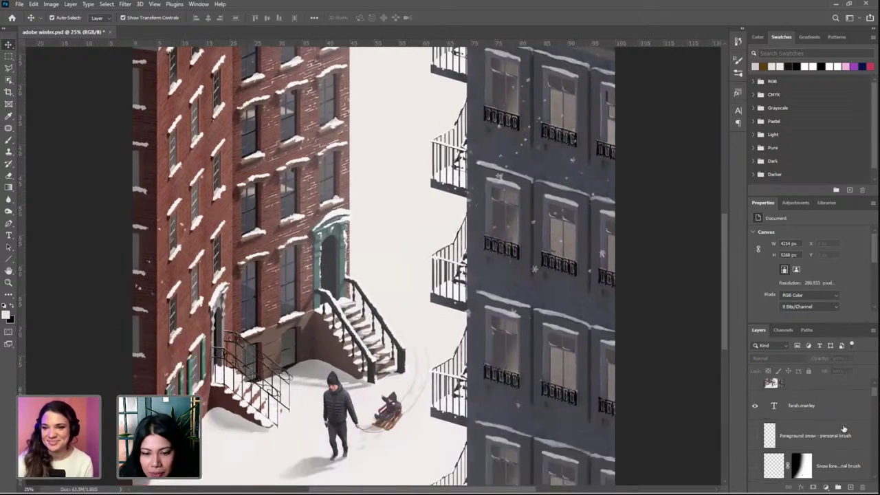
scroll(844, 429, "down", 1)
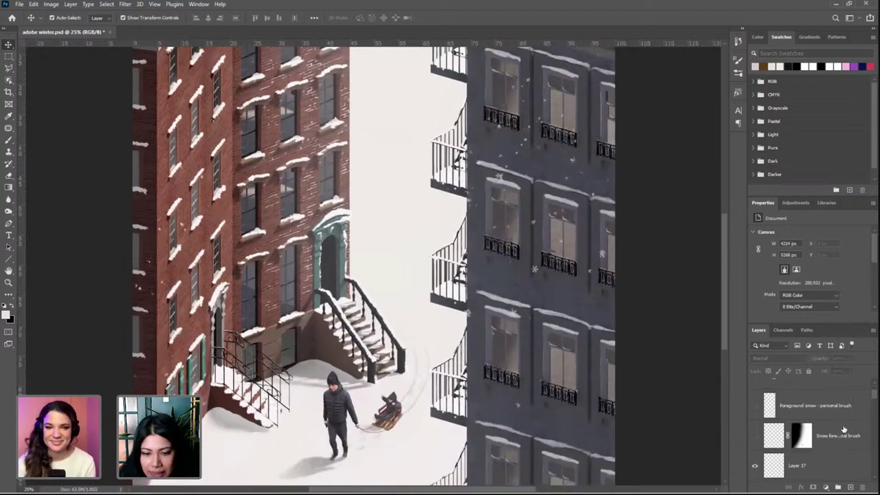
left_click(755, 436)
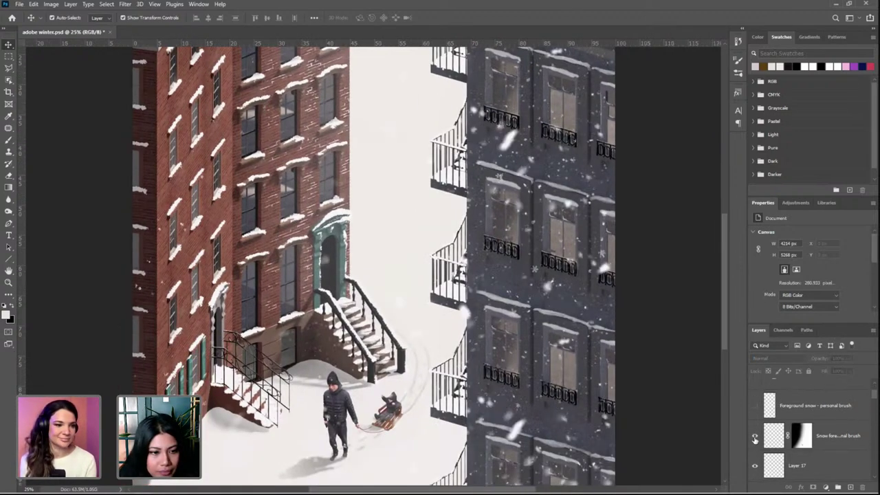
Hide the masked foreground snow layer and add a new empty layer directly above Layer 17
left_click(841, 462)
left_click(755, 437)
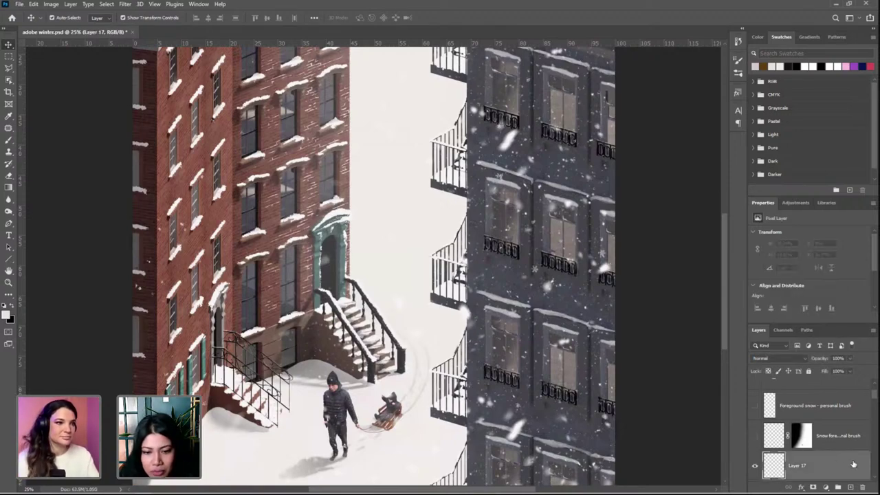
left_click(850, 487)
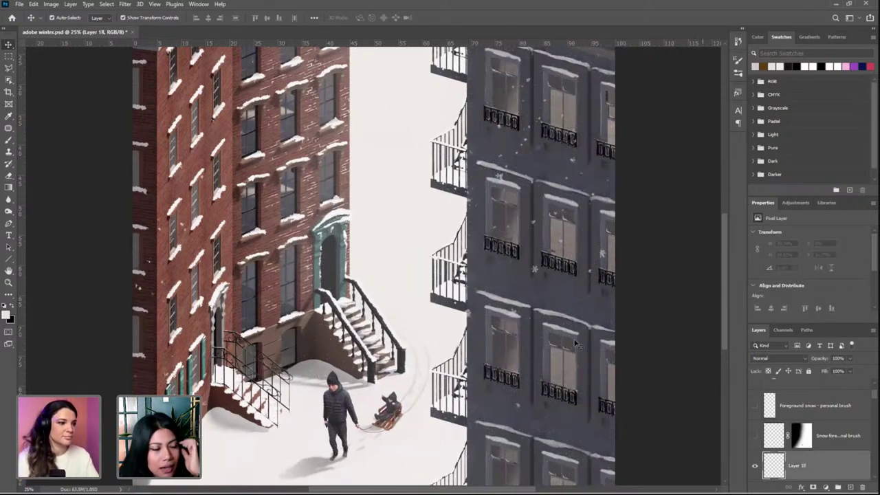
left_click(33, 4)
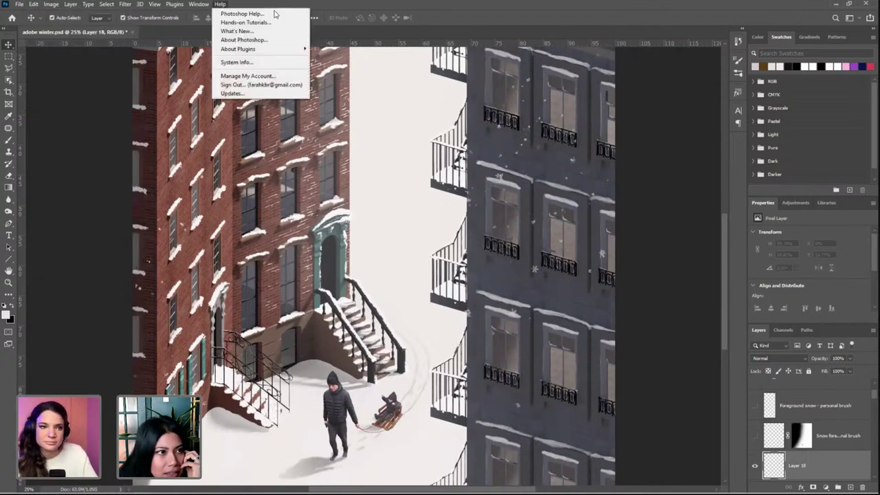
key("Escape")
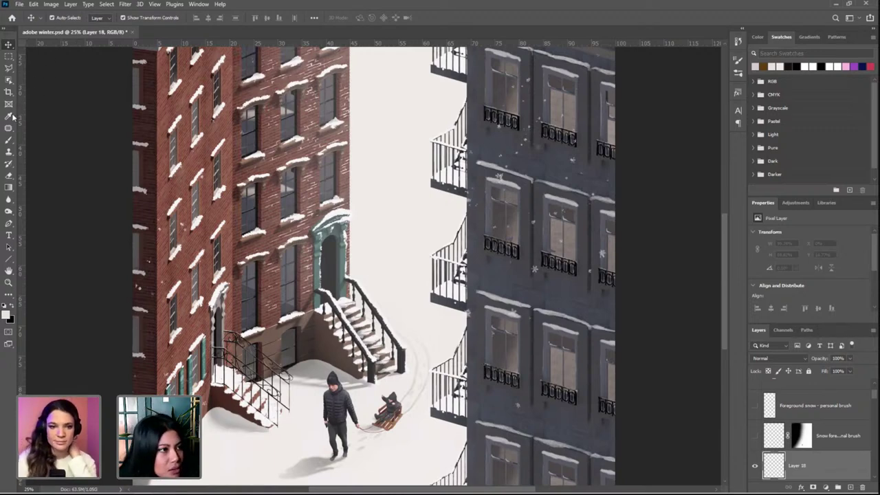
Try the Snow 2 brush at 2500 px on the dark building's facade and examine the fine snowflakes up close
left_click(8, 141)
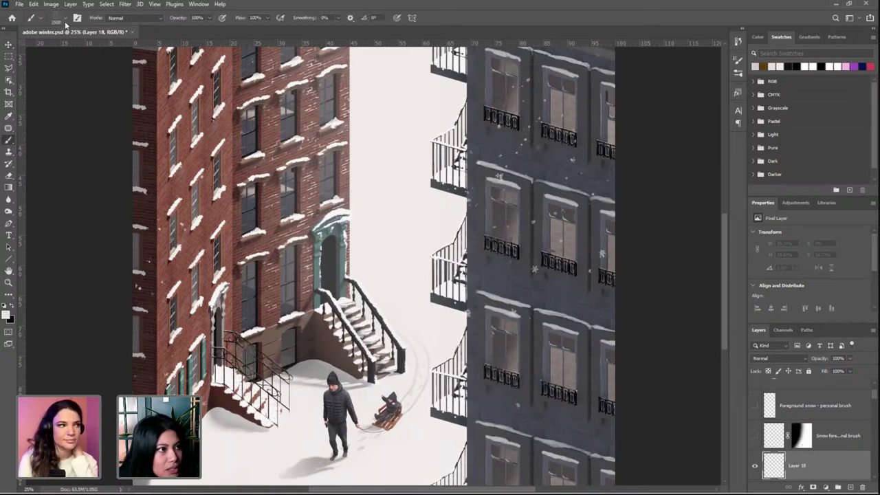
left_click(65, 20)
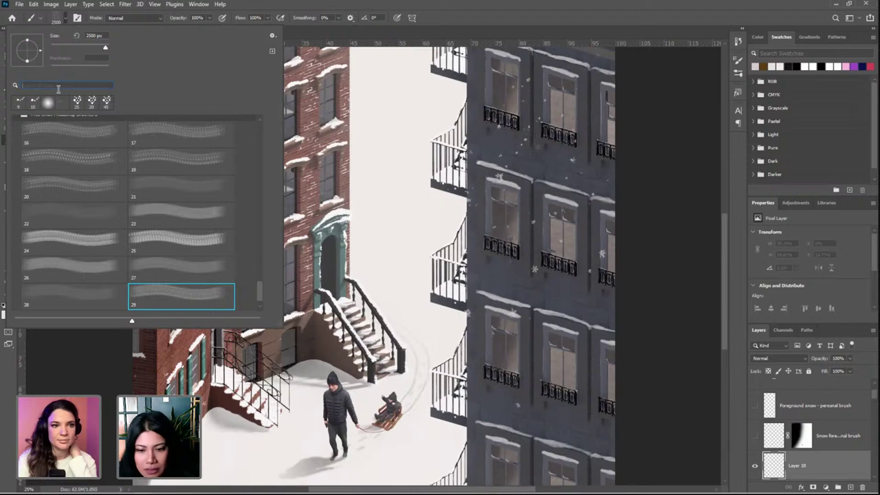
type("snpw")
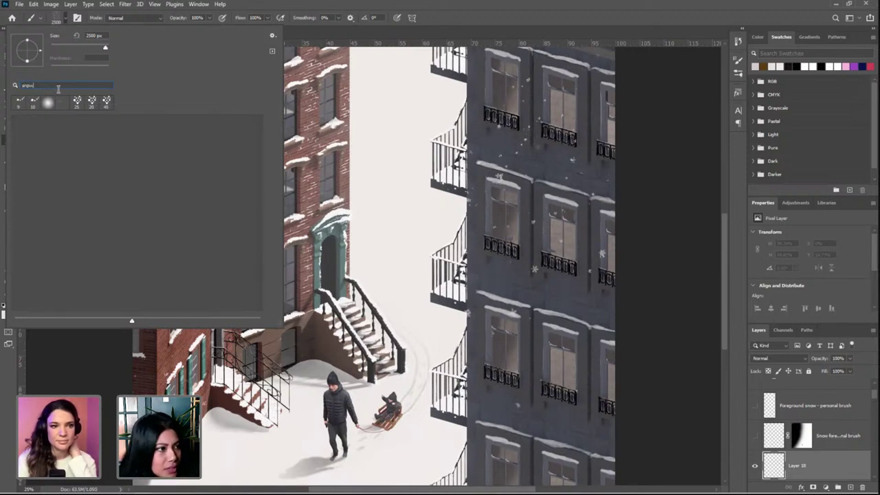
key("BackSpace")
type("o")
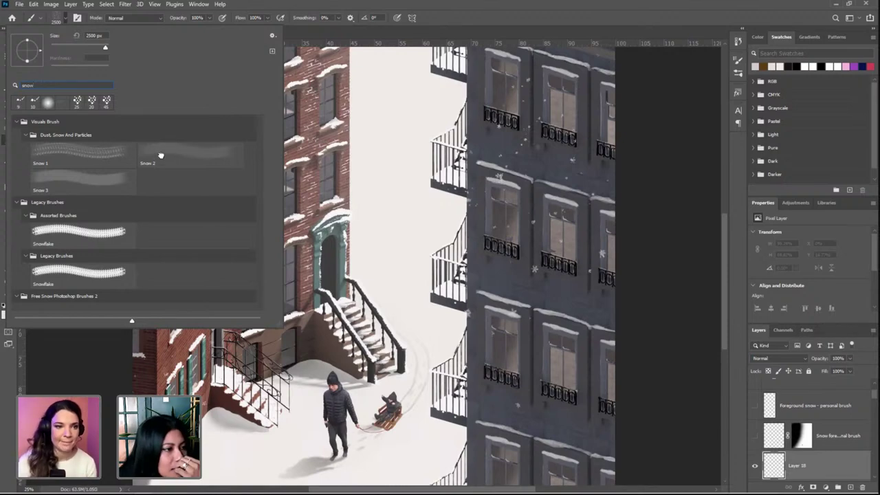
left_click(160, 155)
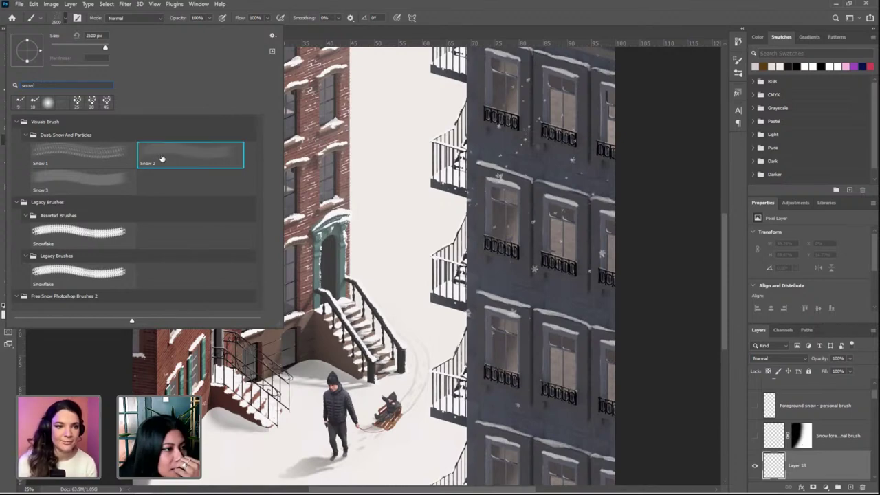
left_click(494, 248)
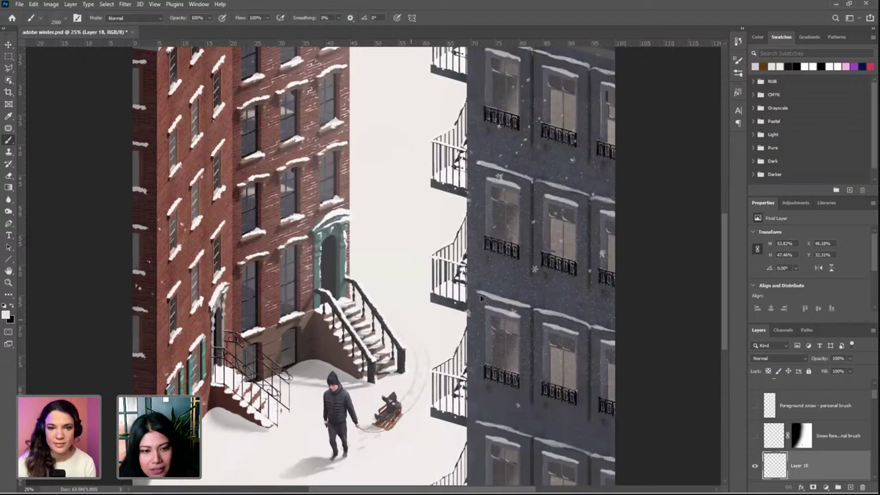
scroll(605, 284, "up", 2)
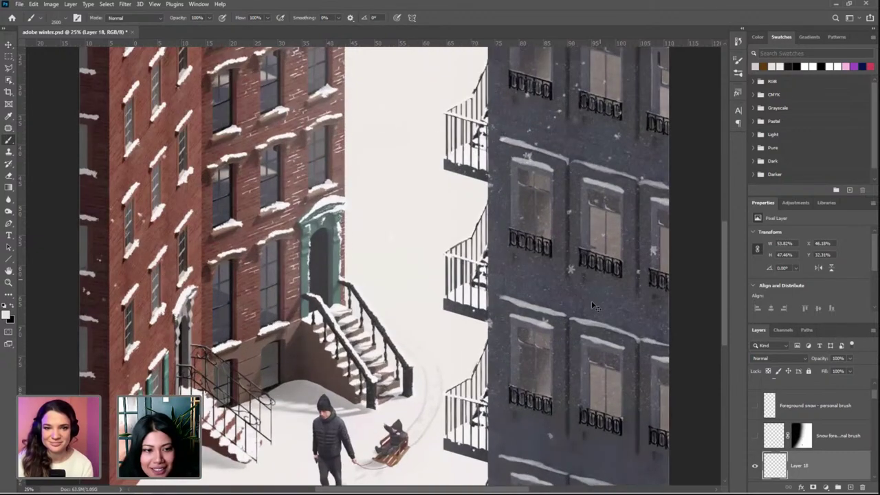
scroll(594, 305, "up", 1)
scroll(591, 300, "up", 1)
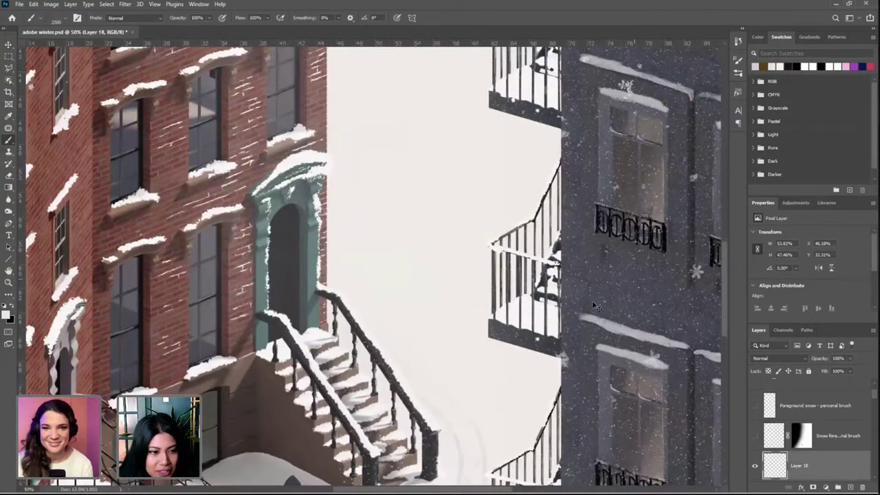
scroll(592, 300, "up", 1)
scroll(584, 296, "down", 2)
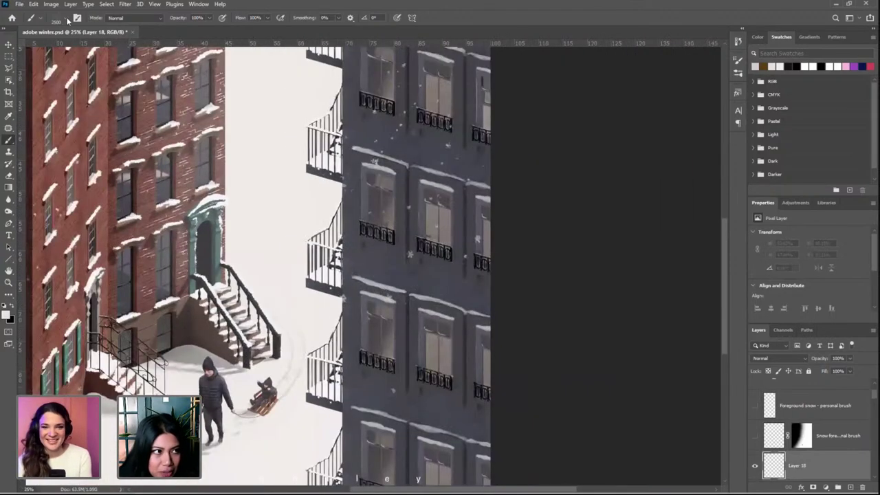
Try a dab of the Snow 3 brush at 2500 px on the dark building, and undo it
left_click(58, 19)
scroll(142, 288, "down", 3)
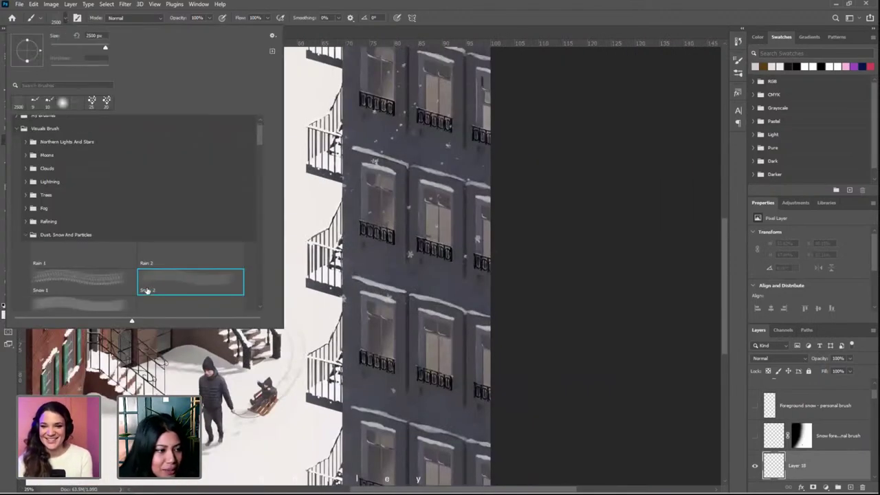
left_click(104, 300)
left_click(406, 254)
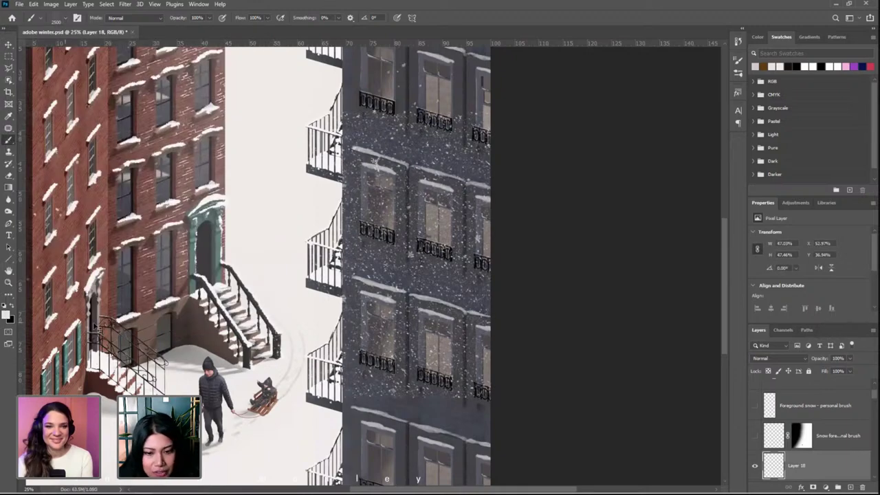
key("ctrl+z")
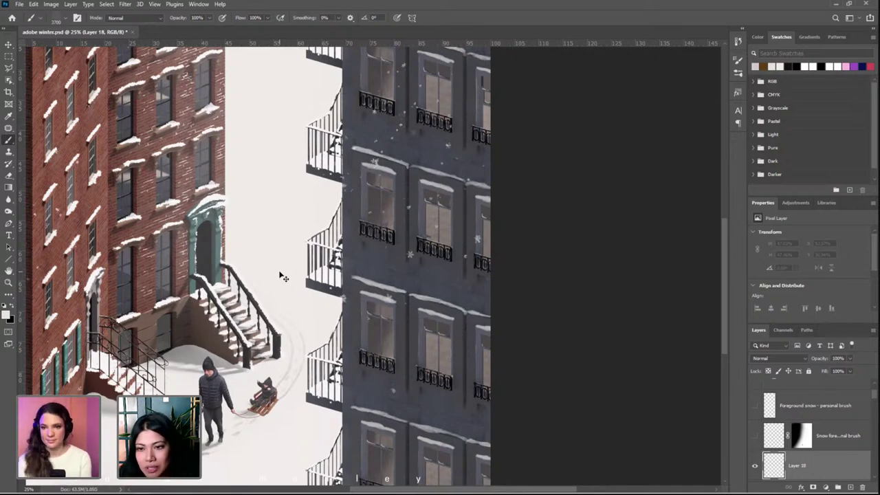
Try the Snow 3 brush at 2700 px across both buildings, look over the coverage, and undo the dab
left_click(279, 275)
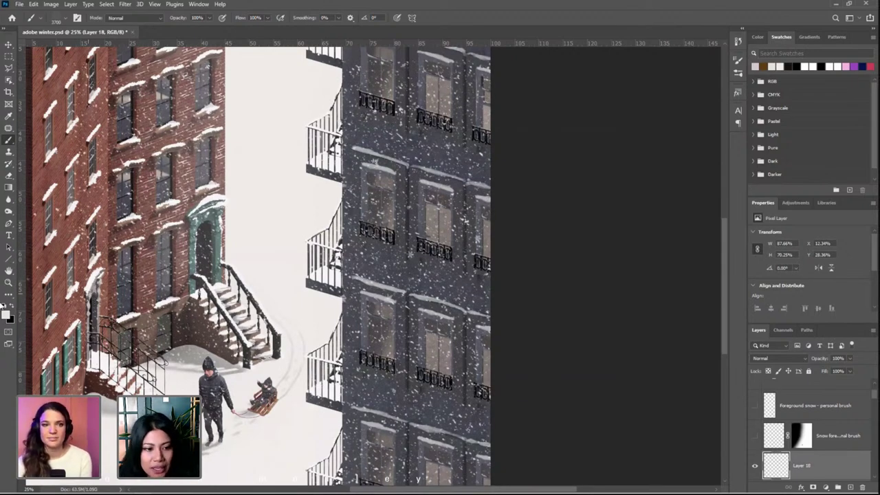
left_click_drag(311, 236, 330, 220)
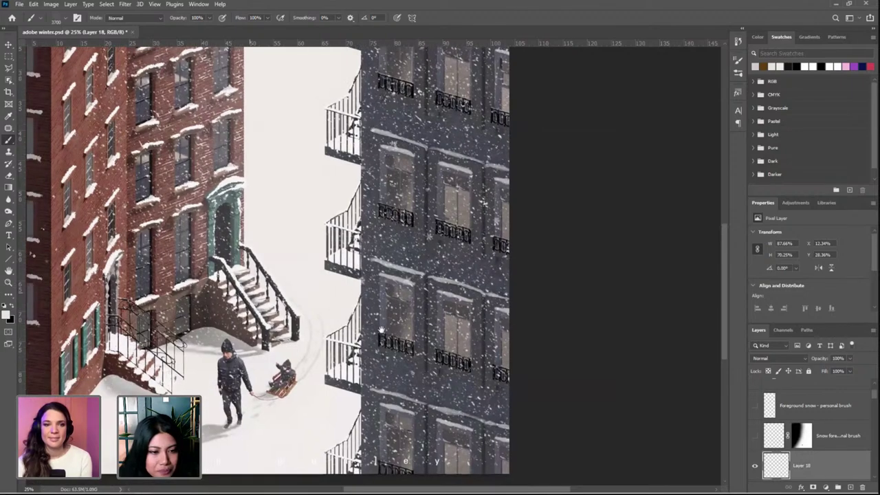
left_click_drag(329, 376, 382, 330)
left_click_drag(254, 219, 319, 316)
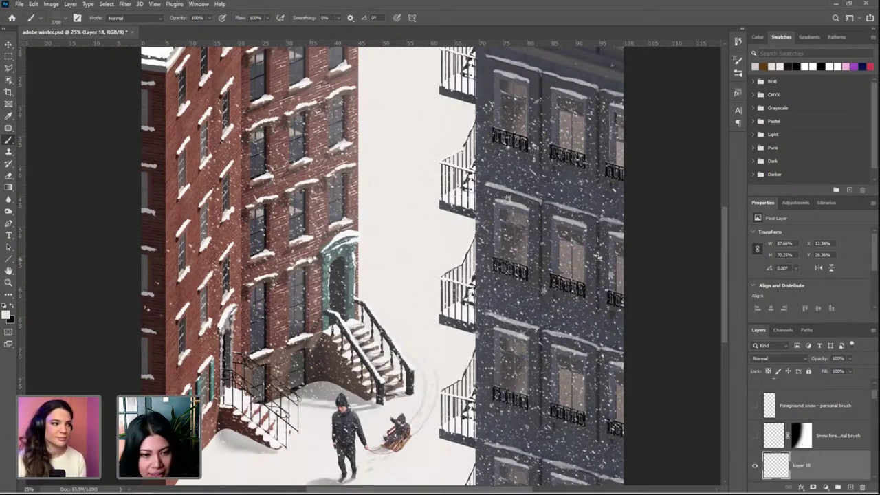
key("ctrl+z")
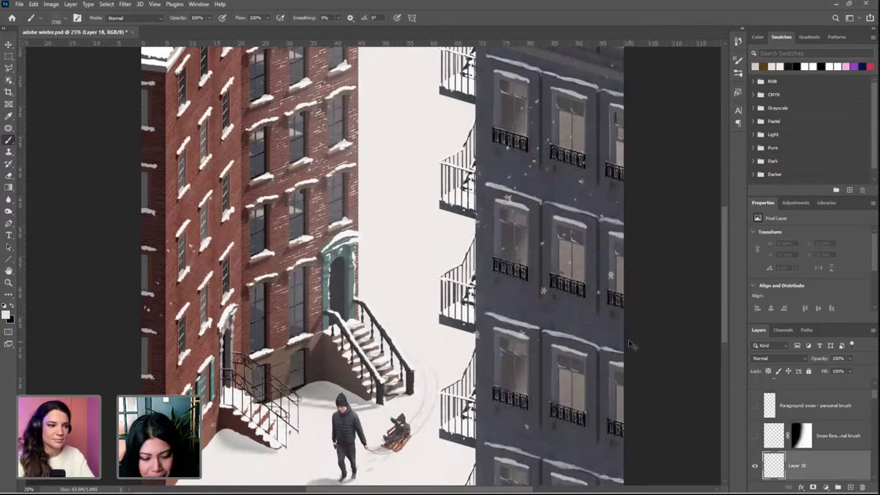
Choose the Snow 1 brush at 2500 px and paint falling snow over the middle of the dark building on Layer 18
key("v")
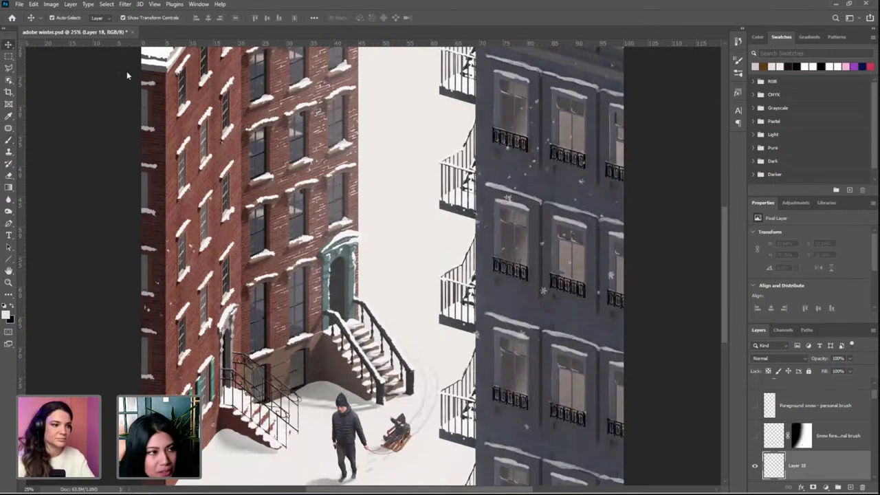
key("b")
left_click(67, 19)
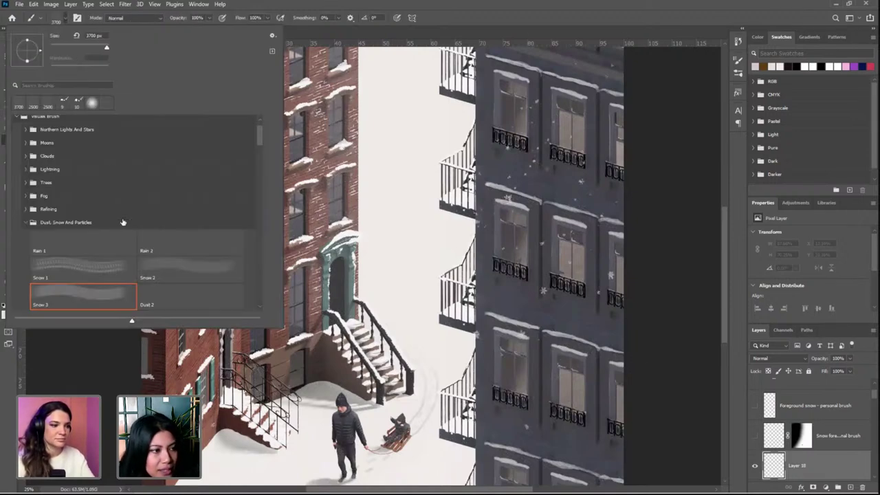
left_click(91, 267)
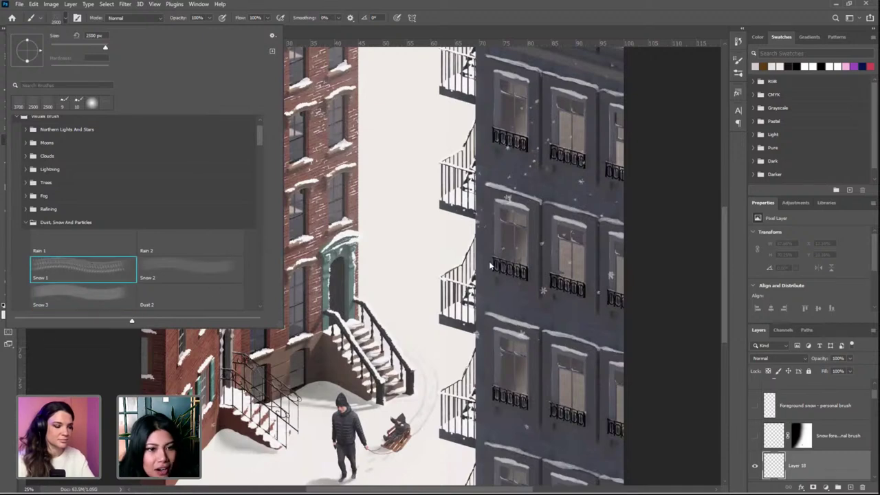
left_click(488, 199)
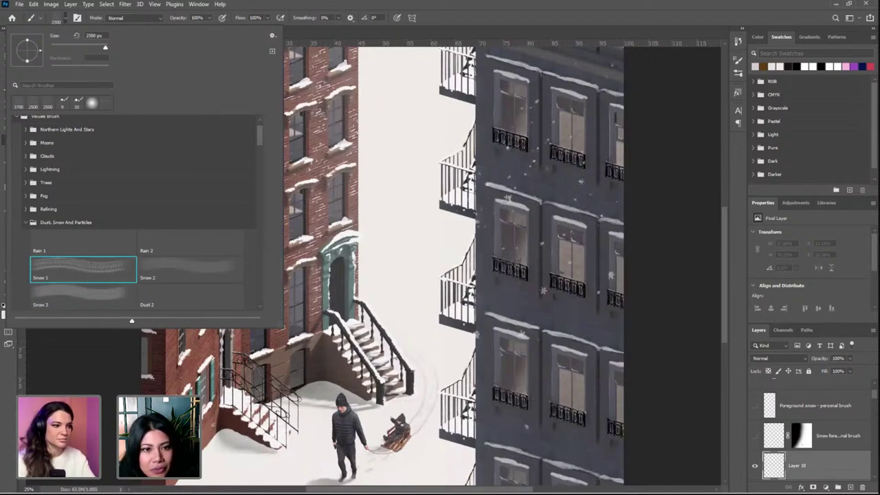
left_click_drag(393, 284, 388, 274)
left_click_drag(465, 413, 459, 393)
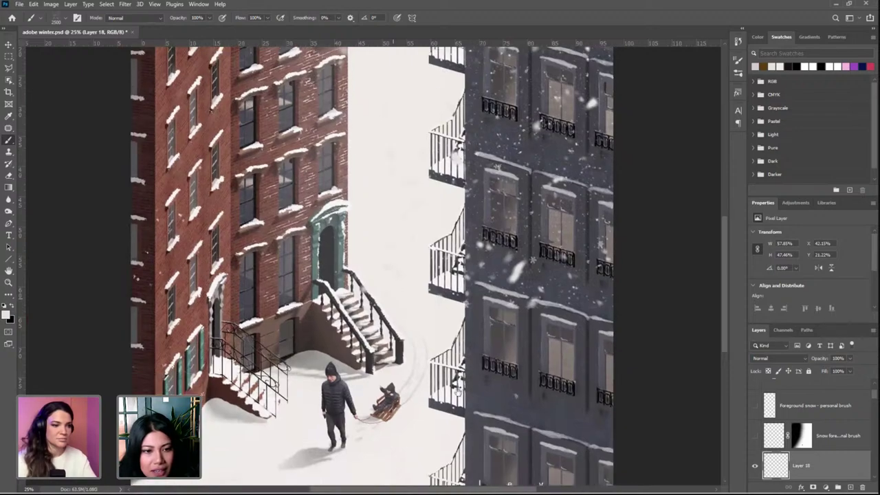
Extend the Snow 1 falling snow over the dark building's lower floors and its top floors
left_click_drag(481, 450, 464, 389)
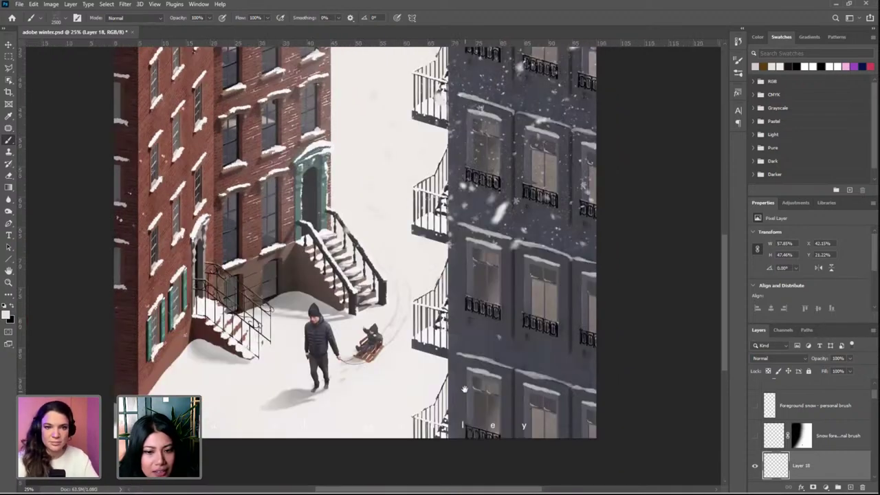
left_click(459, 391)
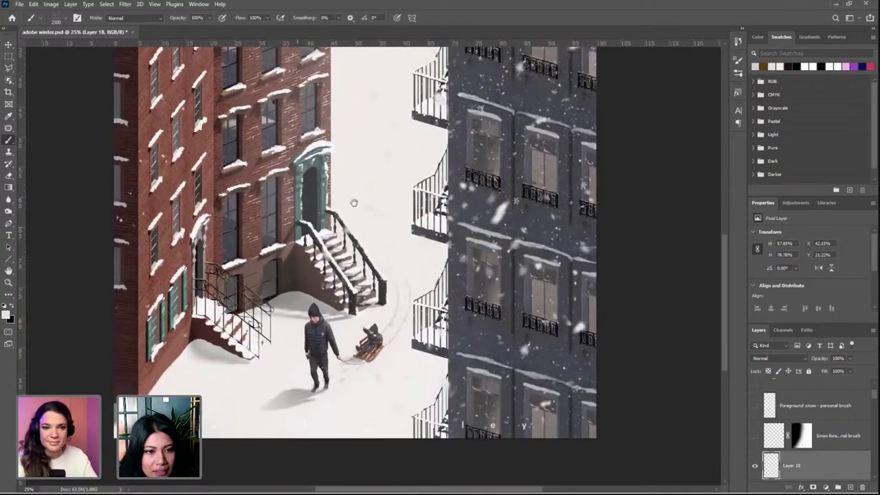
scroll(370, 413, "up", 1)
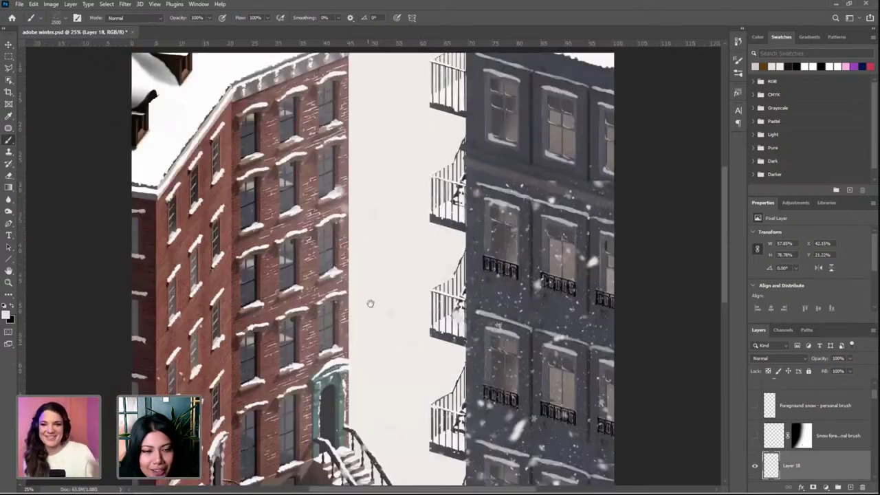
scroll(369, 302, "up", 5)
scroll(465, 227, "up", 5)
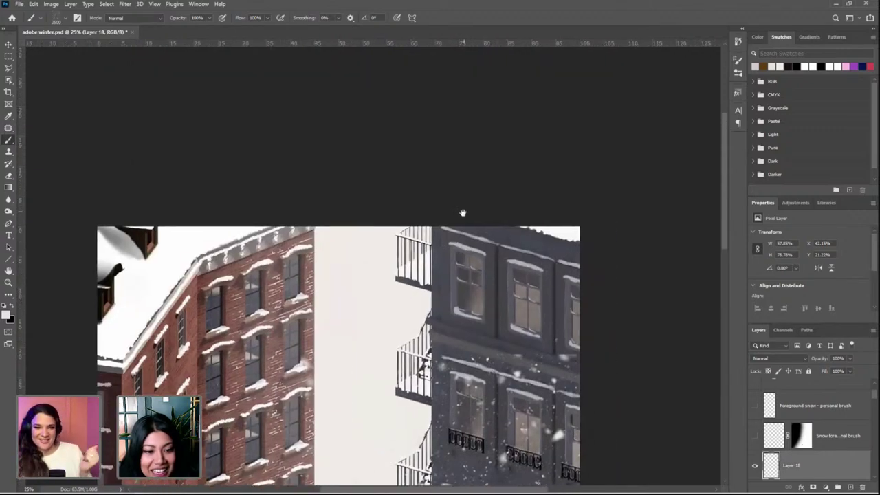
left_click(462, 213)
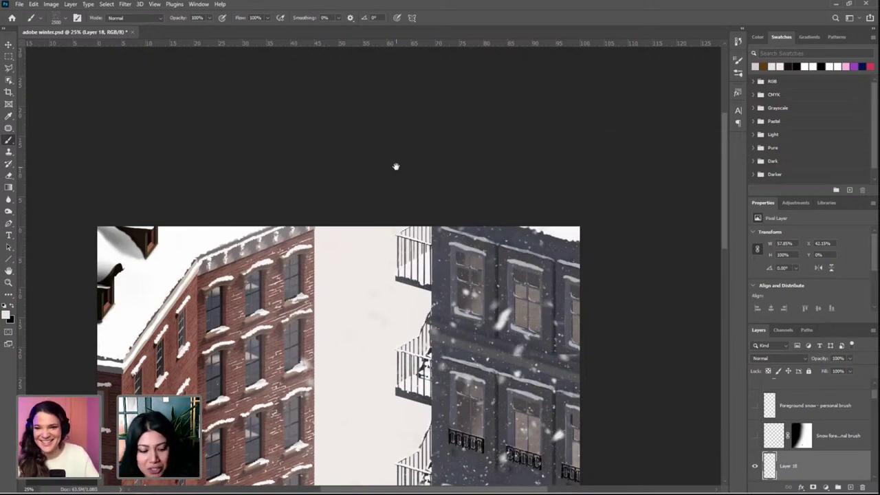
Add a white layer mask to Layer 18 and choose a soft round brush with 0% hardness
key("ctrl+plus")
key("ctrl+plus")
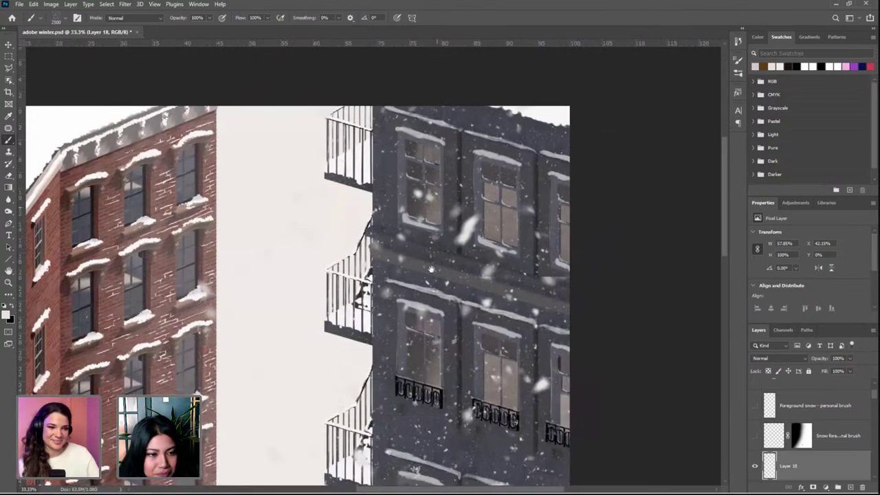
left_click_drag(521, 317, 499, 286)
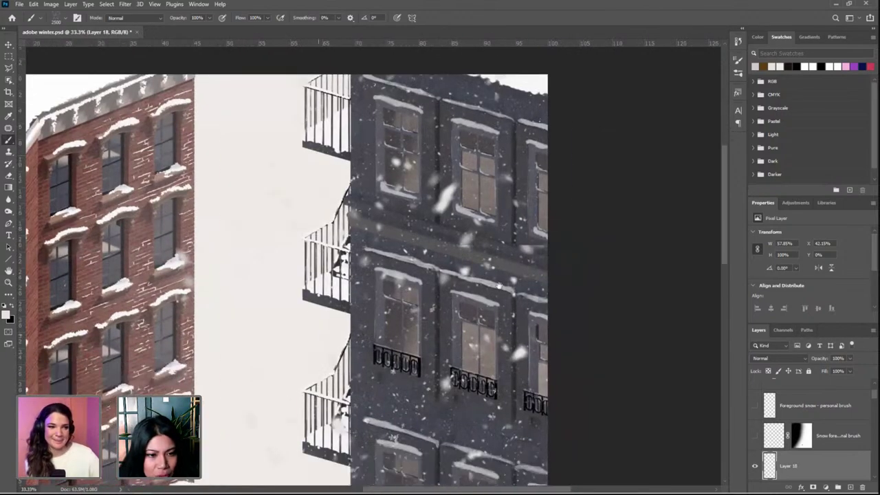
key("ctrl+plus")
key("ctrl+plus")
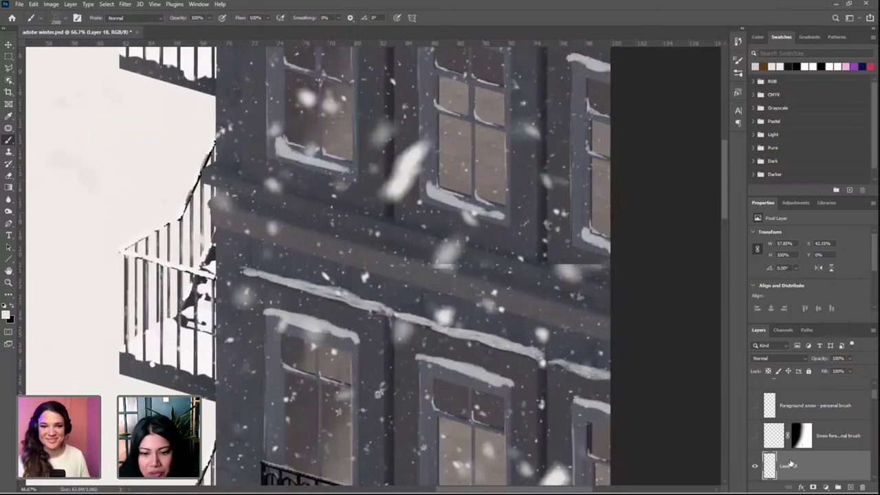
left_click(812, 486)
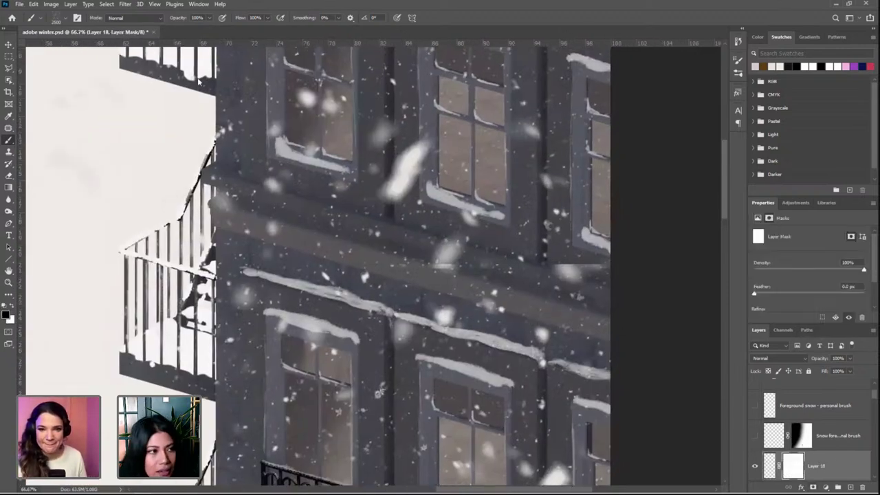
left_click(65, 17)
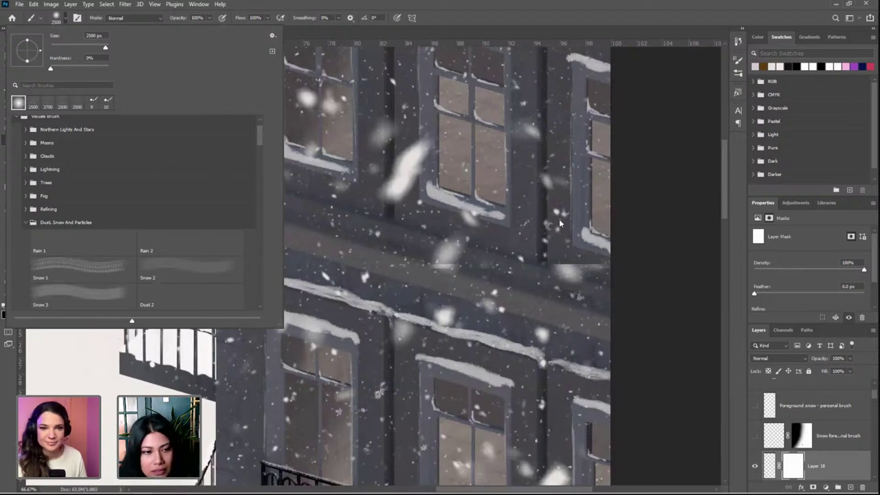
left_click(470, 271)
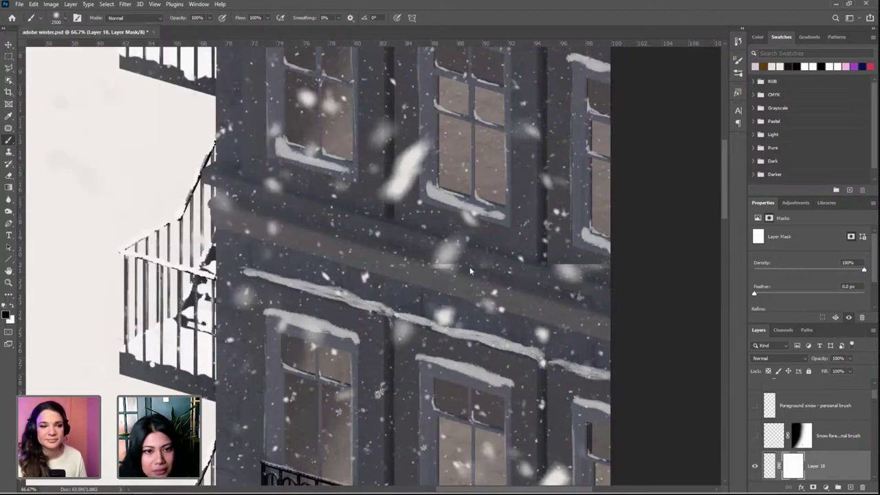
Paint black on the mask with a much smaller soft brush to hide the snow's hard-cut edges below the top-floor windows
left_click(432, 273)
key("ctrl+z")
key("[")
key("[")
key("[")
key("[")
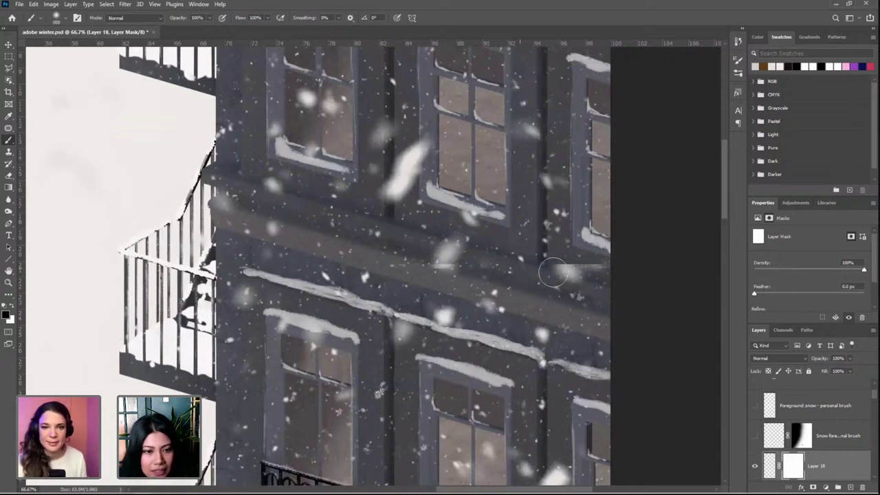
mouse_move(579, 266)
left_mouse_down()
mouse_move(559, 267)
mouse_move(579, 279)
left_mouse_up()
key("[")
key("[")
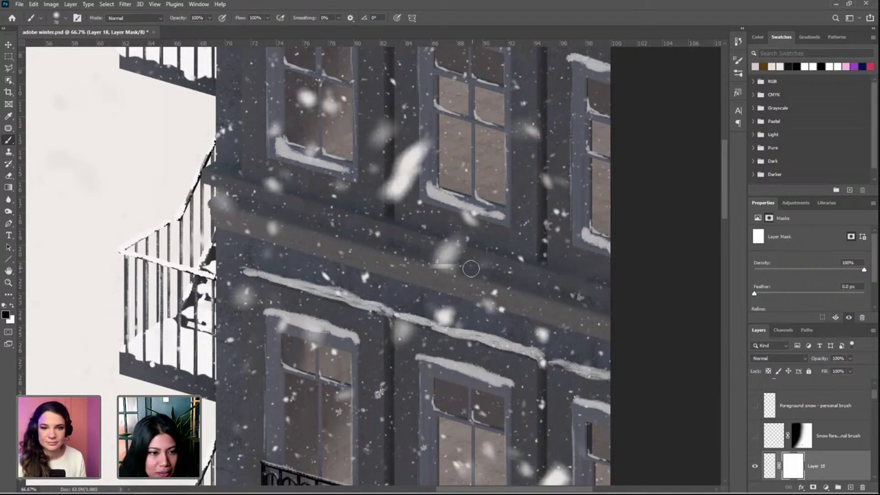
mouse_move(453, 264)
left_mouse_down()
mouse_move(432, 265)
mouse_move(441, 235)
left_mouse_up()
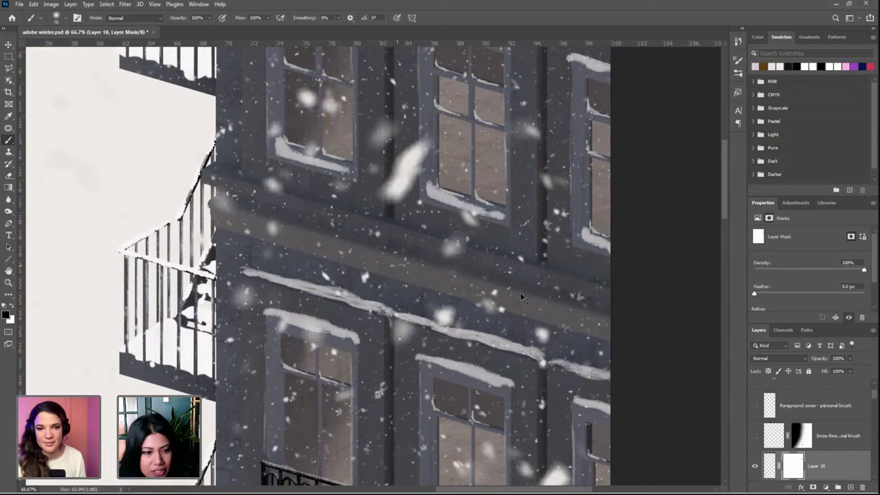
Paint black on Layer 18's mask to hide the soft snow blob between the snowy ledges above the dark building's lower windows
key("ctrl+minus")
left_click_drag(454, 376, 488, 194)
key("ctrl+minus")
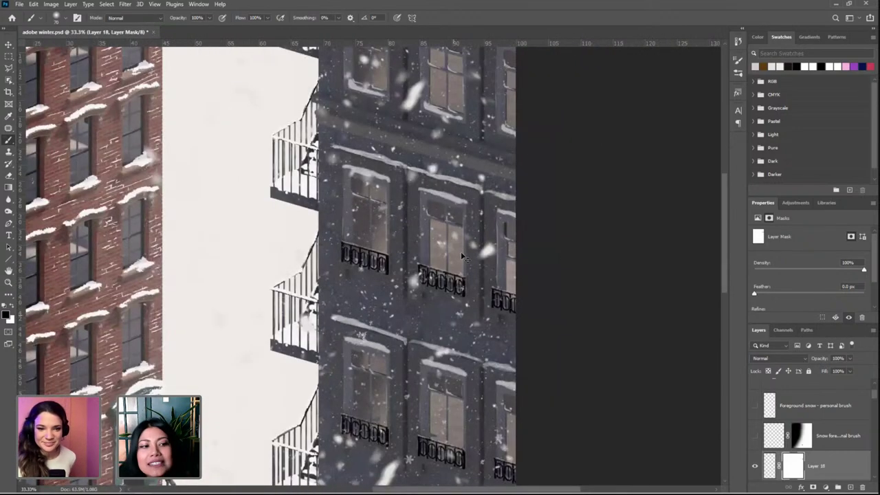
left_click_drag(459, 461, 499, 334)
scroll(426, 303, "down", 3)
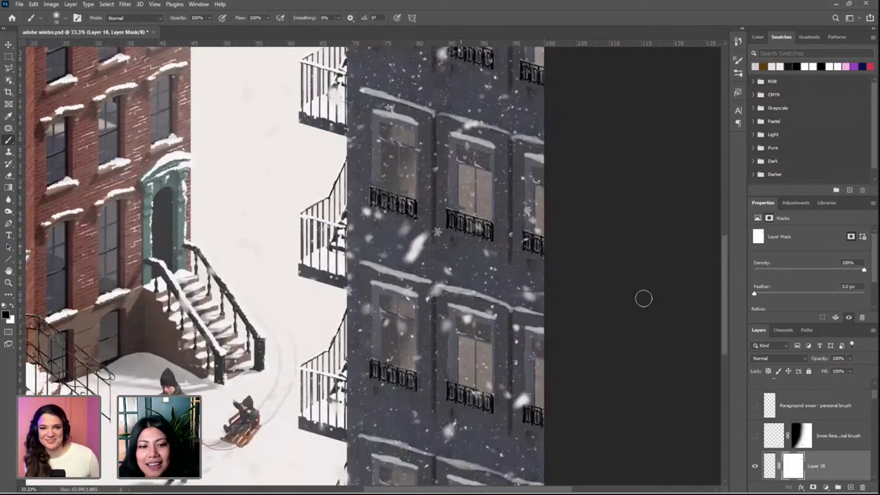
key("ctrl+plus")
key("ctrl+plus")
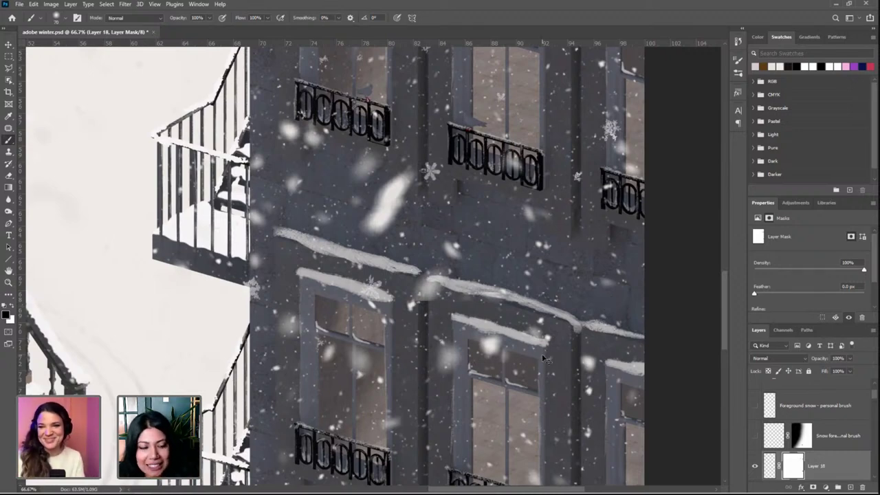
key("ctrl+minus")
key("ctrl+shift+z")
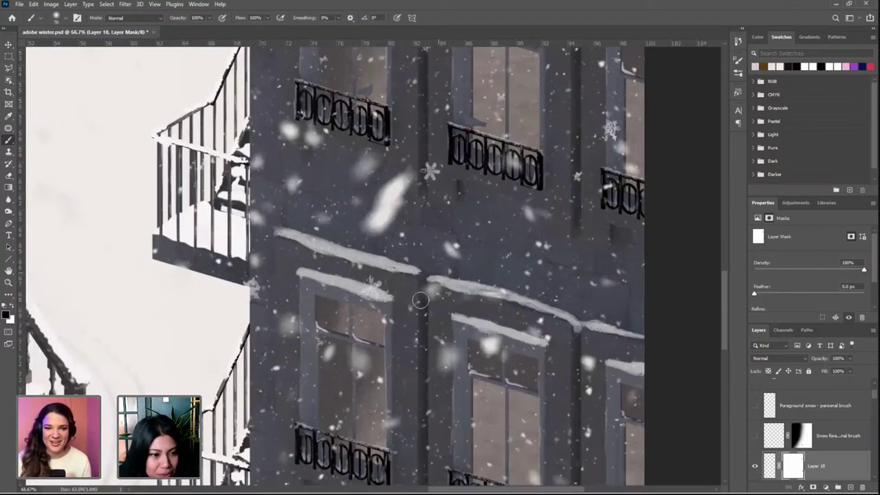
left_click_drag(511, 290, 490, 291)
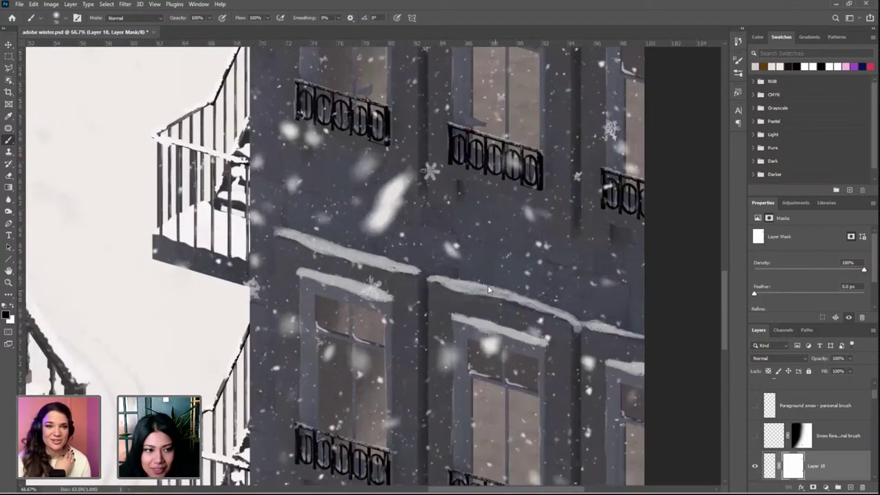
left_click_drag(377, 298, 429, 362)
key("ctrl+minus")
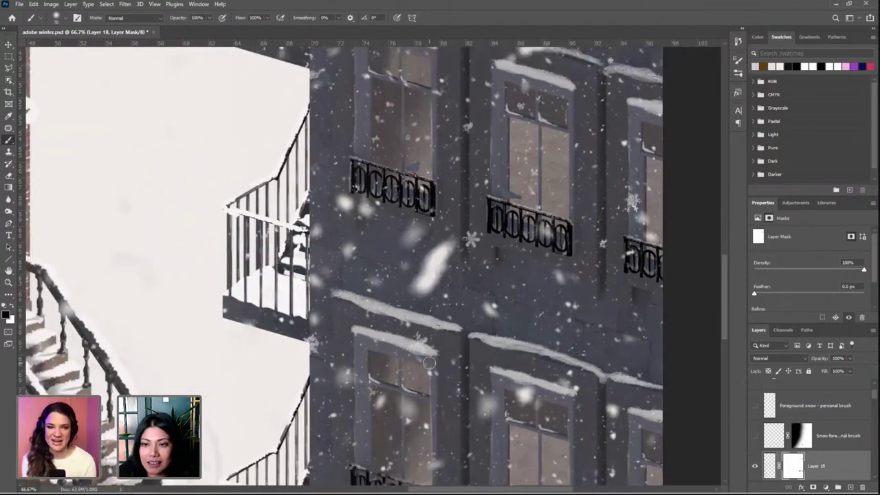
key("ctrl+minus")
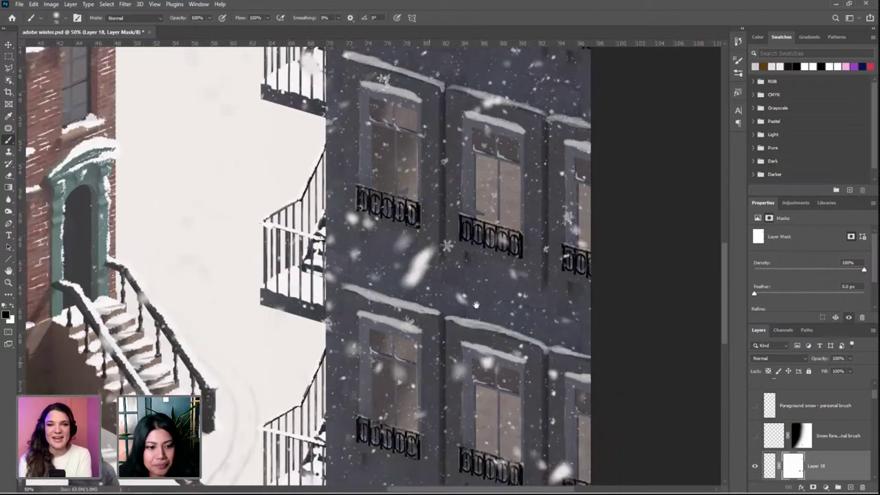
Examine the falling snow across the dark building and the whole street for remaining hard edges
key("ctrl+z")
key("ctrl+minus")
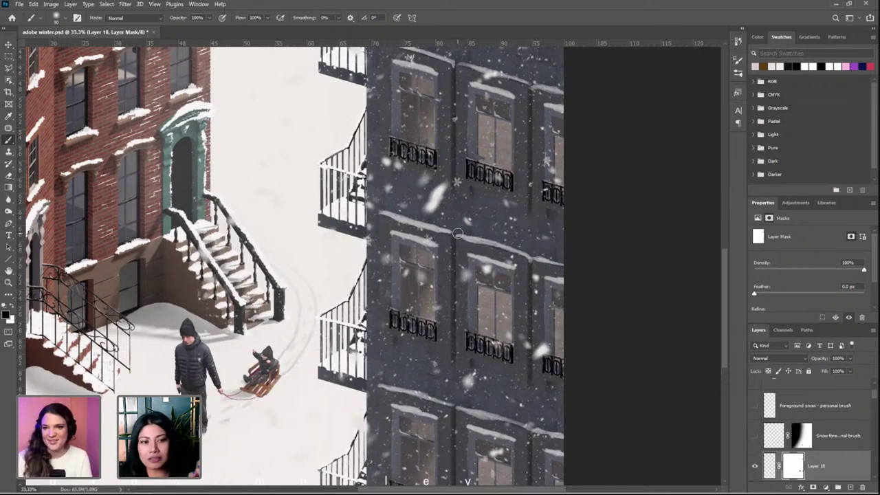
scroll(426, 354, "left", 3)
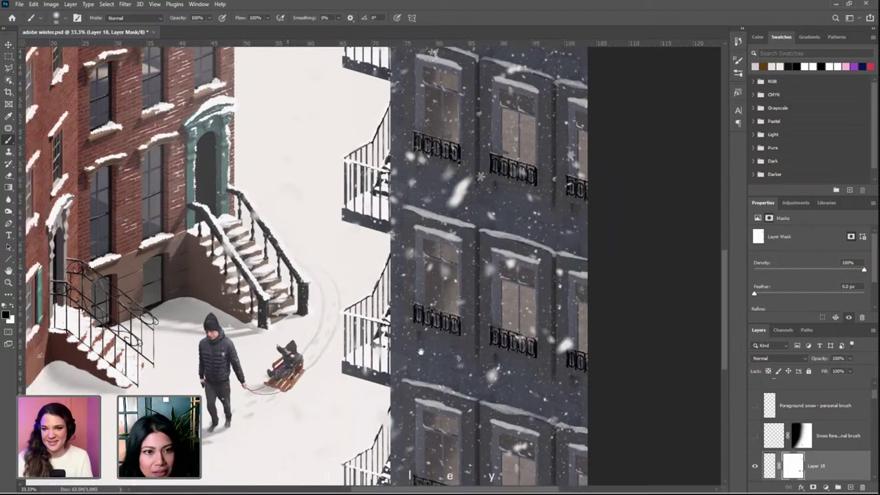
scroll(426, 354, "left", 3)
scroll(474, 311, "down", 2)
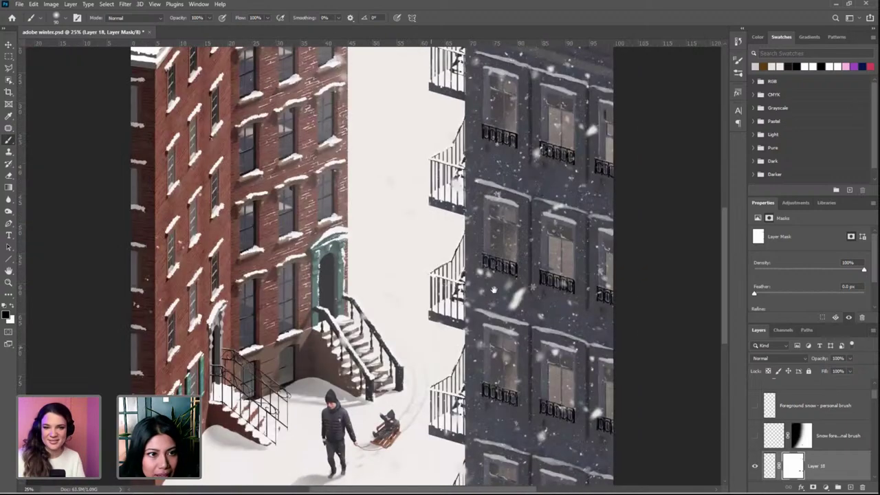
scroll(512, 244, "up", 1)
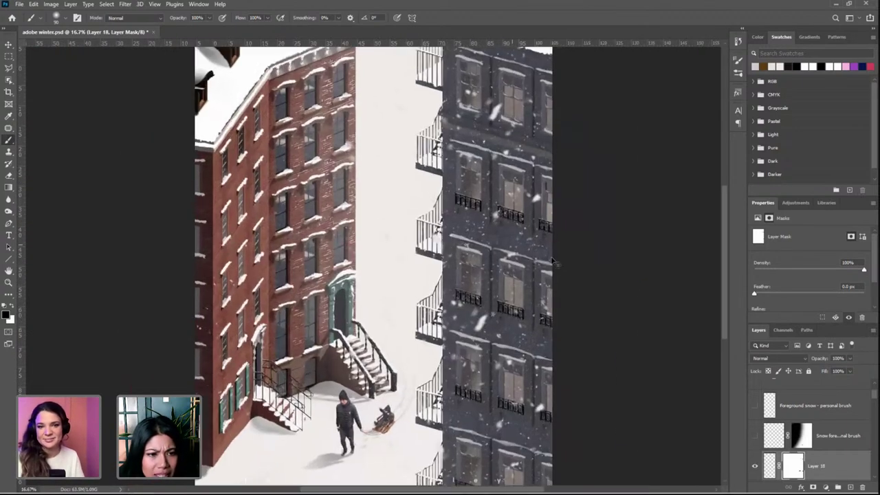
scroll(574, 259, "up", 1)
scroll(489, 264, "up", 2)
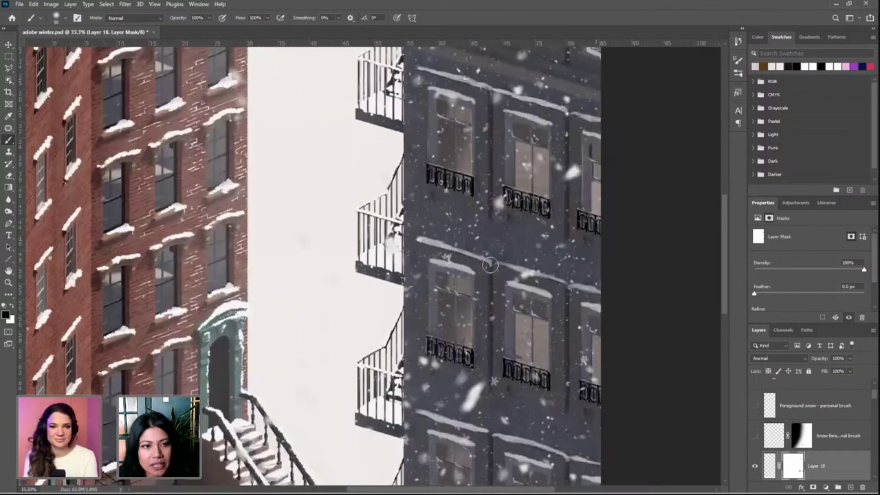
scroll(490, 263, "up", 1)
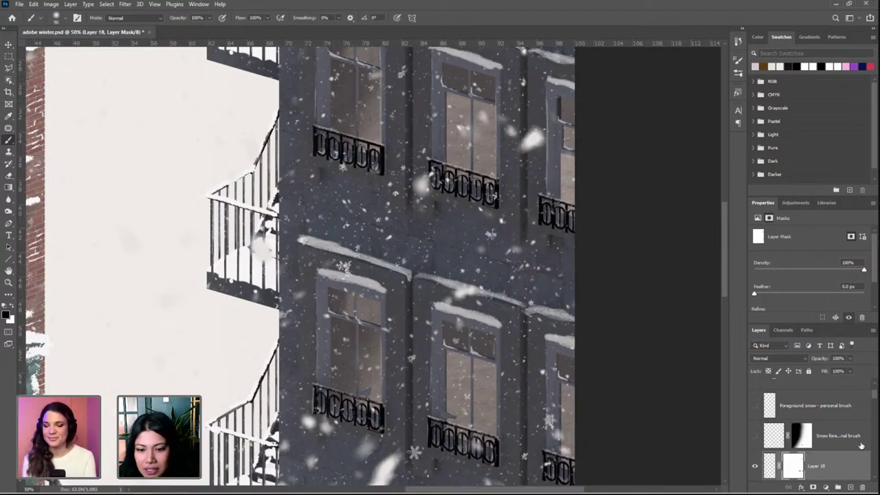
Show the masked foreground snow layer made with the personal brush and hide Layer 18
scroll(836, 407, "down", 3)
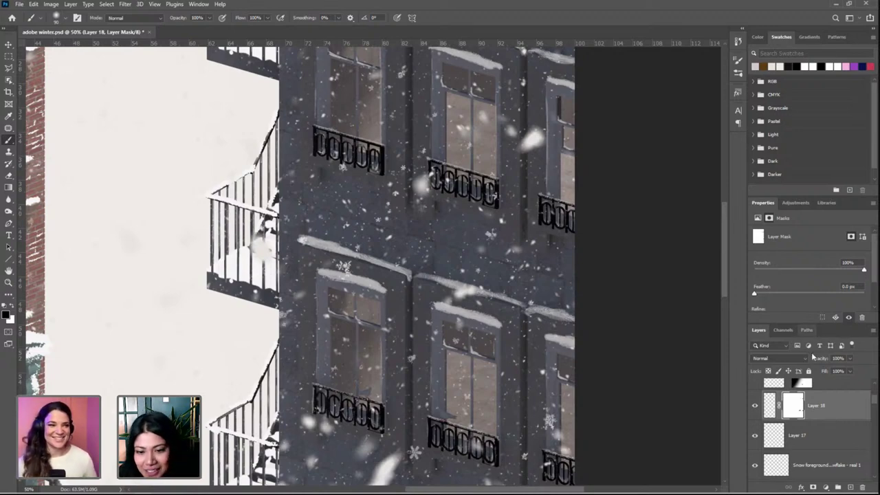
left_click(771, 406)
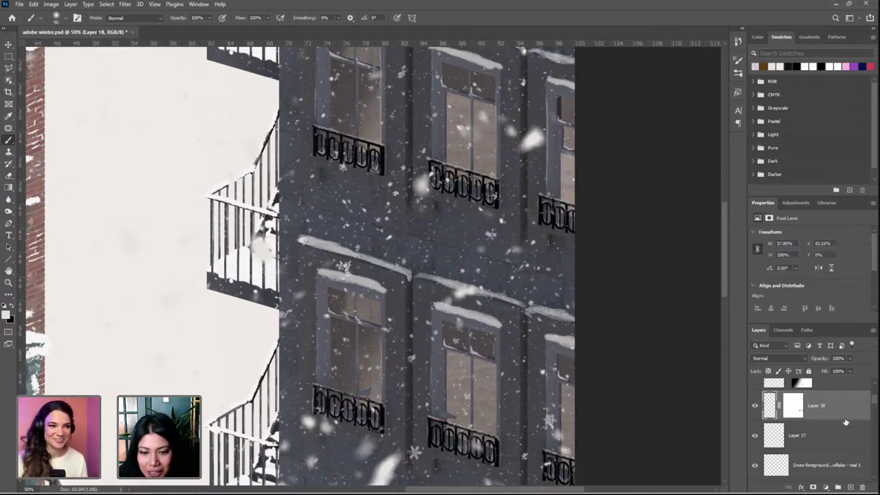
scroll(769, 412, "up", 1)
left_click(755, 406)
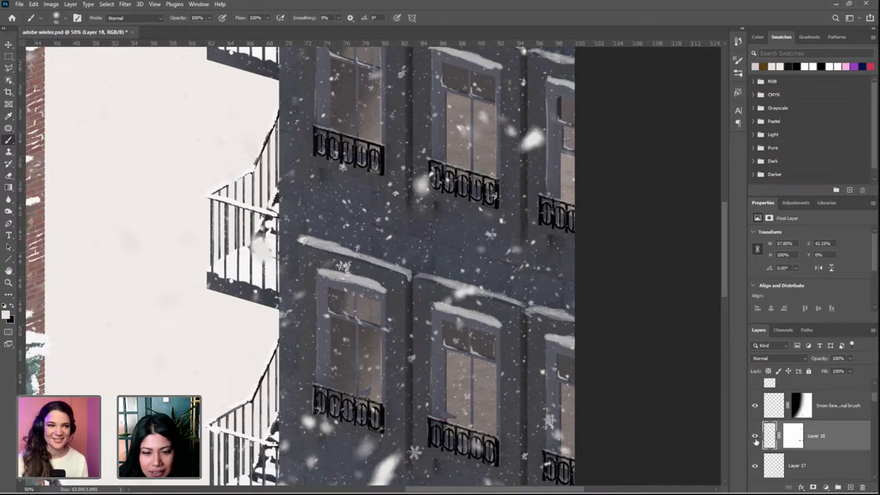
left_click(754, 435)
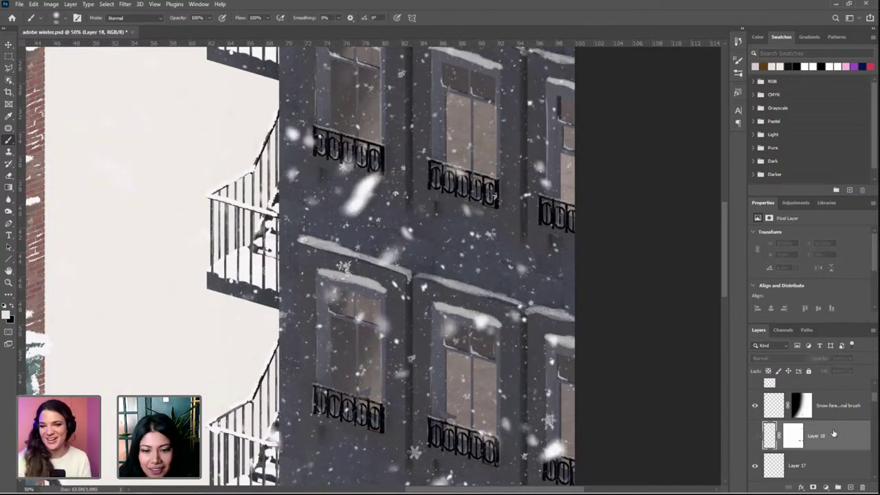
Toggle the Foreground snow - personal brush layer's visibility as a preview, leave it hidden, and add a new layer above it
scroll(832, 433, "up", 1)
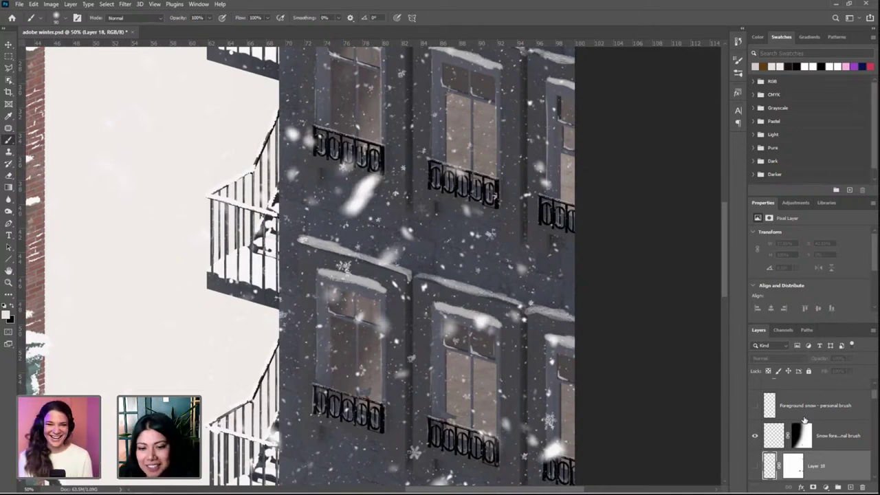
left_click(830, 416)
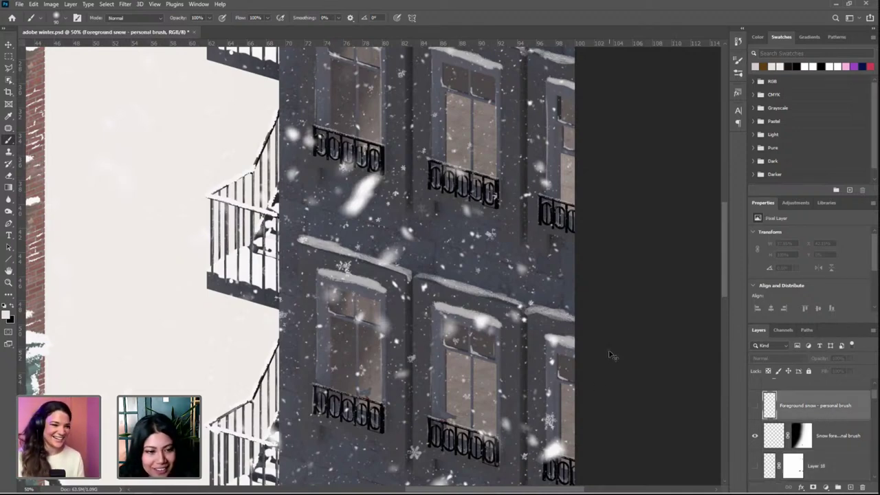
scroll(609, 355, "down", 3)
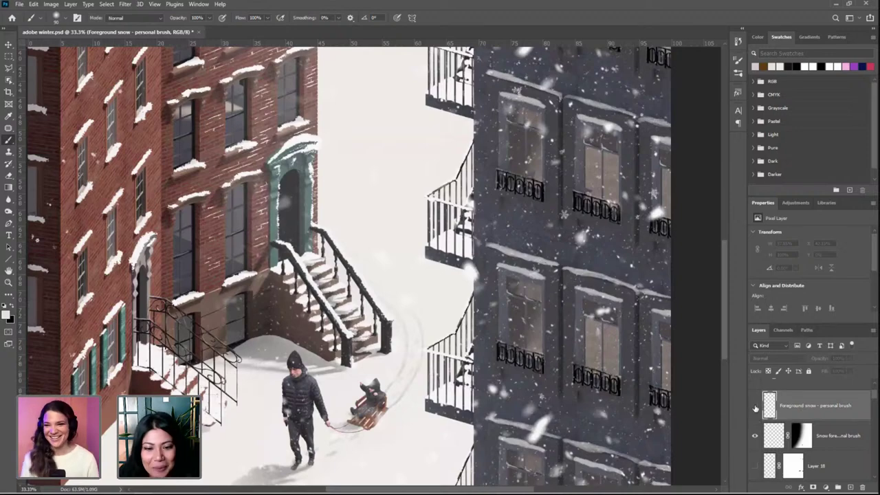
left_click(754, 408)
left_click(754, 409)
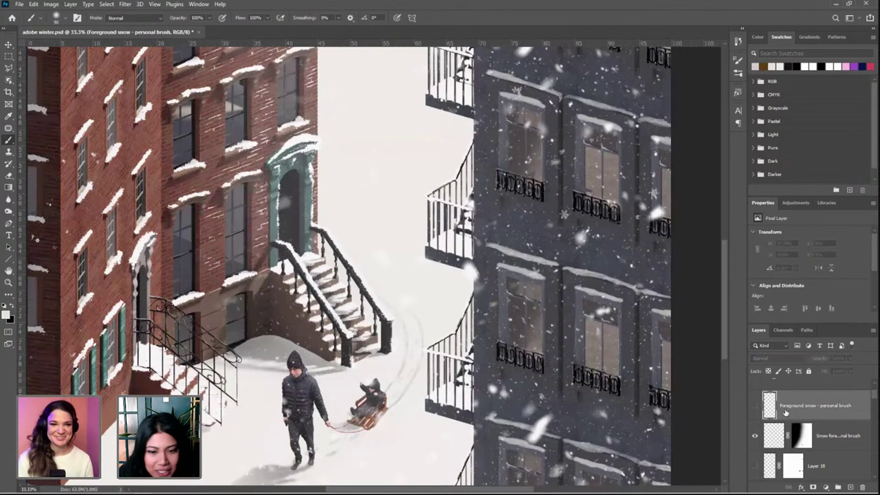
left_click(850, 487)
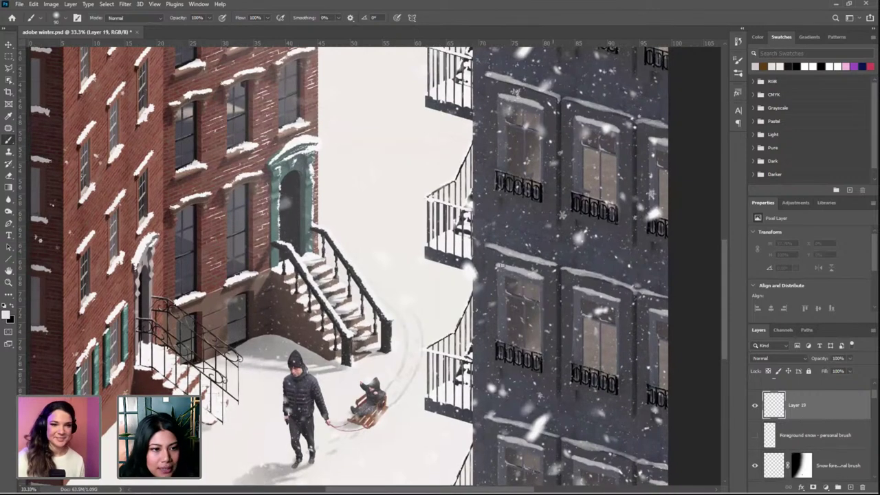
Choose the Rain 1 brush from the Dust, Snow And Particles set at 2500 px for painting on Layer 19
key("ctrl+minus")
key("ctrl+minus")
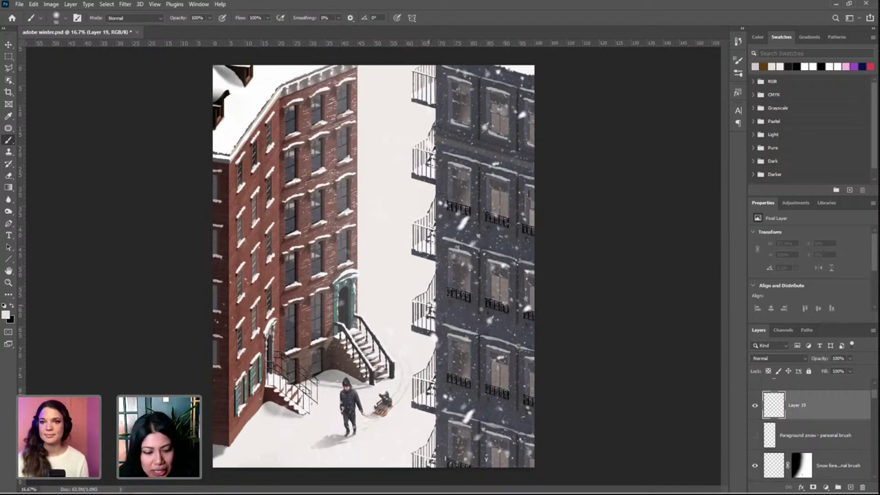
key("ctrl+plus")
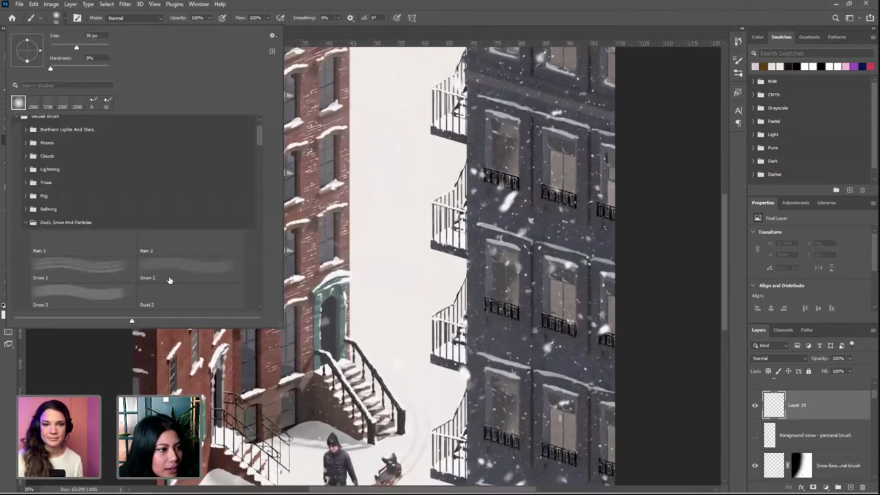
left_click(175, 271)
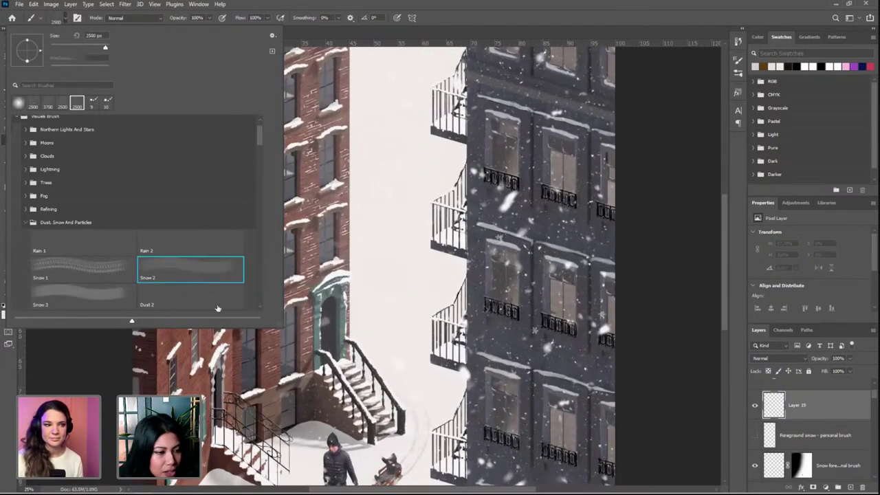
left_click(96, 250)
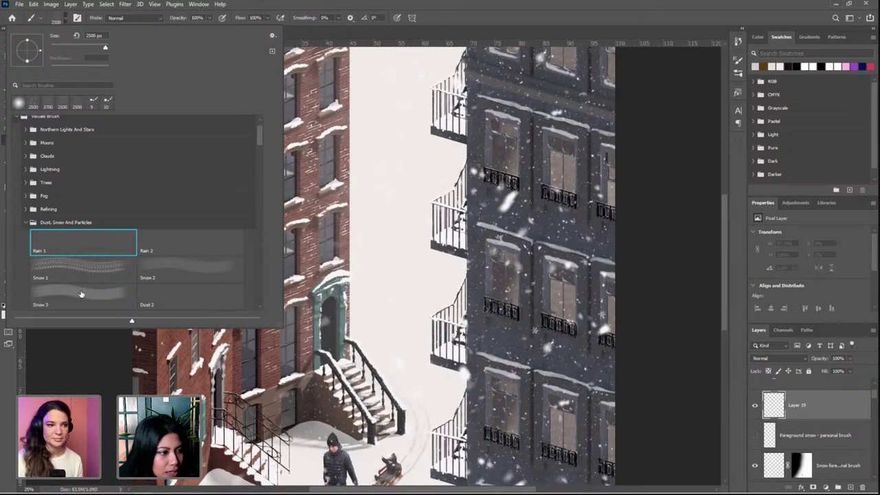
left_click(96, 293)
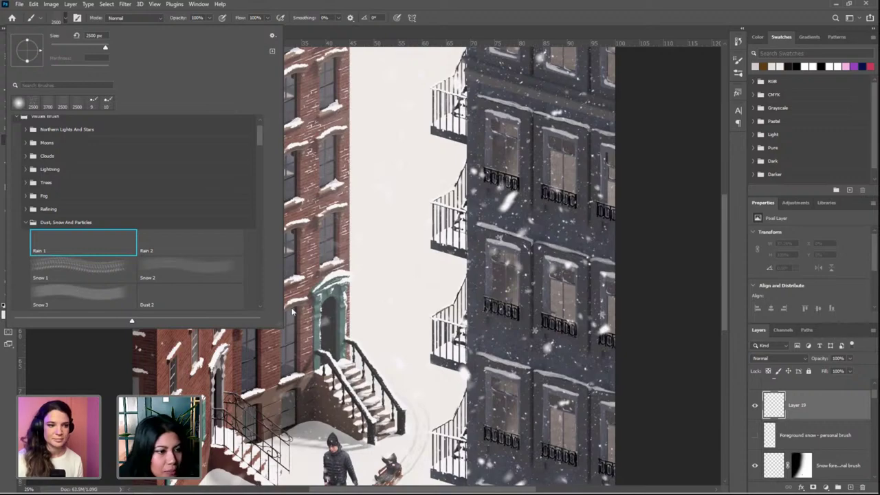
left_click(352, 248)
Paint fine falling flakes on Layer 19 over the brick building's left side, from its upper floors down to the street
scroll(252, 244, "up", 3)
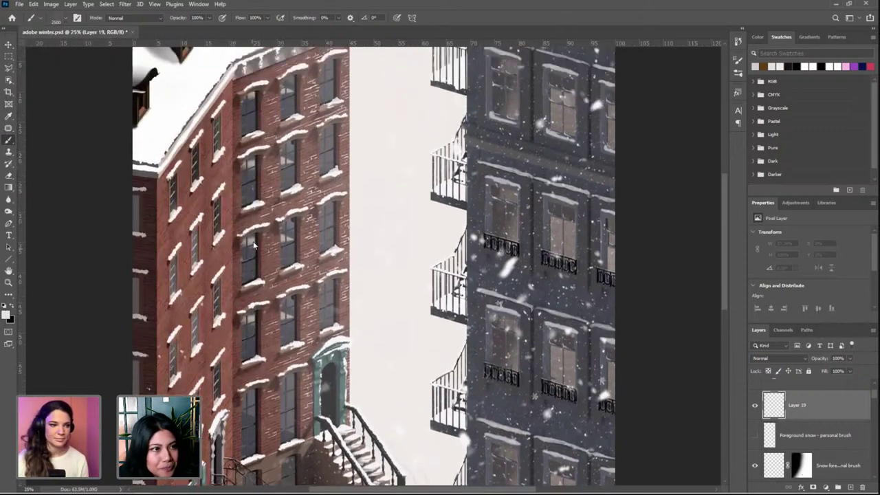
scroll(254, 244, "up", 2)
left_click(249, 251)
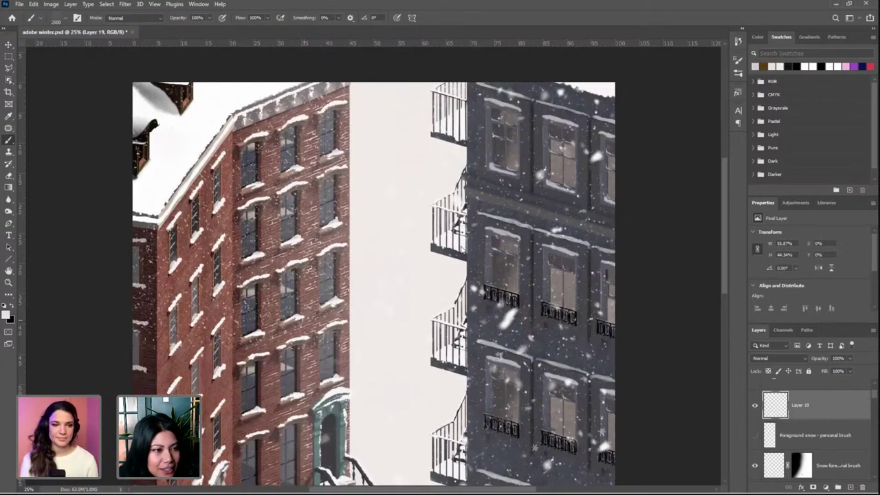
scroll(374, 266, "down", 7)
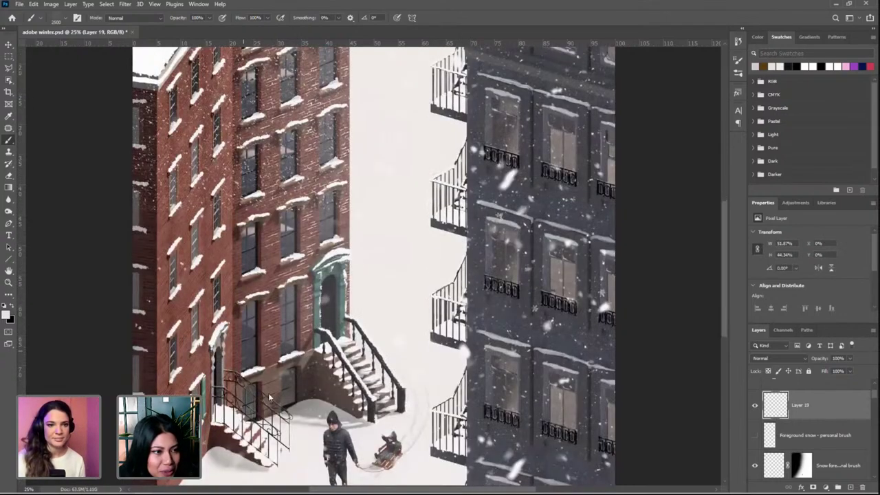
scroll(269, 397, "down", 5)
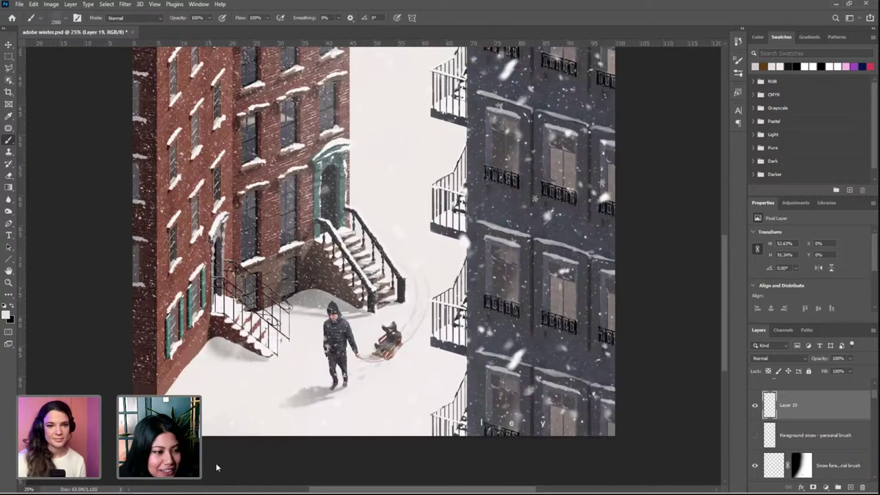
scroll(250, 404, "down", 3)
Extend the fine flakes on Layer 19 over the rest of the brick facade and the dark building's lower floors
key("ctrl+minus")
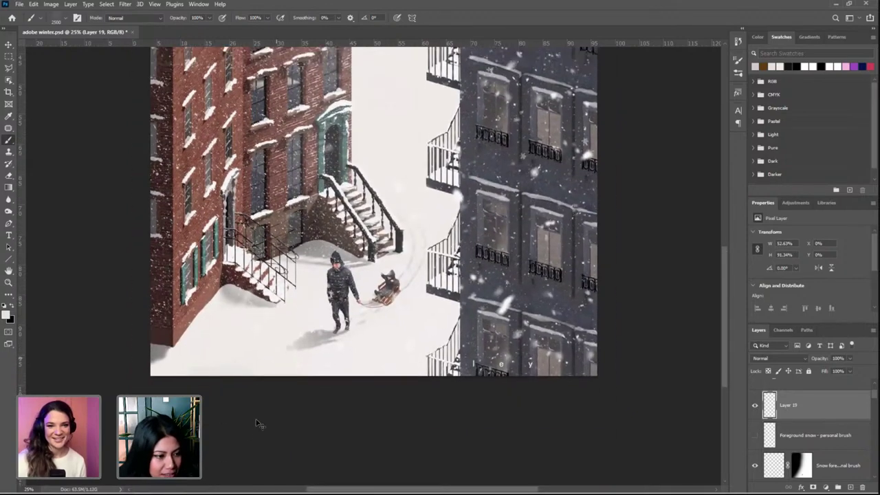
scroll(260, 381, "down", 1)
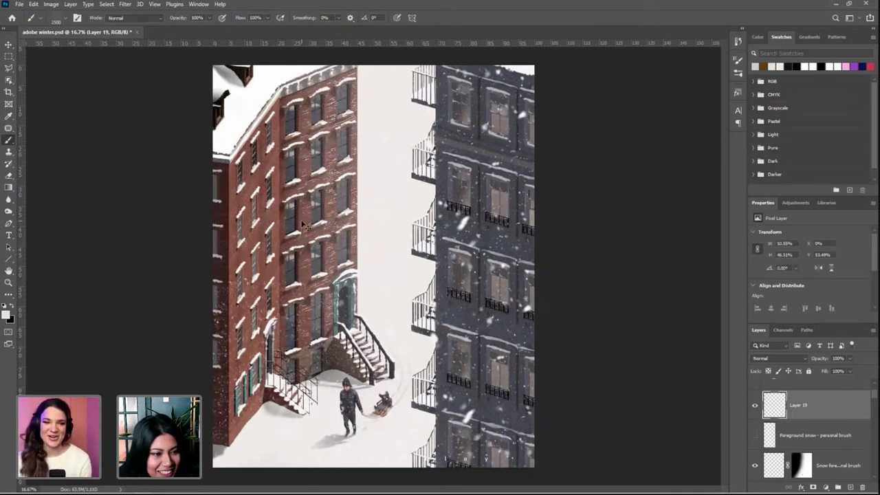
left_click(302, 180)
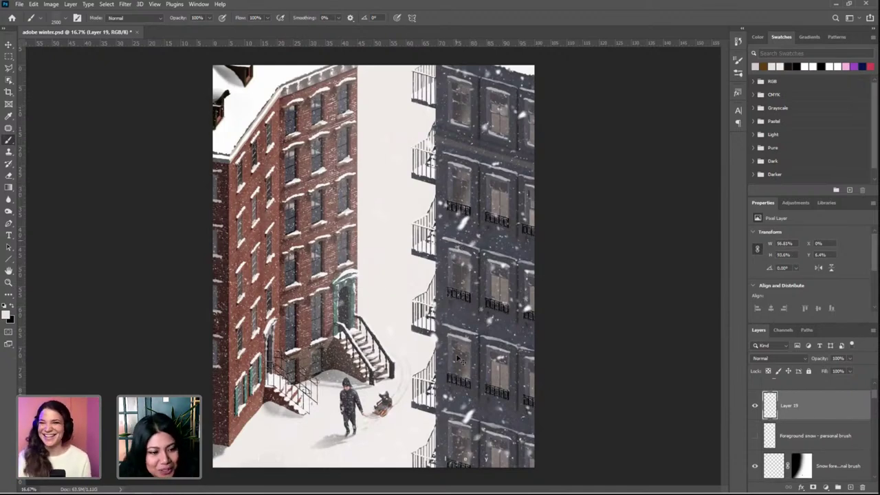
left_click_drag(457, 371, 479, 358)
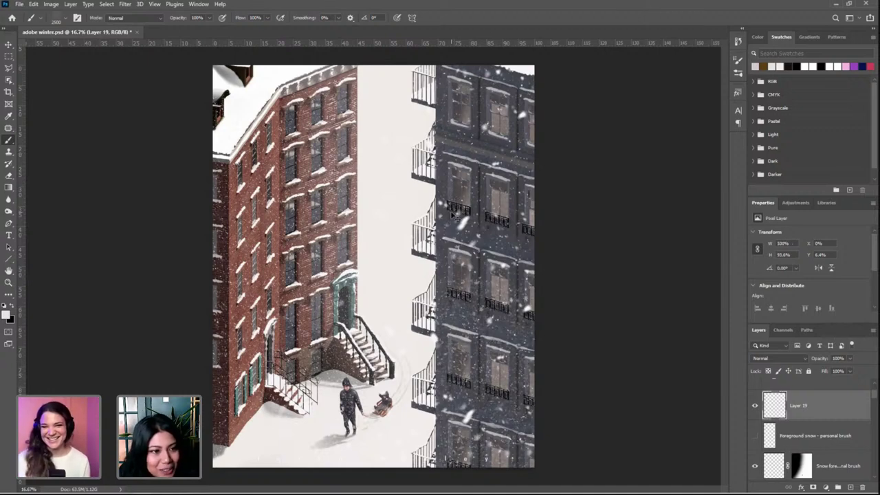
Paint fine flakes on Layer 19 over the dark building's upper floors and check the snowfall around the figure with the sled
left_click(411, 65)
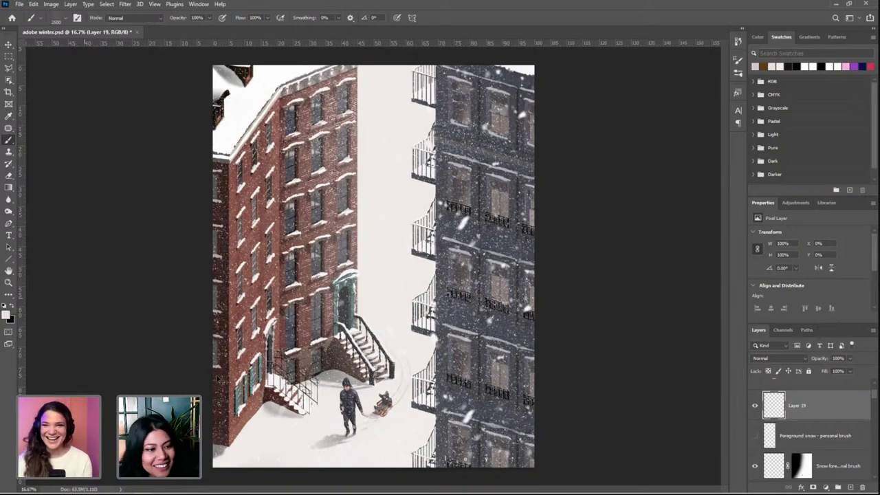
scroll(367, 200, "up", 2)
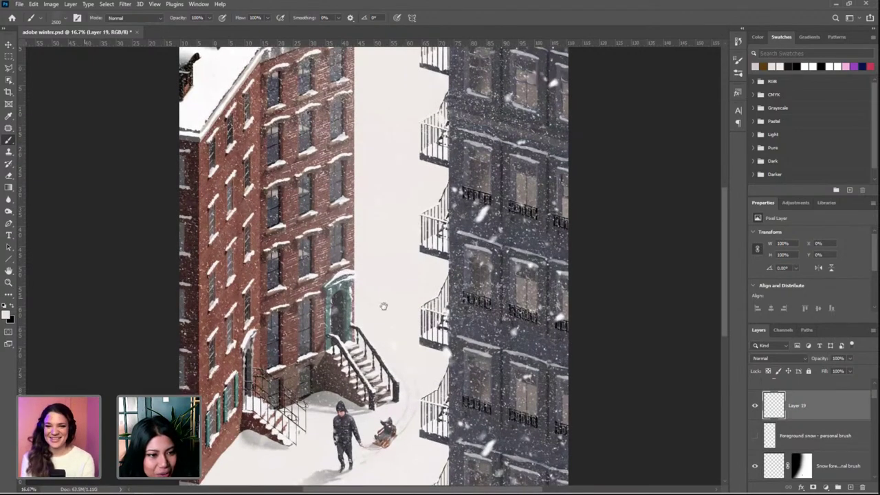
left_click_drag(438, 380, 520, 350)
key("ctrl+plus")
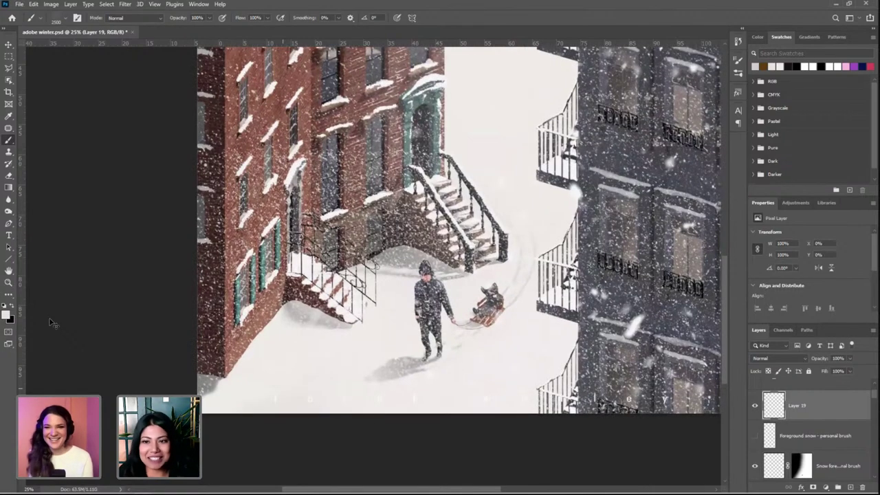
key("ctrl+plus")
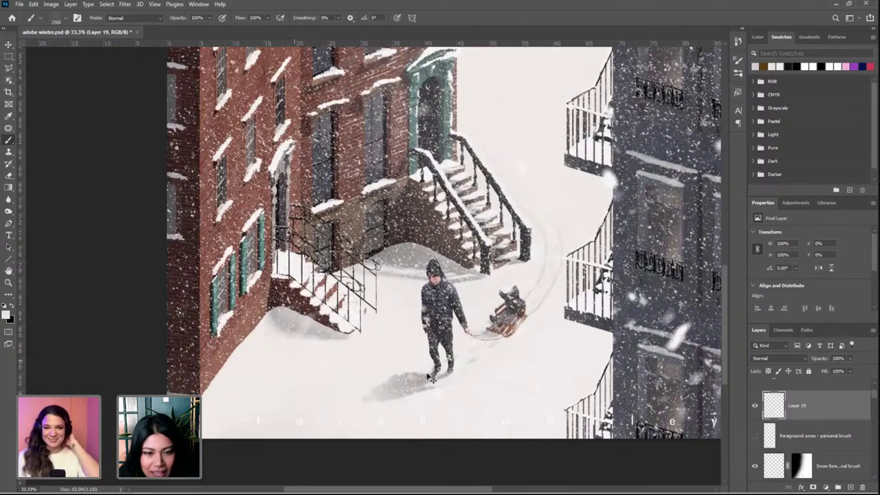
left_click_drag(641, 359, 622, 358)
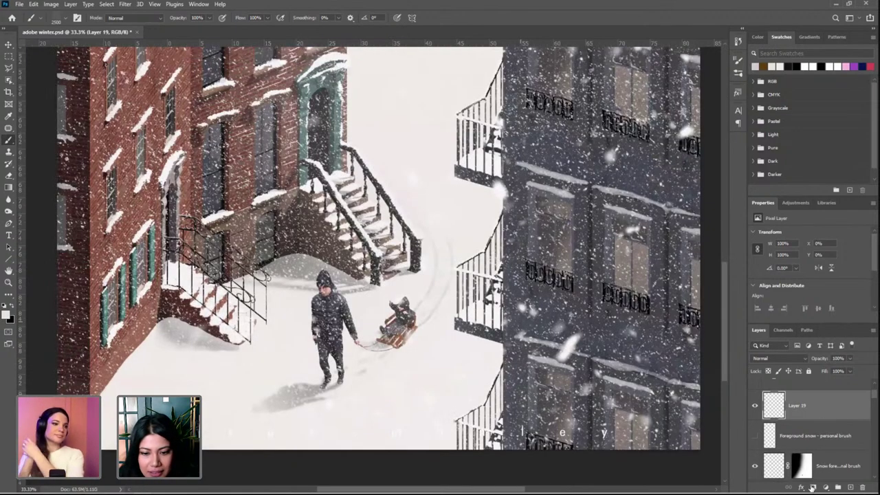
Add a layer mask to Layer 19 and choose the soft round brush with 0% hardness
left_click(812, 487)
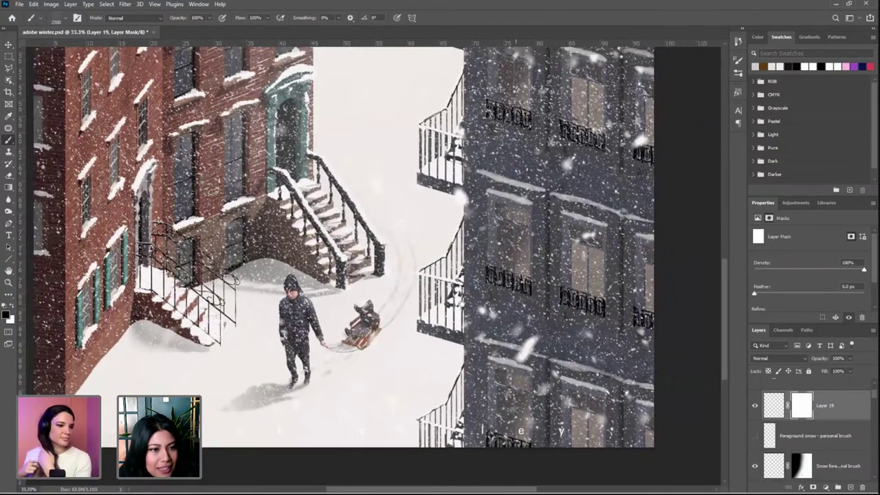
key("ctrl+minus")
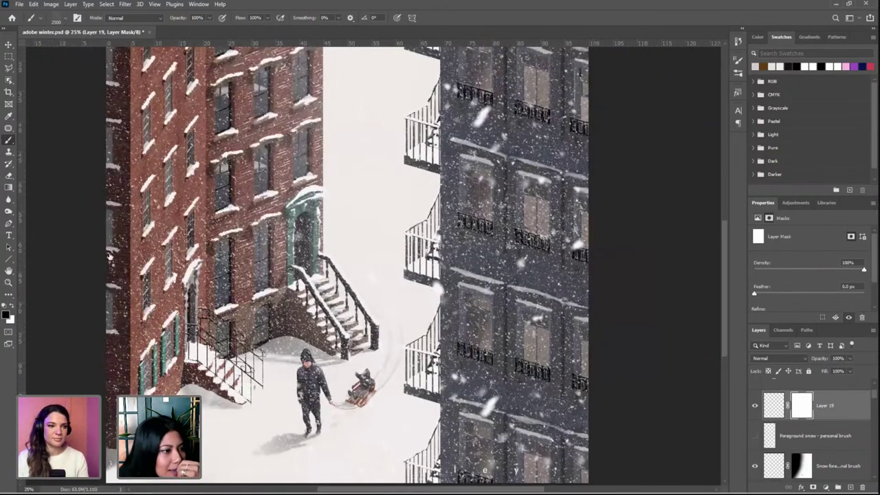
right_click(109, 255)
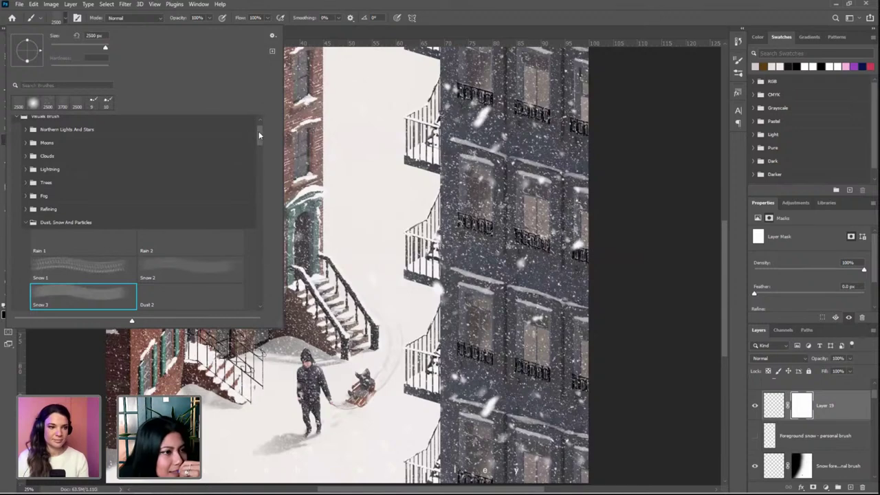
left_click(32, 101)
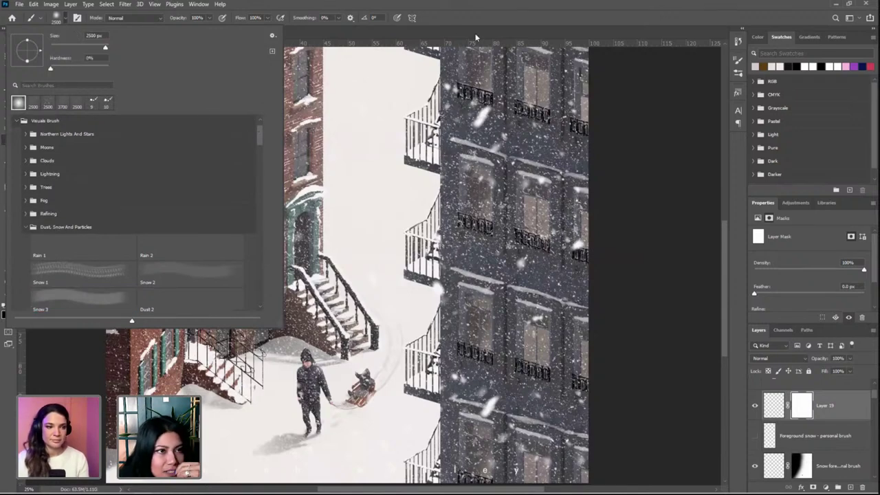
key("Return")
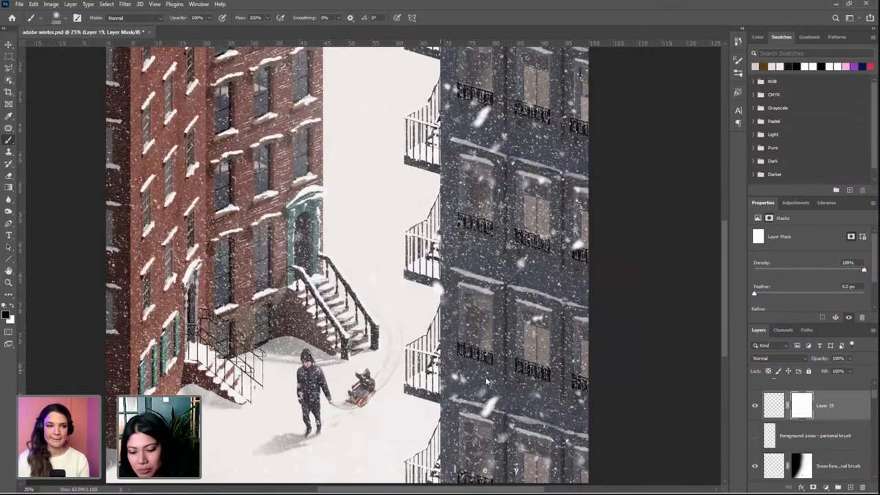
Mask the fine flakes on Layer 19 off the dark building, working from the street up to the roof with black at about 1200 px
scroll(558, 371, "down", 3)
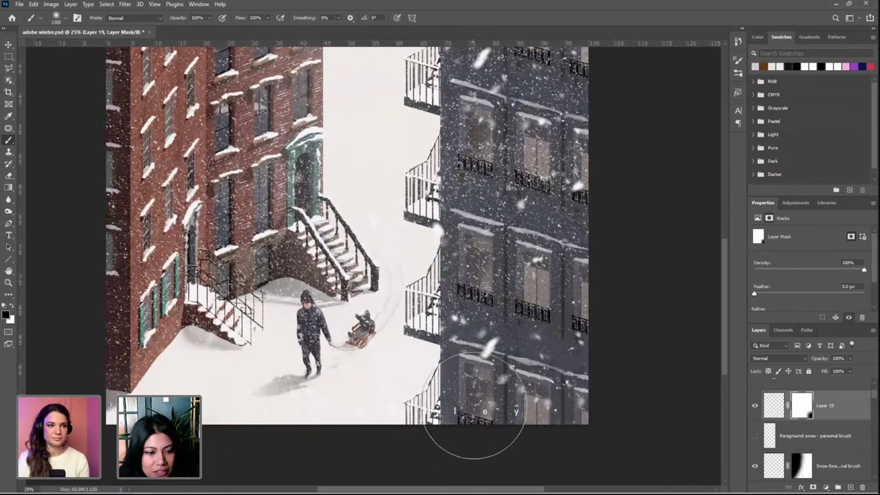
left_click_drag(481, 312, 498, 305)
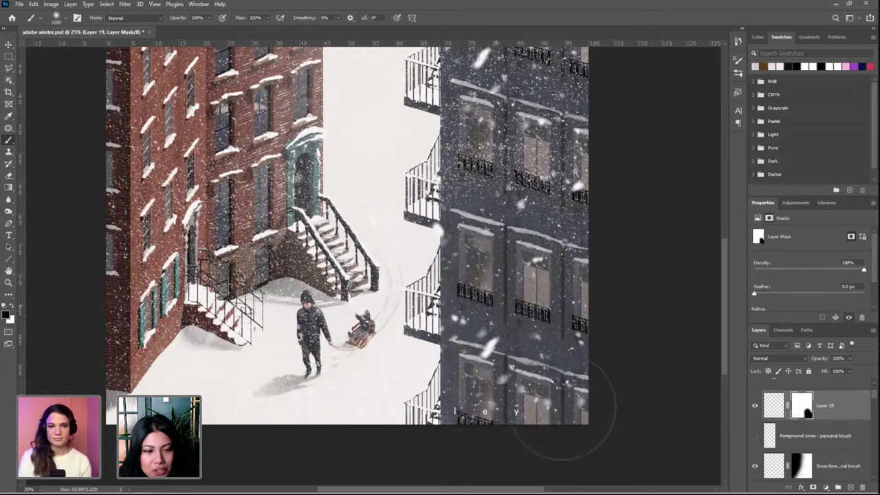
scroll(576, 413, "up", 4)
left_click_drag(572, 236, 547, 235)
scroll(567, 289, "up", 3)
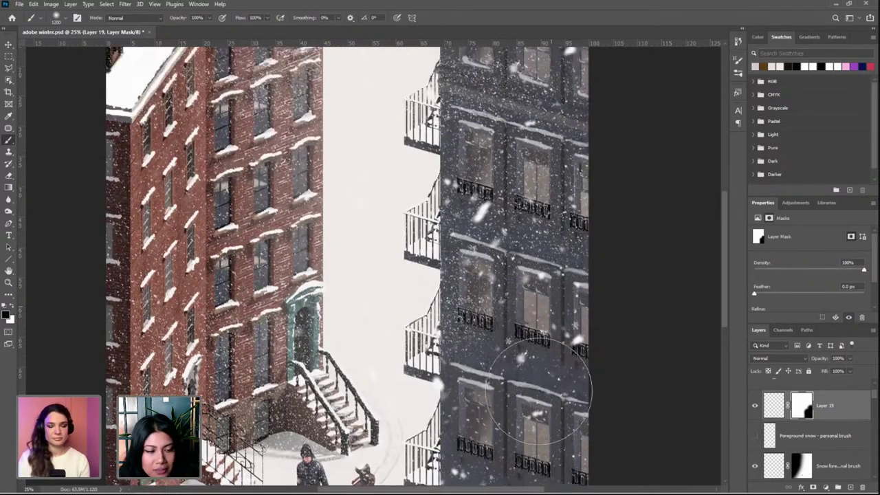
scroll(509, 302, "up", 4)
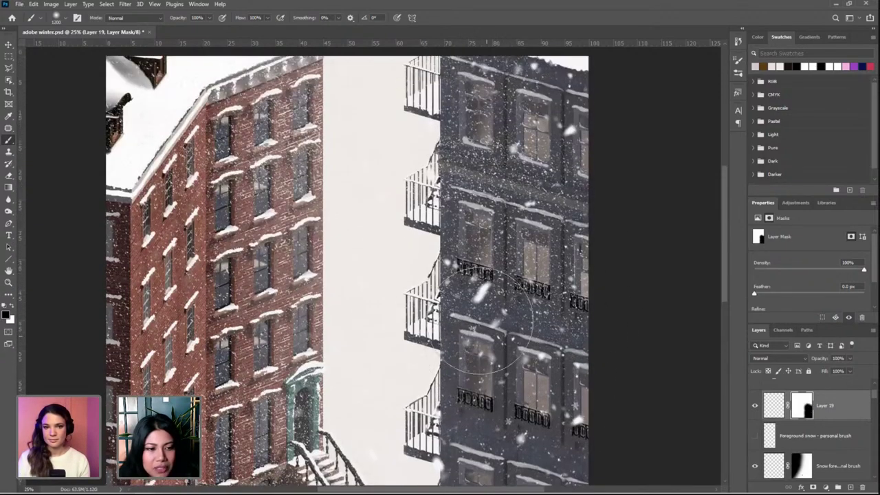
scroll(589, 255, "up", 4)
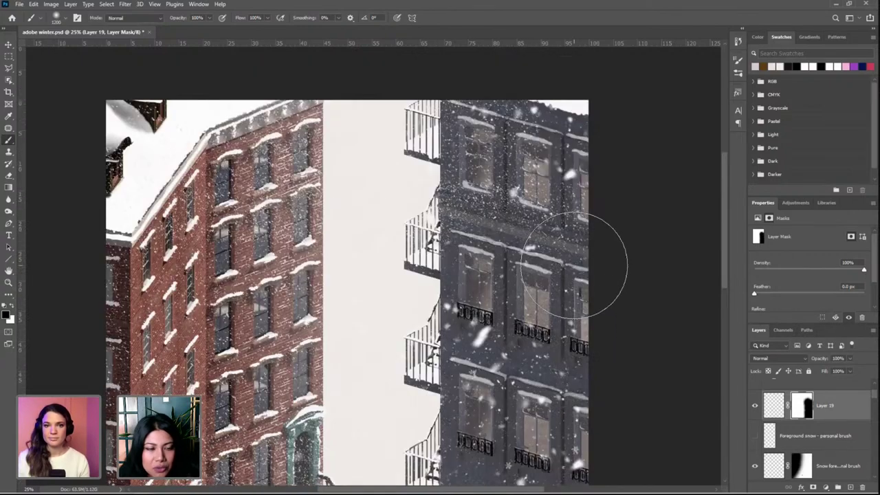
mouse_move(487, 266)
left_mouse_down()
mouse_move(447, 243)
mouse_move(438, 210)
mouse_move(434, 222)
mouse_move(500, 206)
left_mouse_up()
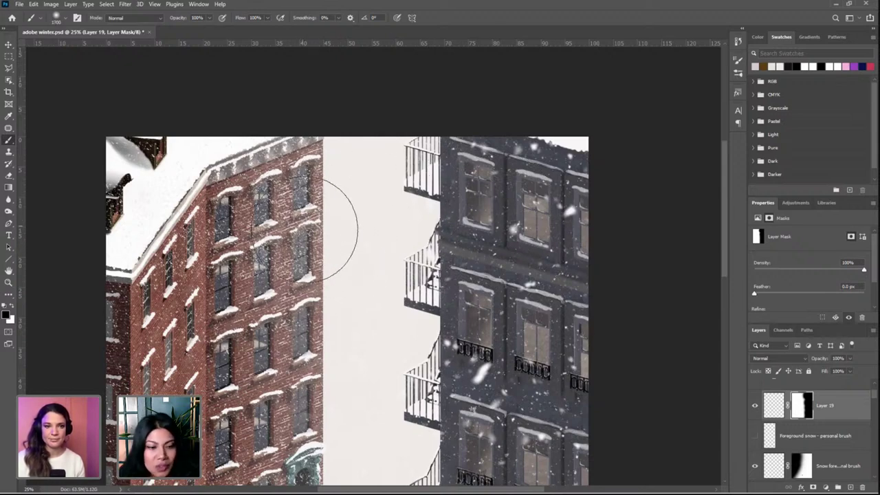
Delete the masked Layer 19 and show the Foreground snow - personal brush layer
left_click(838, 435)
scroll(790, 426, "down", 1)
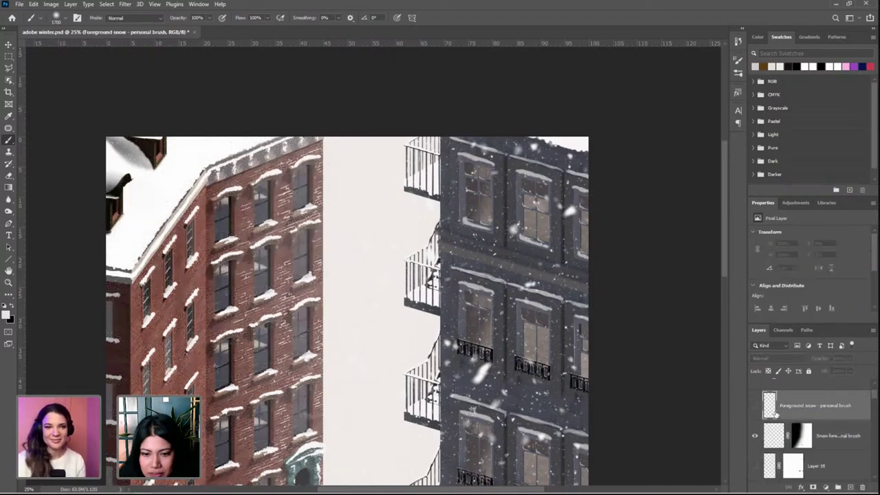
left_click(754, 405)
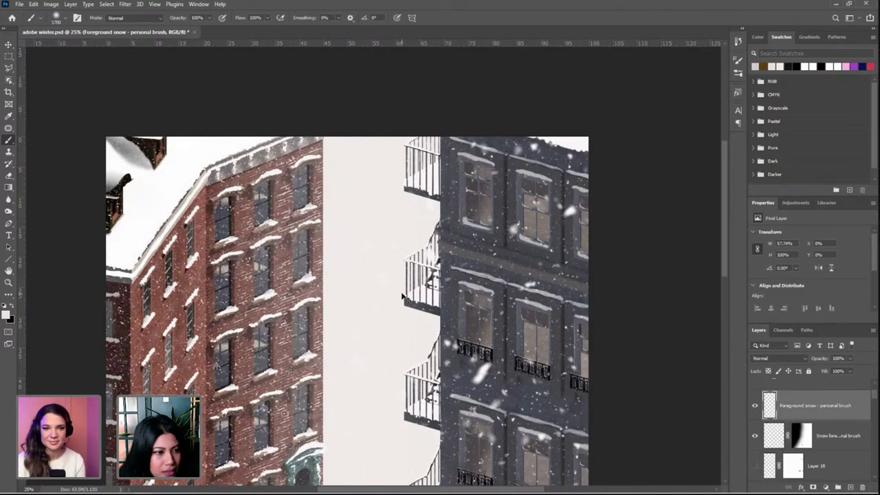
scroll(402, 297, "down", 3)
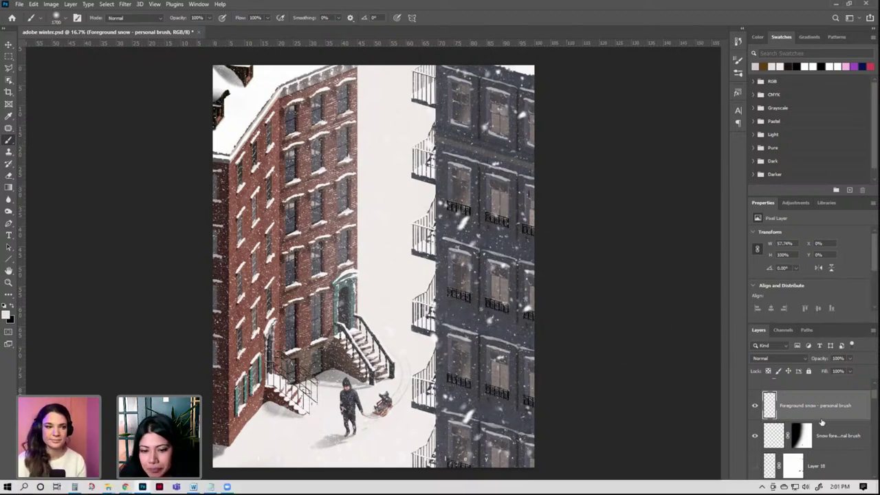
Examine the layer stack from the foreground snow through the buildings group down to the base layers
scroll(821, 422, "up", 2)
scroll(819, 407, "down", 3)
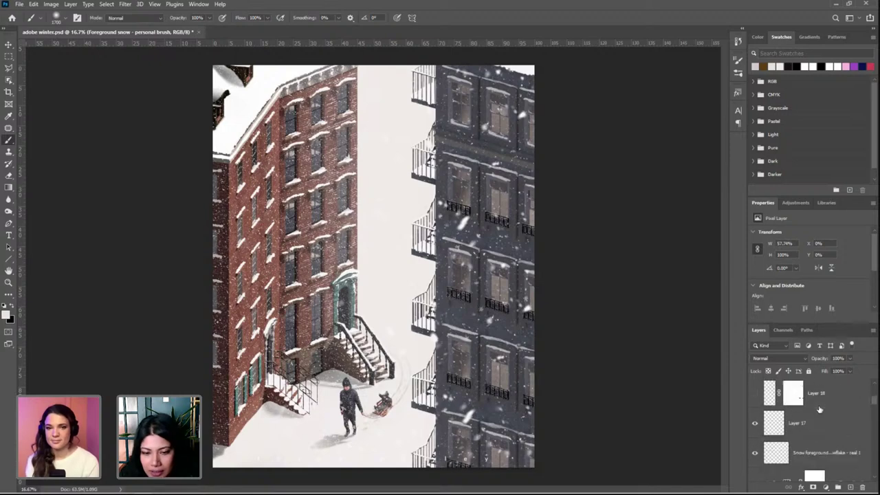
scroll(823, 418, "down", 1)
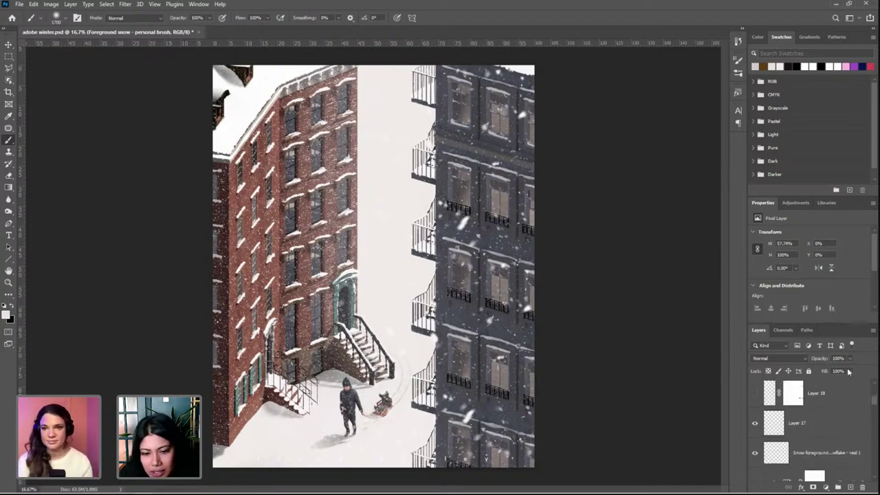
scroll(818, 433, "down", 4)
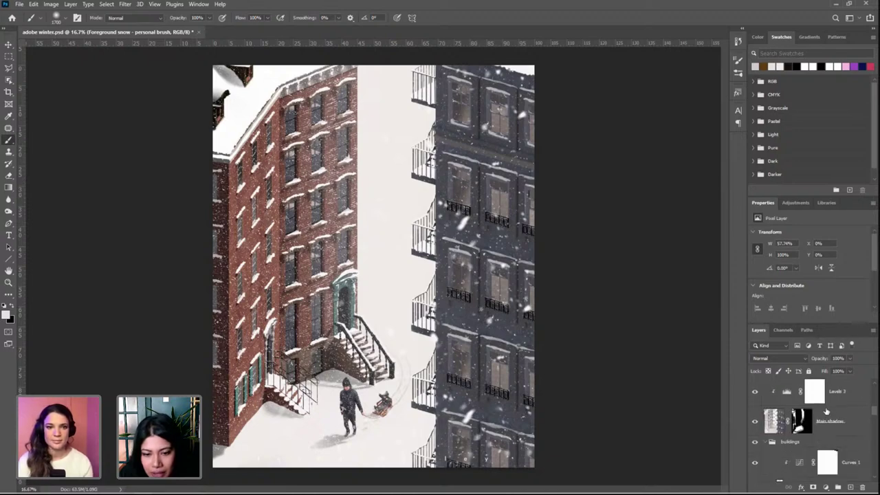
scroll(826, 410, "down", 1)
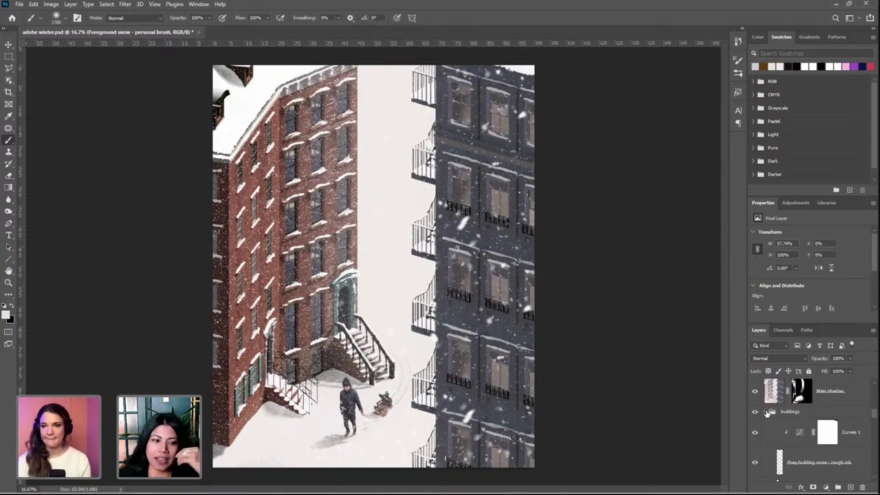
scroll(825, 433, "down", 5)
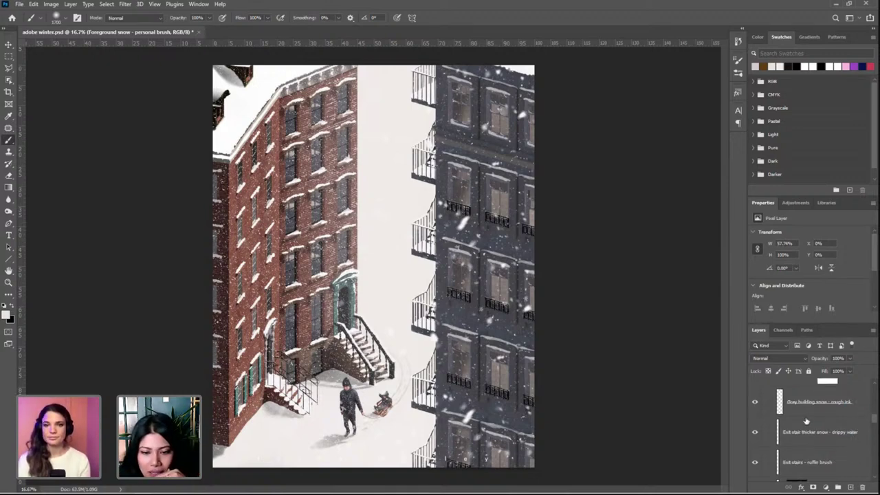
scroll(798, 423, "down", 3)
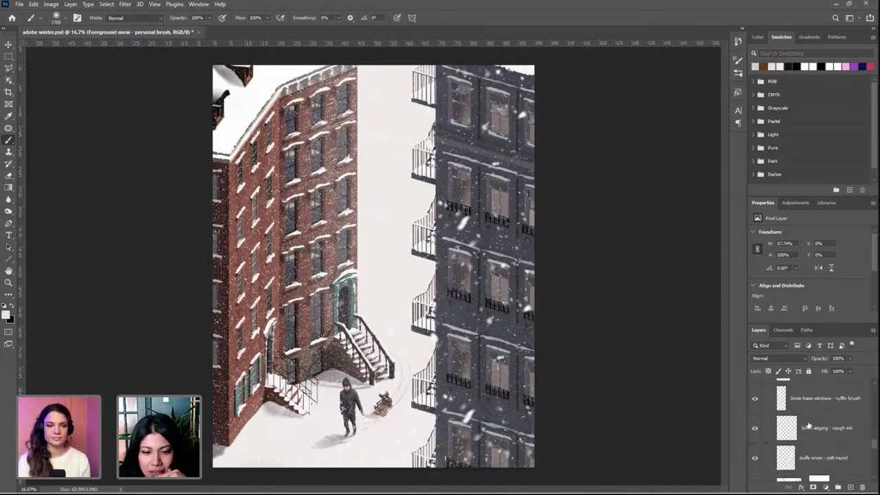
scroll(811, 429, "down", 3)
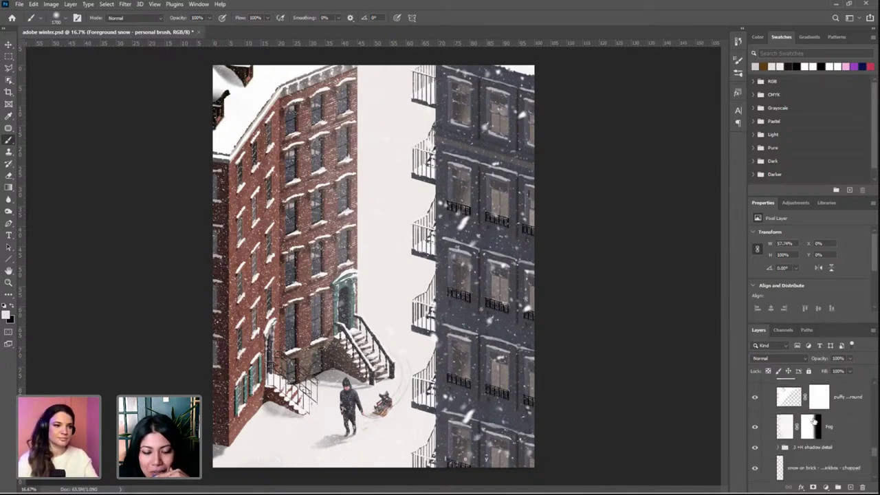
scroll(813, 421, "down", 4)
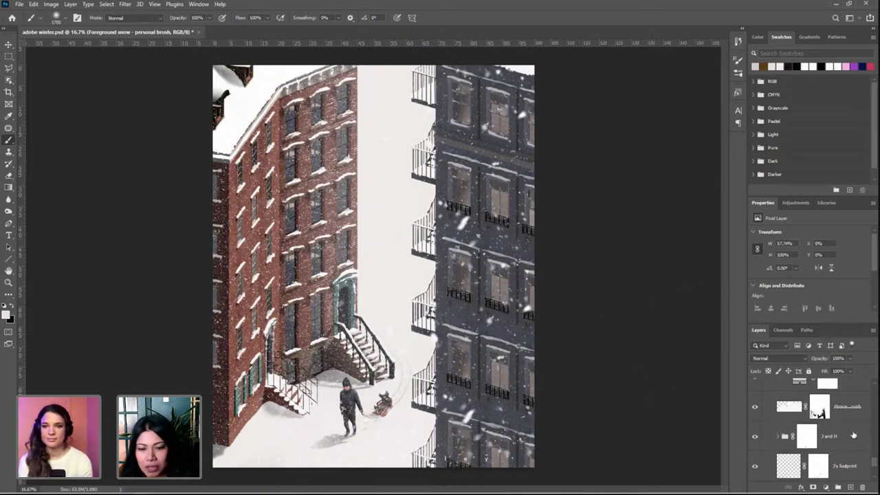
scroll(849, 445, "down", 3)
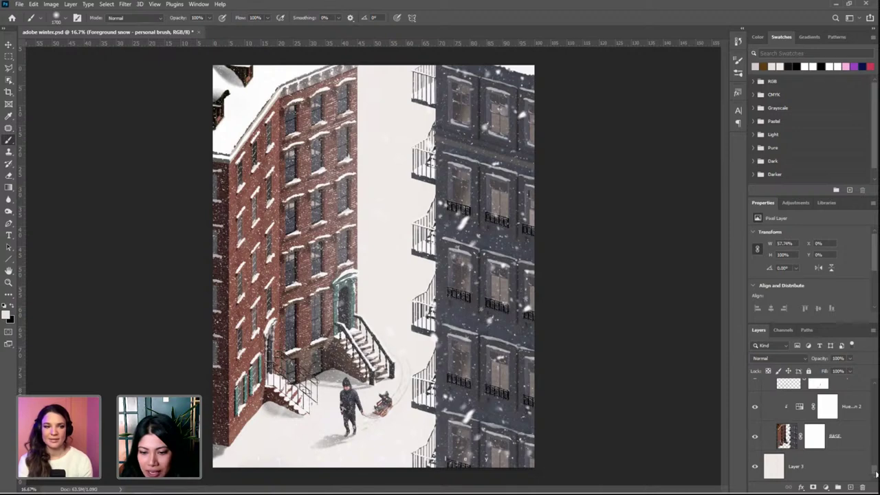
left_click_drag(873, 472, 862, 388)
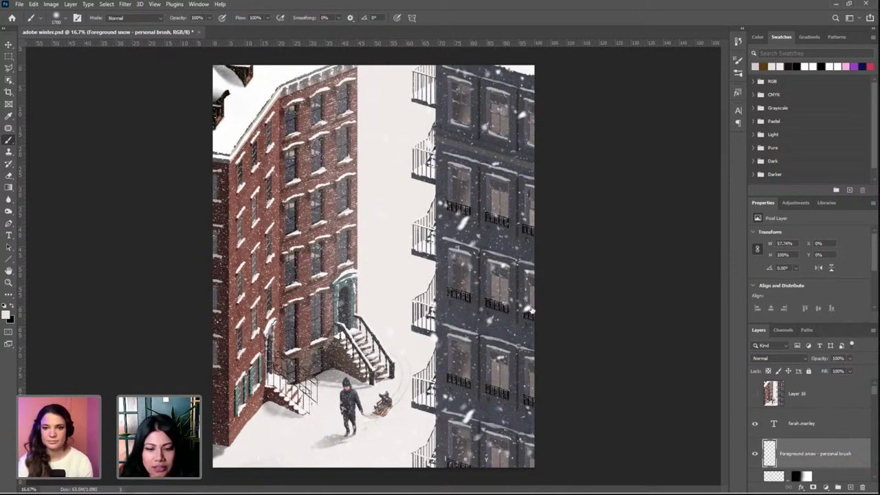
Stamp all visible layers into a new layer directly above the signature text layer and convert it to a smart object
key("alt+bracketright")
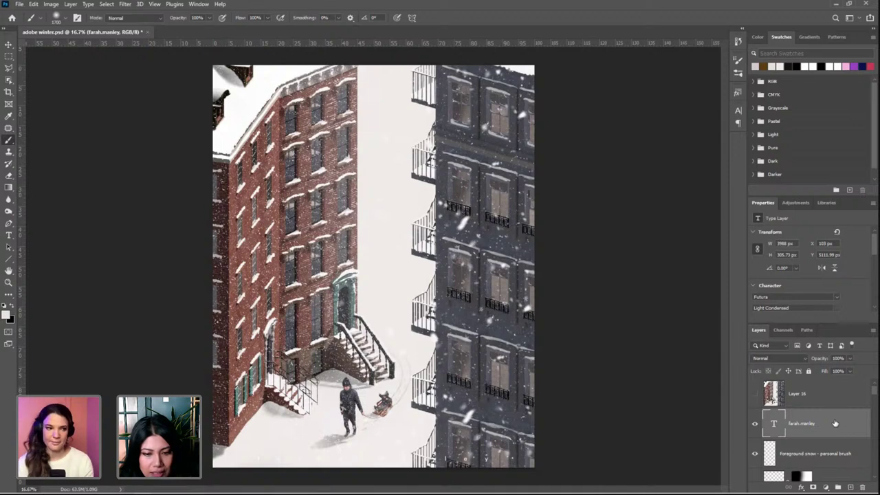
key("ctrl+shift+alt+e")
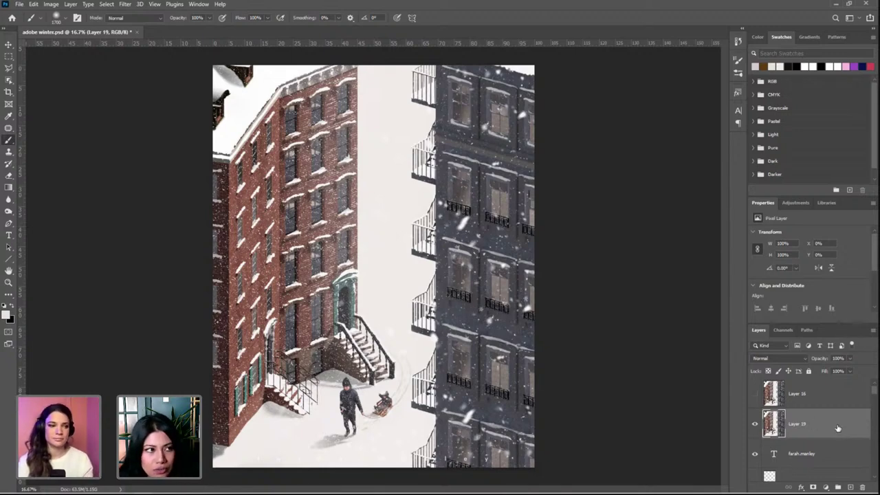
scroll(823, 441, "down", 1)
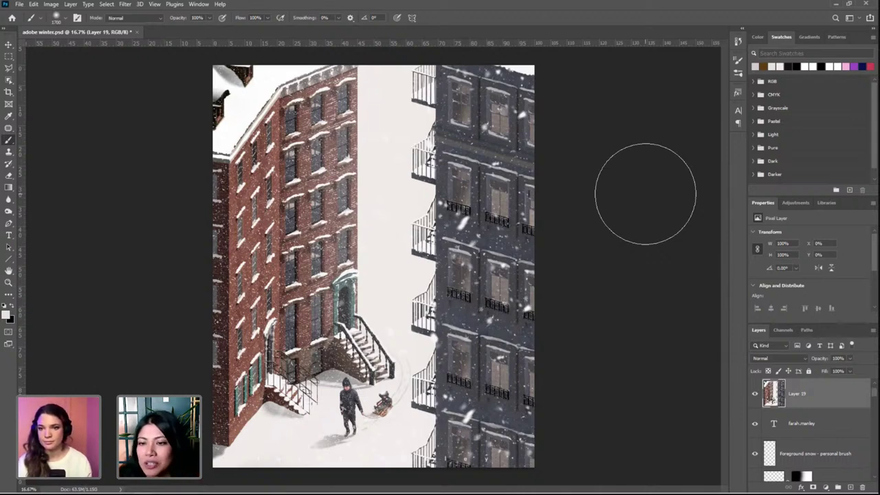
right_click(834, 398)
left_click(771, 133)
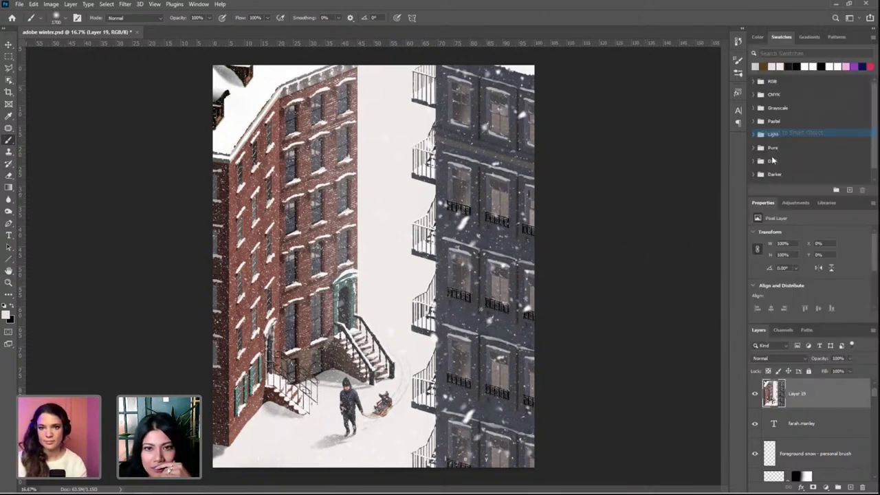
Add a Field Blur to the merged smart object above the signature text, with its pin on the walking figure and blur set to 1 px
left_click(831, 425)
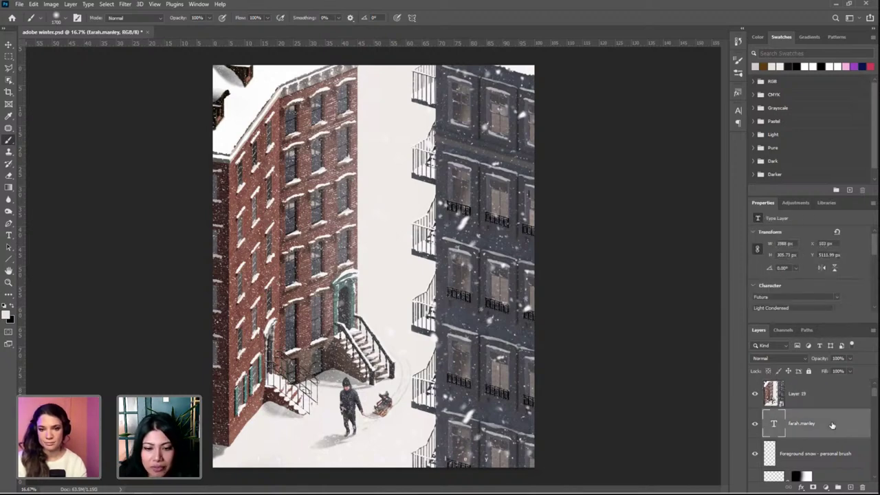
scroll(833, 423, "up", 1)
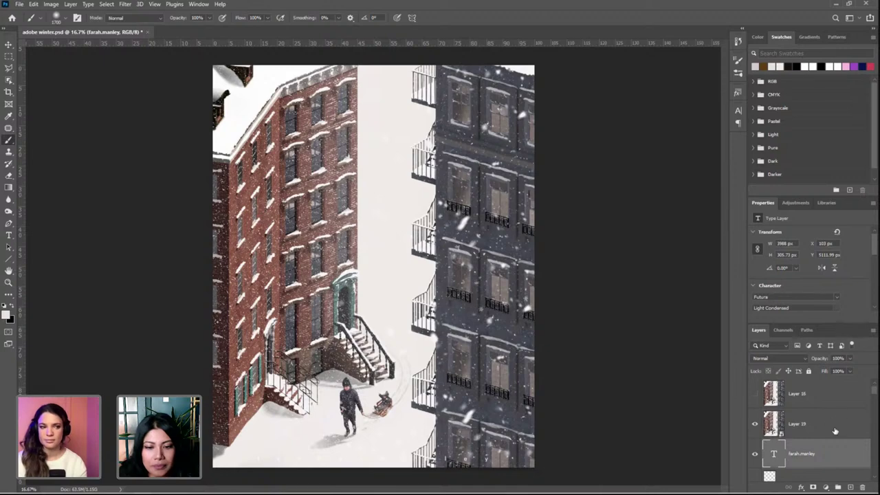
left_click(836, 415)
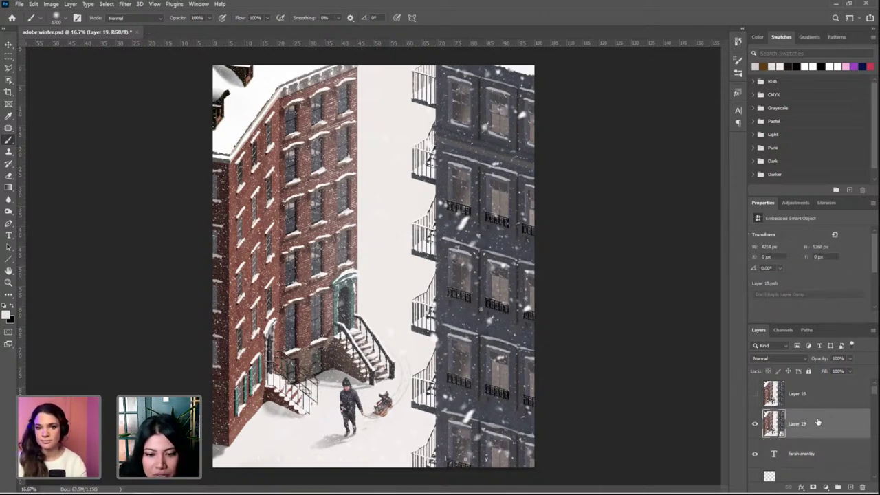
left_click(121, 6)
left_click(117, 282)
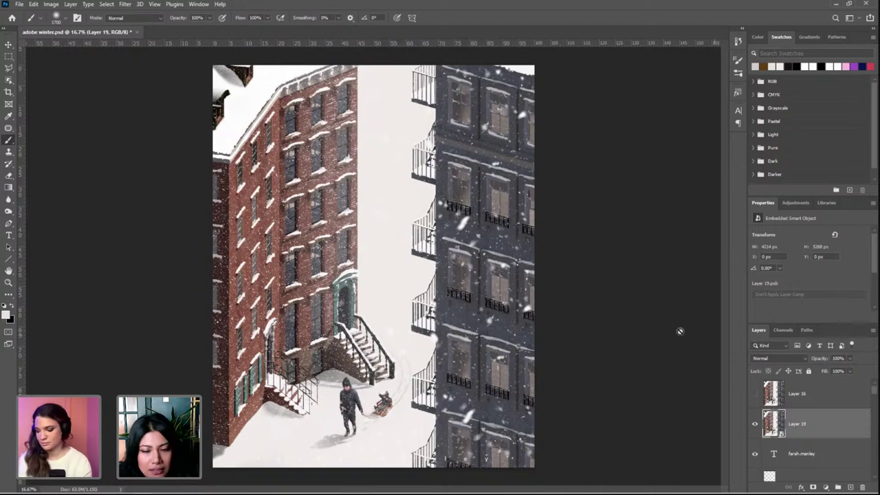
left_click(125, 5)
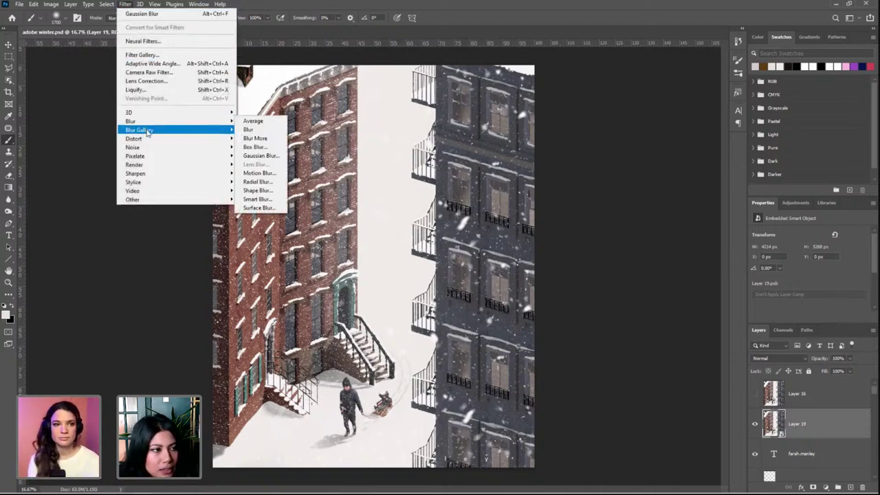
mouse_move(144, 130)
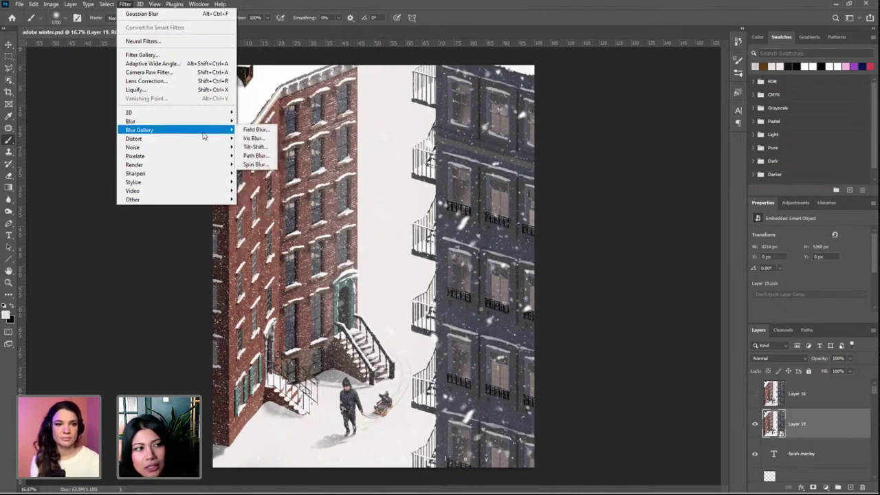
left_click(254, 129)
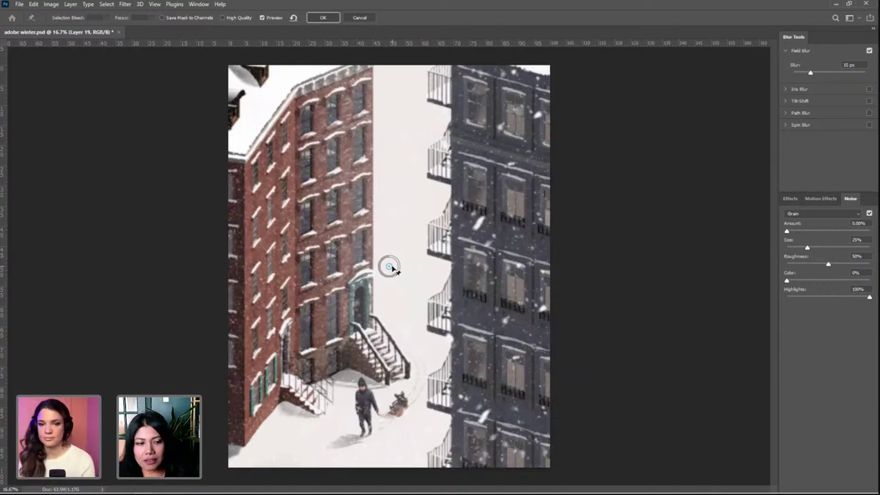
left_click_drag(389, 267, 371, 403)
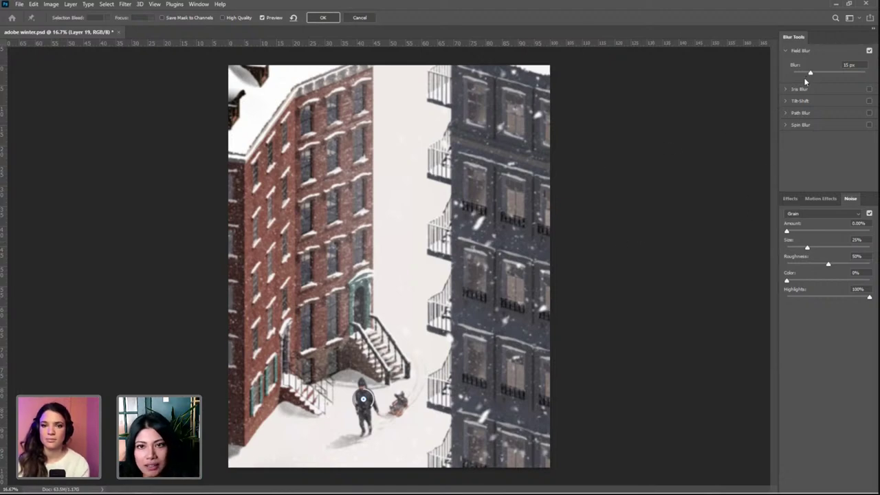
left_click_drag(808, 74, 797, 79)
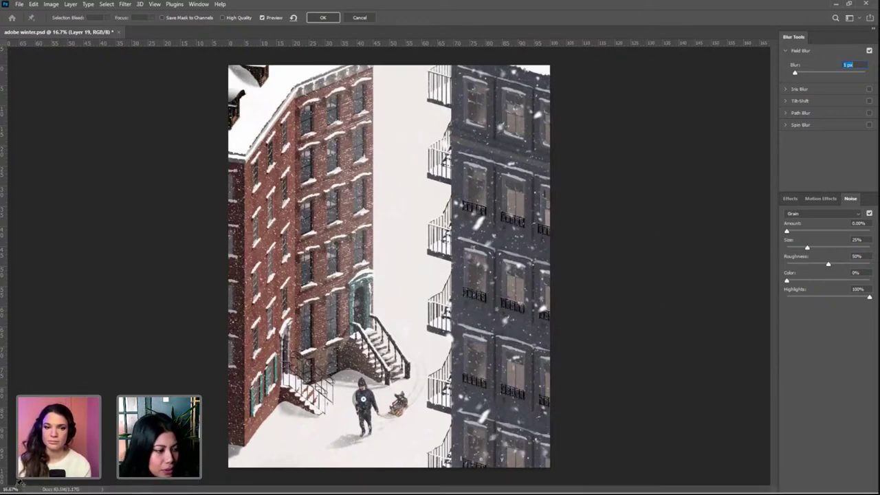
left_click(157, 313)
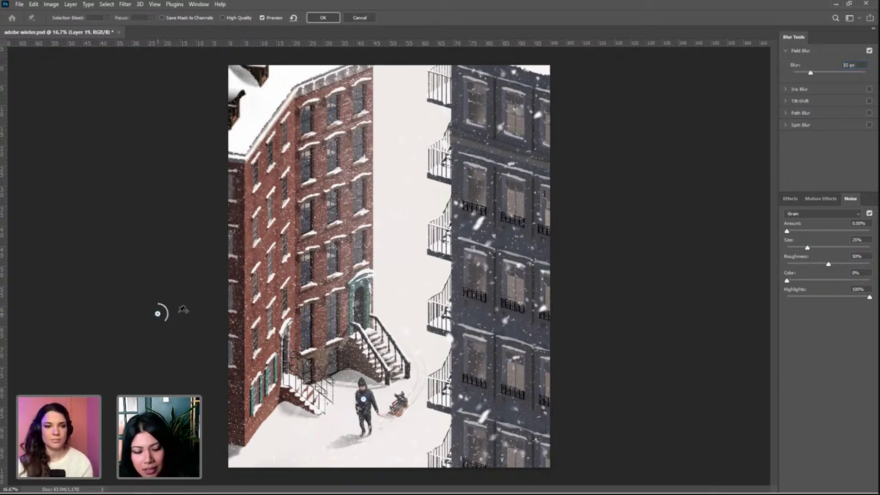
key("Delete")
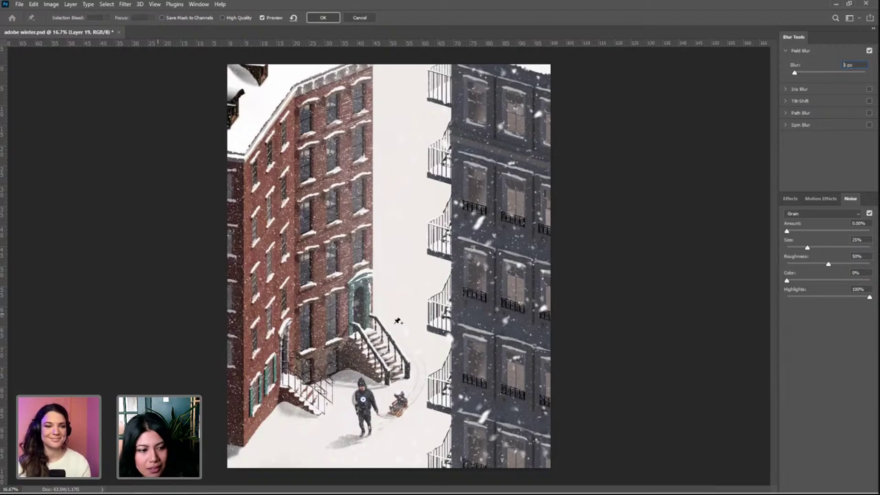
Add grain noise with an amount of 18.23% to the field blur and apply the filter to the smart object
key("ctrl+plus")
scroll(777, 291, "down", 3)
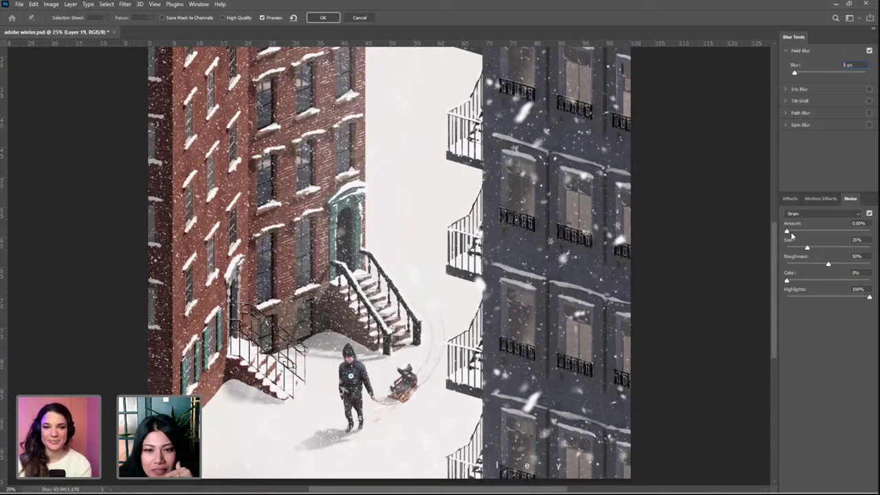
left_click_drag(790, 231, 802, 234)
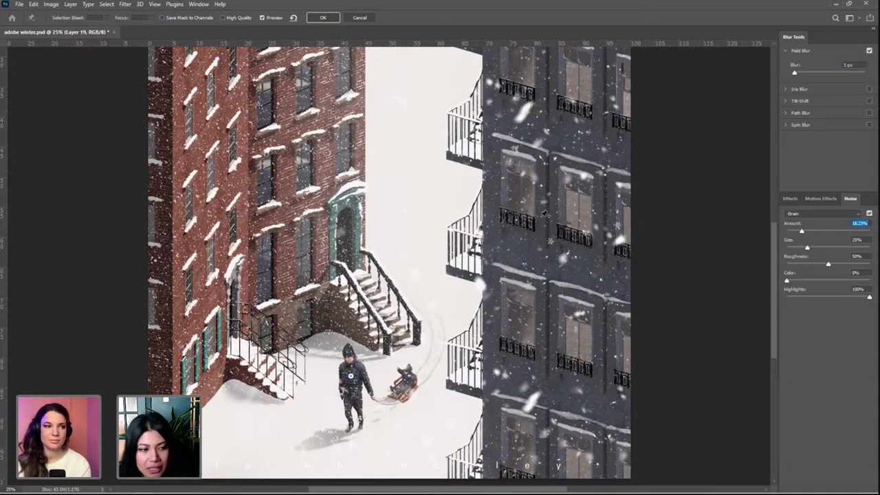
scroll(561, 210, "up", 1)
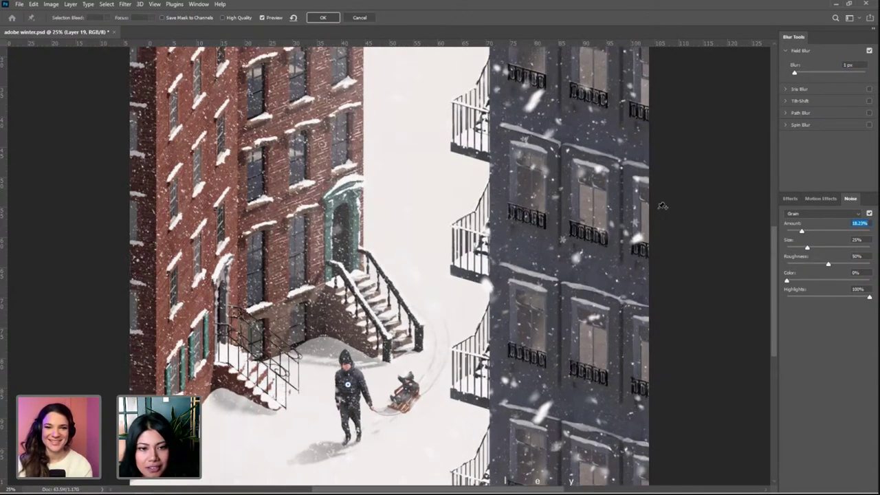
scroll(378, 292, "up", 1)
scroll(392, 305, "up", 1)
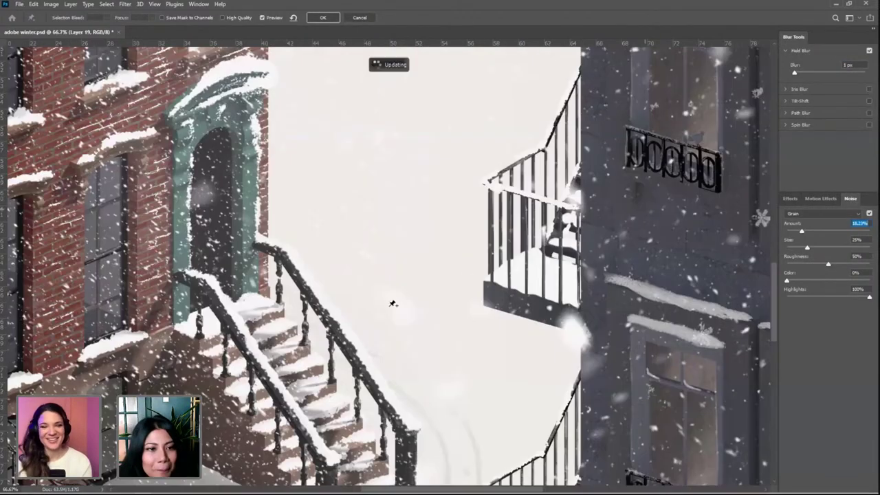
scroll(473, 172, "right", 5)
scroll(473, 172, "up", 2)
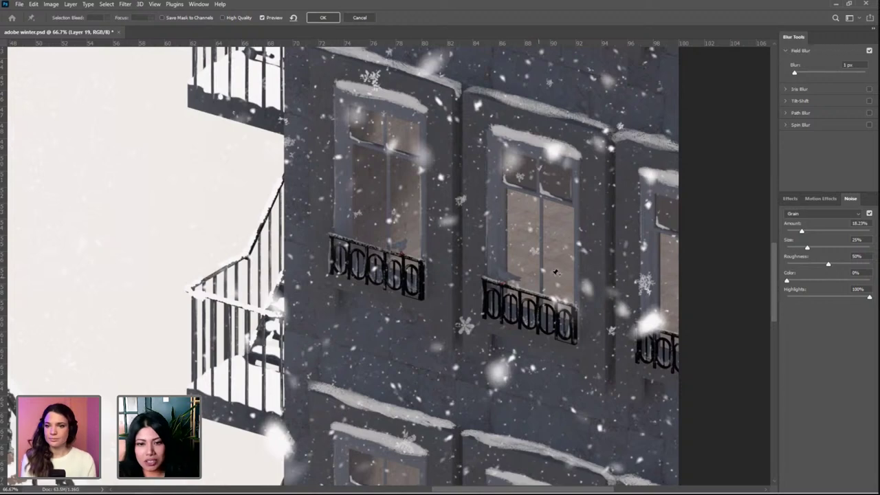
left_click(323, 18)
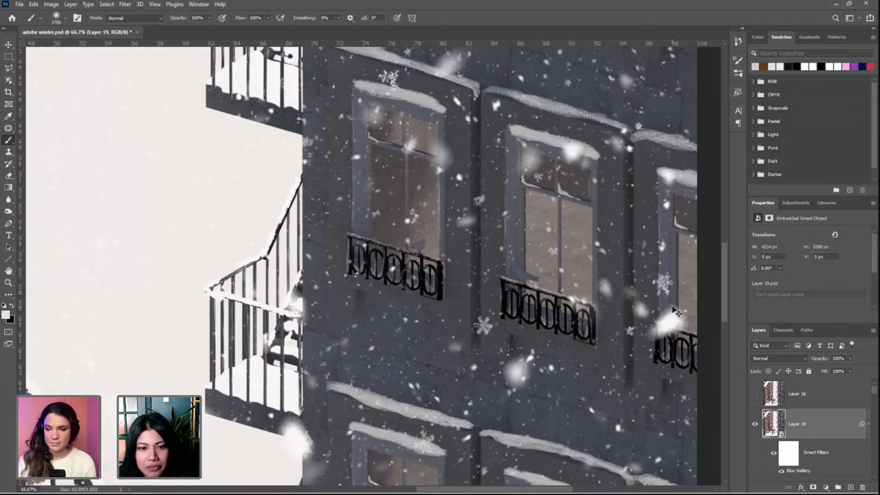
scroll(673, 311, "down", 3)
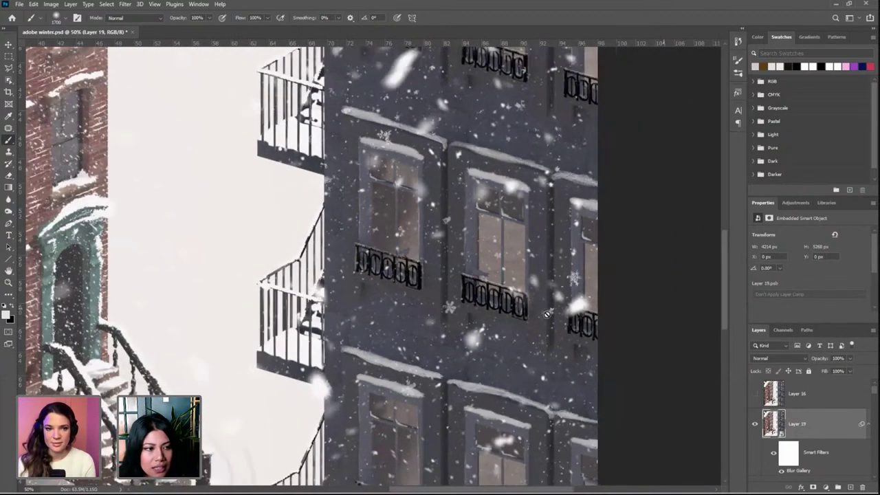
scroll(546, 314, "down", 1)
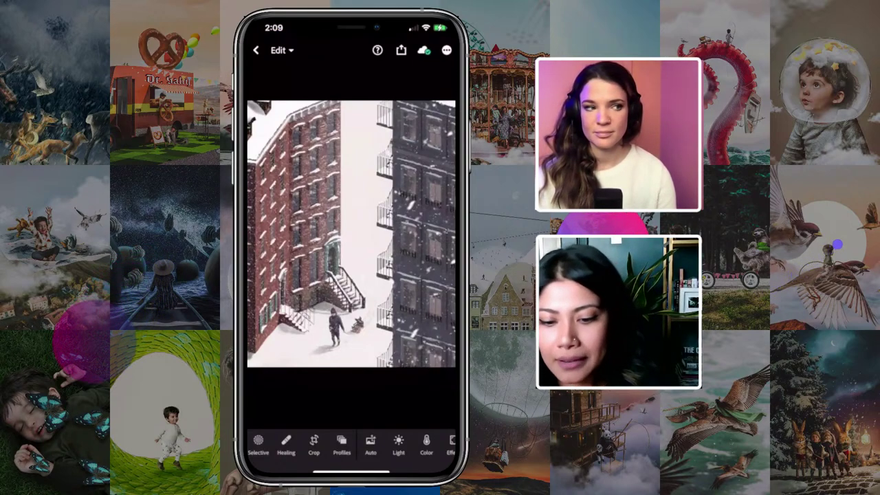
In Lightroom on the phone, apply the user preset FAR - water to the winter street image
scroll(350, 445, "right", 3)
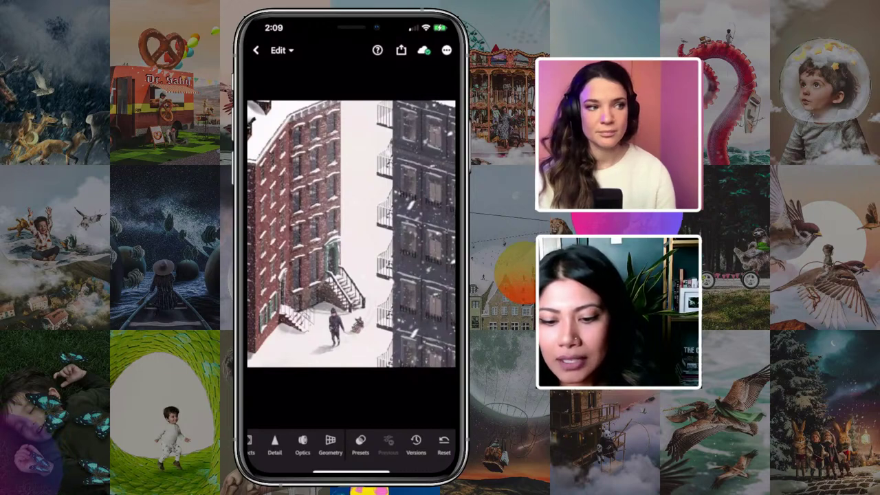
left_click(360, 443)
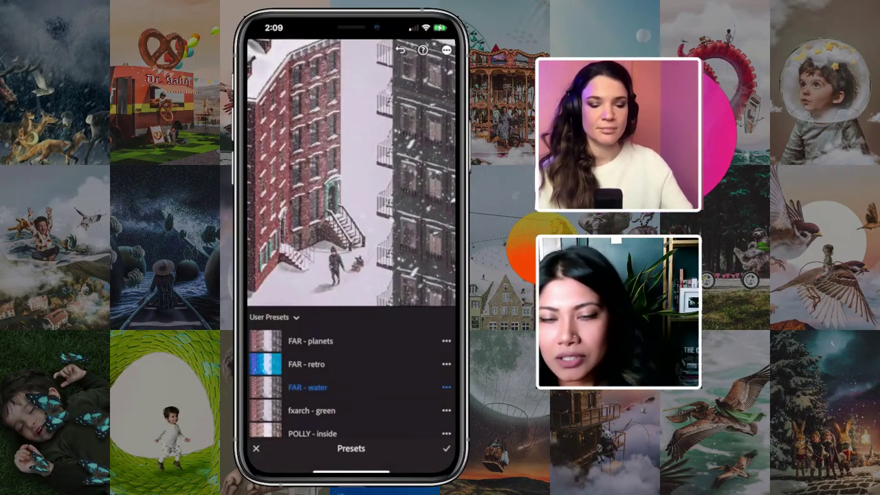
left_click(446, 448)
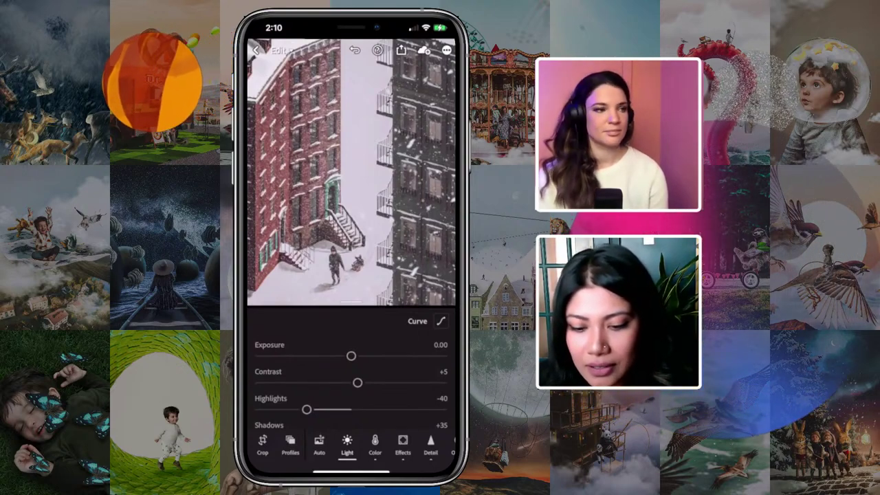
Review the image's color settings and the list of user presets
left_click(374, 445)
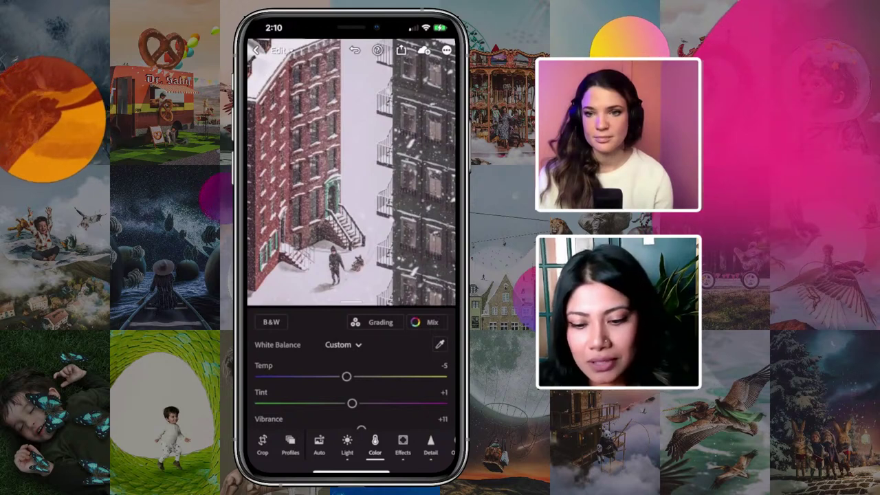
scroll(350, 445, "right", 5)
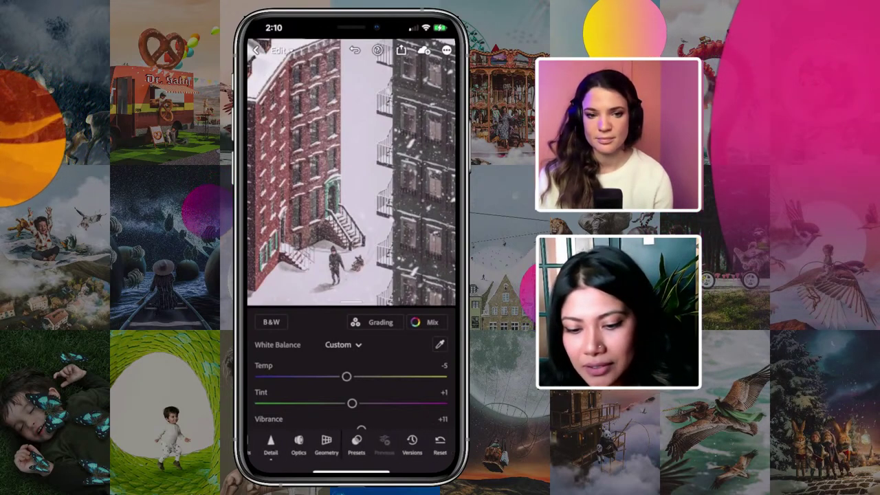
left_click(356, 445)
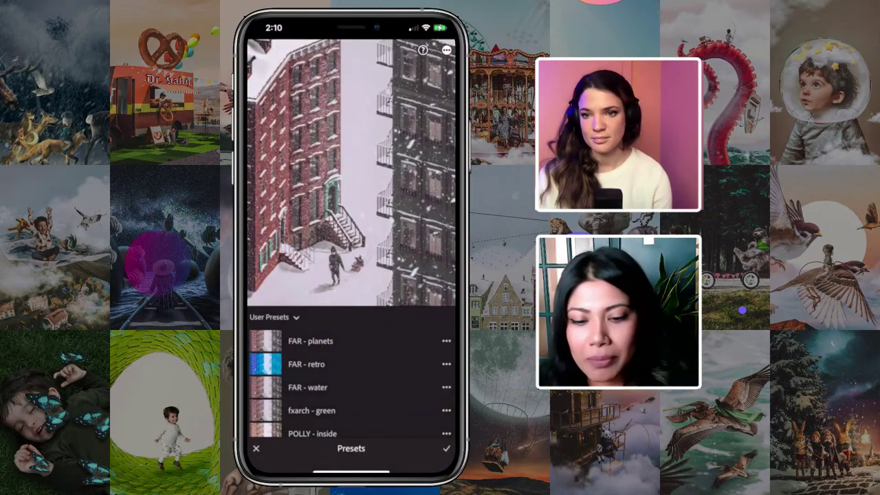
left_click(446, 448)
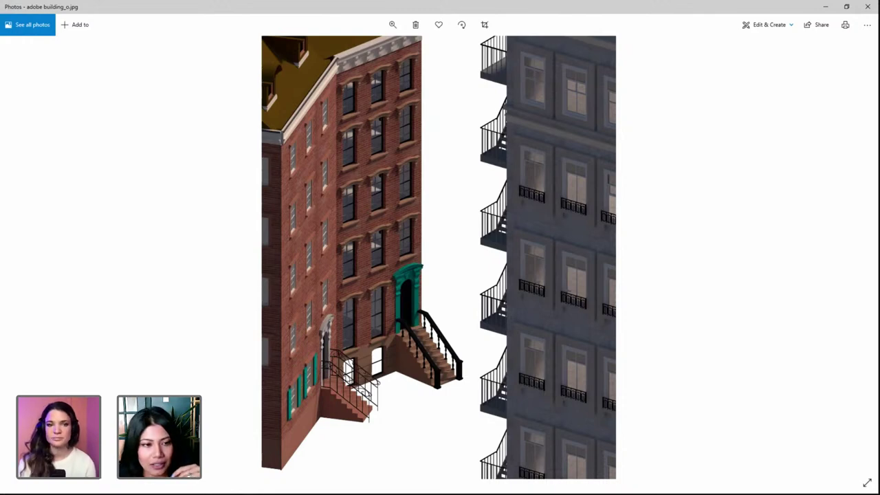
In Photos, compare the original adobe building_o.jpg, the snowy adobe winter_o.jpg and the color-graded Adobe winter_LR.jpg
key("Right")
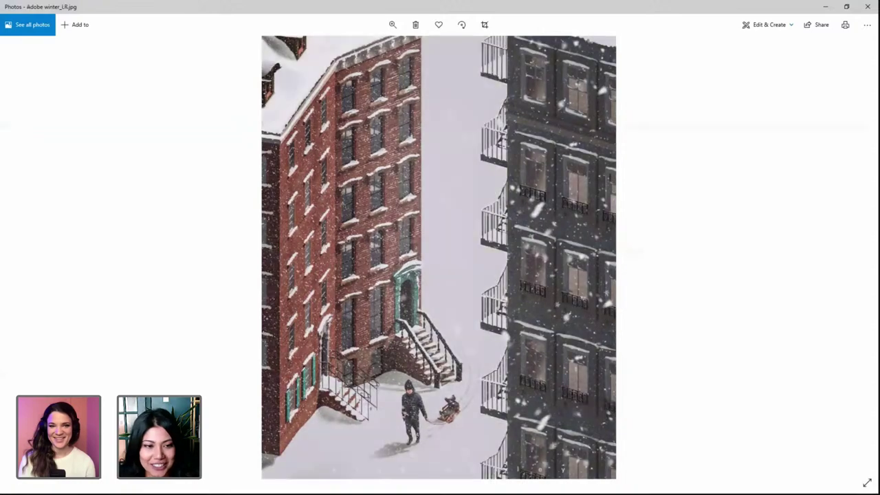
key("Left")
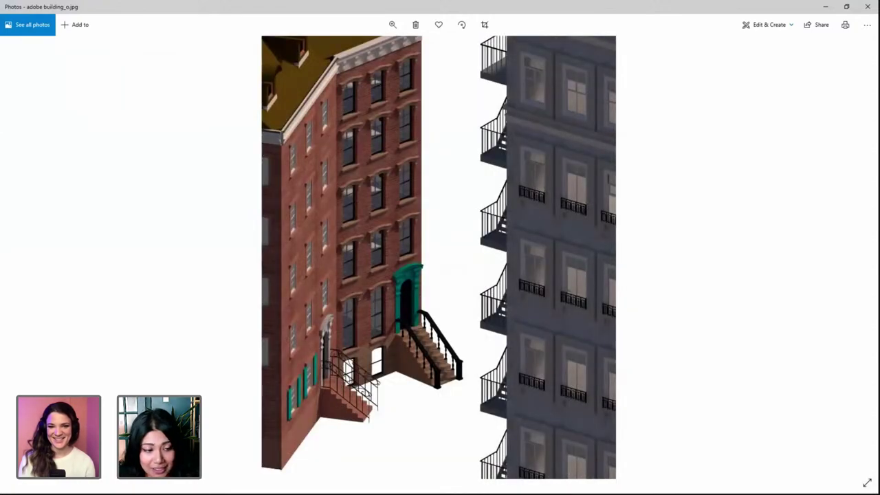
key("Right")
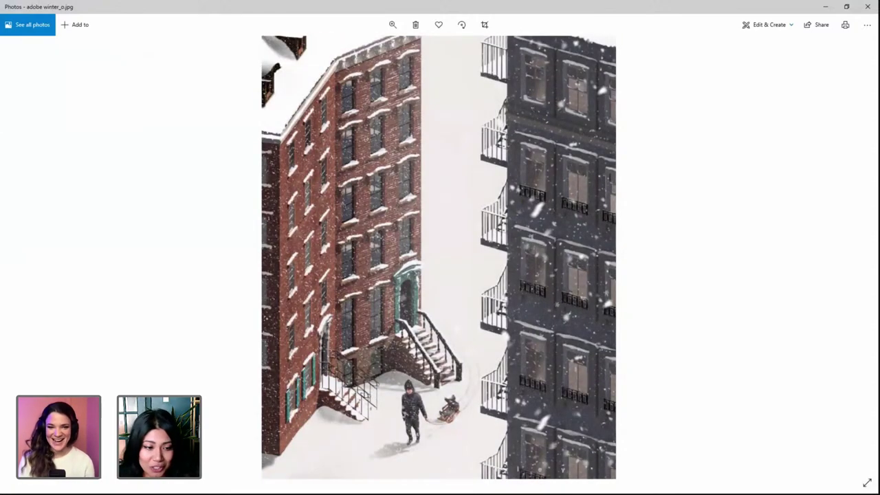
key("Right")
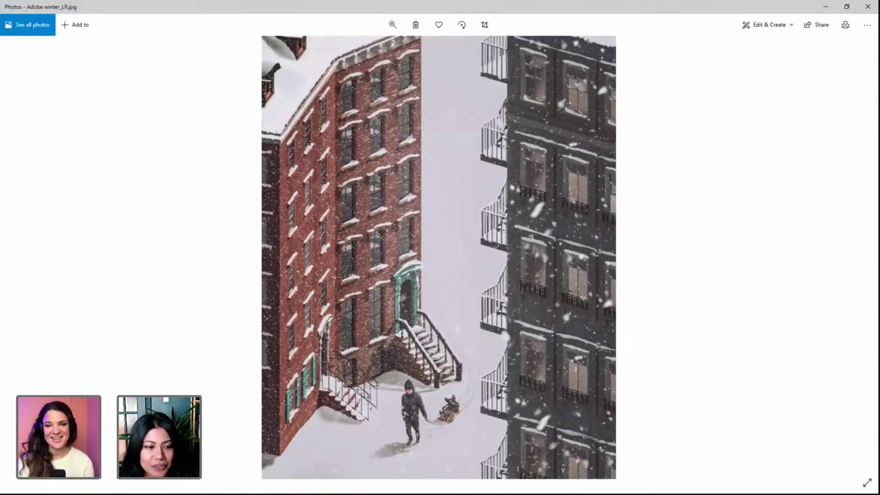
key("Left")
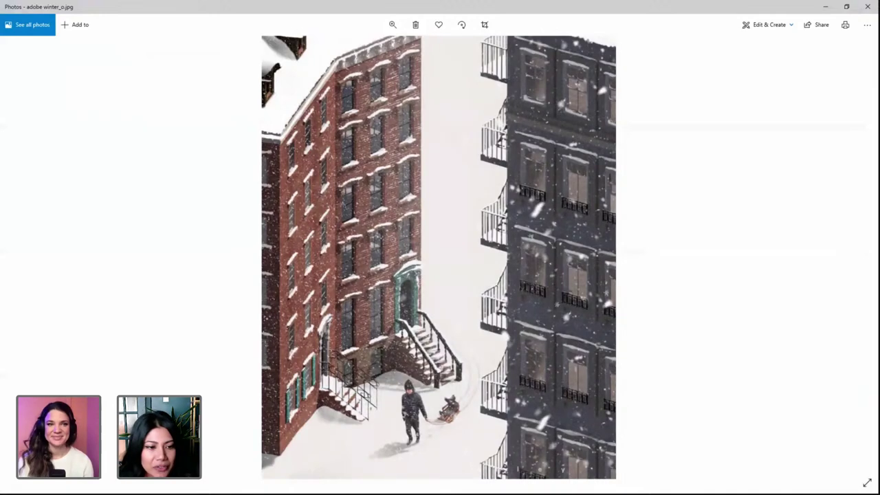
key("Right")
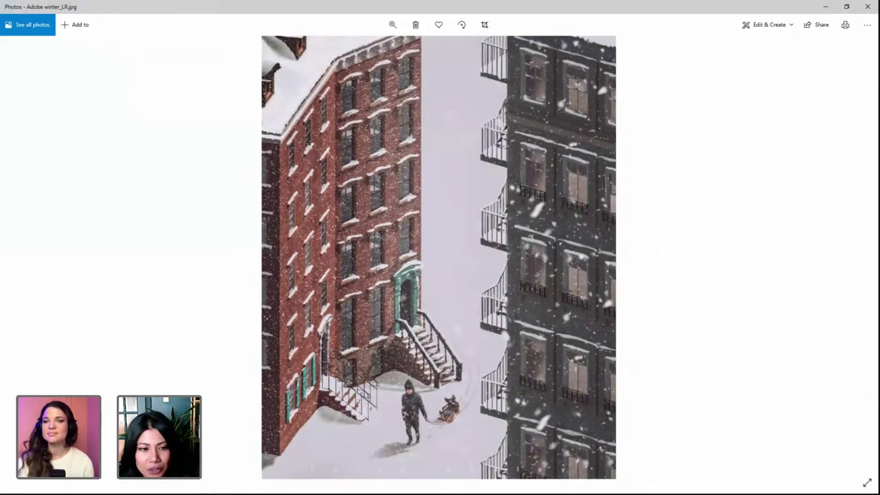
key("Left")
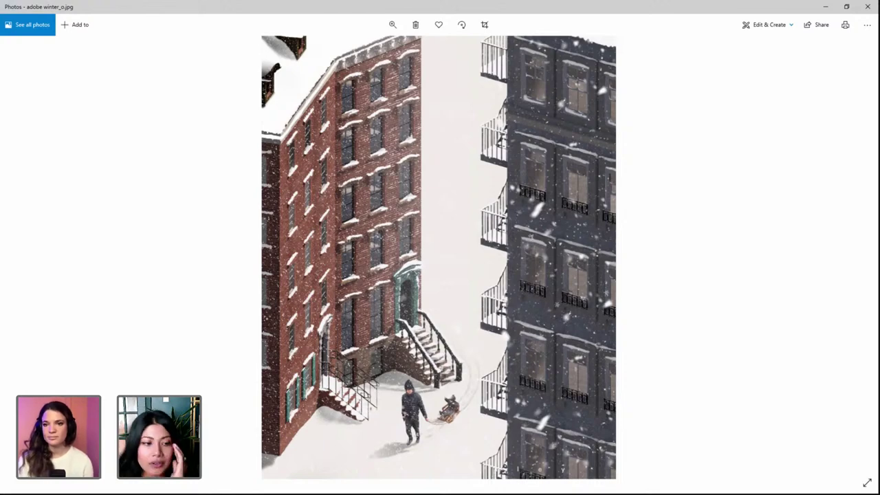
key("Left")
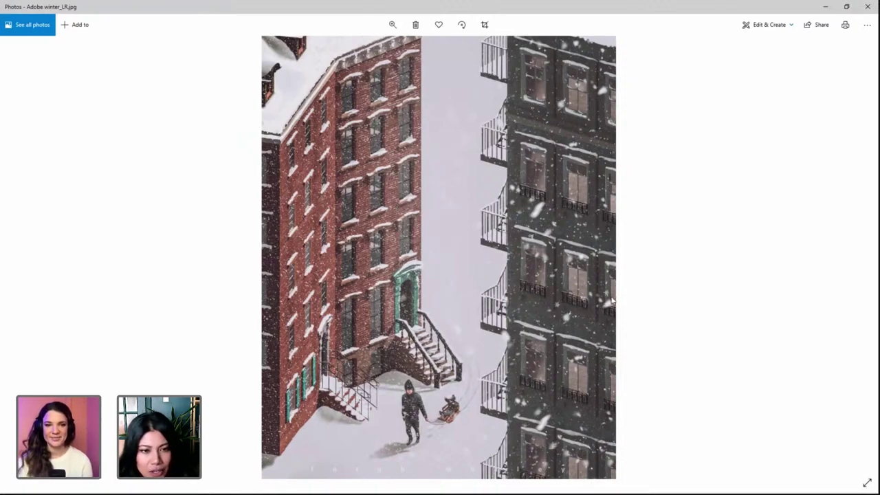
key("Left")
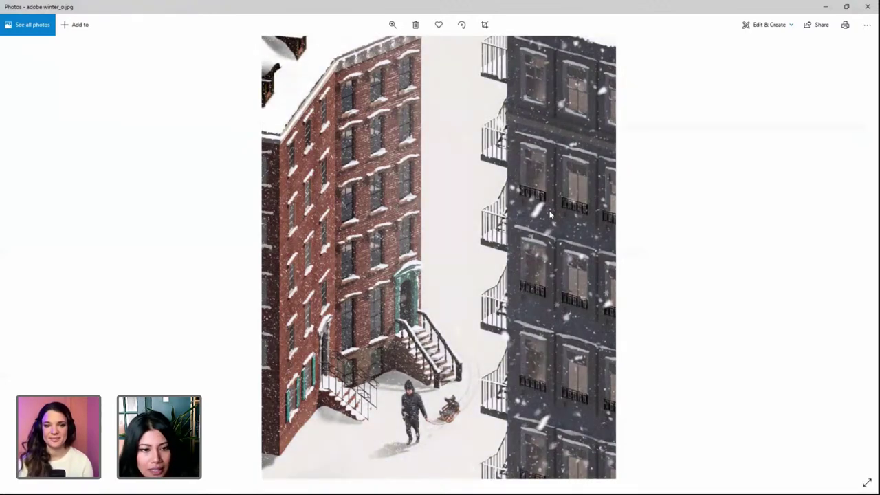
Inspect the color-graded Adobe winter_LR.jpg up close, from the dark building's windows down to the stairs and the sled figures
key("Right")
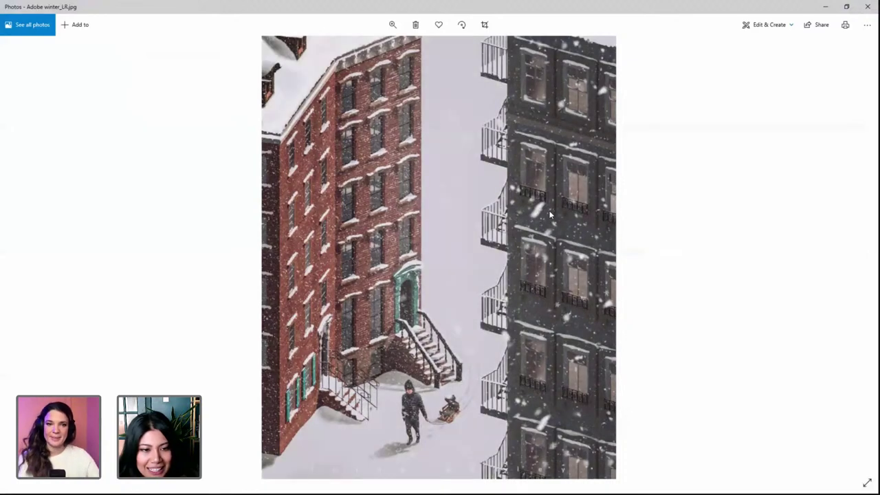
scroll(545, 238, "up", 3)
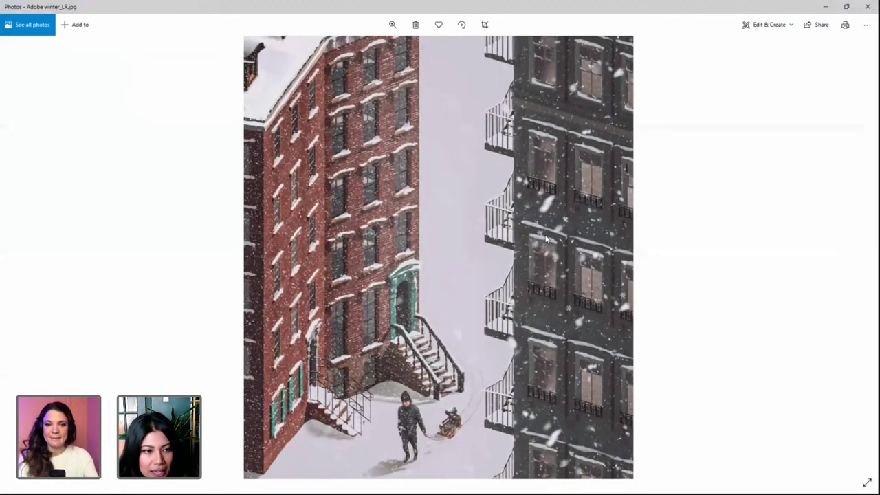
key("ctrl+plus")
key("ctrl+plus")
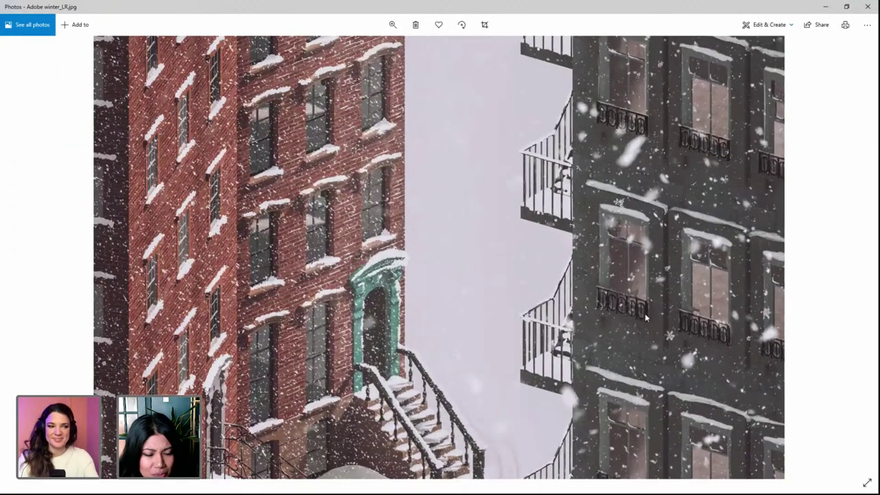
left_click_drag(647, 318, 651, 244)
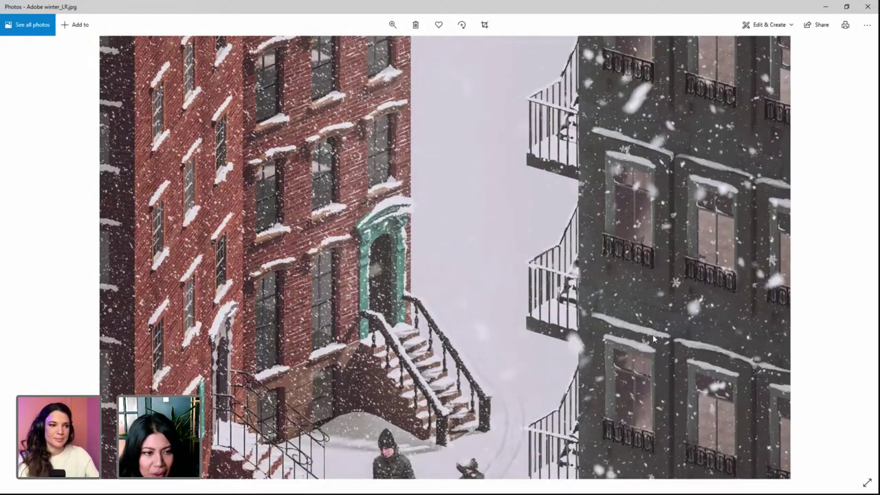
left_click_drag(643, 321, 629, 195)
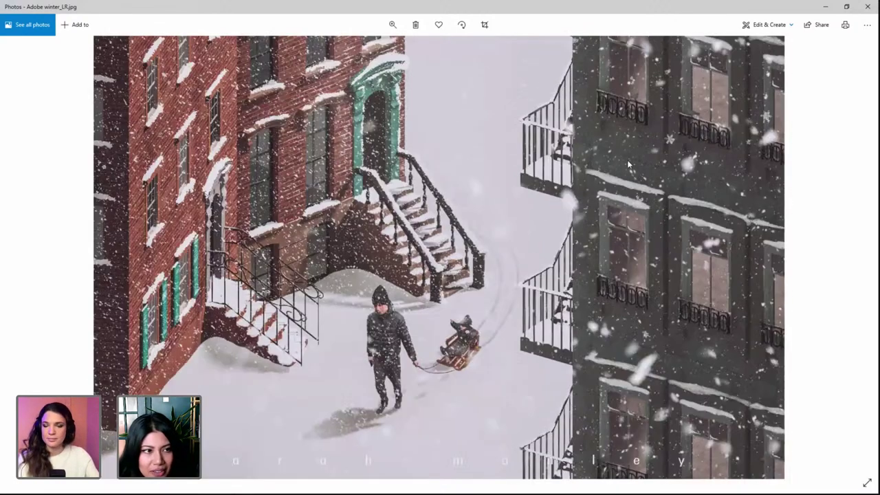
left_click_drag(630, 164, 638, 299)
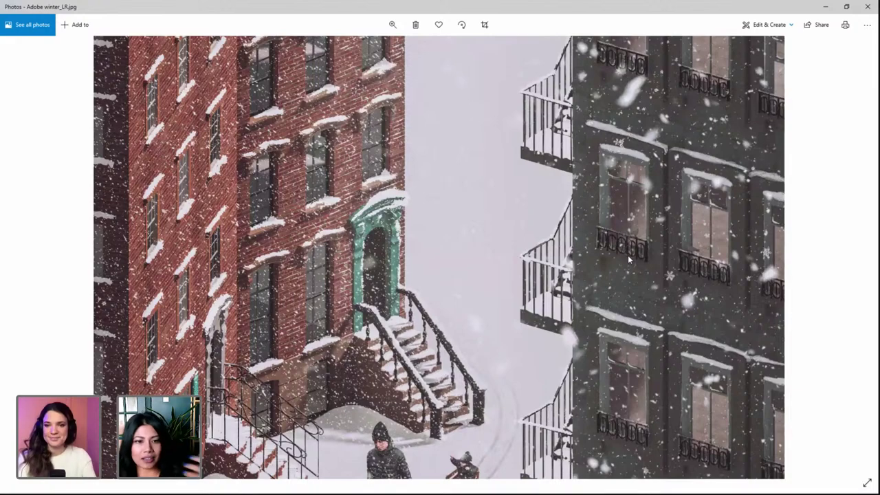
Examine the snow on the rooftops, window ledges, balconies and staircase of the color-graded winter street at close range
scroll(628, 259, "up", 4)
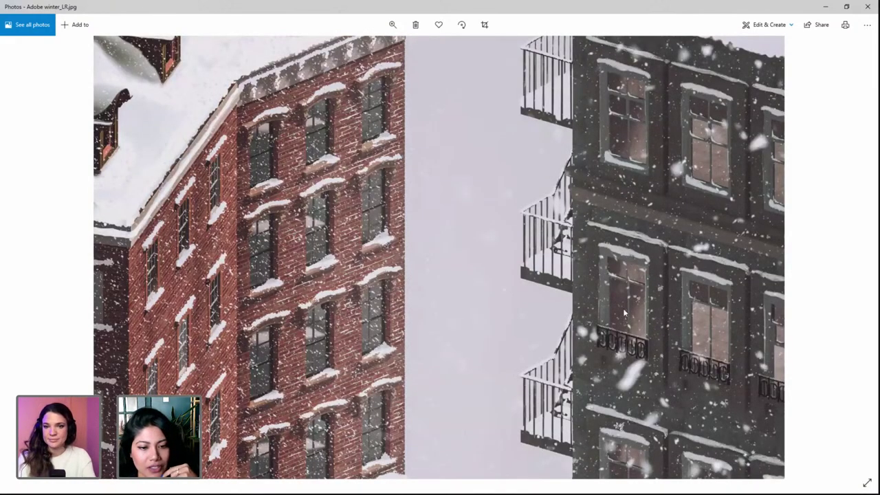
scroll(628, 228, "down", 3)
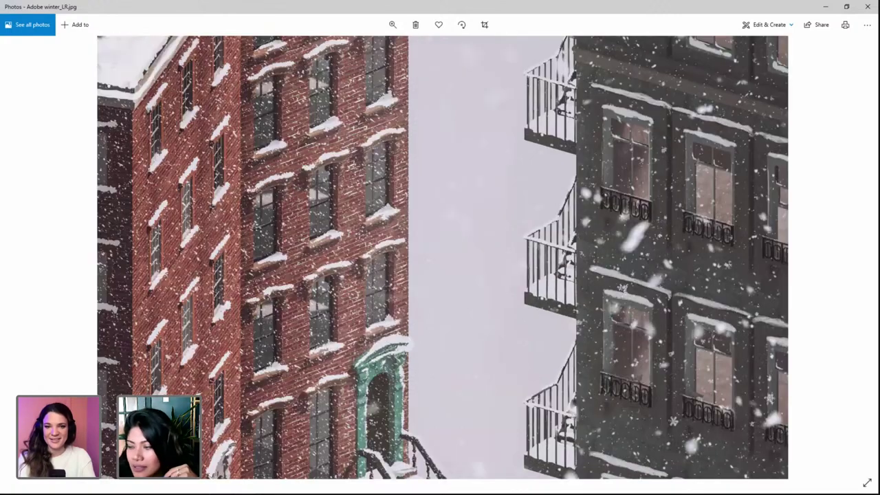
scroll(654, 257, "down", 3)
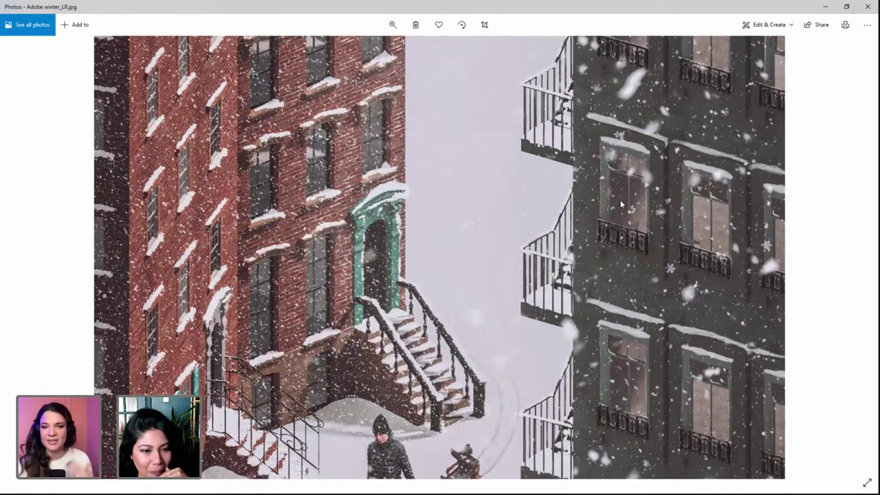
scroll(621, 204, "down", 1)
scroll(613, 256, "down", 1)
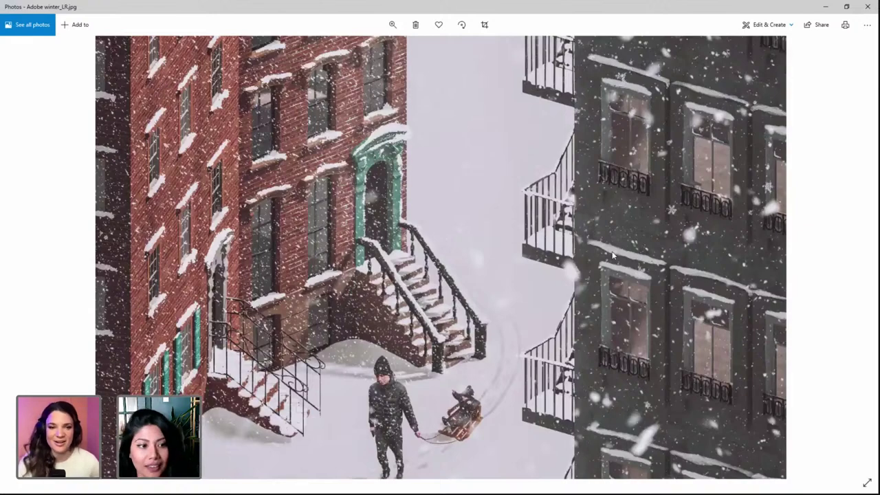
scroll(614, 256, "up", 3)
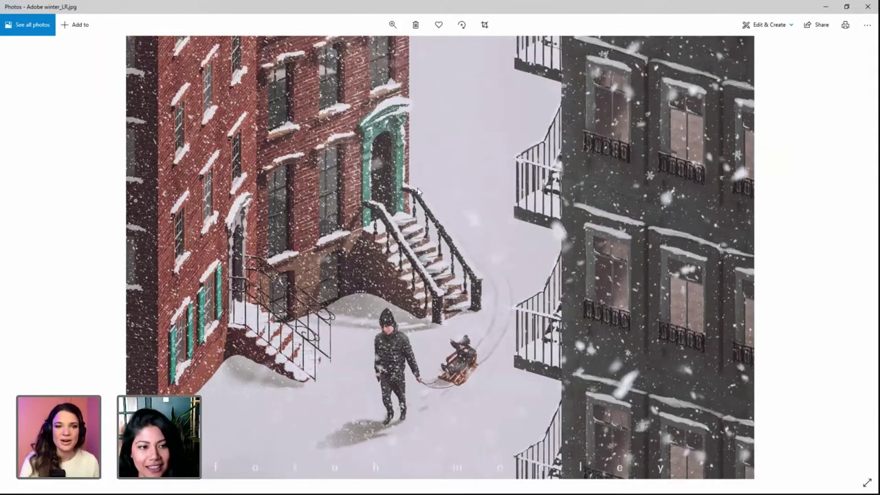
scroll(565, 232, "up", 1)
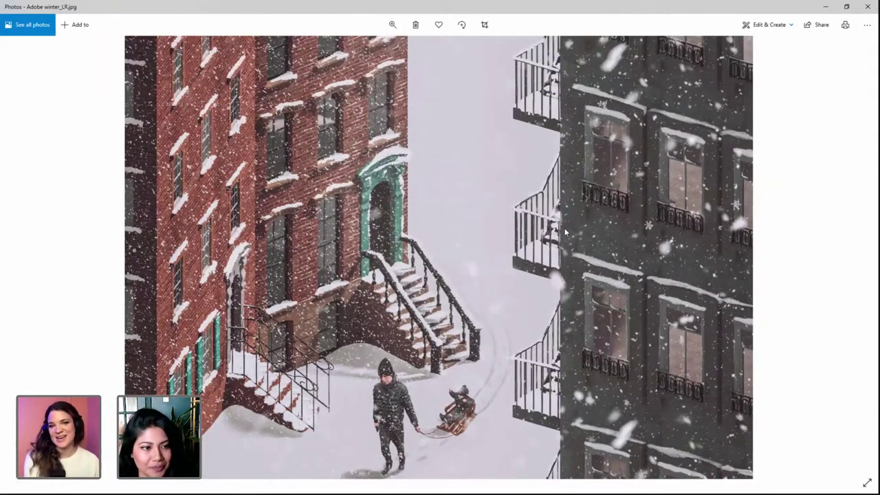
Compare the full color-graded winter street with the original adobe building_o.jpg and the ungraded adobe winter_o.jpg
scroll(565, 233, "up", 3)
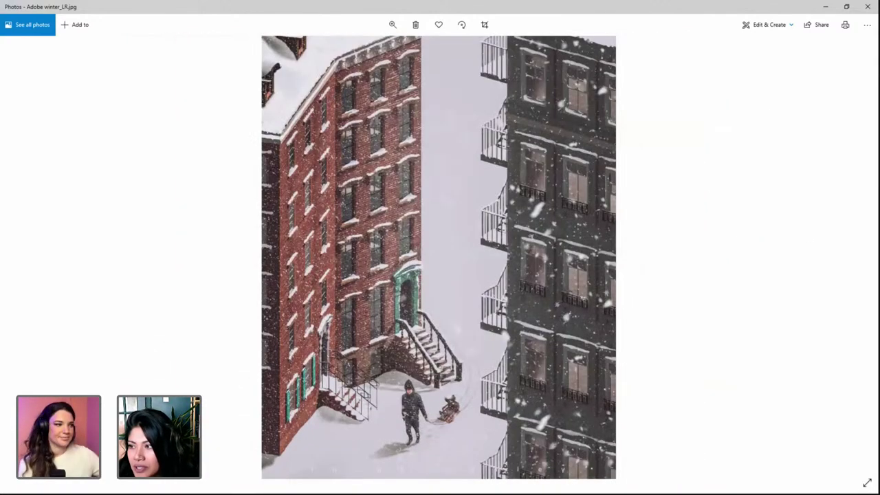
key("Right")
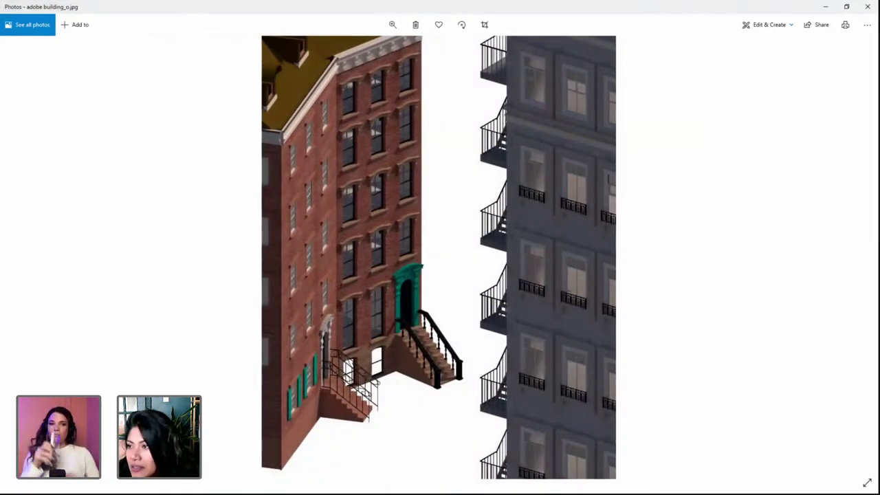
key("Right")
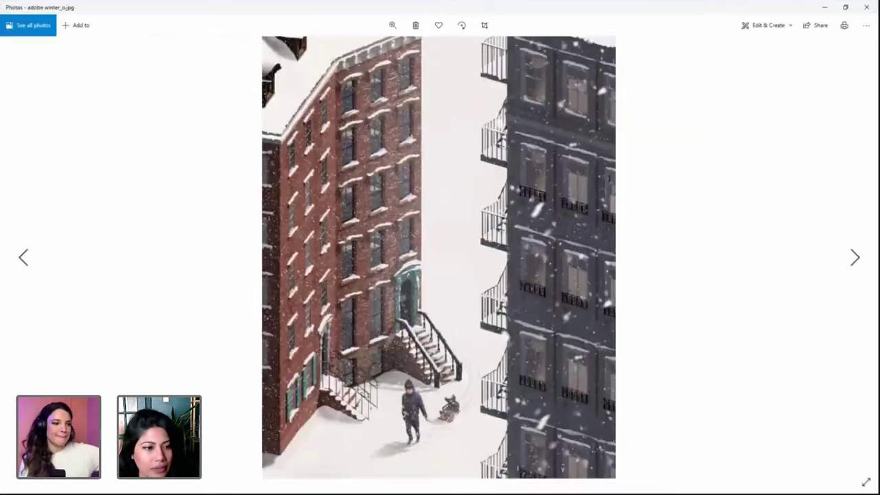
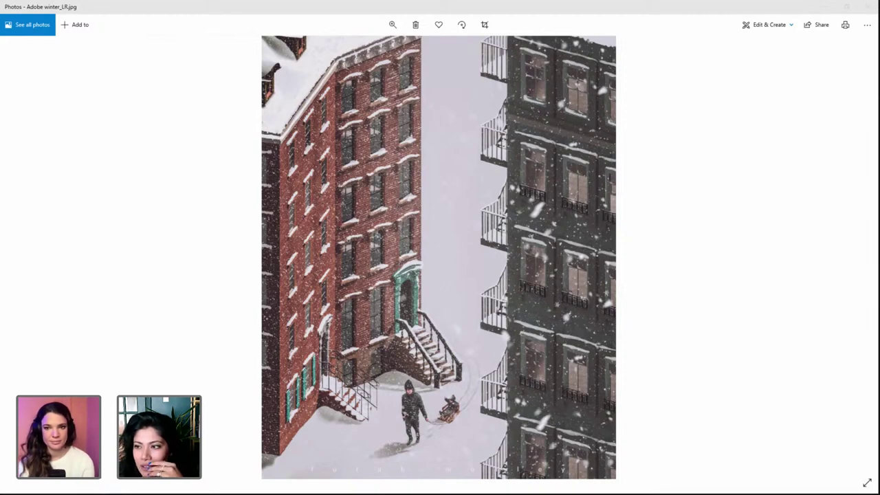
Compare the original snow hill roof_o.jpg with the finished ski-slope artwork Snow hill roof_LR.jpg
key("Right")
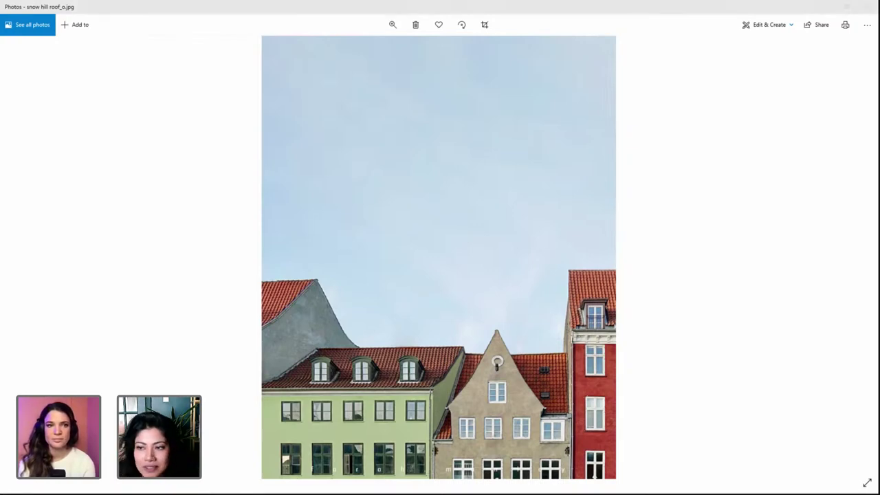
key("alt+Tab")
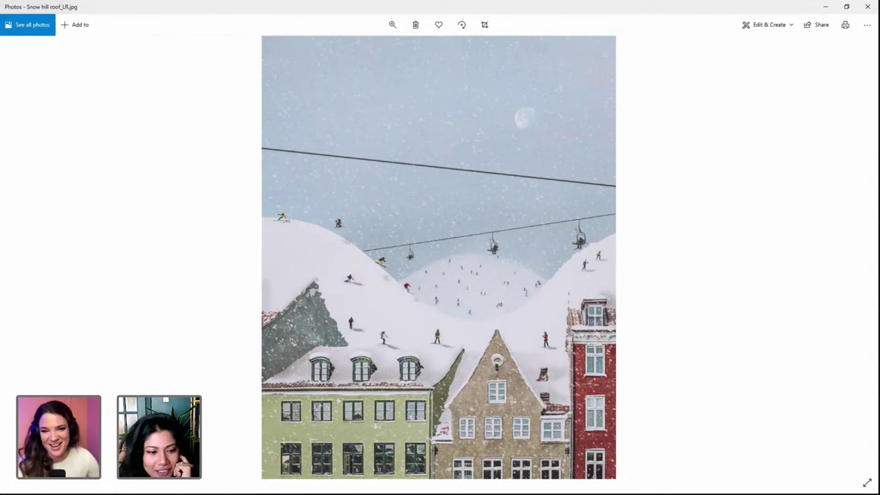
key("Right")
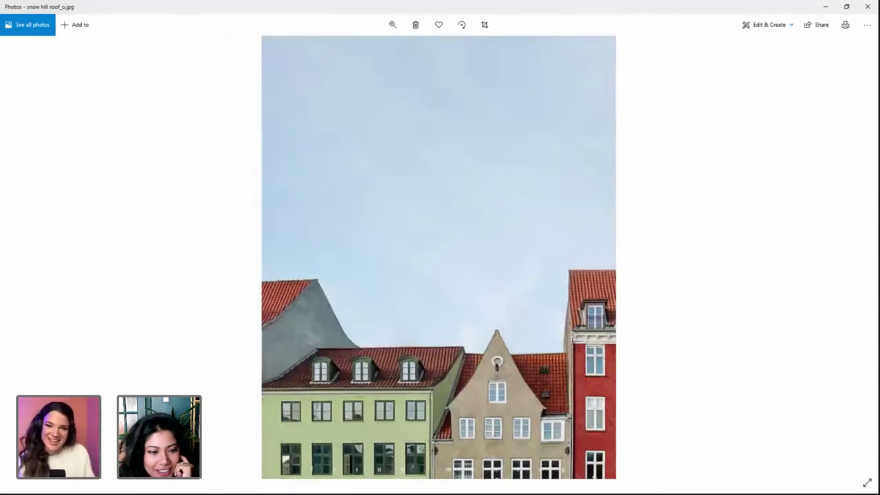
key("Left")
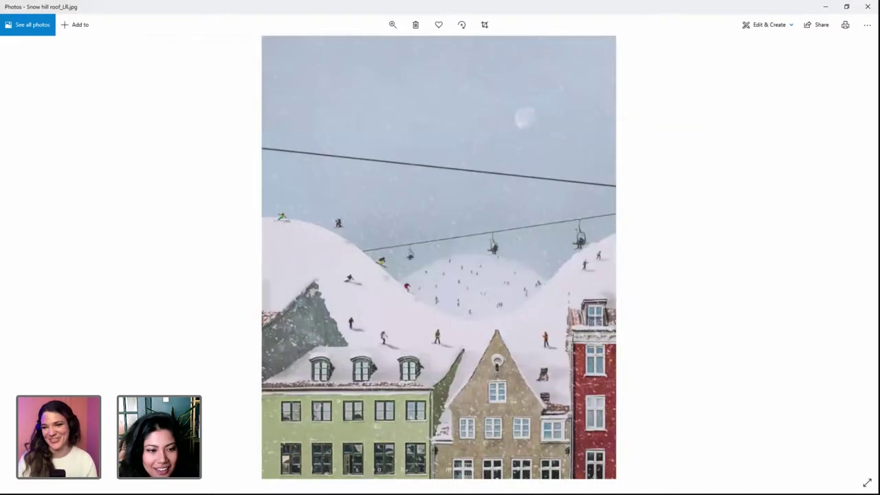
key("Right")
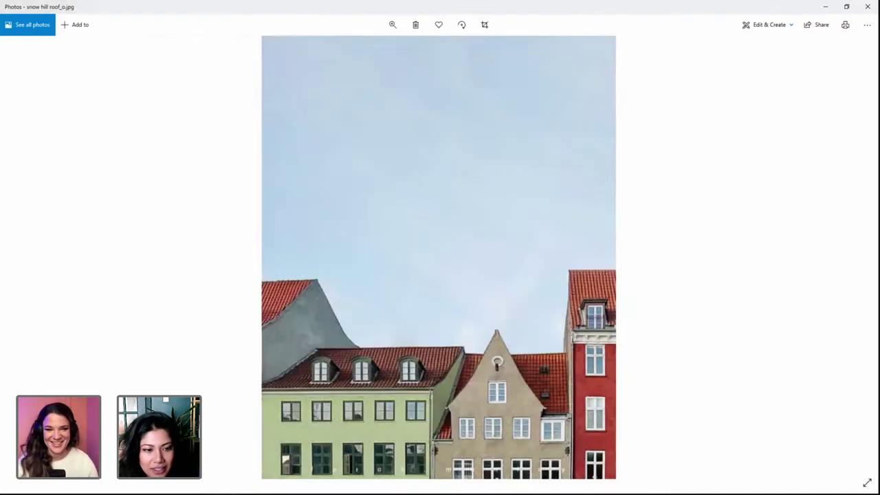
key("Left")
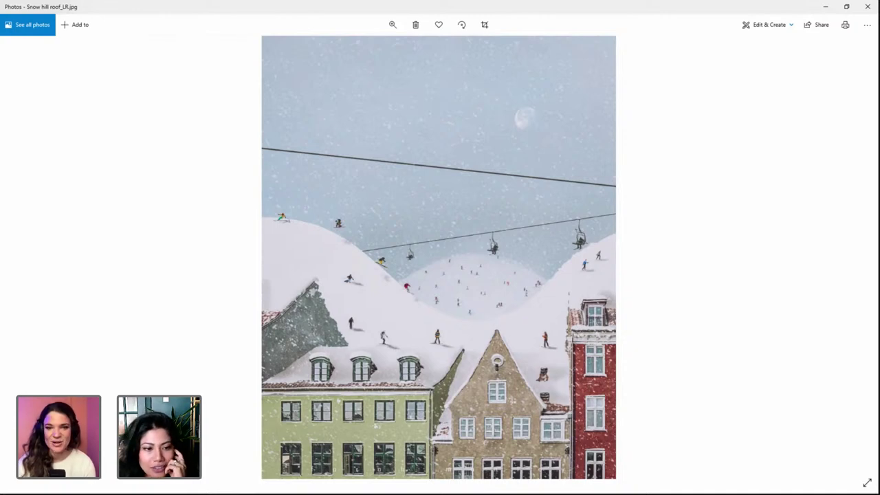
key("Right")
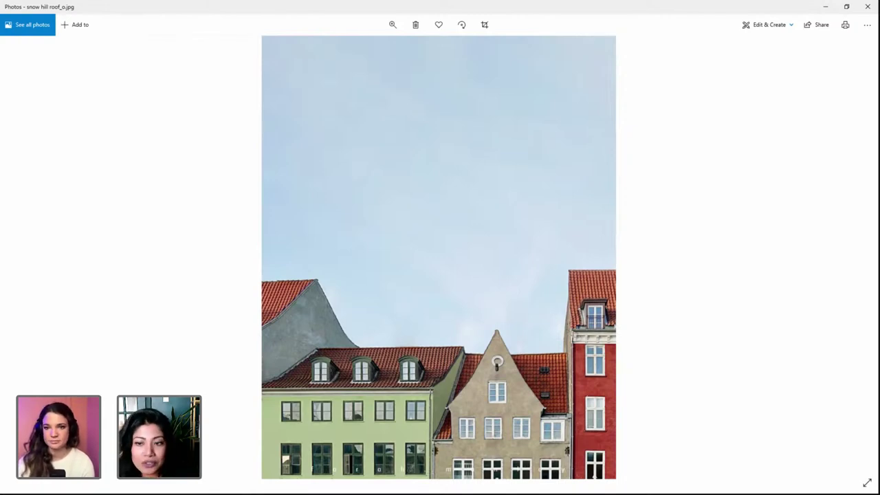
key("Left")
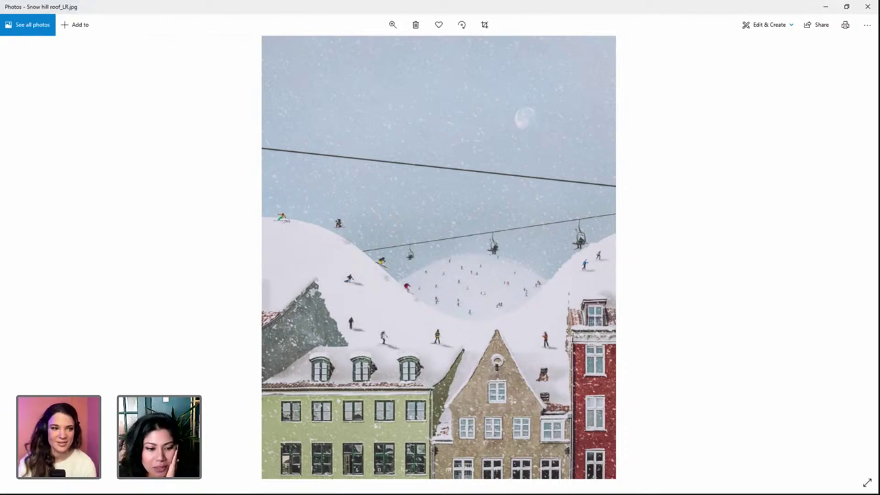
key("Right")
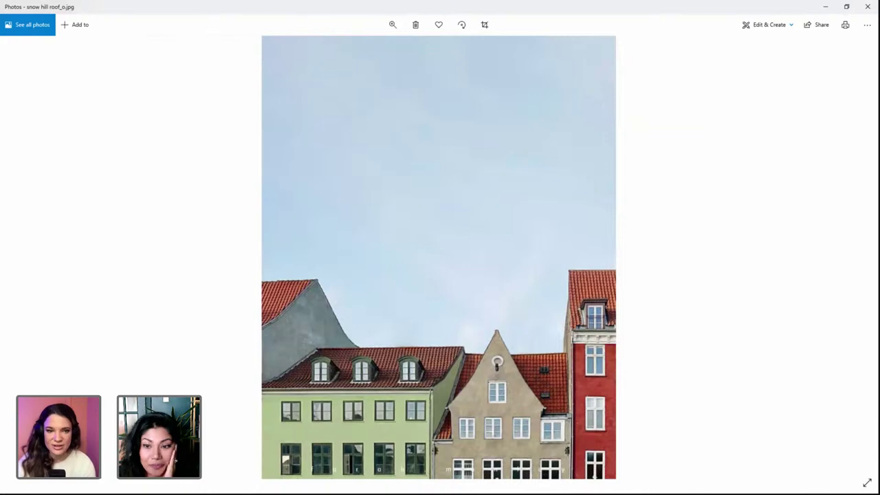
key("Left")
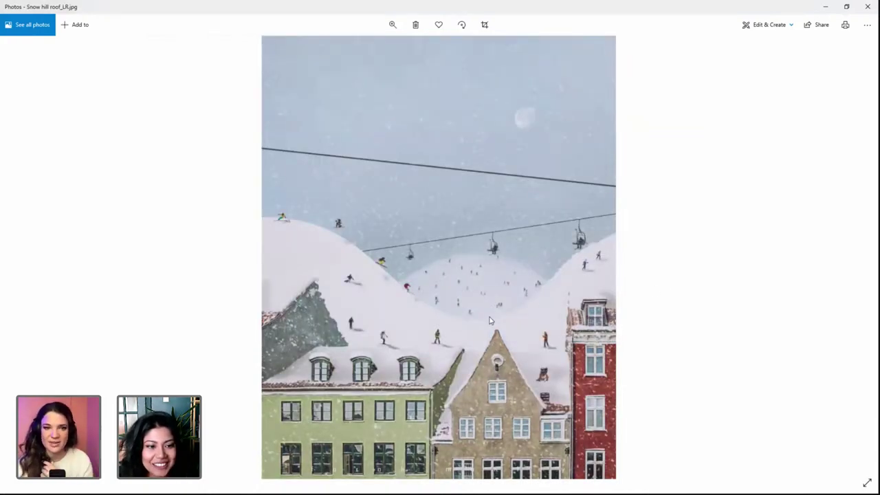
Examine the skiers, chairlifts and snow-covered roofs of Snow hill roof_LR.jpg up close, then view the whole image again
scroll(478, 321, "up", 5)
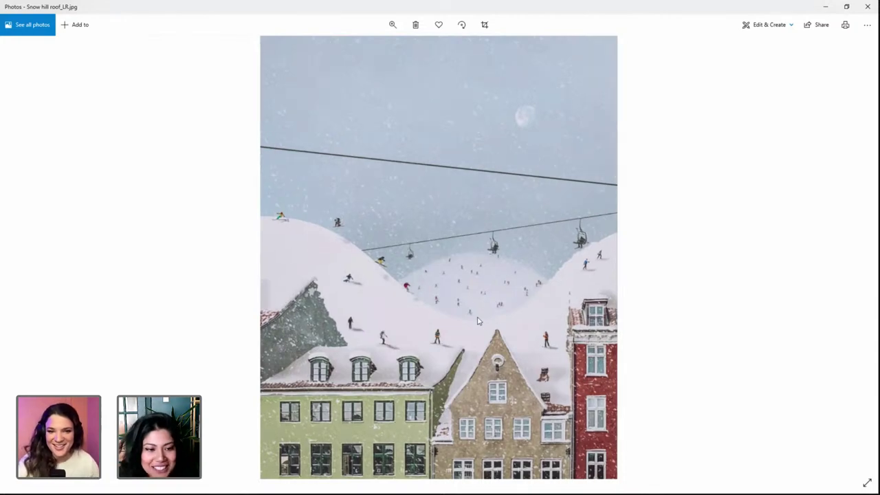
scroll(573, 227, "up", 5)
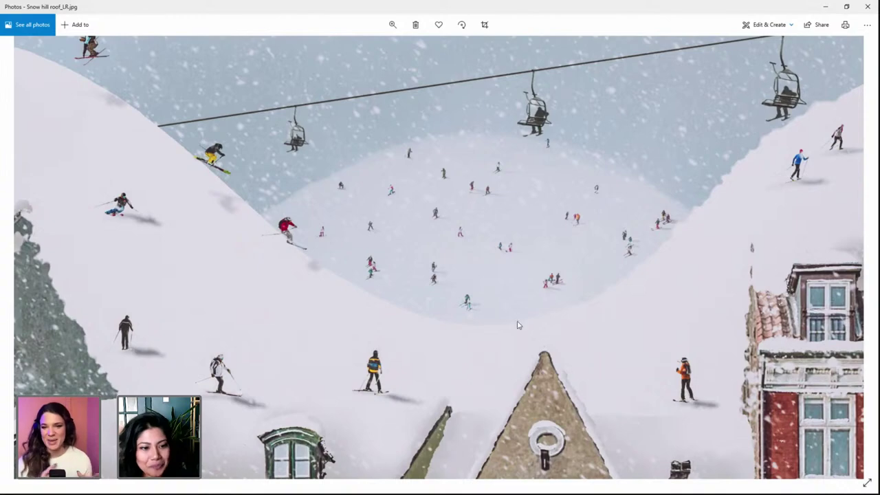
scroll(518, 325, "down", 1)
scroll(518, 325, "down", 4)
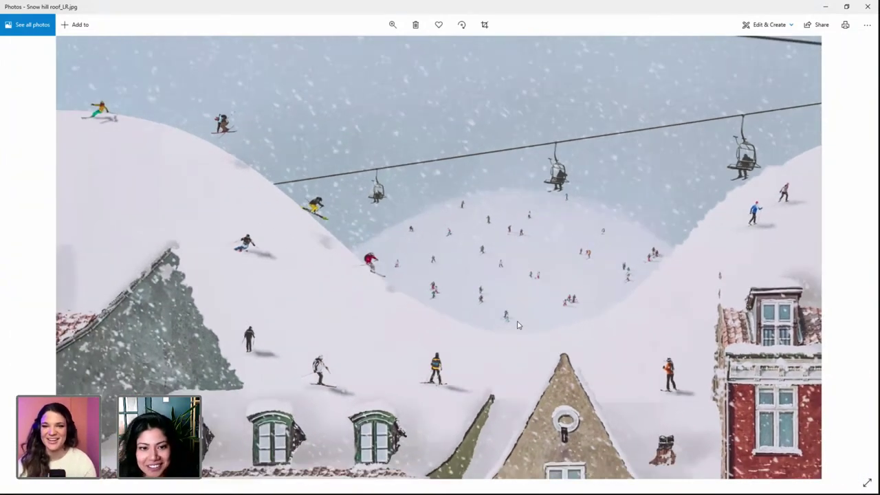
scroll(518, 325, "down", 2)
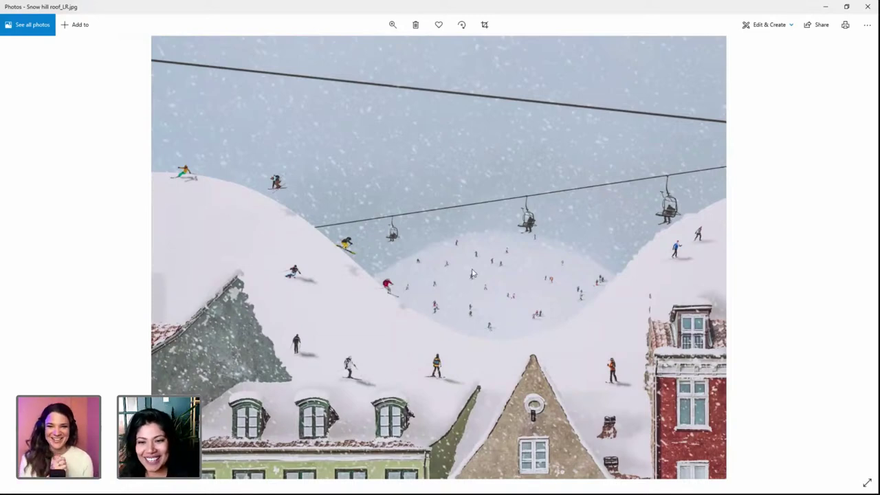
scroll(490, 245, "down", 1)
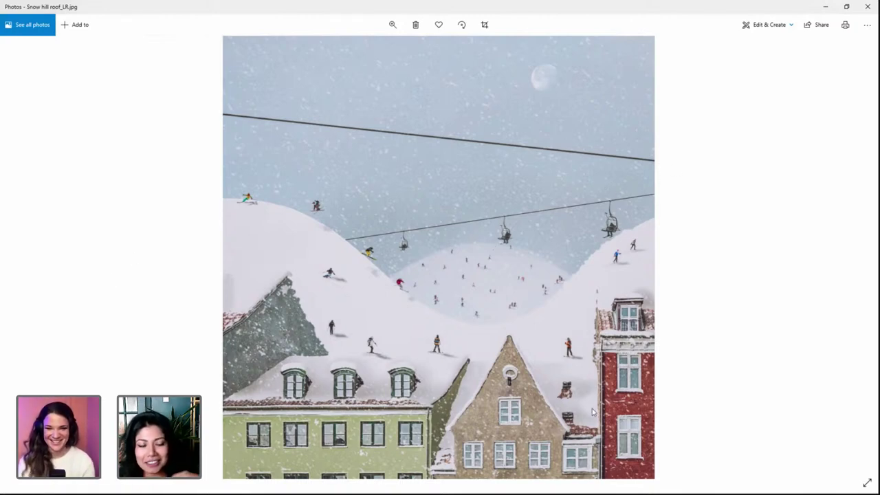
scroll(576, 270, "down", 3)
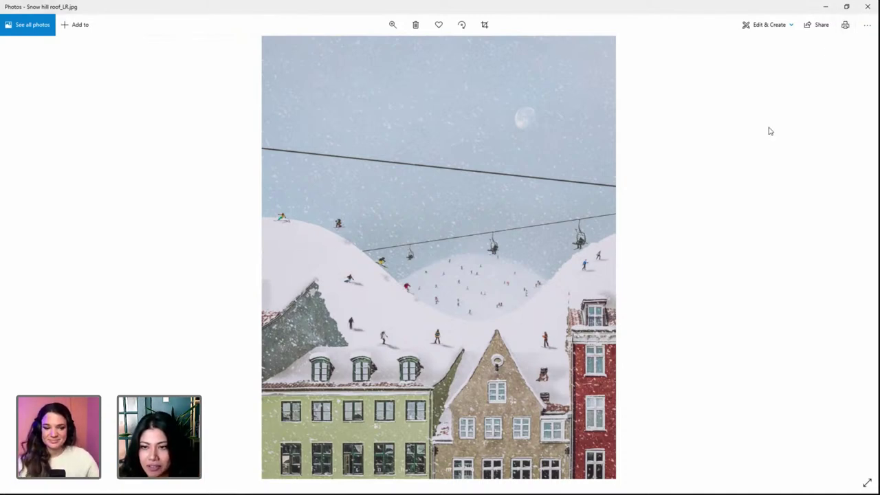
Close the Snow hill roof_LR.jpg window and restore the maximized Adobe winter_LR.jpg window to a smaller floating size
left_click(868, 10)
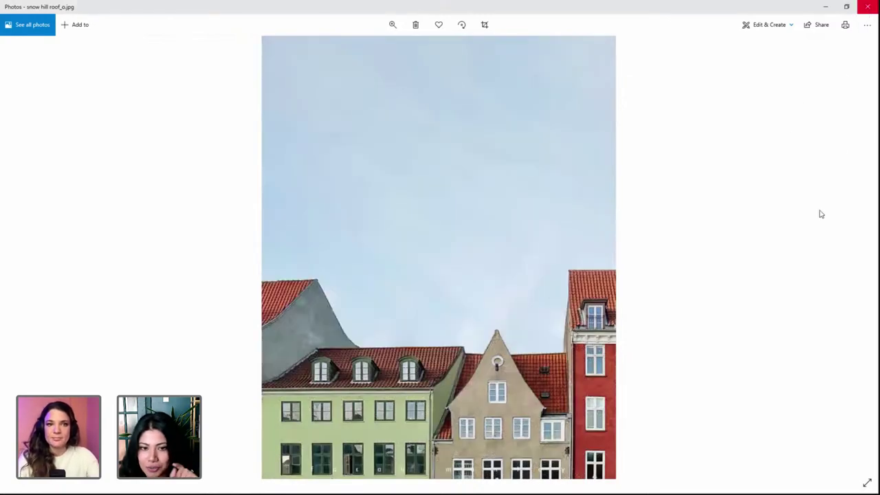
key("Right")
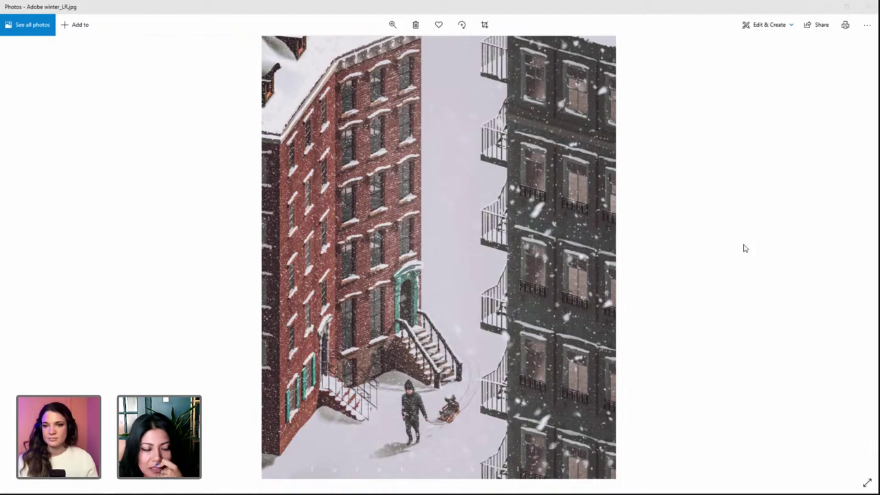
left_click(847, 8)
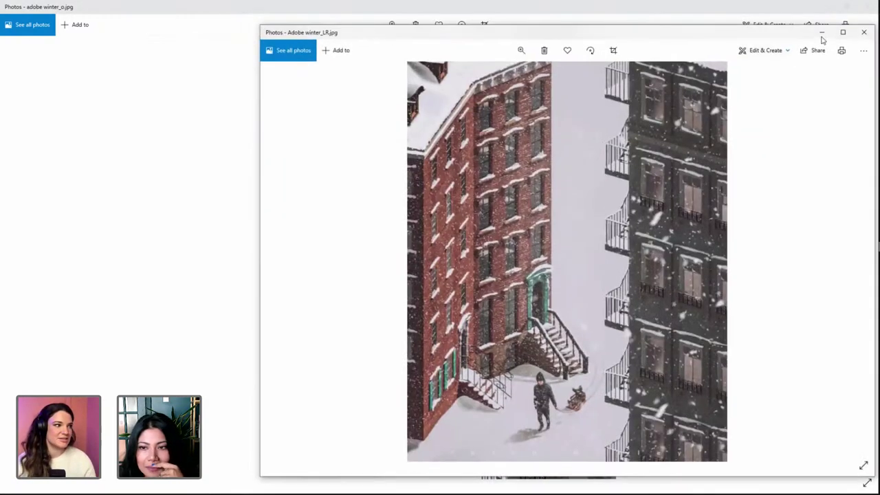
Minimize Adobe winter_LR.jpg, close adobe winter_o.jpg, and switch to the artist's Behance portfolio in the browser
left_click(821, 35)
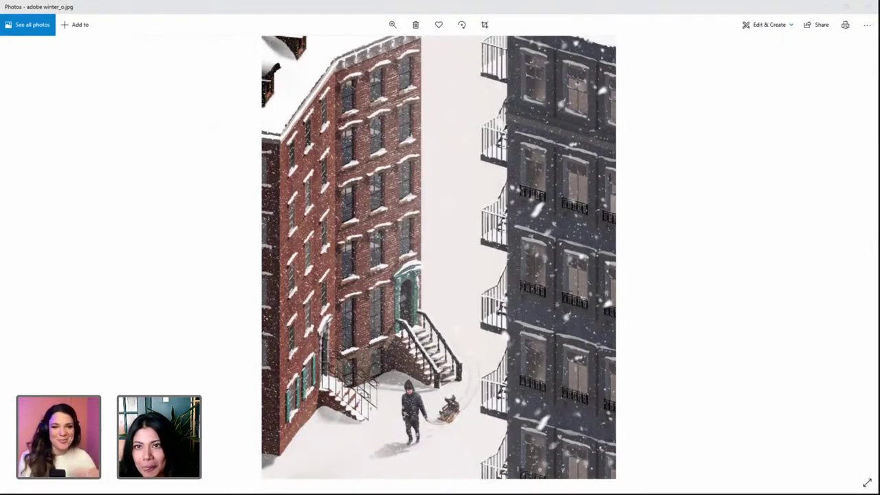
left_click(867, 7)
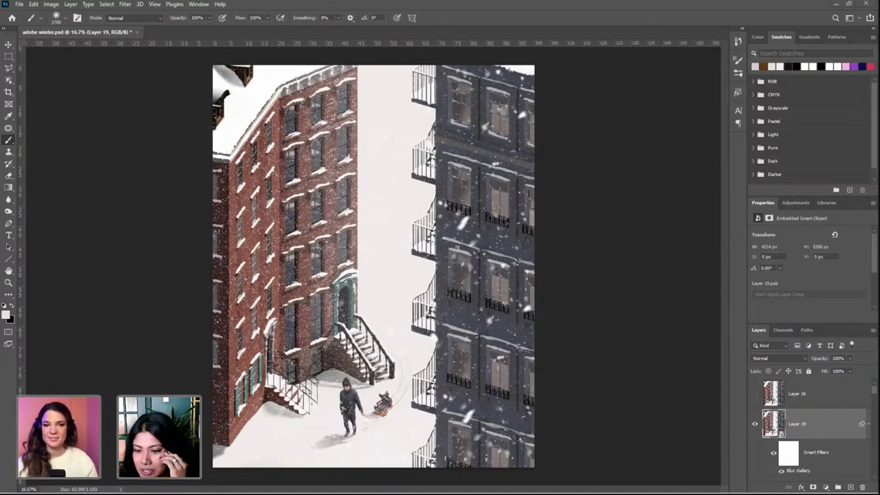
key("alt+Tab")
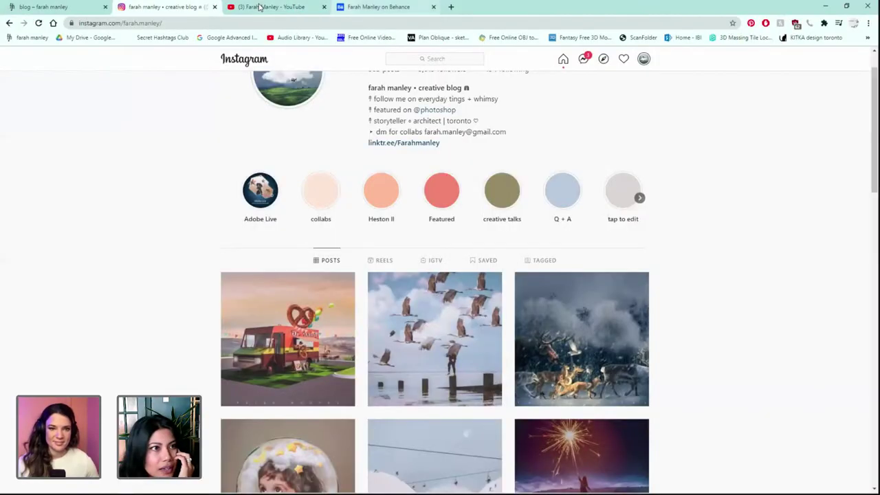
left_click(378, 7)
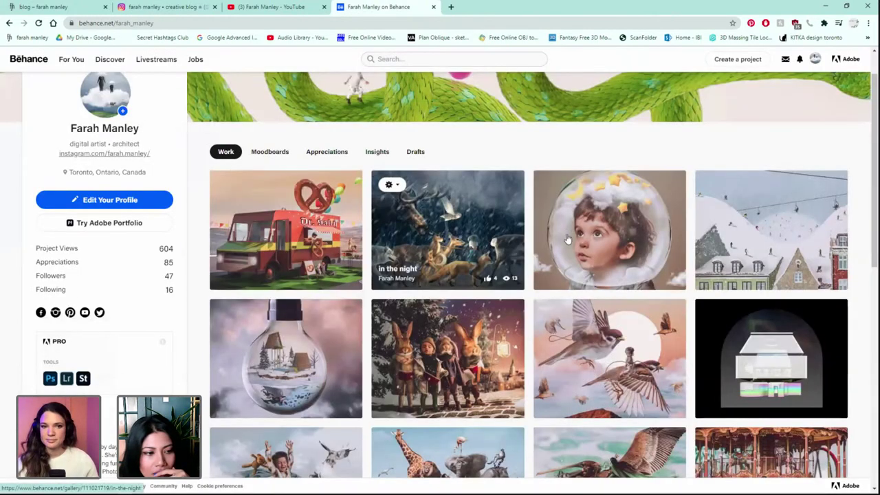
Open the snow hill roof top project, view its artwork down to the snowy rooftops, and close it again
left_click(774, 227)
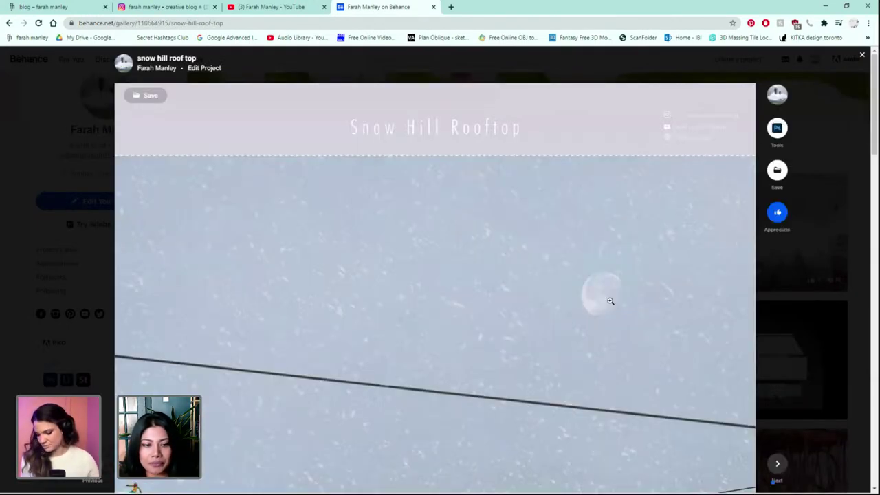
scroll(609, 300, "down", 3)
scroll(609, 300, "down", 5)
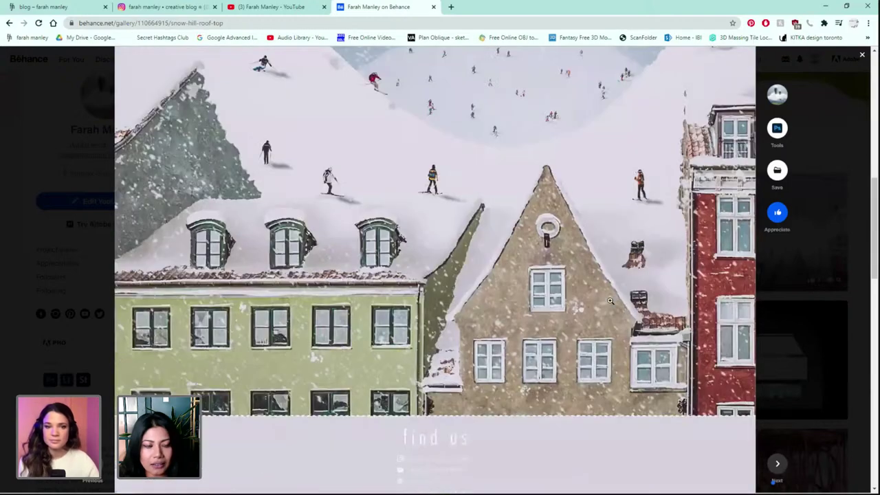
left_click(774, 336)
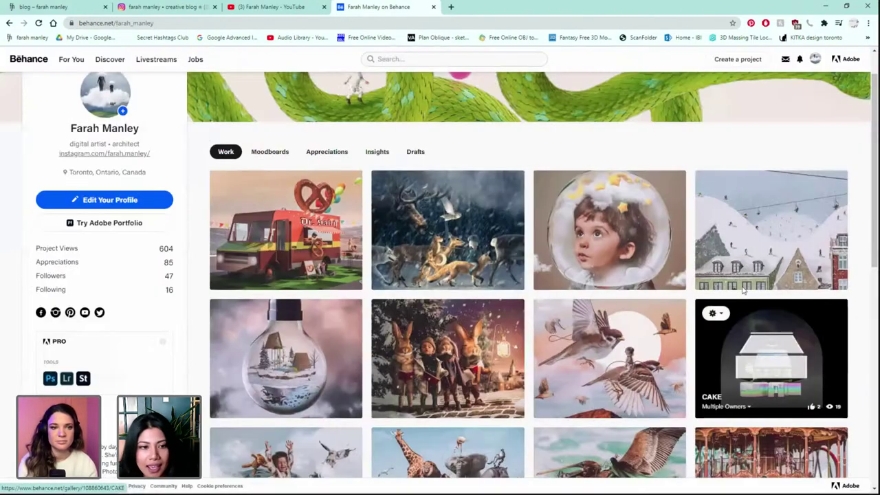
Open the "in the night" project and examine the main animal procession artwork and the close-ups under "the details"
left_click(479, 231)
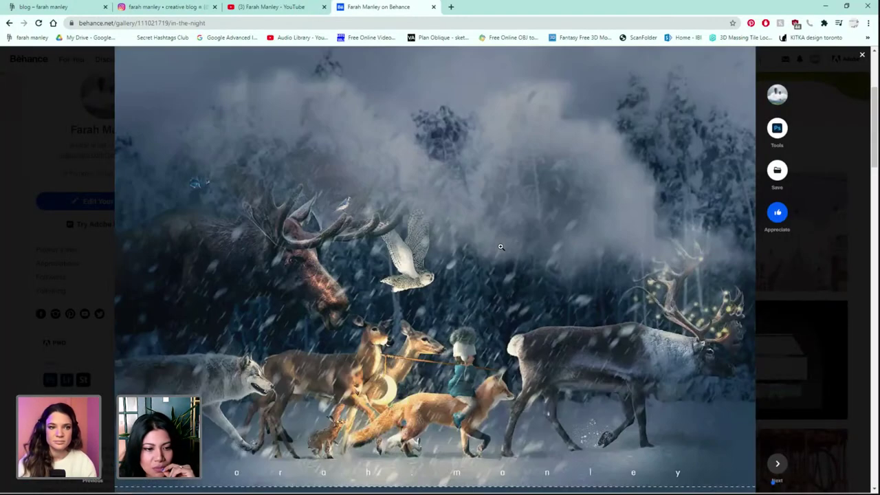
scroll(500, 246, "down", 1)
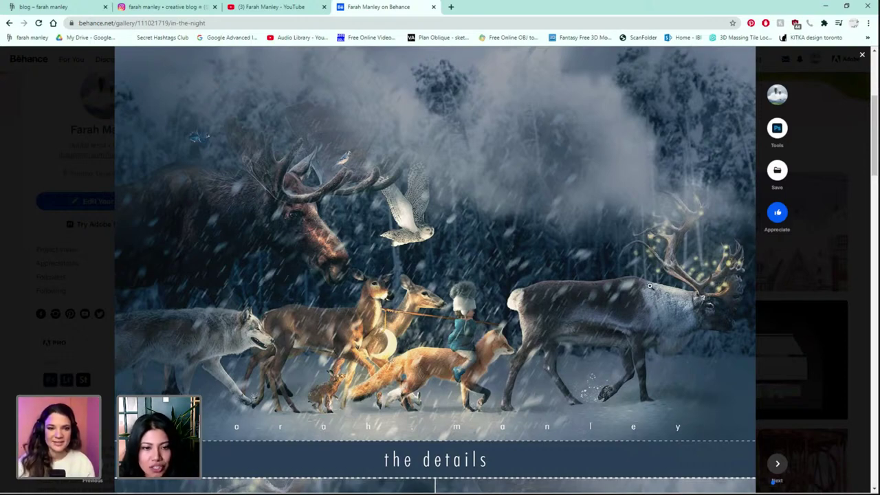
scroll(605, 319, "down", 2)
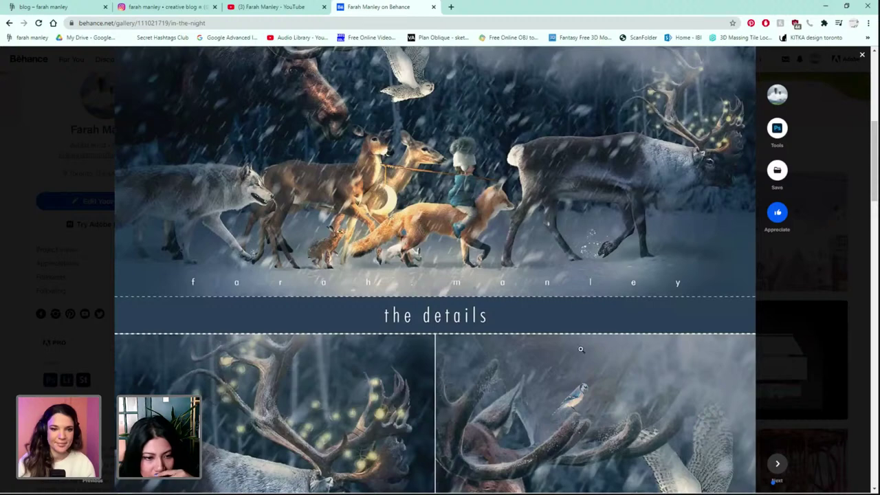
scroll(604, 316, "down", 2)
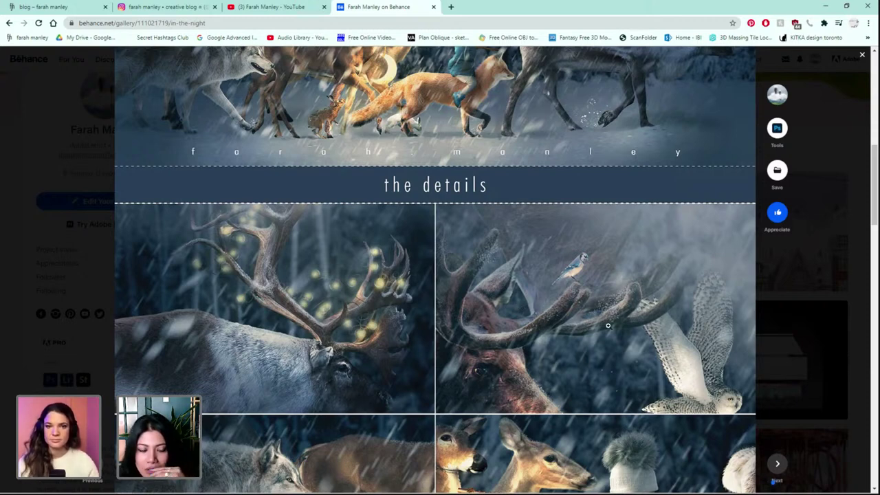
scroll(607, 325, "down", 1)
scroll(607, 325, "down", 1)
scroll(642, 349, "down", 3)
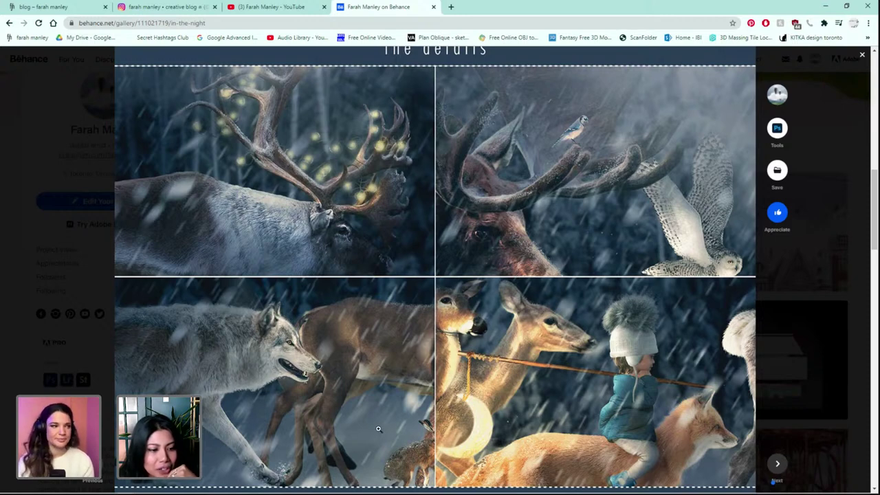
Compare the wolf, deer, fox and antler close-ups with the source photos in "the assets" section
scroll(412, 389, "down", 2)
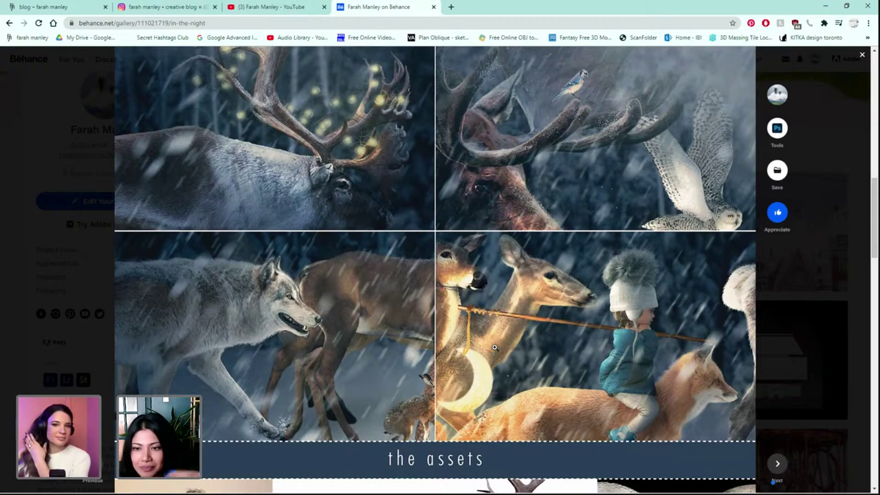
scroll(643, 309, "up", 1)
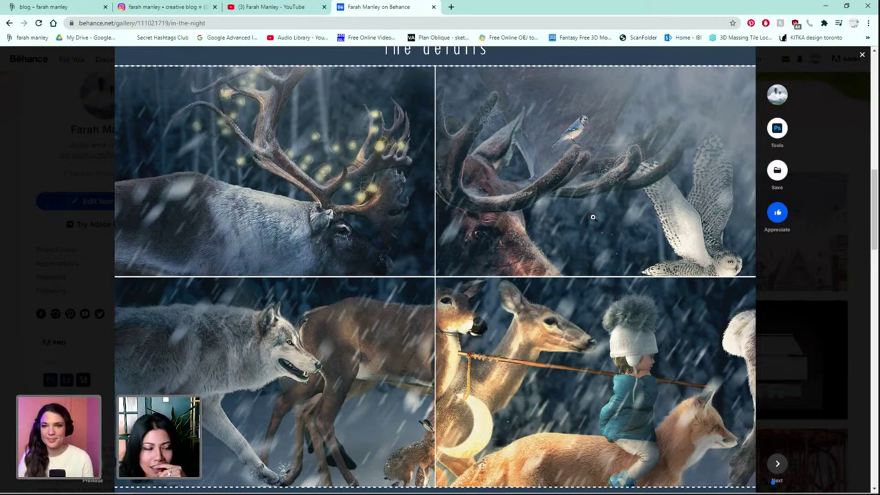
scroll(594, 224, "down", 2)
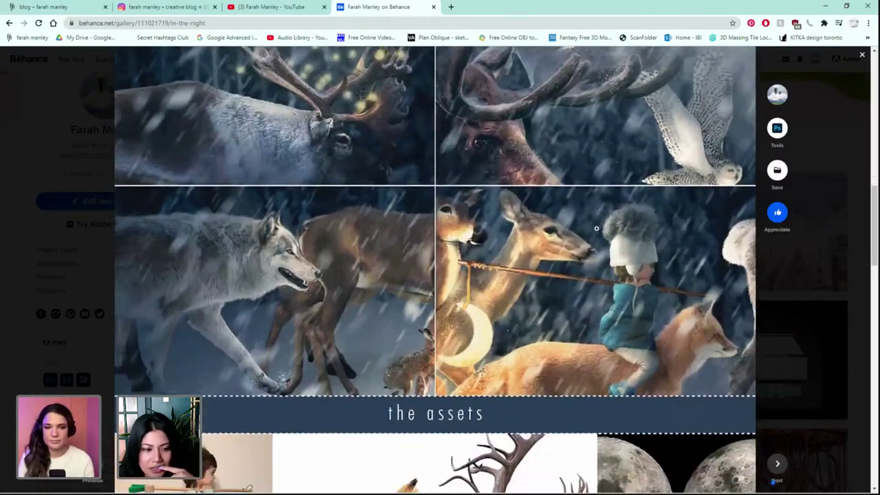
scroll(519, 348, "down", 1)
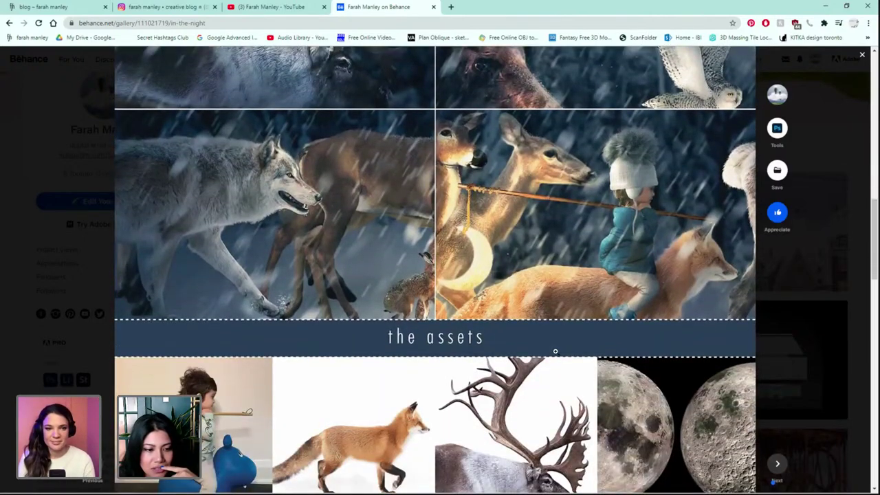
scroll(555, 352, "down", 2)
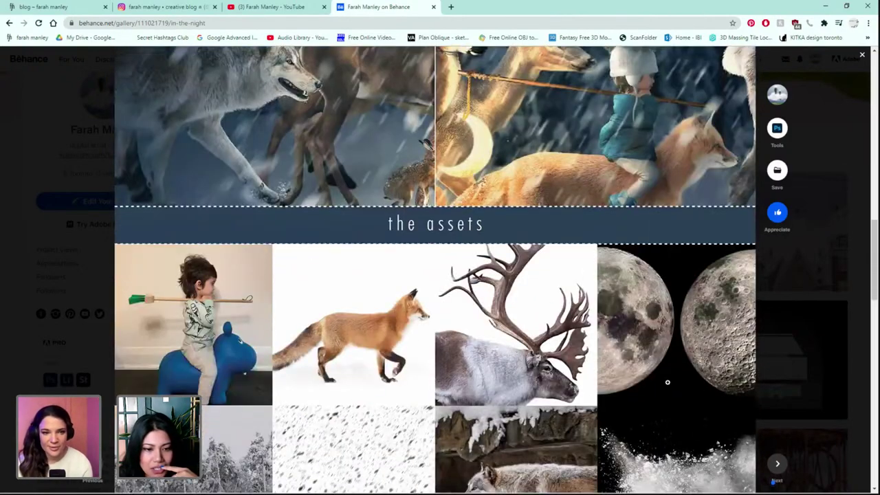
scroll(558, 382, "down", 2)
scroll(553, 323, "up", 3)
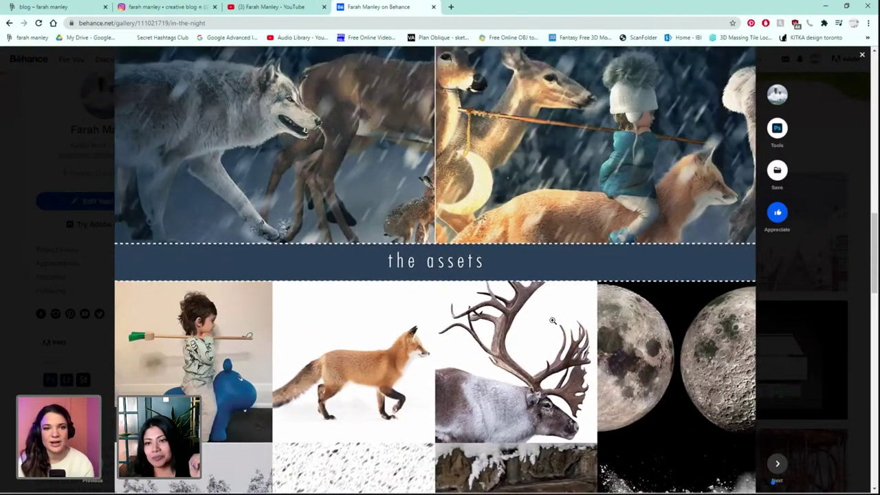
Return from the assets past the close-ups to the full "in the night" artwork and close the project
scroll(553, 320, "up", 6)
scroll(553, 321, "down", 1)
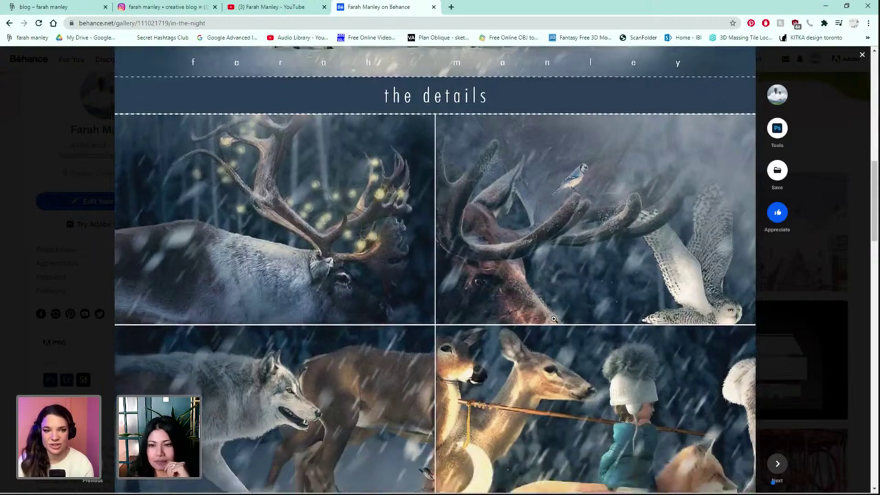
scroll(554, 318, "up", 2)
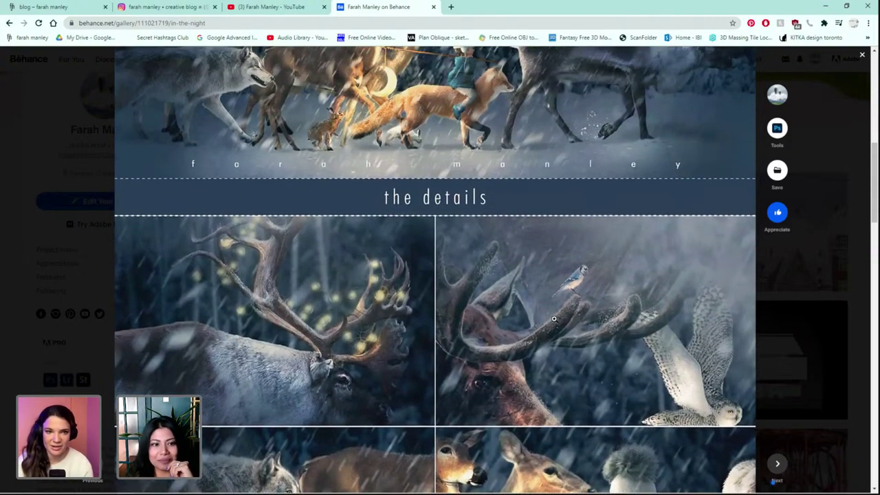
scroll(553, 318, "up", 4)
scroll(554, 318, "up", 1)
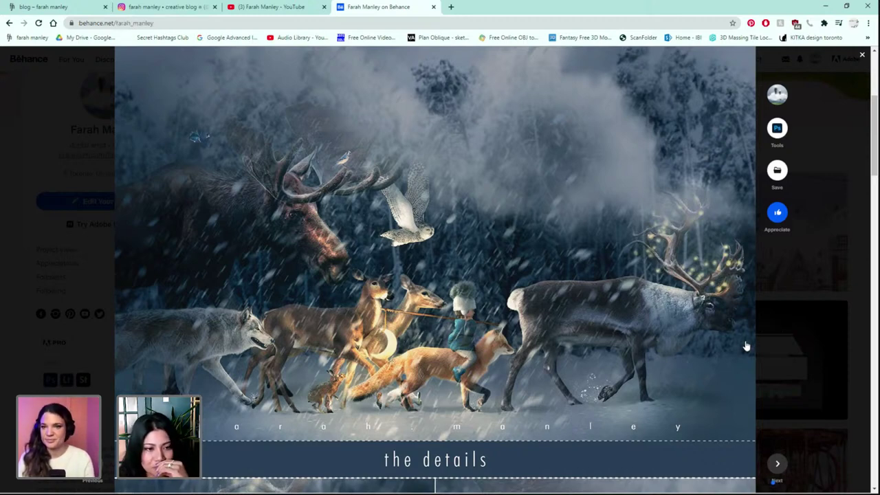
key("Escape")
Look over the project thumbnails in the Work section of the Behance profile, including "in the night" and the ski-slope piece
scroll(481, 314, "down", 1)
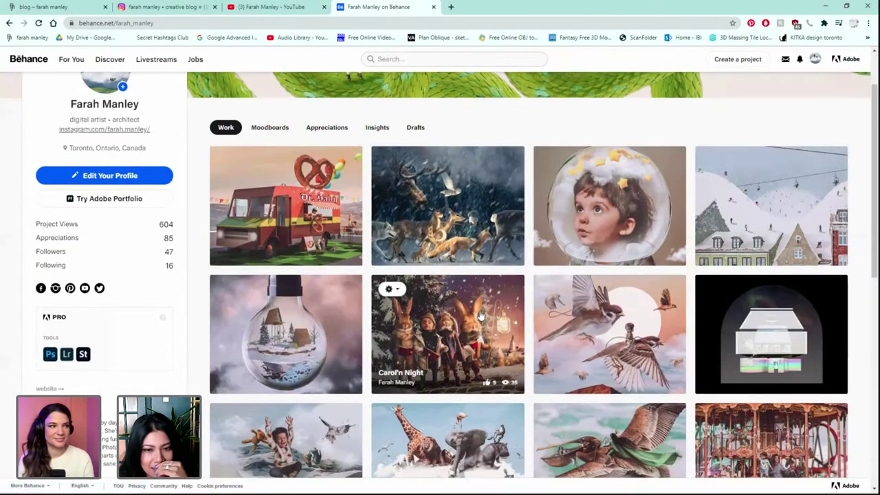
scroll(481, 314, "down", 1)
scroll(509, 289, "up", 2)
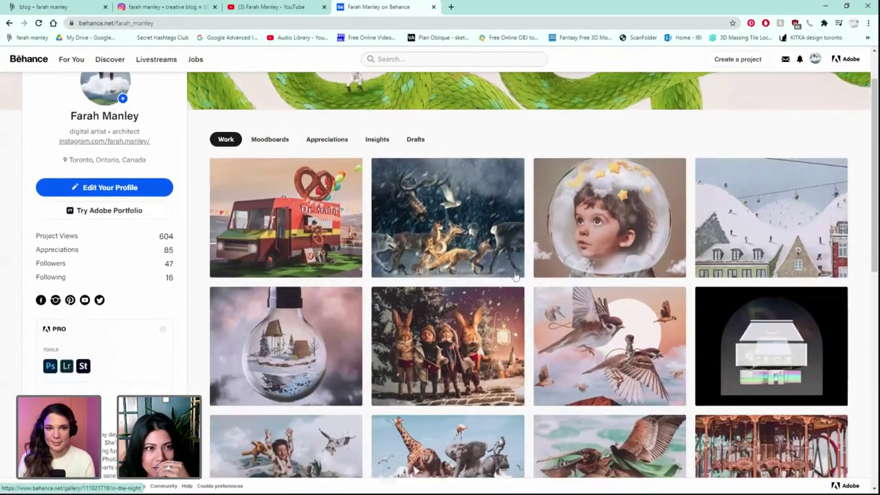
scroll(515, 276, "down", 1)
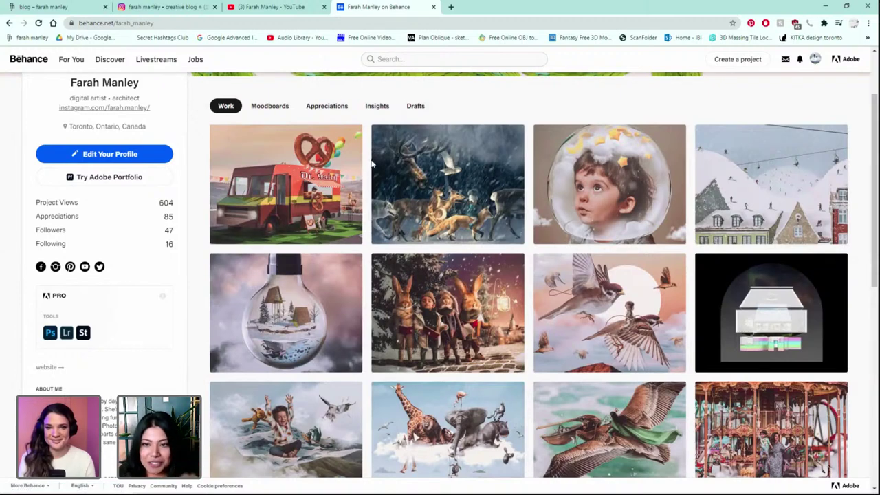
mouse_move(385, 158)
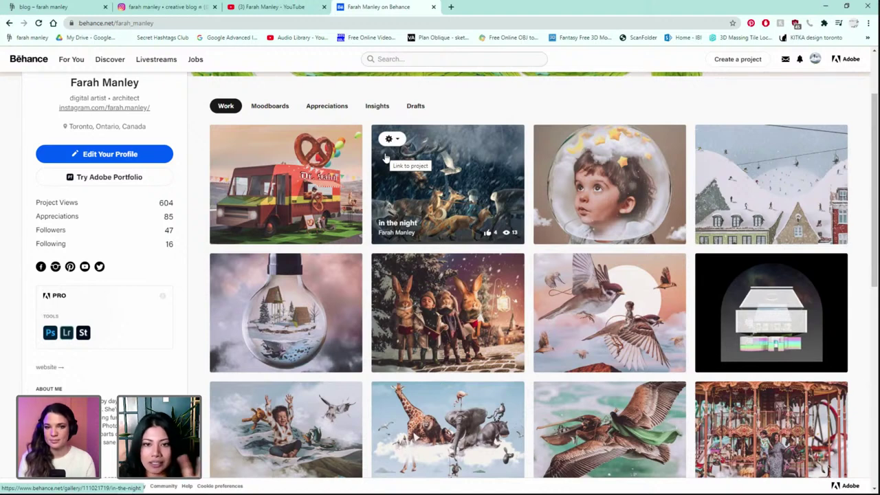
mouse_move(795, 157)
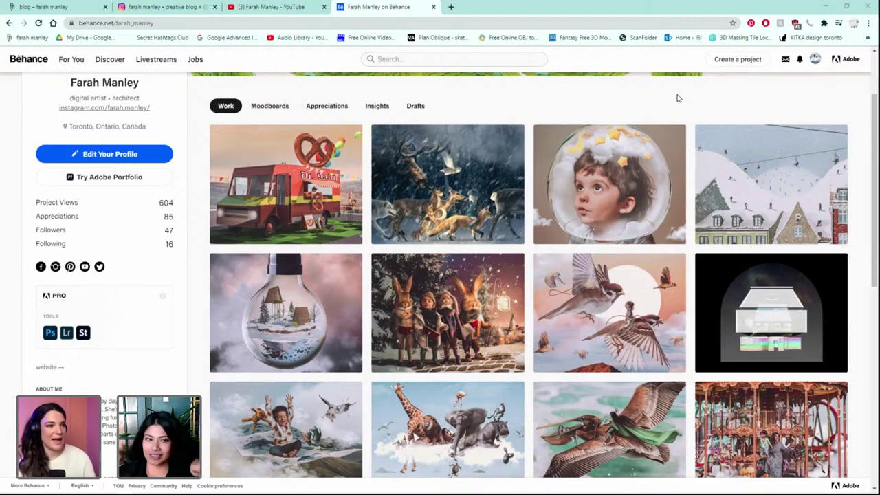
Switch to the artist's Instagram profile and look over its header, story highlights and latest posts
left_click(187, 16)
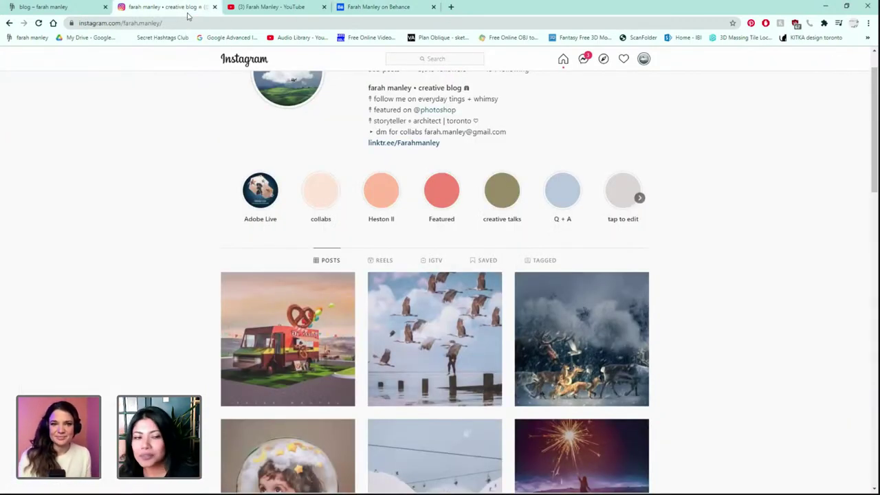
scroll(406, 84, "up", 2)
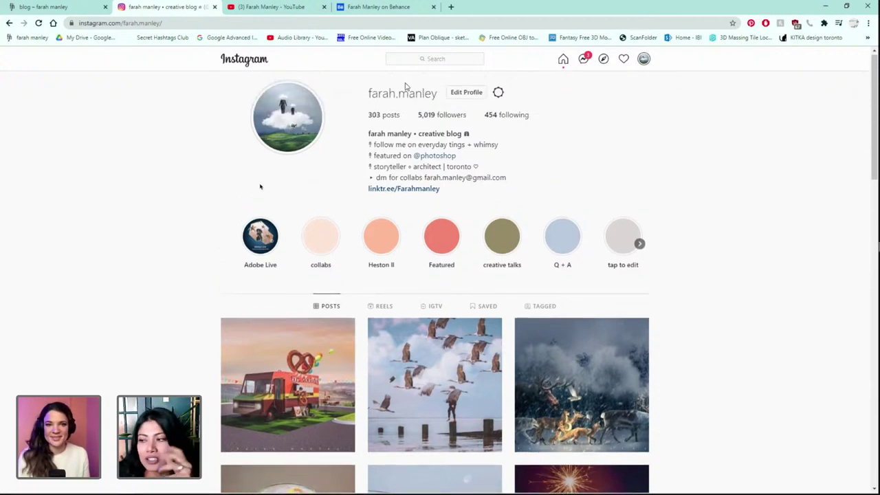
scroll(552, 209, "down", 2)
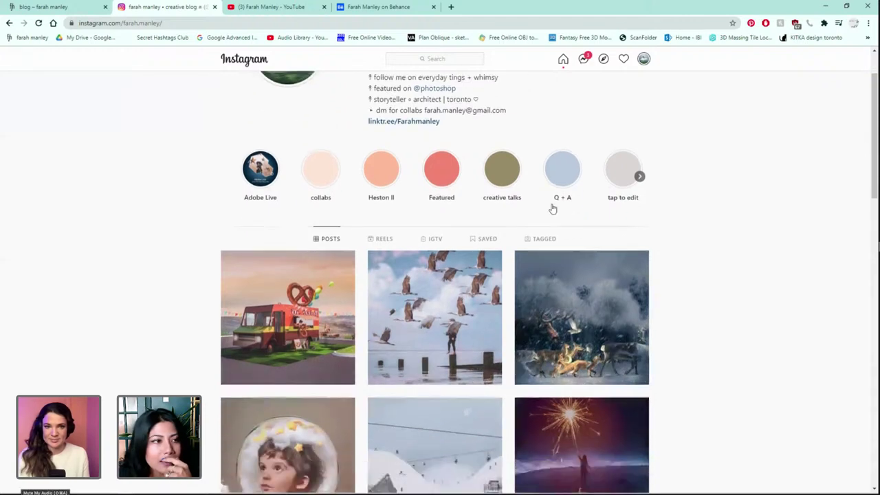